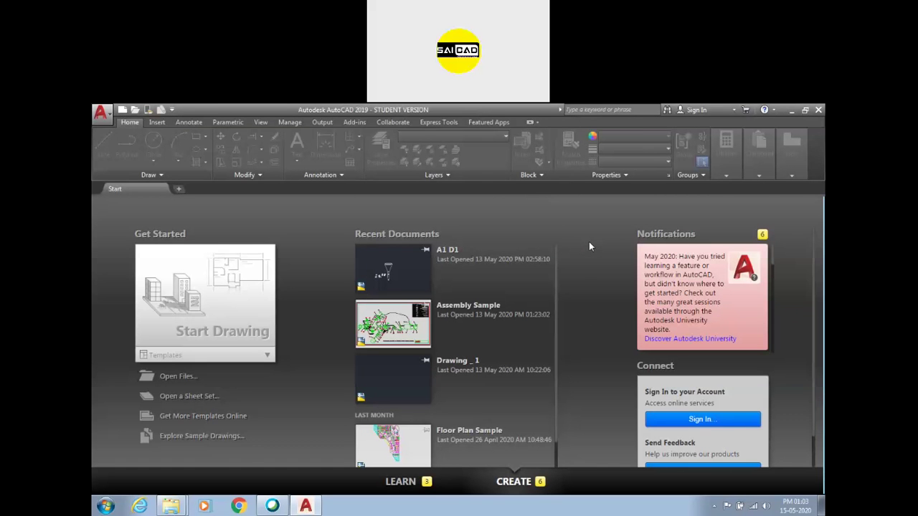
Start a new blank drawing
{"action": "left_click", "coordinate": [229, 270]}
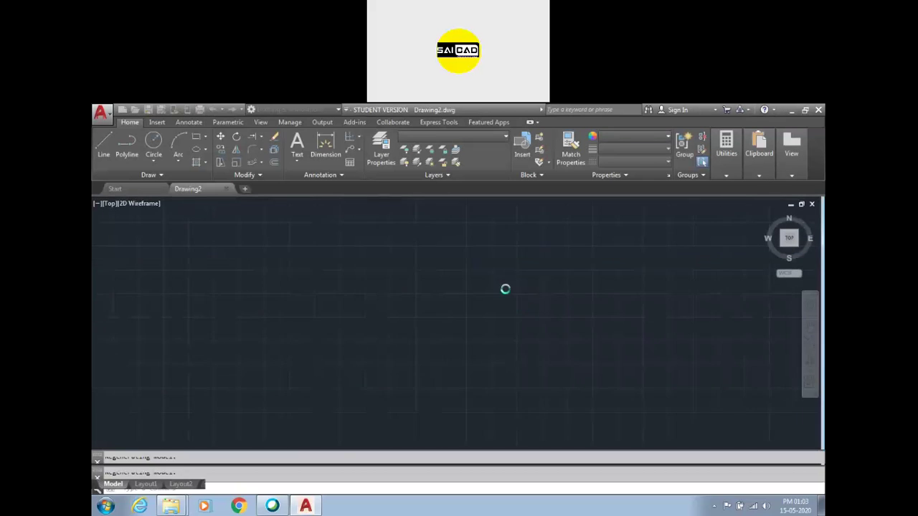
{"action": "scroll", "coordinate": [516, 308], "scroll_direction": "down", "scroll_amount": 4}
{"action": "scroll", "coordinate": [420, 359], "scroll_direction": "up", "scroll_amount": 2}
{"action": "scroll", "coordinate": [256, 361], "scroll_direction": "up", "scroll_amount": 3}
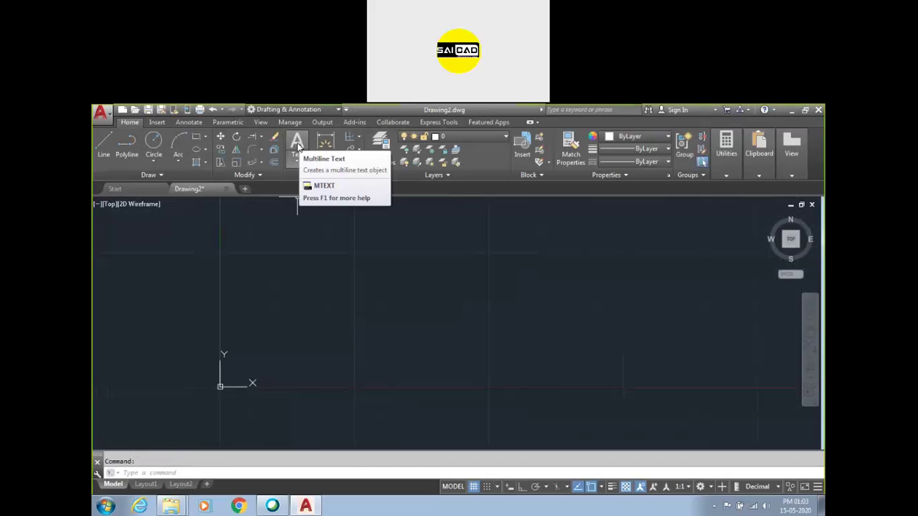
Create a multiline text object reading "(0,0)" a little above and beside the origin
{"action": "left_click", "coordinate": [298, 146]}
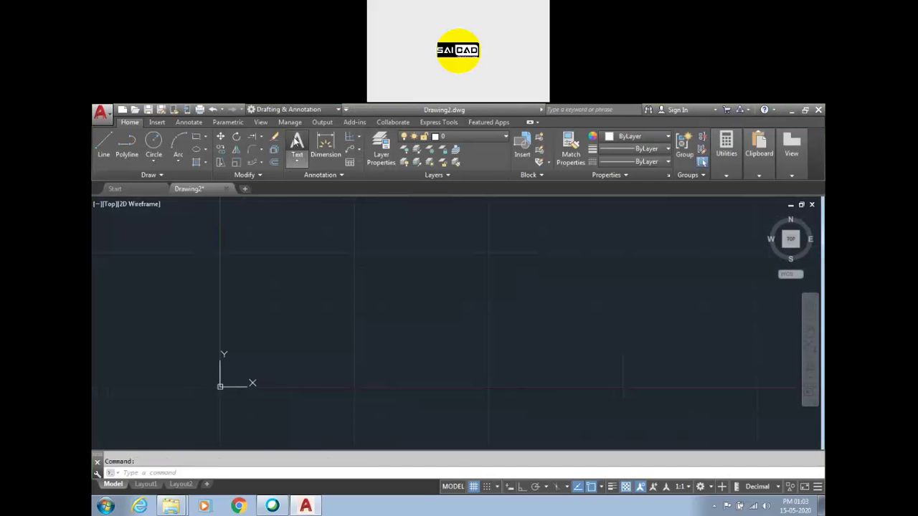
{"action": "left_click", "coordinate": [303, 341]}
{"action": "left_click", "coordinate": [355, 368]}
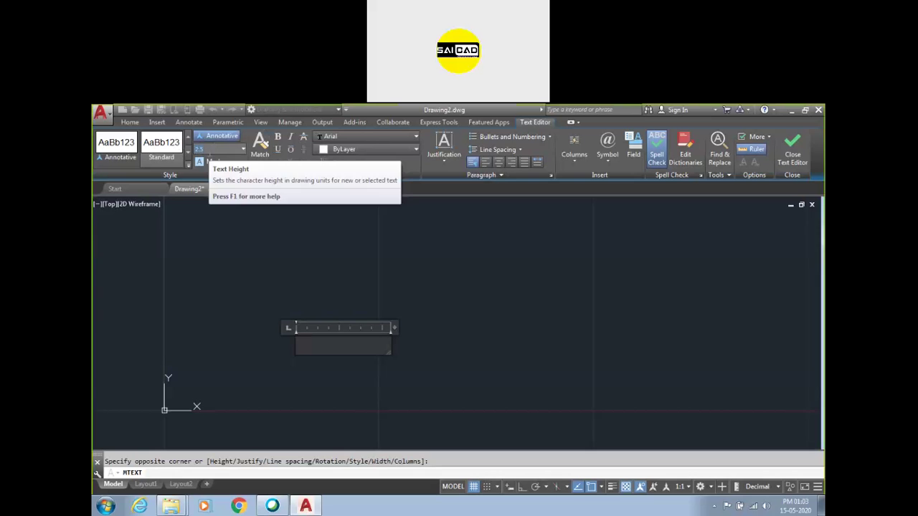
{"action": "type", "text": "0"}
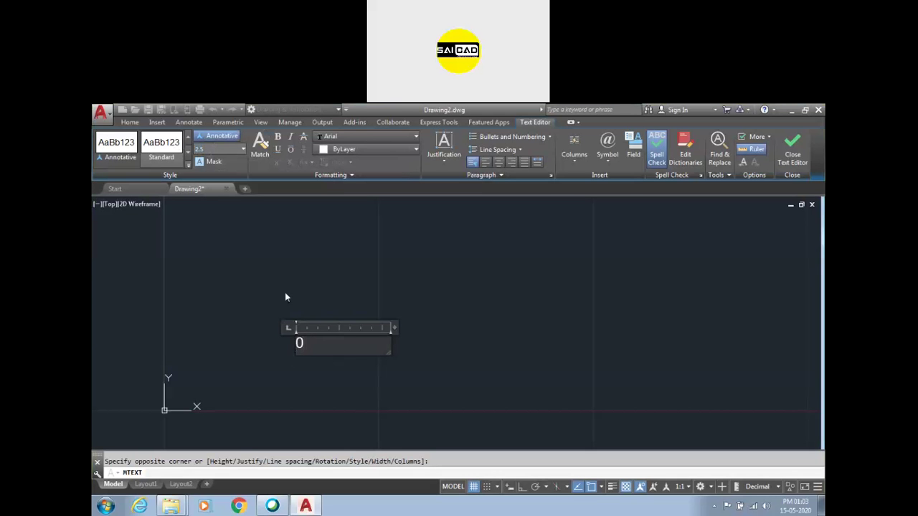
{"action": "type", "text": ",0)"}
{"action": "key", "text": "Home"}
{"action": "type", "text": "("}
{"action": "left_click", "coordinate": [354, 342]}
{"action": "key", "text": "Return"}
{"action": "left_click", "coordinate": [382, 251]}
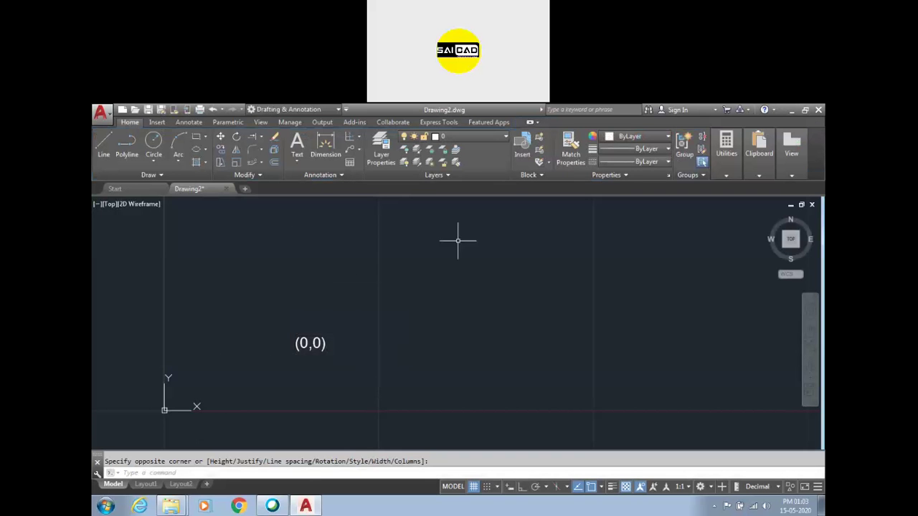
Select the "(0,0)" text, open it for editing and close it again
{"action": "scroll", "coordinate": [263, 342], "scroll_direction": "up", "scroll_amount": 3}
{"action": "left_click", "coordinate": [467, 307]}
{"action": "left_click", "coordinate": [337, 416]}
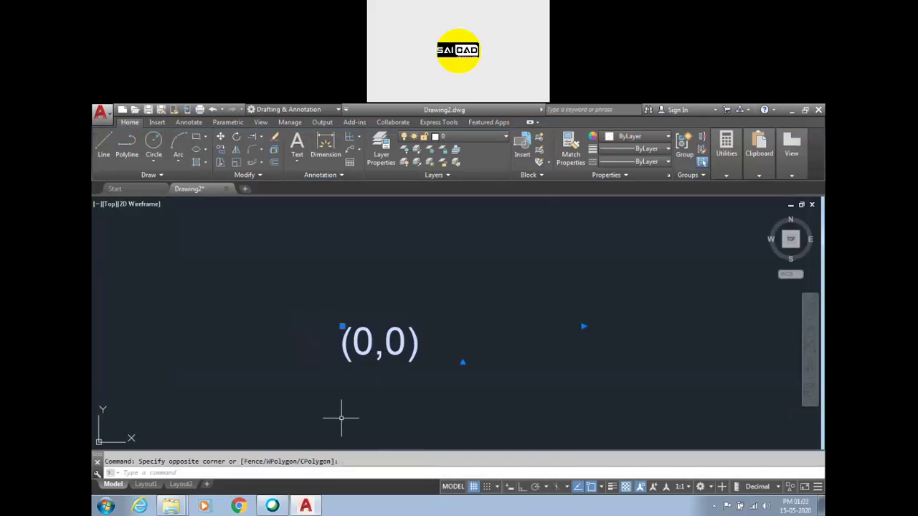
{"action": "double_click", "coordinate": [414, 337]}
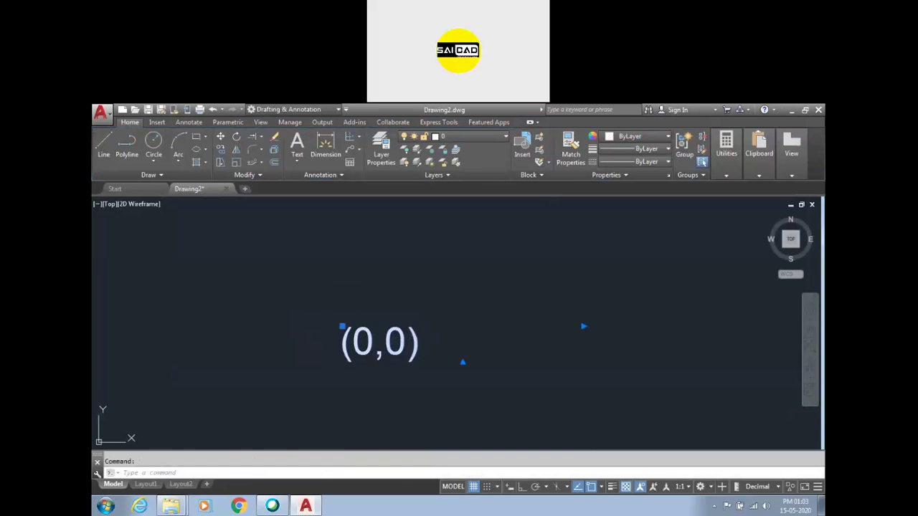
{"action": "left_click_drag", "start_coordinate": [426, 350], "coordinate": [265, 385]}
{"action": "left_click", "coordinate": [266, 386]}
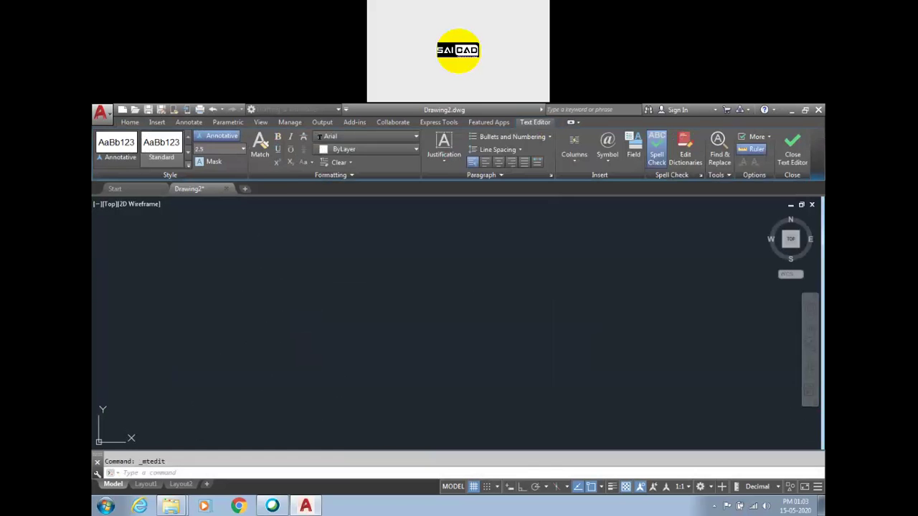
{"action": "scroll", "coordinate": [331, 338], "scroll_direction": "down", "scroll_amount": 3}
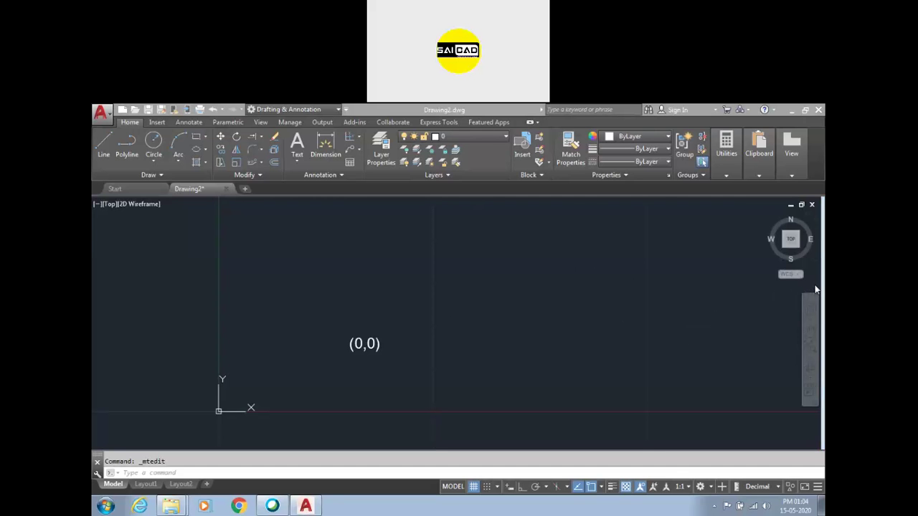
Delete the "(0,0)" text from the drawing
{"action": "left_click", "coordinate": [622, 301]}
{"action": "left_click", "coordinate": [413, 379]}
{"action": "key", "text": "Escape"}
{"action": "scroll", "coordinate": [389, 374], "scroll_direction": "down", "scroll_amount": 5}
{"action": "left_click", "coordinate": [352, 377]}
{"action": "left_click", "coordinate": [399, 366]}
{"action": "key", "text": "Delete"}
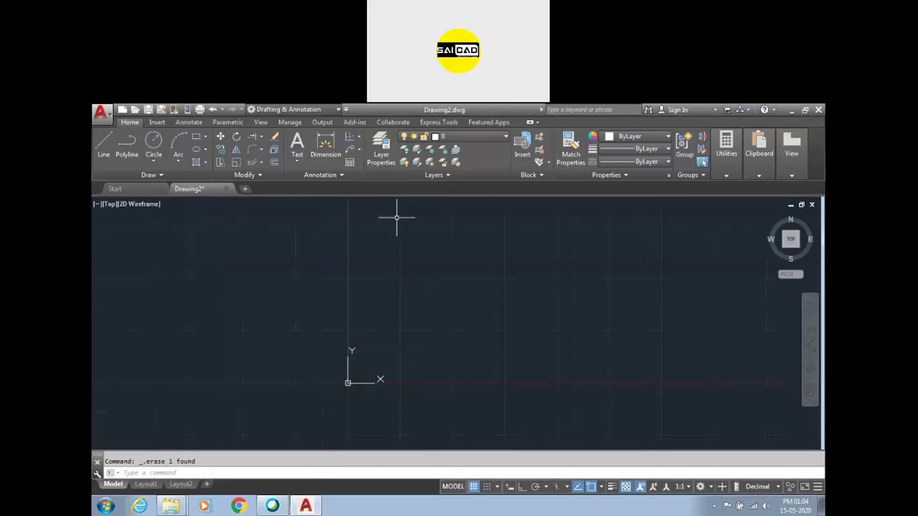
Draw a rectangle about 175 by 98 units just above the X axis, to the right of the origin
{"action": "left_click", "coordinate": [206, 163]}
{"action": "left_click", "coordinate": [206, 163]}
{"action": "left_click", "coordinate": [195, 136]}
{"action": "left_click", "coordinate": [429, 272]}
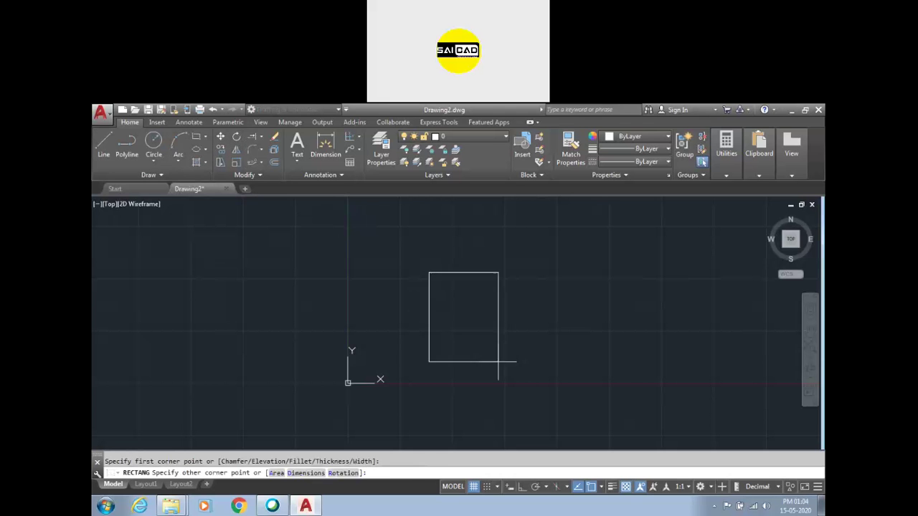
{"action": "left_click", "coordinate": [611, 374]}
{"action": "middle_click_drag", "start_coordinate": [733, 404], "coordinate": [499, 368]}
{"action": "middle_click_drag", "start_coordinate": [329, 295], "coordinate": [336, 311]}
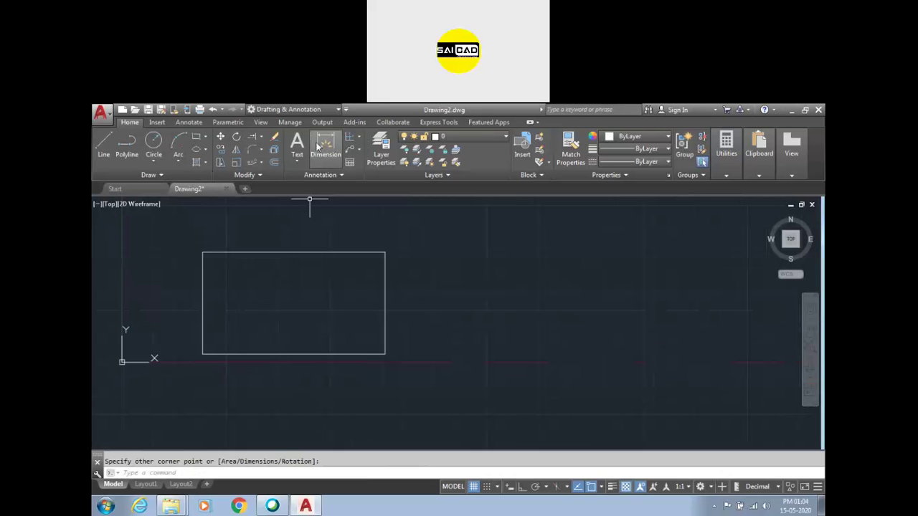
Dimension the length of the rectangle's bottom edge, placing the dimension line just below it
{"action": "left_click", "coordinate": [356, 136]}
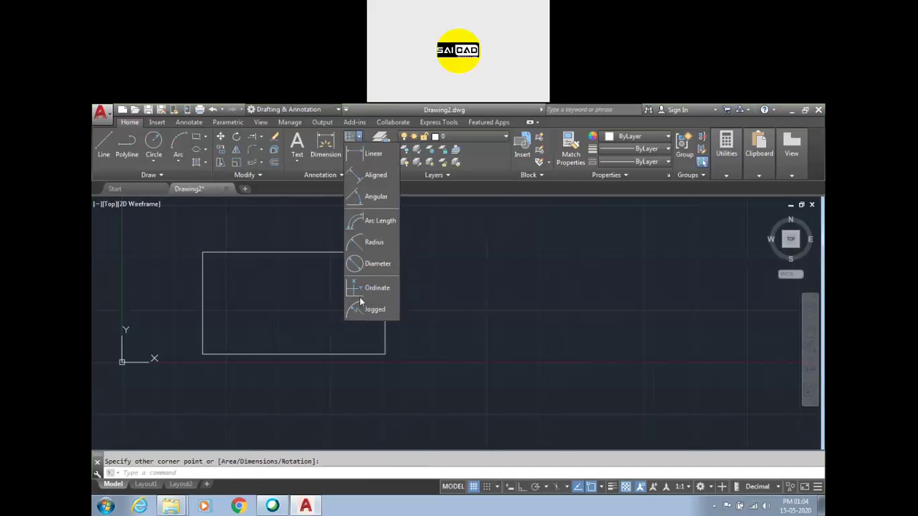
{"action": "left_click", "coordinate": [325, 146]}
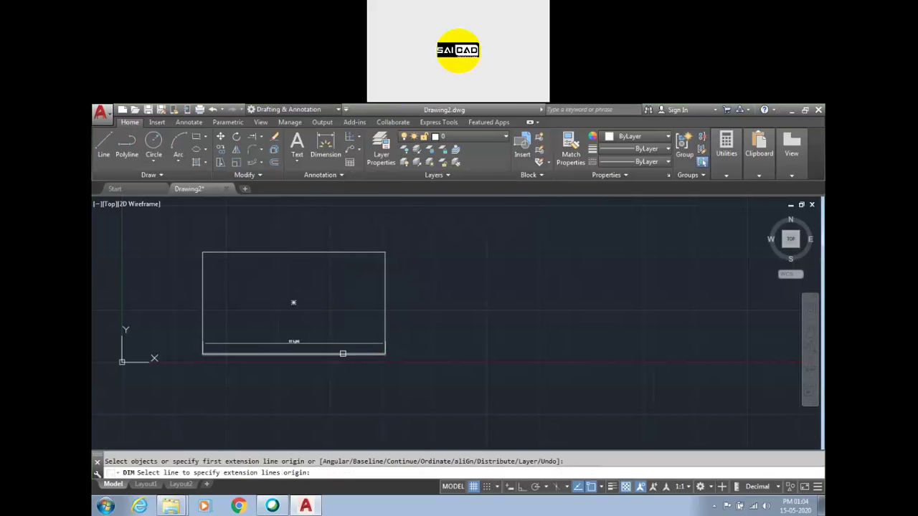
{"action": "scroll", "coordinate": [343, 353], "scroll_direction": "up", "scroll_amount": 2}
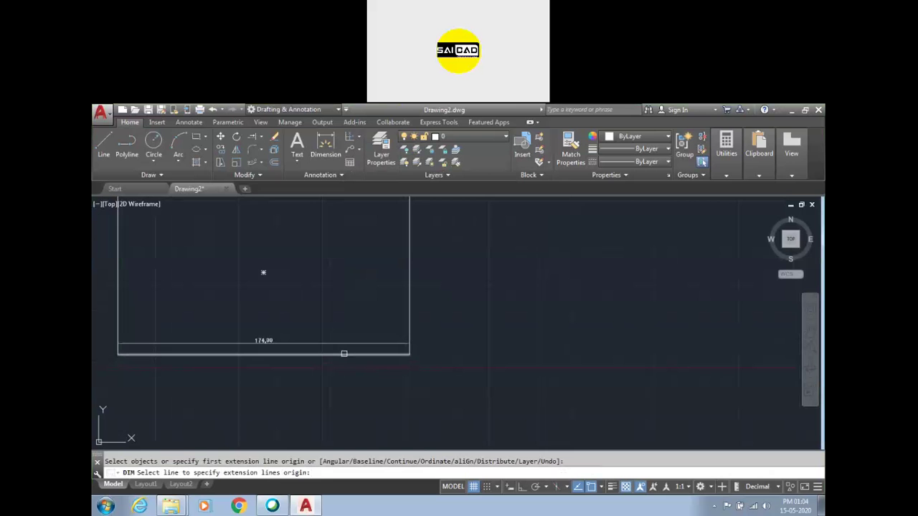
{"action": "left_click", "coordinate": [343, 353]}
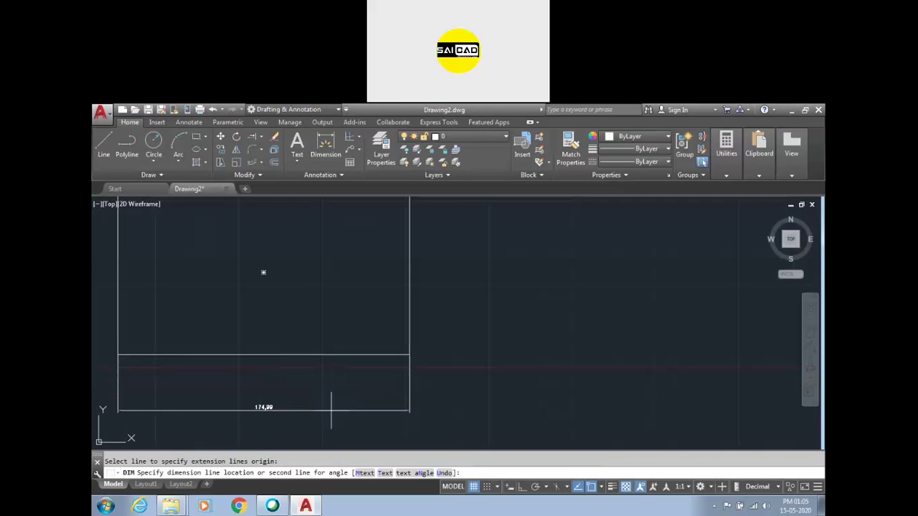
{"action": "left_click", "coordinate": [316, 373]}
{"action": "left_click", "coordinate": [408, 324]}
{"action": "scroll", "coordinate": [408, 323], "scroll_direction": "down", "scroll_amount": 1}
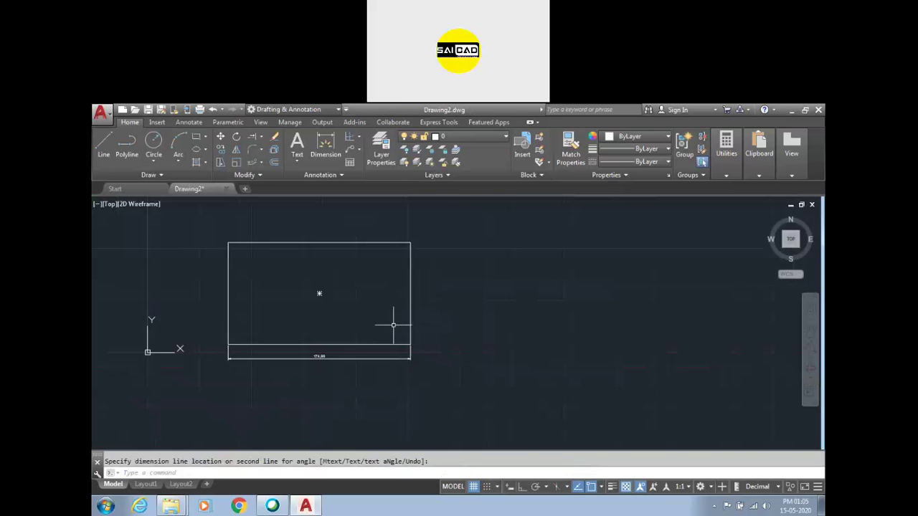
Dimension the distance between the rectangle's bottom and top edges, placing the dimension line outside its right edge
{"action": "left_click", "coordinate": [324, 147]}
{"action": "left_click", "coordinate": [373, 344]}
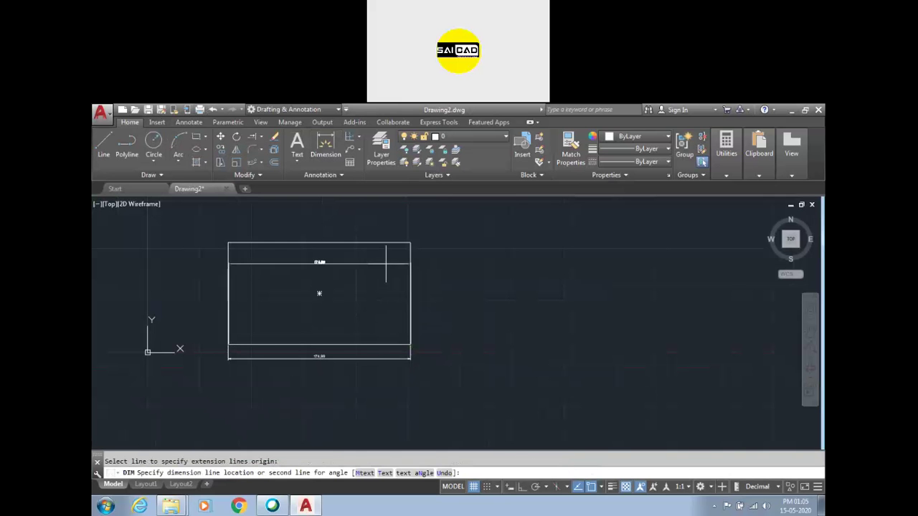
{"action": "left_click", "coordinate": [388, 244]}
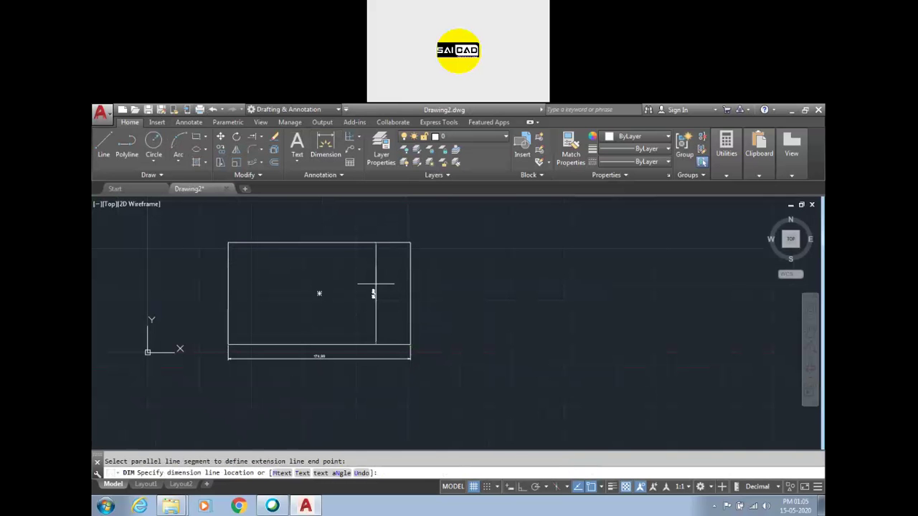
{"action": "left_click", "coordinate": [435, 300]}
{"action": "scroll", "coordinate": [411, 307], "scroll_direction": "up", "scroll_amount": 4}
{"action": "scroll", "coordinate": [461, 320], "scroll_direction": "down", "scroll_amount": 6}
{"action": "scroll", "coordinate": [438, 331], "scroll_direction": "up", "scroll_amount": 5}
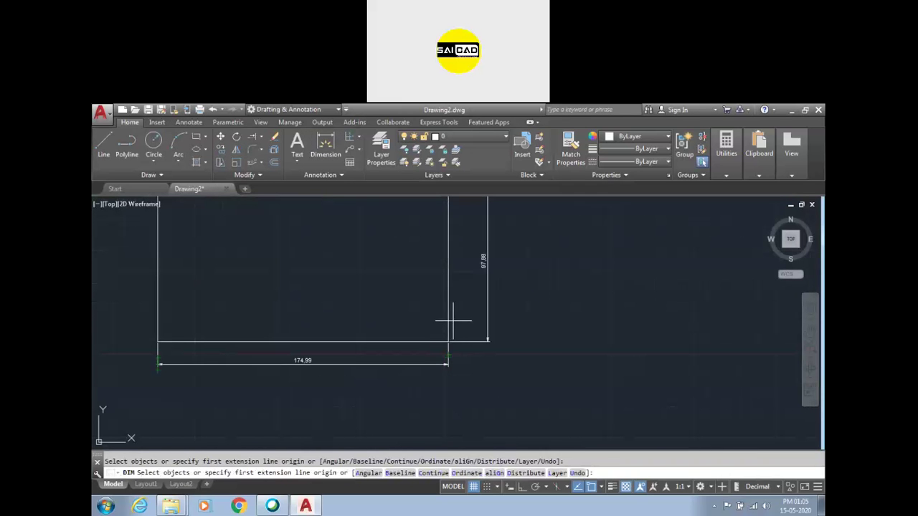
Add an angular dimension between the rectangle's right and bottom edges, placed inside the lower-right corner
{"action": "left_click", "coordinate": [448, 319]}
{"action": "left_click", "coordinate": [436, 342]}
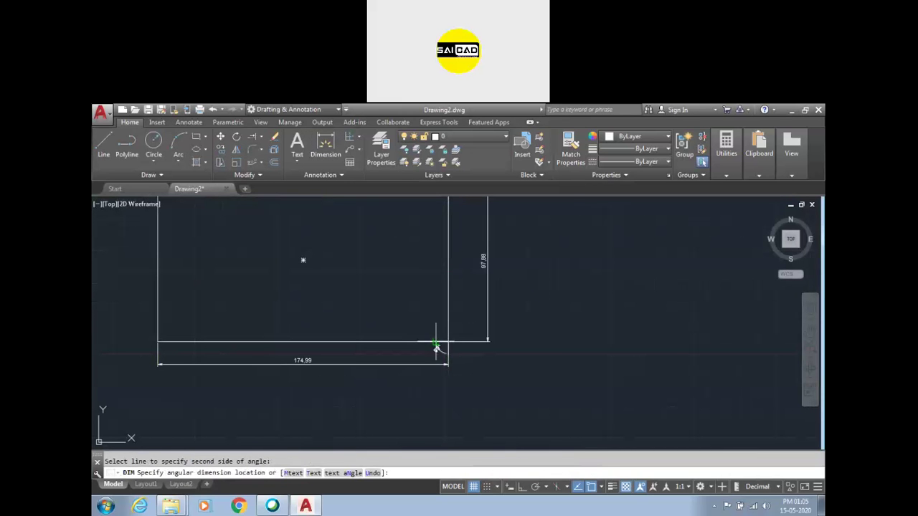
{"action": "left_click", "coordinate": [415, 304]}
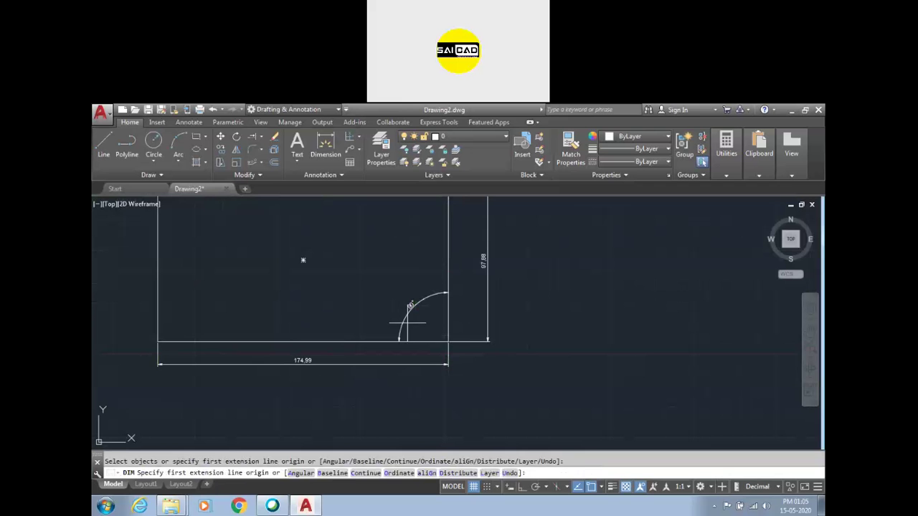
{"action": "scroll", "coordinate": [360, 341], "scroll_direction": "down", "scroll_amount": 2}
{"action": "scroll", "coordinate": [348, 299], "scroll_direction": "up", "scroll_amount": 2}
{"action": "scroll", "coordinate": [415, 370], "scroll_direction": "down", "scroll_amount": 2}
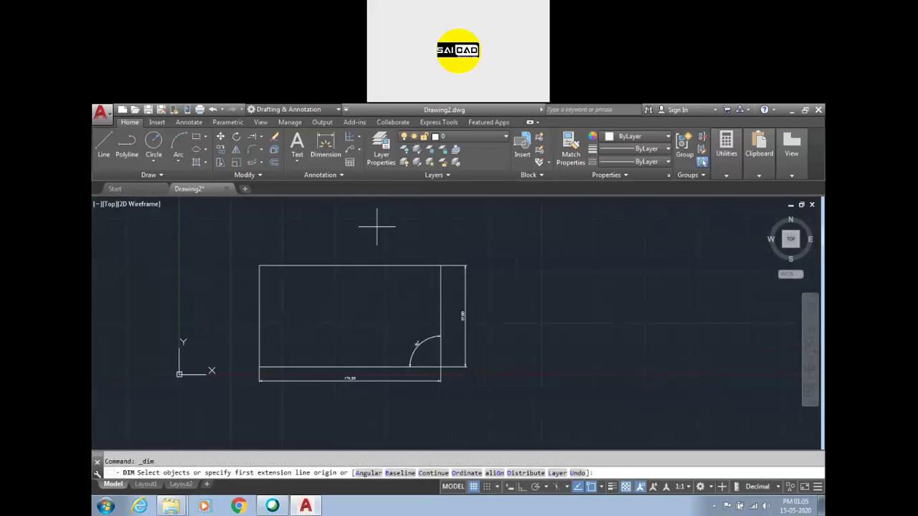
Try to dimension the rectangle's diagonal from its upper-right corner to its lower-left corner
{"action": "left_click", "coordinate": [440, 266]}
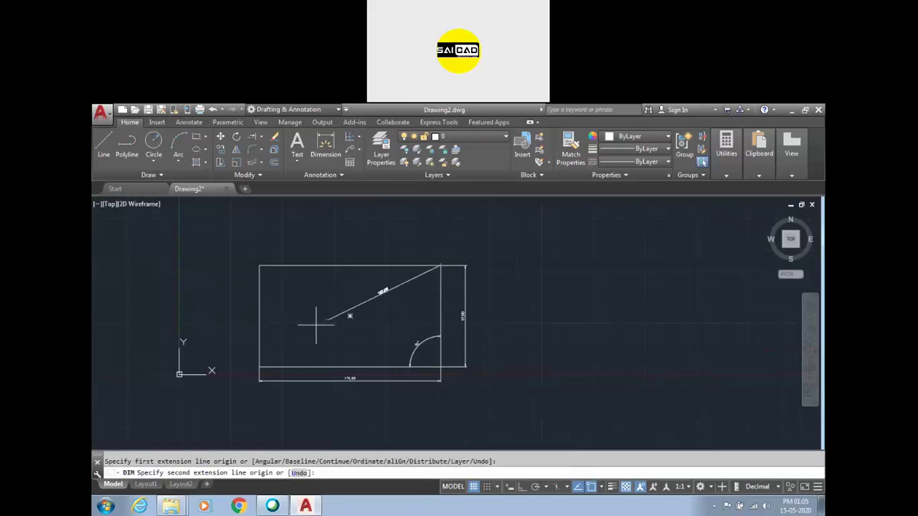
{"action": "left_click", "coordinate": [251, 367]}
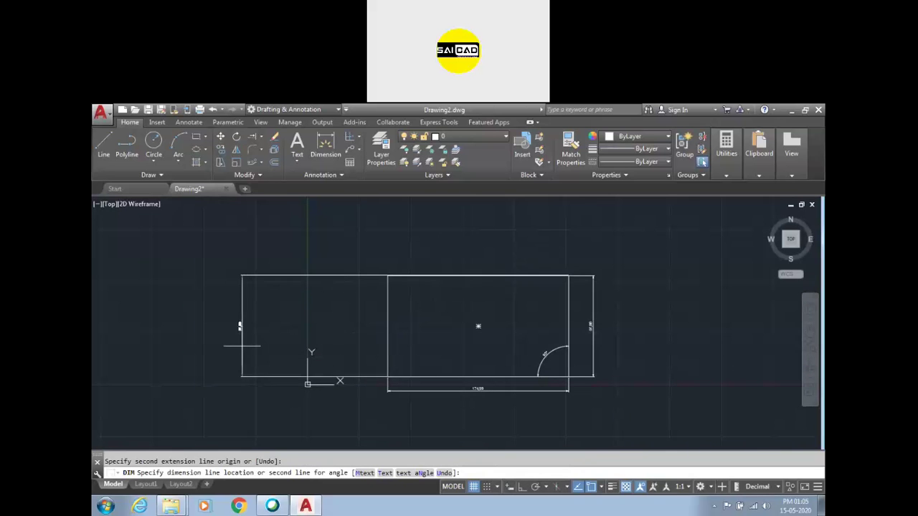
{"action": "scroll", "coordinate": [471, 361], "scroll_direction": "down", "scroll_amount": 2}
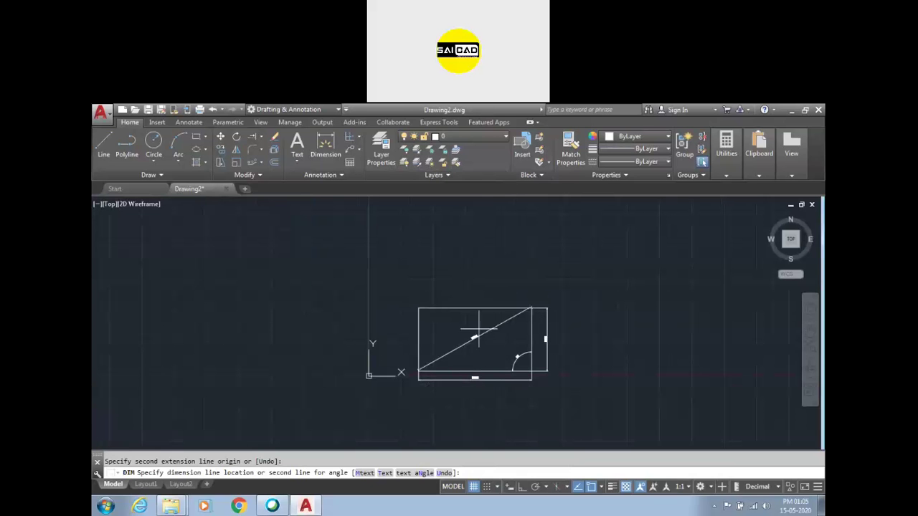
{"action": "key", "text": "Escape"}
{"action": "scroll", "coordinate": [545, 367], "scroll_direction": "up", "scroll_amount": 8}
{"action": "scroll", "coordinate": [435, 384], "scroll_direction": "down", "scroll_amount": 6}
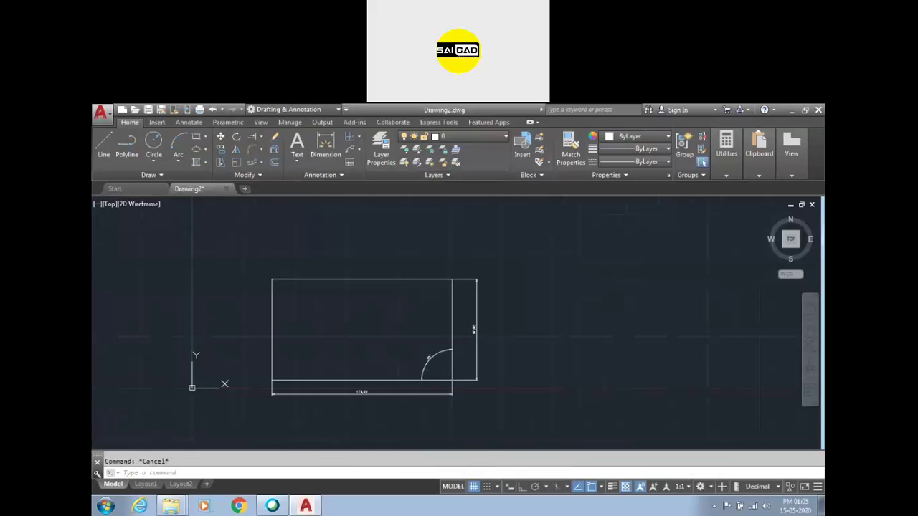
Open the SaiCad AutoCAD Assignment 1 PDF from the desktop's Online Training folder, under Assignment and AutoCAD
{"action": "left_click", "coordinate": [820, 509]}
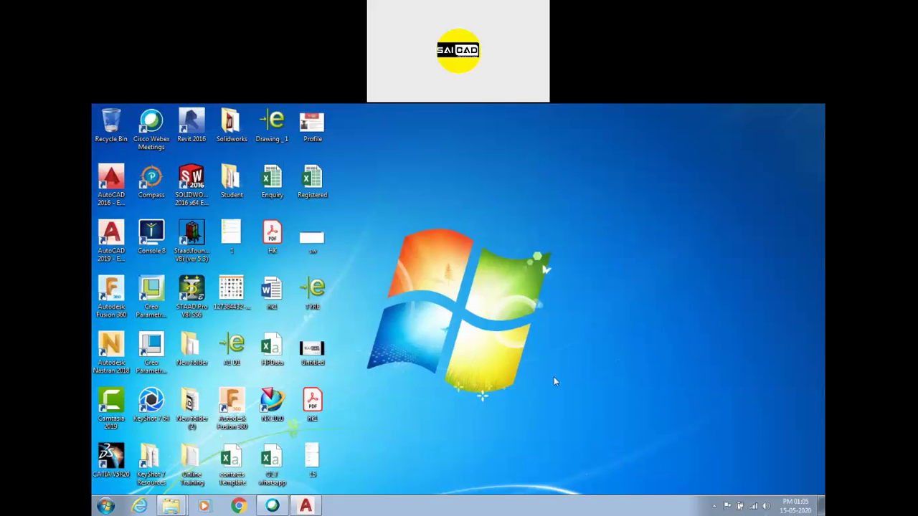
{"action": "double_click", "coordinate": [192, 462]}
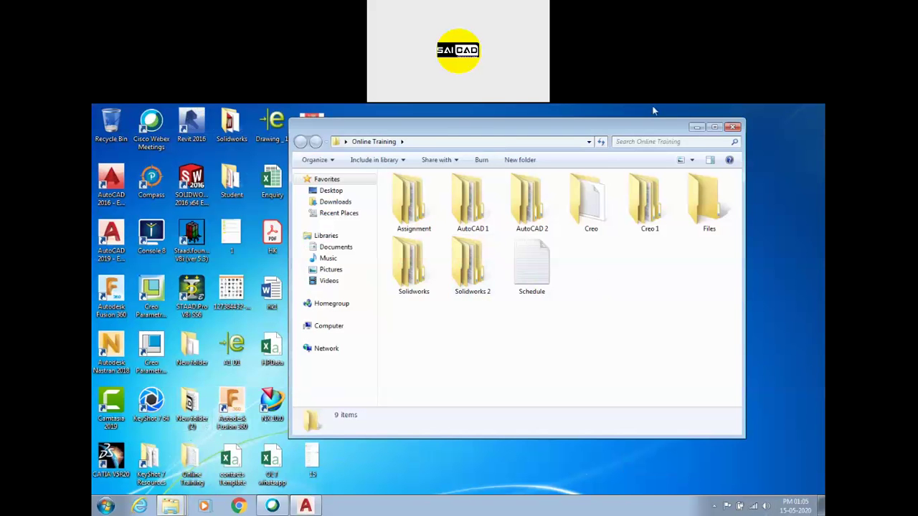
{"action": "double_click", "coordinate": [602, 127]}
{"action": "double_click", "coordinate": [212, 188]}
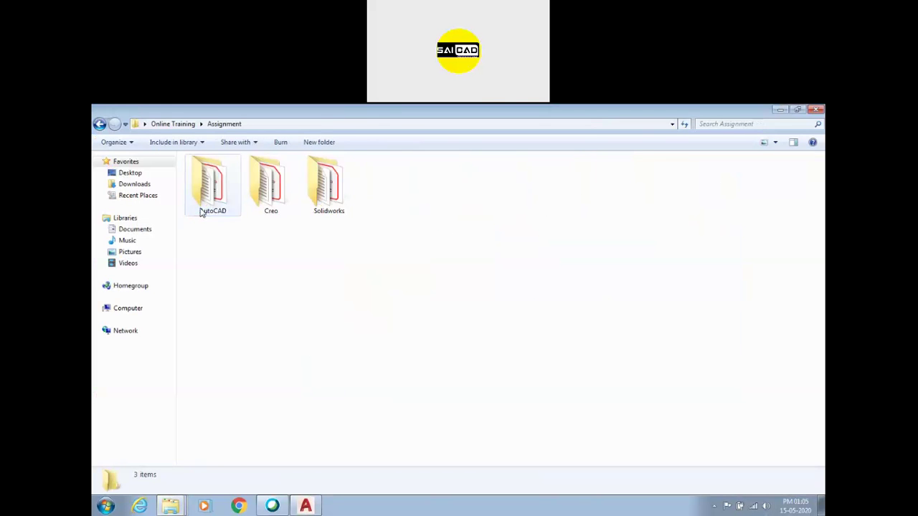
{"action": "double_click", "coordinate": [212, 185]}
{"action": "left_click", "coordinate": [386, 185]}
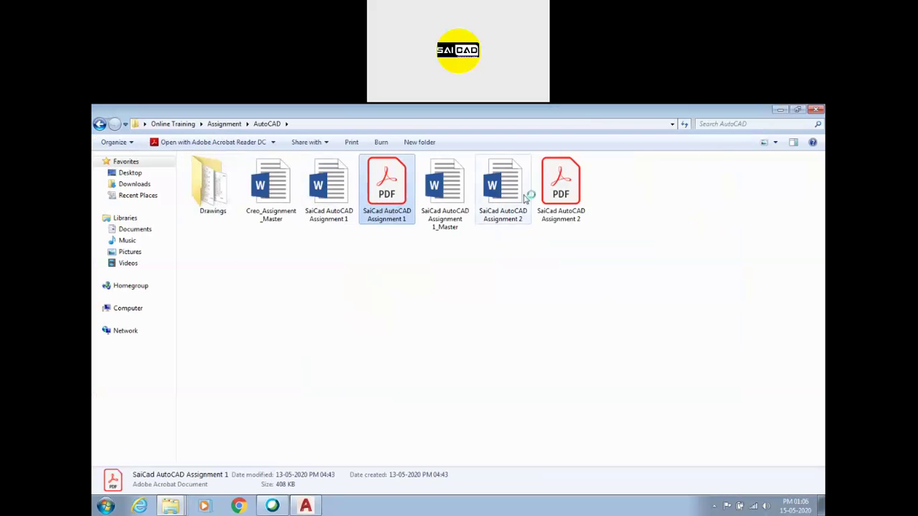
Minimize the folder window, switch to Acrobat Reader and examine exercise drawings 1 and 2 on page 2 of the PDF
{"action": "left_click", "coordinate": [781, 109]}
{"action": "left_click", "coordinate": [781, 109]}
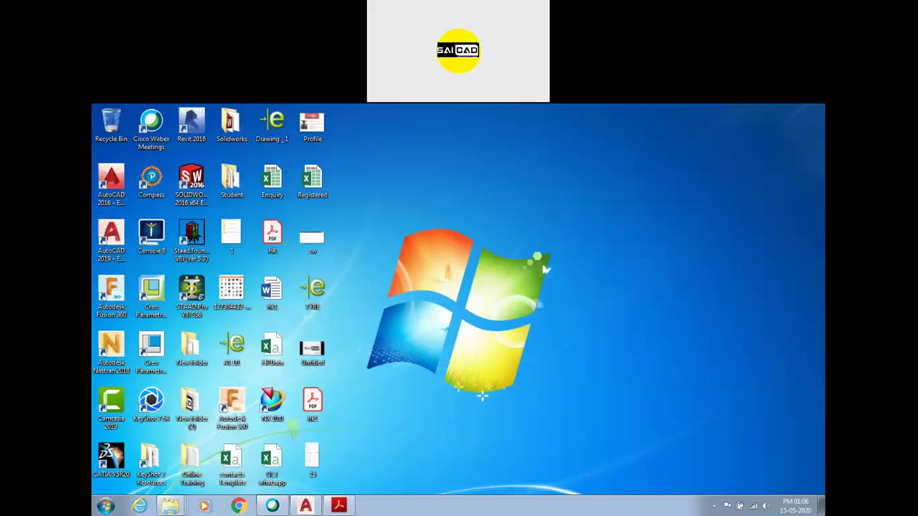
{"action": "left_click", "coordinate": [337, 506]}
{"action": "scroll", "coordinate": [449, 389], "scroll_direction": "down", "scroll_amount": 10}
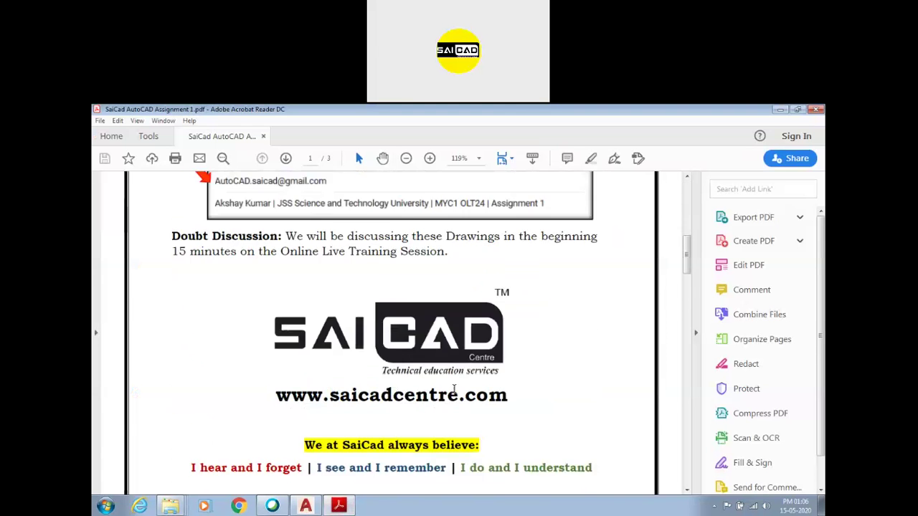
{"action": "scroll", "coordinate": [450, 389], "scroll_direction": "down", "scroll_amount": 5}
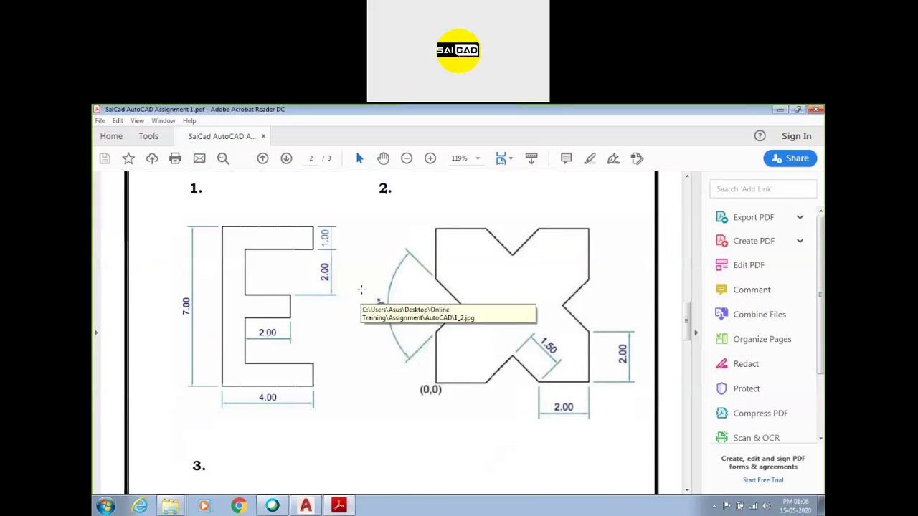
Check exercises 1 and 2 in the PDF, switch to AutoCAD and draw a letter E's 4-unit bottom edge with ortho on, beside the dimensioned rectangle
{"action": "scroll", "coordinate": [317, 326], "scroll_direction": "down", "scroll_amount": 1}
{"action": "scroll", "coordinate": [318, 325], "scroll_direction": "up", "scroll_amount": 3}
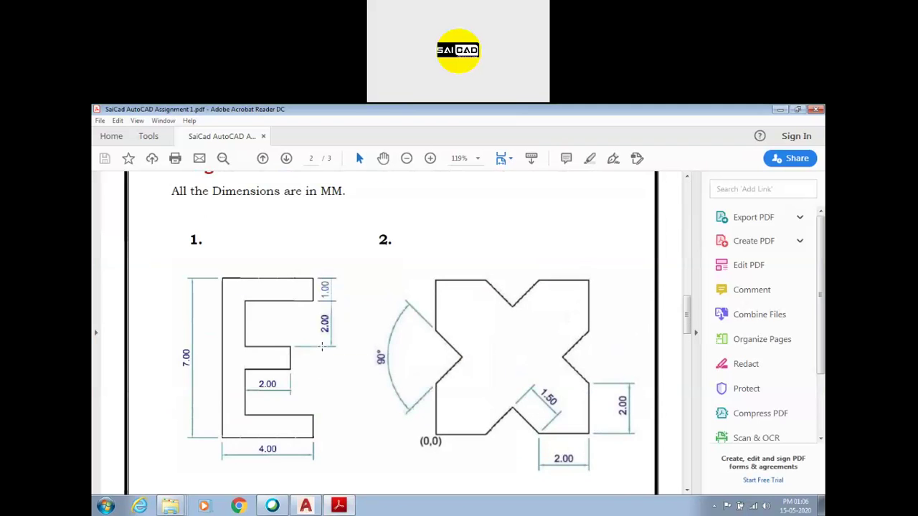
{"action": "scroll", "coordinate": [316, 319], "scroll_direction": "down", "scroll_amount": 2}
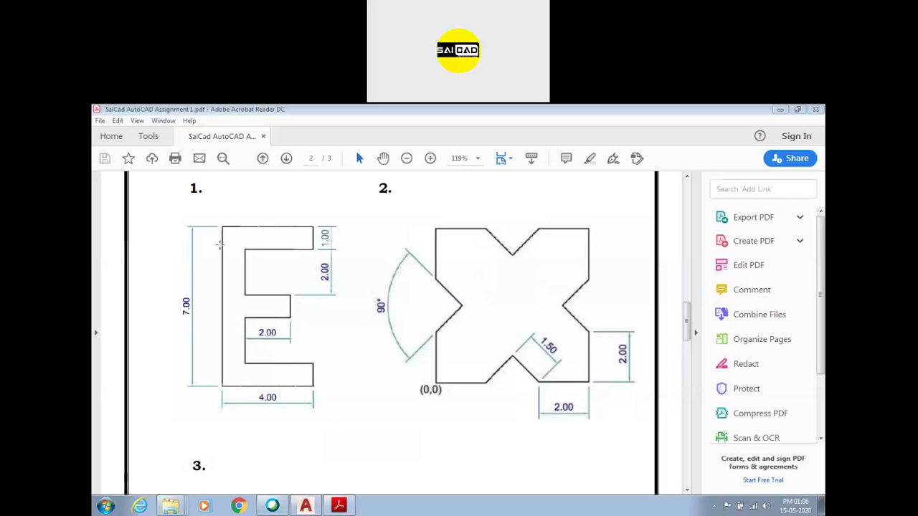
{"action": "left_click", "coordinate": [339, 506]}
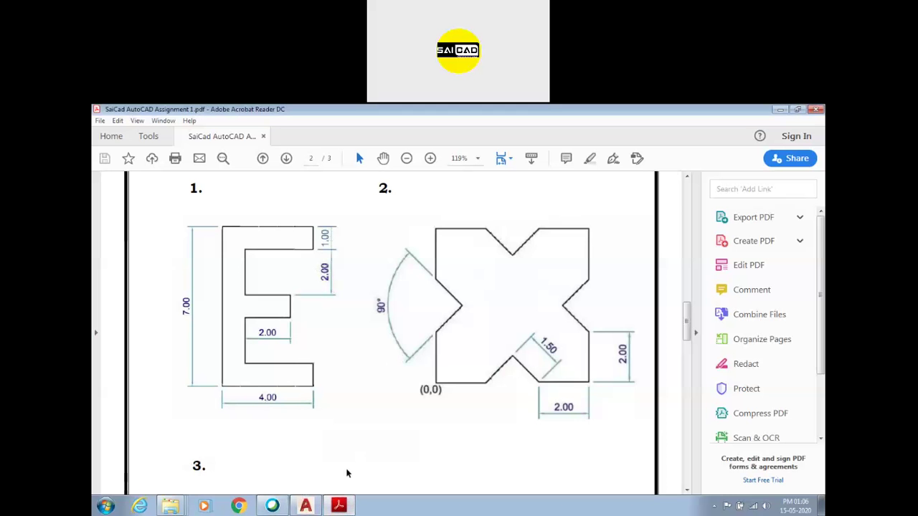
{"action": "left_click", "coordinate": [309, 506]}
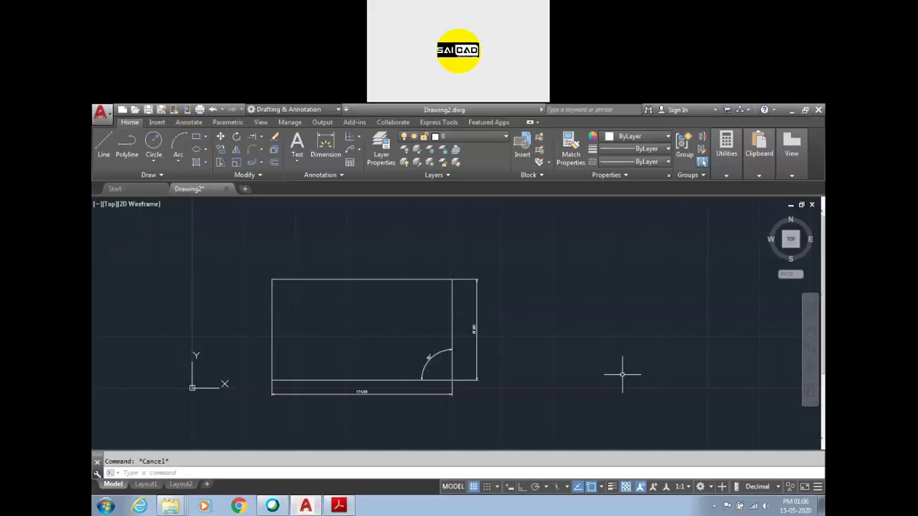
{"action": "type", "text": "l"}
{"action": "key", "text": "Return"}
{"action": "left_click", "coordinate": [569, 375]}
{"action": "scroll", "coordinate": [727, 369], "scroll_direction": "down", "scroll_amount": 2}
{"action": "scroll", "coordinate": [754, 372], "scroll_direction": "up", "scroll_amount": 3}
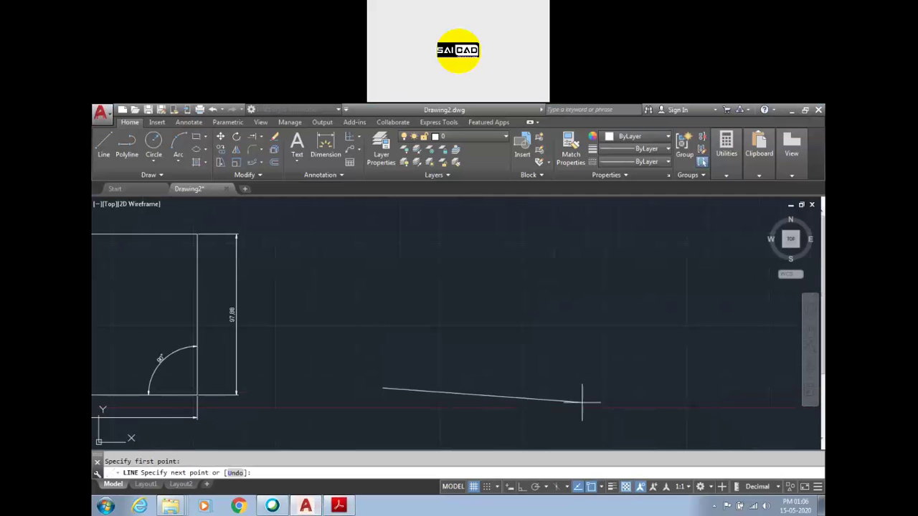
{"action": "key", "text": "F8"}
{"action": "type", "text": "4"}
{"action": "key", "text": "Return"}
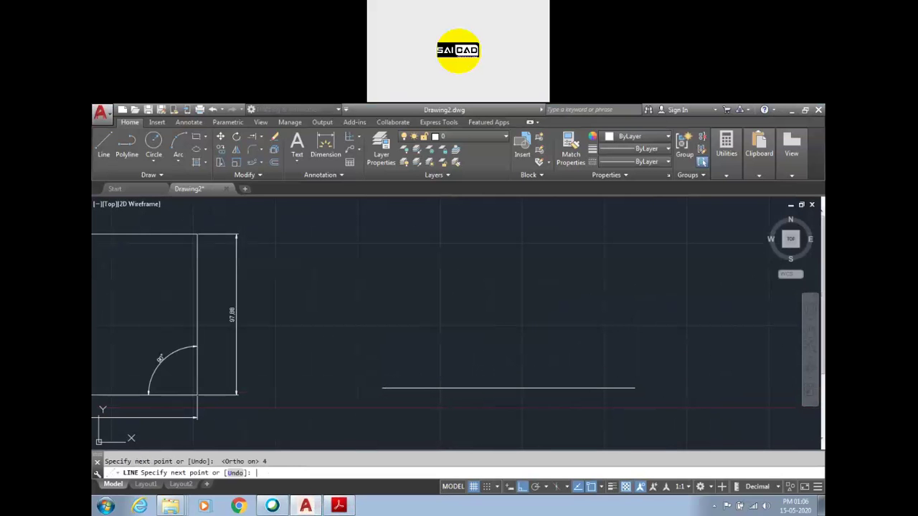
Continue the E outline with segments 1 unit up, 3 units left and 2 units up to form the lower arm and gap
{"action": "scroll", "coordinate": [387, 378], "scroll_direction": "up", "scroll_amount": 3}
{"action": "scroll", "coordinate": [392, 363], "scroll_direction": "down", "scroll_amount": 3}
{"action": "scroll", "coordinate": [389, 401], "scroll_direction": "up", "scroll_amount": 3}
{"action": "type", "text": "1"}
{"action": "key", "text": "Return"}
{"action": "scroll", "coordinate": [335, 415], "scroll_direction": "up", "scroll_amount": 3}
{"action": "type", "text": "3"}
{"action": "key", "text": "Return"}
{"action": "type", "text": "2"}
{"action": "key", "text": "Return"}
Draw the E's middle arm with segments 2 units right, 1 unit up and 2 units left
{"action": "type", "text": "2"}
{"action": "key", "text": "Return"}
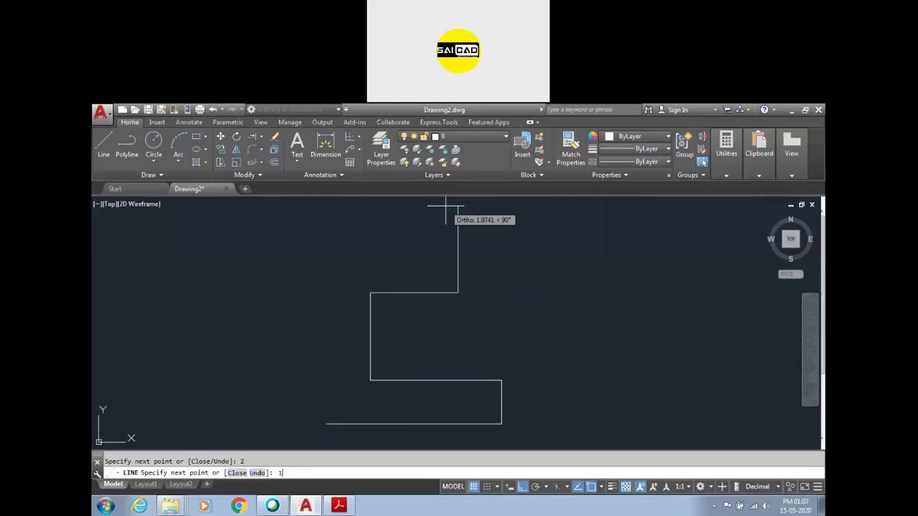
{"action": "key", "text": "Return"}
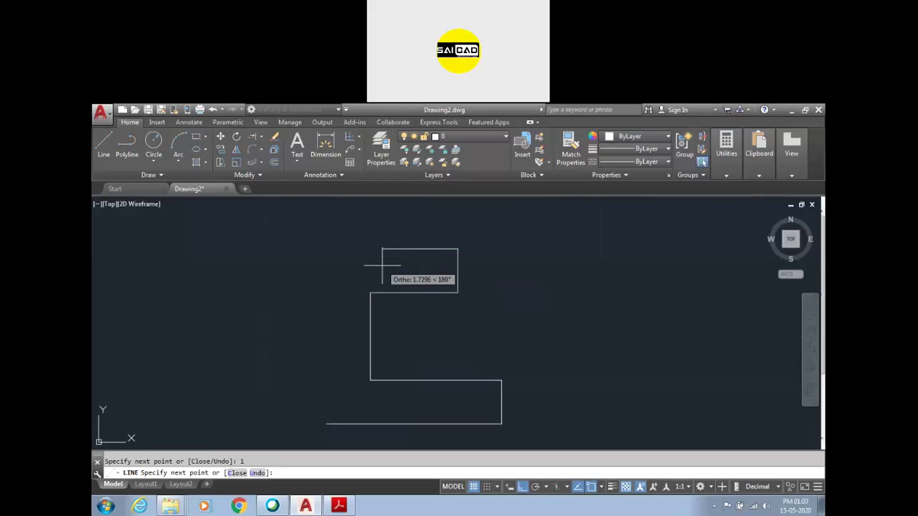
{"action": "scroll", "coordinate": [388, 356], "scroll_direction": "down", "scroll_amount": 3}
{"action": "type", "text": "2"}
{"action": "key", "text": "Return"}
{"action": "type", "text": "3"}
{"action": "key", "text": "Return"}
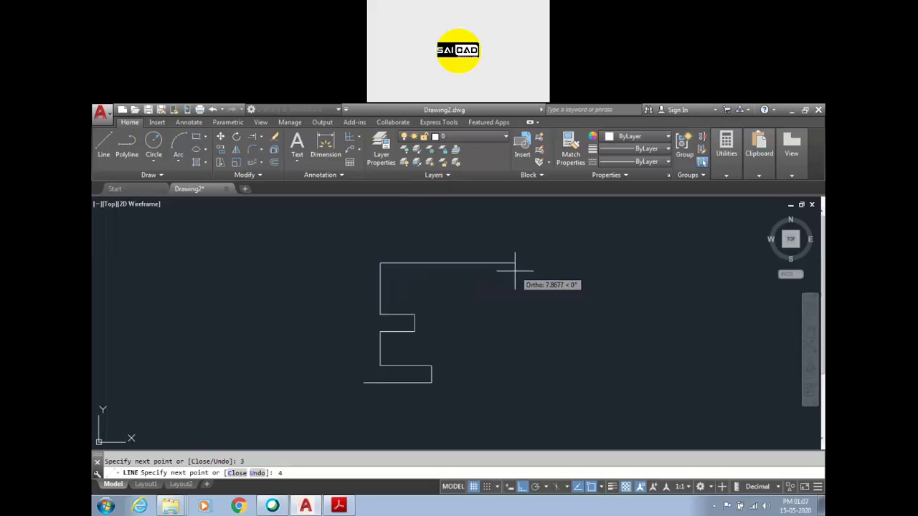
{"action": "type", "text": "4"}
{"action": "key", "text": "BackSpace"}
{"action": "type", "text": "u"}
{"action": "key", "text": "Return"}
Complete the E with segments 2 units up, 3 right, 1 up and 4 left, and close the outline
{"action": "key", "text": "Return"}
{"action": "type", "text": "3"}
{"action": "key", "text": "Return"}
{"action": "type", "text": "1"}
{"action": "key", "text": "Return"}
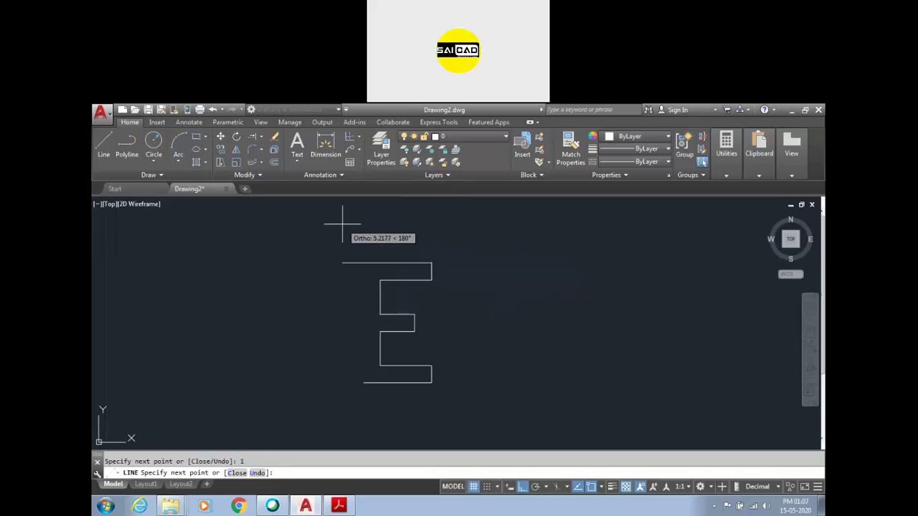
{"action": "type", "text": "4"}
{"action": "key", "text": "Return"}
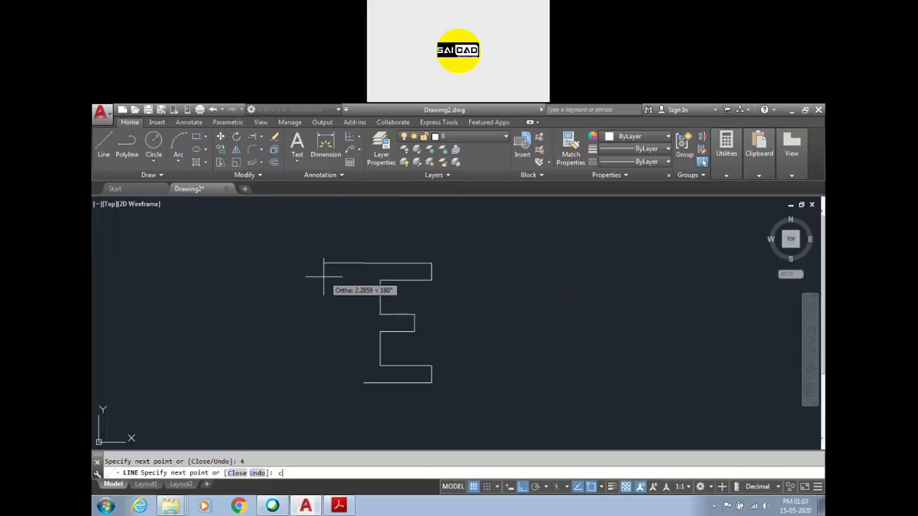
{"action": "type", "text": "c"}
{"action": "key", "text": "Return"}
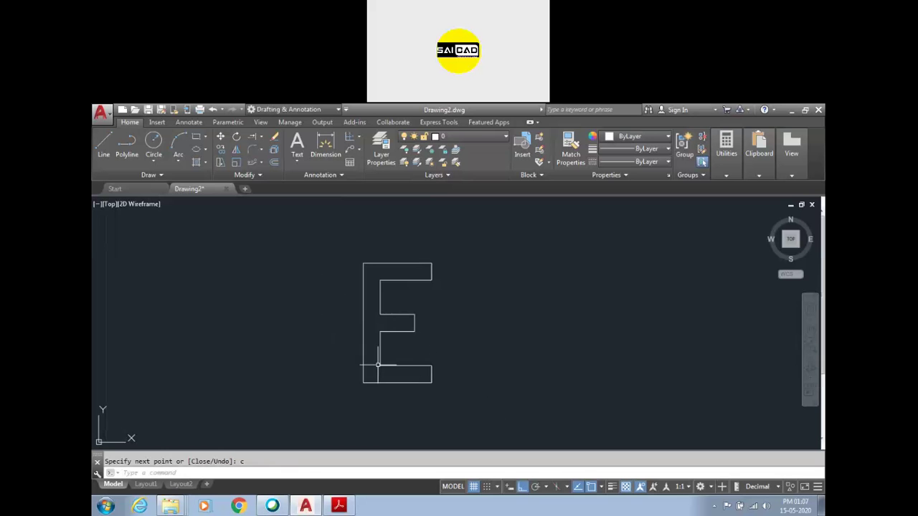
Add a horizontal dimension to the E's bottom edge, placed below it, and end the dimension command
{"action": "scroll", "coordinate": [431, 343], "scroll_direction": "up", "scroll_amount": 2}
{"action": "left_click", "coordinate": [326, 147]}
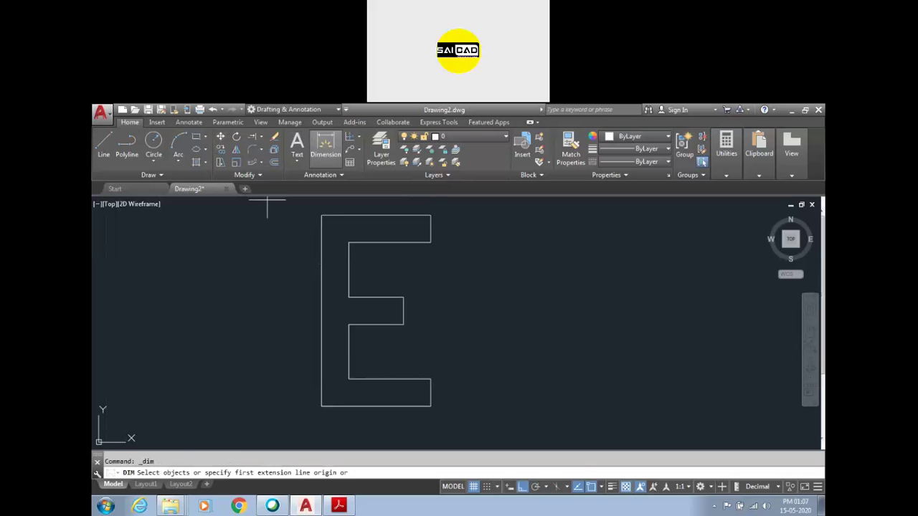
{"action": "left_click", "coordinate": [384, 406]}
{"action": "left_click", "coordinate": [403, 431]}
{"action": "scroll", "coordinate": [406, 370], "scroll_direction": "down", "scroll_amount": 3}
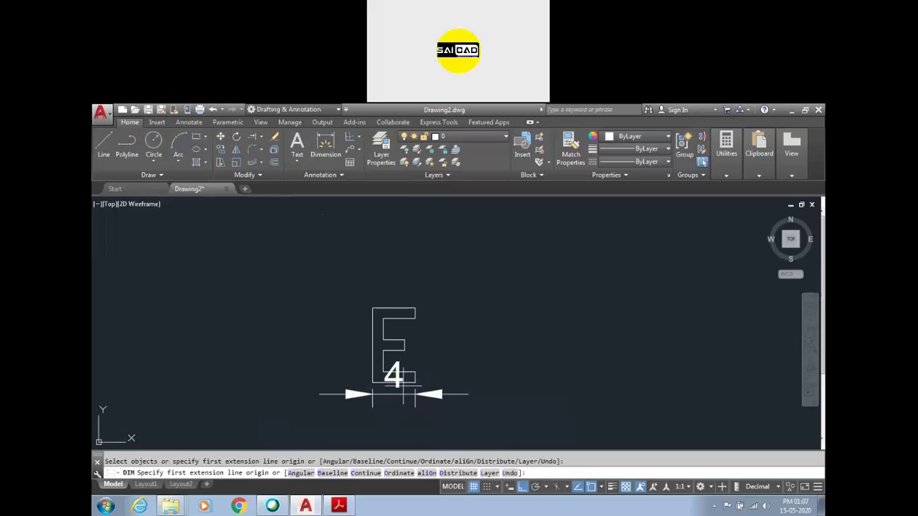
{"action": "key", "text": "Escape"}
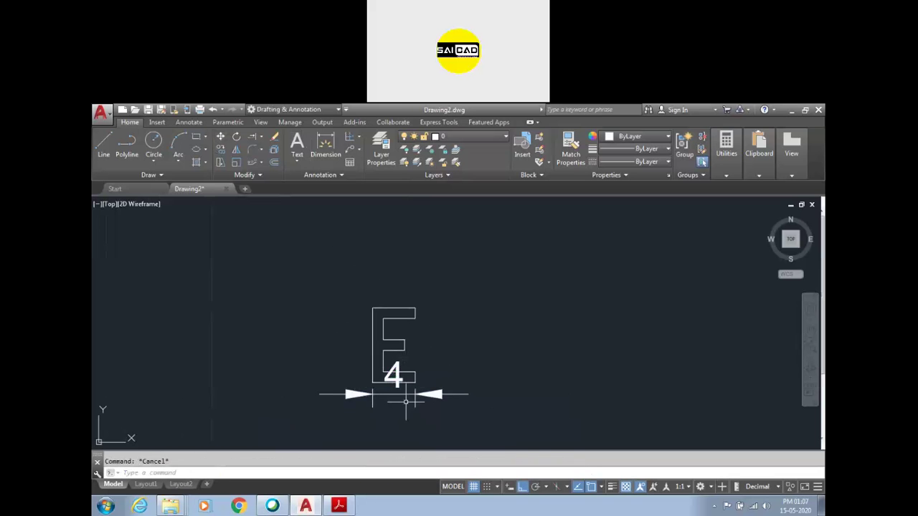
Modify the ISO-25 dimension style to an overall scale of .1 and make it the current style
{"action": "key", "text": "Return"}
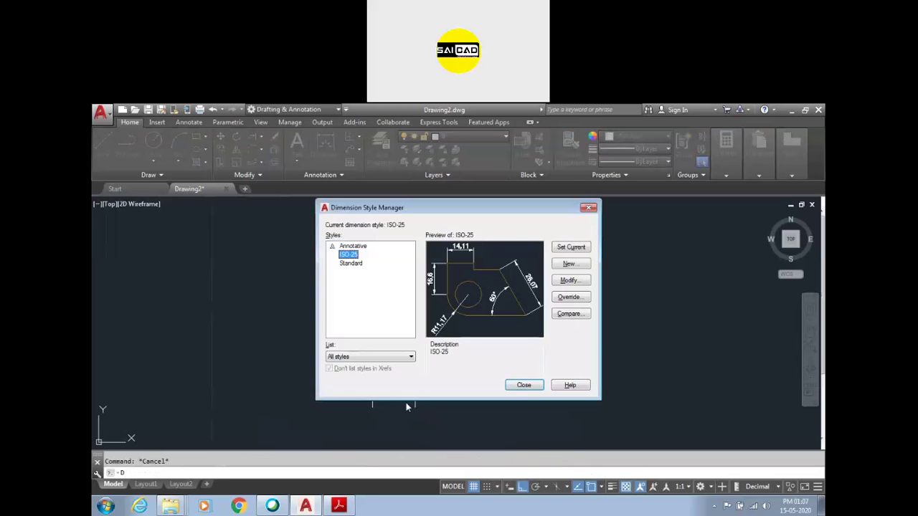
{"action": "left_click", "coordinate": [568, 280]}
{"action": "left_click", "coordinate": [276, 154]}
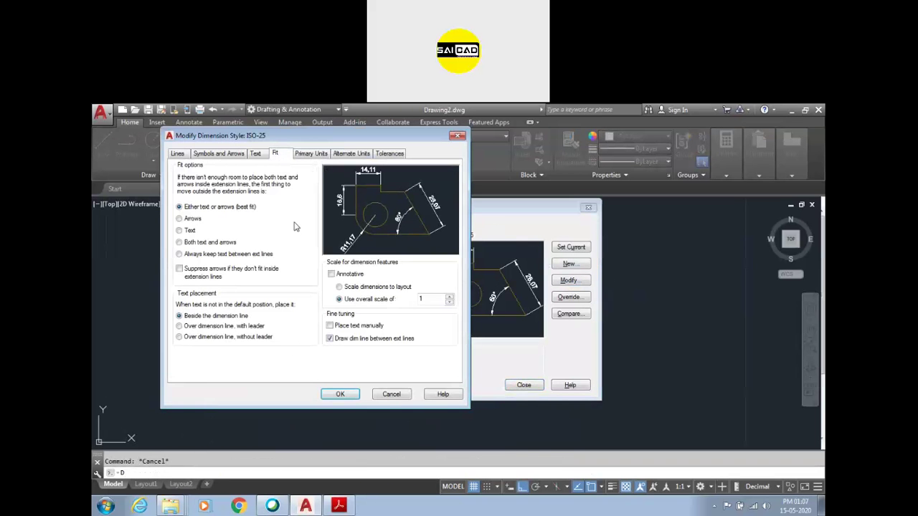
{"action": "key", "text": "BackSpace"}
{"action": "type", "text": ".1"}
{"action": "left_click", "coordinate": [339, 393]}
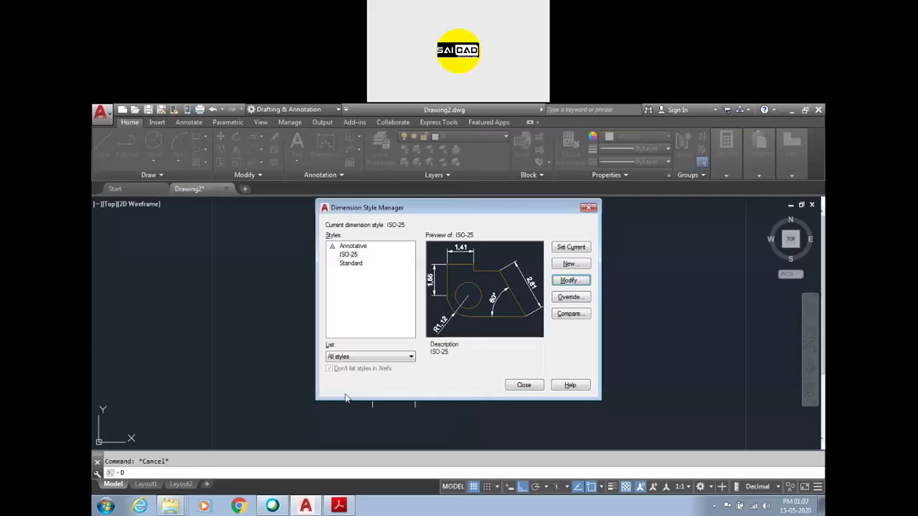
{"action": "left_click", "coordinate": [573, 249]}
{"action": "left_click", "coordinate": [524, 386]}
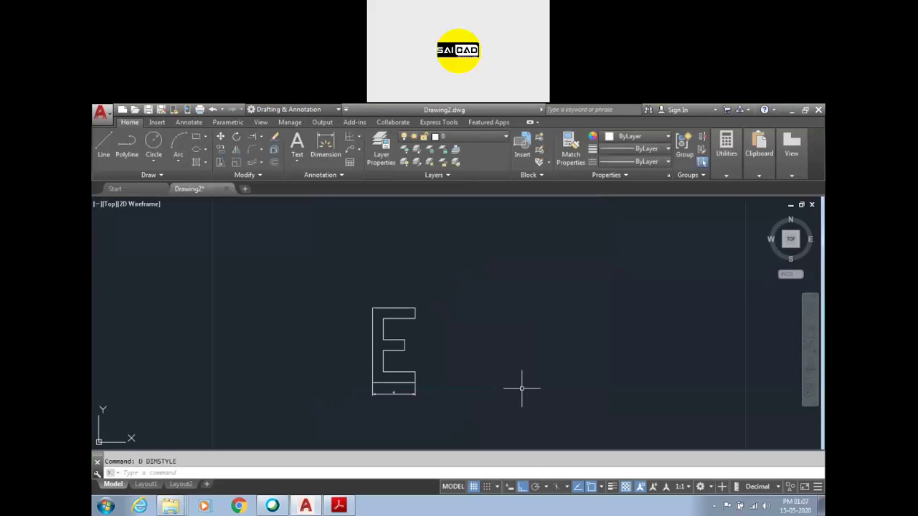
Dimension the full height of the E along its left edge, placed just outside the outline
{"action": "scroll", "coordinate": [401, 391], "scroll_direction": "up", "scroll_amount": 3}
{"action": "scroll", "coordinate": [416, 409], "scroll_direction": "down", "scroll_amount": 4}
{"action": "scroll", "coordinate": [409, 409], "scroll_direction": "up", "scroll_amount": 2}
{"action": "left_click", "coordinate": [325, 147]}
{"action": "left_click", "coordinate": [373, 324]}
{"action": "left_click", "coordinate": [362, 325]}
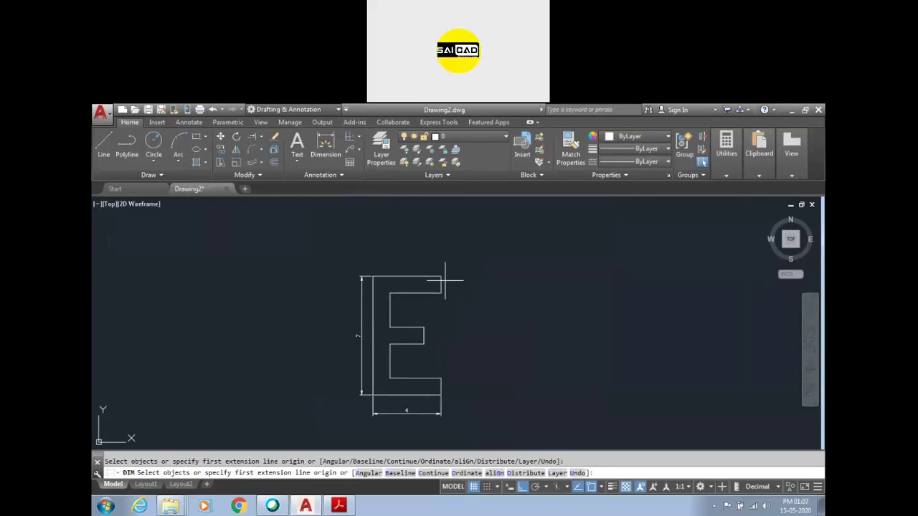
Dimension the lower arm's end thickness to its right and the middle arm's lower edge just below it
{"action": "scroll", "coordinate": [443, 368], "scroll_direction": "up", "scroll_amount": 4}
{"action": "left_click", "coordinate": [438, 412]}
{"action": "left_click", "coordinate": [484, 412]}
{"action": "left_click", "coordinate": [375, 304]}
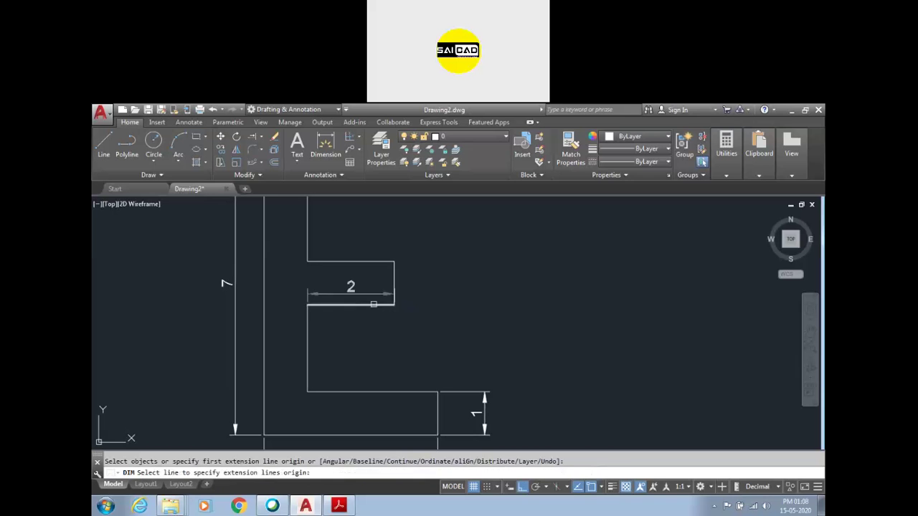
{"action": "left_click", "coordinate": [375, 334]}
Dimension the height of the gap between the E's upper and middle arms, placed inside it, and end the dimension command
{"action": "scroll", "coordinate": [337, 229], "scroll_direction": "up", "scroll_amount": 2}
{"action": "scroll", "coordinate": [355, 348], "scroll_direction": "down", "scroll_amount": 4}
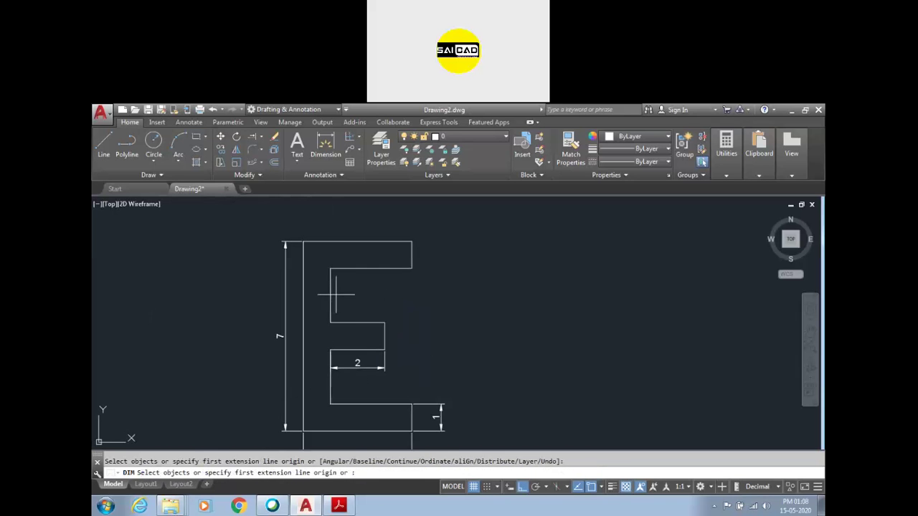
{"action": "left_click", "coordinate": [330, 283]}
{"action": "left_click", "coordinate": [350, 294]}
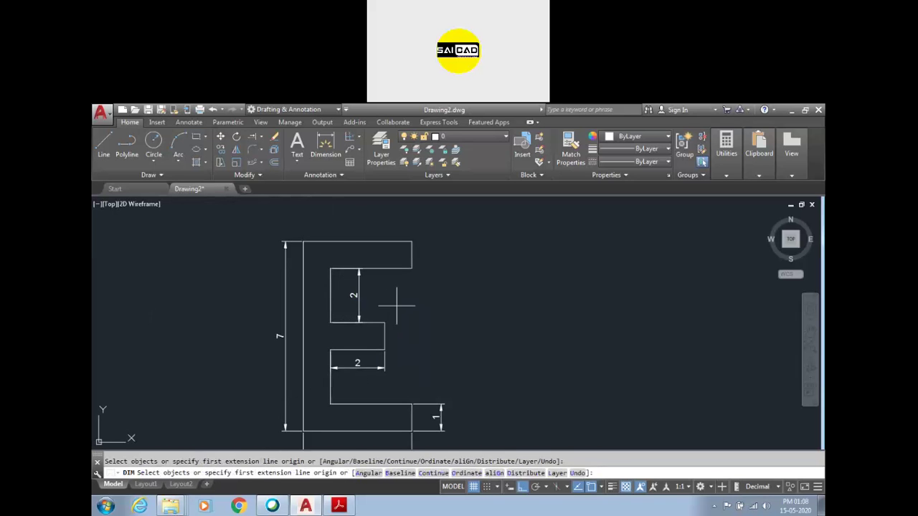
{"action": "scroll", "coordinate": [424, 337], "scroll_direction": "down", "scroll_amount": 4}
{"action": "scroll", "coordinate": [432, 324], "scroll_direction": "up", "scroll_amount": 5}
{"action": "scroll", "coordinate": [343, 321], "scroll_direction": "down", "scroll_amount": 3}
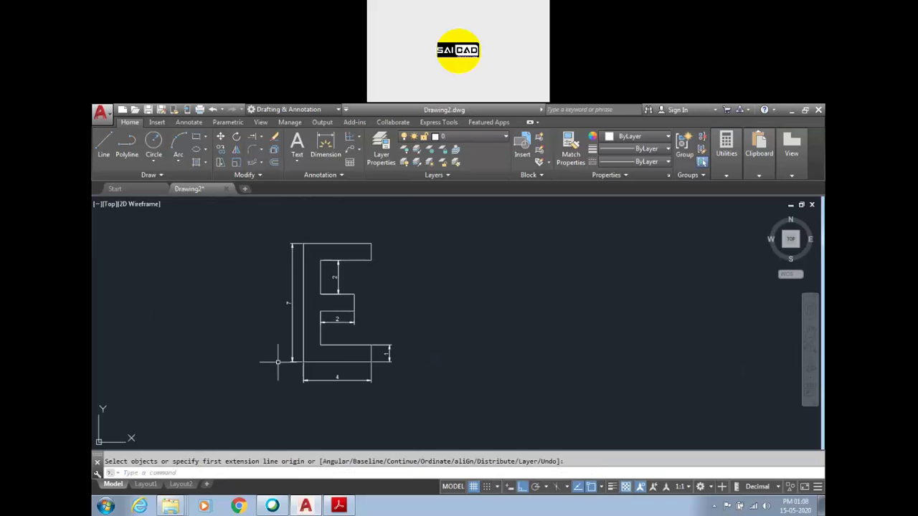
{"action": "scroll", "coordinate": [353, 343], "scroll_direction": "up", "scroll_amount": 6}
{"action": "scroll", "coordinate": [287, 395], "scroll_direction": "down", "scroll_amount": 4}
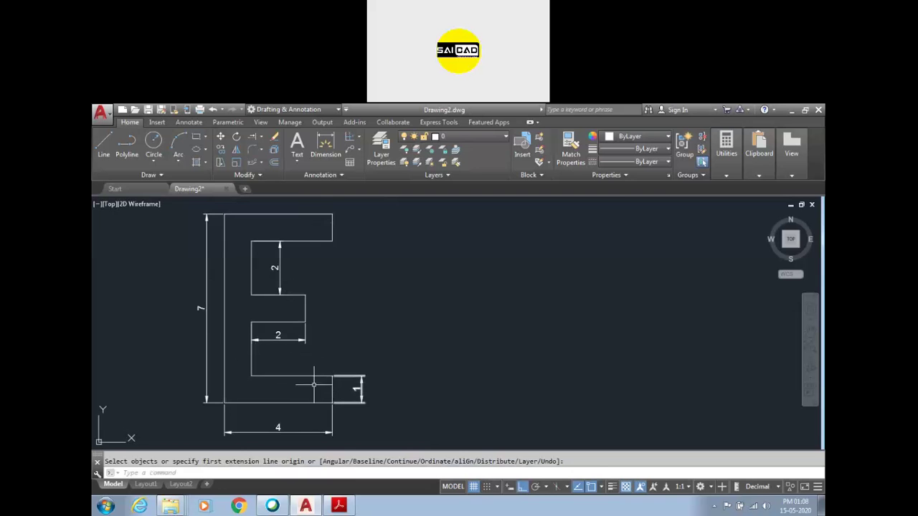
{"action": "scroll", "coordinate": [335, 366], "scroll_direction": "down", "scroll_amount": 2}
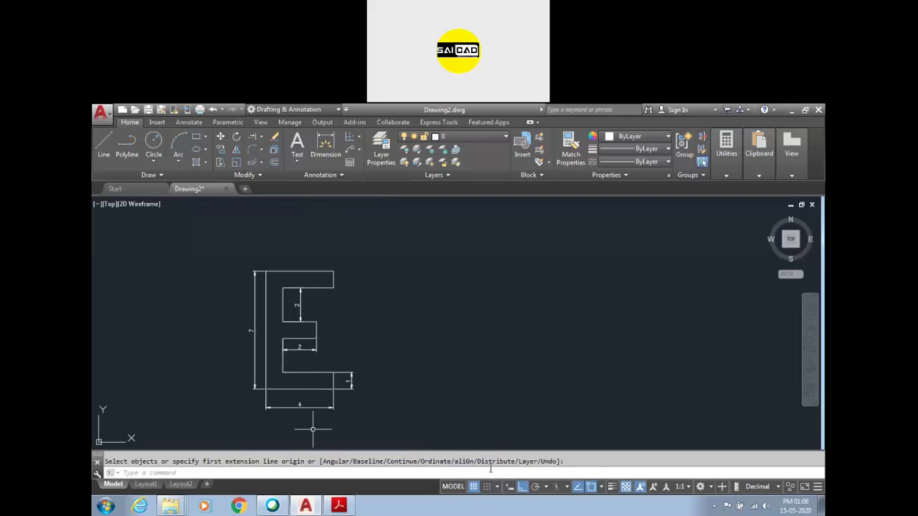
Switch to the assignment PDF, look through the exercise drawings down to number 4 on page 3, and return to AutoCAD
{"action": "left_click", "coordinate": [339, 507]}
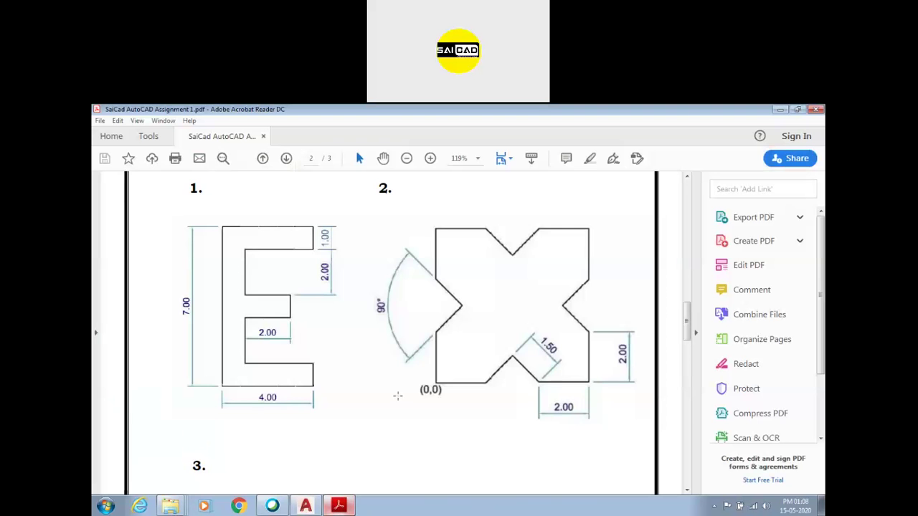
{"action": "scroll", "coordinate": [445, 294], "scroll_direction": "down", "scroll_amount": 10}
{"action": "scroll", "coordinate": [436, 303], "scroll_direction": "down", "scroll_amount": 4}
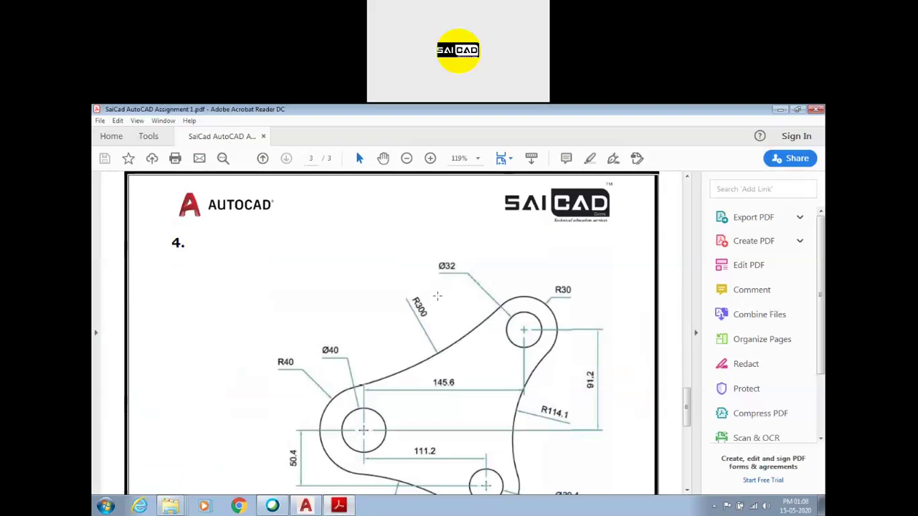
{"action": "scroll", "coordinate": [436, 303], "scroll_direction": "up", "scroll_amount": 3}
{"action": "left_click", "coordinate": [339, 506]}
Draw a rectangle 48 long and 241 wide to the right of the E, using the Dimensions option and extending upward
{"action": "scroll", "coordinate": [412, 359], "scroll_direction": "up", "scroll_amount": 2}
{"action": "scroll", "coordinate": [411, 356], "scroll_direction": "down", "scroll_amount": 2}
{"action": "type", "text": "rec"}
{"action": "key", "text": "Return"}
{"action": "left_click", "coordinate": [422, 401]}
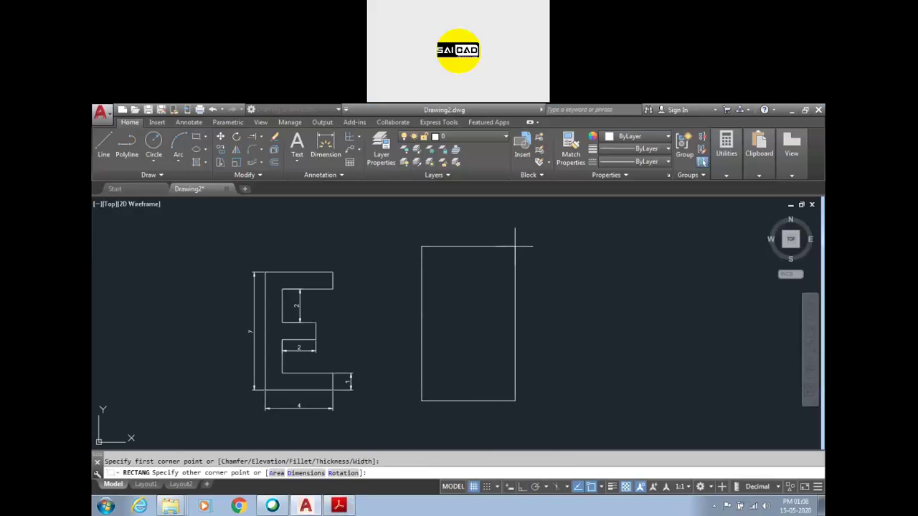
{"action": "type", "text": "d"}
{"action": "key", "text": "Return"}
{"action": "type", "text": "48"}
{"action": "key", "text": "Return"}
{"action": "type", "text": "241"}
{"action": "key", "text": "Return"}
{"action": "scroll", "coordinate": [459, 379], "scroll_direction": "down", "scroll_amount": 4}
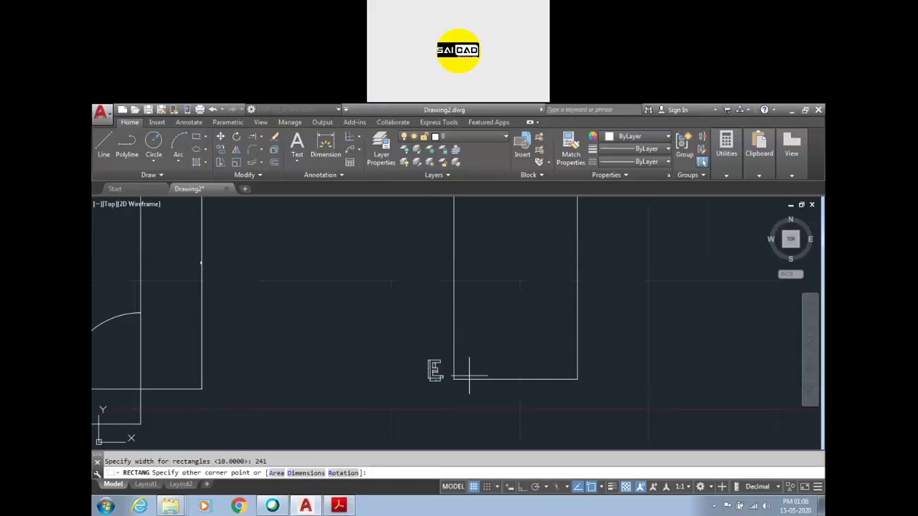
{"action": "scroll", "coordinate": [459, 379], "scroll_direction": "down", "scroll_amount": 5}
{"action": "scroll", "coordinate": [437, 306], "scroll_direction": "up", "scroll_amount": 4}
{"action": "scroll", "coordinate": [459, 301], "scroll_direction": "down", "scroll_amount": 2}
{"action": "scroll", "coordinate": [448, 304], "scroll_direction": "up", "scroll_amount": 2}
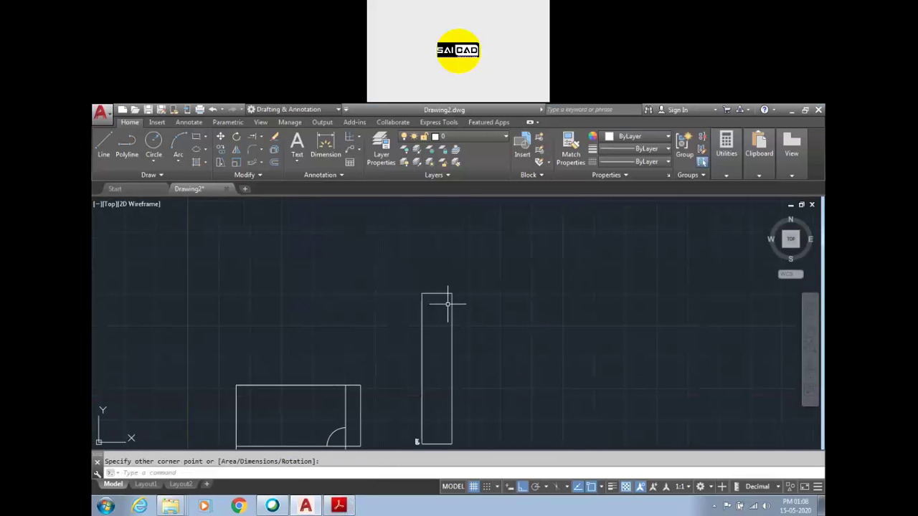
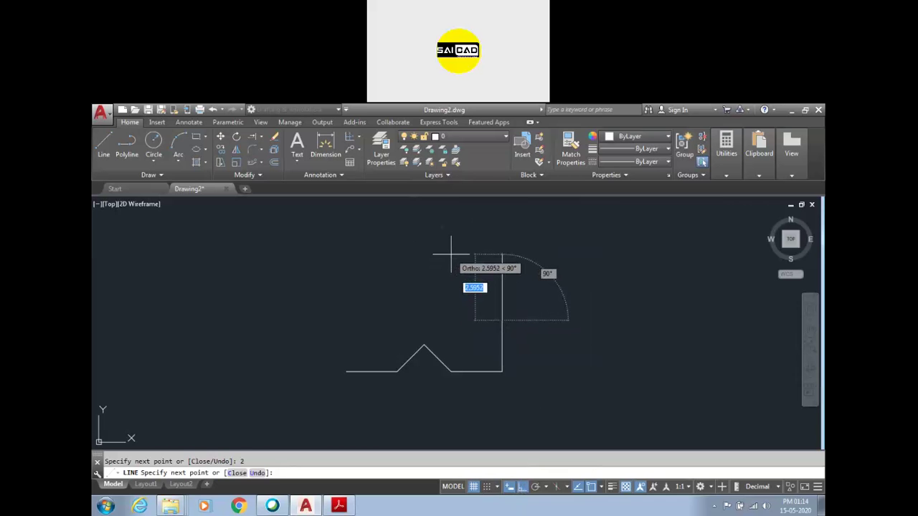
Turn ortho off and add a 1.5-unit segment at 135° from the upper end of the X outline's right vertical edge
{"action": "key", "text": "F8"}
{"action": "type", "text": "1.5"}
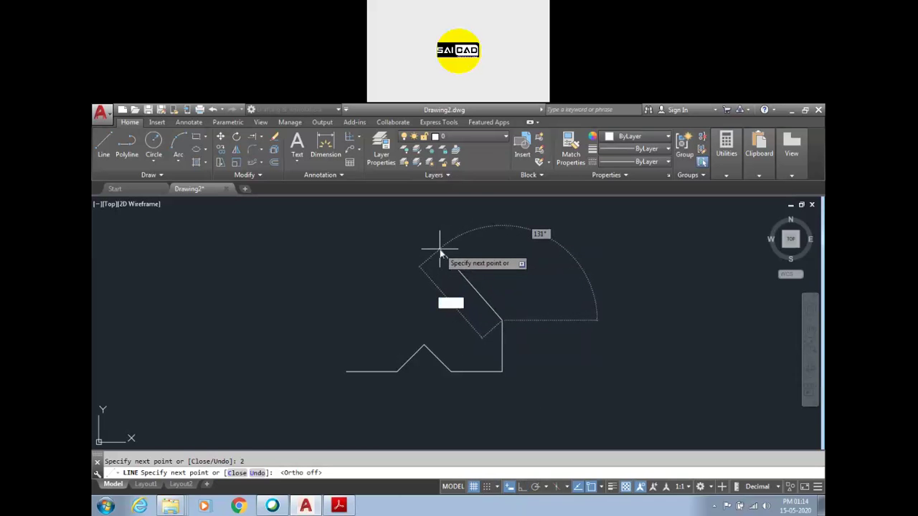
{"action": "key", "text": "Tab"}
{"action": "type", "text": "4"}
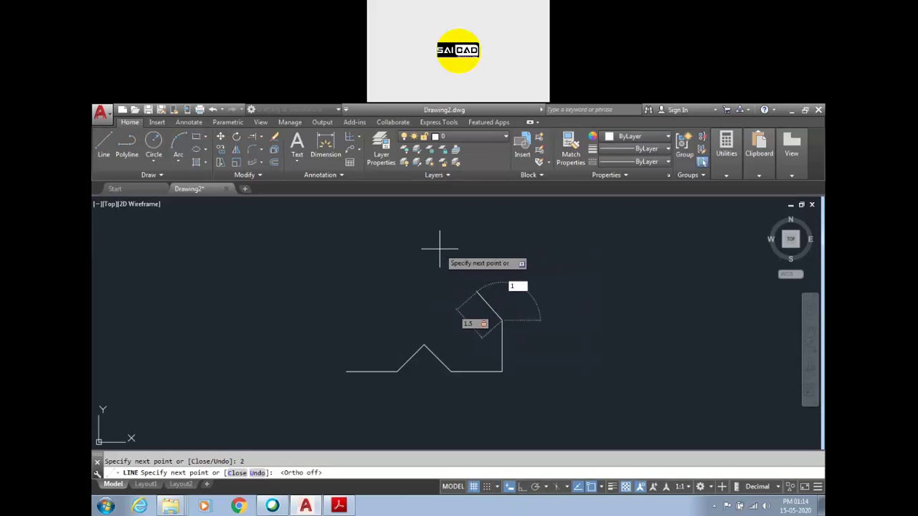
{"action": "key", "text": "Return"}
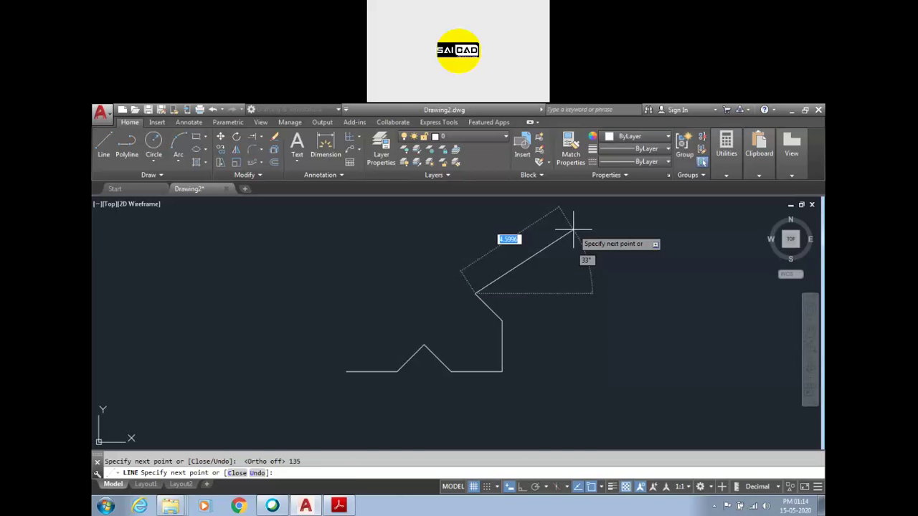
Add a 1.5-unit segment at 45° from the current end of the X outline and end the line command
{"action": "type", "text": "1.5"}
{"action": "key", "text": "Tab"}
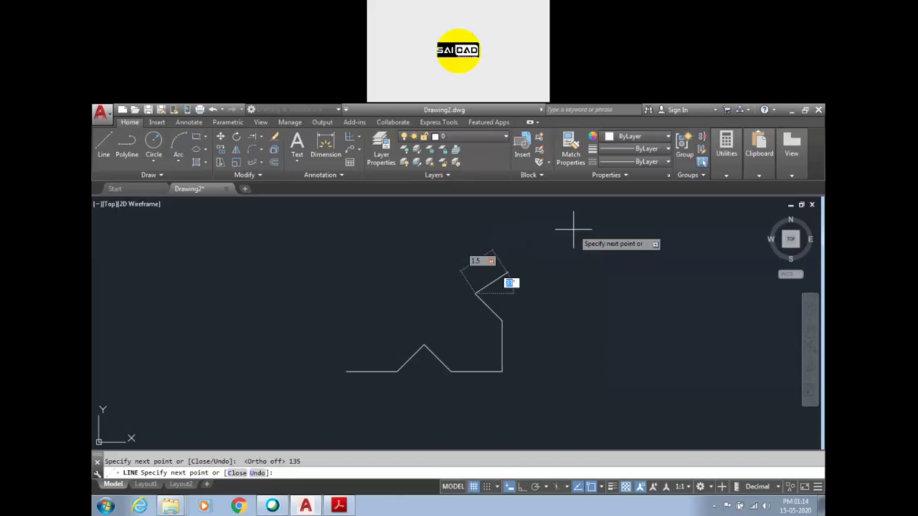
{"action": "type", "text": "45"}
{"action": "key", "text": "Return"}
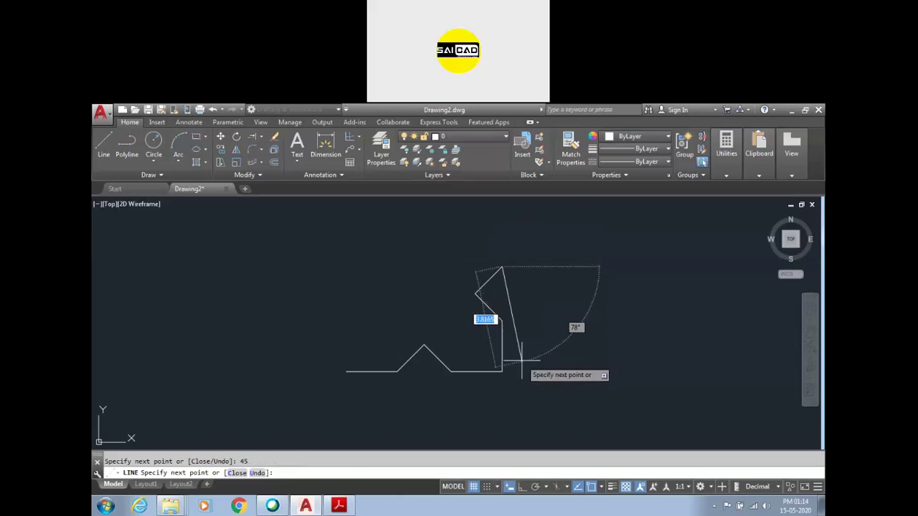
{"action": "key", "text": "Return"}
{"action": "scroll", "coordinate": [523, 325], "scroll_direction": "down", "scroll_amount": 4}
{"action": "scroll", "coordinate": [466, 293], "scroll_direction": "up", "scroll_amount": 4}
{"action": "scroll", "coordinate": [447, 327], "scroll_direction": "down", "scroll_amount": 2}
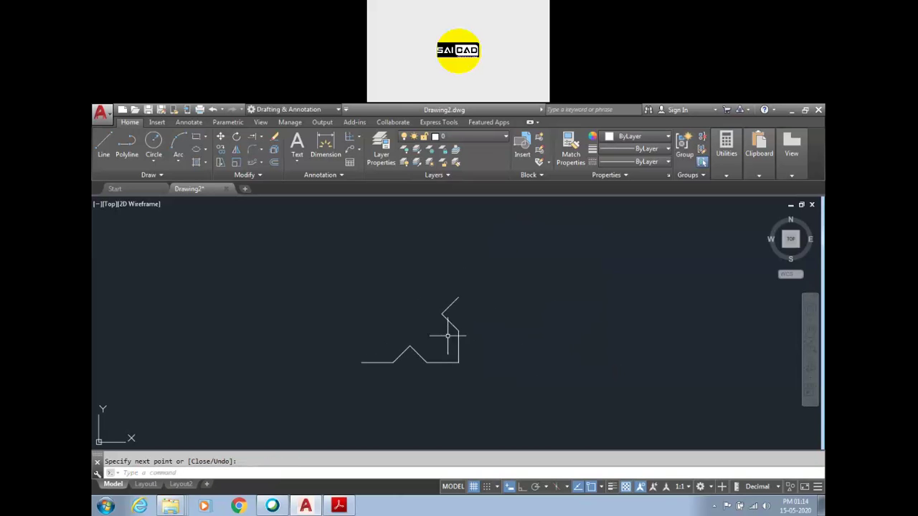
{"action": "key", "text": "Escape"}
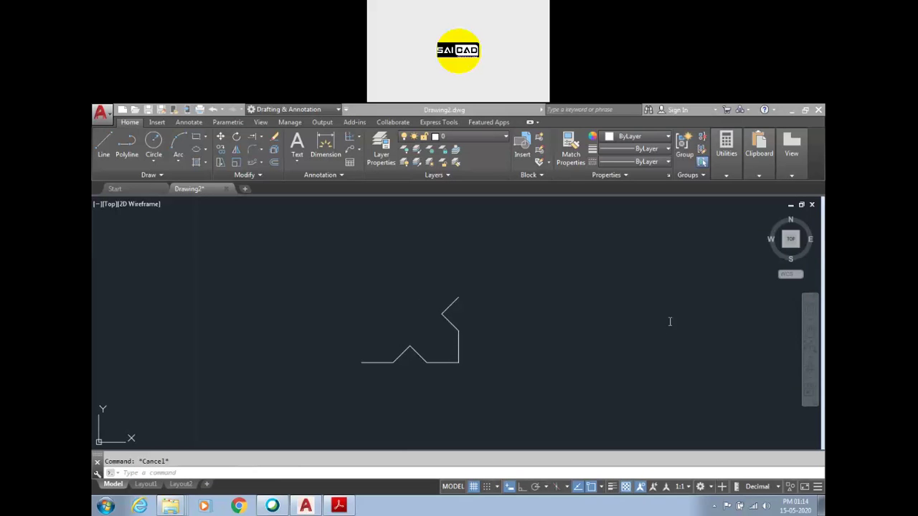
Switch to the assignment PDF, examine the radii and center distances of exercise 4 on page 3, and return to AutoCAD
{"action": "left_click", "coordinate": [338, 506]}
{"action": "scroll", "coordinate": [468, 311], "scroll_direction": "down", "scroll_amount": 10}
{"action": "scroll", "coordinate": [483, 323], "scroll_direction": "down", "scroll_amount": 1, "text": "ctrl"}
{"action": "scroll", "coordinate": [463, 319], "scroll_direction": "down", "scroll_amount": 10}
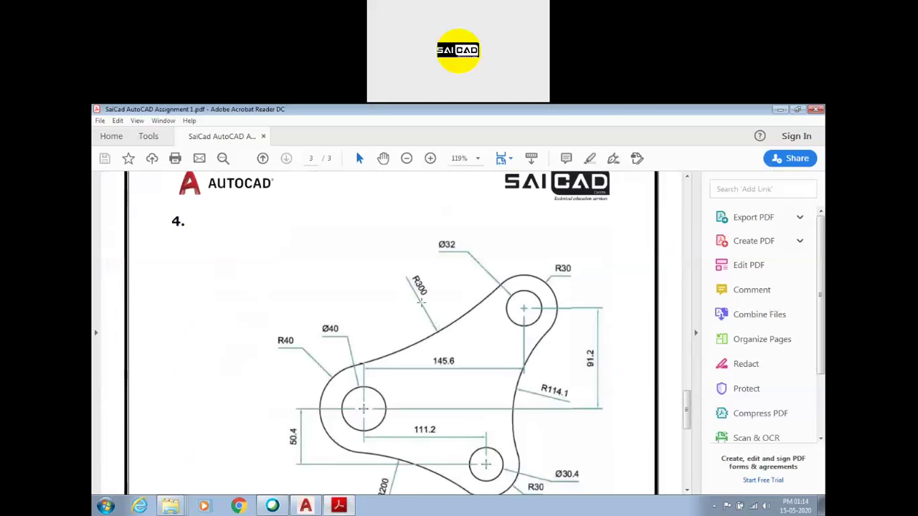
{"action": "scroll", "coordinate": [392, 291], "scroll_direction": "down", "scroll_amount": 2, "text": "ctrl"}
{"action": "scroll", "coordinate": [393, 291], "scroll_direction": "up", "scroll_amount": 3, "text": "ctrl"}
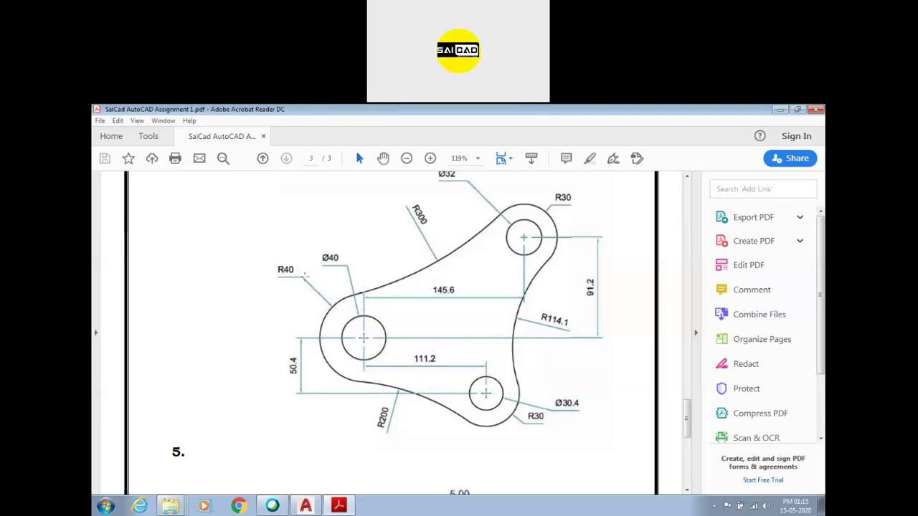
{"action": "left_click", "coordinate": [340, 506]}
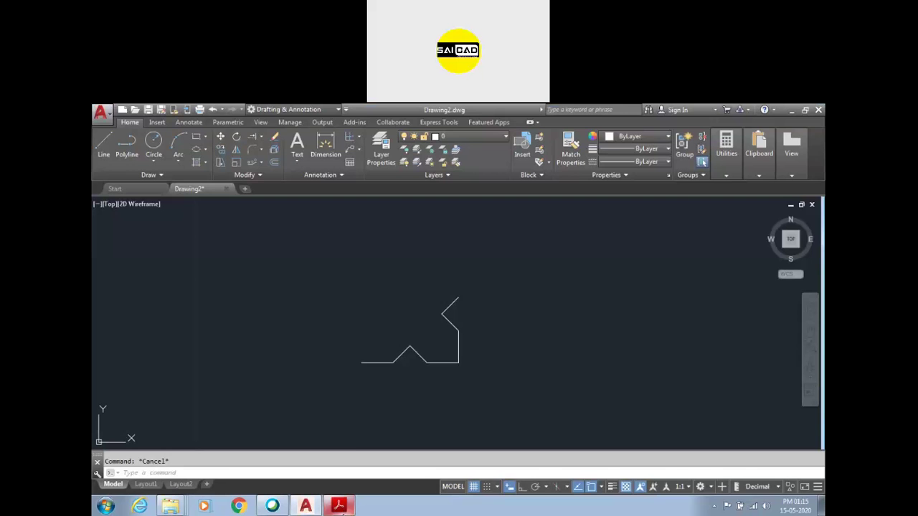
Draw a circle of radius 40 to the right of the 48 by 241 rectangle, with a concentric circle of radius 20
{"action": "type", "text": "c"}
{"action": "key", "text": "Return"}
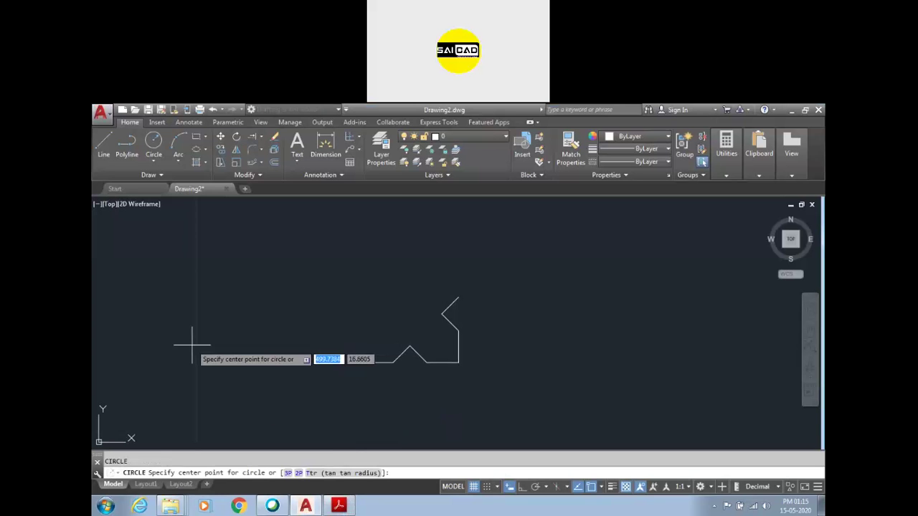
{"action": "scroll", "coordinate": [192, 385], "scroll_direction": "down", "scroll_amount": 5}
{"action": "left_click", "coordinate": [370, 326]}
{"action": "type", "text": "40"}
{"action": "key", "text": "Return"}
{"action": "scroll", "coordinate": [365, 336], "scroll_direction": "down", "scroll_amount": 4}
{"action": "key", "text": "Return"}
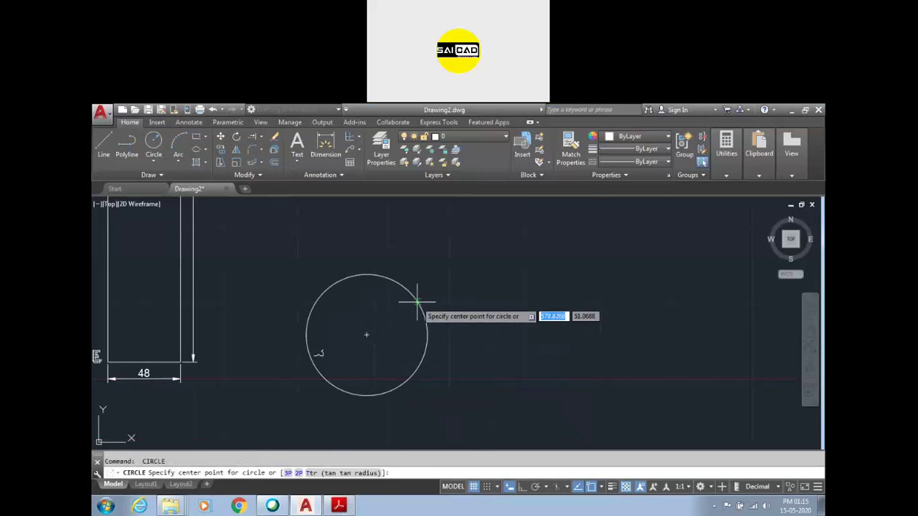
{"action": "left_click", "coordinate": [367, 333]}
{"action": "type", "text": "20"}
{"action": "key", "text": "Return"}
{"action": "key", "text": "Escape"}
Erase the unfinished X outline lying inside the large circle
{"action": "scroll", "coordinate": [325, 375], "scroll_direction": "down", "scroll_amount": 3}
{"action": "scroll", "coordinate": [312, 362], "scroll_direction": "down", "scroll_amount": 3}
{"action": "scroll", "coordinate": [318, 363], "scroll_direction": "up", "scroll_amount": 3}
{"action": "left_click", "coordinate": [291, 345]}
{"action": "left_click", "coordinate": [326, 380]}
{"action": "key", "text": "Delete"}
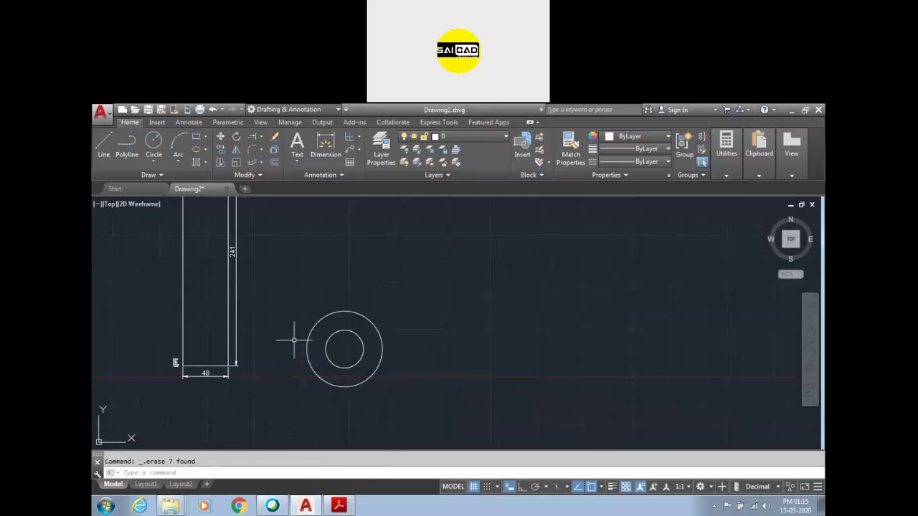
Draw a circle of radius 30 centered 111.2 to the right of and 50.4 below the first circles' center, using tracking and the PDF's dimensions
{"action": "scroll", "coordinate": [294, 340], "scroll_direction": "down", "scroll_amount": 2}
{"action": "type", "text": "c"}
{"action": "key", "text": "Return"}
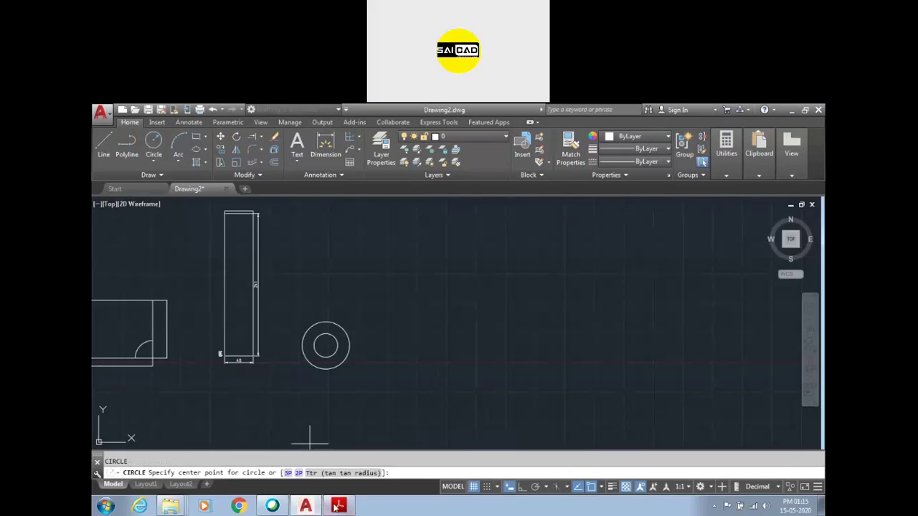
{"action": "left_click", "coordinate": [337, 506]}
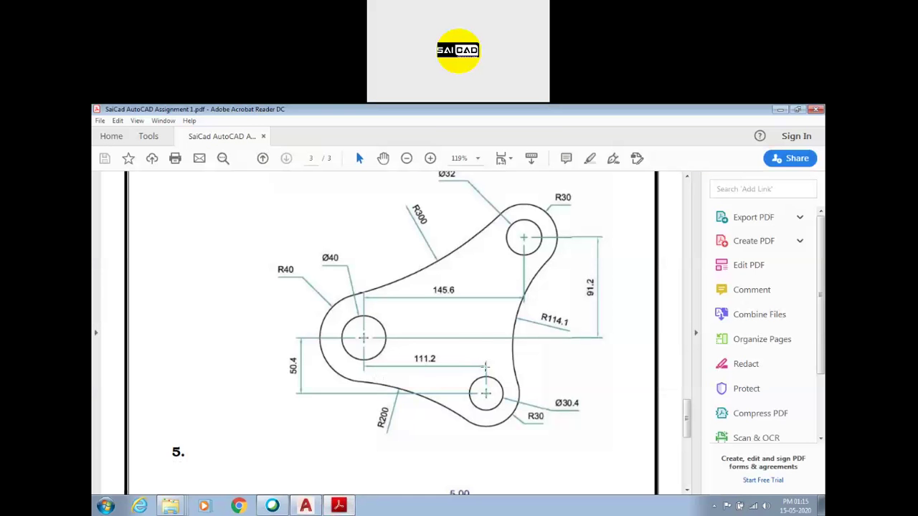
{"action": "left_click", "coordinate": [305, 506]}
{"action": "type", "text": "tk"}
{"action": "key", "text": "Return"}
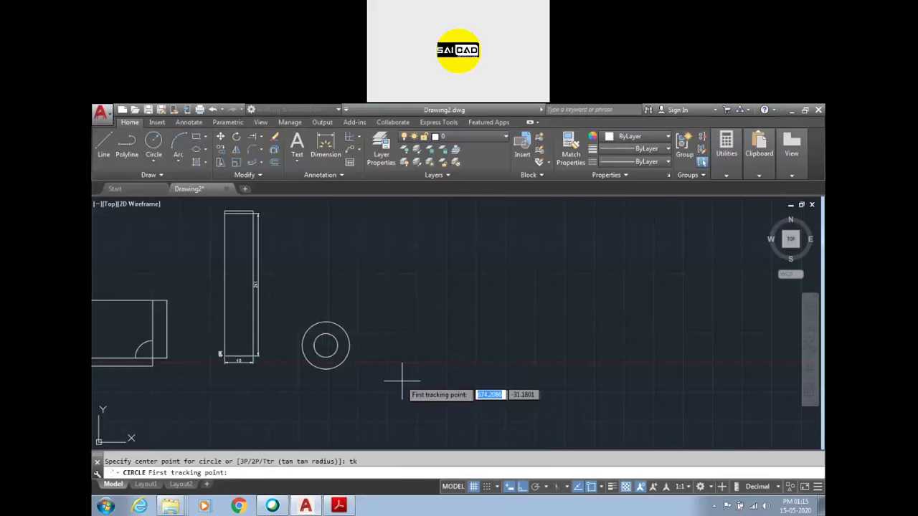
{"action": "left_click", "coordinate": [326, 347]}
{"action": "type", "text": "111"}
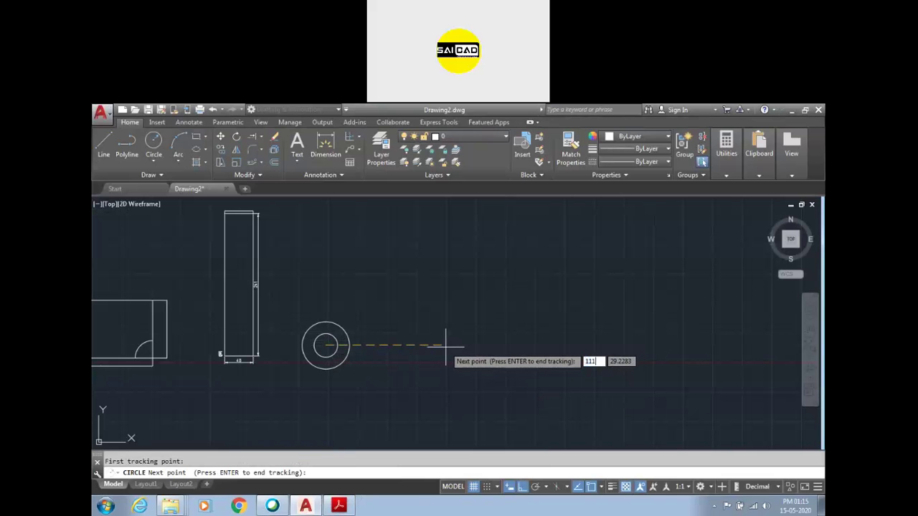
{"action": "type", "text": ".2"}
{"action": "key", "text": "Return"}
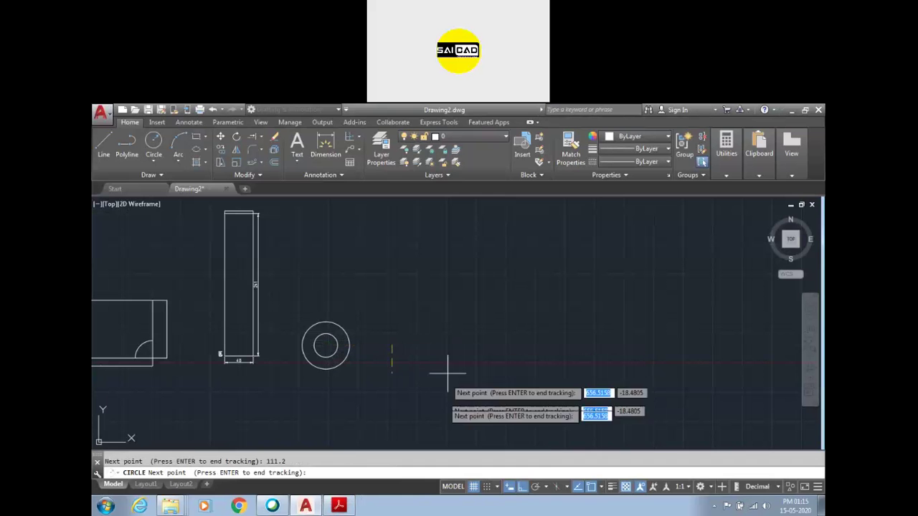
{"action": "type", "text": "50.4"}
{"action": "key", "text": "Return"}
{"action": "key", "text": "Return"}
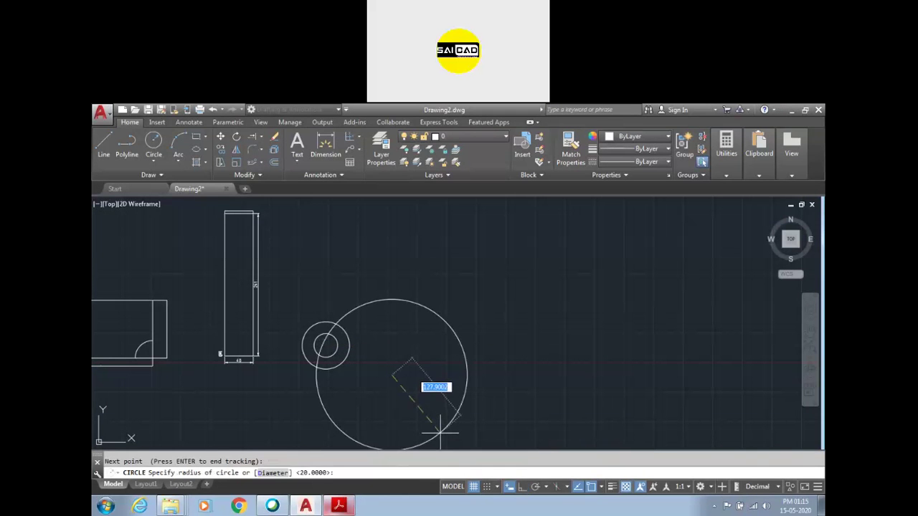
{"action": "left_click", "coordinate": [339, 506]}
{"action": "left_click", "coordinate": [346, 506]}
{"action": "type", "text": "30"}
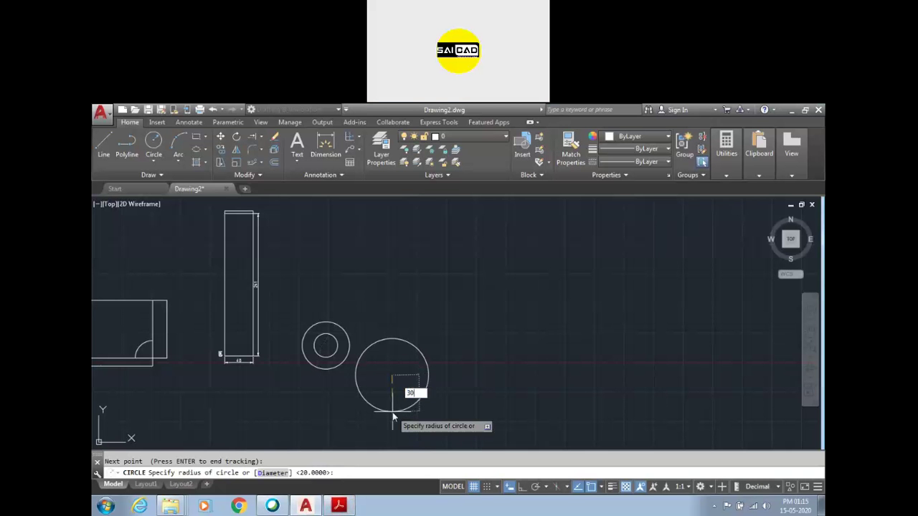
{"action": "key", "text": "Return"}
Add a concentric circle of diameter 30.4 inside the lower-right circle and end the command
{"action": "key", "text": "Return"}
{"action": "scroll", "coordinate": [389, 373], "scroll_direction": "up", "scroll_amount": 3}
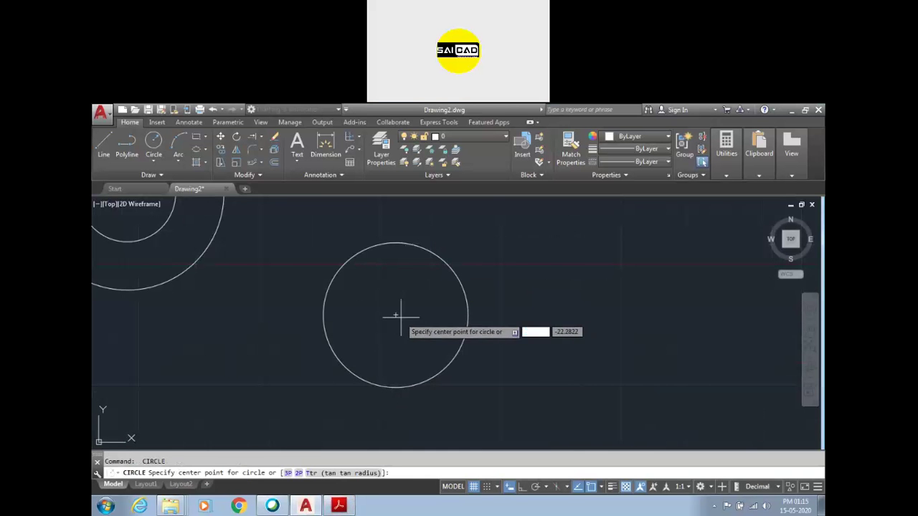
{"action": "left_click", "coordinate": [400, 316]}
{"action": "type", "text": "d"}
{"action": "key", "text": "Return"}
{"action": "type", "text": "30"}
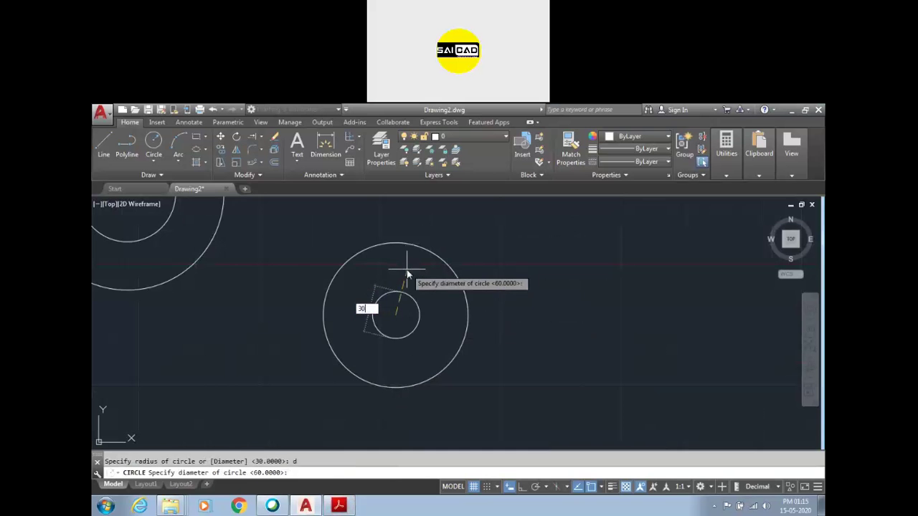
{"action": "key", "text": "Return"}
{"action": "key", "text": "Escape"}
{"action": "scroll", "coordinate": [457, 421], "scroll_direction": "down", "scroll_amount": 4}
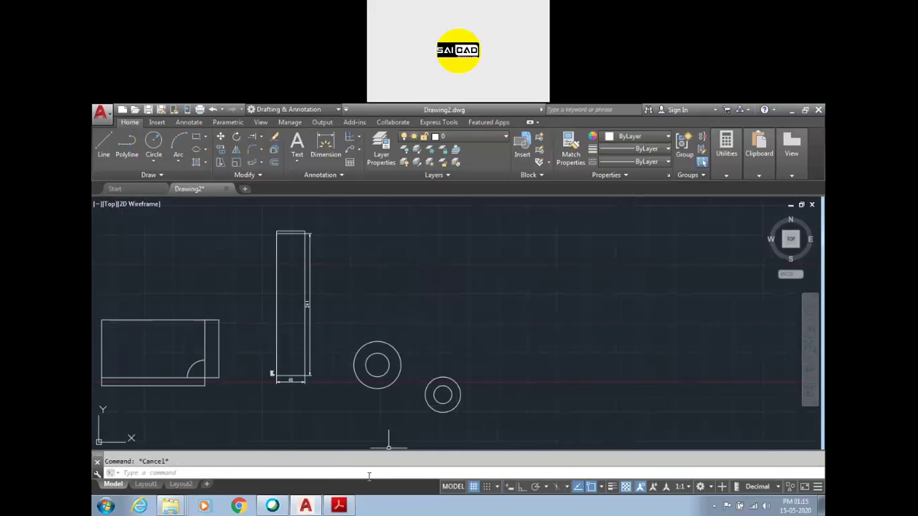
Draw a circle of radius 30 centered 145.6 to the right of and 90.2 above the first circles' center, using tracking and checking the PDF
{"action": "left_click", "coordinate": [343, 505]}
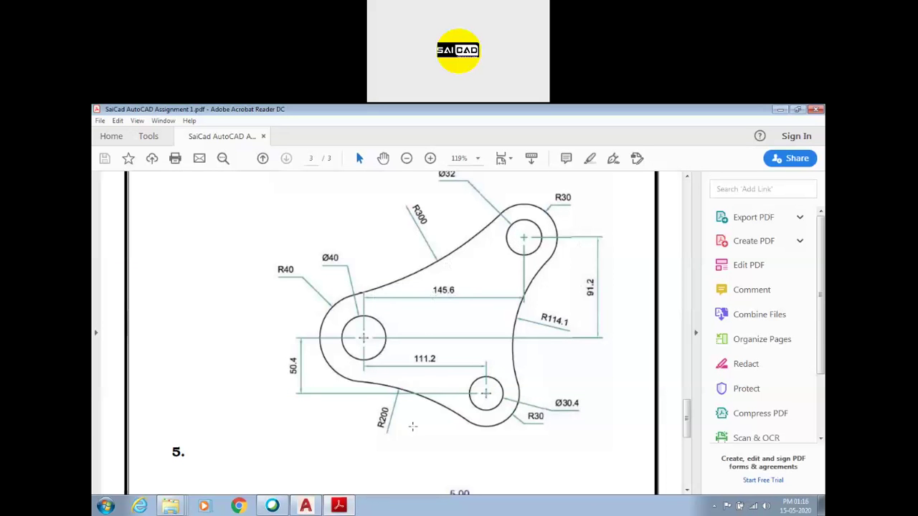
{"action": "mouse_move", "coordinate": [347, 506]}
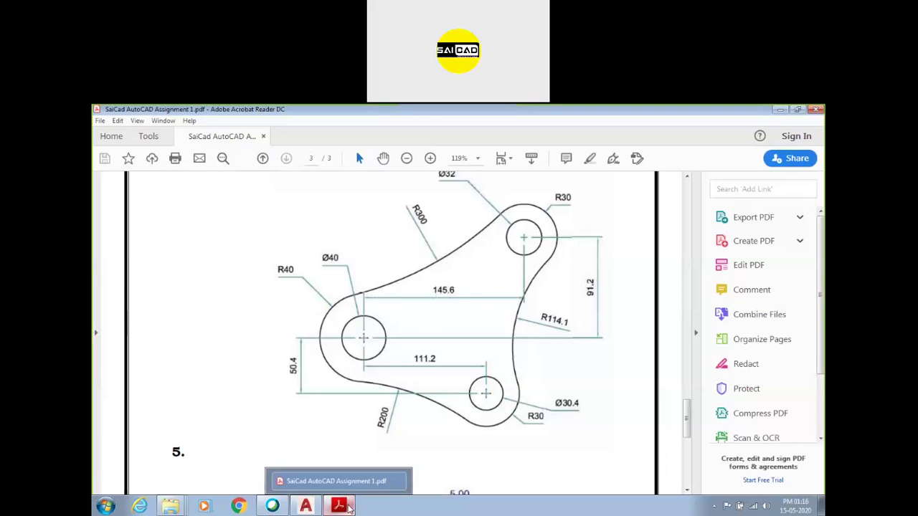
{"action": "left_click", "coordinate": [347, 506]}
{"action": "type", "text": "c"}
{"action": "key", "text": "Return"}
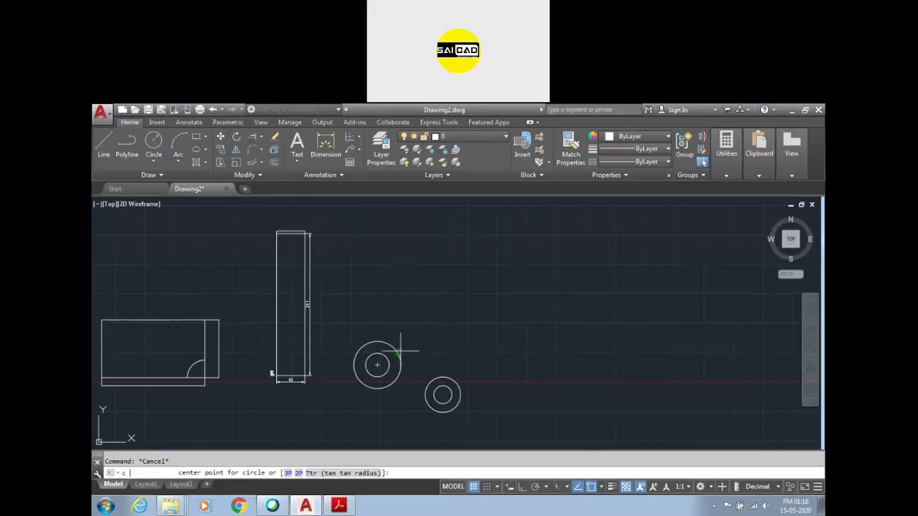
{"action": "type", "text": "tk"}
{"action": "key", "text": "Return"}
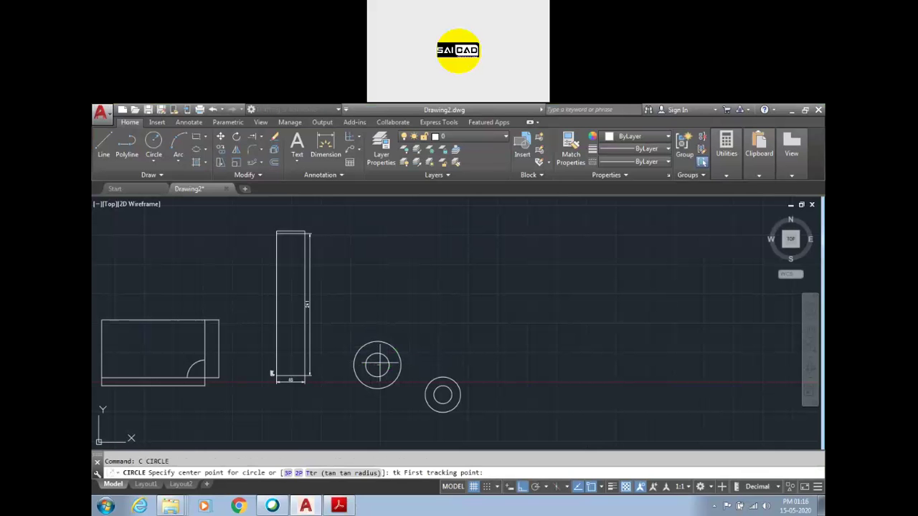
{"action": "left_click", "coordinate": [377, 365]}
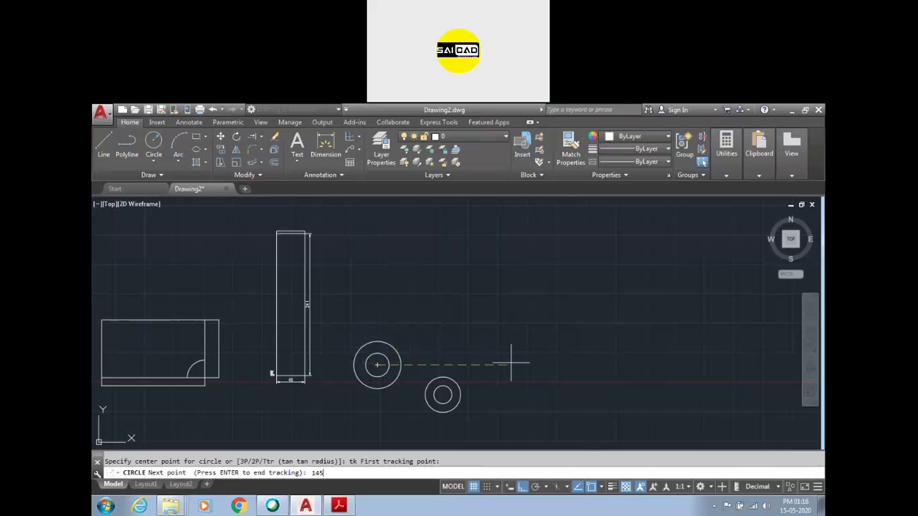
{"action": "key", "text": "Return"}
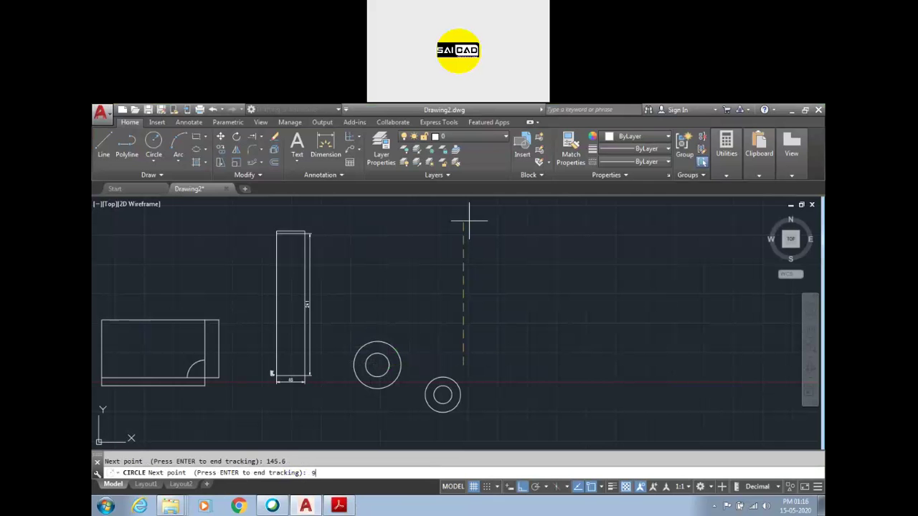
{"action": "type", "text": "90."}
{"action": "key", "text": "Return"}
{"action": "key", "text": "Return"}
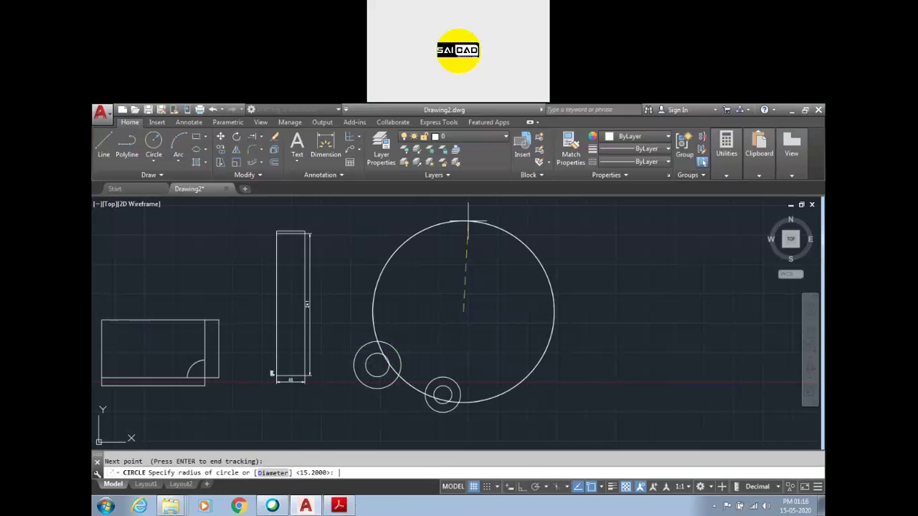
{"action": "left_click", "coordinate": [343, 507]}
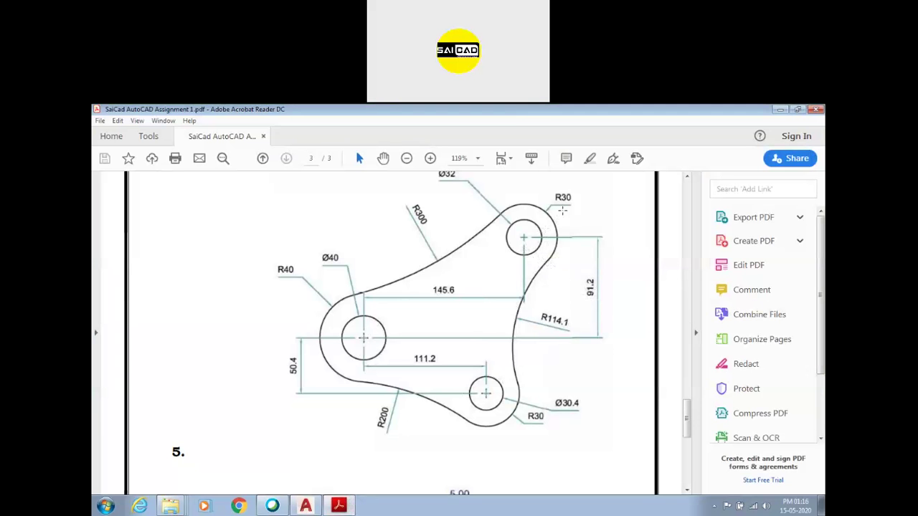
{"action": "left_click", "coordinate": [305, 506]}
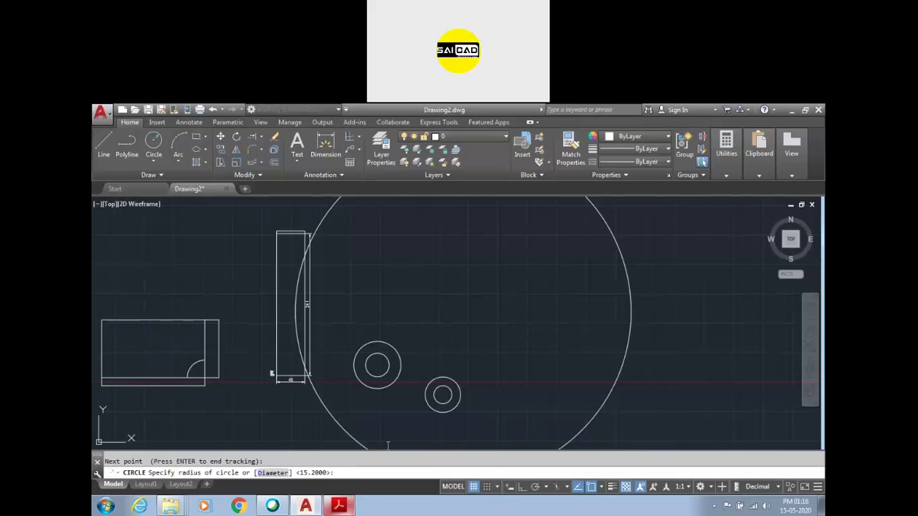
{"action": "type", "text": "0"}
{"action": "key", "text": "Return"}
Add a concentric circle of diameter 32 inside the upper-right circle and end the command
{"action": "key", "text": "Return"}
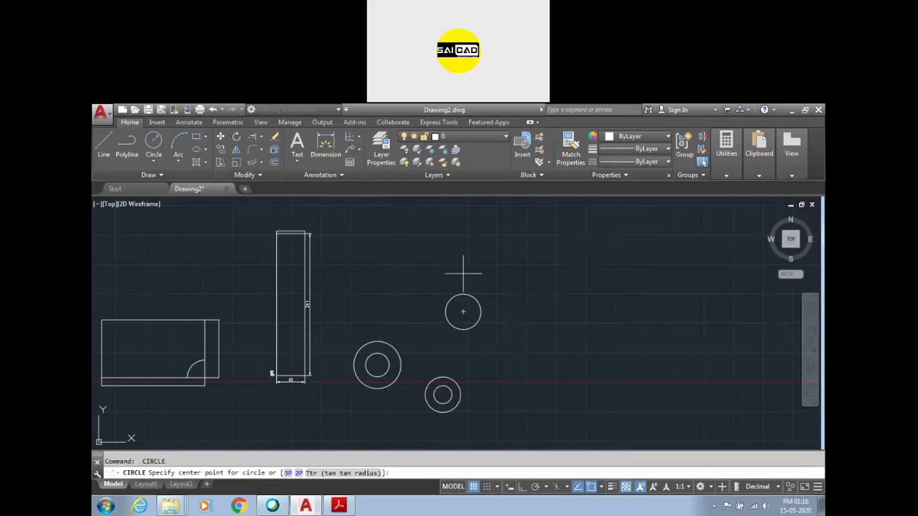
{"action": "left_click", "coordinate": [464, 310]}
{"action": "type", "text": "d"}
{"action": "key", "text": "Return"}
{"action": "type", "text": "32"}
{"action": "key", "text": "Return"}
{"action": "key", "text": "Escape"}
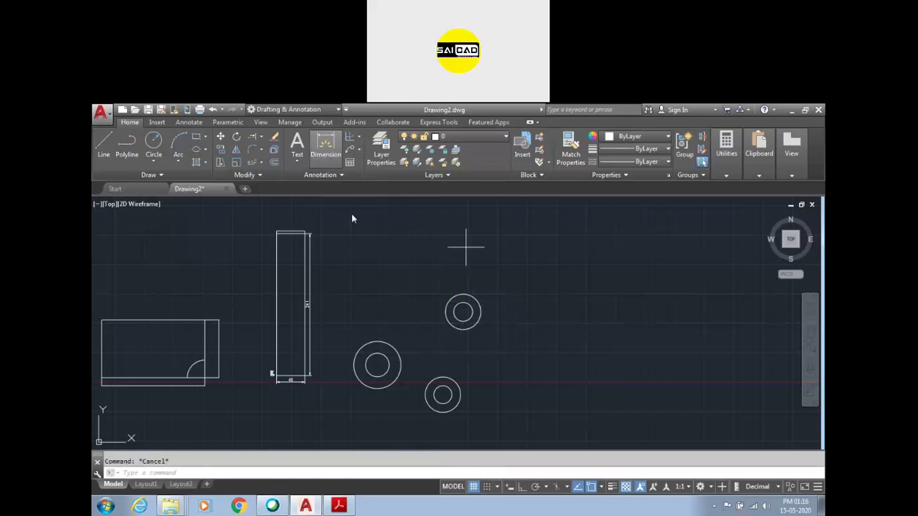
Dimension the vertical distance between the centers of the largest circles and the upper-right circles, placed to the right of them
{"action": "left_click", "coordinate": [326, 147]}
{"action": "left_click", "coordinate": [377, 365]}
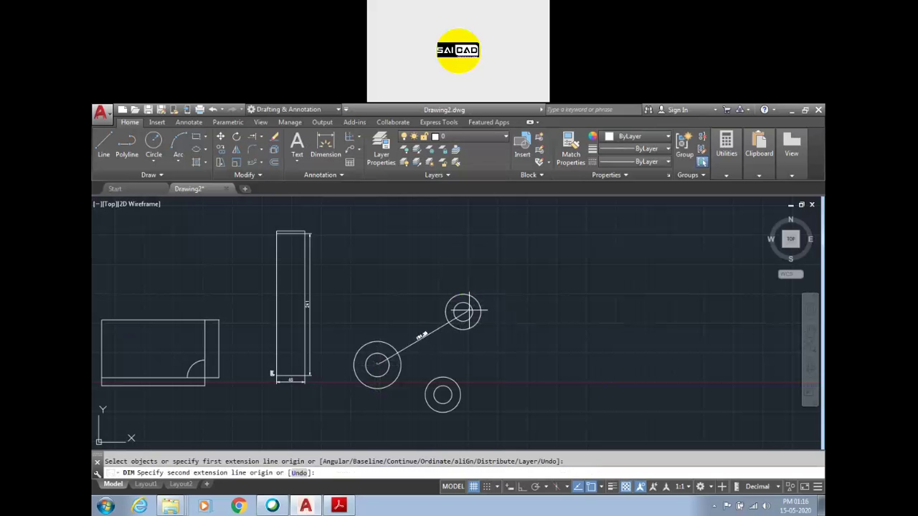
{"action": "left_click", "coordinate": [463, 312]}
{"action": "left_click", "coordinate": [525, 337]}
{"action": "scroll", "coordinate": [506, 348], "scroll_direction": "up", "scroll_amount": 4}
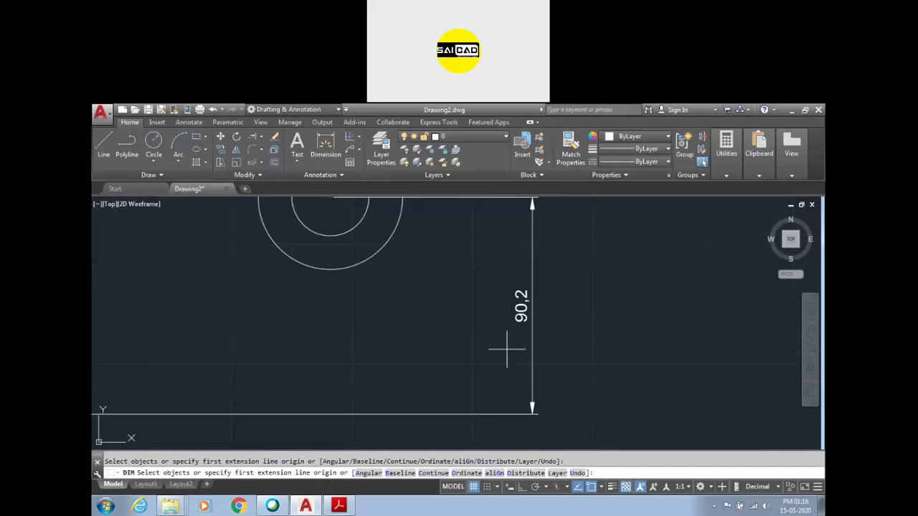
{"action": "scroll", "coordinate": [506, 349], "scroll_direction": "down", "scroll_amount": 3}
Dimension the horizontal distance between the same two centers, placed above the circles, and end the dimension command
{"action": "left_click", "coordinate": [437, 285]}
{"action": "left_click", "coordinate": [304, 369]}
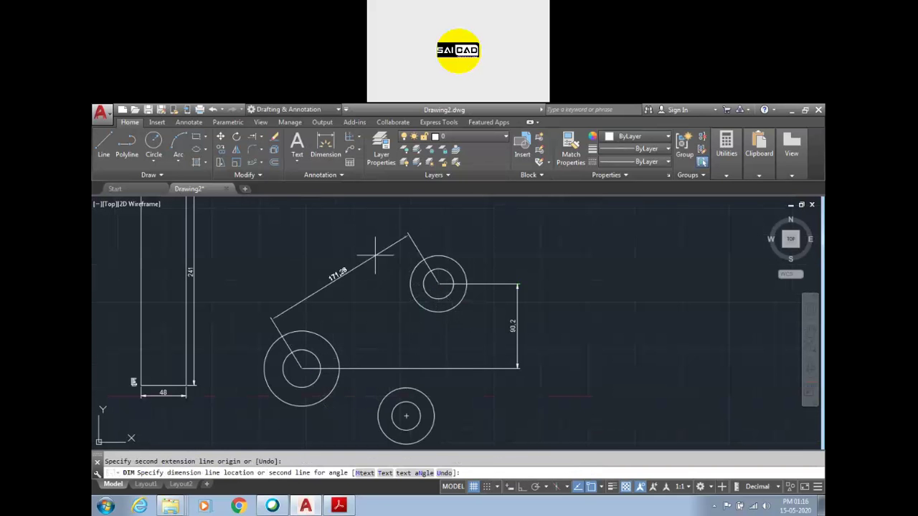
{"action": "left_click", "coordinate": [396, 216]}
{"action": "key", "text": "Escape"}
Check the PDF's vertical center distance, and move the upper-right concentric circles 1 unit straight up with ortho on
{"action": "left_click", "coordinate": [338, 505]}
{"action": "left_click", "coordinate": [305, 506]}
{"action": "scroll", "coordinate": [470, 296], "scroll_direction": "up", "scroll_amount": 4}
{"action": "left_click", "coordinate": [488, 327]}
{"action": "left_click", "coordinate": [398, 296]}
{"action": "scroll", "coordinate": [411, 329], "scroll_direction": "down", "scroll_amount": 4}
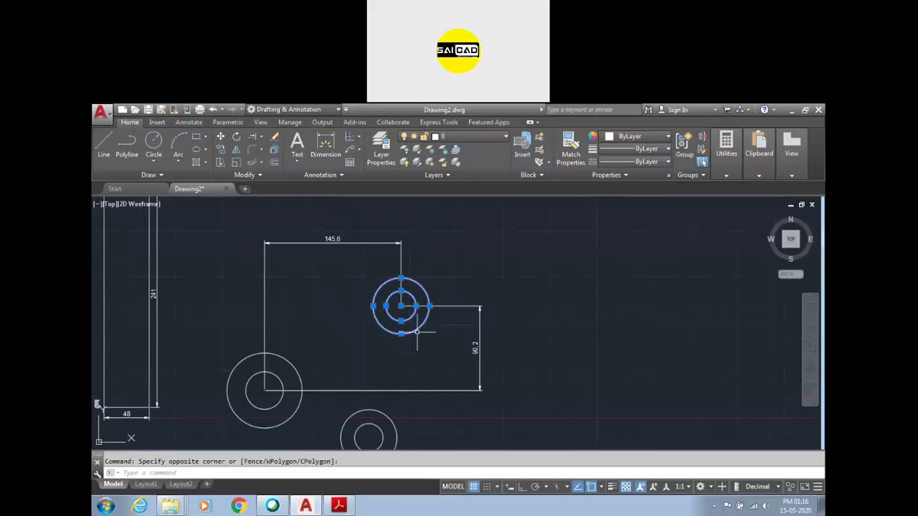
{"action": "left_click", "coordinate": [436, 354]}
{"action": "left_click", "coordinate": [378, 288]}
{"action": "type", "text": "m"}
{"action": "key", "text": "Return"}
{"action": "left_click", "coordinate": [450, 332]}
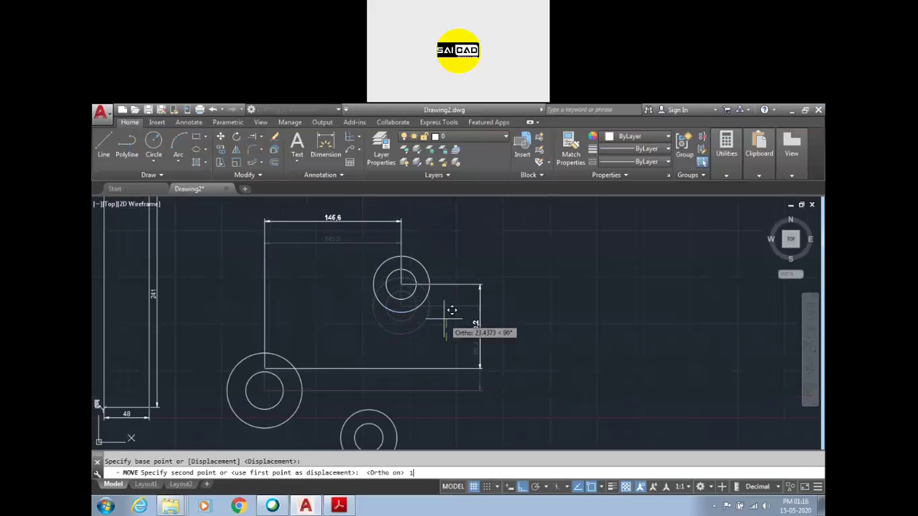
{"action": "key", "text": "Escape"}
{"action": "scroll", "coordinate": [478, 349], "scroll_direction": "up", "scroll_amount": 4}
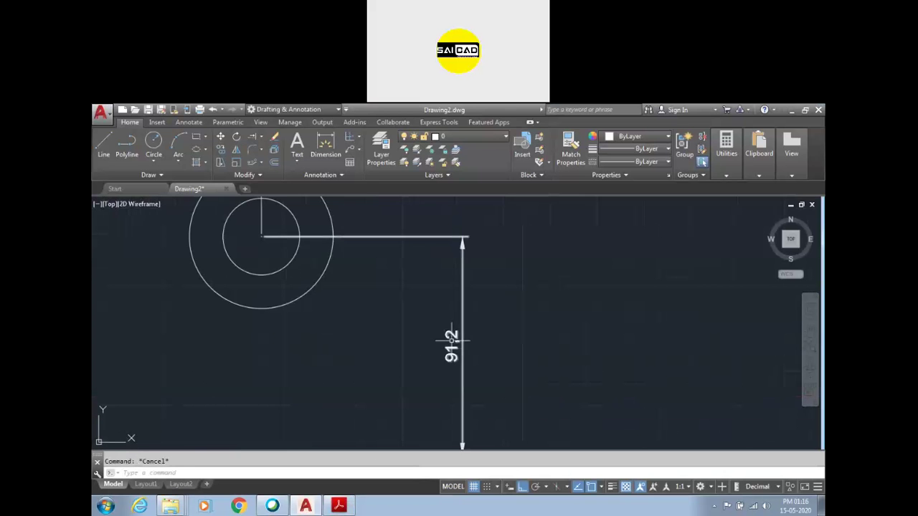
Dimension the horizontal distance between the centers of the largest circles and the lower-right circles, placed below the circles
{"action": "scroll", "coordinate": [527, 364], "scroll_direction": "down", "scroll_amount": 4}
{"action": "scroll", "coordinate": [391, 330], "scroll_direction": "down", "scroll_amount": 3}
{"action": "scroll", "coordinate": [379, 240], "scroll_direction": "up", "scroll_amount": 3}
{"action": "scroll", "coordinate": [376, 287], "scroll_direction": "down", "scroll_amount": 4}
{"action": "scroll", "coordinate": [375, 312], "scroll_direction": "up", "scroll_amount": 3}
{"action": "key", "text": "Return"}
{"action": "left_click", "coordinate": [327, 145]}
{"action": "left_click", "coordinate": [337, 298]}
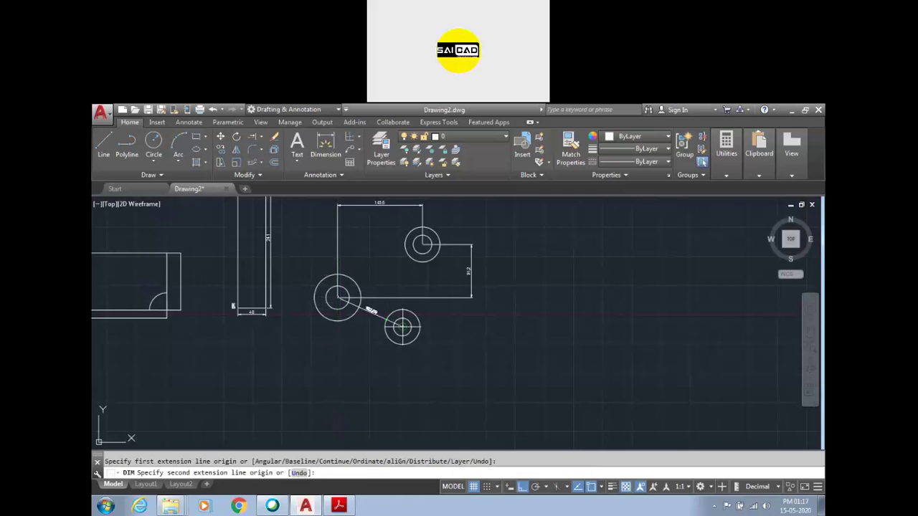
{"action": "left_click", "coordinate": [402, 328]}
{"action": "left_click", "coordinate": [366, 382]}
Dimension the vertical distance between the same two centers, placed to the left of the largest circles, and end the dimension command
{"action": "left_click", "coordinate": [401, 327]}
{"action": "left_click", "coordinate": [337, 298]}
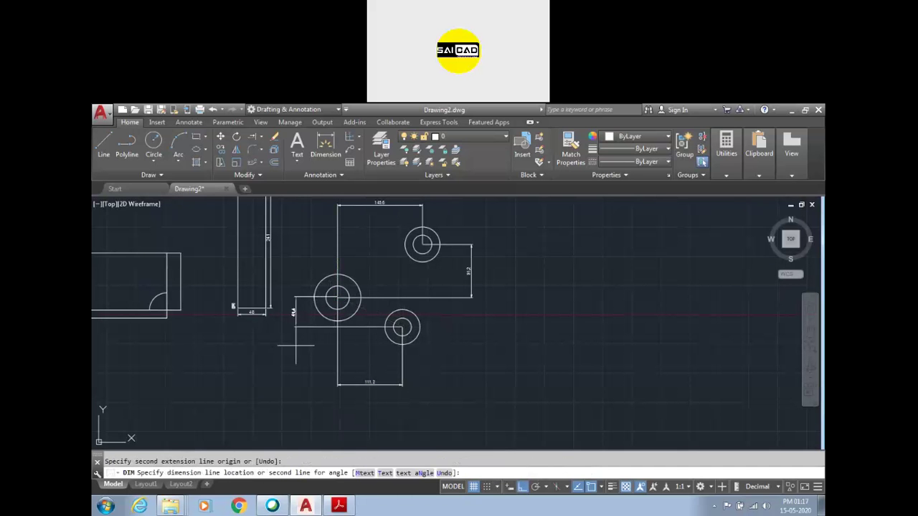
{"action": "left_click", "coordinate": [292, 313]}
{"action": "scroll", "coordinate": [358, 301], "scroll_direction": "up", "scroll_amount": 6}
{"action": "scroll", "coordinate": [244, 318], "scroll_direction": "down", "scroll_amount": 7}
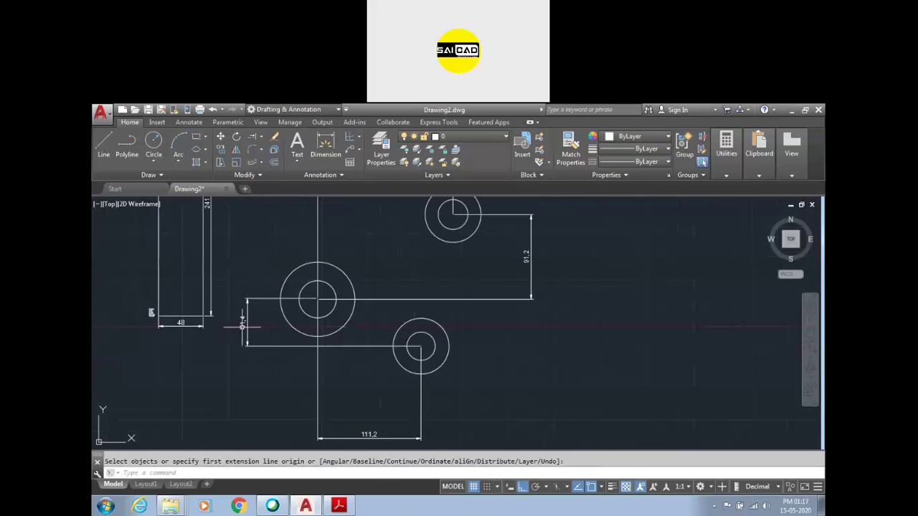
{"action": "scroll", "coordinate": [344, 336], "scroll_direction": "up", "scroll_amount": 4}
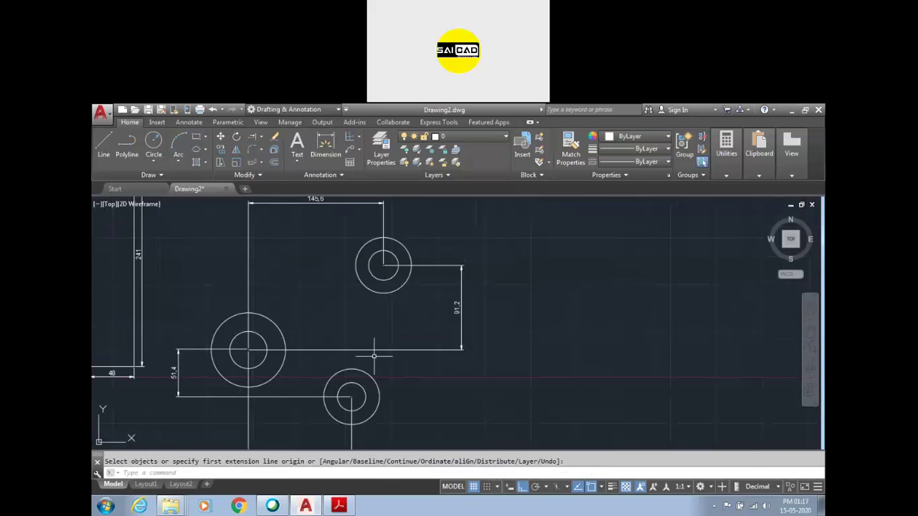
{"action": "scroll", "coordinate": [369, 358], "scroll_direction": "down", "scroll_amount": 4}
Draw a tangent-tangent-radius circle of radius 114.1 touching the upper-right and lower-right outer circles on their right sides, checking the radius in the PDF
{"action": "left_click", "coordinate": [340, 506]}
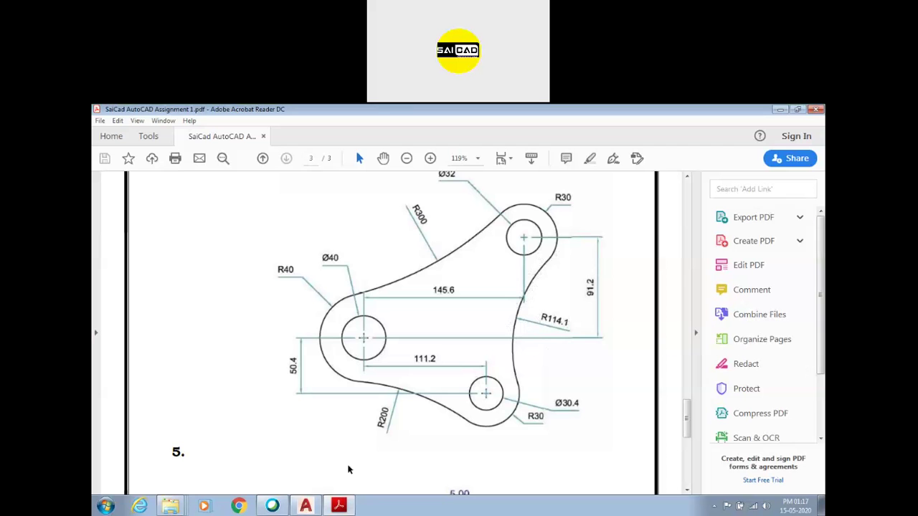
{"action": "left_click", "coordinate": [305, 506]}
{"action": "left_click", "coordinate": [155, 162]}
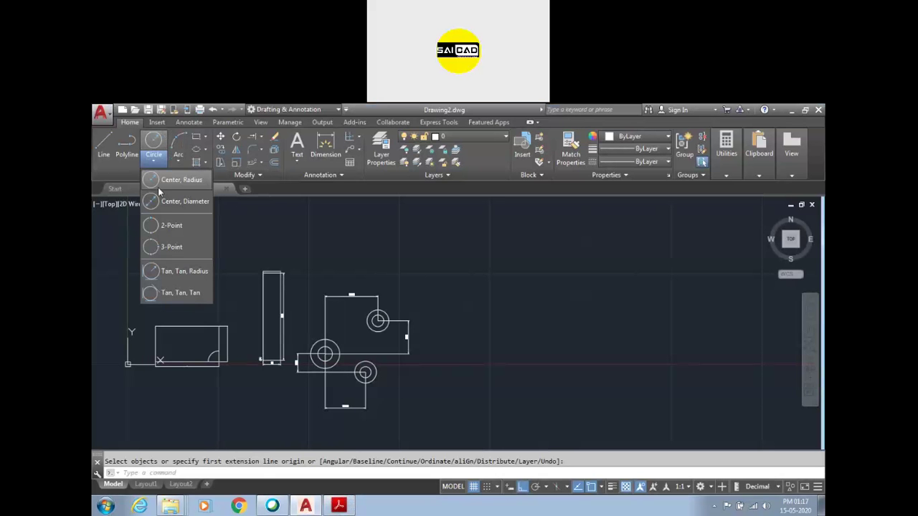
{"action": "left_click", "coordinate": [172, 271]}
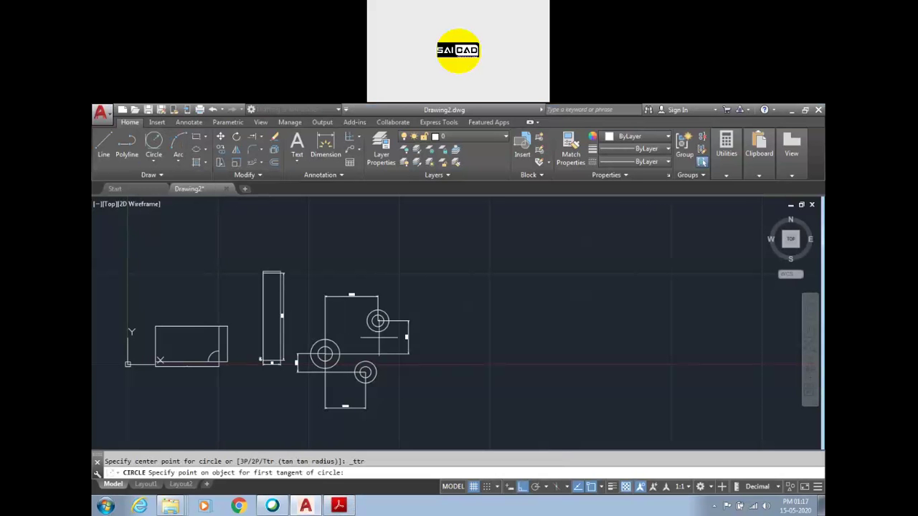
{"action": "left_click", "coordinate": [387, 328]}
{"action": "scroll", "coordinate": [382, 364], "scroll_direction": "up", "scroll_amount": 5}
{"action": "left_click", "coordinate": [344, 366]}
{"action": "type", "text": "114"}
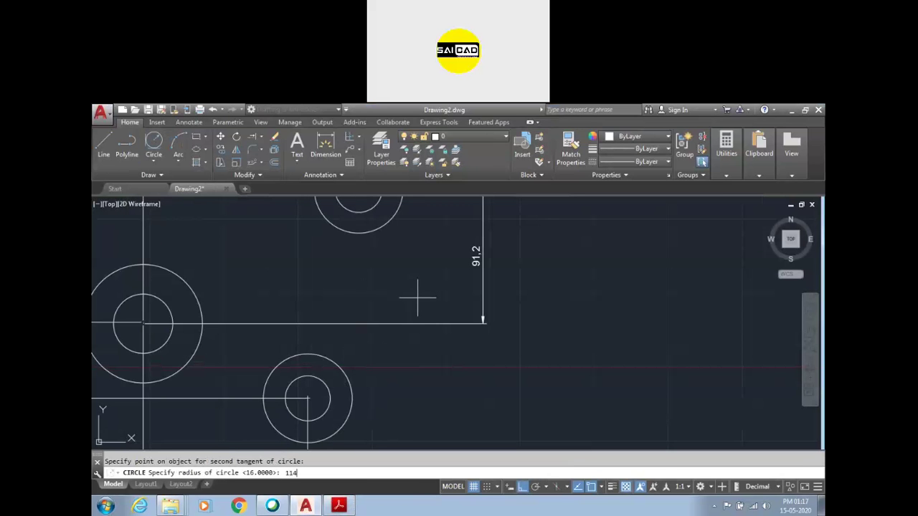
{"action": "type", "text": ".5"}
{"action": "left_click", "coordinate": [337, 506]}
{"action": "left_click", "coordinate": [336, 506]}
{"action": "key", "text": "Return"}
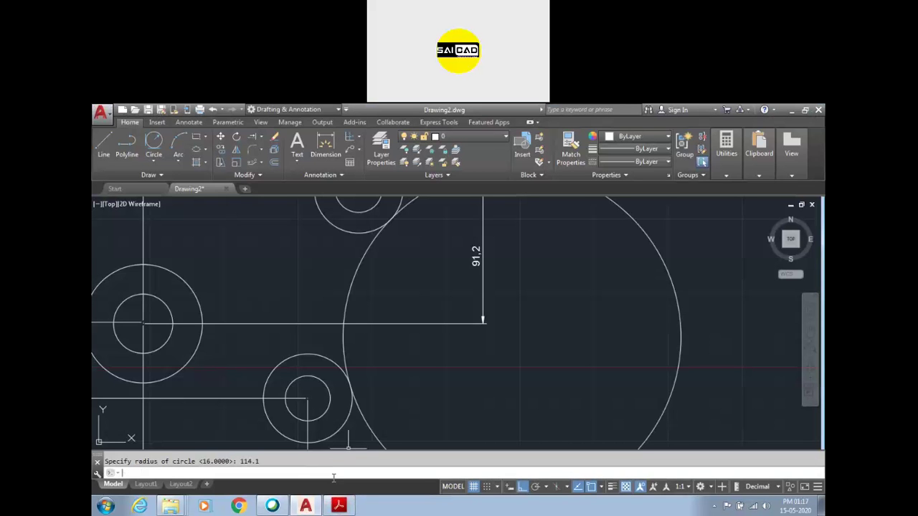
Trim the radius 114.1 circle to the concave arc between the upper-right and lower-right circles, and end the trim
{"action": "scroll", "coordinate": [339, 381], "scroll_direction": "down", "scroll_amount": 4}
{"action": "scroll", "coordinate": [446, 322], "scroll_direction": "up", "scroll_amount": 4}
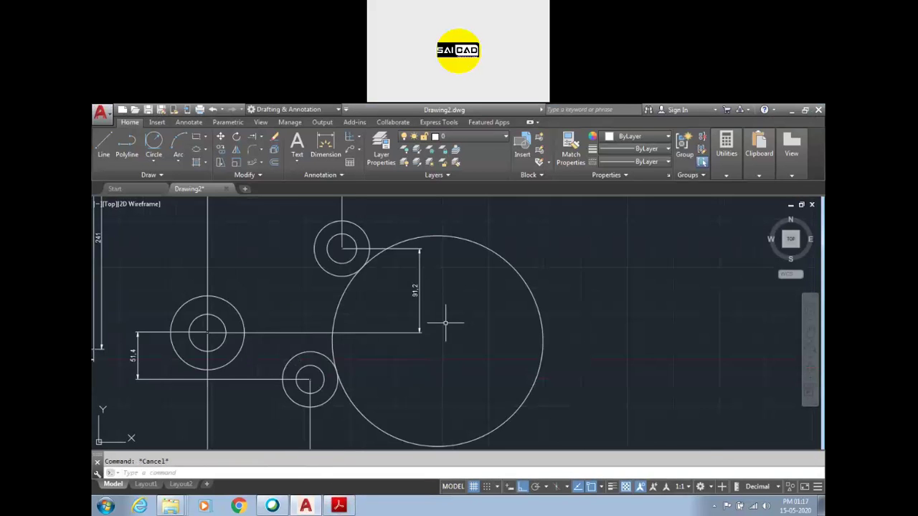
{"action": "scroll", "coordinate": [446, 336], "scroll_direction": "down", "scroll_amount": 2}
{"action": "key", "text": "Return"}
{"action": "key", "text": "Return"}
{"action": "left_click", "coordinate": [530, 293]}
{"action": "left_click", "coordinate": [479, 342]}
{"action": "key", "text": "Escape"}
{"action": "scroll", "coordinate": [352, 301], "scroll_direction": "up", "scroll_amount": 4}
{"action": "scroll", "coordinate": [556, 284], "scroll_direction": "down", "scroll_amount": 2}
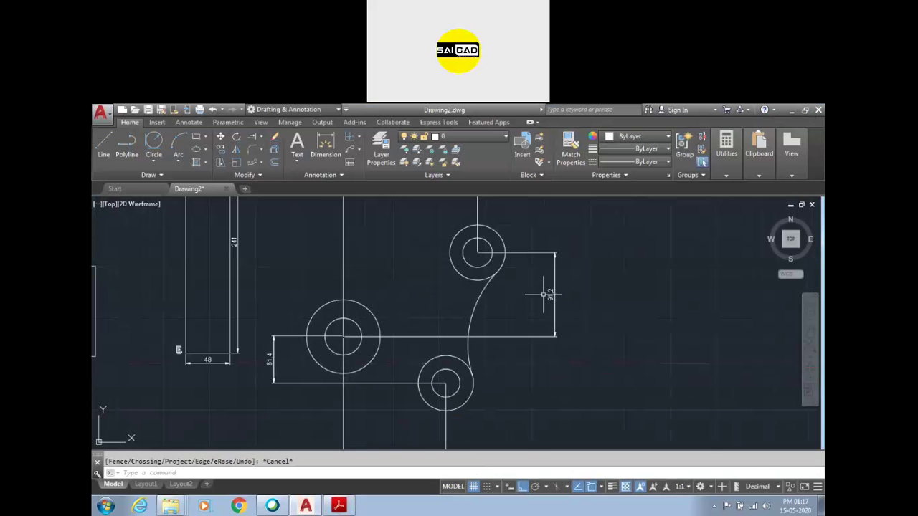
Check the PDF and draw a radius 200 circle tangent to the undersides of the largest circle and the lower-right outer circle
{"action": "left_click", "coordinate": [340, 506]}
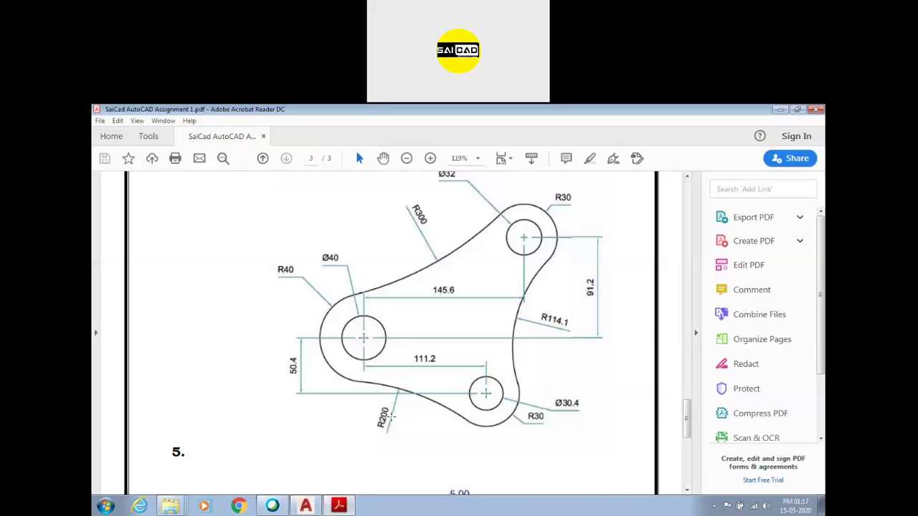
{"action": "left_click", "coordinate": [305, 506]}
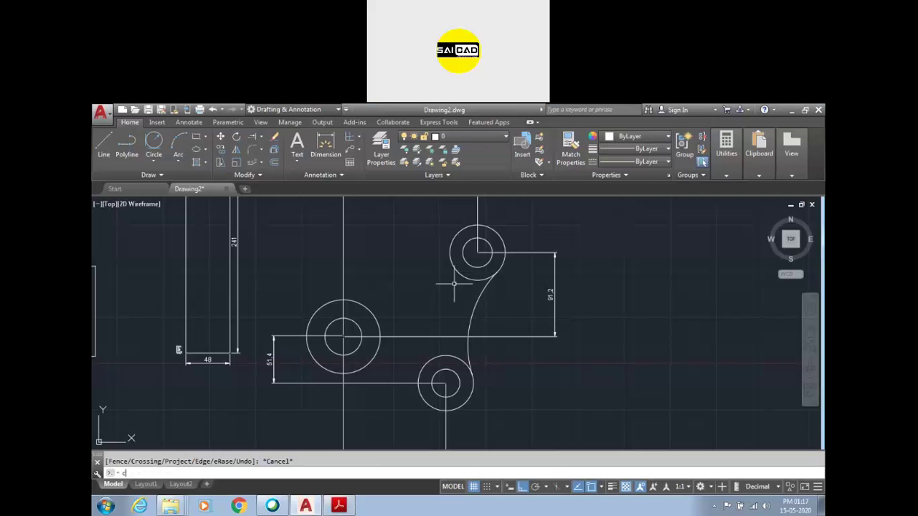
{"action": "type", "text": "c"}
{"action": "key", "text": "Return"}
{"action": "type", "text": "t"}
{"action": "key", "text": "Return"}
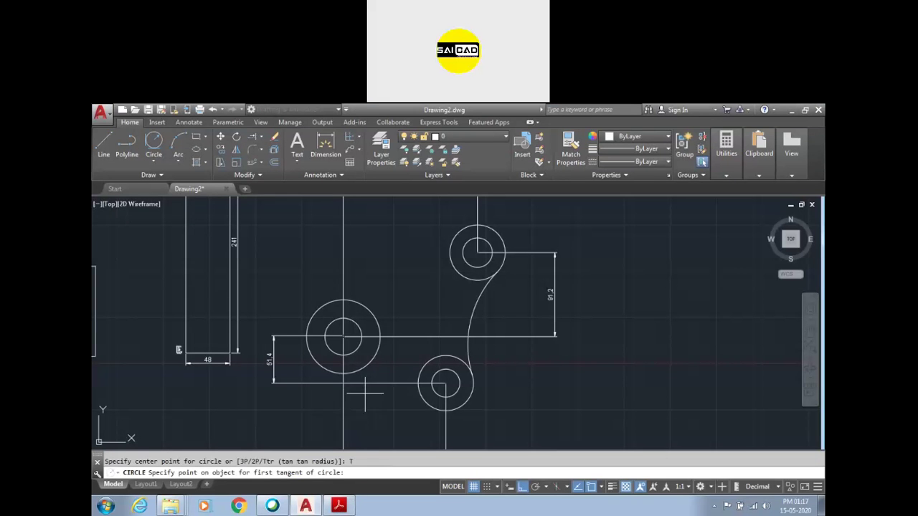
{"action": "left_click", "coordinate": [350, 371]}
{"action": "left_click", "coordinate": [426, 401]}
{"action": "type", "text": "200"}
{"action": "key", "text": "Return"}
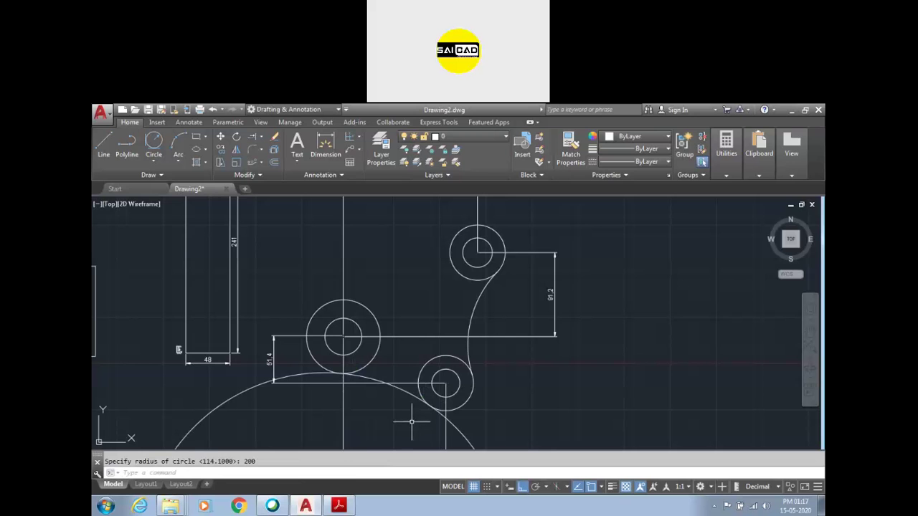
Check the PDF and draw a radius 300 circle tangent to the upper-left sides of the largest circle and the upper-right outer circle
{"action": "left_click", "coordinate": [340, 506]}
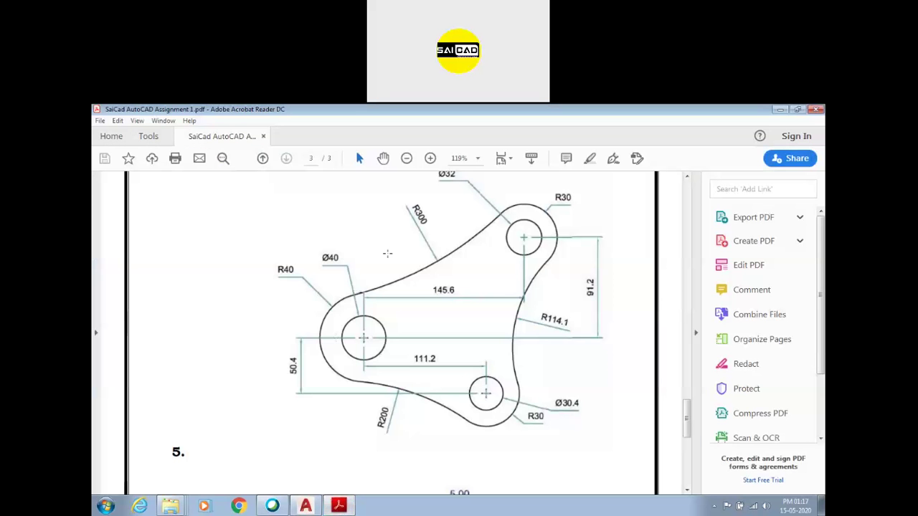
{"action": "left_click", "coordinate": [340, 507]}
{"action": "key", "text": "Return"}
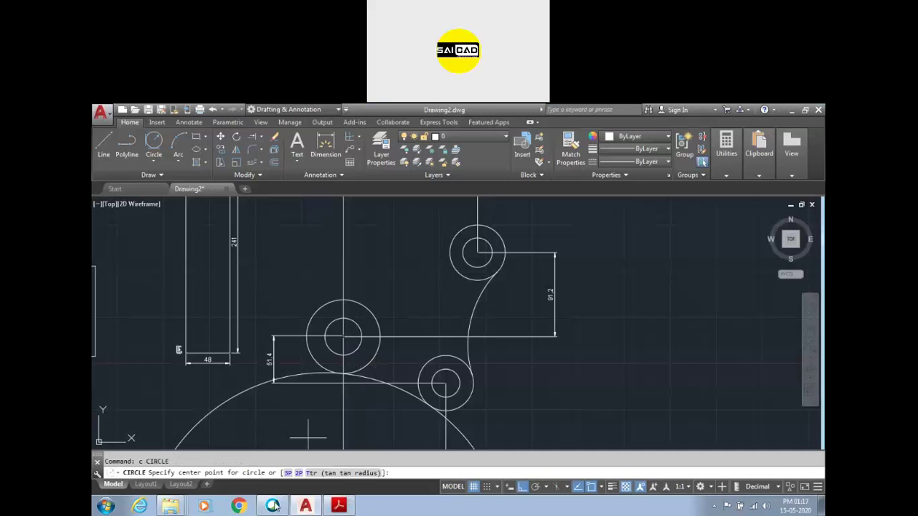
{"action": "type", "text": "t"}
{"action": "key", "text": "Return"}
{"action": "left_click", "coordinate": [332, 301]}
{"action": "left_click", "coordinate": [458, 233]}
{"action": "scroll", "coordinate": [401, 229], "scroll_direction": "down", "scroll_amount": 5}
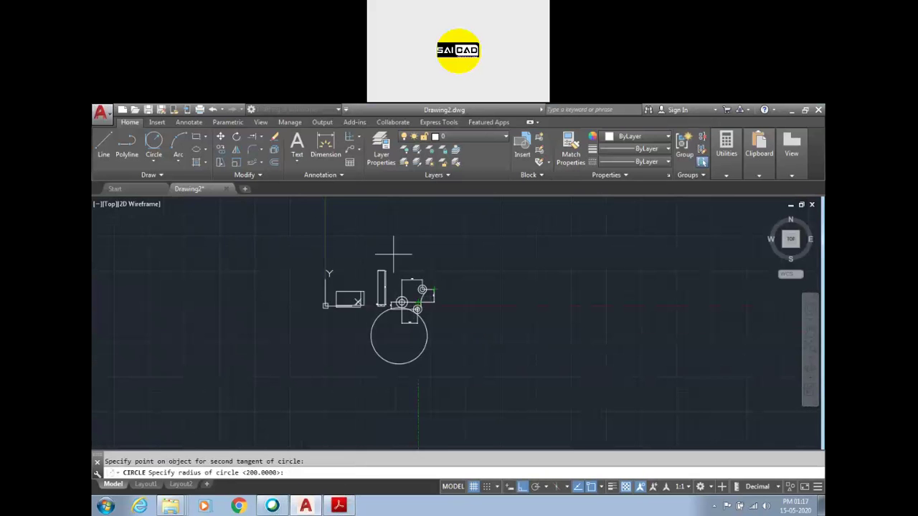
{"action": "scroll", "coordinate": [395, 250], "scroll_direction": "up", "scroll_amount": 5}
{"action": "scroll", "coordinate": [440, 323], "scroll_direction": "down", "scroll_amount": 3}
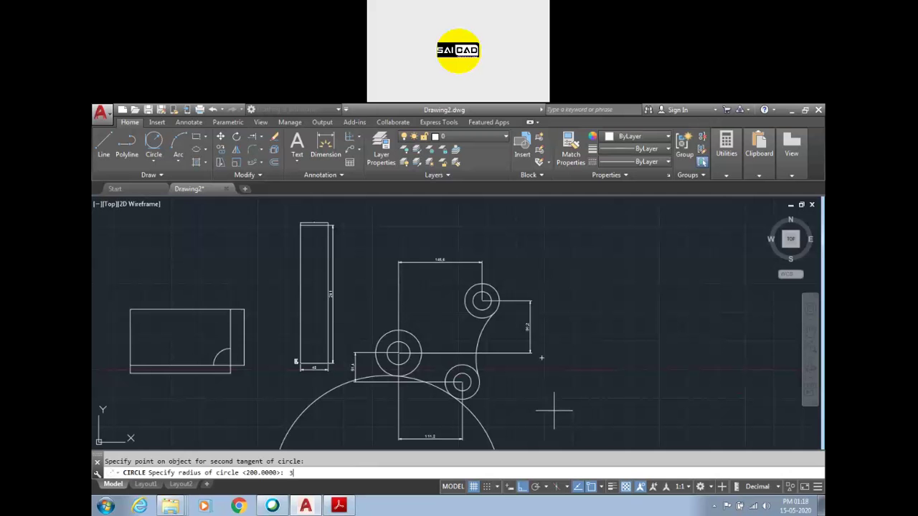
{"action": "type", "text": "300"}
{"action": "key", "text": "Return"}
Leave the repeated circle command and start Trim with all objects as cutting edges for the large tangent circles
{"action": "scroll", "coordinate": [487, 348], "scroll_direction": "down", "scroll_amount": 4}
{"action": "key", "text": "Return"}
{"action": "scroll", "coordinate": [455, 366], "scroll_direction": "up", "scroll_amount": 4}
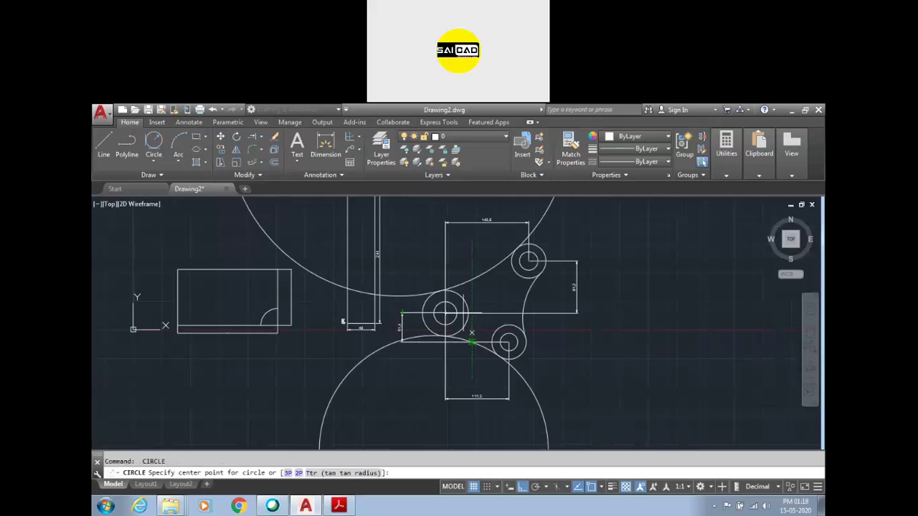
{"action": "scroll", "coordinate": [476, 337], "scroll_direction": "down", "scroll_amount": 3}
{"action": "scroll", "coordinate": [481, 300], "scroll_direction": "up", "scroll_amount": 3}
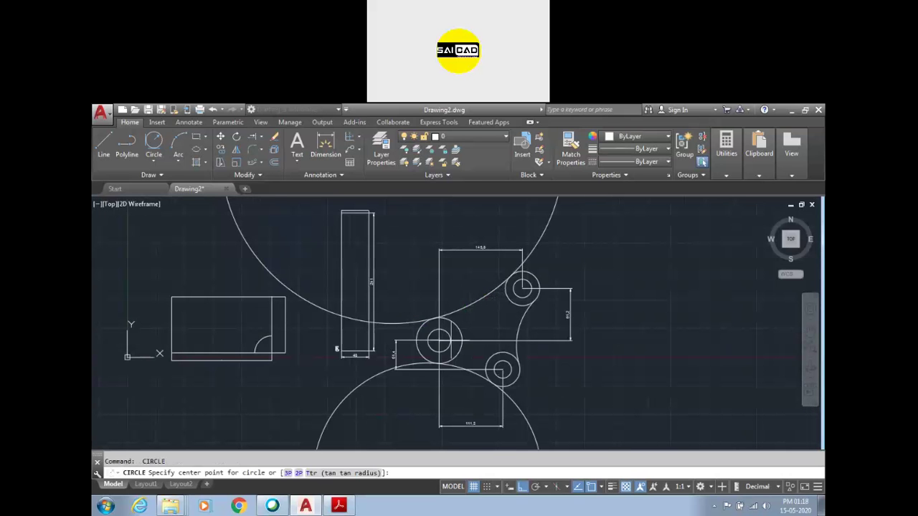
{"action": "key", "text": "Escape"}
{"action": "type", "text": "tr"}
{"action": "key", "text": "Return"}
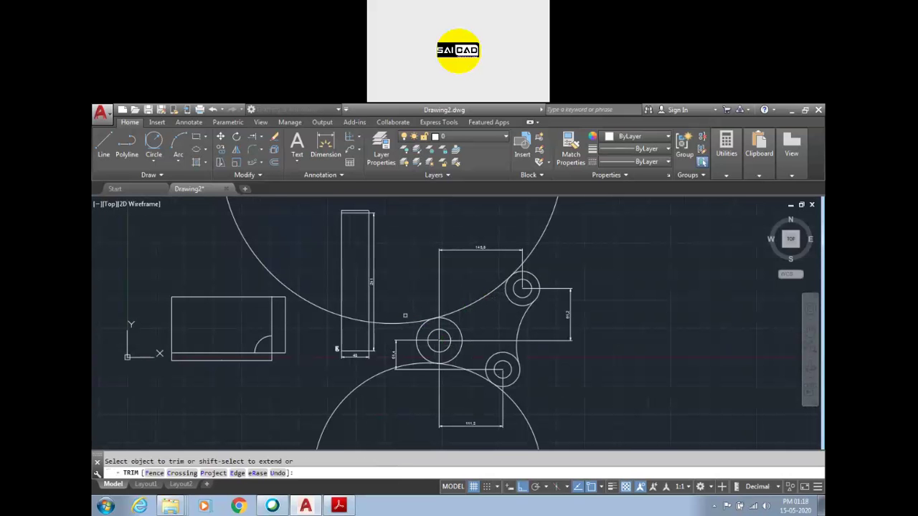
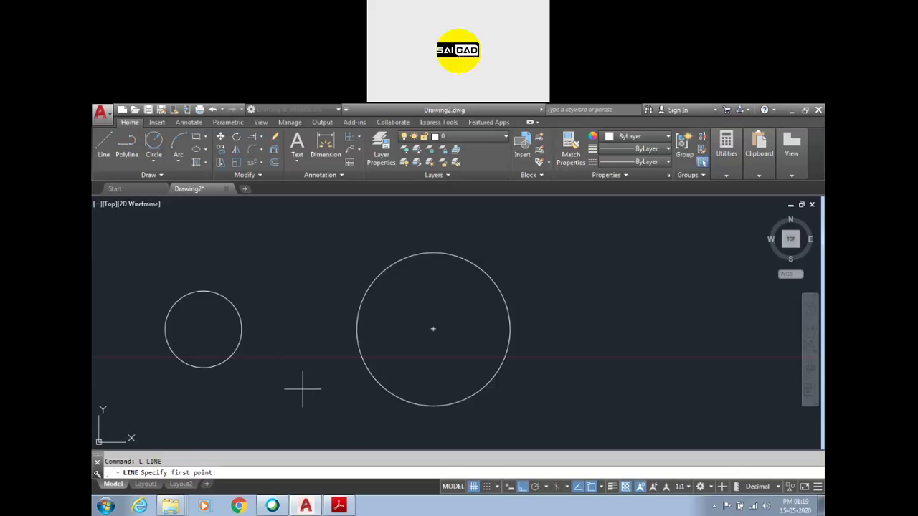
Draw a line tangent to the tops of the small and large circles, using the Tangent snap for both endpoints
{"action": "right_click", "coordinate": [302, 388], "text": "shift"}
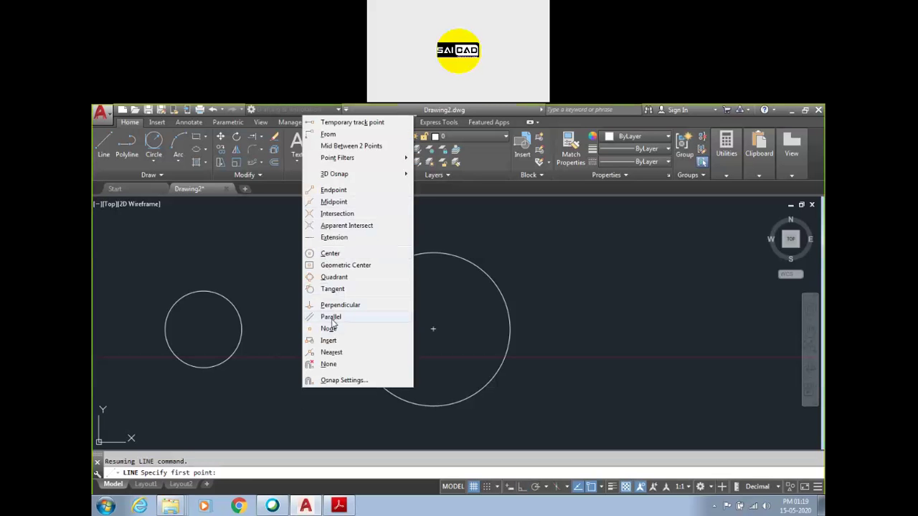
{"action": "left_click", "coordinate": [331, 289]}
{"action": "left_click", "coordinate": [222, 296]}
{"action": "right_click", "coordinate": [319, 252], "text": "shift"}
{"action": "left_click", "coordinate": [347, 397]}
{"action": "left_click", "coordinate": [399, 260]}
{"action": "key", "text": "Return"}
{"action": "middle_click_drag", "start_coordinate": [426, 293], "coordinate": [477, 247]}
{"action": "key", "text": "Return"}
{"action": "right_click", "coordinate": [325, 400], "text": "shift"}
{"action": "key", "text": "Escape"}
{"action": "key", "text": "Escape"}
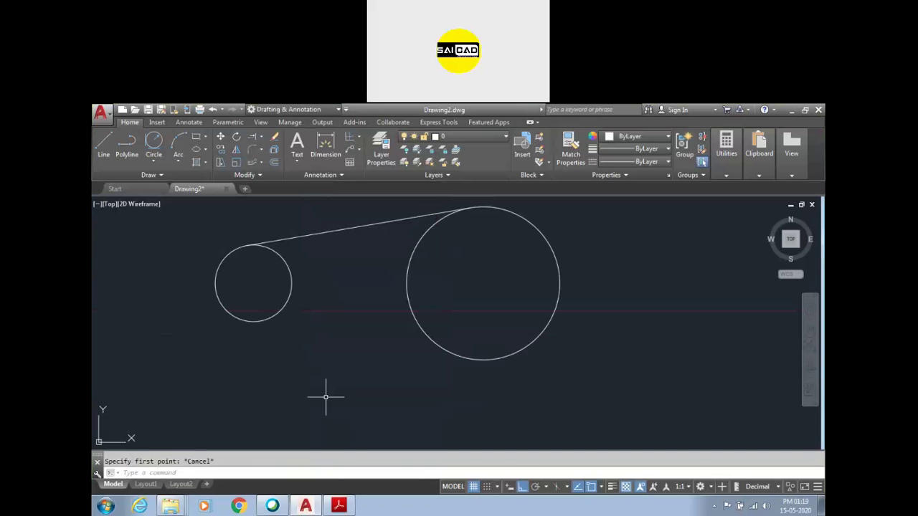
Draw a line tangent to the undersides of the large and small circles with the Tangent snap, and end the line command
{"action": "key", "text": "Return"}
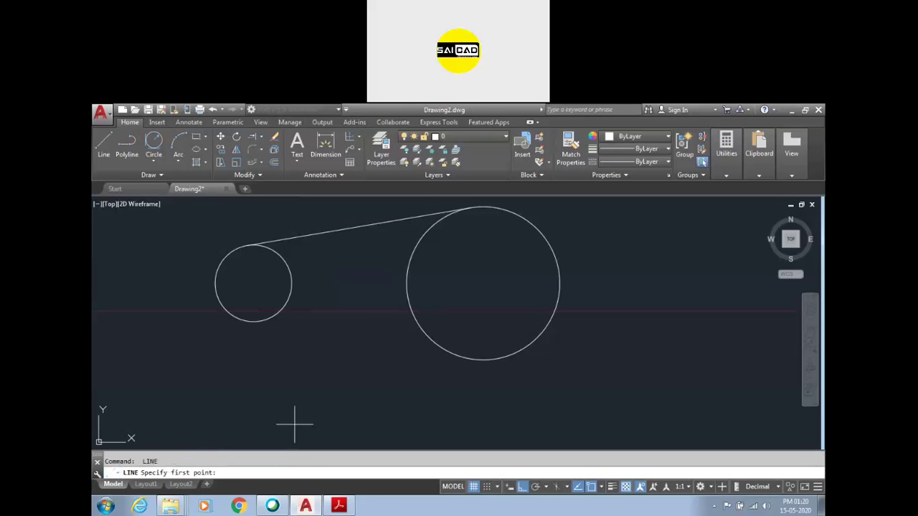
{"action": "right_click", "coordinate": [311, 380], "text": "shift"}
{"action": "left_click", "coordinate": [347, 280]}
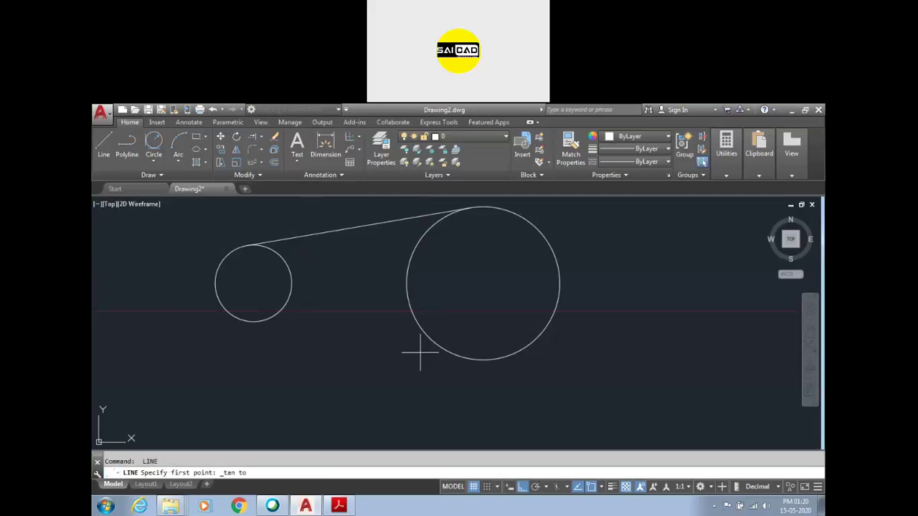
{"action": "left_click", "coordinate": [423, 353]}
{"action": "right_click", "coordinate": [325, 354], "text": "shift"}
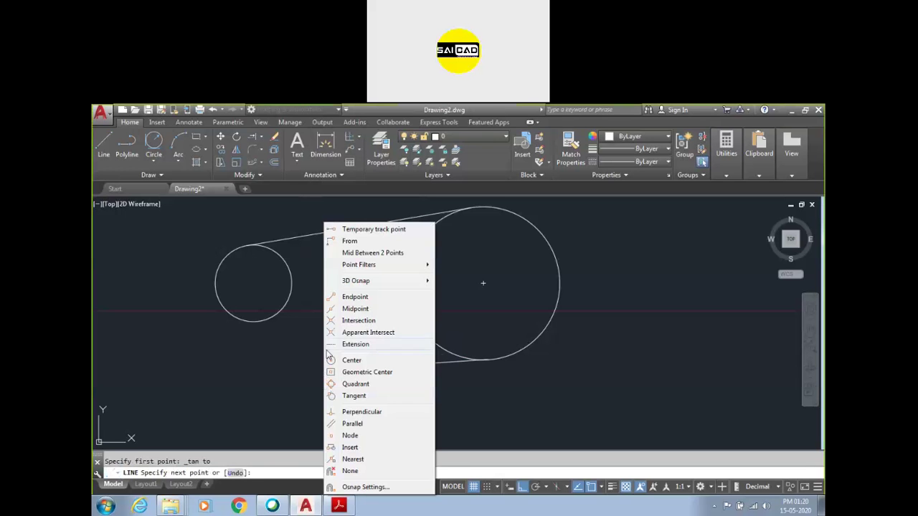
{"action": "left_click", "coordinate": [351, 396]}
{"action": "left_click", "coordinate": [264, 323]}
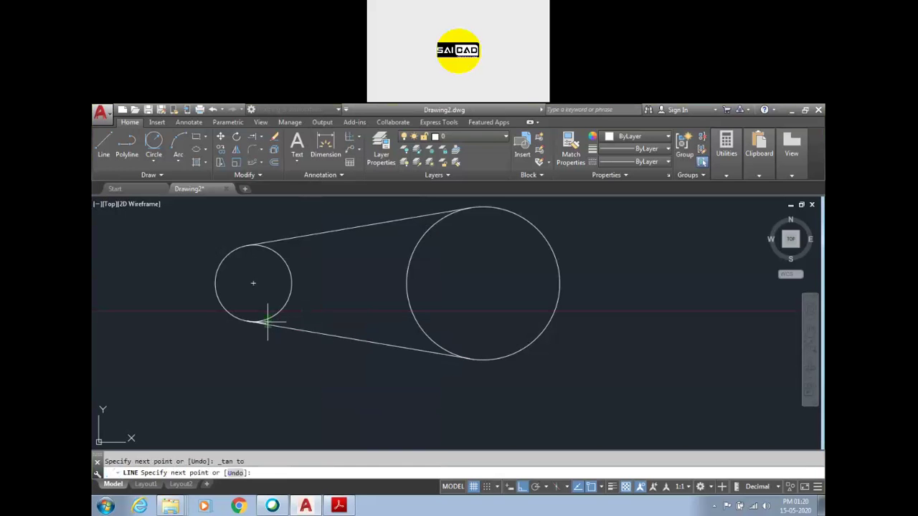
{"action": "key", "text": "Escape"}
Trim away the inner arcs of both circles between the tangent lines, leaving one closed outline, and end the trim
{"action": "type", "text": "tr"}
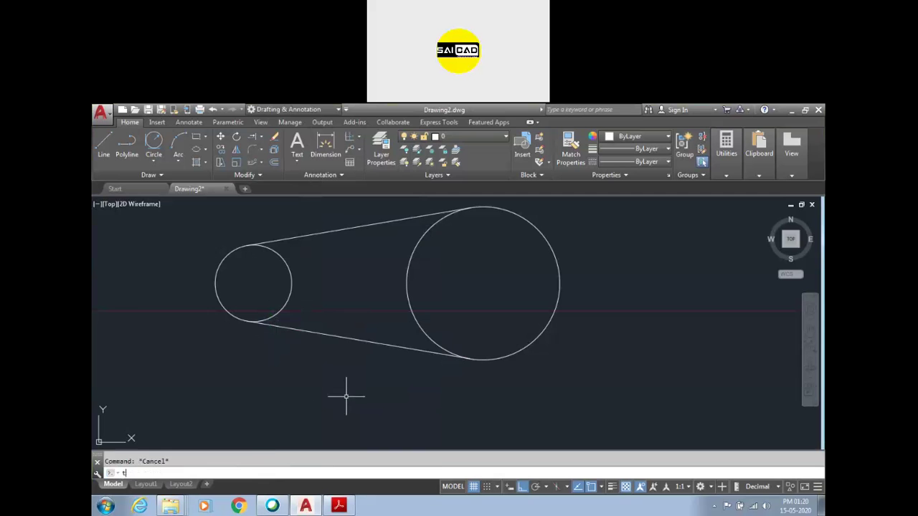
{"action": "key", "text": "Return"}
{"action": "key", "text": "Return"}
{"action": "left_click", "coordinate": [444, 298]}
{"action": "left_click", "coordinate": [264, 306]}
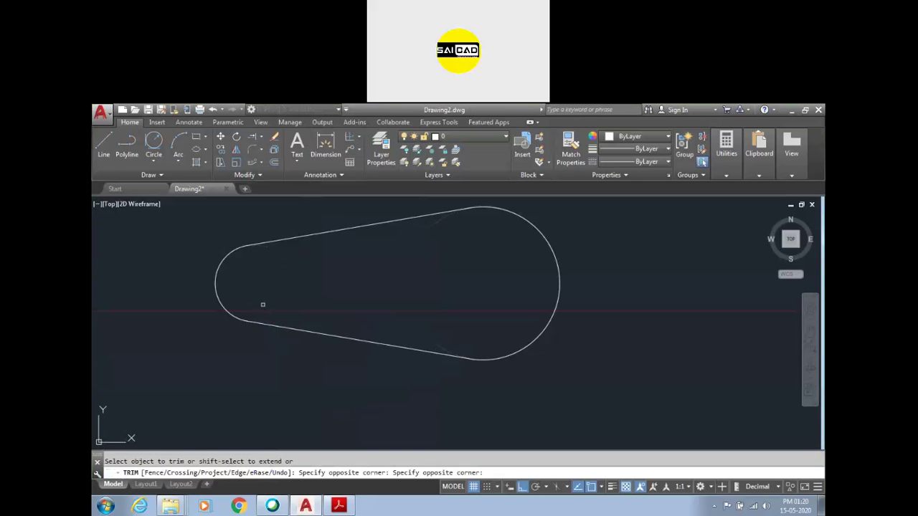
{"action": "key", "text": "Escape"}
{"action": "scroll", "coordinate": [388, 399], "scroll_direction": "down", "scroll_amount": 2}
{"action": "scroll", "coordinate": [381, 363], "scroll_direction": "up", "scroll_amount": 1}
{"action": "scroll", "coordinate": [380, 363], "scroll_direction": "down", "scroll_amount": 1}
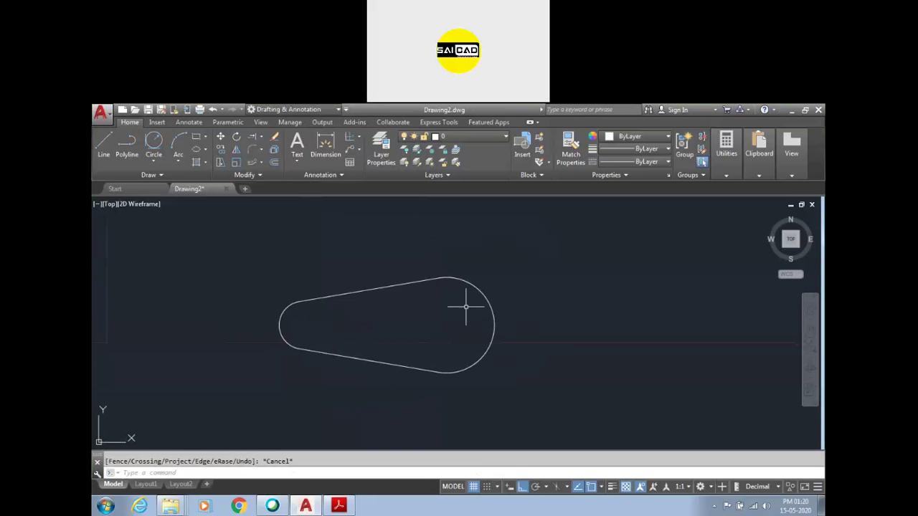
Check the link drawing in the assignment PDF, then in AutoCAD draw a 0.8 radius circle concentric with the small end arc
{"action": "left_click", "coordinate": [338, 506]}
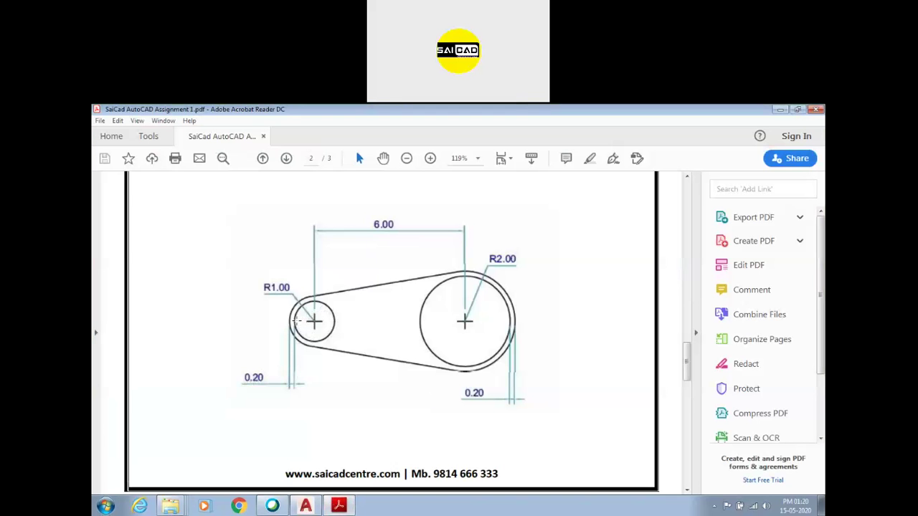
{"action": "scroll", "coordinate": [294, 339], "scroll_direction": "up", "scroll_amount": 2}
{"action": "scroll", "coordinate": [294, 339], "scroll_direction": "down", "scroll_amount": 1}
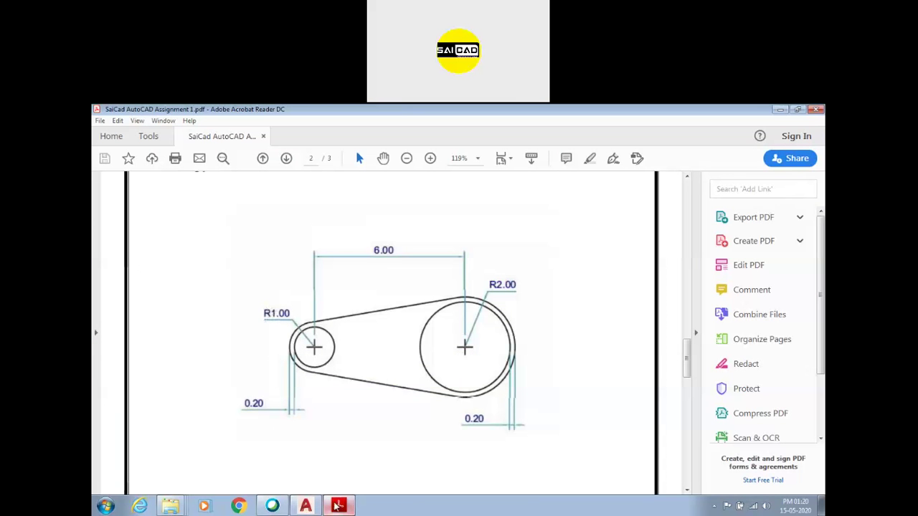
{"action": "mouse_move", "coordinate": [338, 506]}
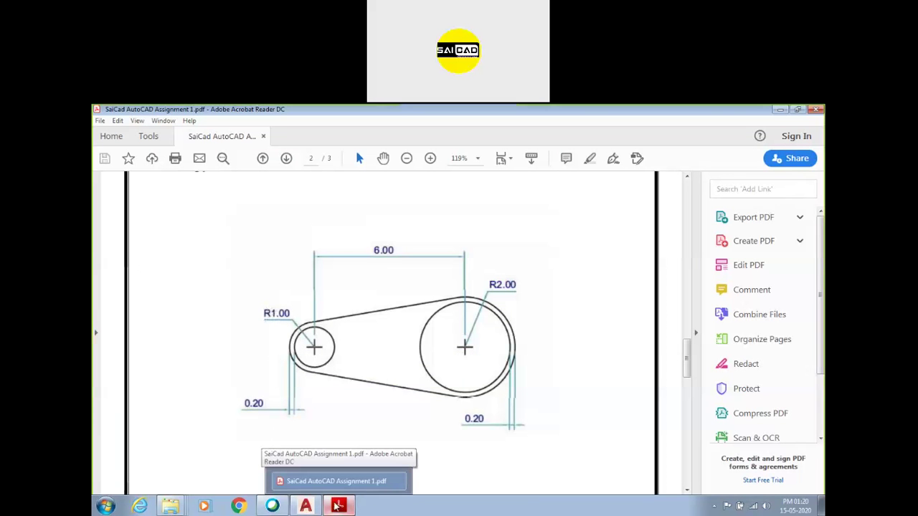
{"action": "left_click", "coordinate": [338, 506]}
{"action": "type", "text": "c"}
{"action": "key", "text": "Return"}
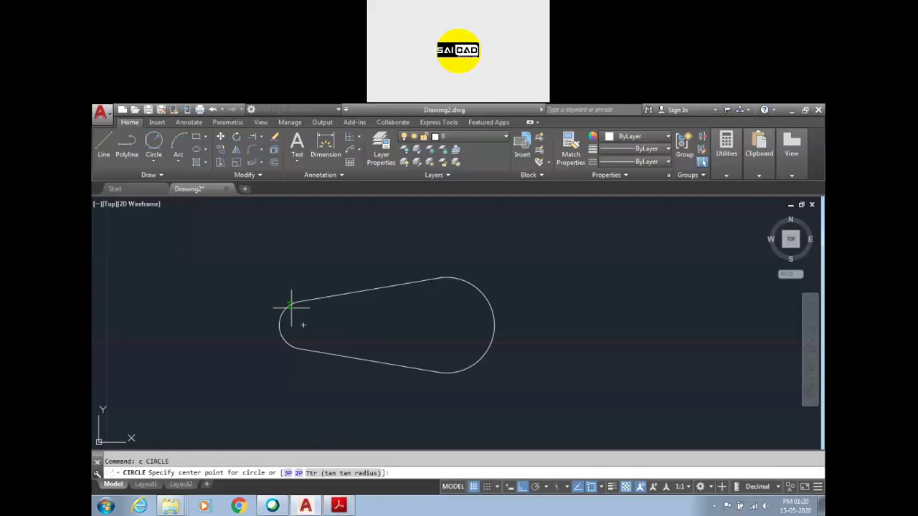
{"action": "left_click", "coordinate": [302, 325]}
{"action": "type", "text": ".8"}
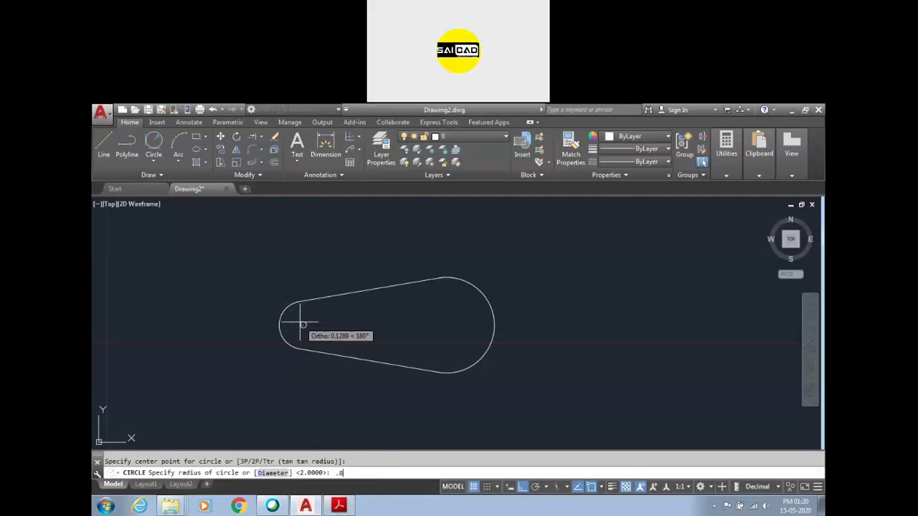
{"action": "key", "text": "Return"}
Recheck the PDF, draw a 1.8 radius circle concentric with the large end arc, and end the command
{"action": "left_click", "coordinate": [339, 506]}
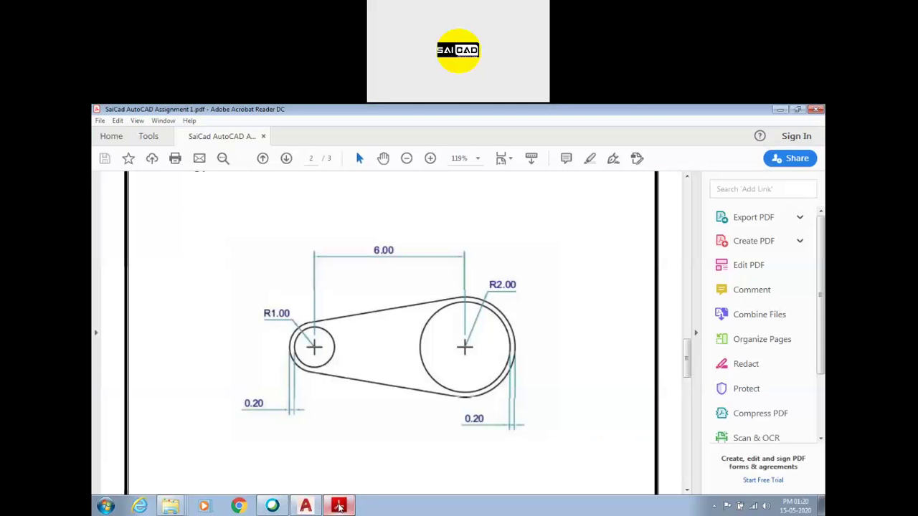
{"action": "left_click", "coordinate": [338, 506]}
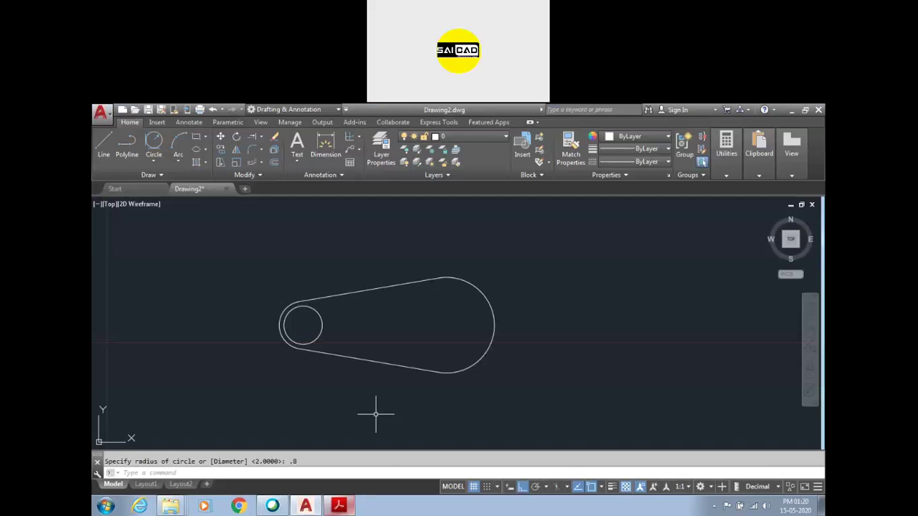
{"action": "key", "text": "Return"}
{"action": "left_click", "coordinate": [447, 326]}
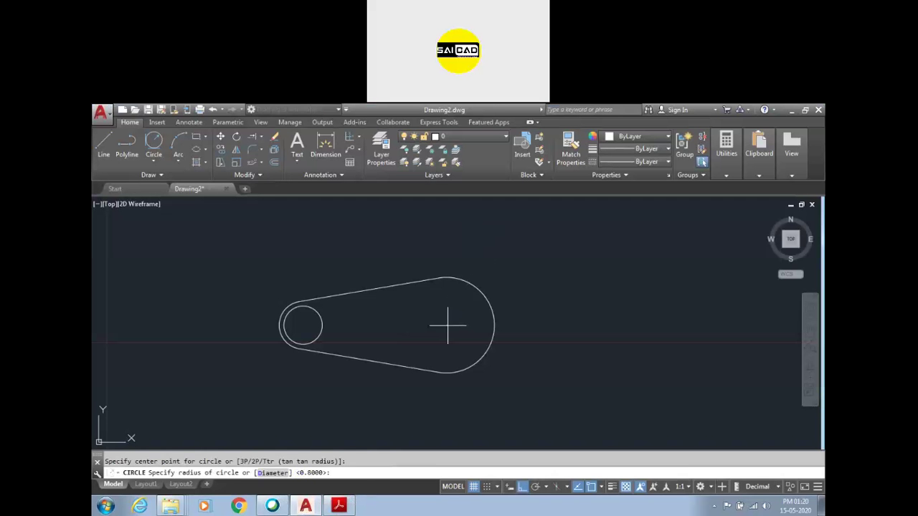
{"action": "type", "text": "1.75"}
{"action": "key", "text": "Return"}
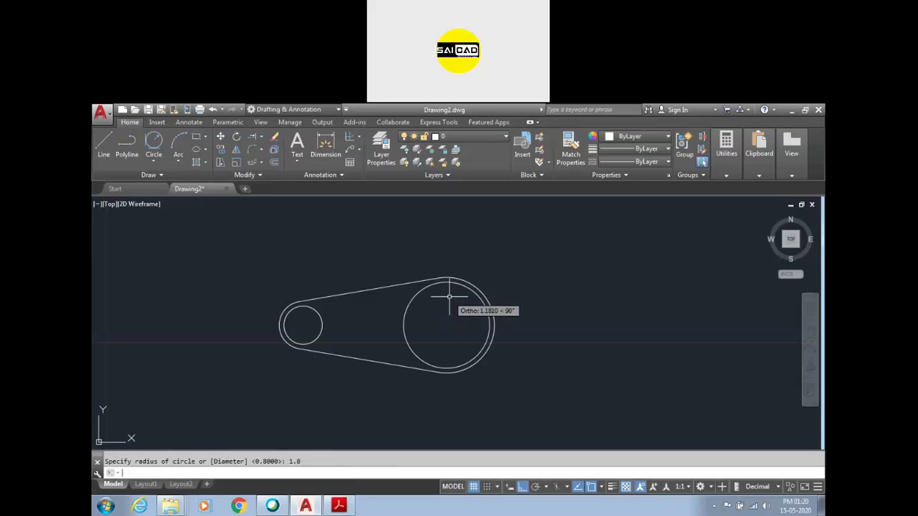
{"action": "key", "text": "Escape"}
{"action": "scroll", "coordinate": [403, 324], "scroll_direction": "down", "scroll_amount": 2}
{"action": "scroll", "coordinate": [404, 327], "scroll_direction": "up", "scroll_amount": 2}
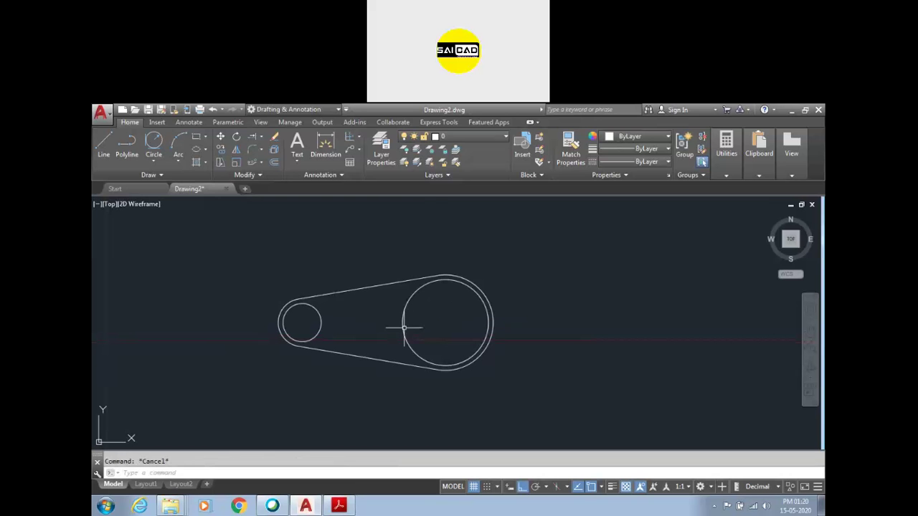
{"action": "left_click", "coordinate": [326, 143]}
{"action": "left_click", "coordinate": [316, 308]}
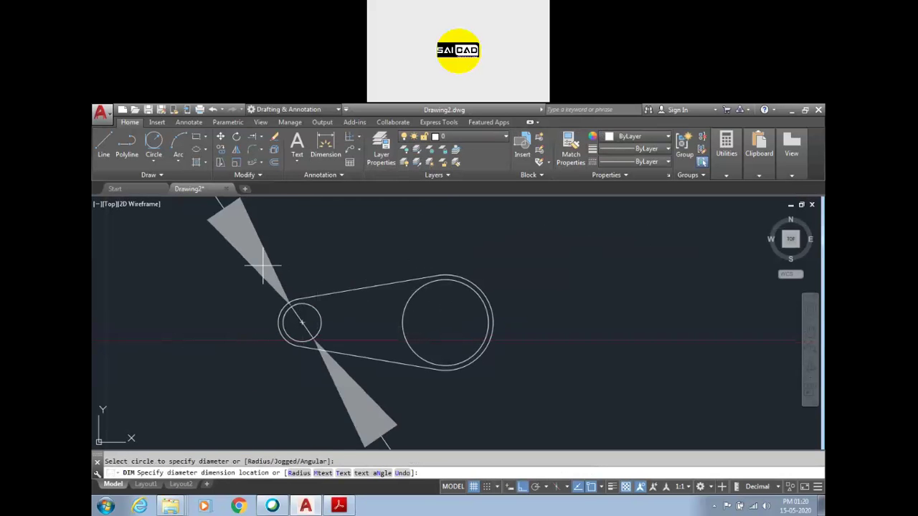
{"action": "key", "text": "Escape"}
{"action": "scroll", "coordinate": [358, 365], "scroll_direction": "down", "scroll_amount": 3}
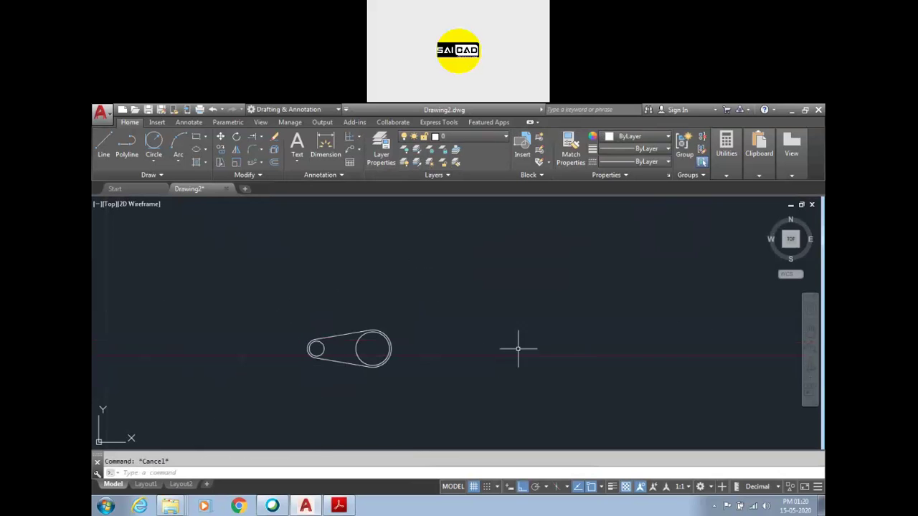
{"action": "left_click", "coordinate": [821, 333]}
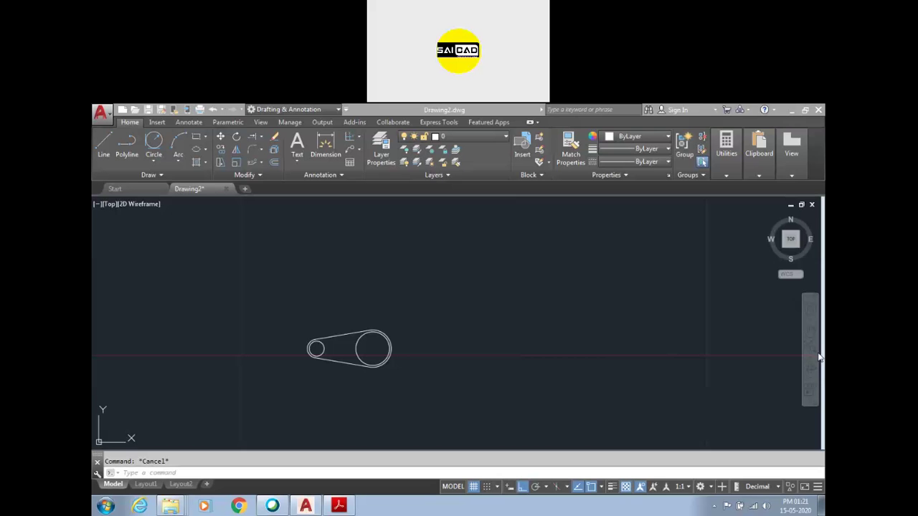
{"action": "left_click", "coordinate": [283, 271]}
{"action": "left_click", "coordinate": [256, 242]}
{"action": "key", "text": "Escape"}
Add multiline text "(0,0)" with a text height of 1 below the small end of the link
{"action": "left_click", "coordinate": [297, 141]}
{"action": "scroll", "coordinate": [322, 337], "scroll_direction": "up", "scroll_amount": 1}
{"action": "left_click", "coordinate": [299, 406]}
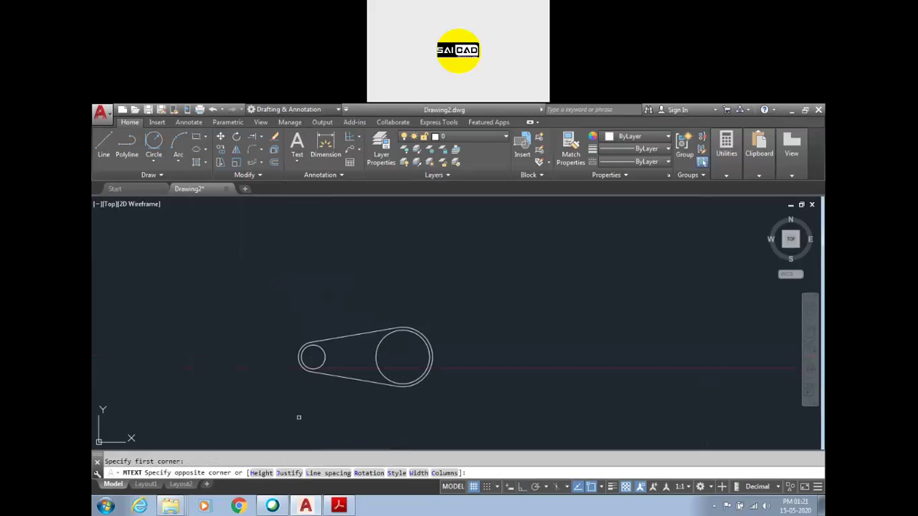
{"action": "scroll", "coordinate": [366, 349], "scroll_direction": "down", "scroll_amount": 2}
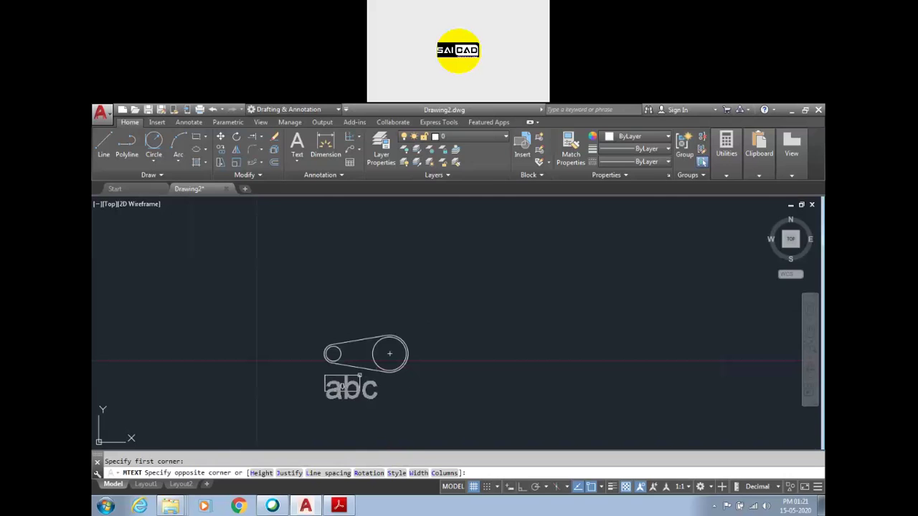
{"action": "left_click", "coordinate": [373, 431]}
{"action": "left_click_drag", "start_coordinate": [217, 149], "coordinate": [171, 153]}
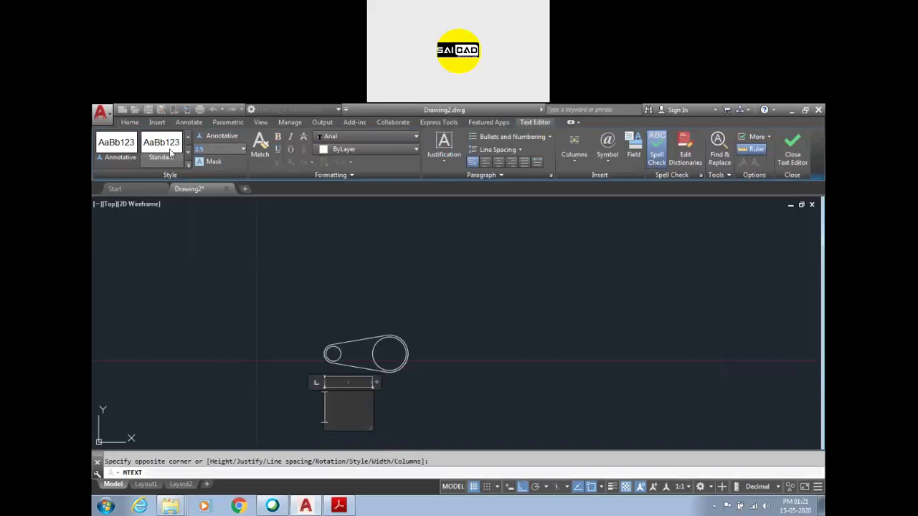
{"action": "type", "text": "1"}
{"action": "key", "text": "Return"}
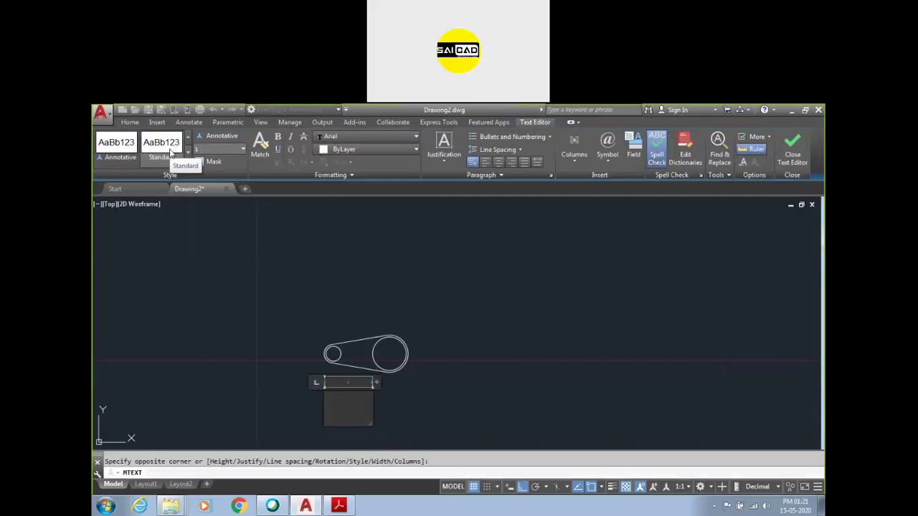
{"action": "type", "text": "(0,0)"}
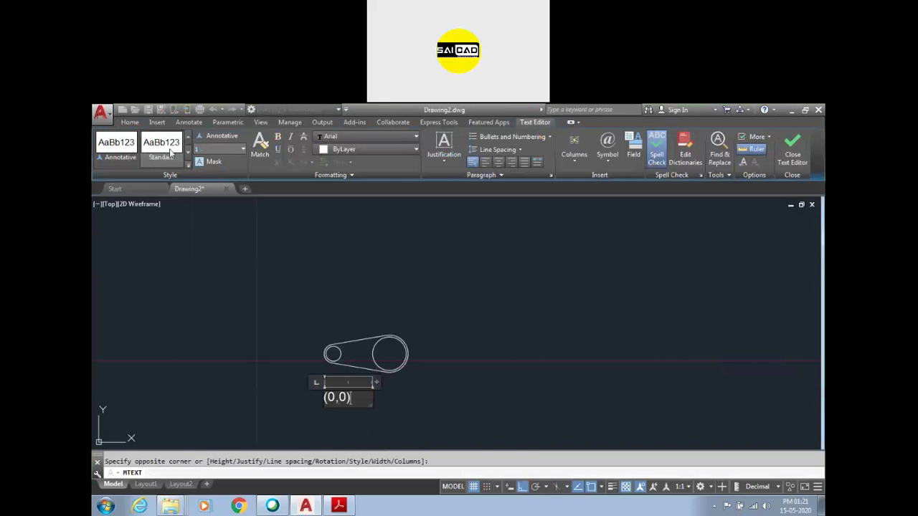
{"action": "scroll", "coordinate": [313, 421], "scroll_direction": "up", "scroll_amount": 4}
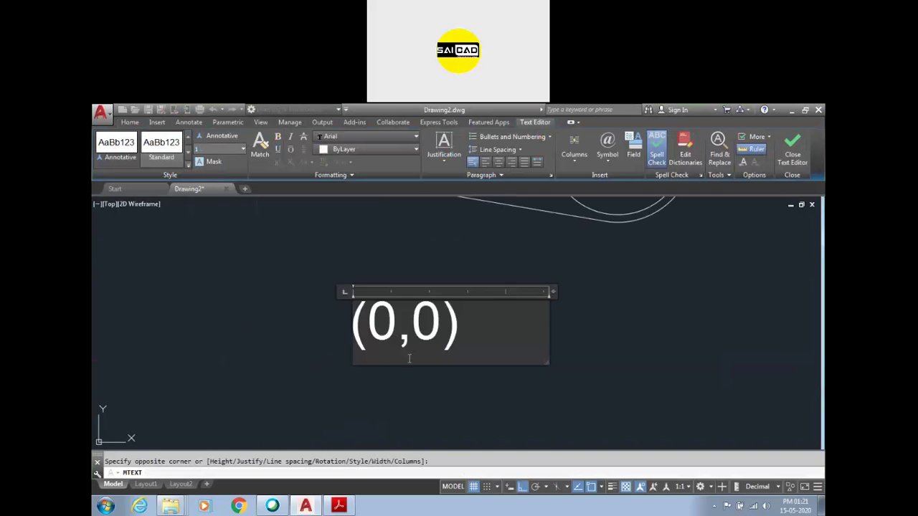
{"action": "left_click", "coordinate": [558, 348]}
Move the "(0,0)" text up, closer to the underside of the link
{"action": "left_click", "coordinate": [453, 323]}
{"action": "left_click", "coordinate": [274, 384]}
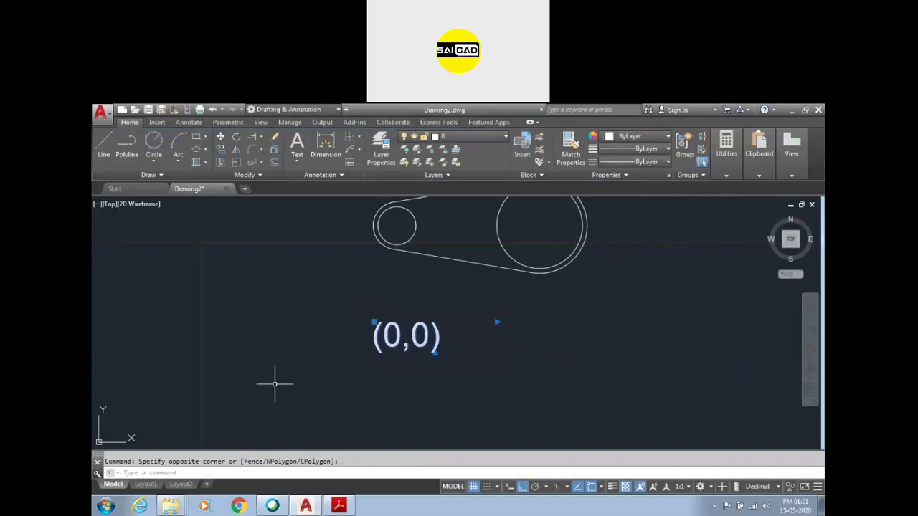
{"action": "left_click", "coordinate": [373, 322]}
{"action": "left_click", "coordinate": [362, 282]}
Set the "(0,0)" text's height to 0.25 and close the text editor
{"action": "left_click", "coordinate": [459, 297]}
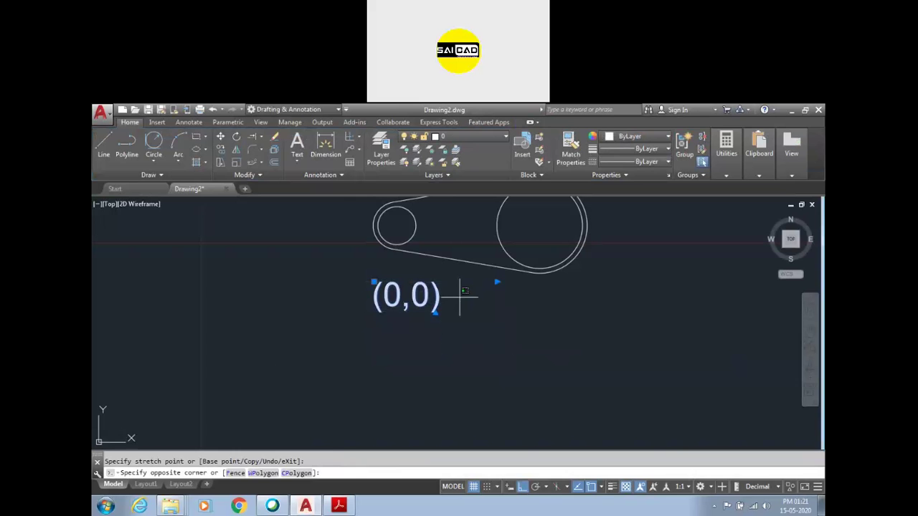
{"action": "double_click", "coordinate": [436, 294]}
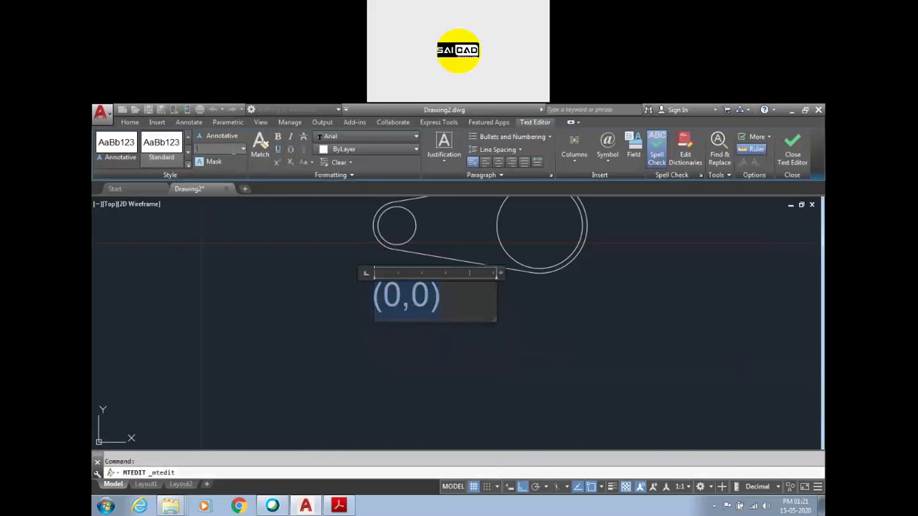
{"action": "type", "text": "0.25"}
{"action": "key", "text": "Return"}
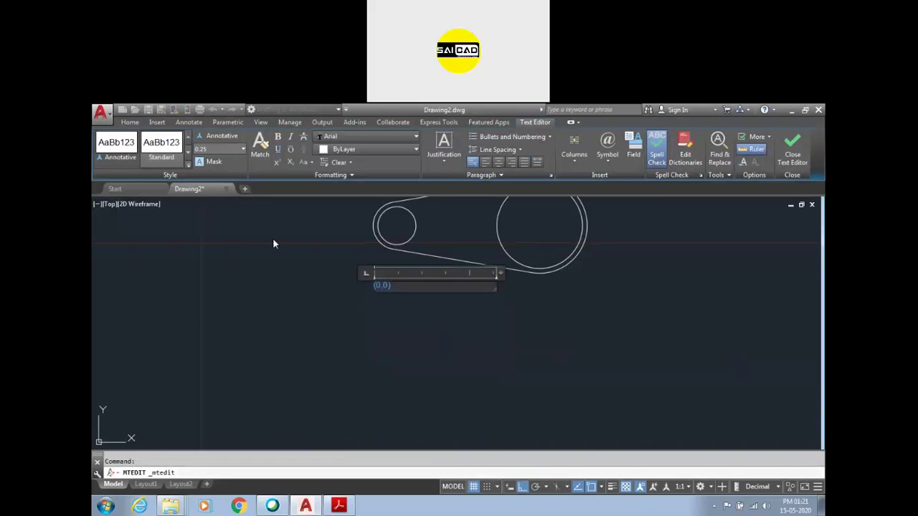
{"action": "left_click", "coordinate": [371, 343]}
Shift the "(0,0)" text slightly to the left by its insertion grip and clear the selection
{"action": "scroll", "coordinate": [393, 266], "scroll_direction": "up", "scroll_amount": 2}
{"action": "left_click", "coordinate": [416, 282]}
{"action": "left_click", "coordinate": [334, 340]}
{"action": "left_click", "coordinate": [344, 308]}
{"action": "left_click", "coordinate": [317, 313]}
{"action": "left_click", "coordinate": [345, 308]}
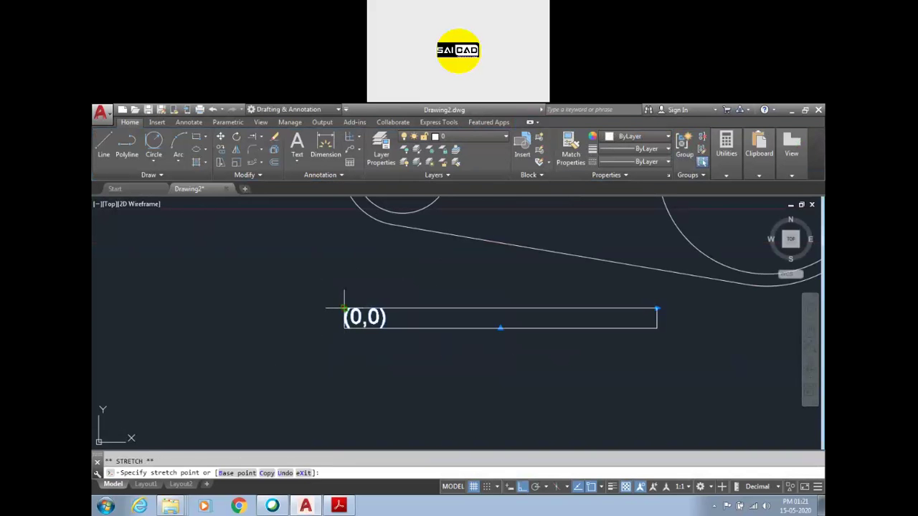
{"action": "key", "text": "Escape"}
{"action": "scroll", "coordinate": [364, 350], "scroll_direction": "down", "scroll_amount": 3}
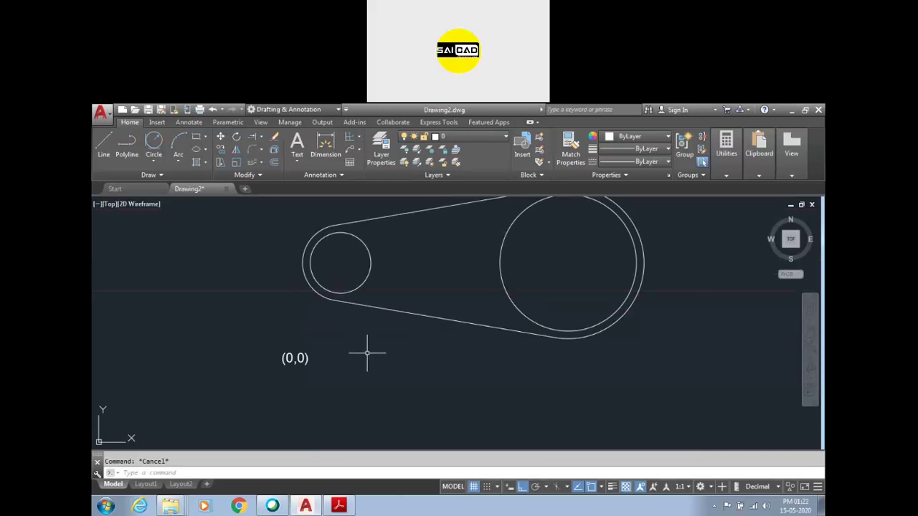
{"action": "scroll", "coordinate": [724, 351], "scroll_direction": "down", "scroll_amount": 5}
{"action": "scroll", "coordinate": [451, 356], "scroll_direction": "down", "scroll_amount": 4}
{"action": "scroll", "coordinate": [566, 351], "scroll_direction": "up", "scroll_amount": 8}
{"action": "scroll", "coordinate": [545, 319], "scroll_direction": "down", "scroll_amount": 4}
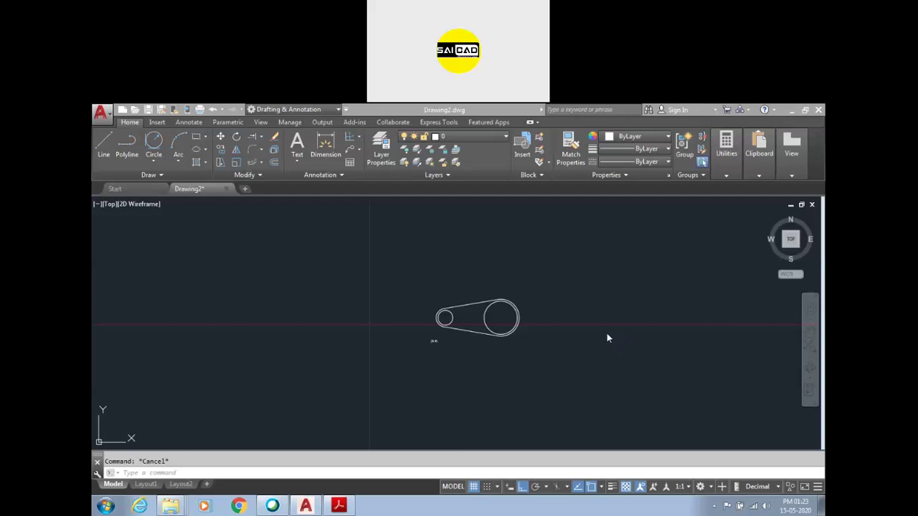
{"action": "left_click", "coordinate": [550, 262]}
{"action": "left_click", "coordinate": [395, 373]}
{"action": "key", "text": "Delete"}
{"action": "key", "text": "ctrl+z"}
Erase the whole link drawing together with its "(0,0)" text
{"action": "left_click", "coordinate": [532, 239]}
{"action": "left_click", "coordinate": [208, 400]}
{"action": "key", "text": "Delete"}
Draw a rectangle 100 long and 50 wide near the origin, using the Dimensions option
{"action": "middle_click_drag", "start_coordinate": [217, 315], "coordinate": [260, 303]}
{"action": "type", "text": "rec"}
{"action": "key", "text": "Return"}
{"action": "left_click", "coordinate": [343, 334]}
{"action": "type", "text": "d"}
{"action": "key", "text": "Return"}
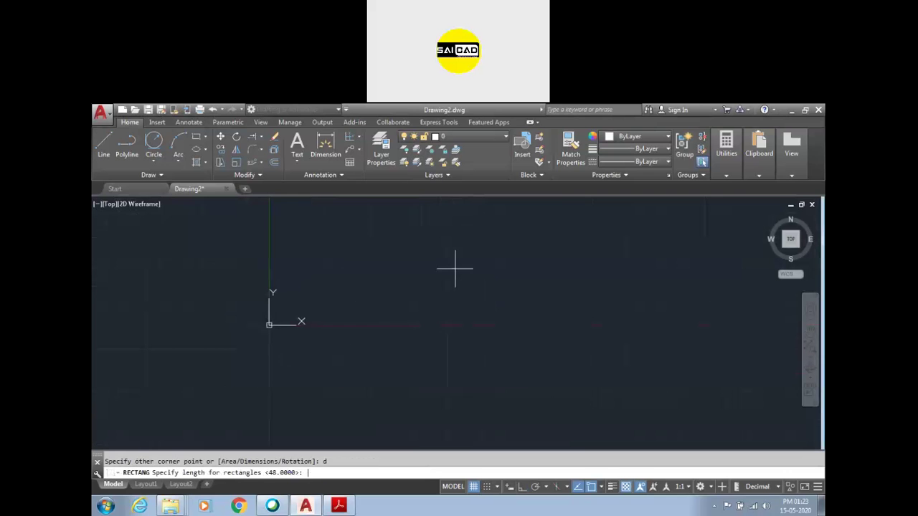
{"action": "type", "text": "100"}
{"action": "key", "text": "Return"}
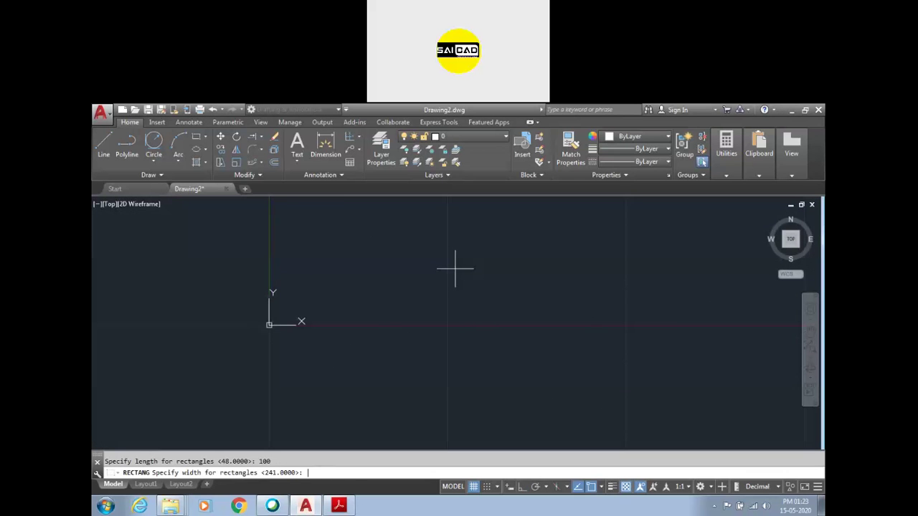
{"action": "type", "text": "50"}
{"action": "key", "text": "Return"}
{"action": "scroll", "coordinate": [337, 387], "scroll_direction": "down", "scroll_amount": 6}
{"action": "scroll", "coordinate": [377, 370], "scroll_direction": "up", "scroll_amount": 4}
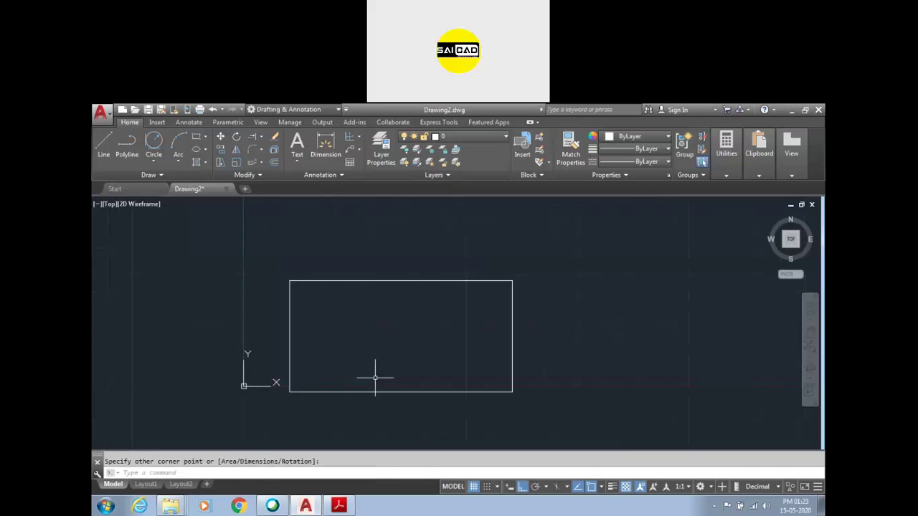
{"action": "left_click", "coordinate": [372, 378]}
Draw a circle of radius 10 just below the origin, outside the rectangle's lower-left corner, and end the command
{"action": "type", "text": "c"}
{"action": "key", "text": "Return"}
{"action": "left_click", "coordinate": [241, 423]}
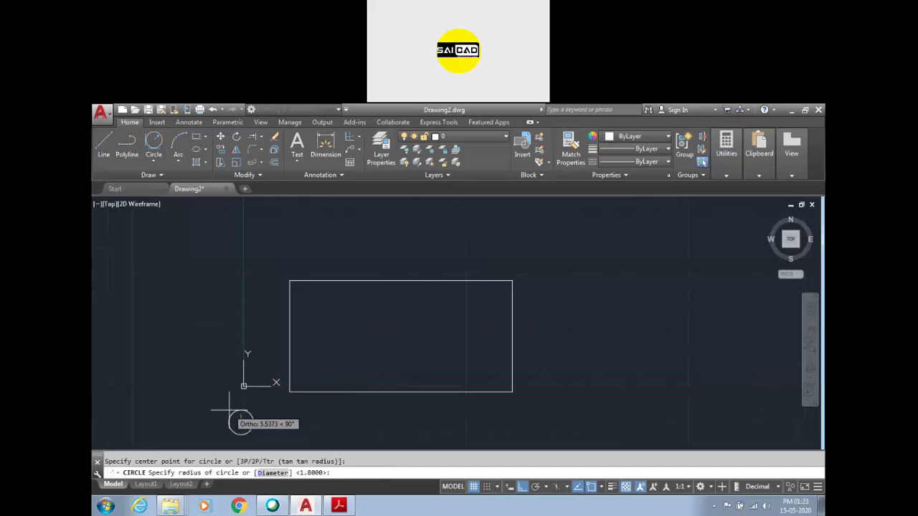
{"action": "type", "text": "10"}
{"action": "key", "text": "Return"}
{"action": "key", "text": "Escape"}
{"action": "scroll", "coordinate": [287, 344], "scroll_direction": "down", "scroll_amount": 2}
{"action": "scroll", "coordinate": [265, 402], "scroll_direction": "up", "scroll_amount": 4}
{"action": "left_click", "coordinate": [321, 369]}
{"action": "left_click", "coordinate": [277, 400]}
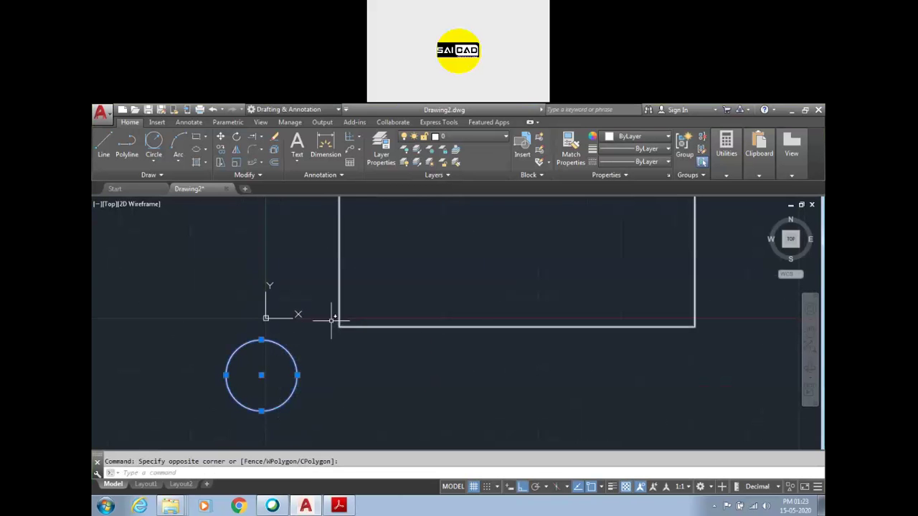
{"action": "key", "text": "Escape"}
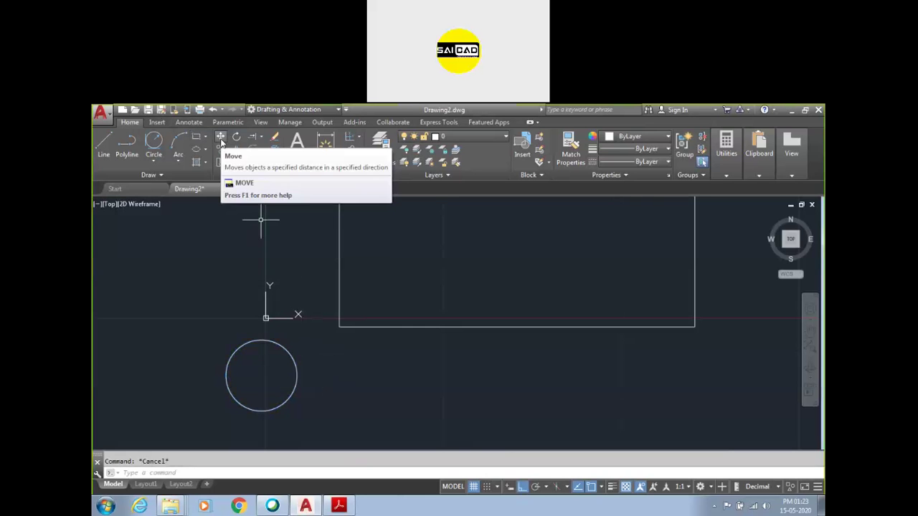
{"action": "type", "text": "m"}
{"action": "key", "text": "Return"}
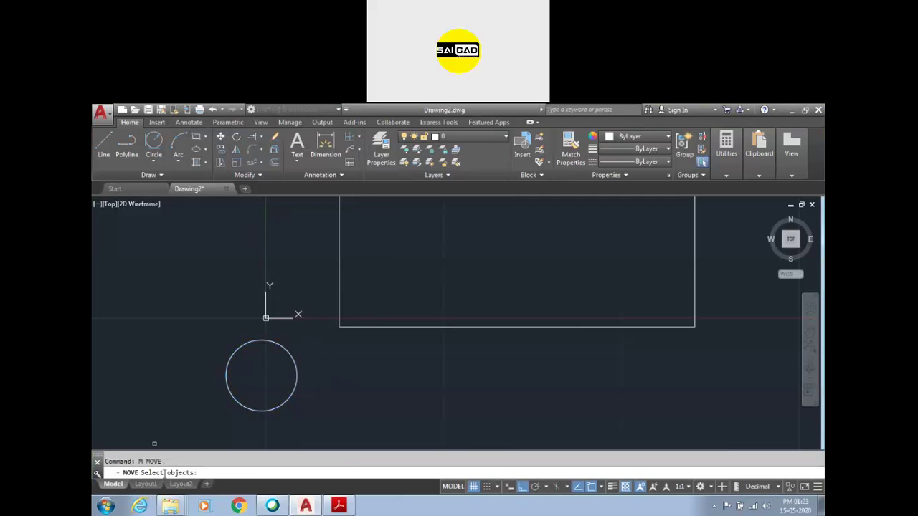
{"action": "left_click", "coordinate": [281, 417]}
{"action": "left_click", "coordinate": [248, 383]}
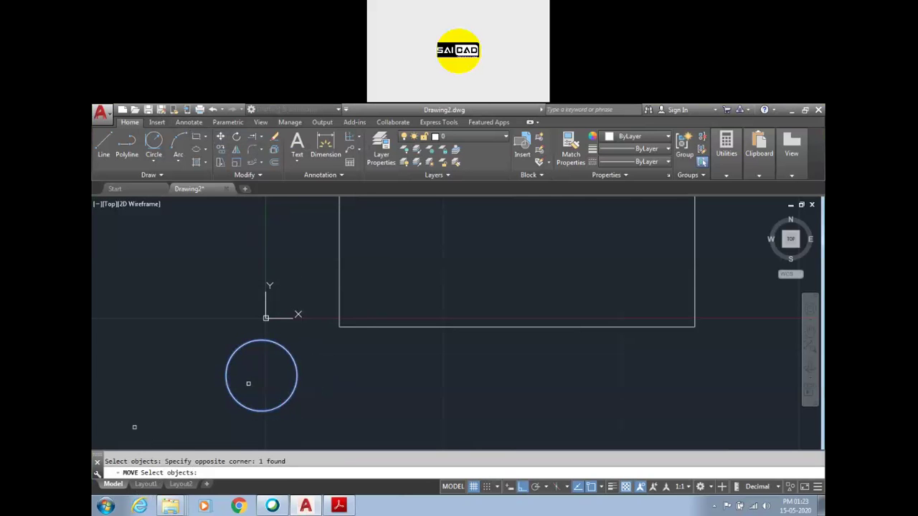
{"action": "key", "text": "Return"}
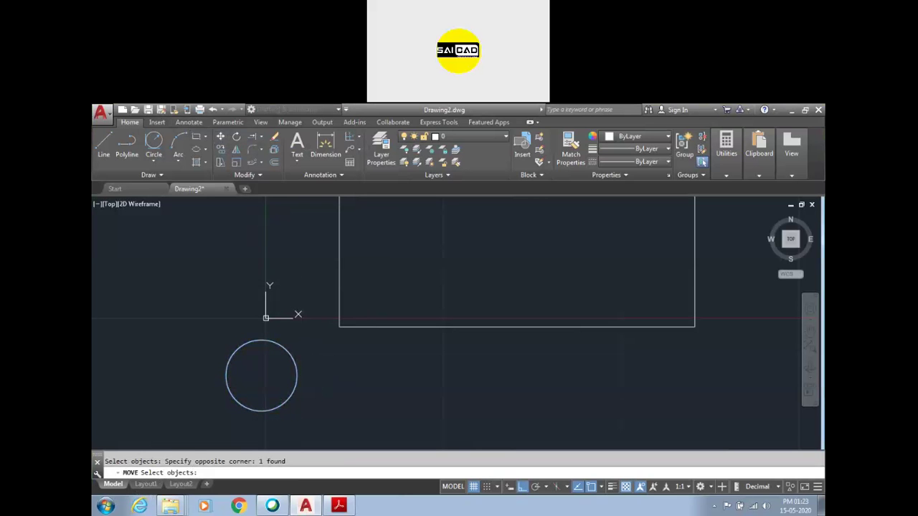
{"action": "key", "text": "Escape"}
Move the circle from its centre onto the rectangle's lower-left corner
{"action": "left_click", "coordinate": [321, 424]}
{"action": "left_click", "coordinate": [256, 408]}
{"action": "type", "text": "m"}
{"action": "key", "text": "Return"}
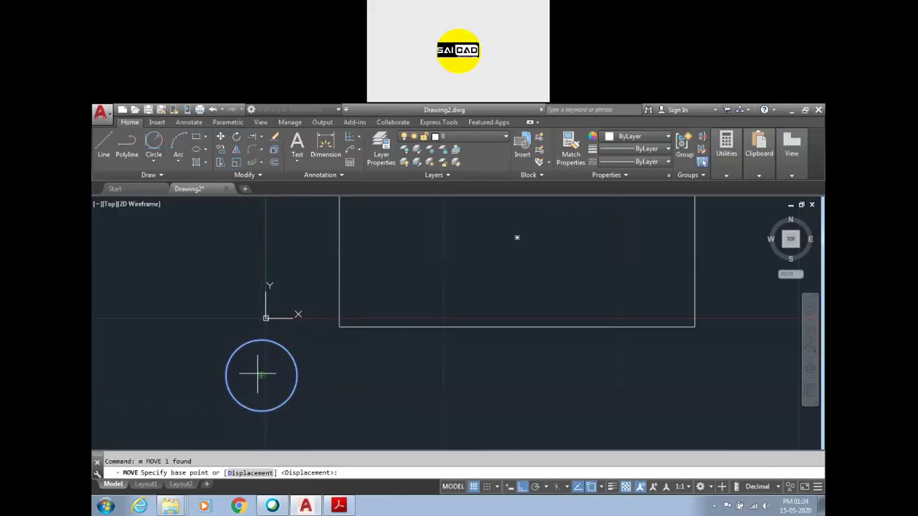
{"action": "left_click", "coordinate": [261, 375]}
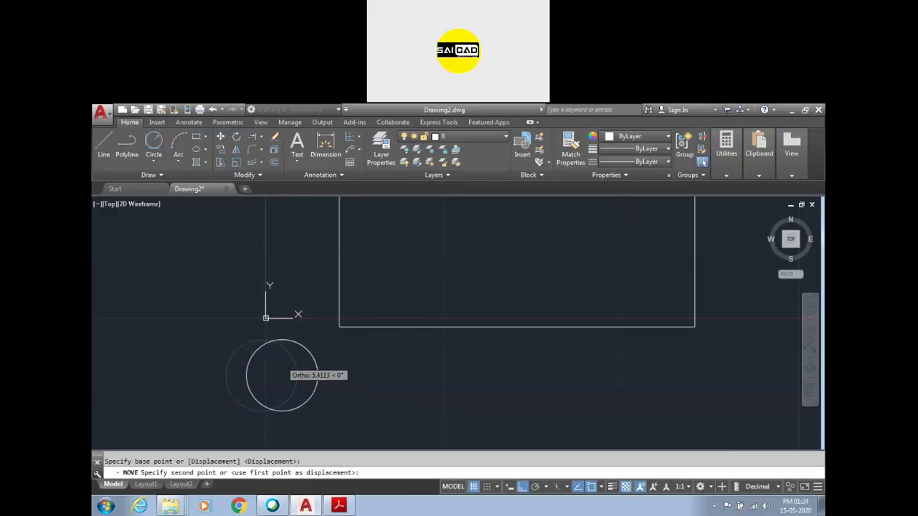
{"action": "left_click", "coordinate": [342, 323]}
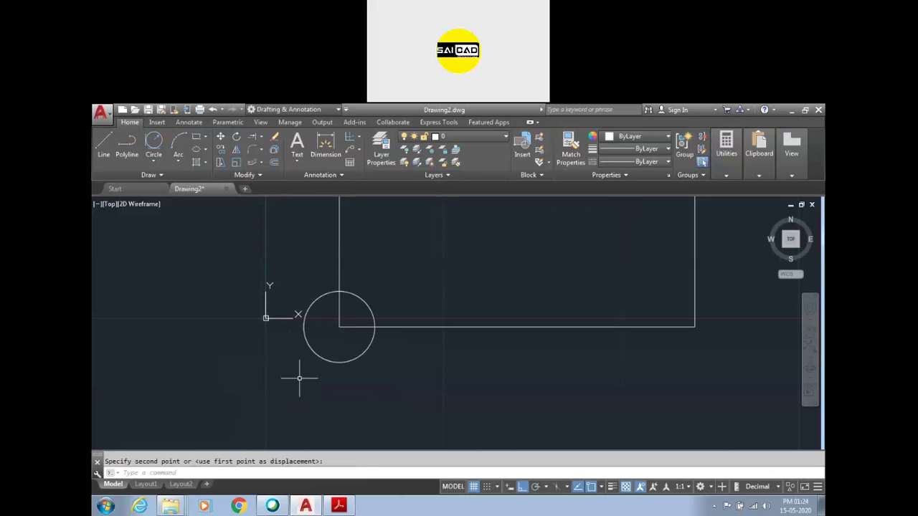
Move the circle from its bottom quadrant onto the rectangle's lower-left corner
{"action": "scroll", "coordinate": [283, 403], "scroll_direction": "down", "scroll_amount": 2}
{"action": "scroll", "coordinate": [337, 415], "scroll_direction": "up", "scroll_amount": 2}
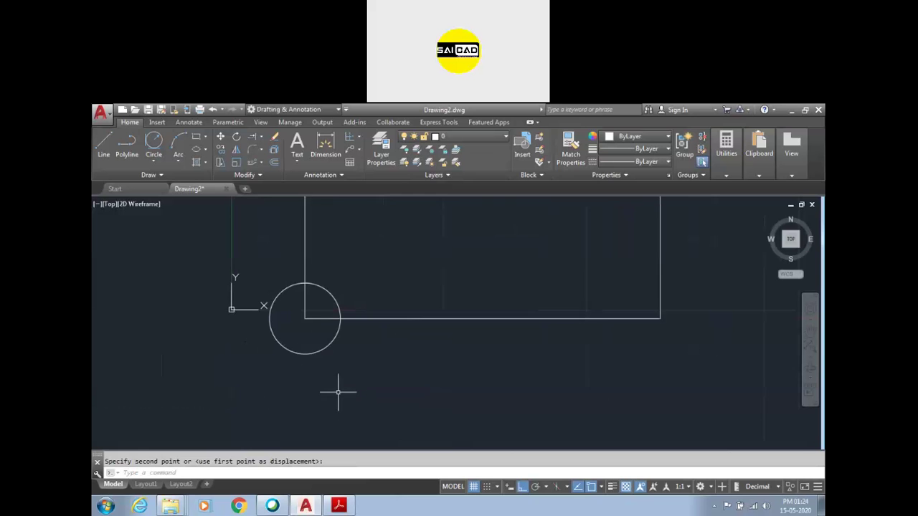
{"action": "type", "text": "m"}
{"action": "key", "text": "Return"}
{"action": "left_click", "coordinate": [339, 377]}
{"action": "left_click", "coordinate": [299, 344]}
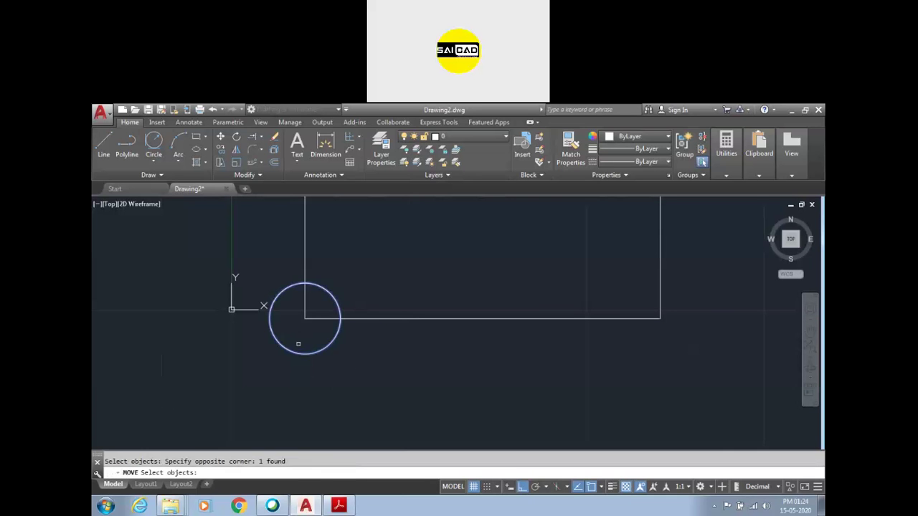
{"action": "key", "text": "Return"}
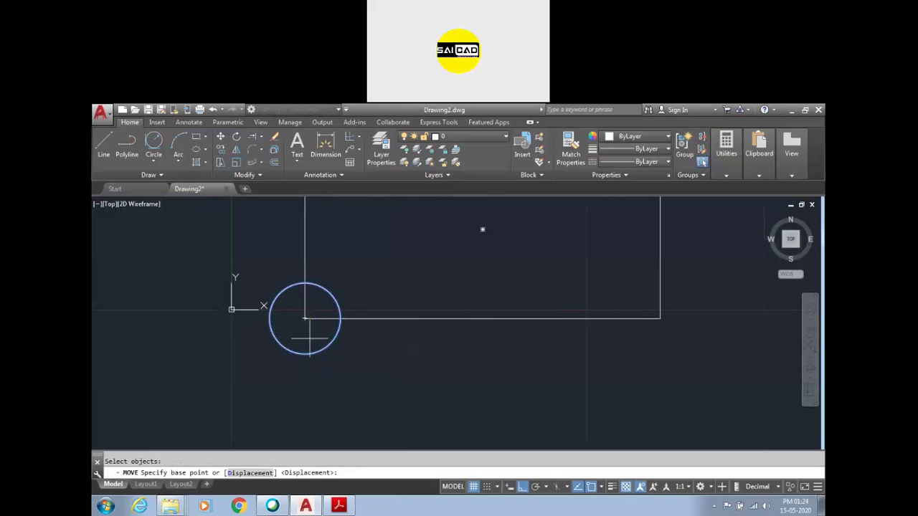
{"action": "left_click", "coordinate": [305, 351]}
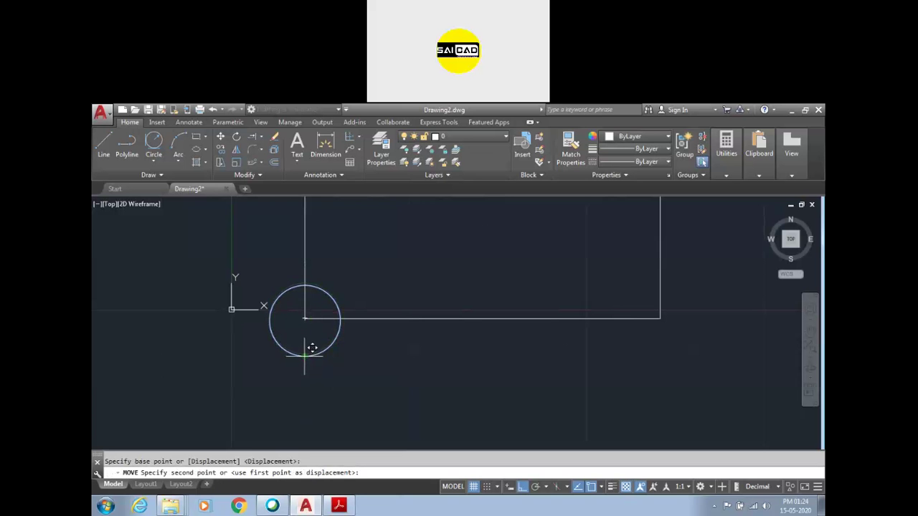
{"action": "left_click", "coordinate": [305, 317]}
{"action": "scroll", "coordinate": [301, 371], "scroll_direction": "down", "scroll_amount": 3}
{"action": "scroll", "coordinate": [302, 372], "scroll_direction": "up", "scroll_amount": 2}
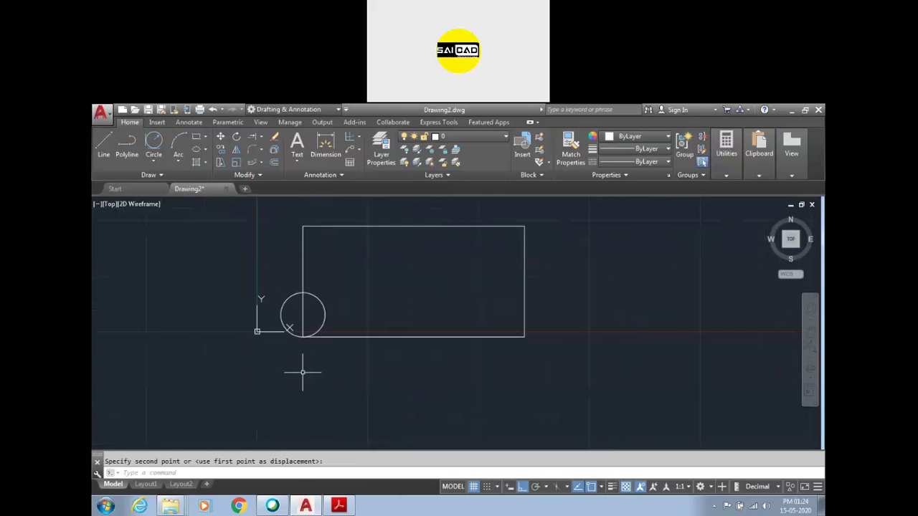
Shift the circle down by its centre grip so its centre sits on the rectangle's lower-left corner
{"action": "scroll", "coordinate": [308, 322], "scroll_direction": "up", "scroll_amount": 2}
{"action": "left_click", "coordinate": [373, 272]}
{"action": "left_click", "coordinate": [319, 330]}
{"action": "left_click", "coordinate": [299, 309]}
{"action": "left_click", "coordinate": [298, 344]}
{"action": "key", "text": "Escape"}
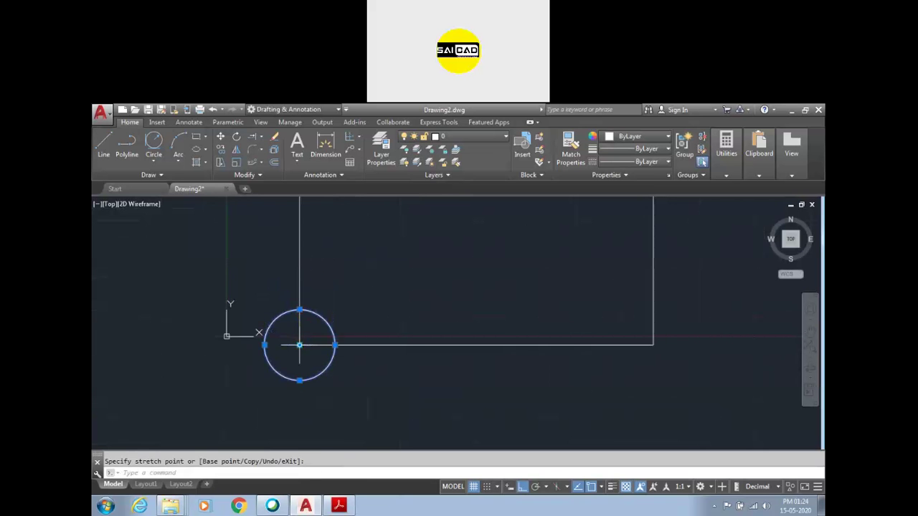
Shift the circle up by its centre grip and back onto the rectangle's lower-left corner, and clear the selection
{"action": "left_click", "coordinate": [369, 298]}
{"action": "left_click", "coordinate": [312, 334]}
{"action": "left_click", "coordinate": [299, 344]}
{"action": "left_click", "coordinate": [299, 309]}
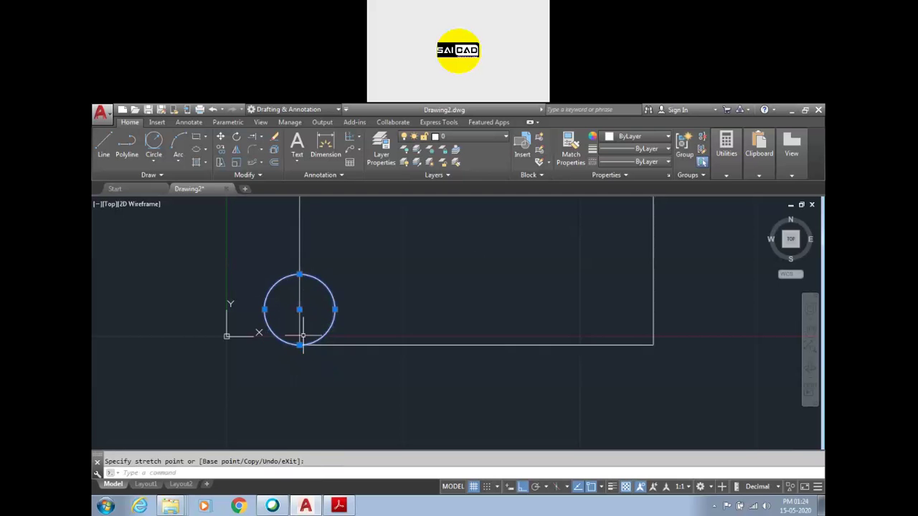
{"action": "left_click", "coordinate": [299, 309]}
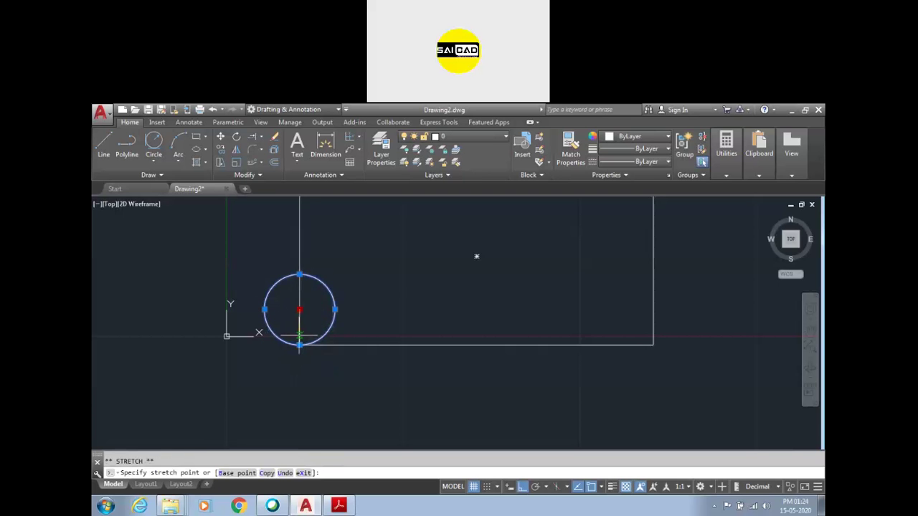
{"action": "key", "text": "Escape"}
{"action": "middle_click_drag", "start_coordinate": [352, 338], "coordinate": [361, 347]}
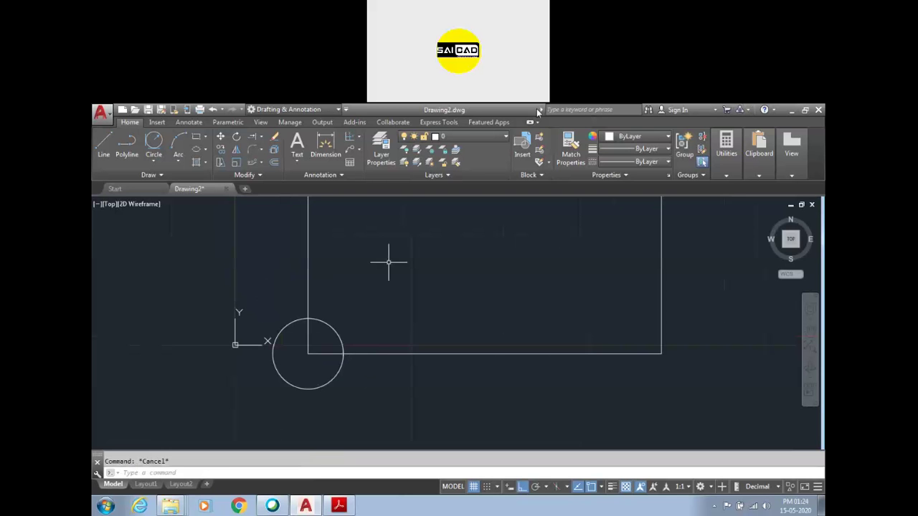
Undo all the circle moves back to its original place outside the rectangle
{"action": "left_click", "coordinate": [331, 387]}
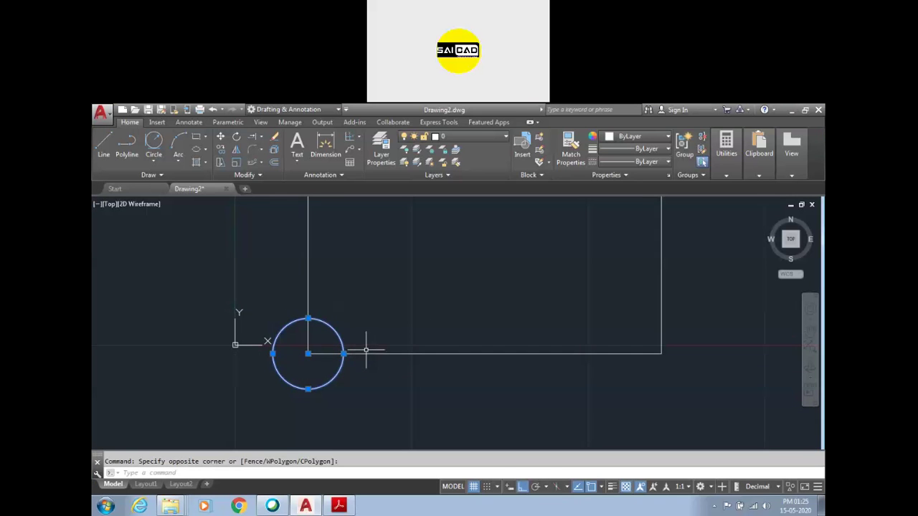
{"action": "key", "text": "ctrl+z"}
{"action": "key", "text": "ctrl+z"}
{"action": "key", "text": "ctrl+z"}
{"action": "key", "text": "ctrl+z"}
{"action": "key", "text": "ctrl+z"}
{"action": "key", "text": "ctrl+z"}
{"action": "key", "text": "ctrl+z"}
{"action": "key", "text": "ctrl+z"}
Move the circle from its centre to the rectangle's lower-left corner, with Ortho turned off
{"action": "left_click", "coordinate": [255, 391]}
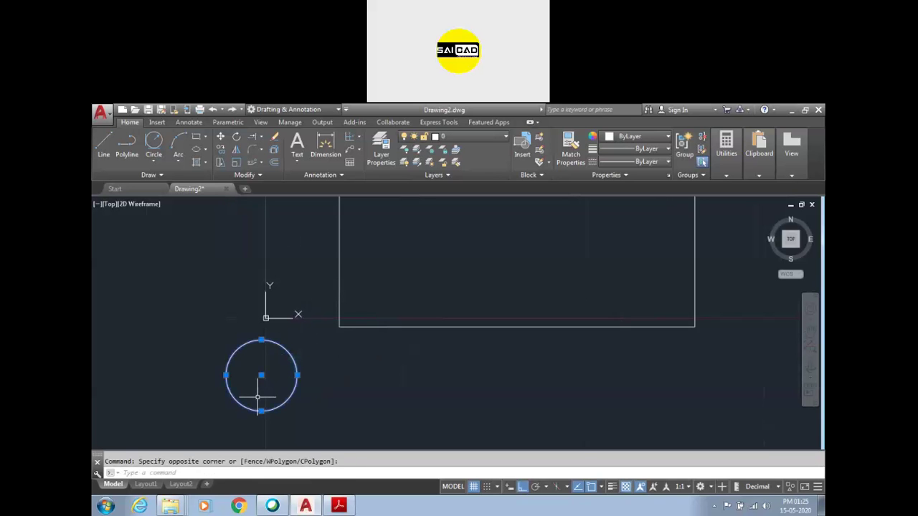
{"action": "left_click", "coordinate": [257, 394]}
{"action": "type", "text": "m"}
{"action": "key", "text": "Return"}
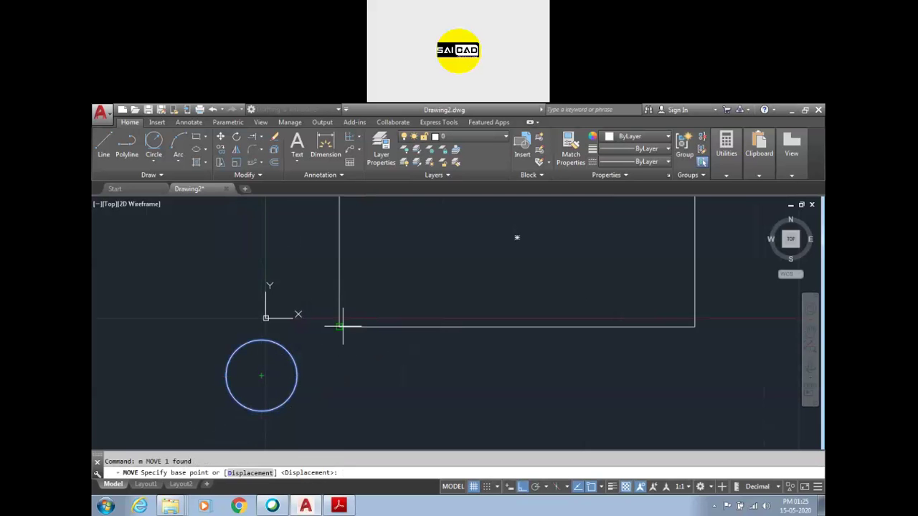
{"action": "left_click", "coordinate": [261, 374]}
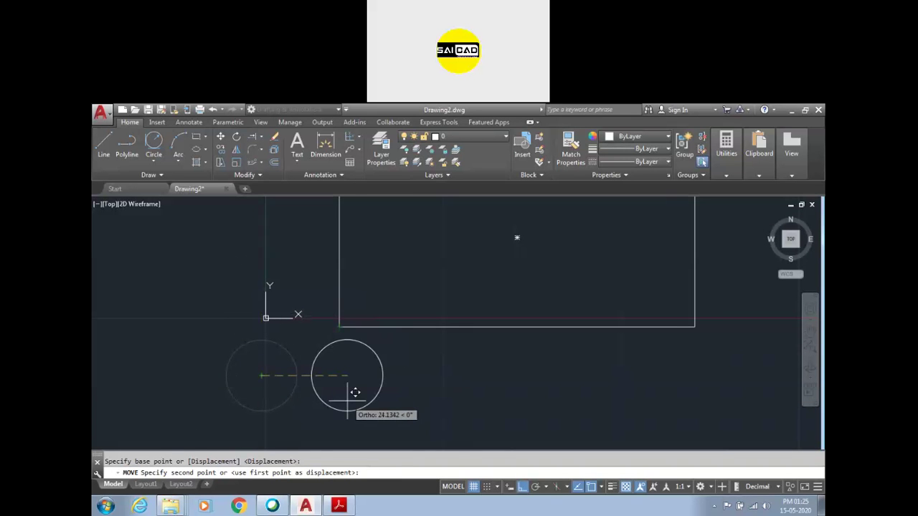
{"action": "key", "text": "F8"}
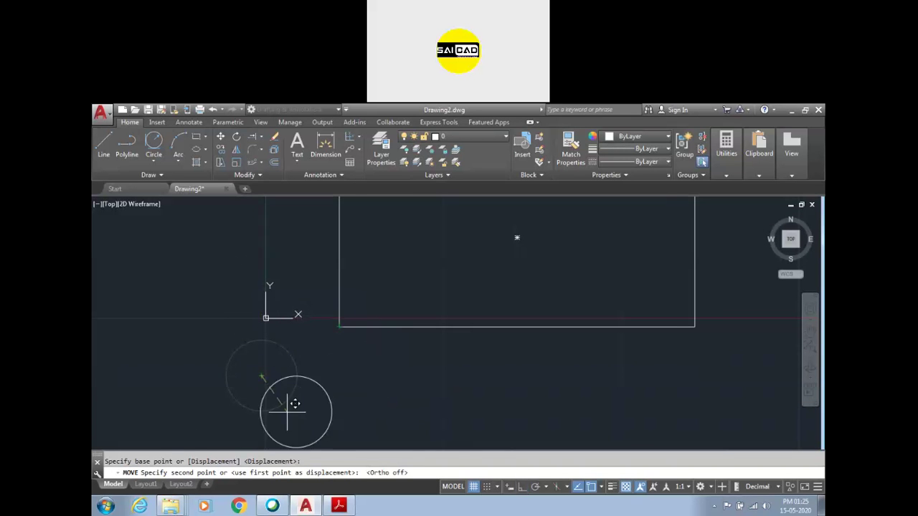
{"action": "scroll", "coordinate": [325, 346], "scroll_direction": "up", "scroll_amount": 5}
{"action": "left_click", "coordinate": [387, 271]}
{"action": "scroll", "coordinate": [272, 362], "scroll_direction": "down", "scroll_amount": 6}
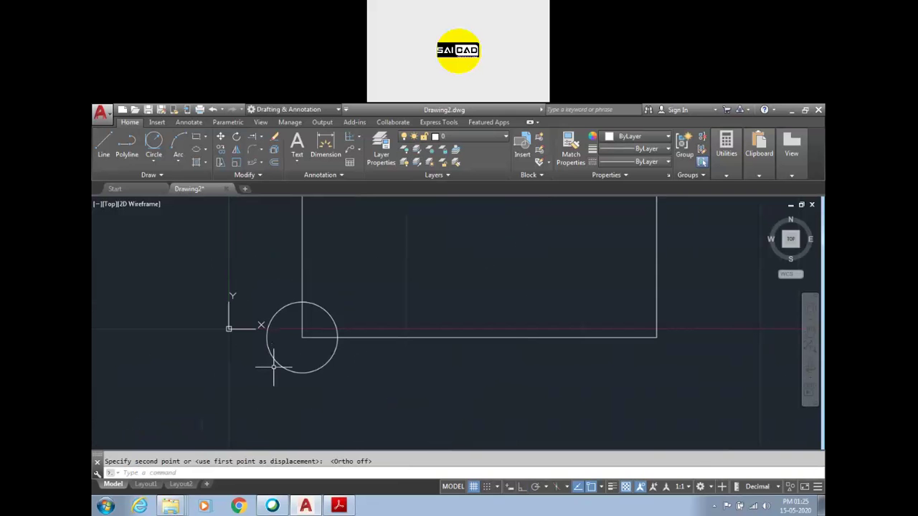
Move the circle 30 to the right along the rectangle's bottom edge, with Ortho turned on
{"action": "left_click", "coordinate": [308, 389]}
{"action": "left_click", "coordinate": [289, 364]}
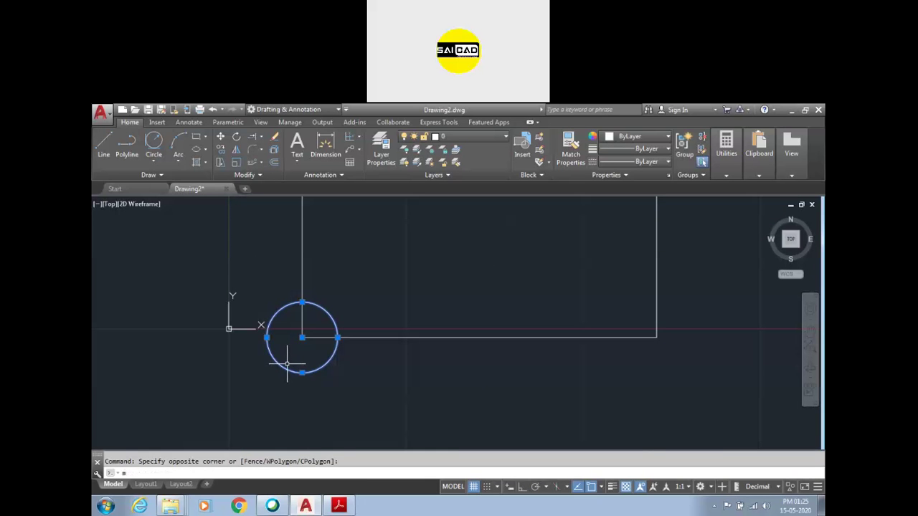
{"action": "key", "text": "Return"}
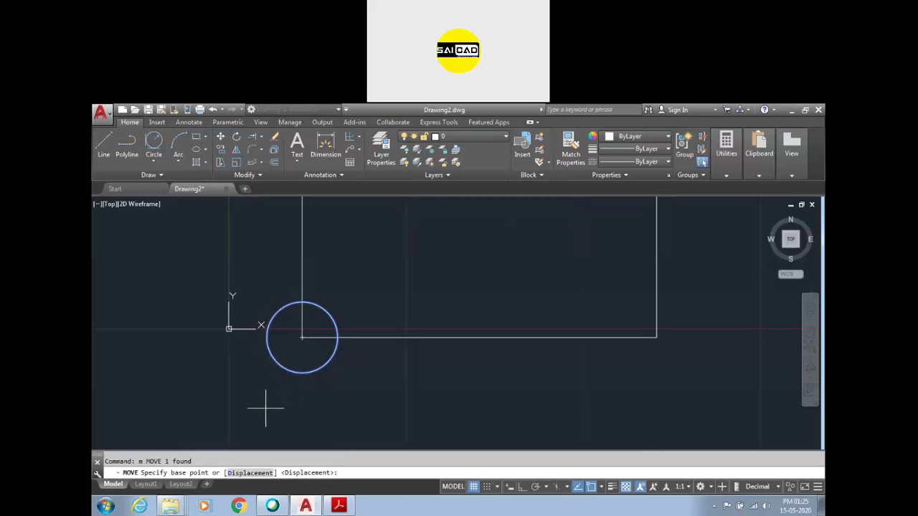
{"action": "left_click", "coordinate": [226, 377]}
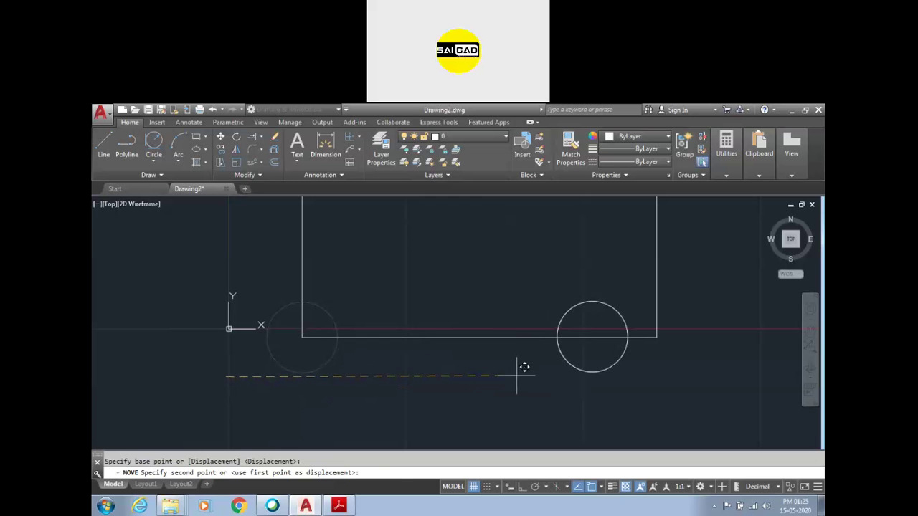
{"action": "key", "text": "F8"}
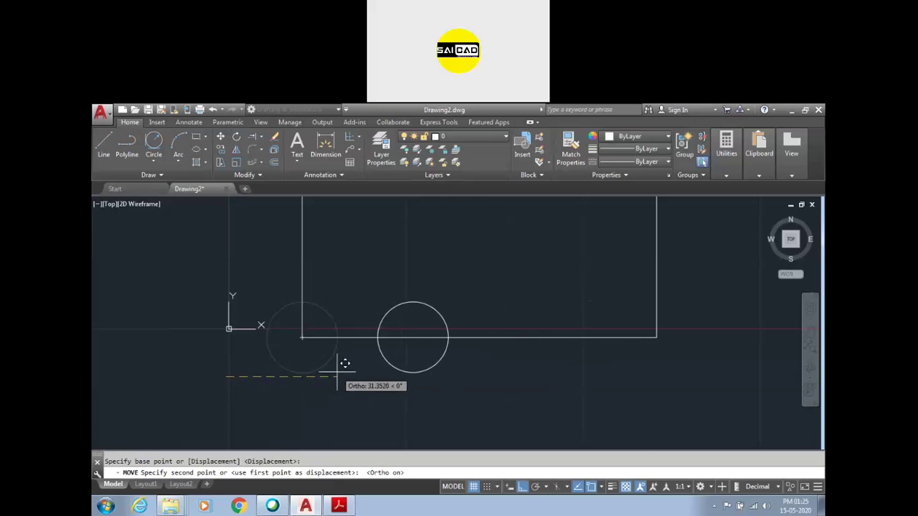
{"action": "key", "text": "Return"}
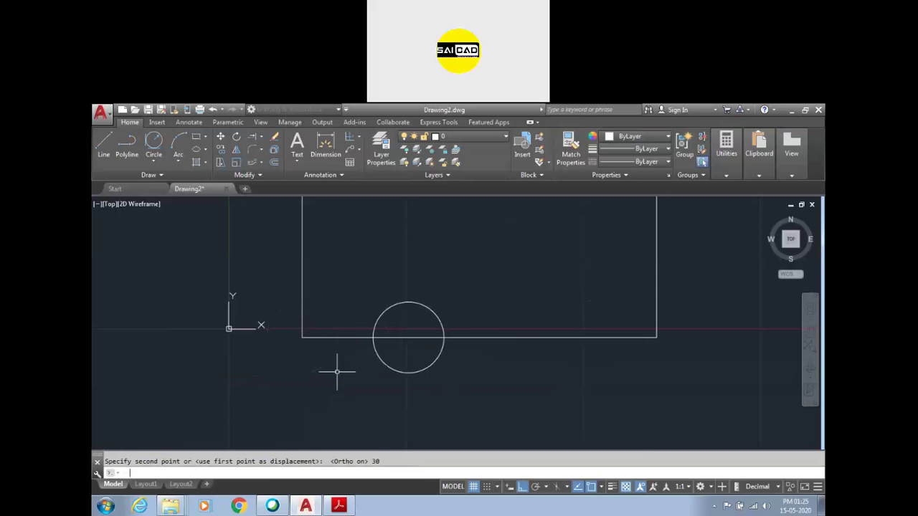
Dimension the horizontal distance from the circle's centre to the rectangle's lower-left corner, placed below the rectangle, and end the command
{"action": "left_click", "coordinate": [326, 147]}
{"action": "left_click", "coordinate": [408, 337]}
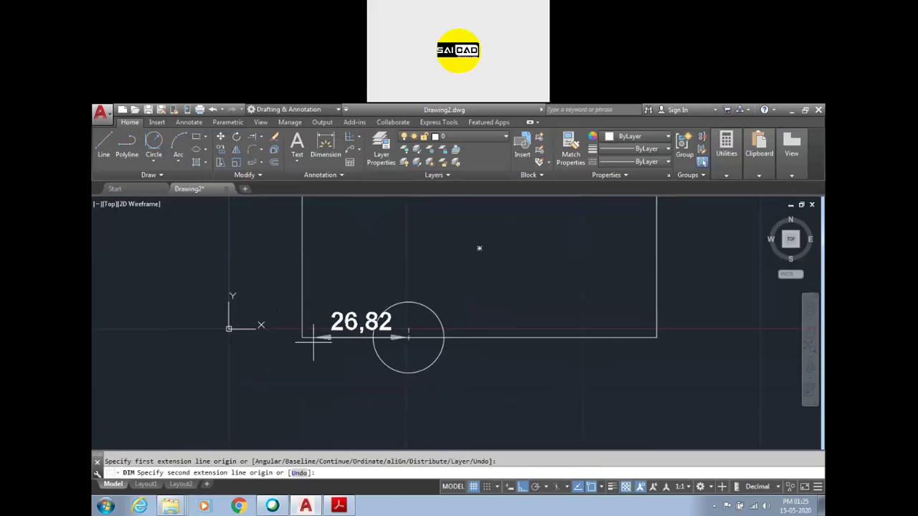
{"action": "left_click", "coordinate": [301, 337]}
{"action": "left_click", "coordinate": [341, 415]}
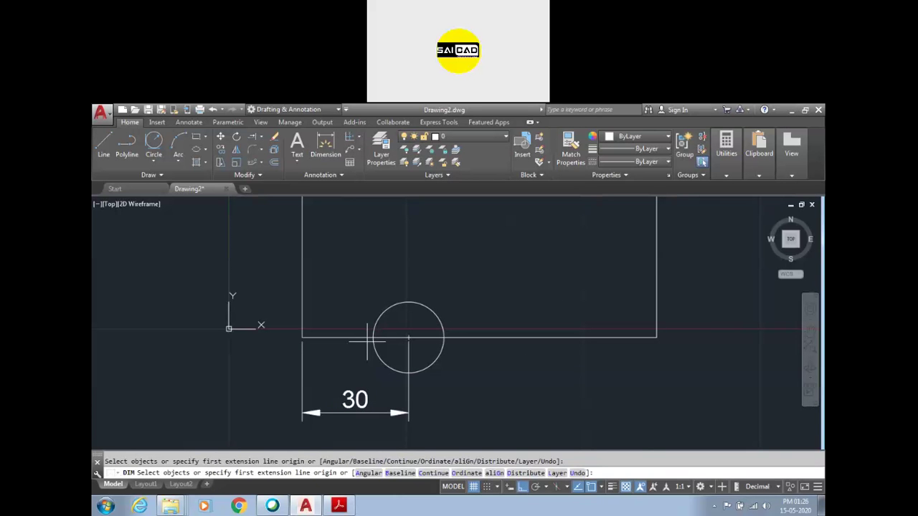
{"action": "key", "text": "Escape"}
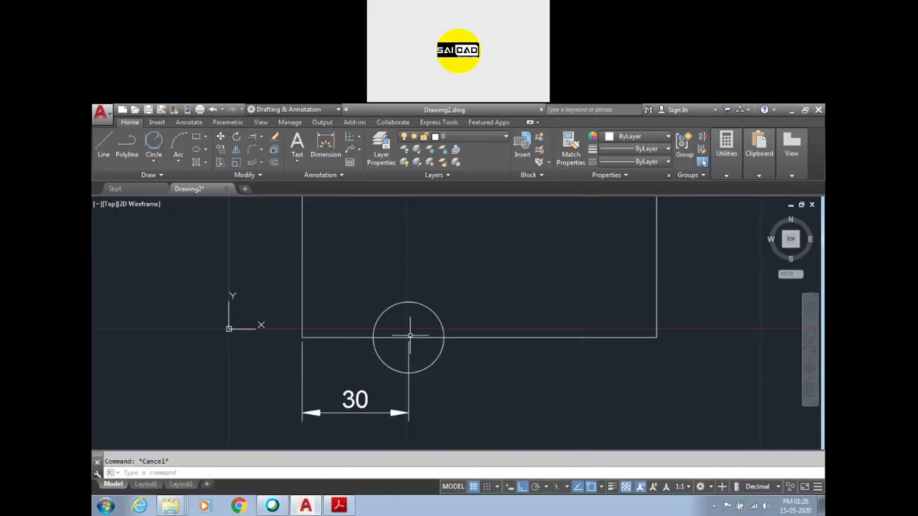
Move the circle 20 straight up into the rectangle
{"action": "left_click", "coordinate": [440, 290]}
{"action": "left_click", "coordinate": [416, 321]}
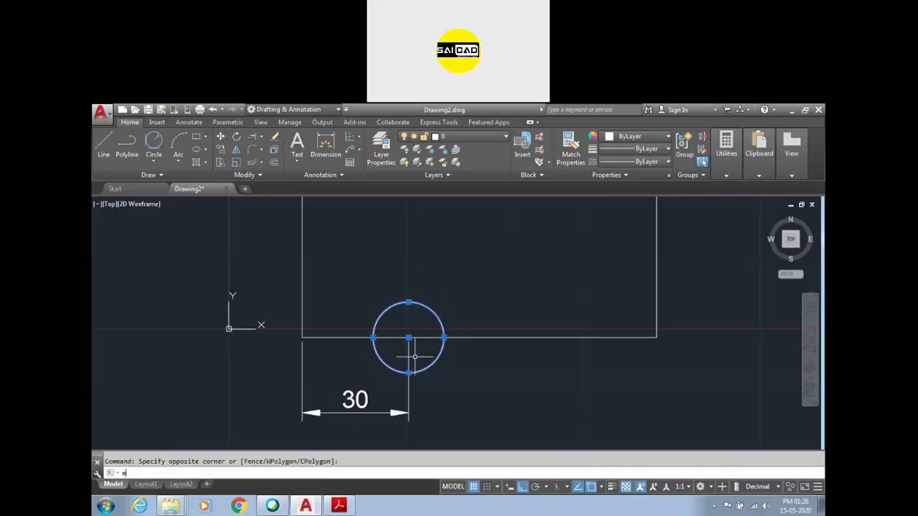
{"action": "type", "text": "m"}
{"action": "key", "text": "Return"}
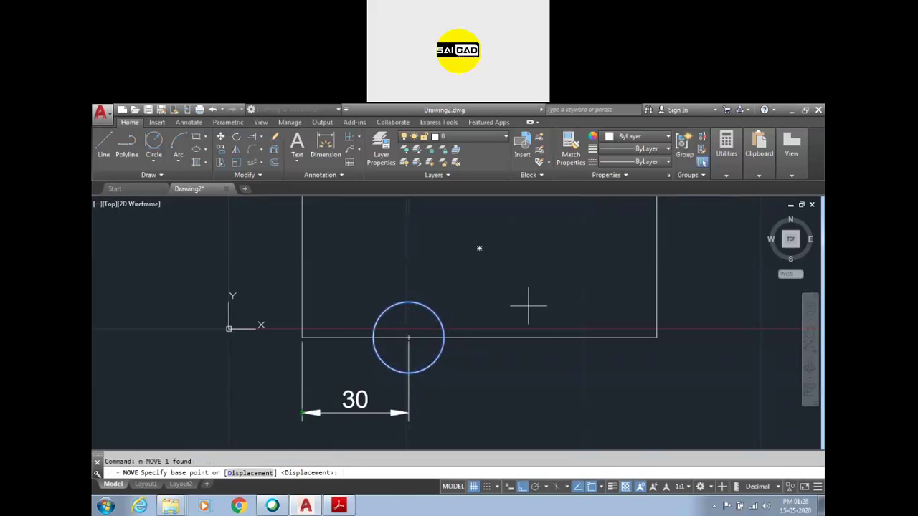
{"action": "left_click", "coordinate": [475, 382]}
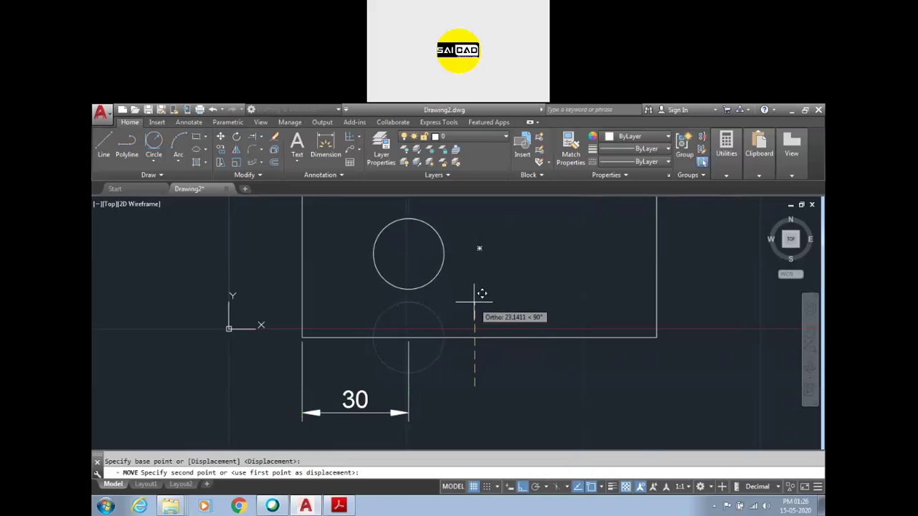
{"action": "type", "text": "20"}
{"action": "key", "text": "Return"}
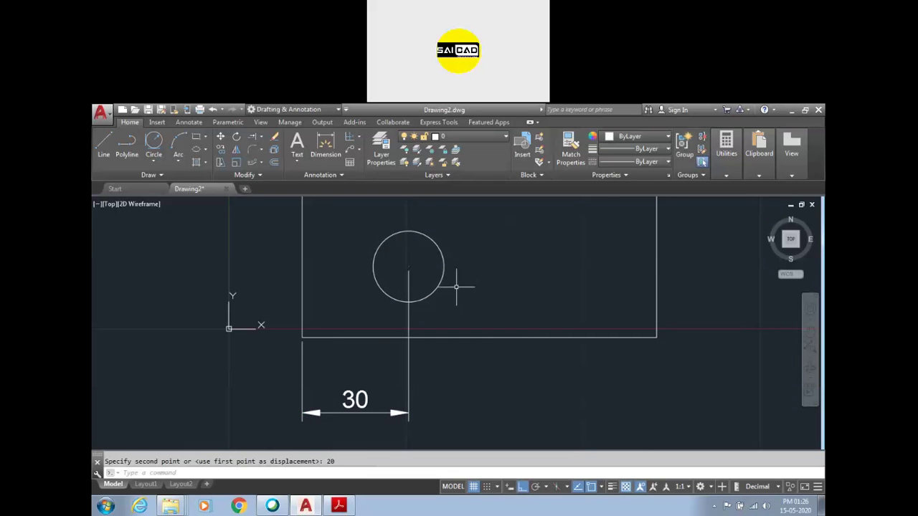
Dimension the vertical distance from the circle's centre to the rectangle's bottom edge, placed to the circle's right, and end the command
{"action": "left_click", "coordinate": [327, 144]}
{"action": "left_click", "coordinate": [408, 266]}
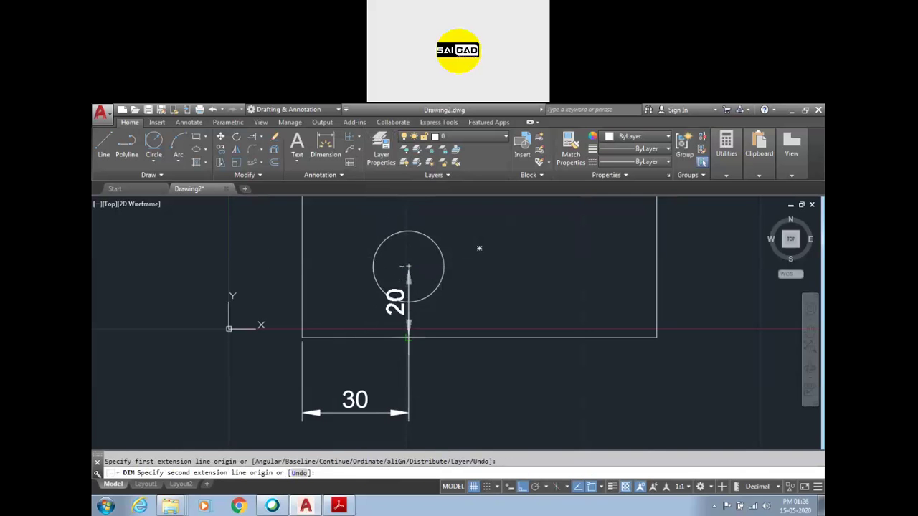
{"action": "left_click", "coordinate": [408, 336]}
{"action": "left_click", "coordinate": [494, 294]}
{"action": "scroll", "coordinate": [389, 326], "scroll_direction": "down", "scroll_amount": 2}
{"action": "key", "text": "Escape"}
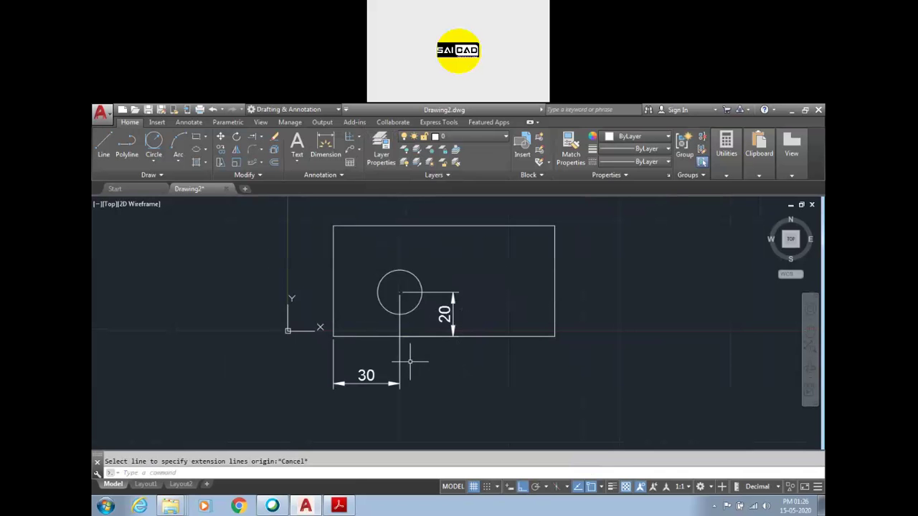
Delete the horizontal 30 and vertical 20 dimensions of the circle's position
{"action": "left_click", "coordinate": [420, 262]}
{"action": "left_click", "coordinate": [473, 286]}
{"action": "left_click", "coordinate": [492, 285]}
{"action": "left_click", "coordinate": [438, 330]}
{"action": "left_click", "coordinate": [419, 362]}
{"action": "left_click", "coordinate": [362, 383]}
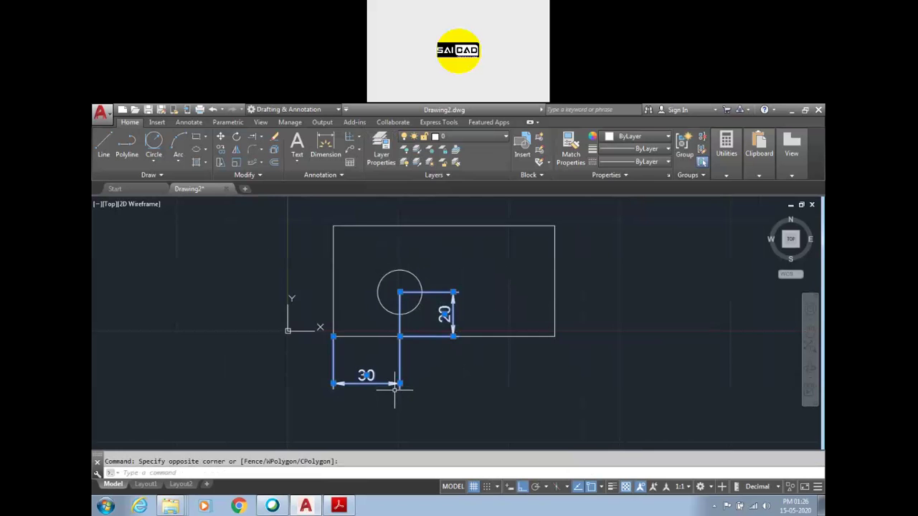
{"action": "key", "text": "Delete"}
Move the circle by its centre grip onto the rectangle's lower-left corner and clear the selection
{"action": "left_click", "coordinate": [438, 277]}
{"action": "left_click", "coordinate": [409, 301]}
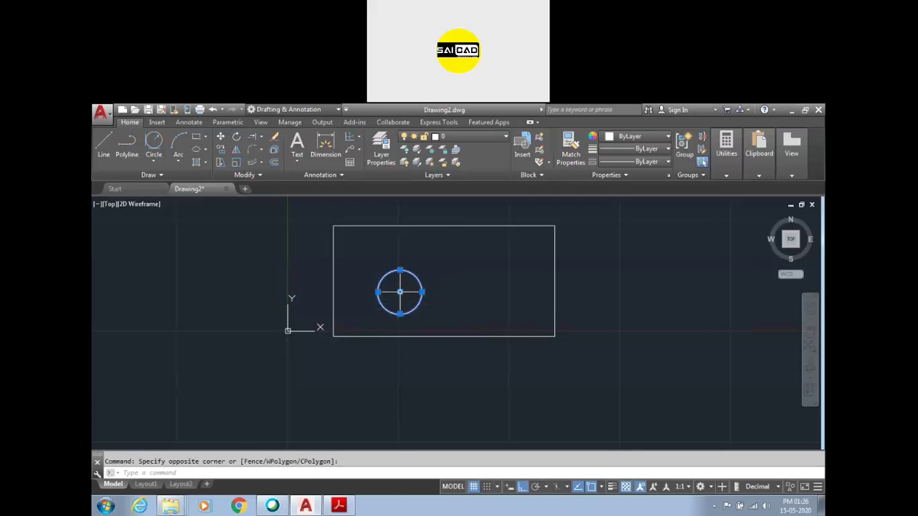
{"action": "left_click", "coordinate": [399, 292]}
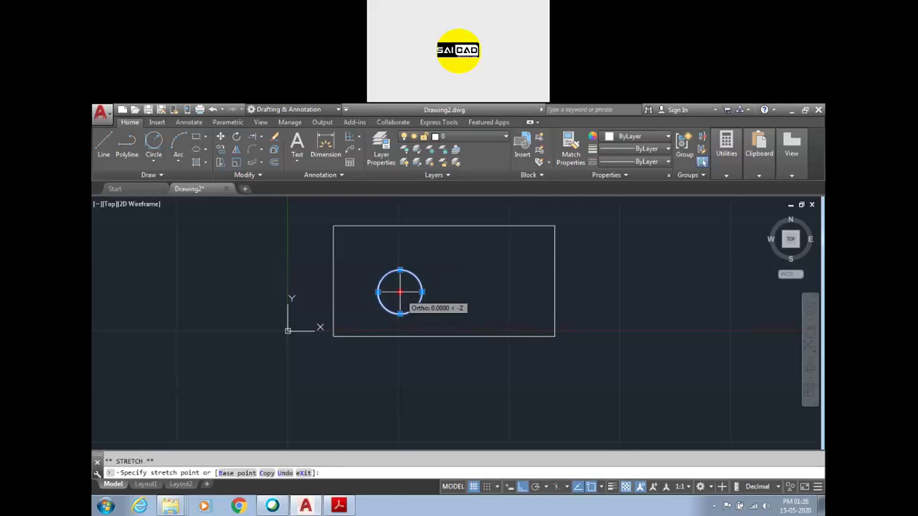
{"action": "left_click", "coordinate": [333, 335]}
{"action": "key", "text": "Escape"}
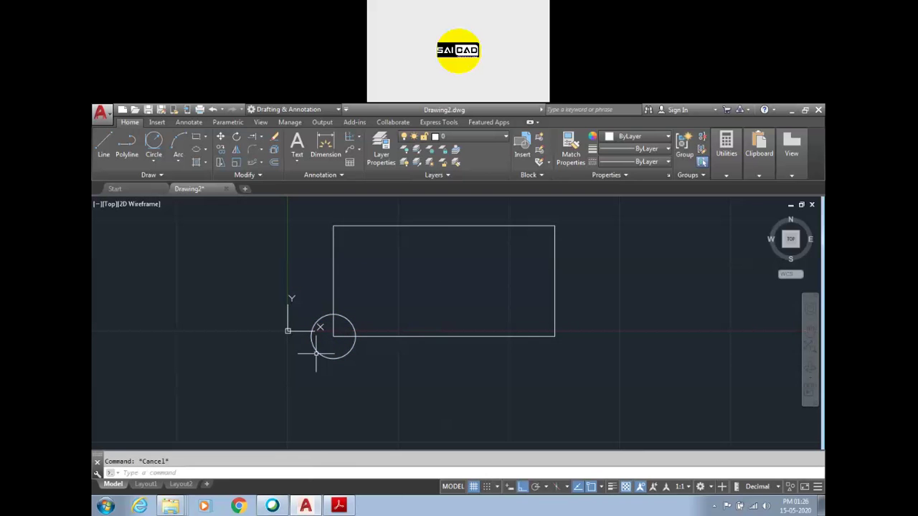
{"action": "scroll", "coordinate": [334, 335], "scroll_direction": "down", "scroll_amount": 2}
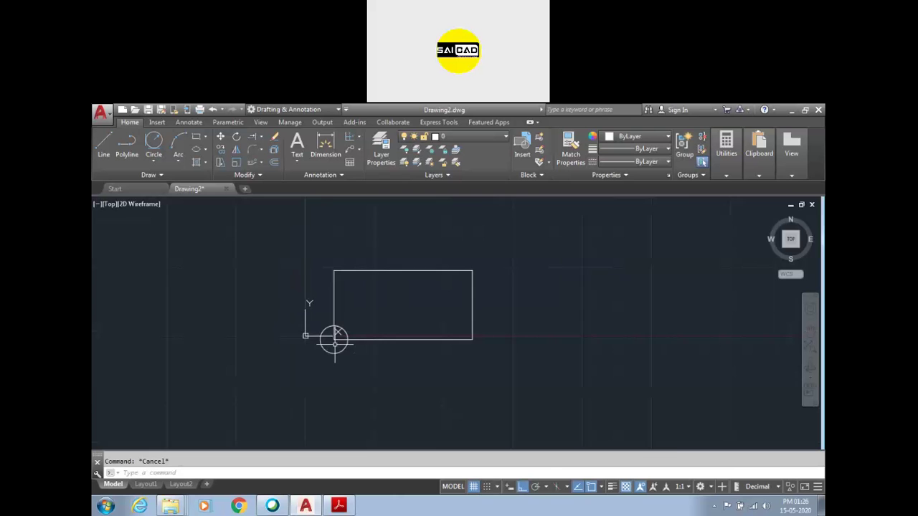
{"action": "scroll", "coordinate": [315, 326], "scroll_direction": "up", "scroll_amount": 4}
{"action": "scroll", "coordinate": [322, 324], "scroll_direction": "down", "scroll_amount": 4}
{"action": "scroll", "coordinate": [326, 339], "scroll_direction": "up", "scroll_amount": 2}
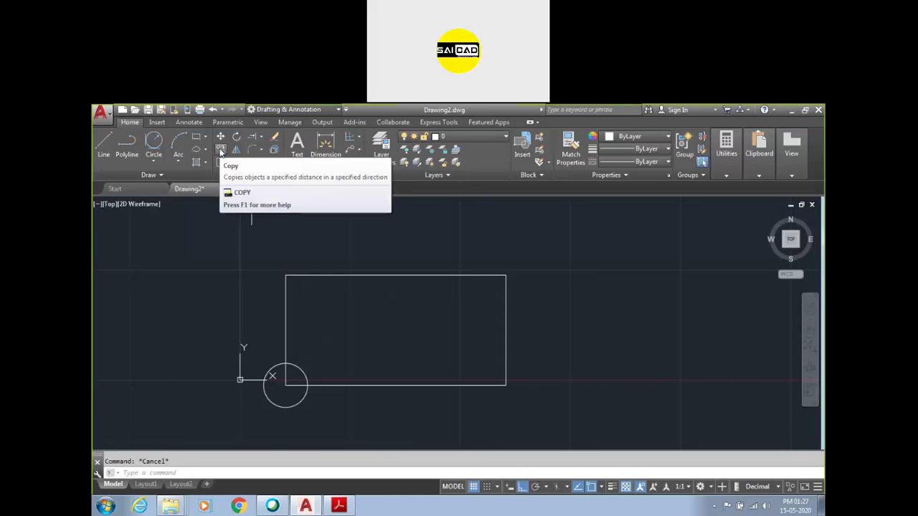
{"action": "key", "text": "Return"}
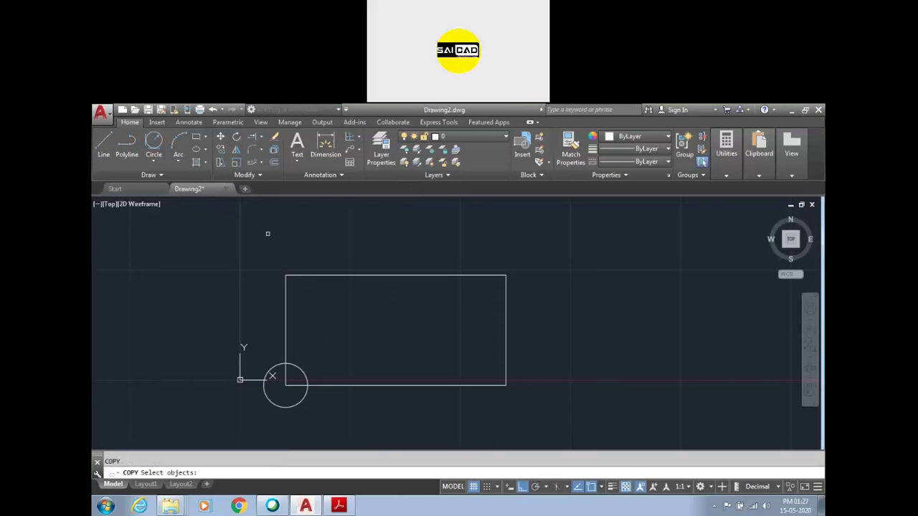
{"action": "left_click", "coordinate": [350, 437]}
{"action": "left_click", "coordinate": [245, 361]}
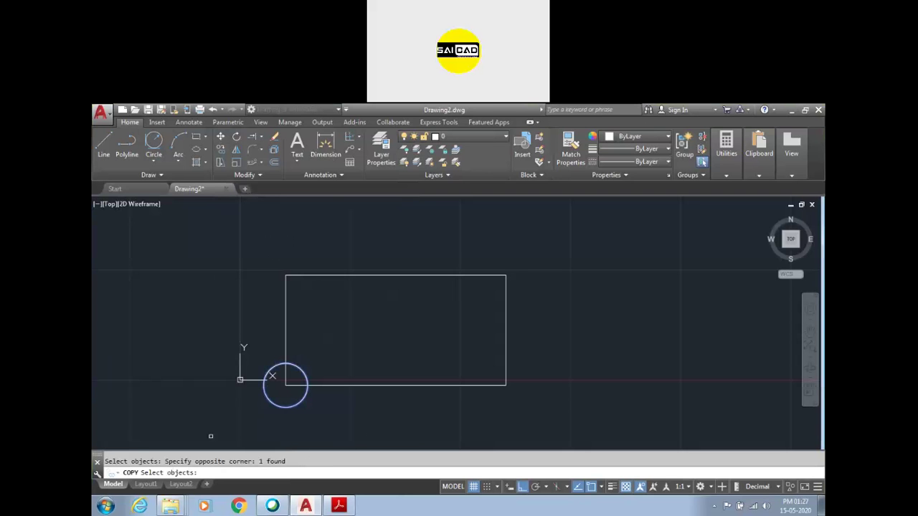
{"action": "key", "text": "Return"}
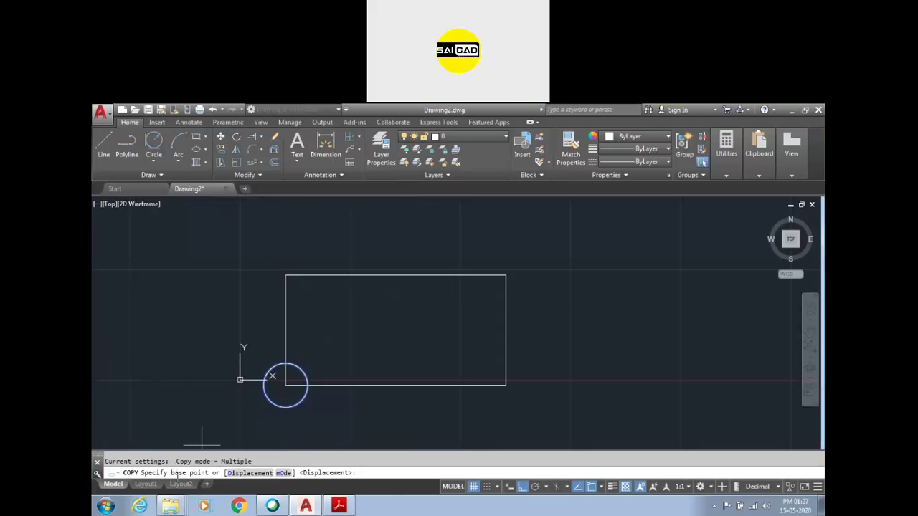
{"action": "key", "text": "Escape"}
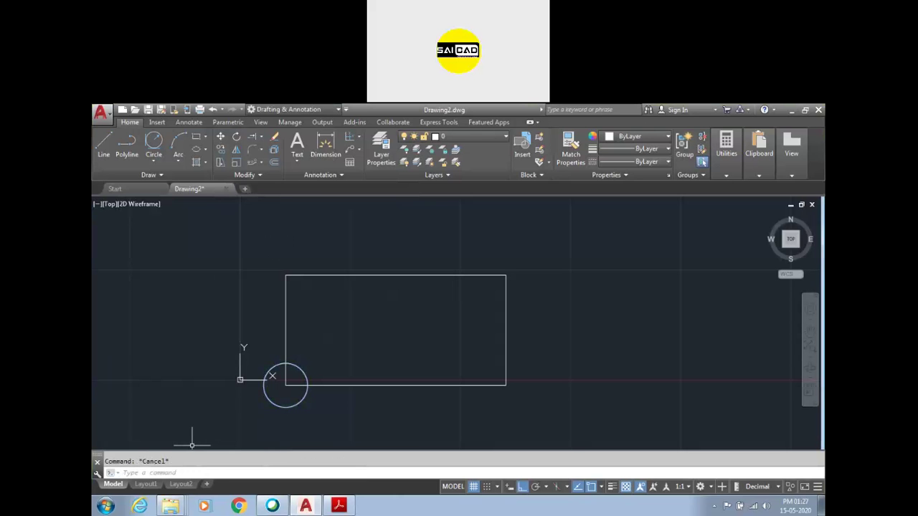
Copy the circle by its centre onto the rectangle's other three corners, end the command and undo the copies
{"action": "left_click", "coordinate": [321, 432]}
{"action": "left_click", "coordinate": [280, 400]}
{"action": "type", "text": "co"}
{"action": "key", "text": "Return"}
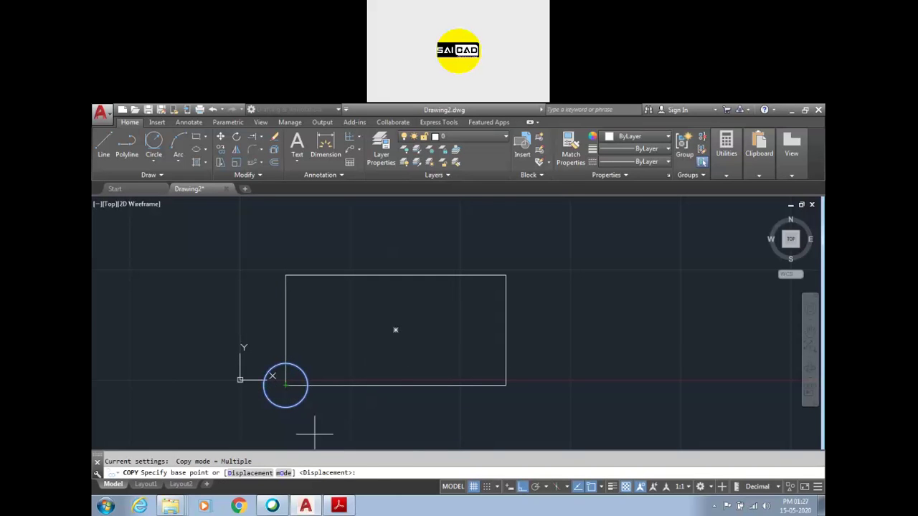
{"action": "left_click", "coordinate": [285, 385]}
{"action": "left_click", "coordinate": [505, 385]}
{"action": "left_click", "coordinate": [506, 275]}
{"action": "left_click", "coordinate": [285, 274]}
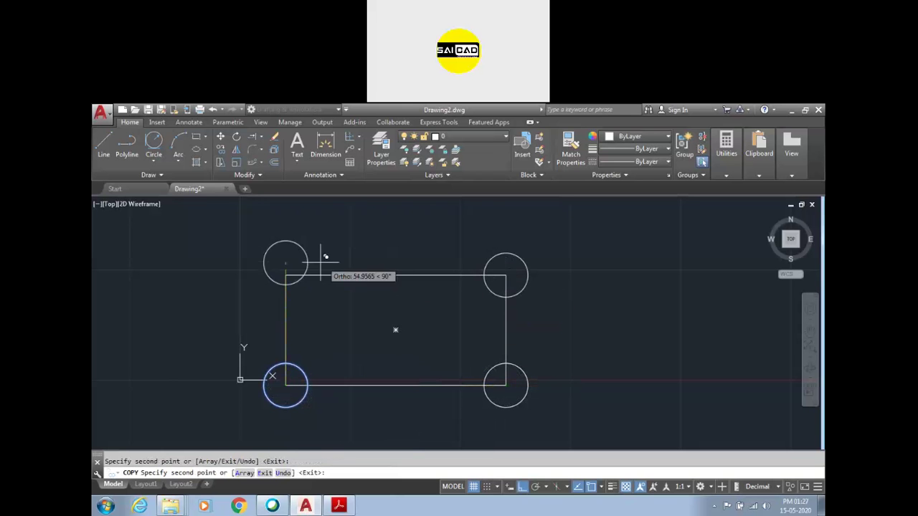
{"action": "key", "text": "Escape"}
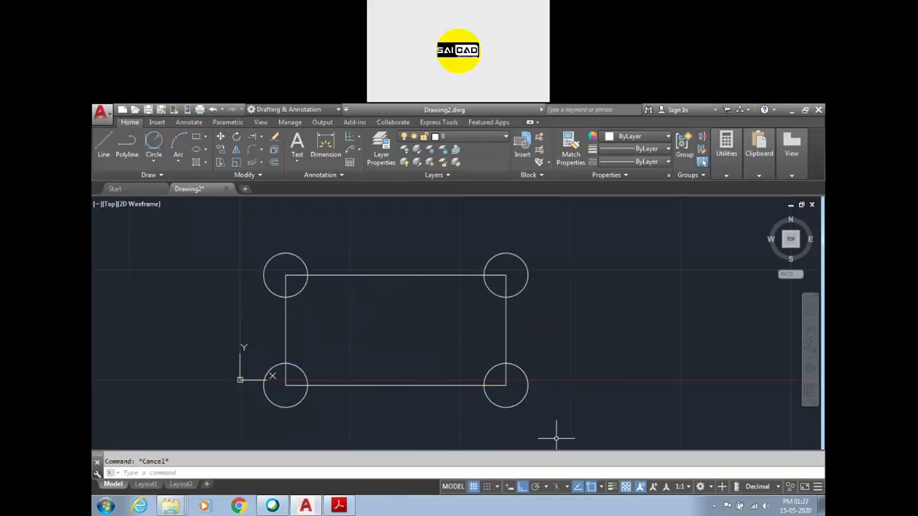
{"action": "key", "text": "ctrl+z"}
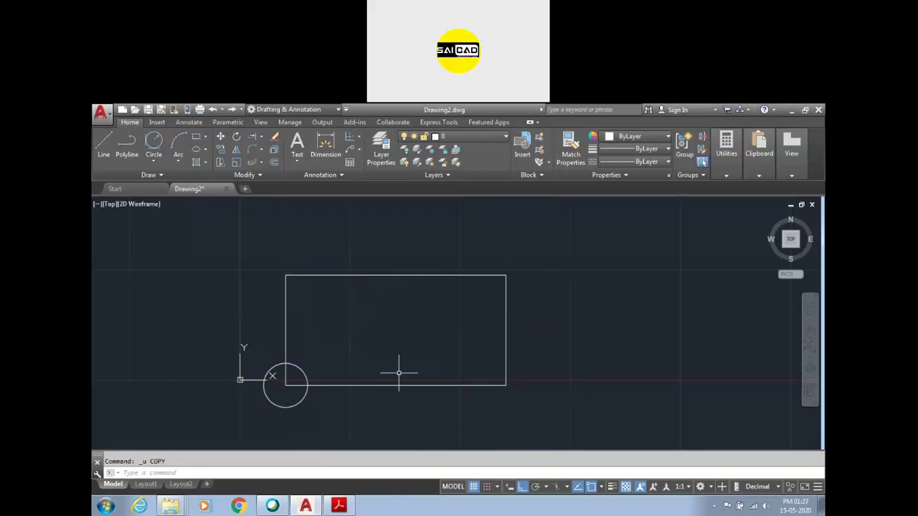
Copy the lower-left circle by its centre at distances of 100 to the right and 50 straight up
{"action": "left_click", "coordinate": [305, 377]}
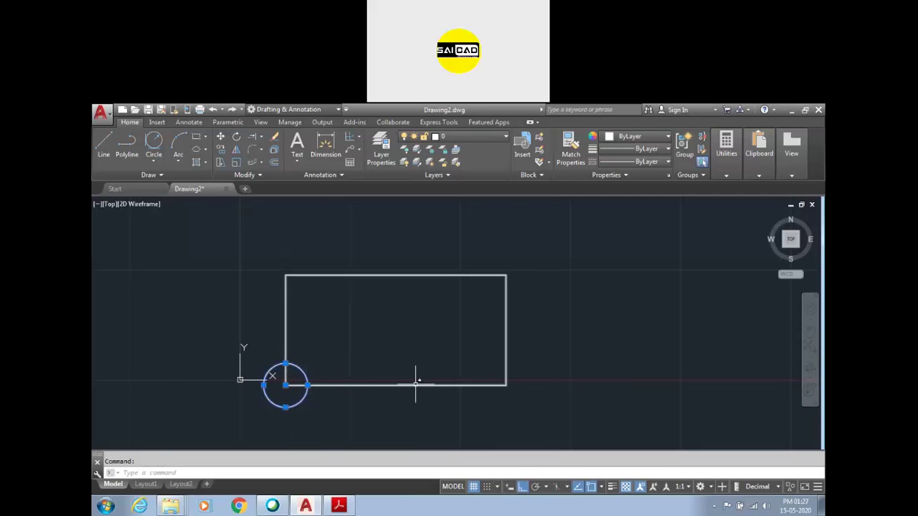
{"action": "type", "text": "co"}
{"action": "key", "text": "Return"}
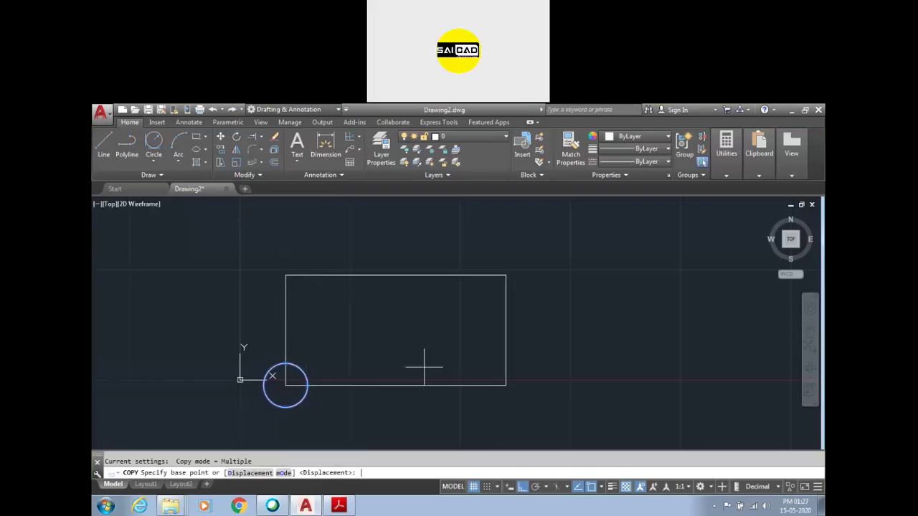
{"action": "left_click", "coordinate": [286, 385]}
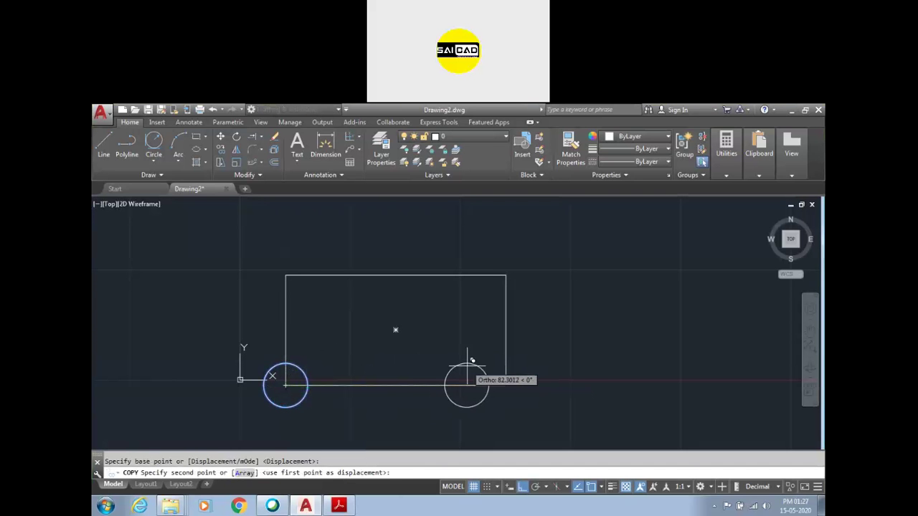
{"action": "key", "text": "Return"}
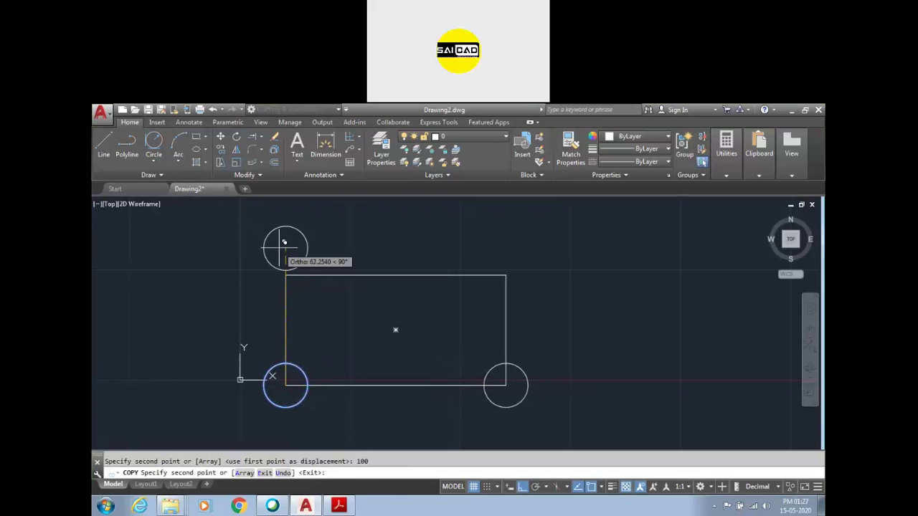
{"action": "type", "text": "50"}
{"action": "key", "text": "Return"}
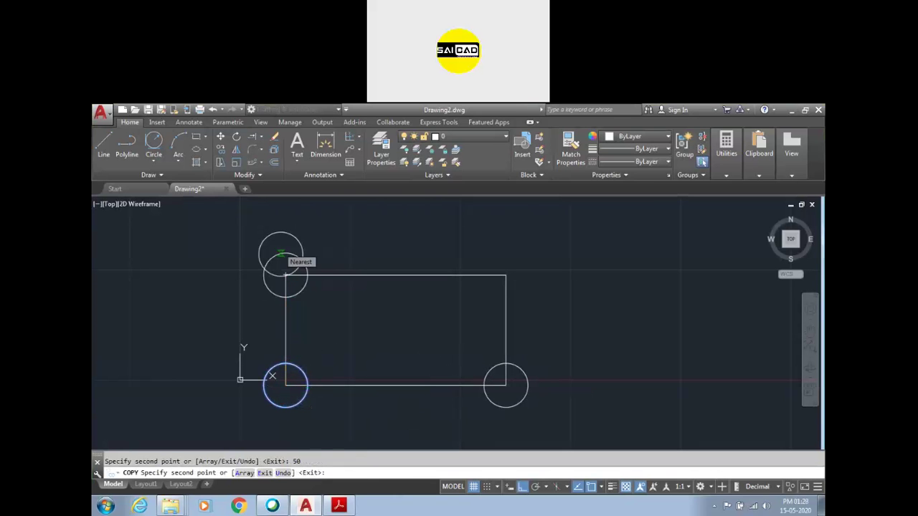
{"action": "key", "text": "Escape"}
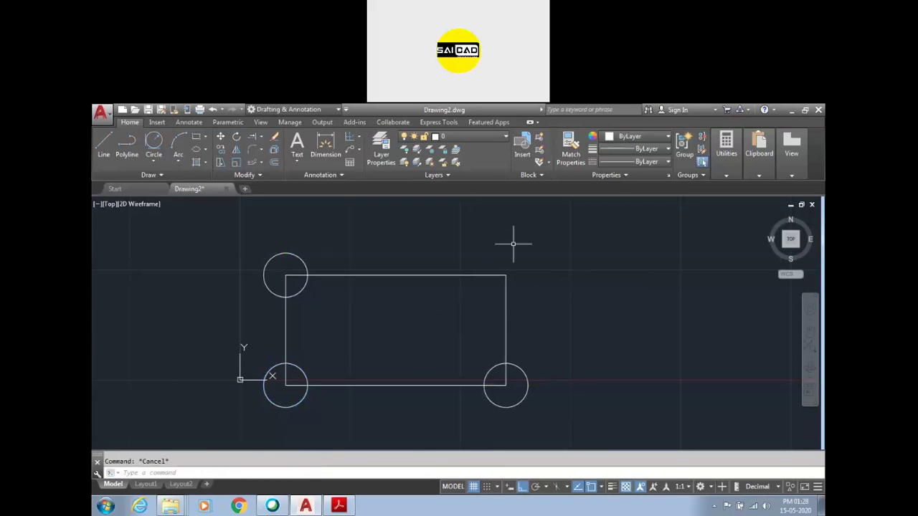
Copy the lower-left circle onto the rectangle's upper-right corner using tracking (tk) from its centre, 50 up and 100 right
{"action": "left_click", "coordinate": [324, 348]}
{"action": "left_click", "coordinate": [304, 375]}
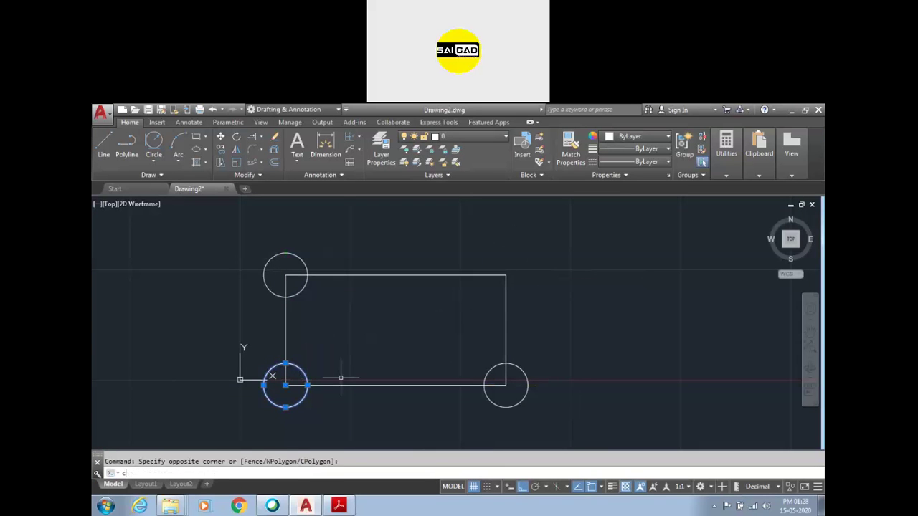
{"action": "type", "text": "o"}
{"action": "key", "text": "Return"}
{"action": "left_click", "coordinate": [286, 384]}
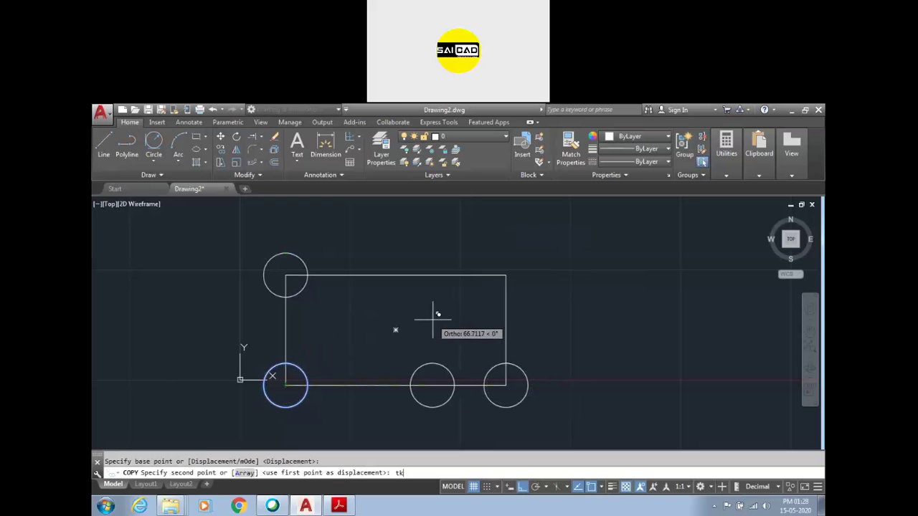
{"action": "key", "text": "Return"}
{"action": "left_click", "coordinate": [285, 385]}
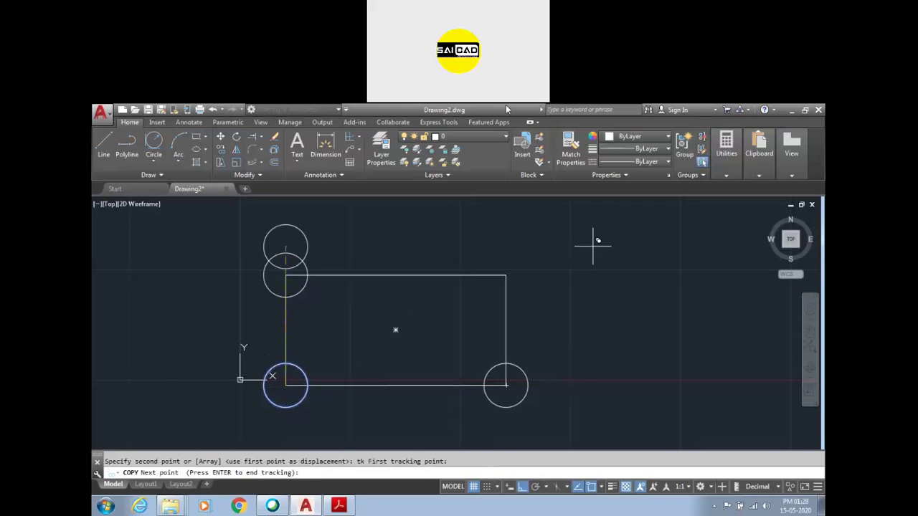
{"action": "type", "text": "50"}
{"action": "key", "text": "Return"}
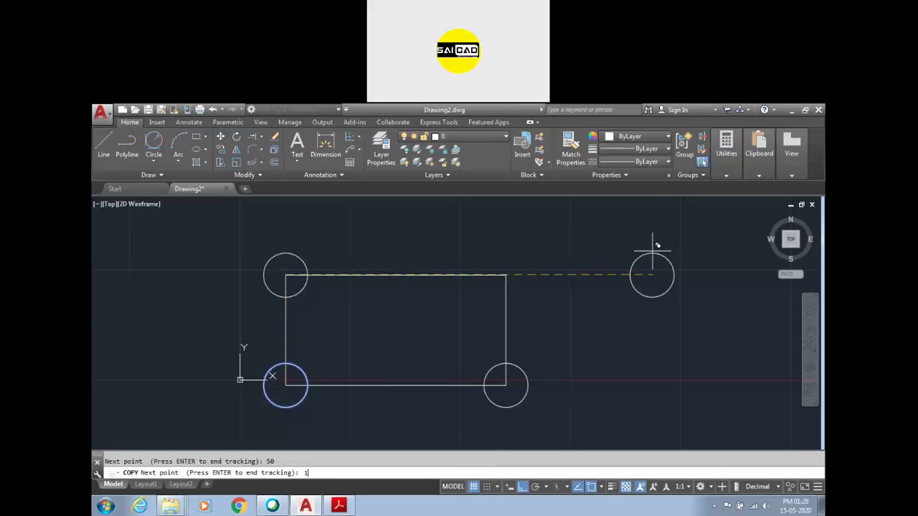
{"action": "key", "text": "Return"}
{"action": "key", "text": "Escape"}
{"action": "left_click", "coordinate": [573, 259]}
{"action": "left_click", "coordinate": [531, 279]}
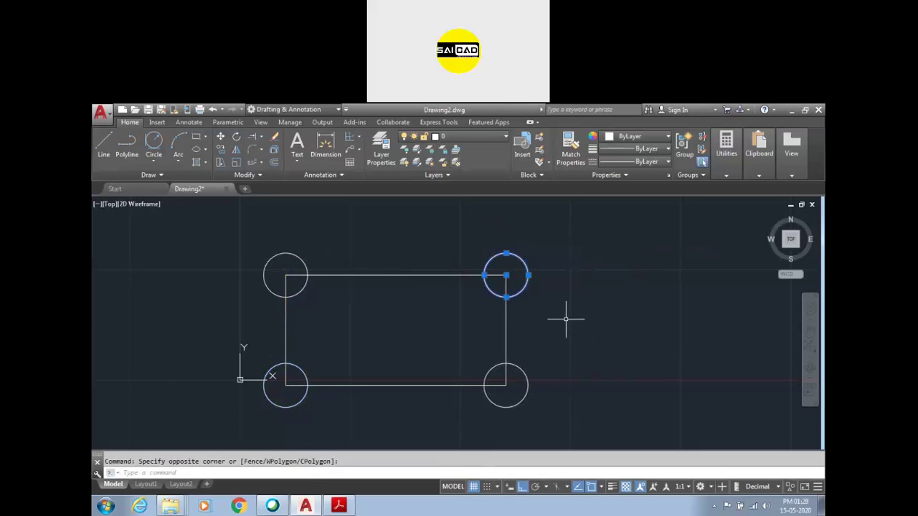
{"action": "key", "text": "Escape"}
{"action": "scroll", "coordinate": [472, 312], "scroll_direction": "down", "scroll_amount": 2}
{"action": "scroll", "coordinate": [439, 324], "scroll_direction": "up", "scroll_amount": 2}
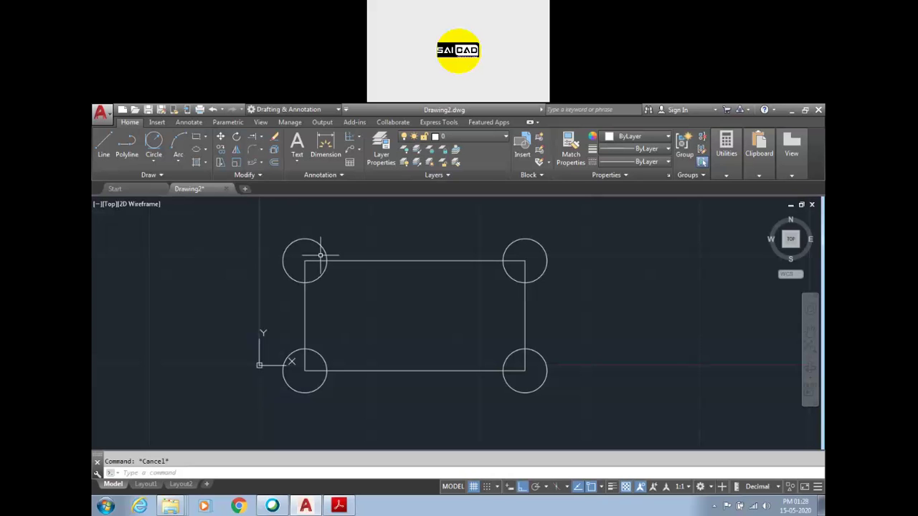
{"action": "scroll", "coordinate": [329, 319], "scroll_direction": "down", "scroll_amount": 2}
{"action": "scroll", "coordinate": [421, 327], "scroll_direction": "up", "scroll_amount": 2}
{"action": "scroll", "coordinate": [352, 375], "scroll_direction": "down", "scroll_amount": 2}
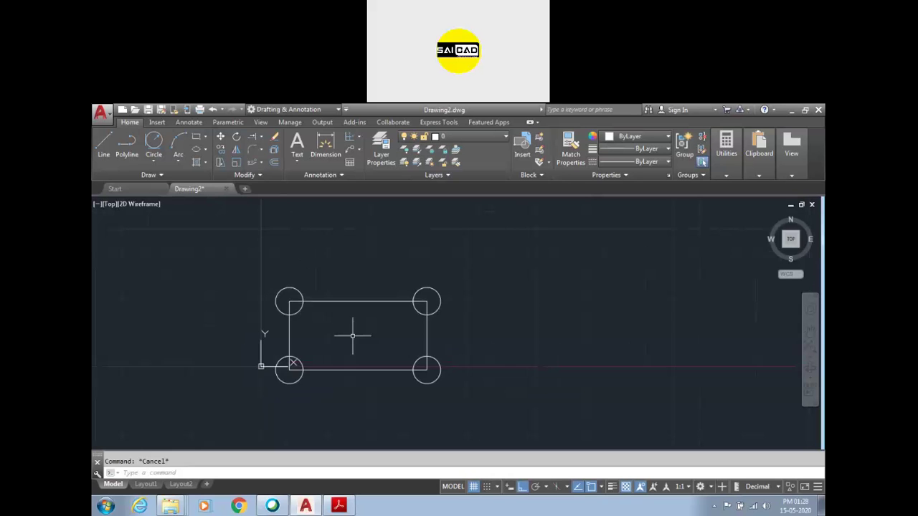
{"action": "scroll", "coordinate": [370, 326], "scroll_direction": "up", "scroll_amount": 2}
{"action": "left_click", "coordinate": [572, 107]}
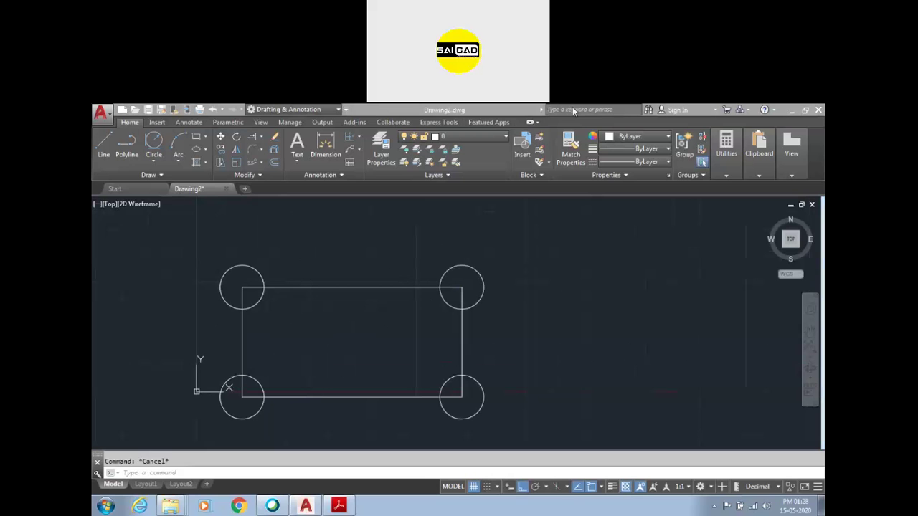
Delete the three copied circles, keeping only the circle at the rectangle's lower-left corner
{"action": "left_click", "coordinate": [388, 354]}
{"action": "left_click", "coordinate": [506, 386]}
{"action": "left_click", "coordinate": [480, 412]}
{"action": "left_click", "coordinate": [517, 302]}
{"action": "key", "text": "Escape"}
{"action": "left_click", "coordinate": [510, 268]}
{"action": "left_click", "coordinate": [472, 424]}
{"action": "key", "text": "Delete"}
{"action": "left_click", "coordinate": [210, 232]}
{"action": "left_click", "coordinate": [220, 308]}
{"action": "key", "text": "Delete"}
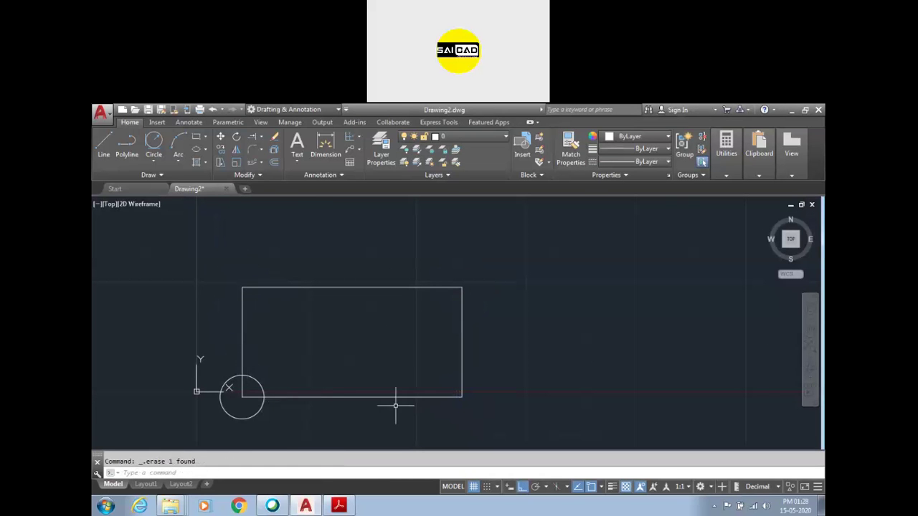
Copy the circle from its centre as an array of 5 items spaced 25 along the rectangle's bottom edge, and undo it
{"action": "left_click", "coordinate": [263, 395]}
{"action": "key", "text": "Return"}
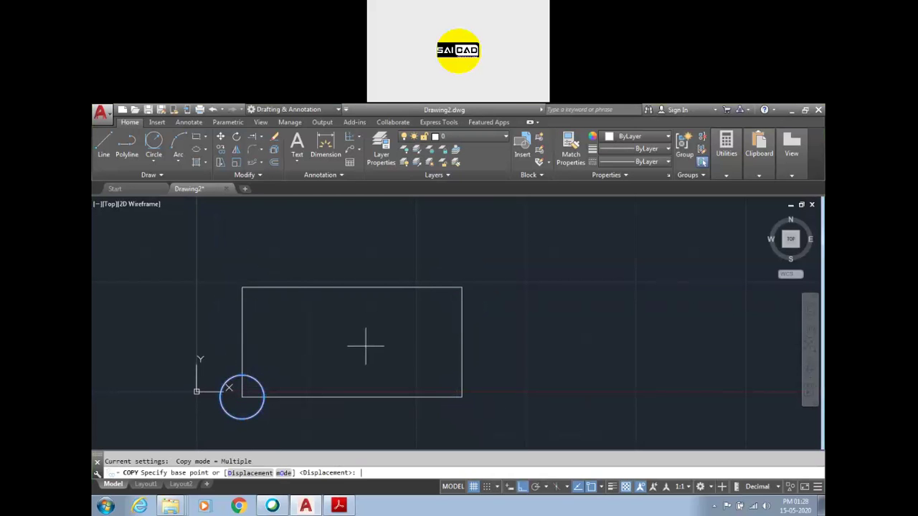
{"action": "left_click", "coordinate": [248, 391]}
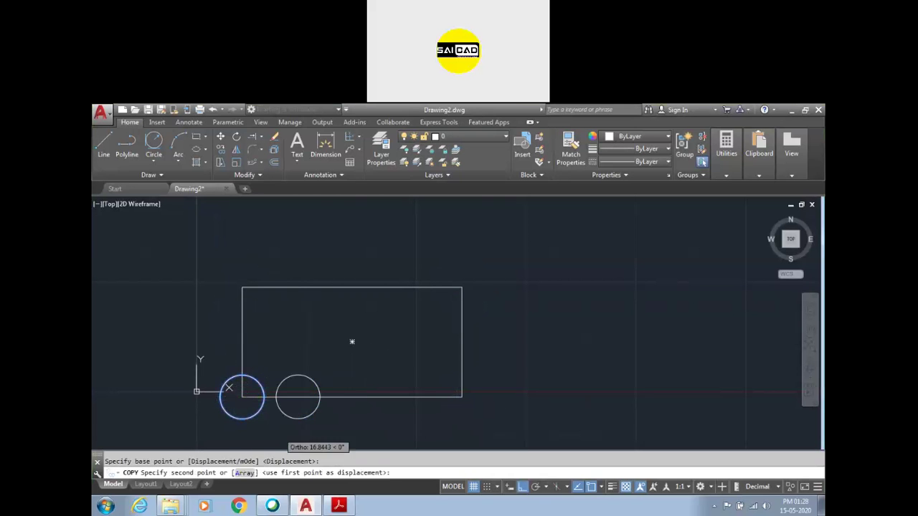
{"action": "left_click", "coordinate": [244, 474]}
{"action": "type", "text": "5"}
{"action": "key", "text": "Return"}
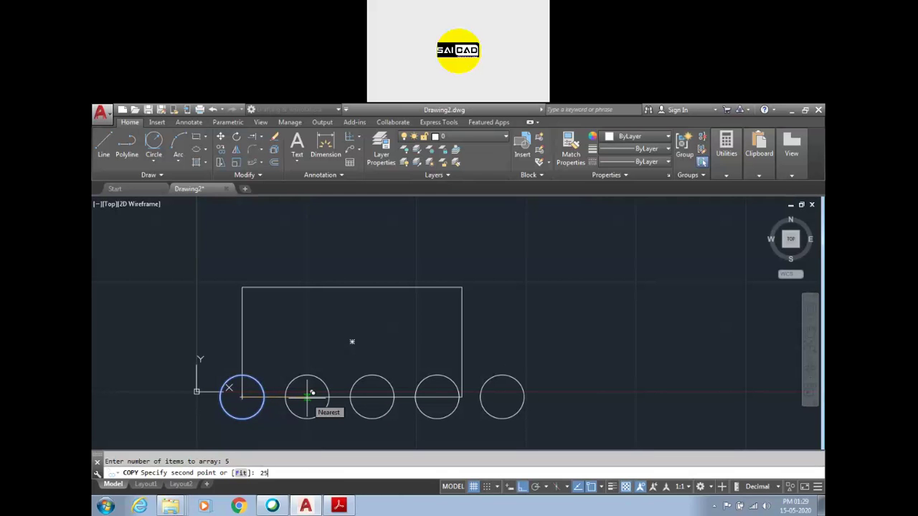
{"action": "key", "text": "Return"}
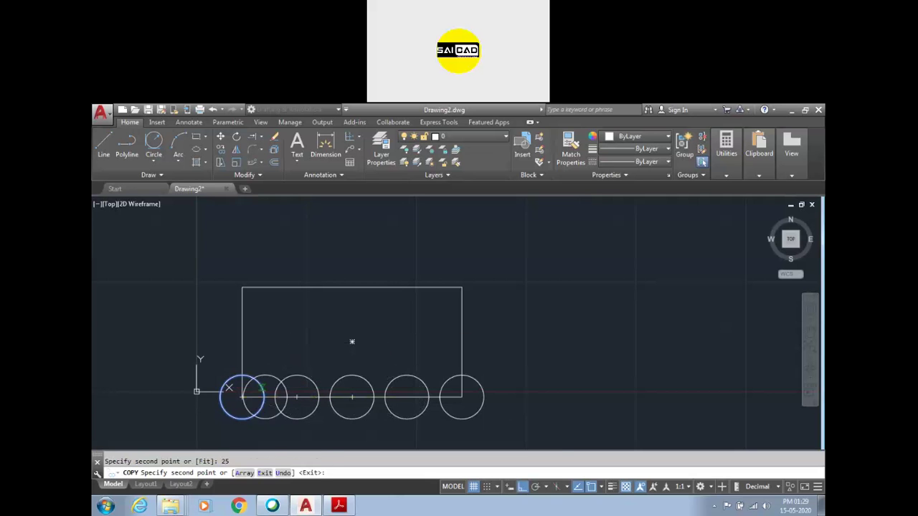
{"action": "key", "text": "Escape"}
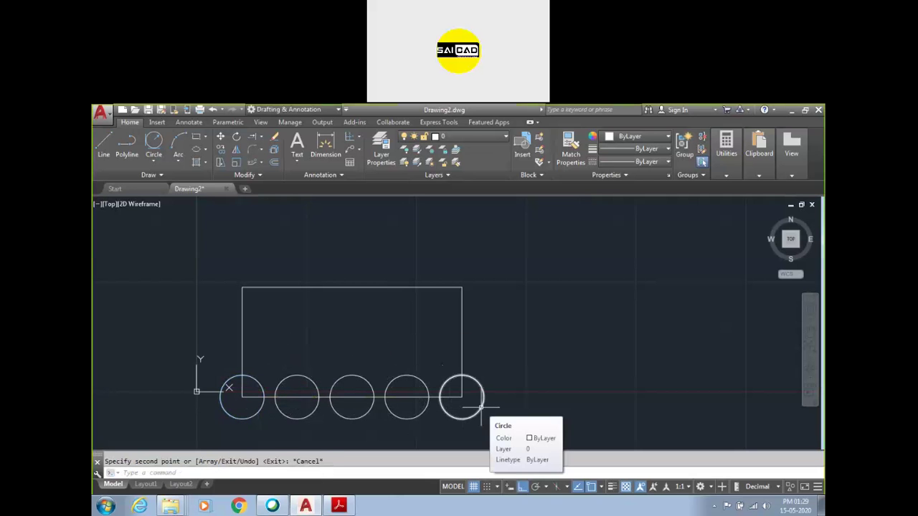
{"action": "key", "text": "ctrl+z"}
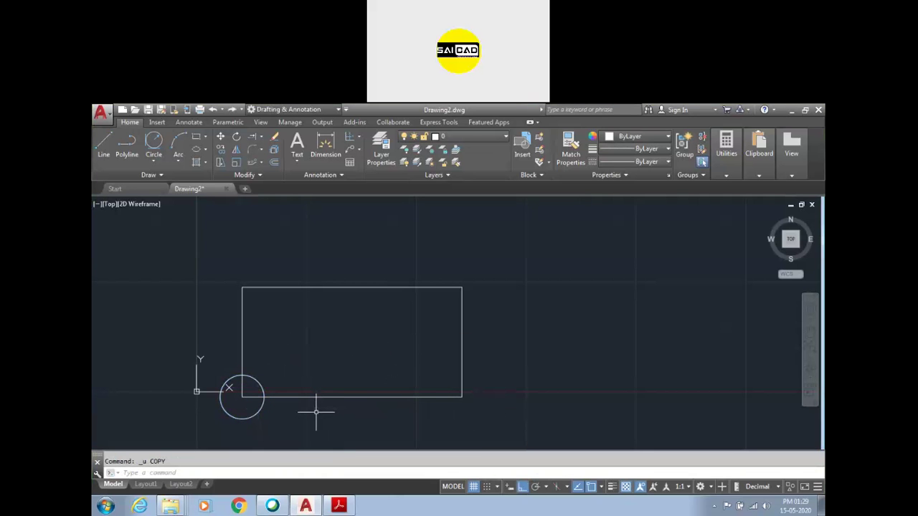
Restore the undone 5-item circle array along the rectangle's bottom edge
{"action": "key", "text": "ctrl+y"}
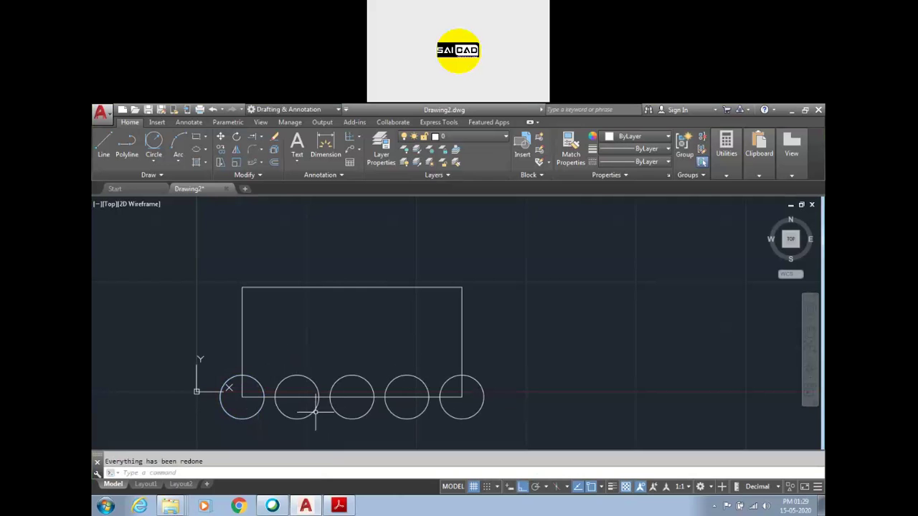
Copy the row of five circles from the leftmost circle's centre as a 3-item array fitted up to the rectangle's upper-left corner
{"action": "left_click", "coordinate": [213, 367]}
{"action": "left_click", "coordinate": [506, 420]}
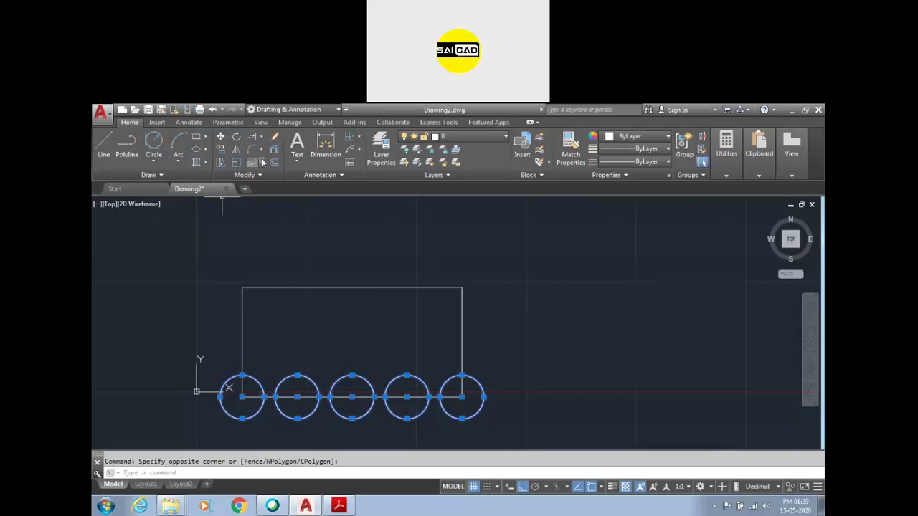
{"action": "left_click", "coordinate": [233, 149]}
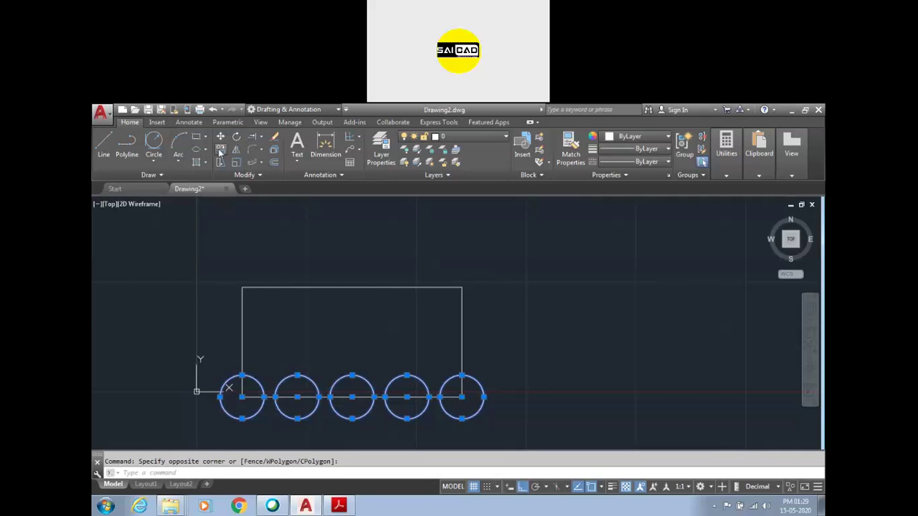
{"action": "left_click", "coordinate": [242, 396]}
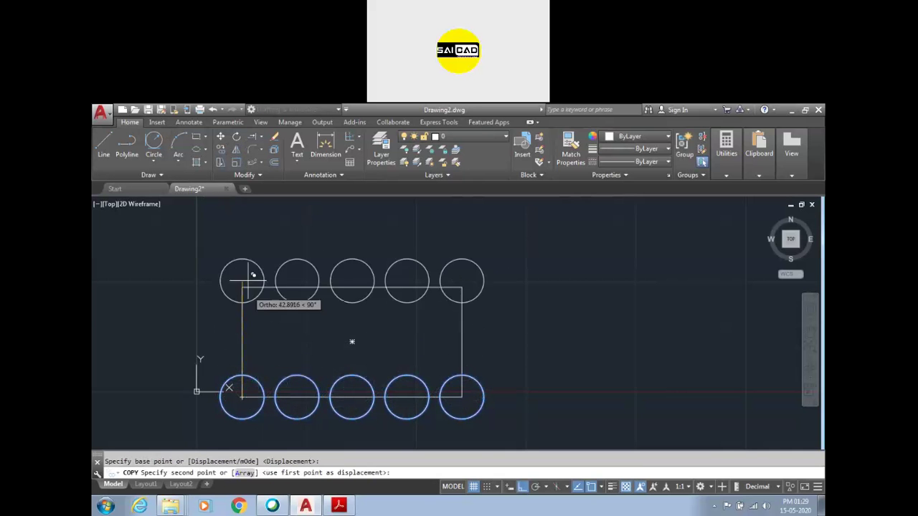
{"action": "left_click", "coordinate": [243, 474]}
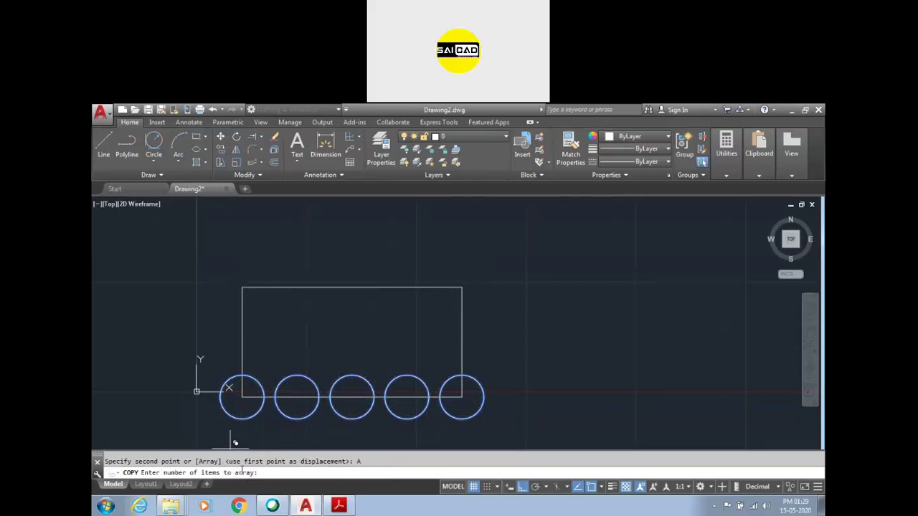
{"action": "type", "text": "3"}
{"action": "key", "text": "Return"}
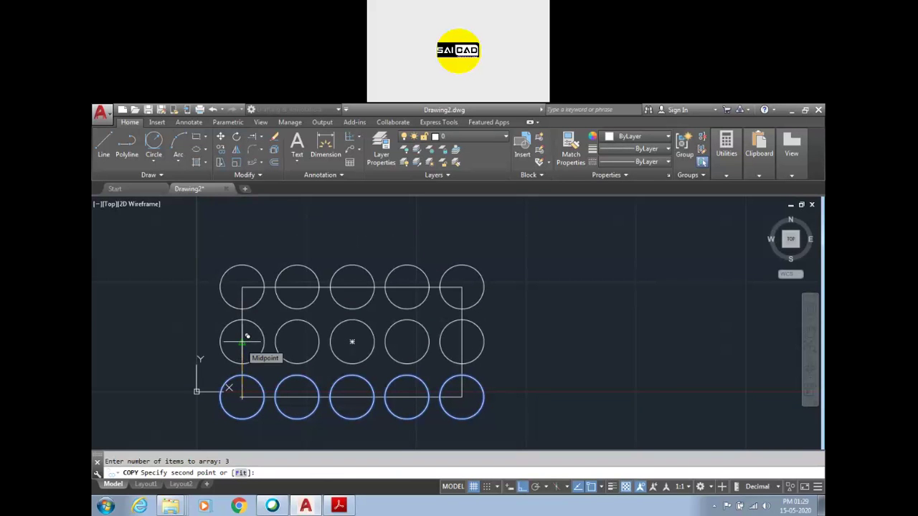
{"action": "left_click", "coordinate": [241, 473]}
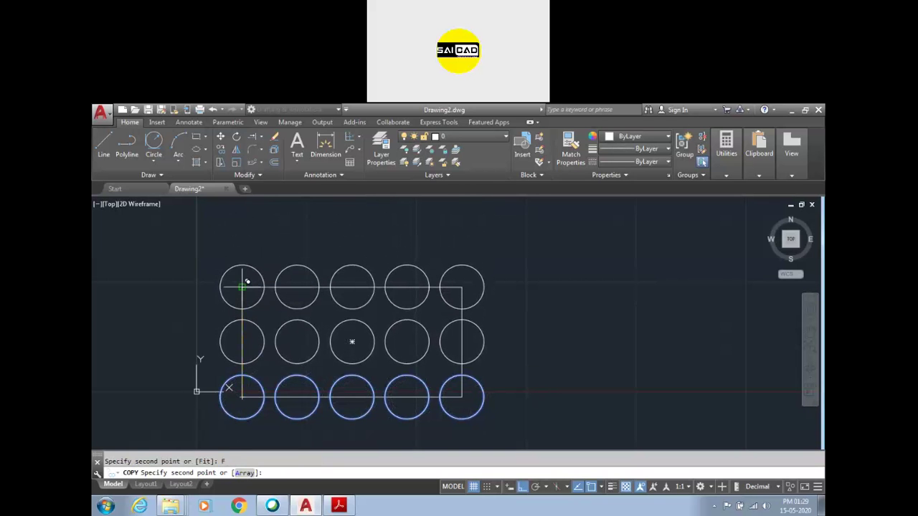
{"action": "key", "text": "Escape"}
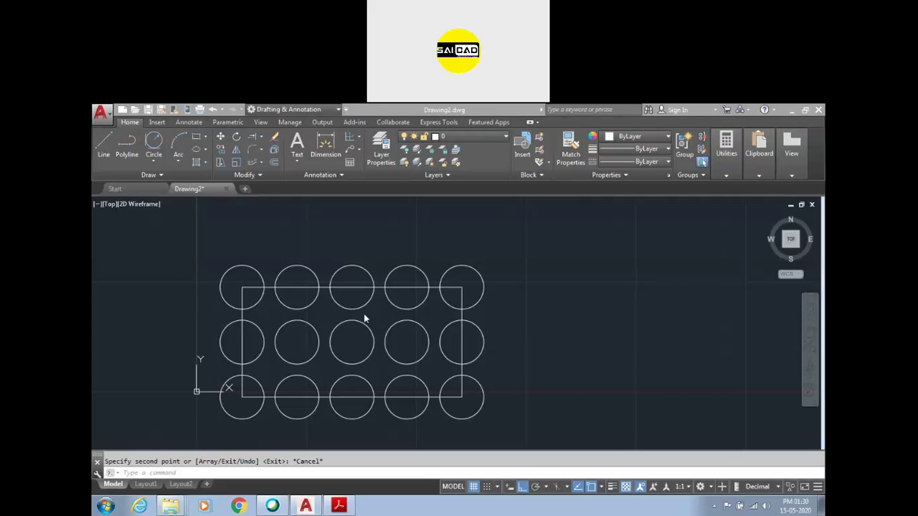
Undo the upward array copy of the circle row
{"action": "scroll", "coordinate": [281, 312], "scroll_direction": "down", "scroll_amount": 3}
{"action": "scroll", "coordinate": [308, 340], "scroll_direction": "up", "scroll_amount": 1}
{"action": "scroll", "coordinate": [287, 312], "scroll_direction": "down", "scroll_amount": 2}
{"action": "scroll", "coordinate": [287, 312], "scroll_direction": "up", "scroll_amount": 2}
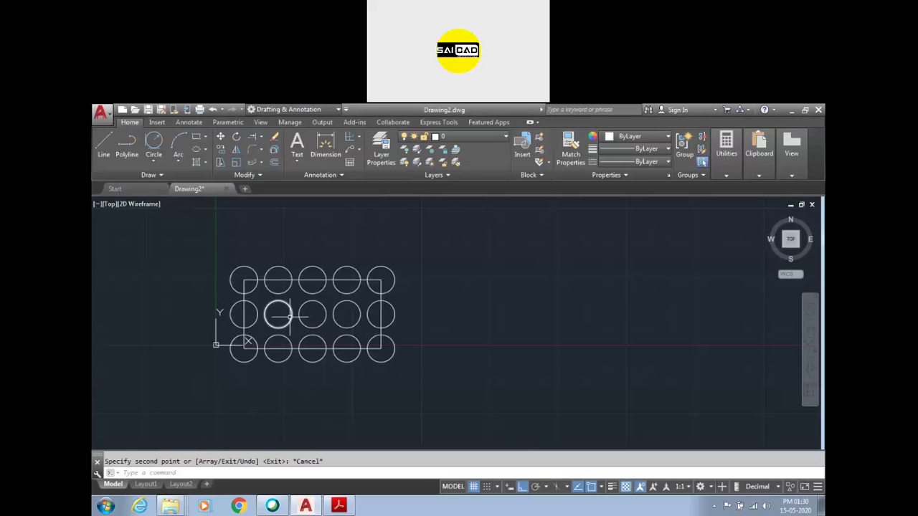
{"action": "key", "text": "Escape"}
{"action": "key", "text": "ctrl+z"}
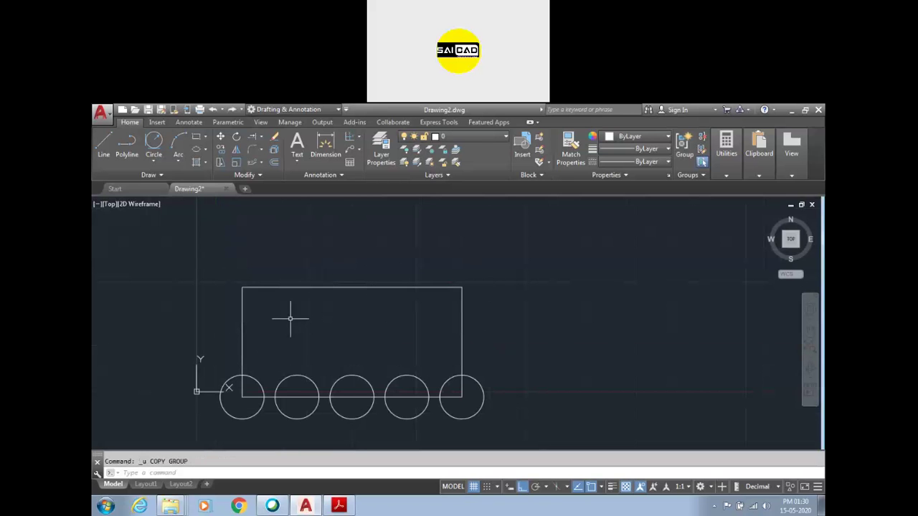
Copy the five circles from the leftmost centre as an array of 3 items, fitted straight up within a total distance of 50
{"action": "scroll", "coordinate": [348, 354], "scroll_direction": "down", "scroll_amount": 2}
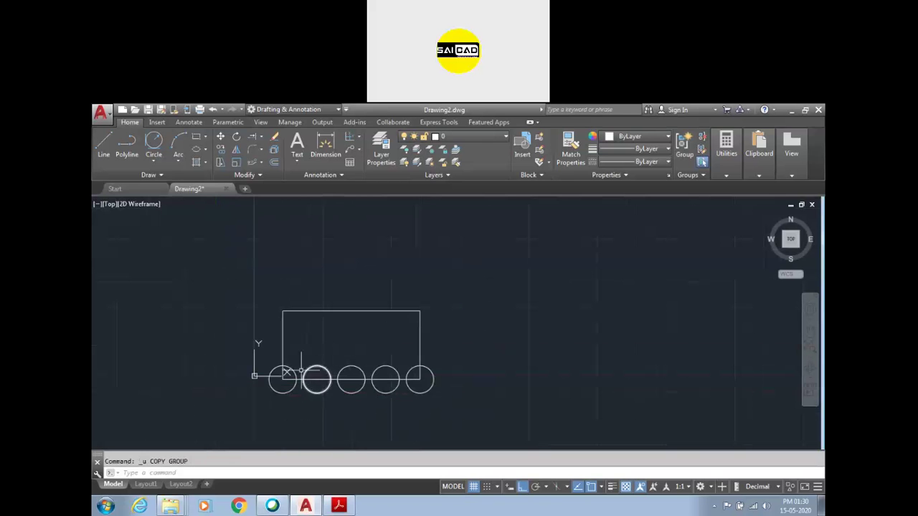
{"action": "scroll", "coordinate": [311, 390], "scroll_direction": "up", "scroll_amount": 3}
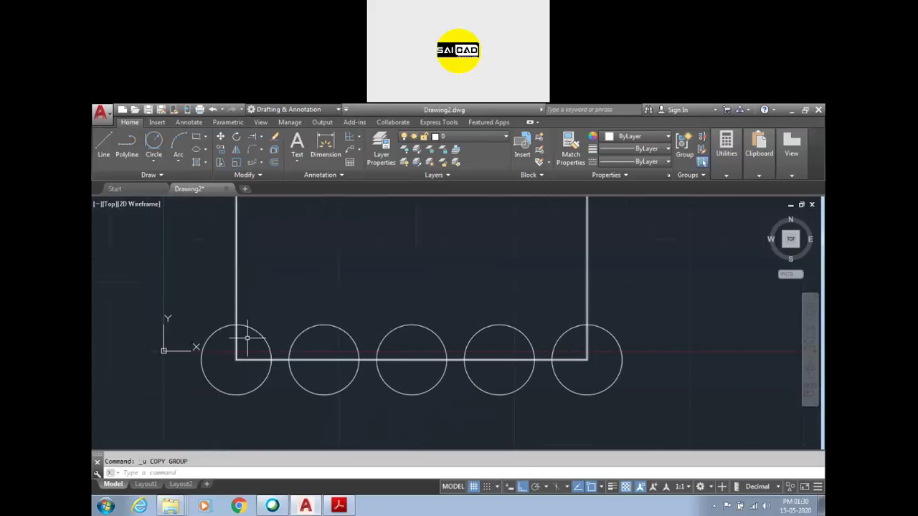
{"action": "scroll", "coordinate": [310, 349], "scroll_direction": "down", "scroll_amount": 3}
{"action": "key", "text": "Escape"}
{"action": "scroll", "coordinate": [288, 351], "scroll_direction": "up", "scroll_amount": 3}
{"action": "left_click", "coordinate": [213, 300]}
{"action": "left_click", "coordinate": [682, 404]}
{"action": "scroll", "coordinate": [478, 398], "scroll_direction": "down", "scroll_amount": 2}
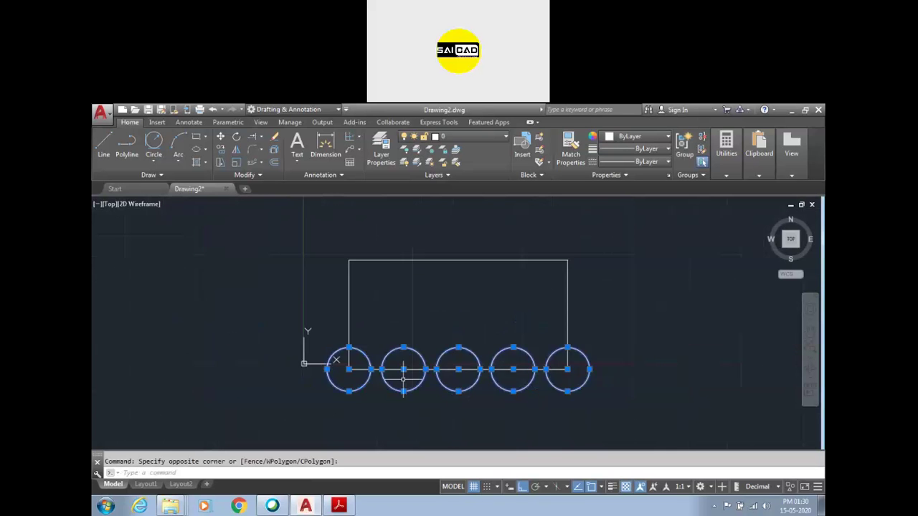
{"action": "type", "text": "co"}
{"action": "key", "text": "Return"}
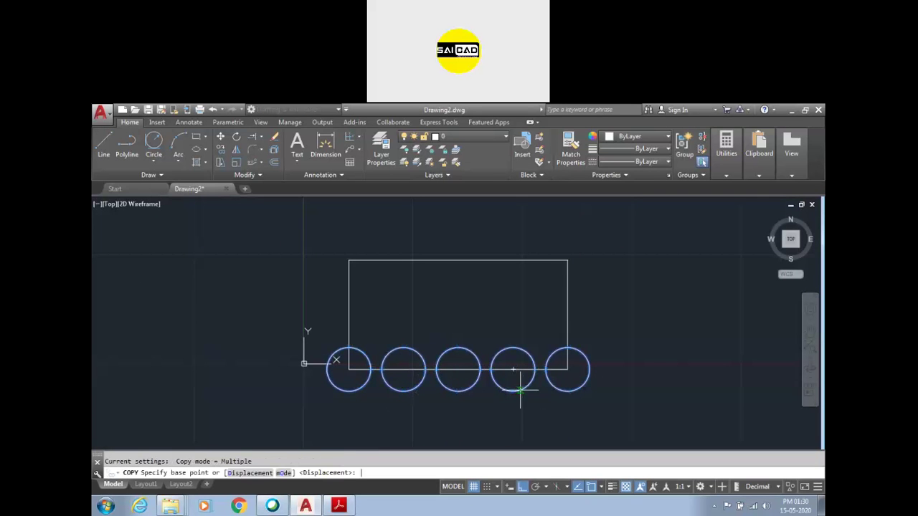
{"action": "left_click", "coordinate": [348, 369]}
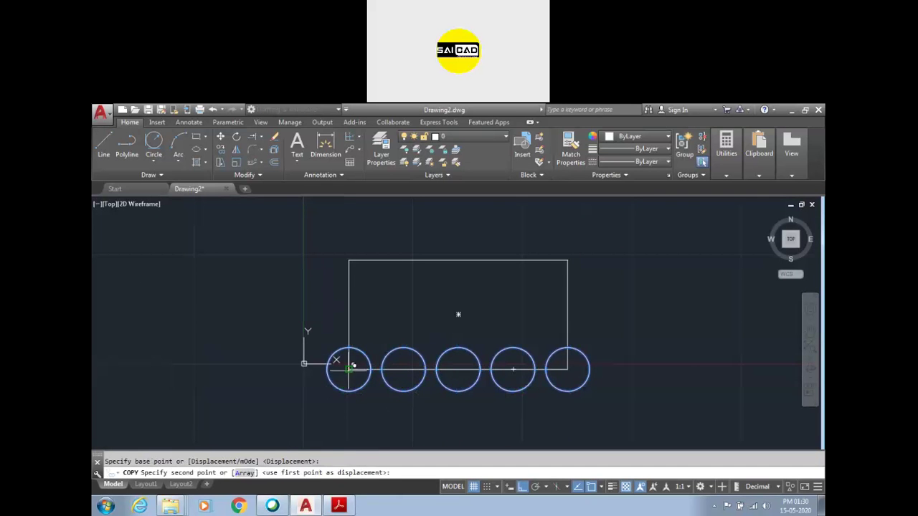
{"action": "left_click", "coordinate": [245, 473]}
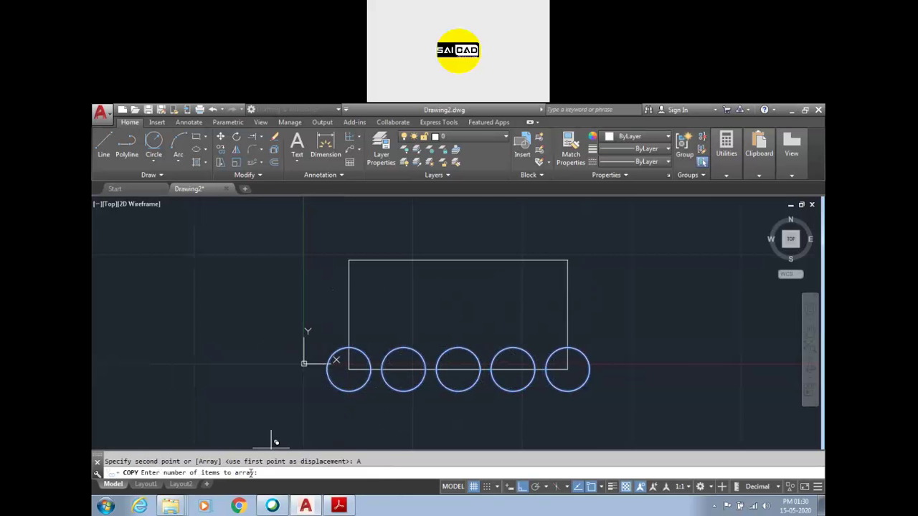
{"action": "key", "text": "Return"}
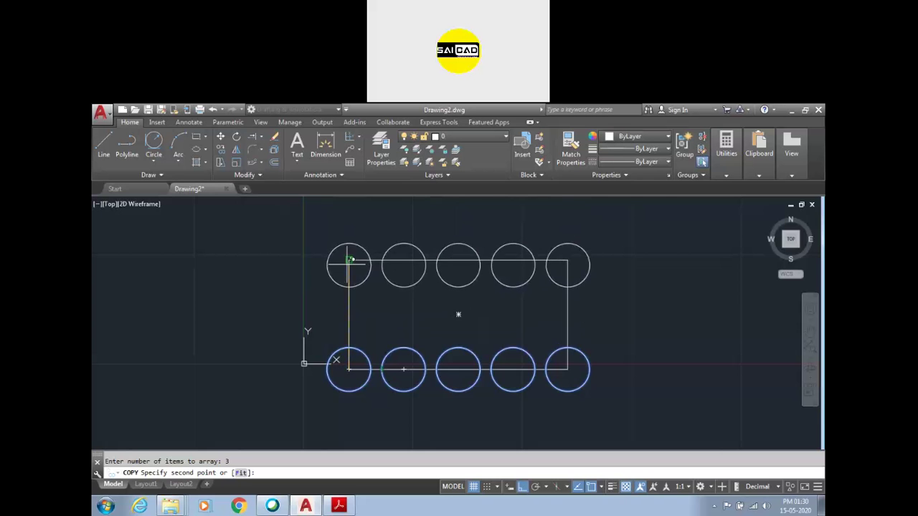
{"action": "scroll", "coordinate": [349, 308], "scroll_direction": "down", "scroll_amount": 2}
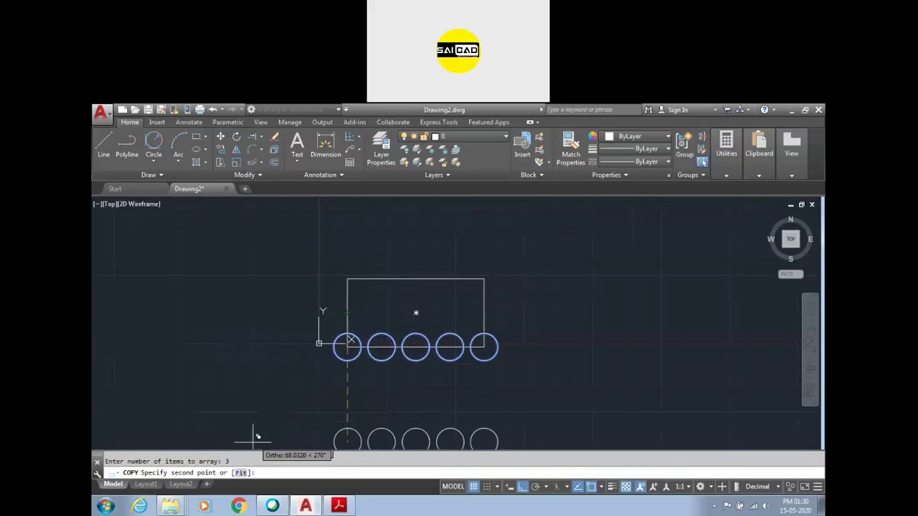
{"action": "left_click", "coordinate": [240, 473]}
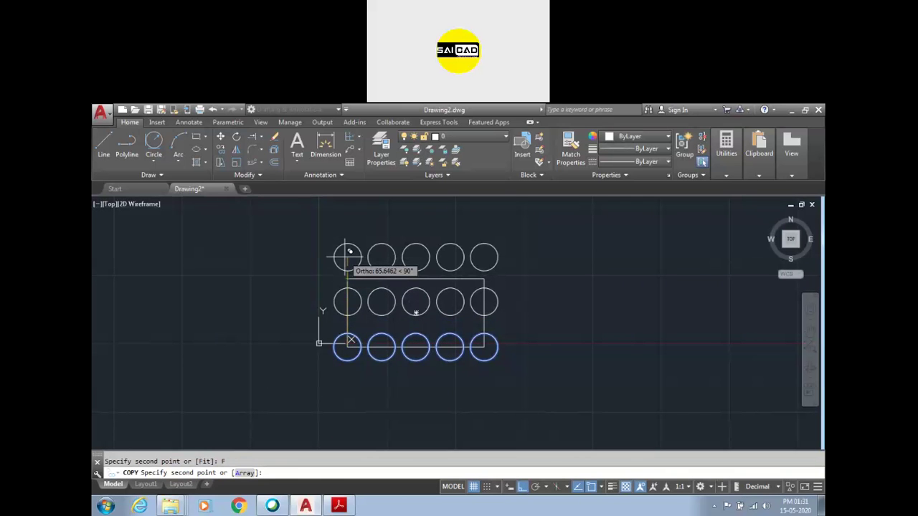
{"action": "key", "text": "Return"}
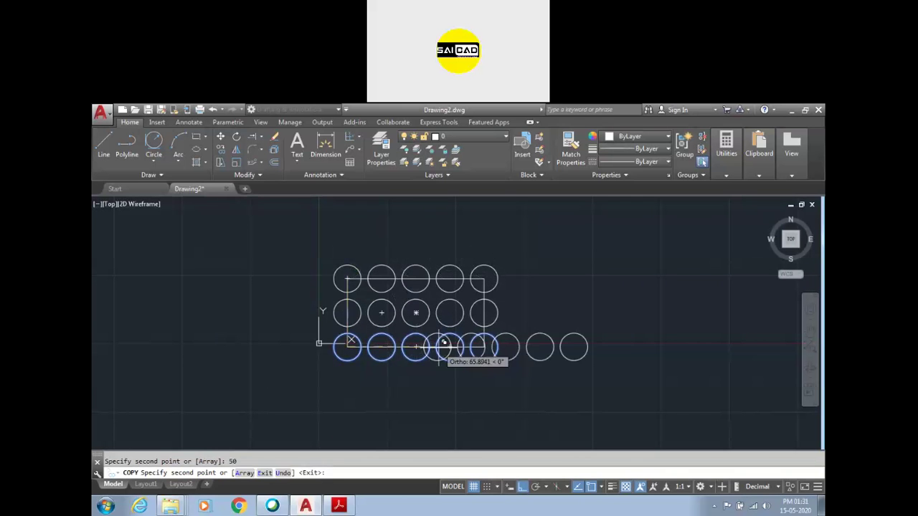
{"action": "key", "text": "Escape"}
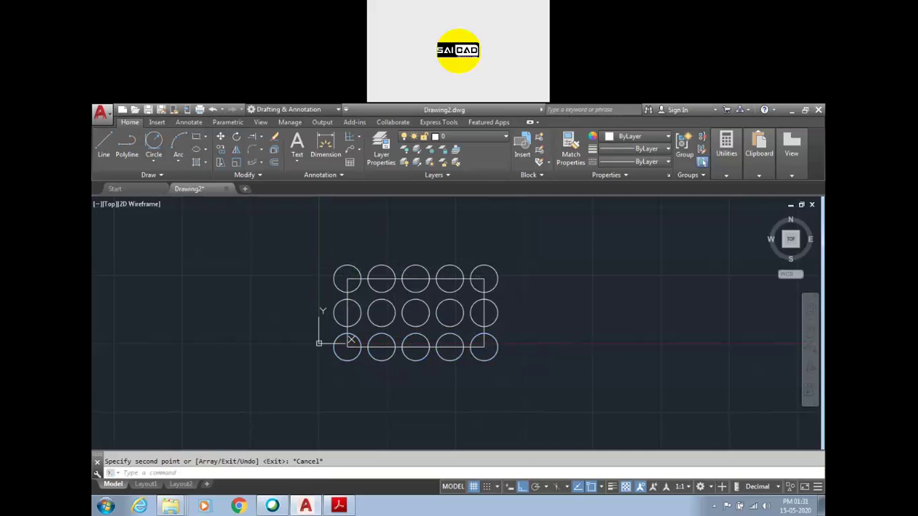
{"action": "left_click", "coordinate": [559, 272]}
{"action": "key", "text": "Escape"}
{"action": "key", "text": "Escape"}
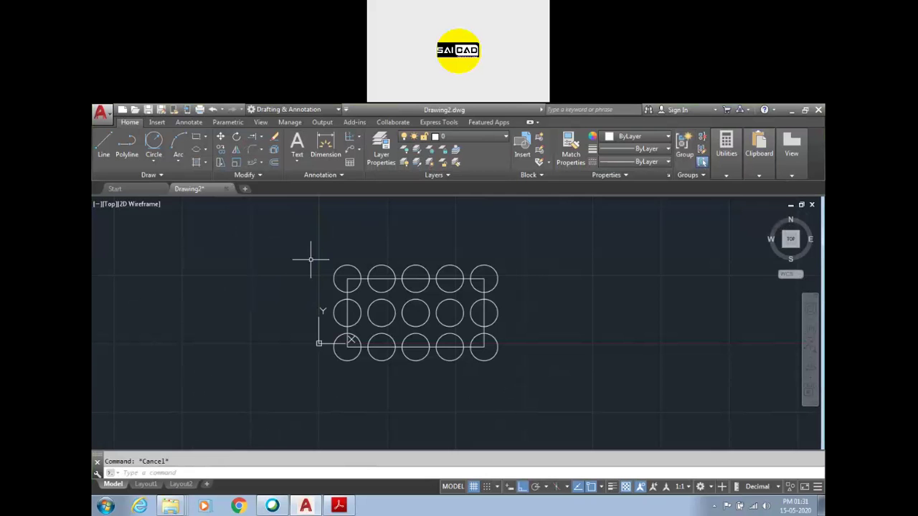
{"action": "scroll", "coordinate": [319, 339], "scroll_direction": "down", "scroll_amount": 4}
{"action": "scroll", "coordinate": [319, 340], "scroll_direction": "up", "scroll_amount": 2}
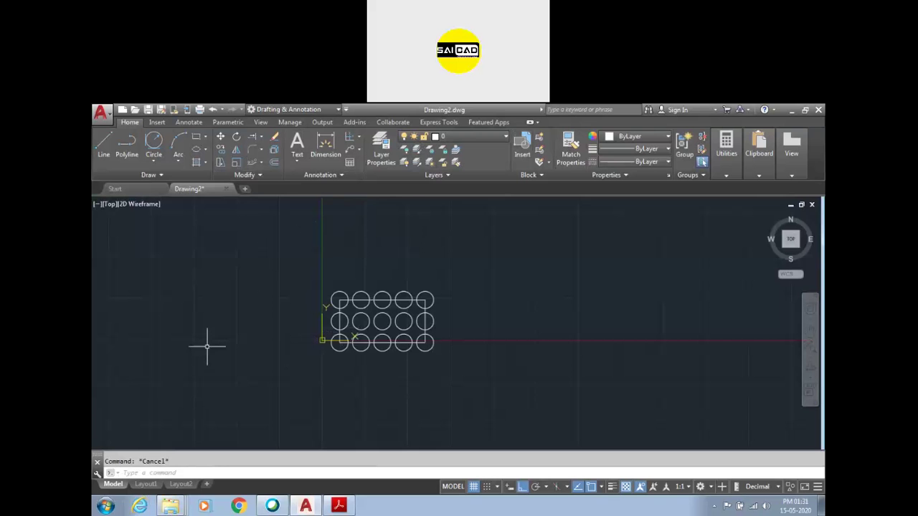
{"action": "type", "text": "ndary"}
{"action": "key", "text": "Return"}
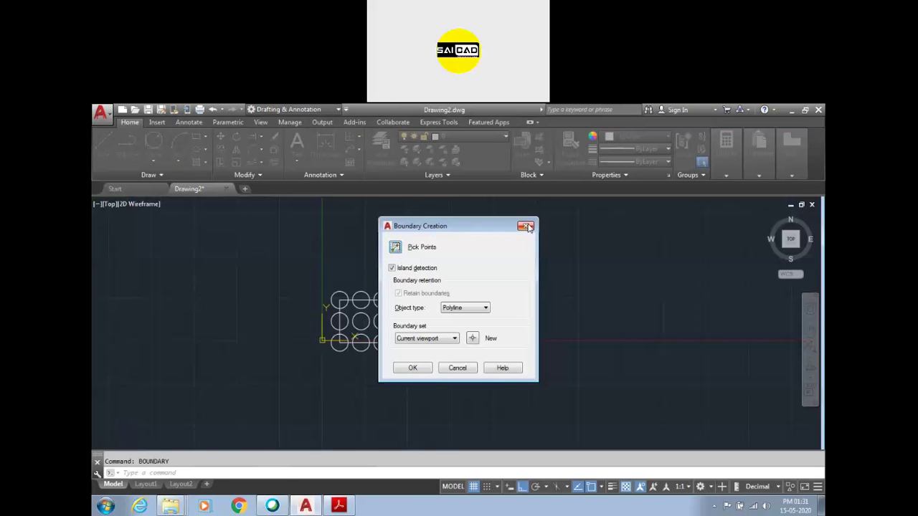
{"action": "left_click", "coordinate": [526, 226]}
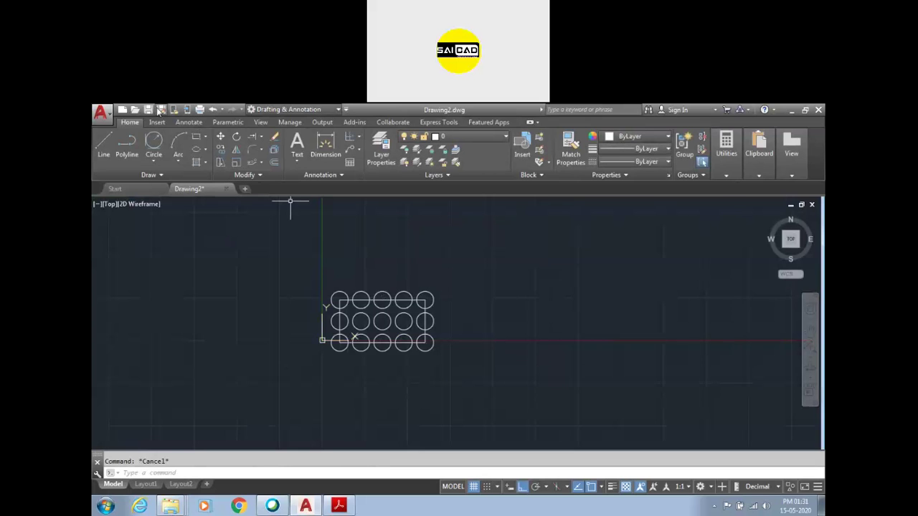
{"action": "left_click", "coordinate": [101, 119]}
{"action": "left_click", "coordinate": [347, 202]}
{"action": "left_click", "coordinate": [301, 217]}
{"action": "left_click", "coordinate": [251, 240]}
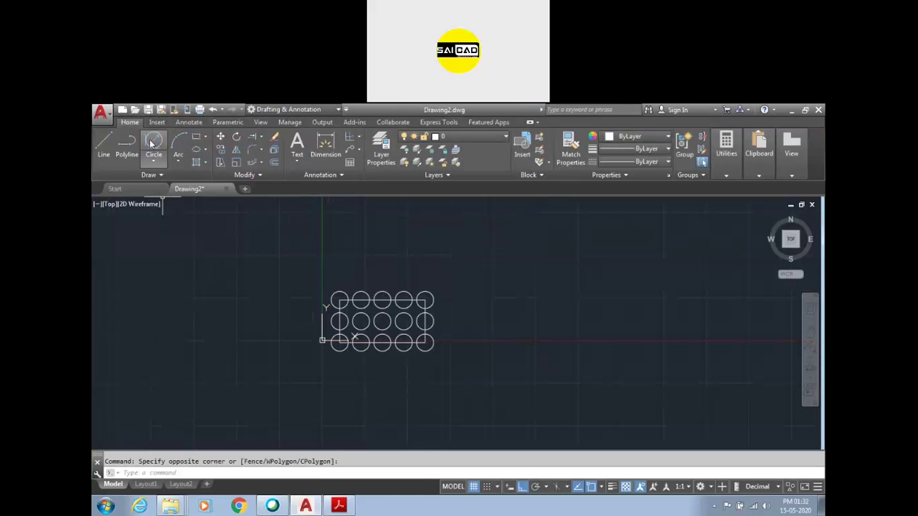
Show the classic menu bar above the ribbon and look over the commands under Tools
{"action": "left_click", "coordinate": [345, 109]}
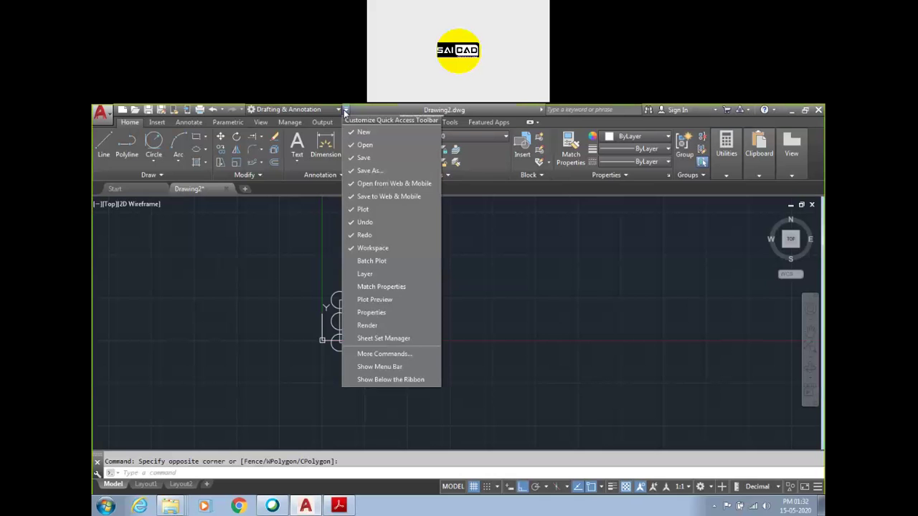
{"action": "left_click", "coordinate": [380, 369]}
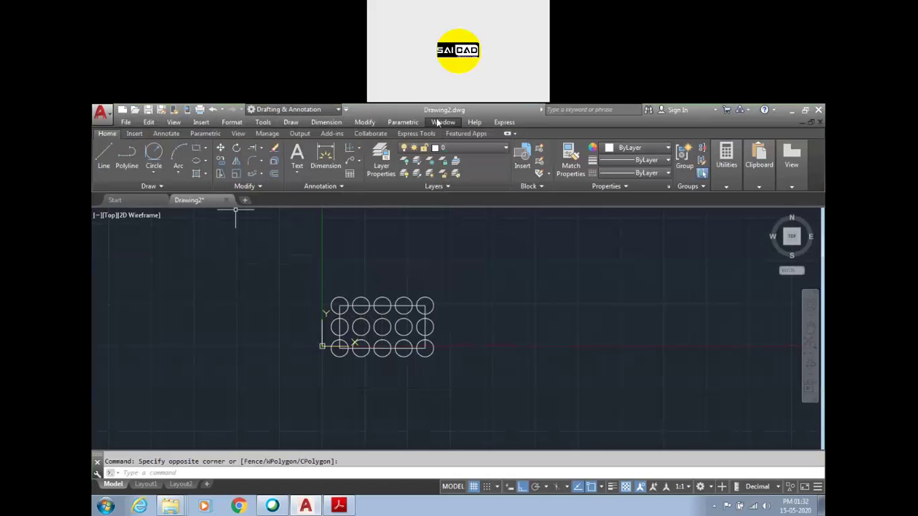
{"action": "left_click", "coordinate": [262, 122]}
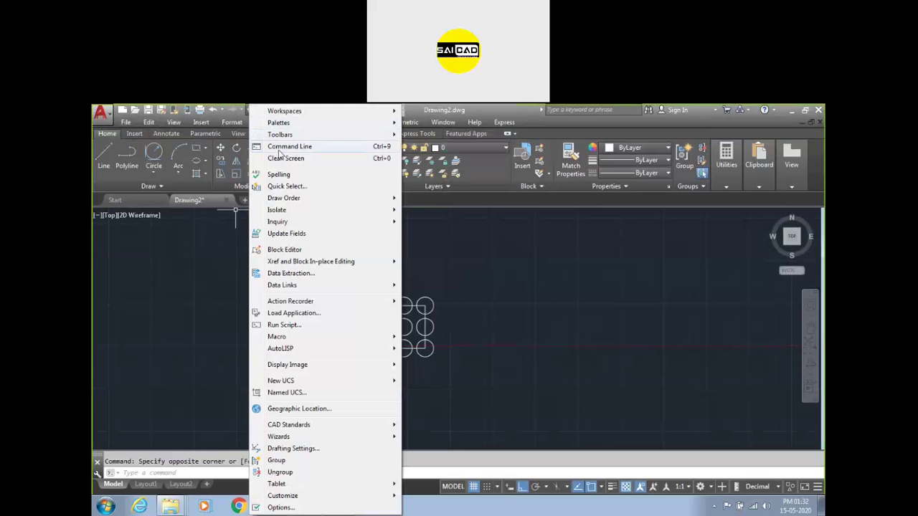
{"action": "mouse_move", "coordinate": [301, 200]}
{"action": "left_click", "coordinate": [215, 110]}
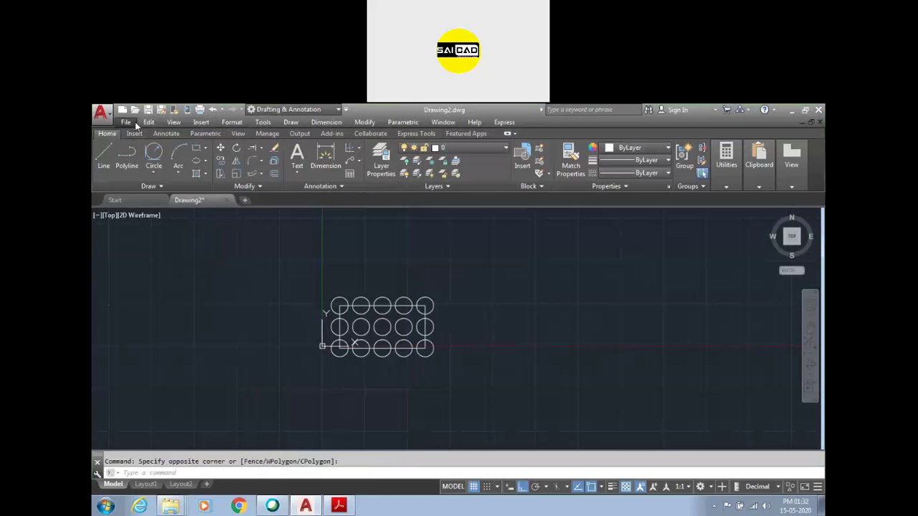
{"action": "left_click", "coordinate": [129, 124]}
{"action": "key", "text": "Escape"}
{"action": "key", "text": "Escape"}
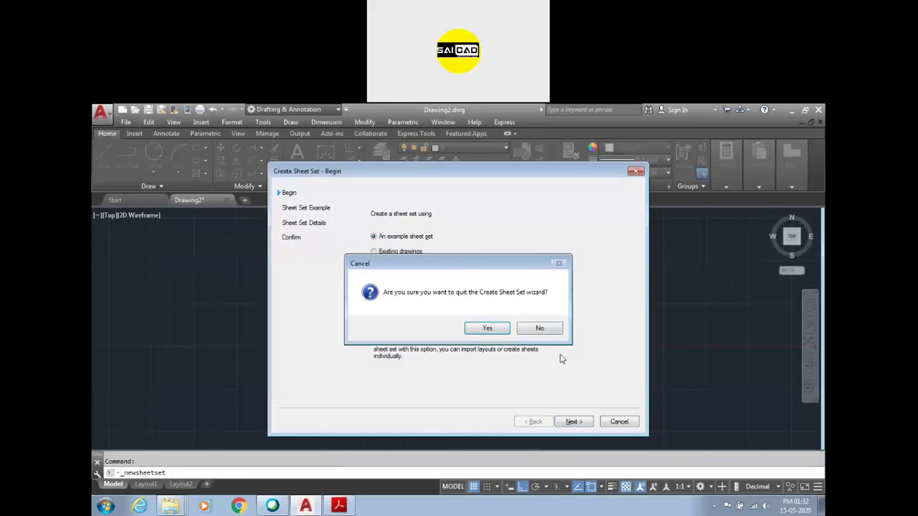
{"action": "left_click", "coordinate": [539, 327]}
{"action": "left_click", "coordinate": [635, 170]}
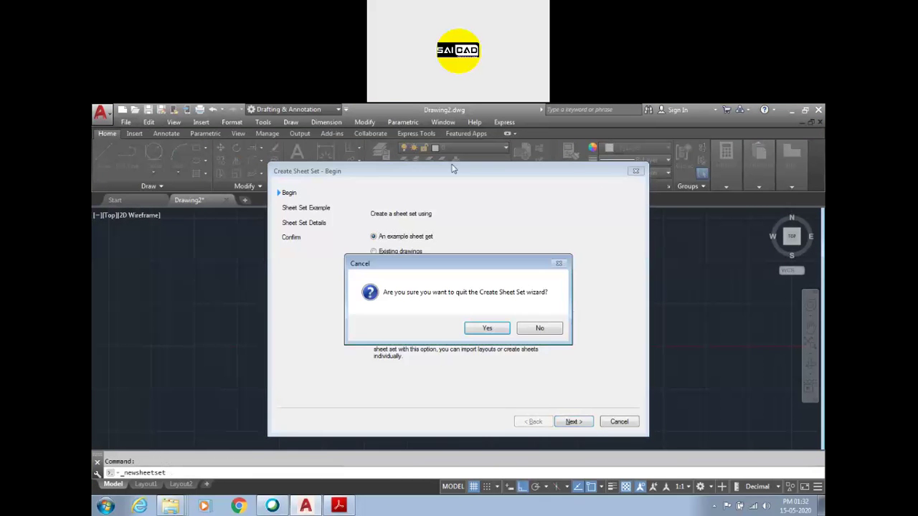
{"action": "left_click", "coordinate": [490, 330]}
{"action": "left_click", "coordinate": [173, 123]}
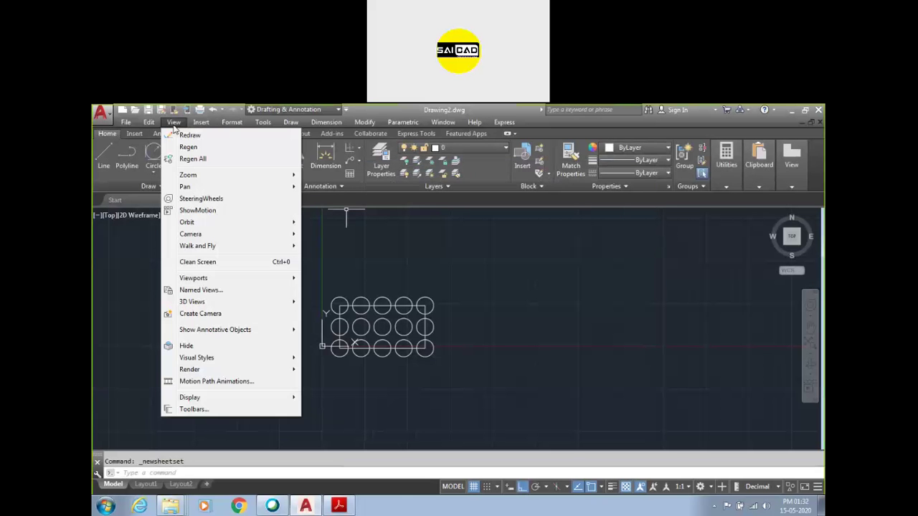
{"action": "mouse_move", "coordinate": [200, 127]}
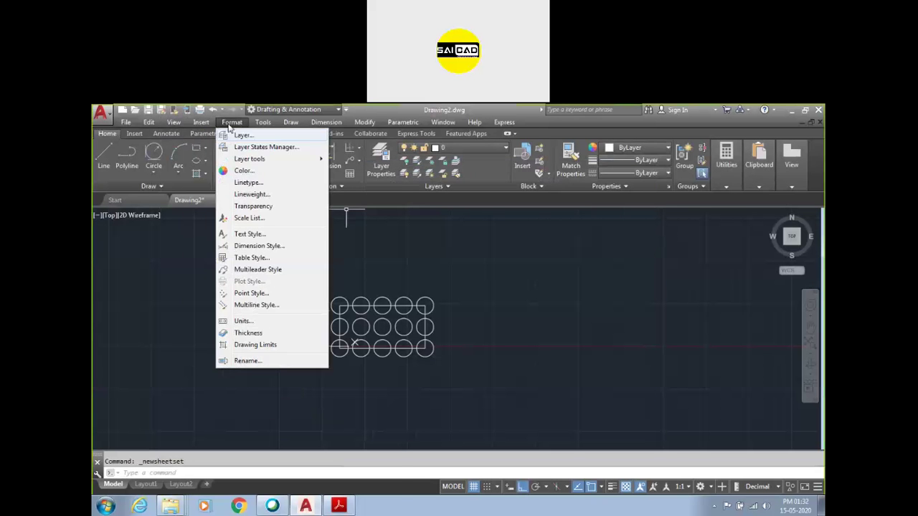
{"action": "mouse_move", "coordinate": [231, 123]}
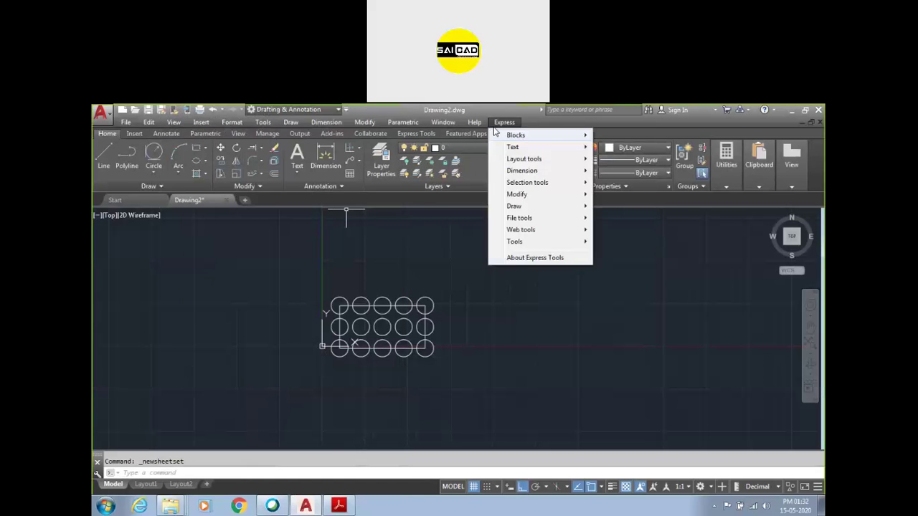
Look over the classic menu bar's dimension commands and hide the menu bar above the ribbon
{"action": "mouse_move", "coordinate": [317, 125]}
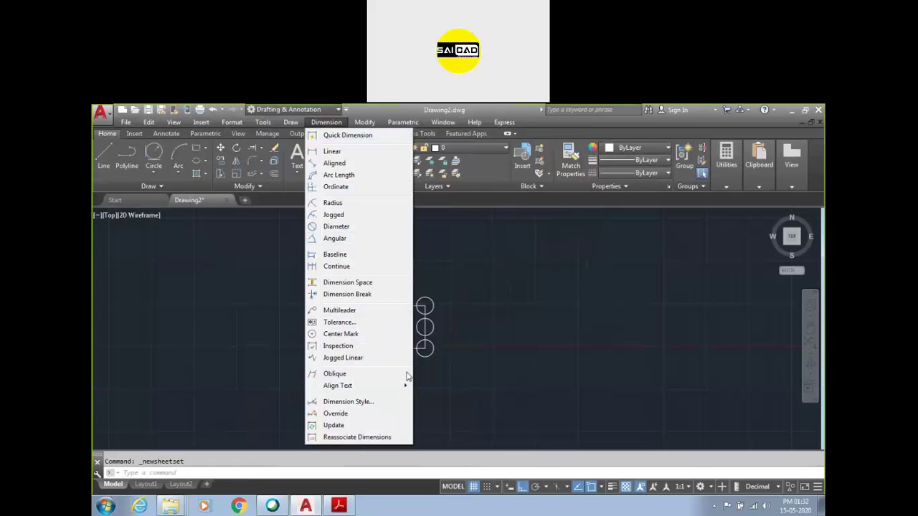
{"action": "left_click", "coordinate": [587, 308]}
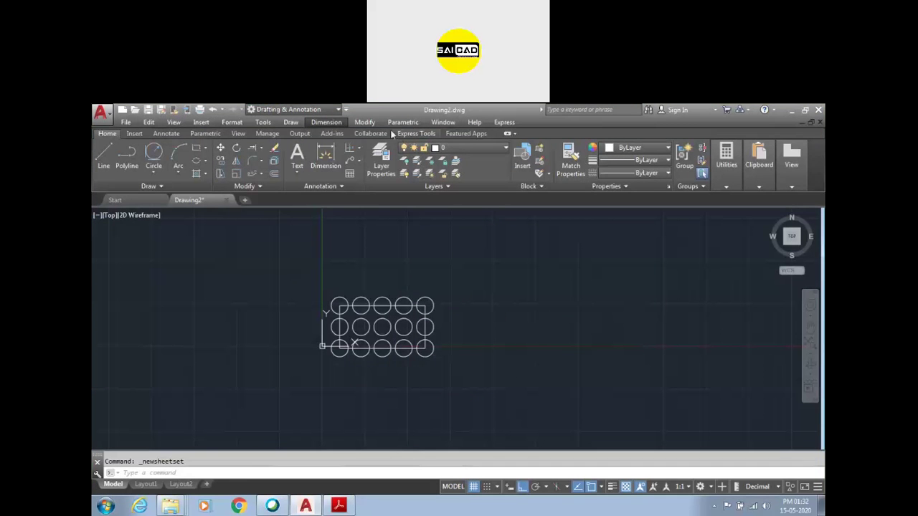
{"action": "left_click", "coordinate": [345, 109]}
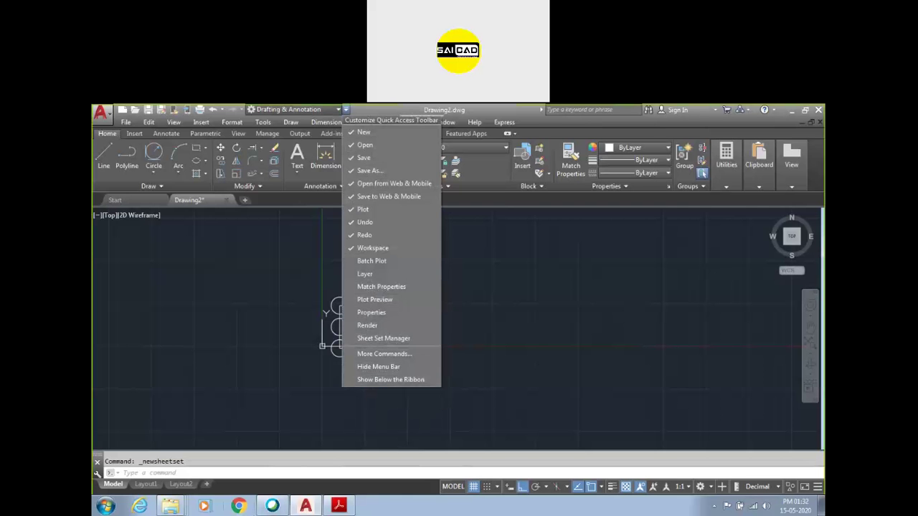
{"action": "left_click", "coordinate": [377, 367]}
{"action": "left_click", "coordinate": [215, 348]}
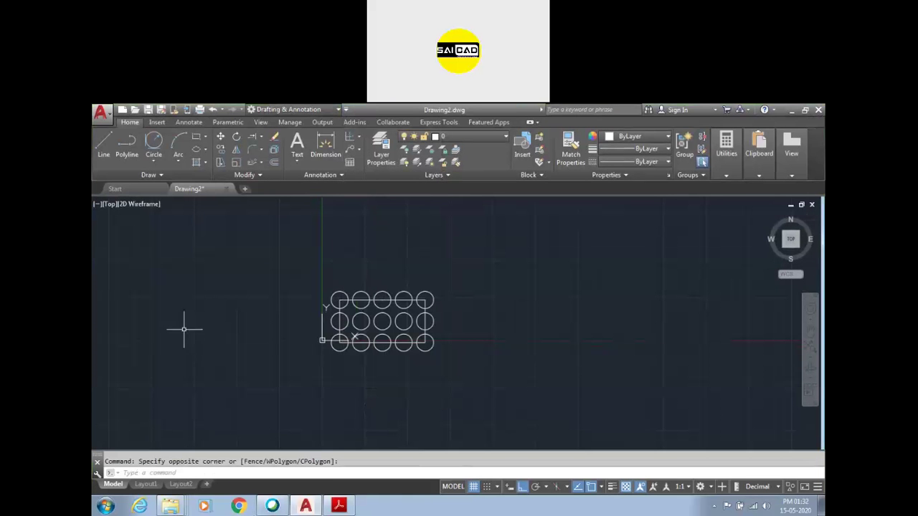
Rotate the rectangle with all fifteen circles by 30 degrees about the rectangle's lower-left corner, with Ortho off
{"action": "scroll", "coordinate": [303, 358], "scroll_direction": "up", "scroll_amount": 3}
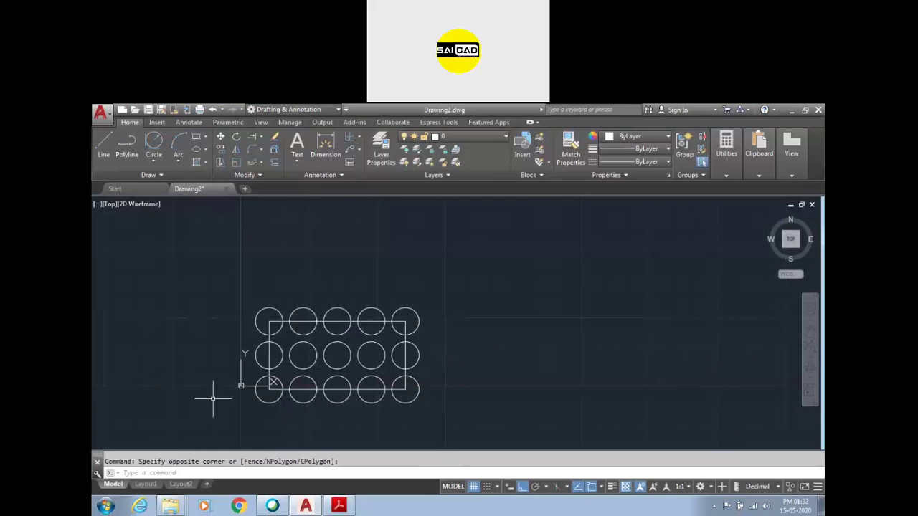
{"action": "scroll", "coordinate": [226, 315], "scroll_direction": "down", "scroll_amount": 4}
{"action": "scroll", "coordinate": [324, 342], "scroll_direction": "up", "scroll_amount": 2}
{"action": "scroll", "coordinate": [194, 272], "scroll_direction": "up", "scroll_amount": 1}
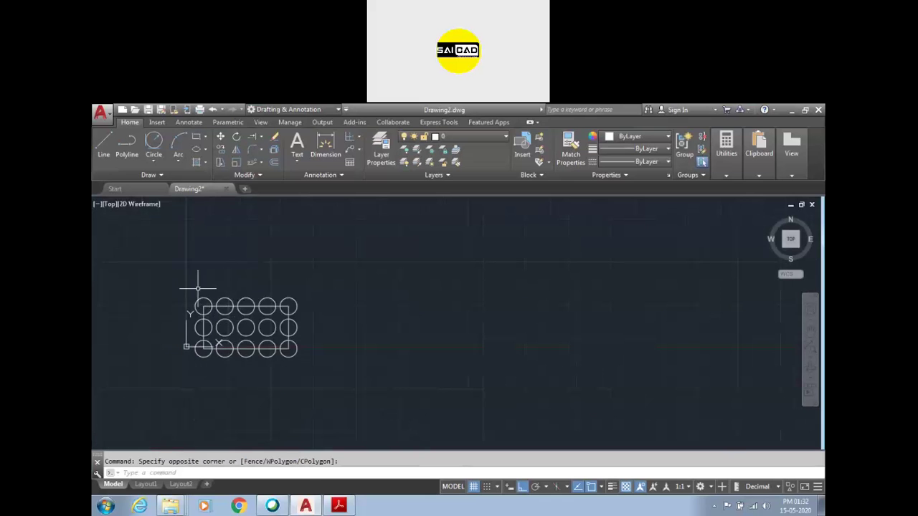
{"action": "left_click", "coordinate": [297, 369]}
{"action": "scroll", "coordinate": [173, 321], "scroll_direction": "up", "scroll_amount": 4}
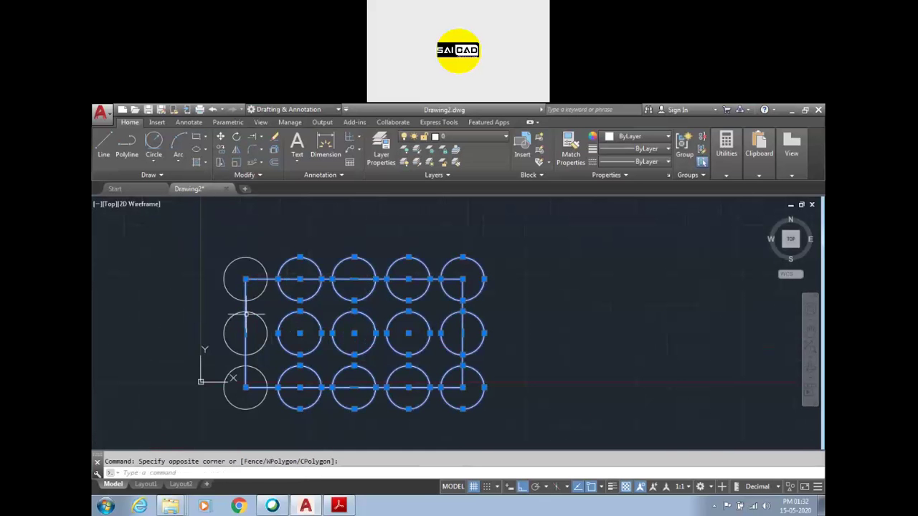
{"action": "left_click", "coordinate": [180, 260]}
{"action": "left_click", "coordinate": [615, 420]}
{"action": "scroll", "coordinate": [458, 338], "scroll_direction": "down", "scroll_amount": 2}
{"action": "left_click", "coordinate": [289, 284]}
{"action": "left_click", "coordinate": [545, 408]}
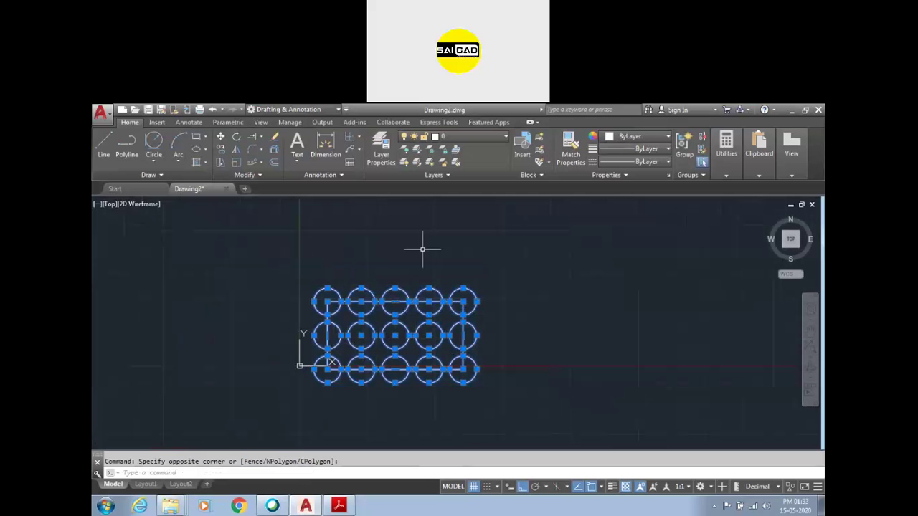
{"action": "scroll", "coordinate": [348, 370], "scroll_direction": "up", "scroll_amount": 2}
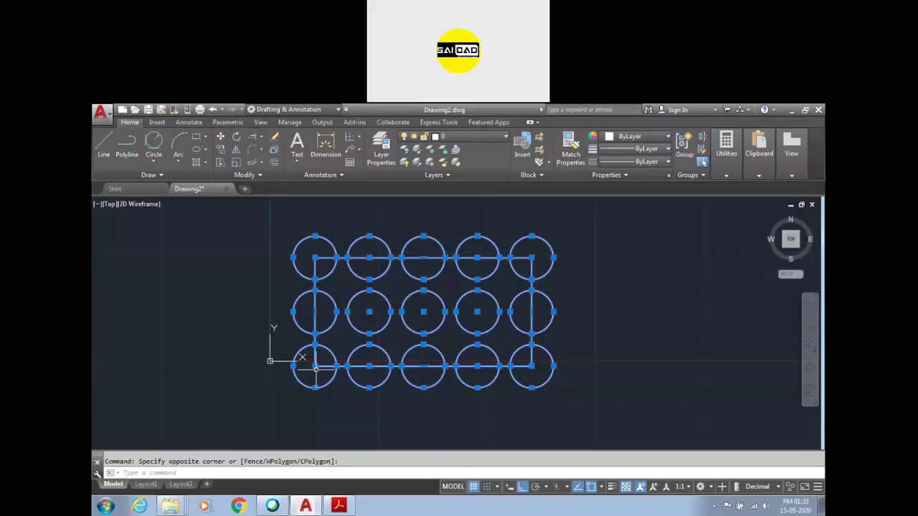
{"action": "scroll", "coordinate": [255, 357], "scroll_direction": "down", "scroll_amount": 2}
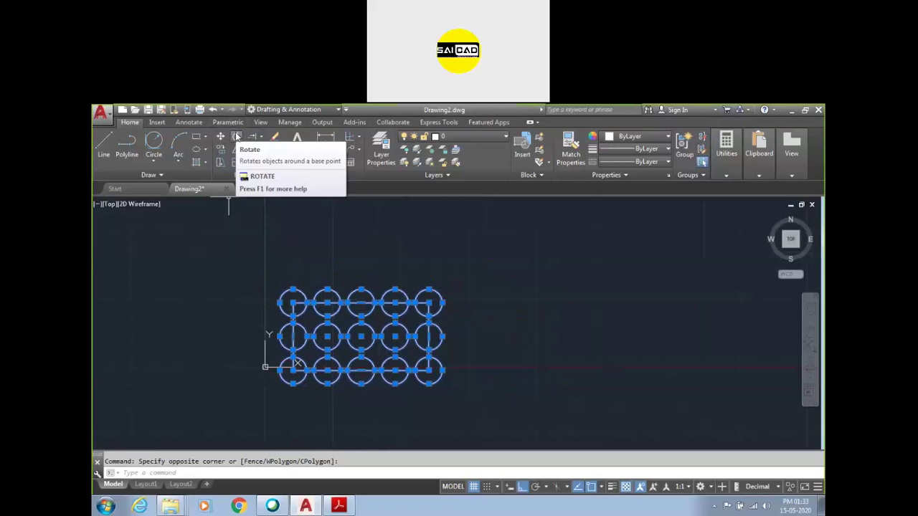
{"action": "key", "text": "Return"}
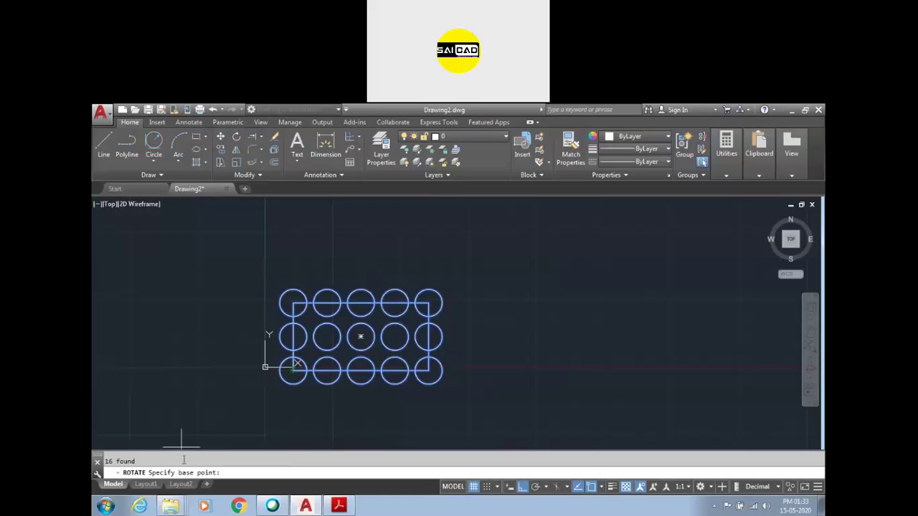
{"action": "left_click", "coordinate": [293, 369]}
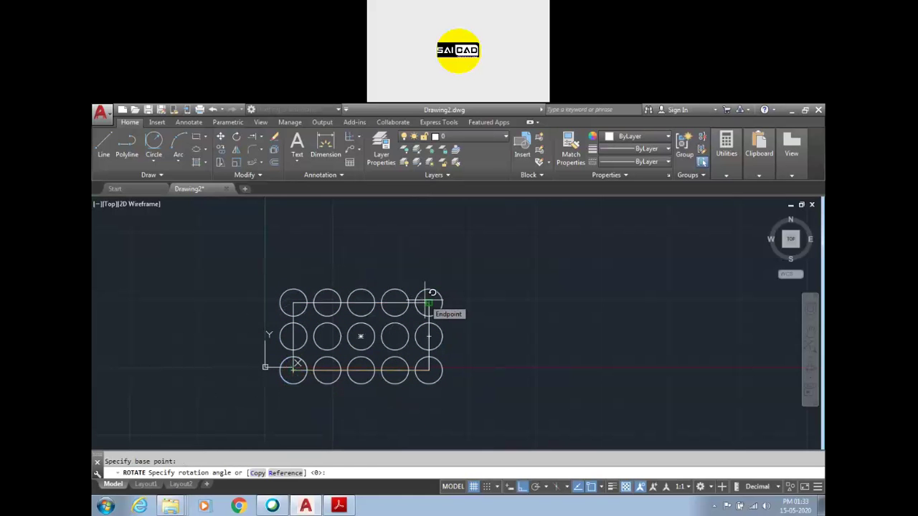
{"action": "key", "text": "F8"}
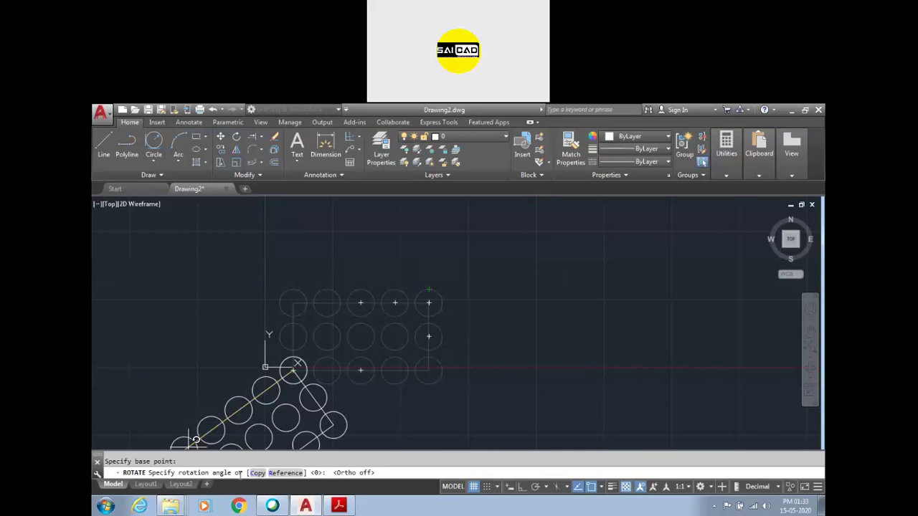
{"action": "type", "text": "0"}
{"action": "key", "text": "Return"}
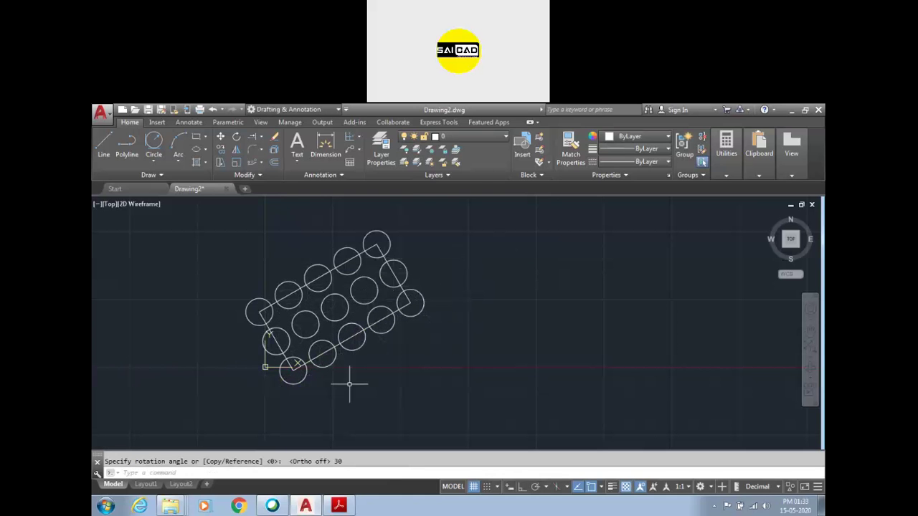
Draw a horizontal reference line to the right from the rotated rectangle's lowest corner, extending beyond the circles
{"action": "key", "text": "Return"}
{"action": "left_click", "coordinate": [293, 369]}
{"action": "left_click", "coordinate": [493, 370]}
{"action": "key", "text": "Escape"}
Add an angular dimension between the rotated rectangle's lower long edge and the horizontal reference line, placed right of the circles
{"action": "left_click", "coordinate": [325, 147]}
{"action": "scroll", "coordinate": [334, 307], "scroll_direction": "up", "scroll_amount": 6}
{"action": "left_click", "coordinate": [380, 308]}
{"action": "scroll", "coordinate": [346, 387], "scroll_direction": "down", "scroll_amount": 4}
{"action": "left_click", "coordinate": [347, 389]}
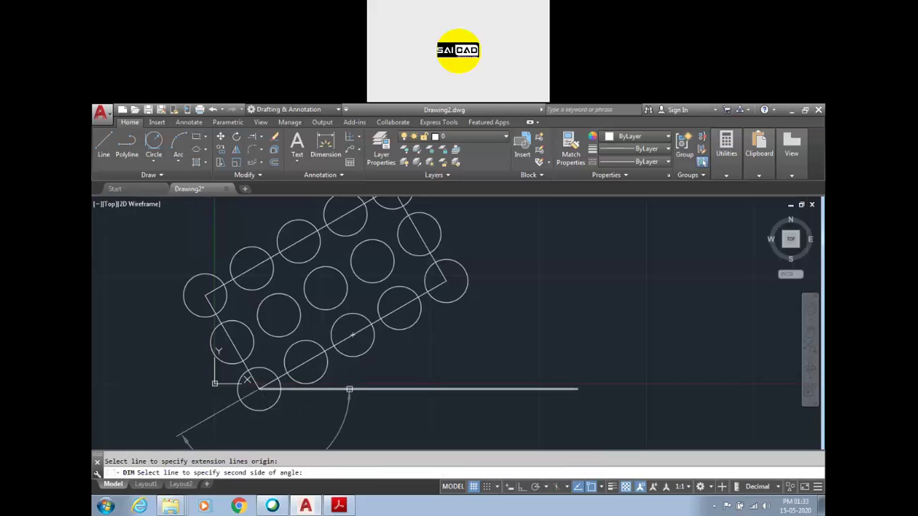
{"action": "left_click", "coordinate": [533, 350]}
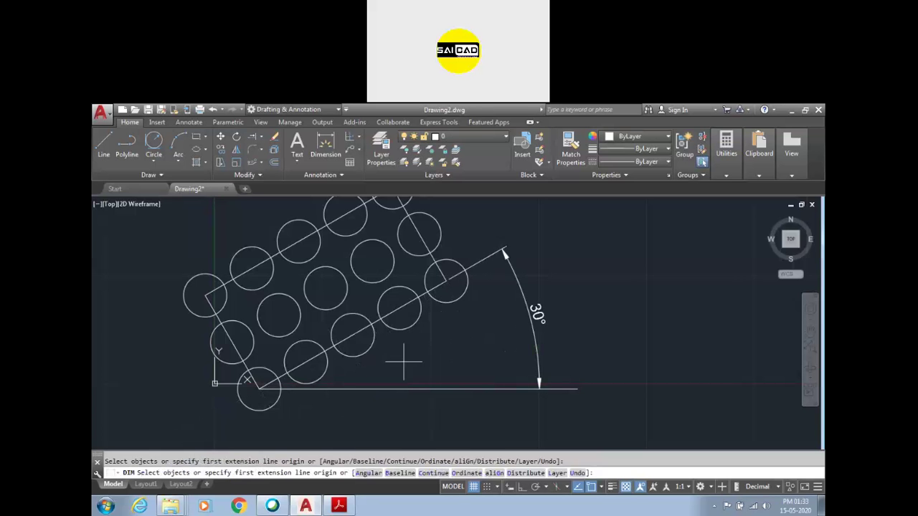
{"action": "scroll", "coordinate": [415, 381], "scroll_direction": "down", "scroll_amount": 2}
{"action": "scroll", "coordinate": [410, 403], "scroll_direction": "up", "scroll_amount": 4}
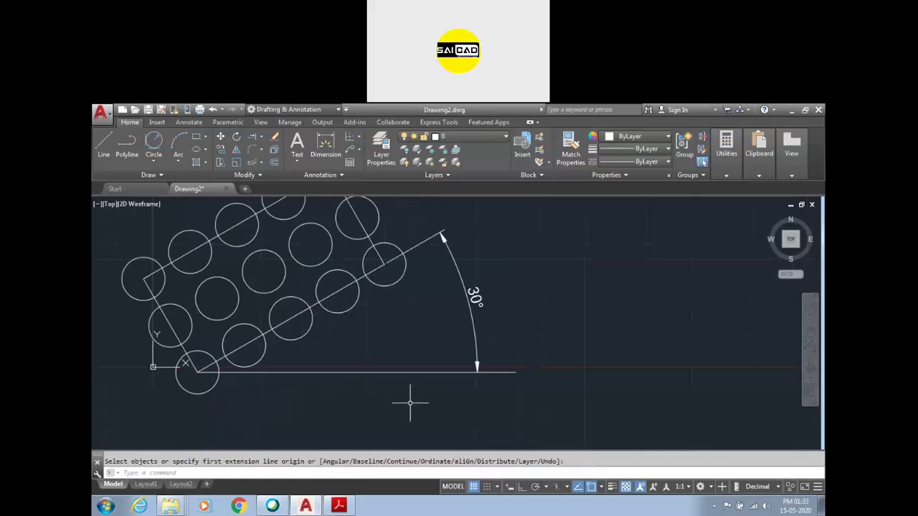
{"action": "left_click", "coordinate": [549, 344]}
{"action": "key", "text": "Escape"}
Load the CENTER2 linetype from acadiso.lin into the drawing
{"action": "left_click", "coordinate": [507, 371]}
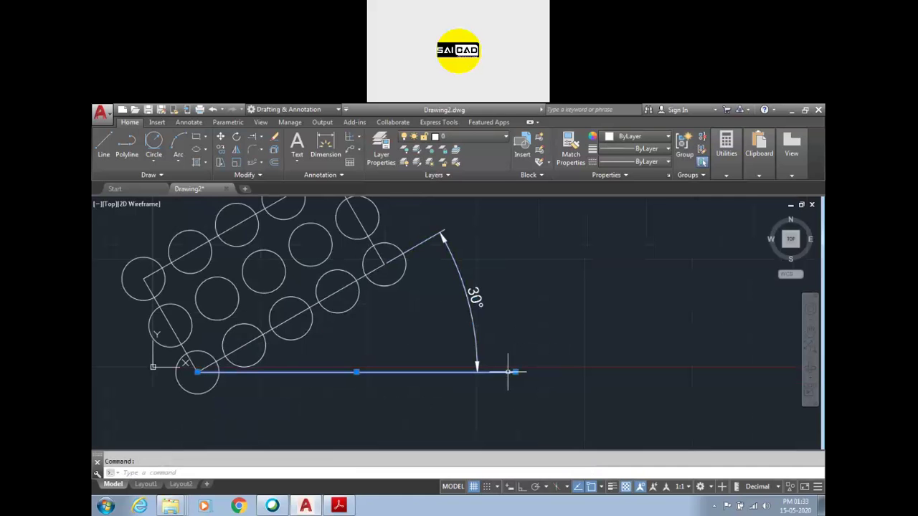
{"action": "left_click", "coordinate": [634, 161]}
{"action": "left_click", "coordinate": [602, 179]}
{"action": "left_click", "coordinate": [635, 162]}
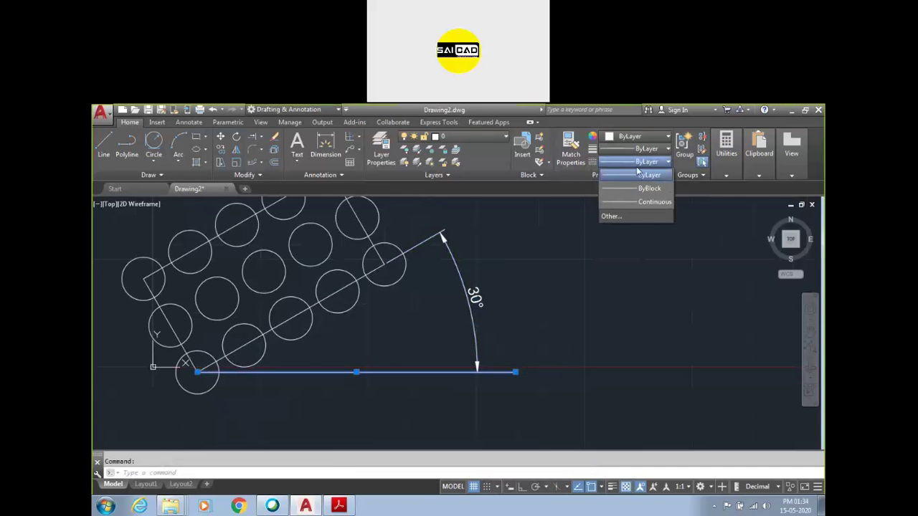
{"action": "left_click", "coordinate": [612, 216]}
{"action": "left_click", "coordinate": [582, 260]}
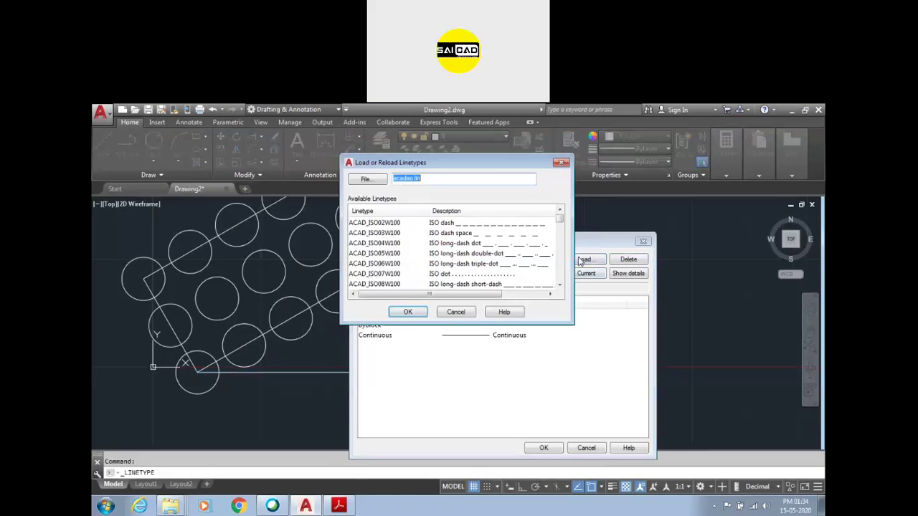
{"action": "left_click", "coordinate": [417, 254]}
{"action": "scroll", "coordinate": [401, 265], "scroll_direction": "down", "scroll_amount": 6}
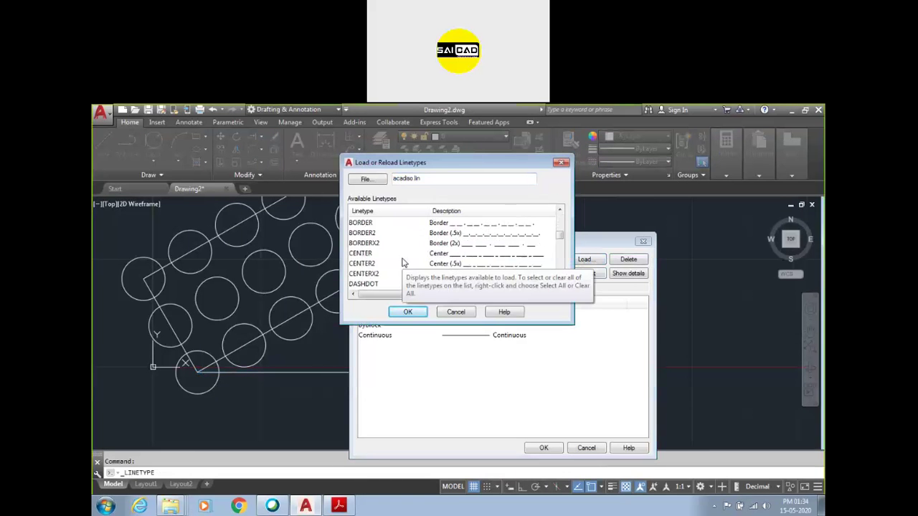
{"action": "left_click", "coordinate": [447, 225]}
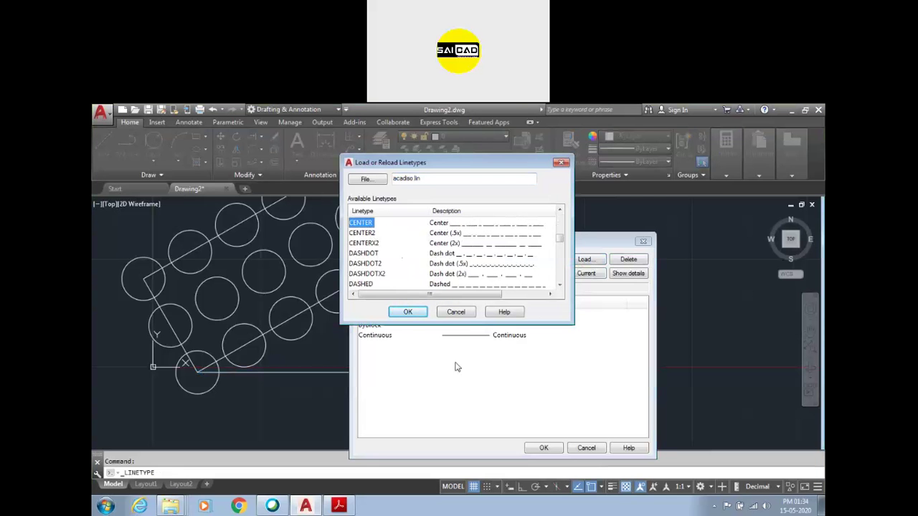
{"action": "left_click", "coordinate": [472, 236]}
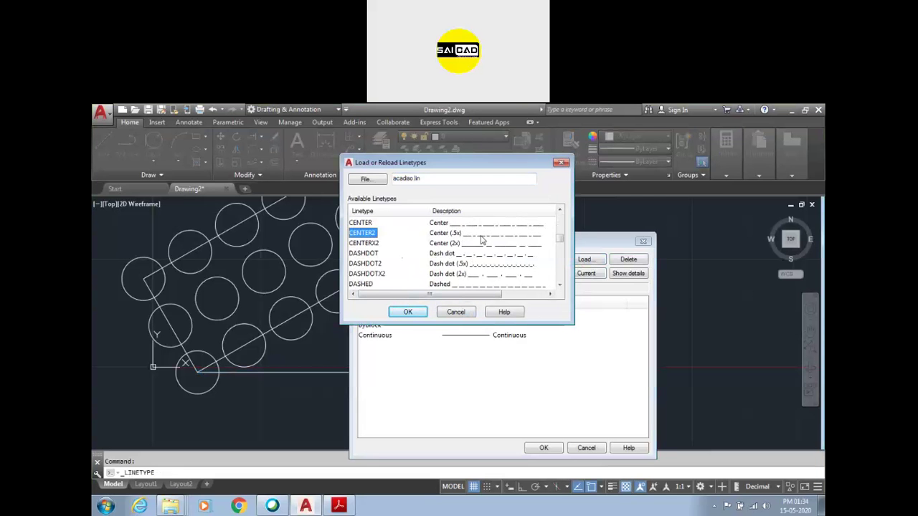
{"action": "left_click", "coordinate": [407, 311]}
{"action": "left_click", "coordinate": [545, 447]}
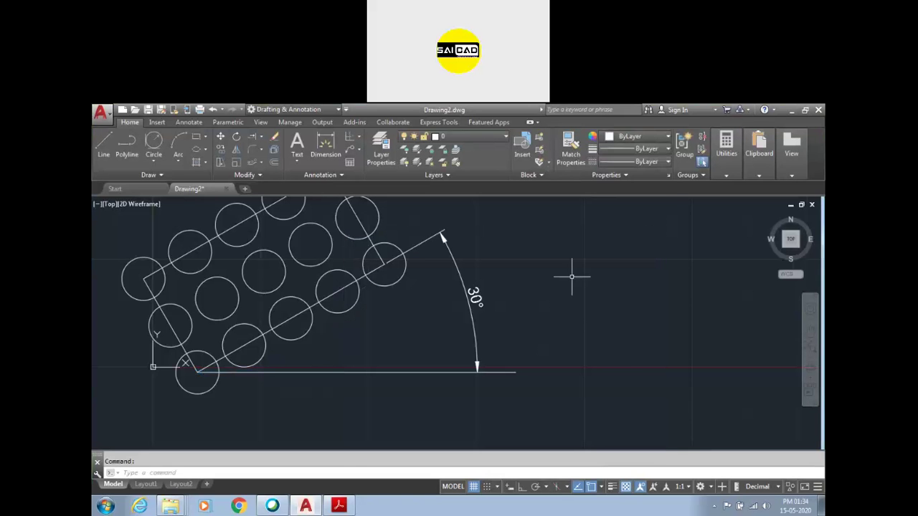
Assign the CENTER2 linetype to the horizontal reference line below the rotated rectangle
{"action": "left_click", "coordinate": [660, 162]}
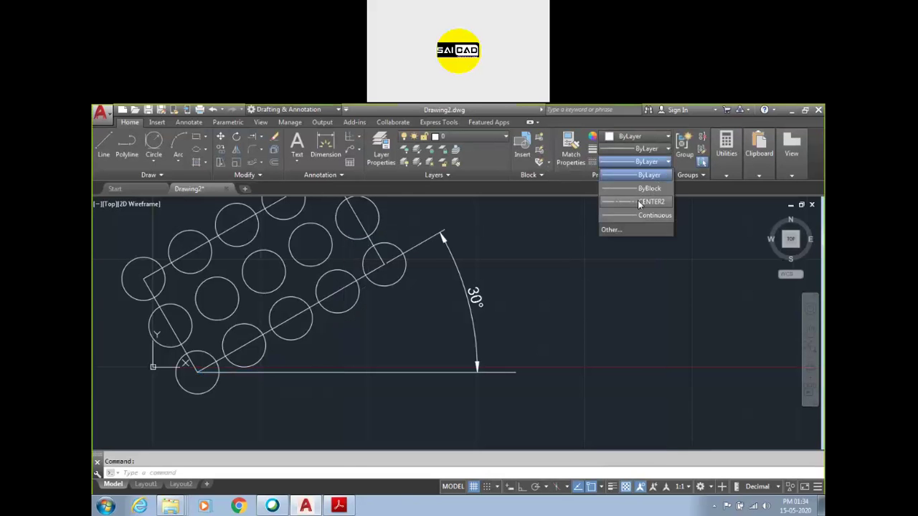
{"action": "left_click", "coordinate": [637, 200]}
{"action": "left_click", "coordinate": [514, 371]}
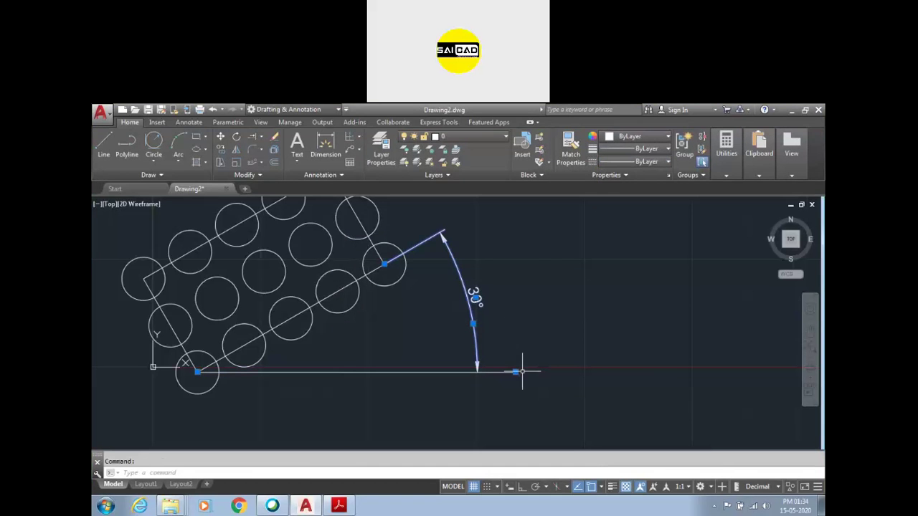
{"action": "key", "text": "Escape"}
{"action": "left_click", "coordinate": [510, 373]}
{"action": "left_click", "coordinate": [508, 371]}
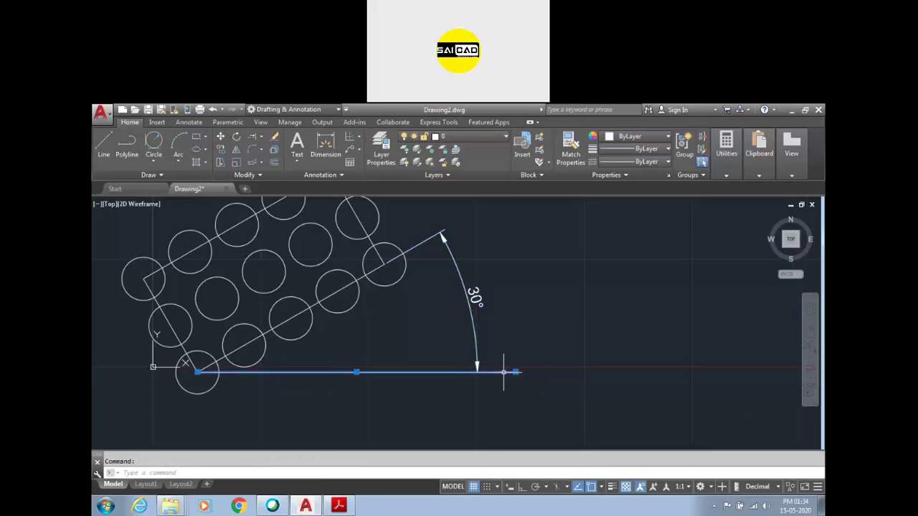
{"action": "left_click", "coordinate": [643, 161]}
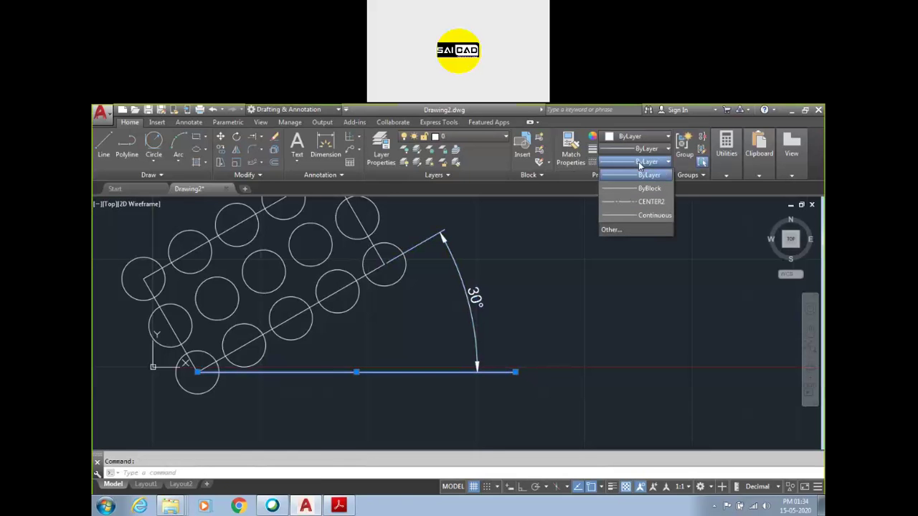
{"action": "left_click", "coordinate": [634, 203]}
{"action": "key", "text": "Escape"}
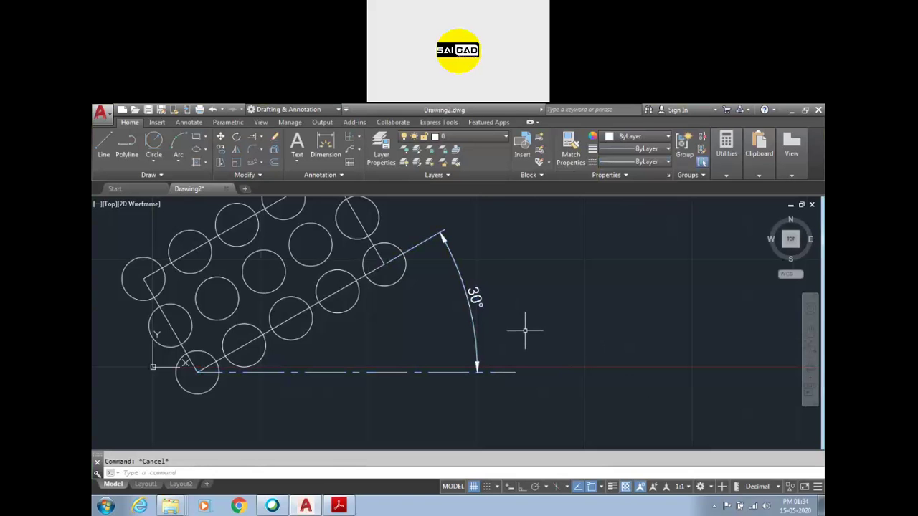
Draw a freehand inclined line rising to the right in the empty area beside the angular dimension
{"action": "scroll", "coordinate": [386, 362], "scroll_direction": "down", "scroll_amount": 5}
{"action": "scroll", "coordinate": [273, 365], "scroll_direction": "up", "scroll_amount": 3}
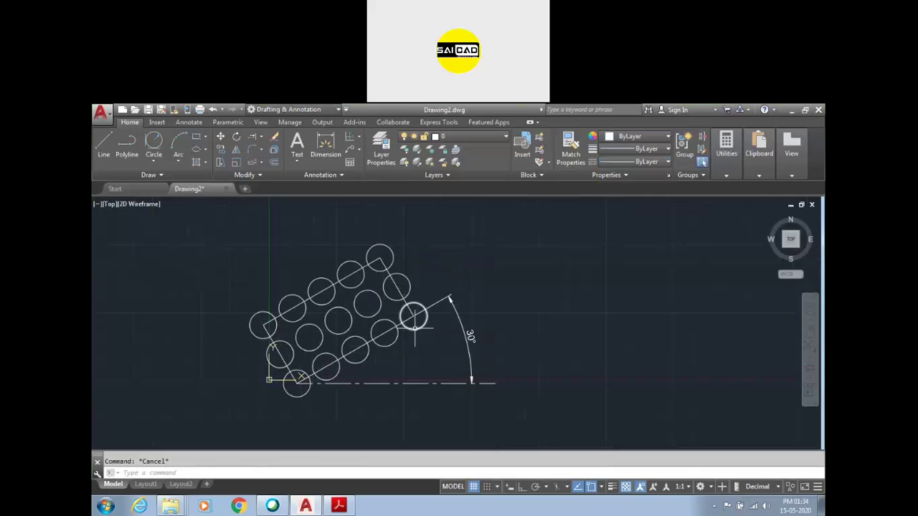
{"action": "key", "text": "Return"}
{"action": "left_click", "coordinate": [545, 354]}
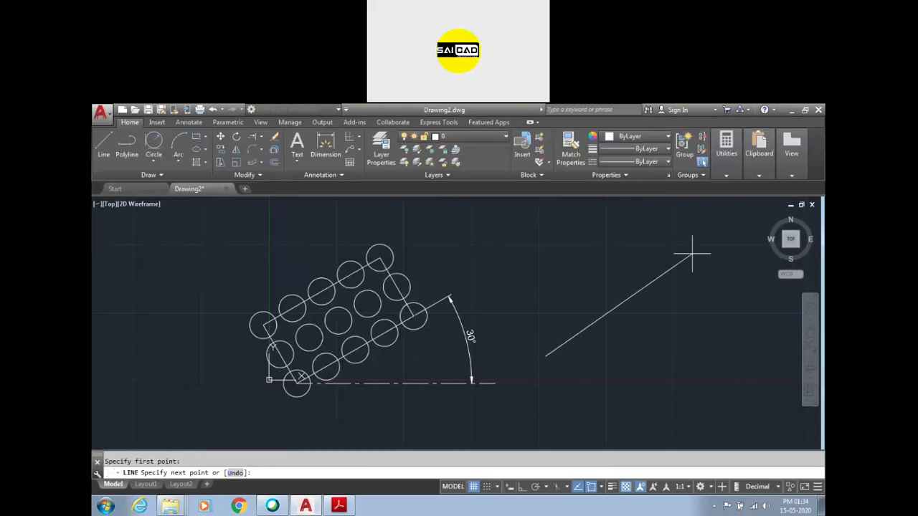
{"action": "key", "text": "Escape"}
{"action": "key", "text": "Escape"}
{"action": "left_click", "coordinate": [659, 287]}
{"action": "left_click", "coordinate": [633, 280]}
{"action": "scroll", "coordinate": [572, 308], "scroll_direction": "down", "scroll_amount": 4}
{"action": "scroll", "coordinate": [587, 319], "scroll_direction": "up", "scroll_amount": 4}
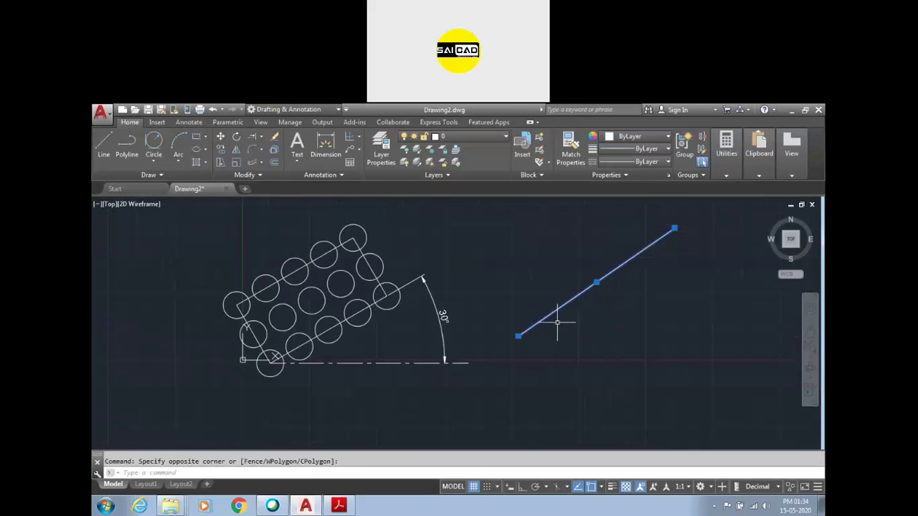
{"action": "scroll", "coordinate": [502, 348], "scroll_direction": "down", "scroll_amount": 4}
{"action": "scroll", "coordinate": [530, 326], "scroll_direction": "up", "scroll_amount": 2}
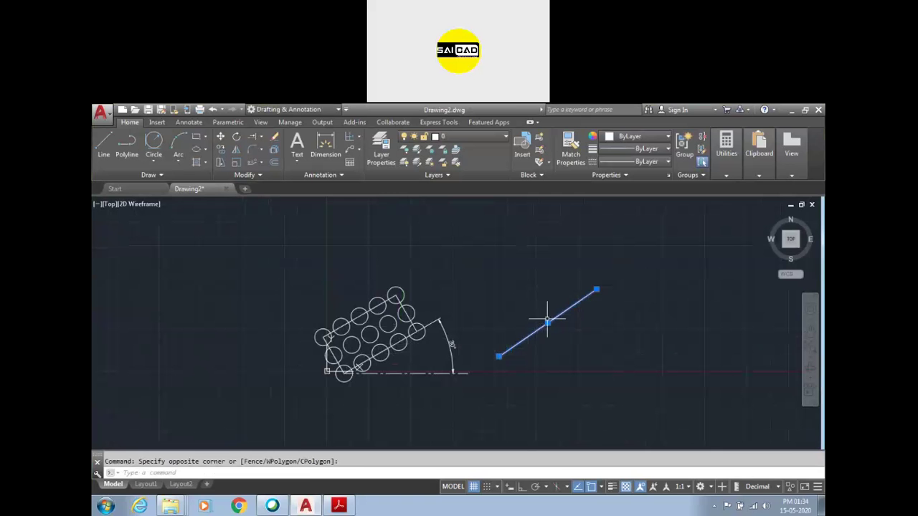
{"action": "key", "text": "Escape"}
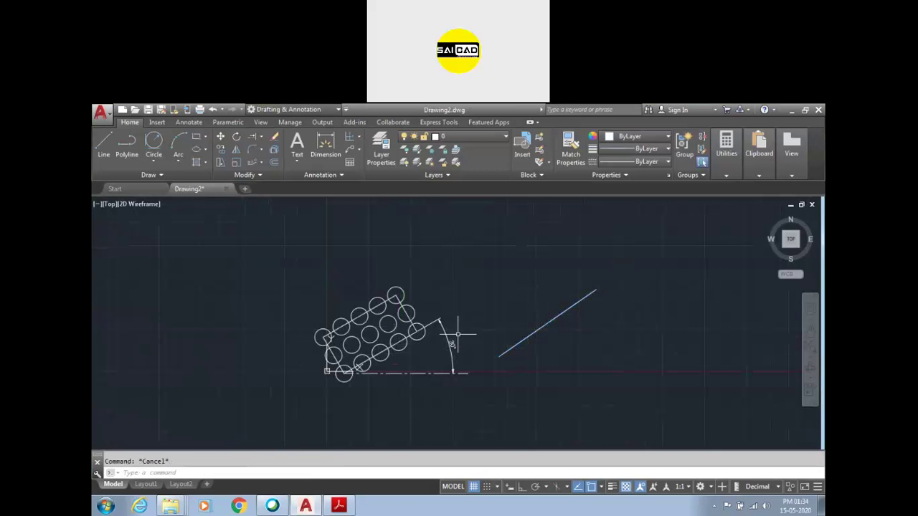
Rotate the rectangle and its circles about the lowest corner by reference, aligning the lower long edge with two points on the inclined line
{"action": "left_click", "coordinate": [273, 273]}
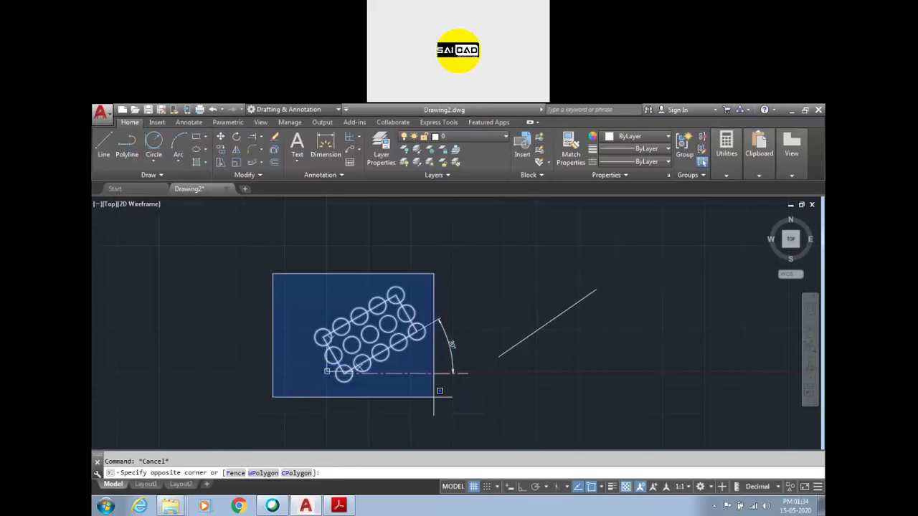
{"action": "left_click", "coordinate": [433, 381]}
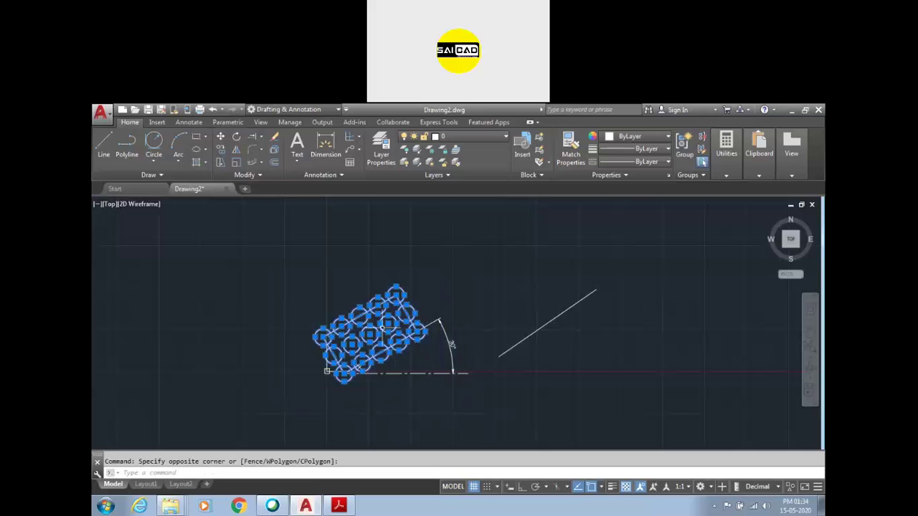
{"action": "left_click", "coordinate": [237, 137]}
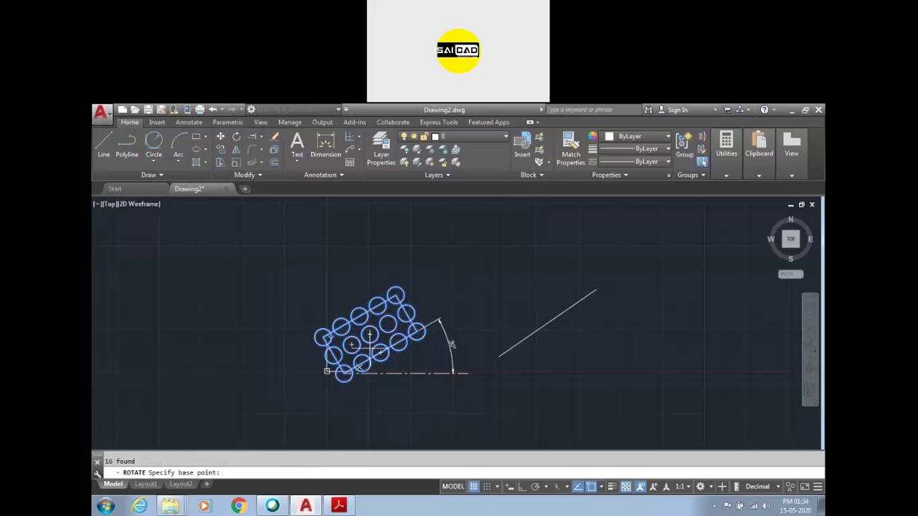
{"action": "scroll", "coordinate": [326, 380], "scroll_direction": "up", "scroll_amount": 5}
{"action": "left_click", "coordinate": [255, 401]}
{"action": "scroll", "coordinate": [258, 394], "scroll_direction": "down", "scroll_amount": 4}
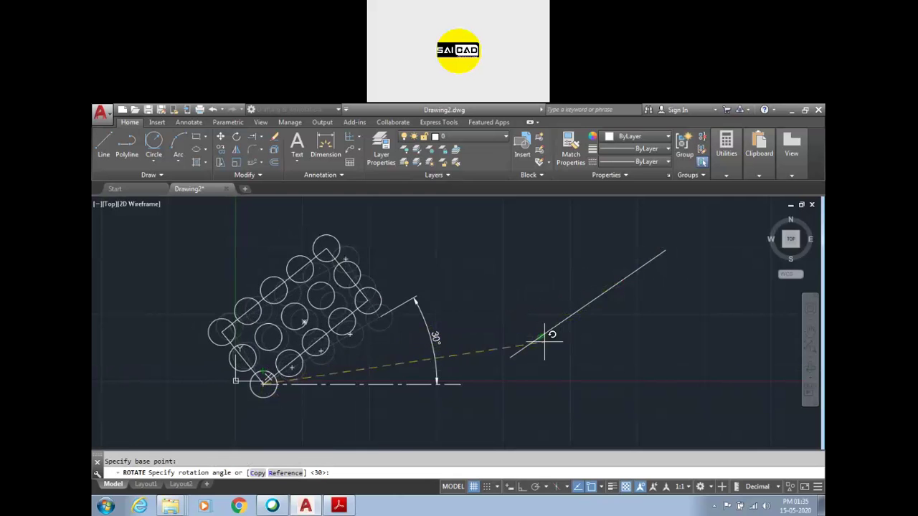
{"action": "left_click", "coordinate": [285, 473]}
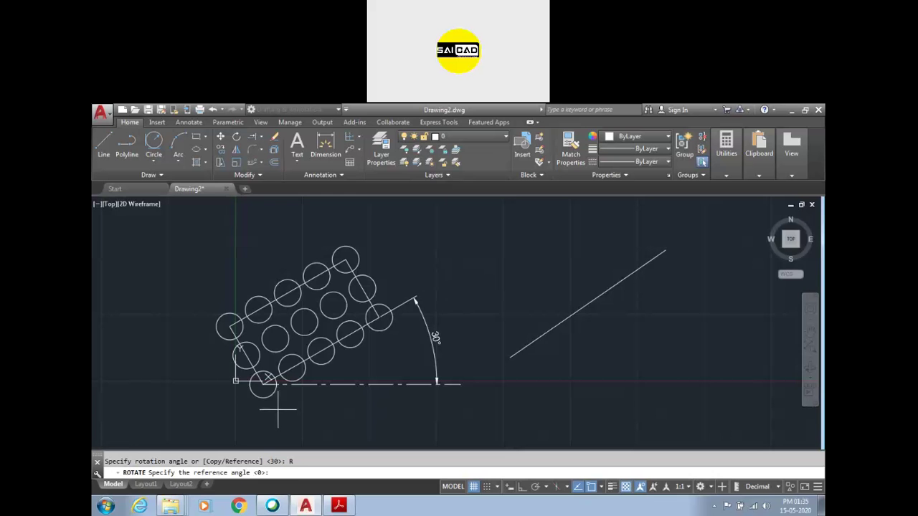
{"action": "left_click", "coordinate": [264, 384]}
{"action": "left_click", "coordinate": [379, 317]}
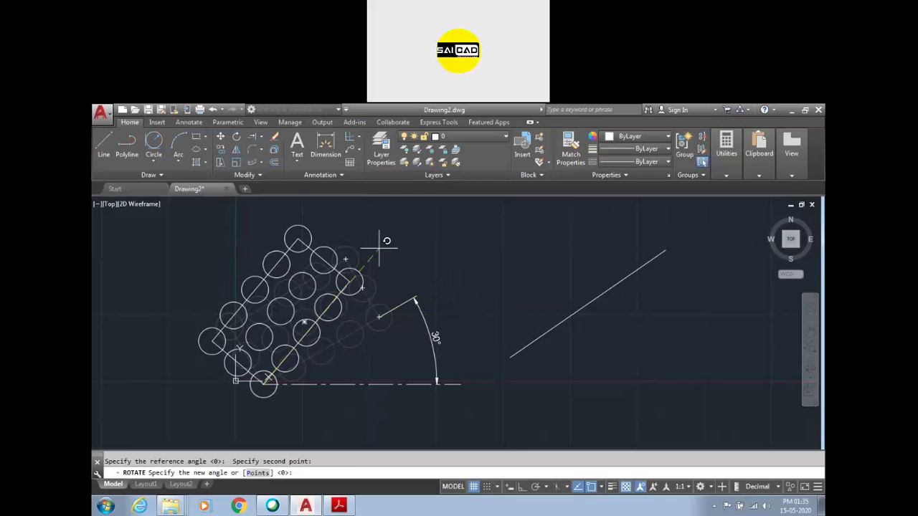
{"action": "left_click", "coordinate": [256, 472]}
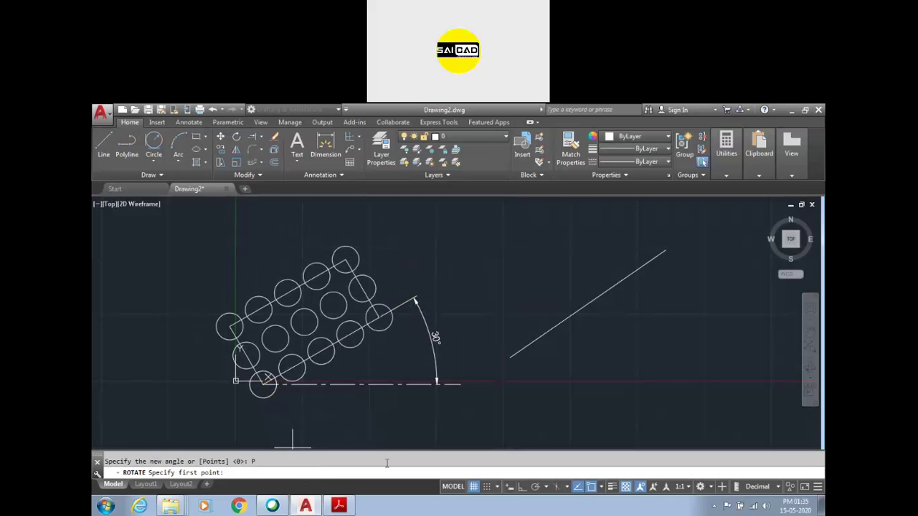
{"action": "left_click", "coordinate": [510, 357]}
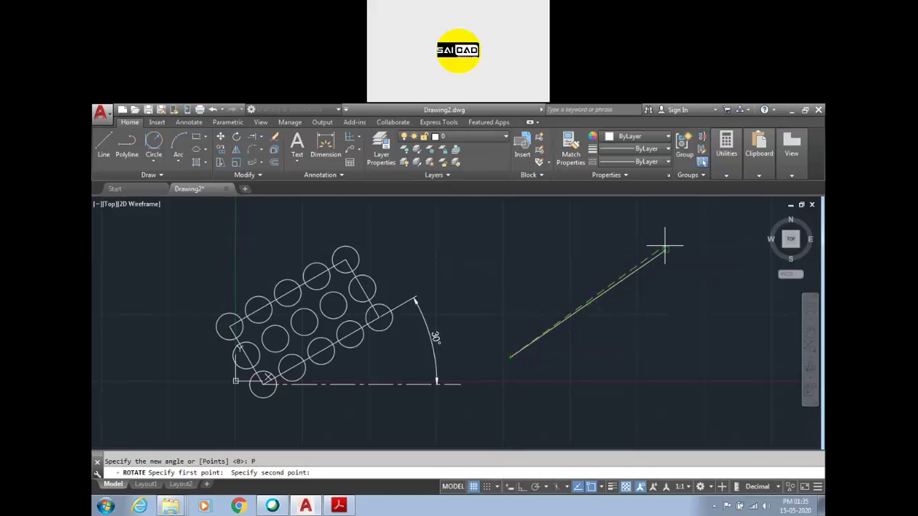
{"action": "left_click", "coordinate": [584, 306]}
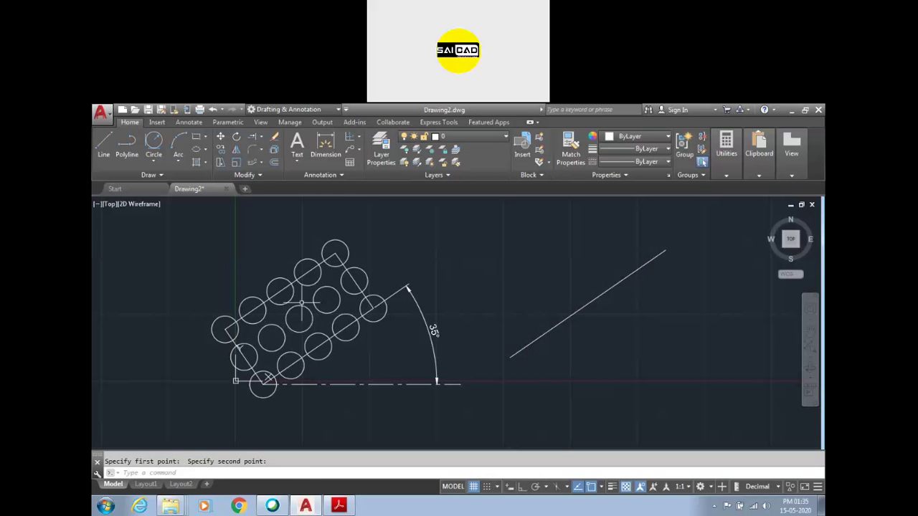
Check the distance between the rectangle's lower long edge and the parallel inclined line with a trial dimension, without placing it
{"action": "left_click", "coordinate": [329, 154]}
{"action": "scroll", "coordinate": [351, 318], "scroll_direction": "up", "scroll_amount": 5}
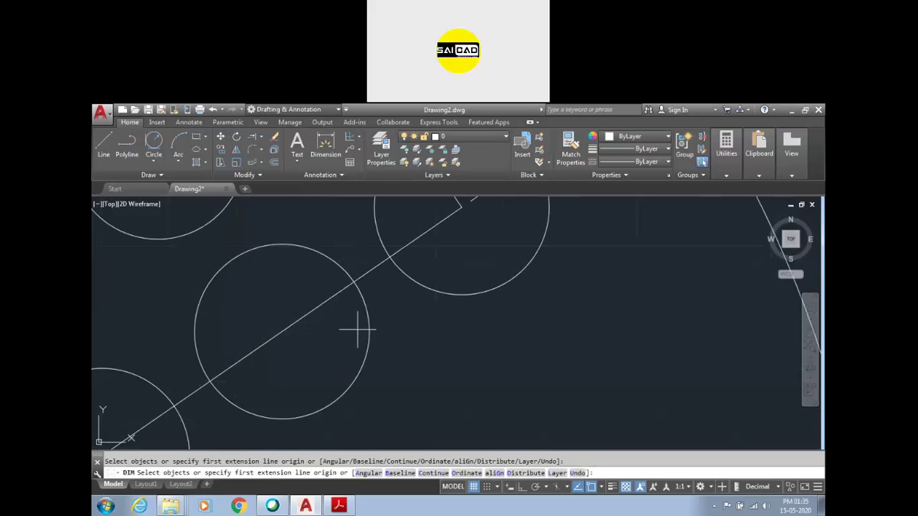
{"action": "left_click", "coordinate": [373, 268]}
{"action": "scroll", "coordinate": [373, 268], "scroll_direction": "down", "scroll_amount": 5}
{"action": "left_click", "coordinate": [492, 350]}
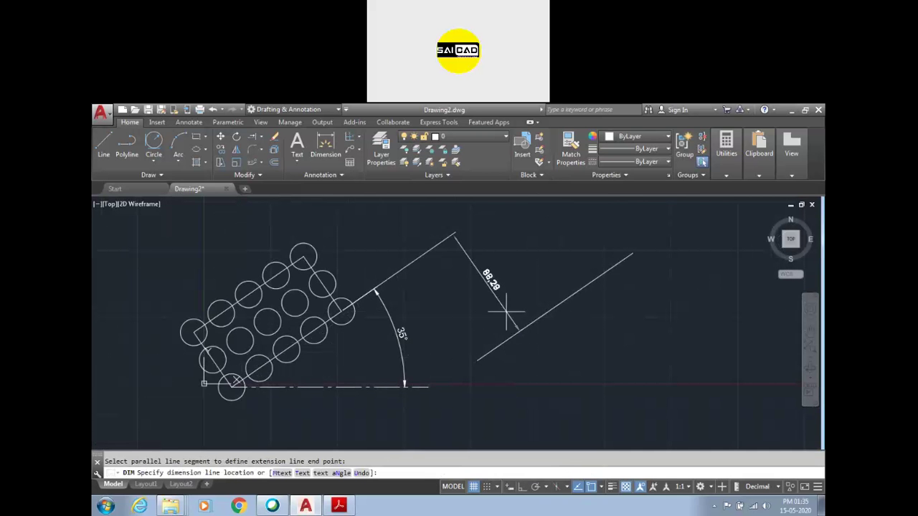
{"action": "key", "text": "Escape"}
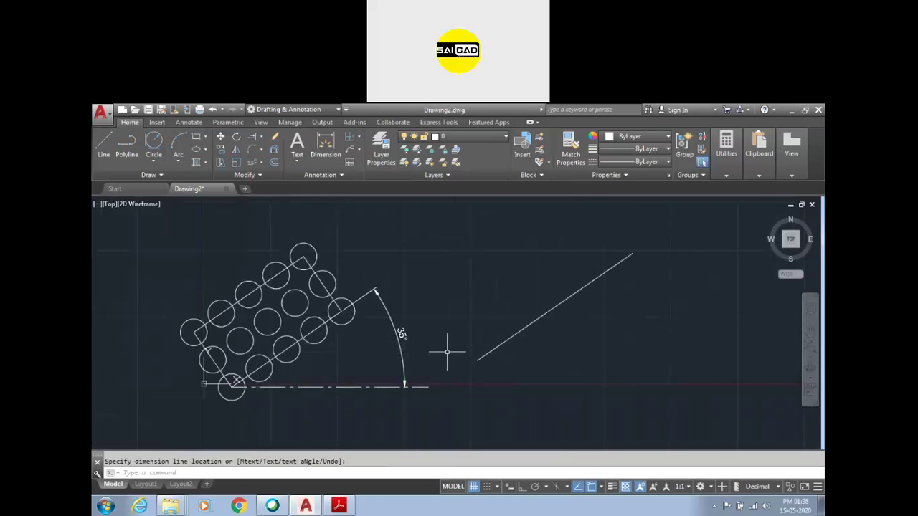
Draw a freehand upright rectangle in the empty area beyond the upper end of the inclined line
{"action": "type", "text": "rec"}
{"action": "key", "text": "Return"}
{"action": "left_click", "coordinate": [666, 282]}
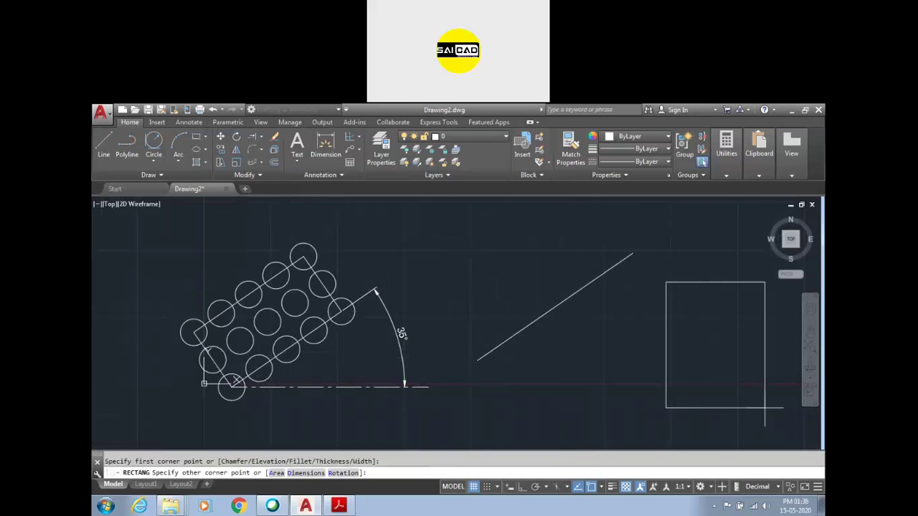
{"action": "left_click", "coordinate": [765, 408]}
{"action": "scroll", "coordinate": [641, 373], "scroll_direction": "down", "scroll_amount": 4}
{"action": "scroll", "coordinate": [527, 321], "scroll_direction": "up", "scroll_amount": 2}
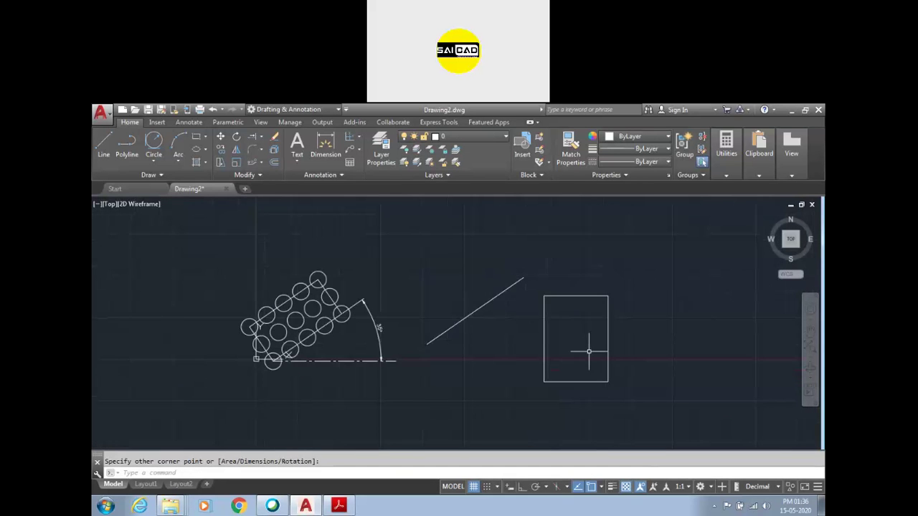
{"action": "scroll", "coordinate": [588, 351], "scroll_direction": "up", "scroll_amount": 3}
{"action": "scroll", "coordinate": [596, 368], "scroll_direction": "down", "scroll_amount": 3}
Draw circles centred on the midpoints of the upright rectangle's upper and lower edges, each reaching the rectangle's corners
{"action": "type", "text": "c"}
{"action": "key", "text": "Return"}
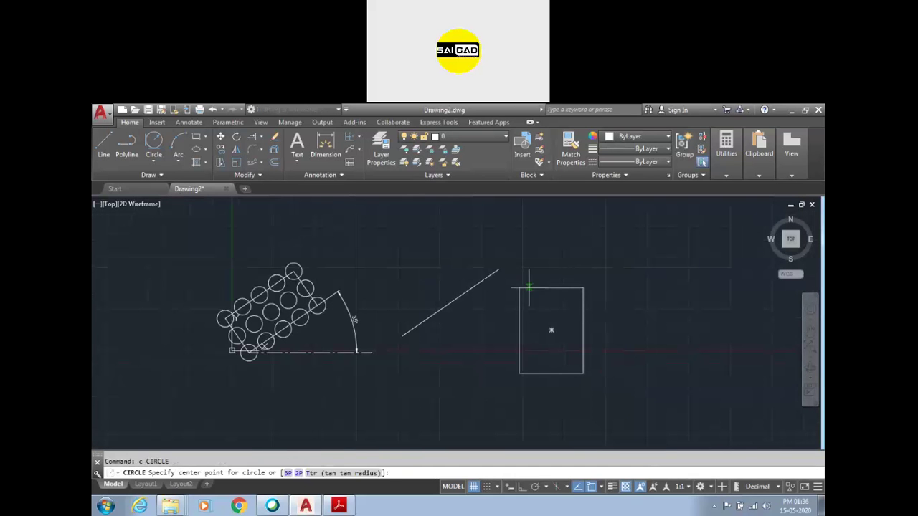
{"action": "left_click", "coordinate": [551, 287]}
{"action": "left_click", "coordinate": [519, 287]}
{"action": "key", "text": "Return"}
{"action": "left_click", "coordinate": [551, 372]}
{"action": "key", "text": "Escape"}
{"action": "key", "text": "Return"}
{"action": "left_click", "coordinate": [551, 373]}
{"action": "left_click", "coordinate": [519, 372]}
Trim the inner circle halves and the rectangle's short edges to leave a vertical slot outline
{"action": "type", "text": "tr"}
{"action": "key", "text": "Return"}
{"action": "key", "text": "Return"}
{"action": "left_click", "coordinate": [564, 279]}
{"action": "left_click", "coordinate": [543, 356]}
{"action": "key", "text": "Escape"}
Rotate the slot about its lower arc centre by reference, aligning its centre-to-centre axis with the inclined line's two endpoints
{"action": "left_click", "coordinate": [512, 223]}
{"action": "left_click", "coordinate": [622, 419]}
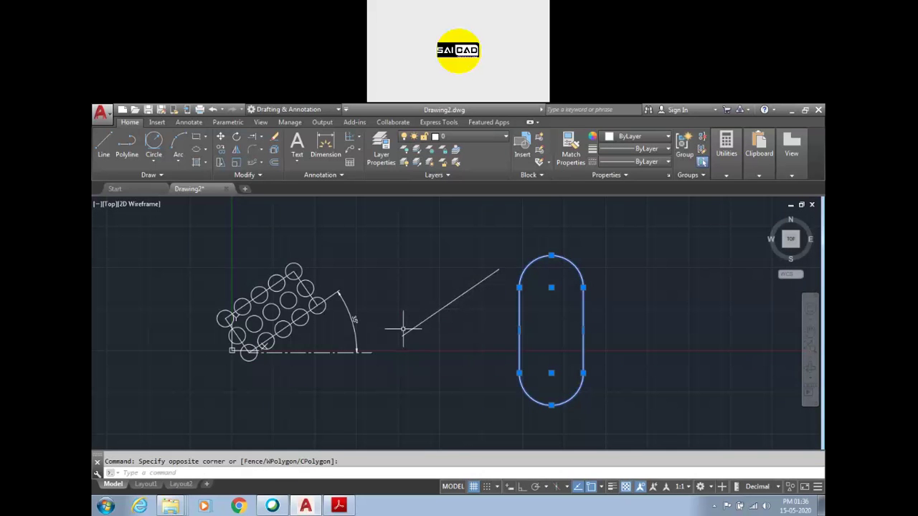
{"action": "type", "text": "ro"}
{"action": "key", "text": "Return"}
{"action": "left_click", "coordinate": [551, 373]}
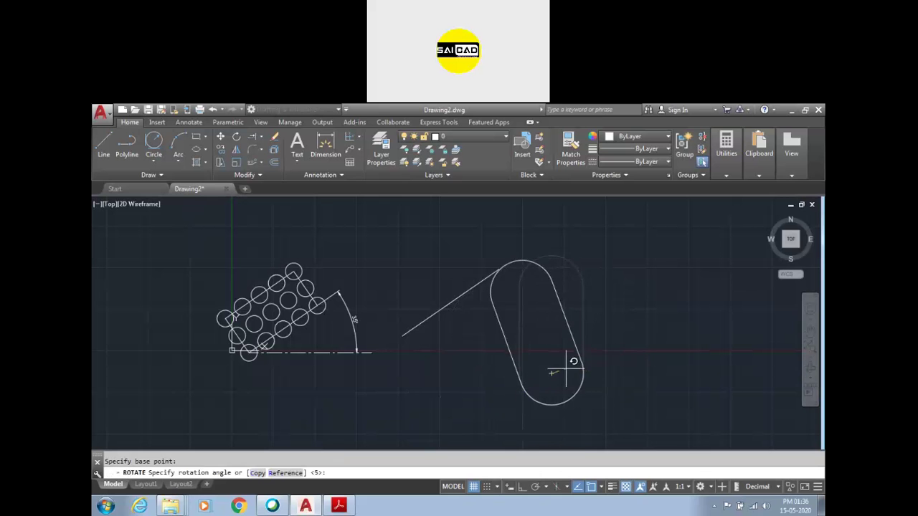
{"action": "left_click", "coordinate": [285, 473]}
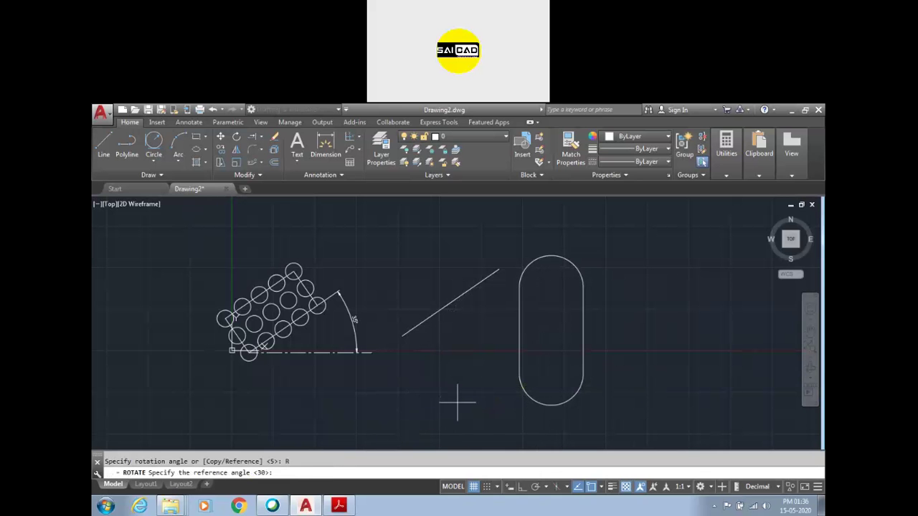
{"action": "left_click", "coordinate": [551, 372]}
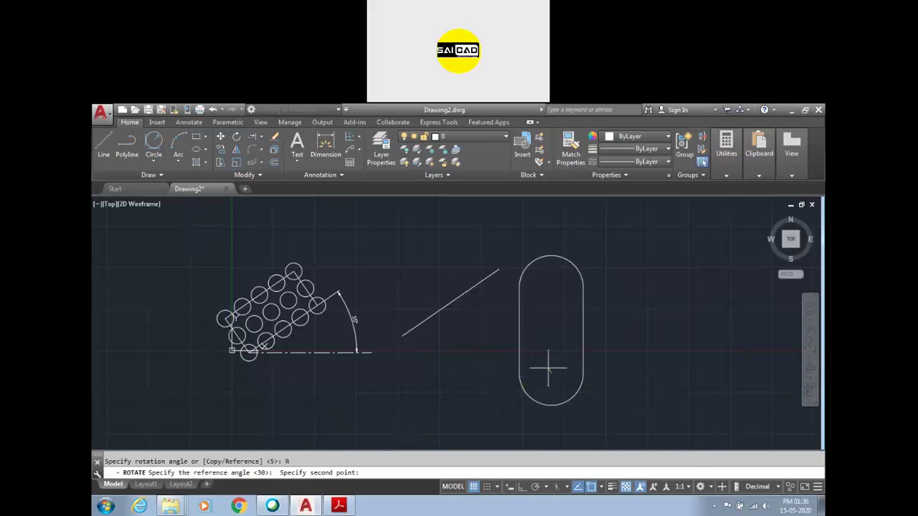
{"action": "left_click", "coordinate": [552, 287]}
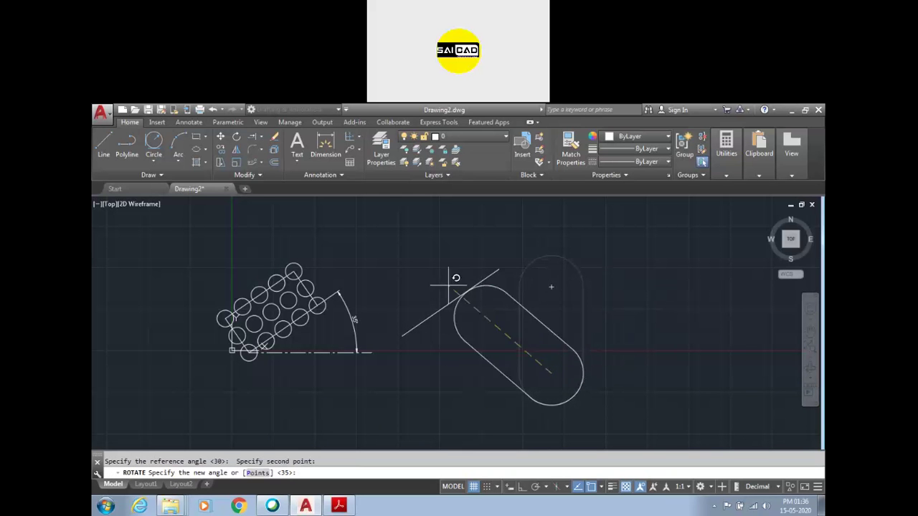
{"action": "left_click", "coordinate": [260, 473]}
{"action": "left_click", "coordinate": [402, 335]}
{"action": "left_click", "coordinate": [500, 270]}
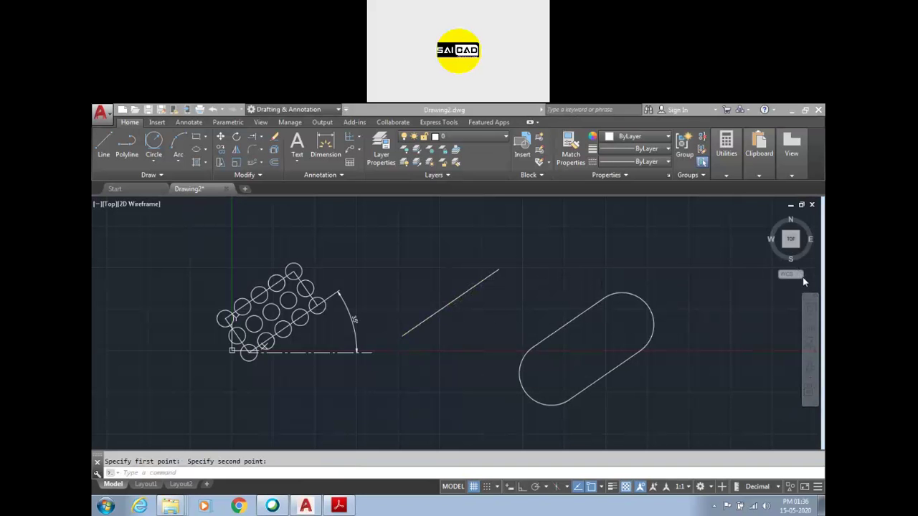
{"action": "left_click", "coordinate": [424, 329]}
{"action": "left_click", "coordinate": [576, 263]}
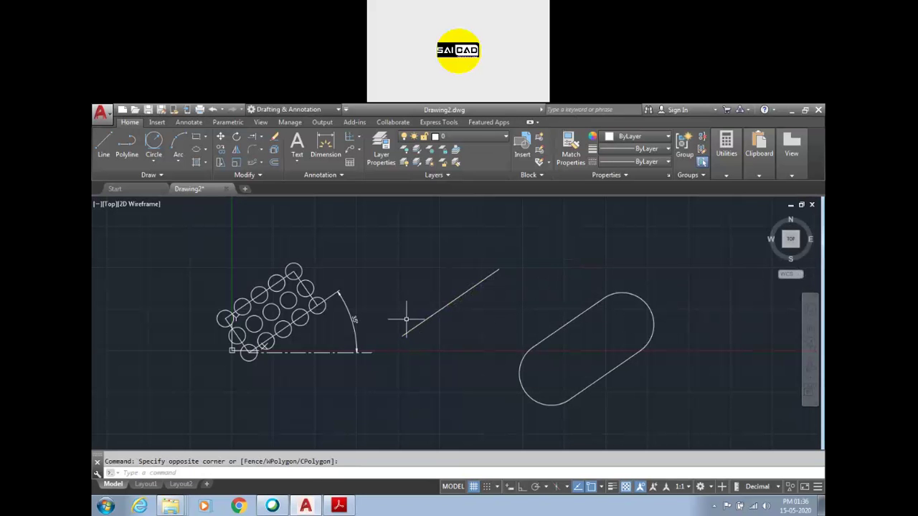
{"action": "scroll", "coordinate": [401, 321], "scroll_direction": "down", "scroll_amount": 4}
{"action": "scroll", "coordinate": [261, 308], "scroll_direction": "up", "scroll_amount": 4}
{"action": "scroll", "coordinate": [311, 329], "scroll_direction": "down", "scroll_amount": 4}
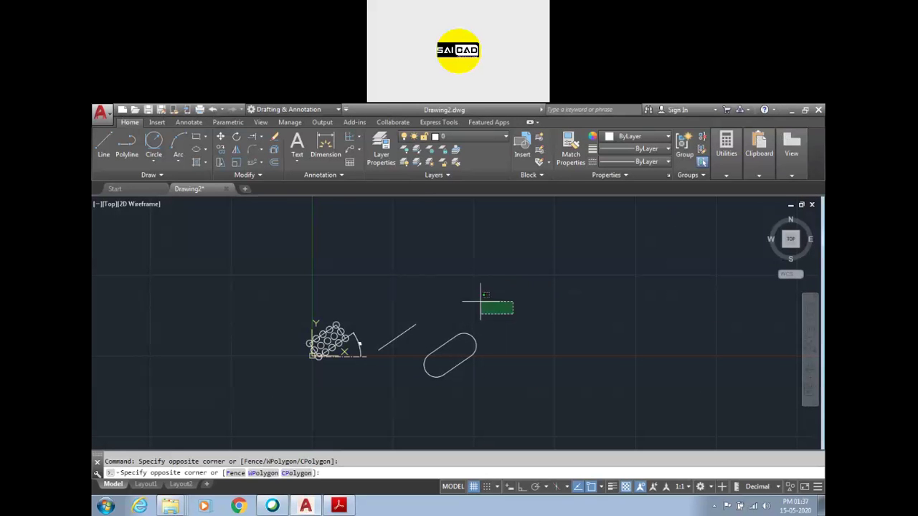
{"action": "key", "text": "Escape"}
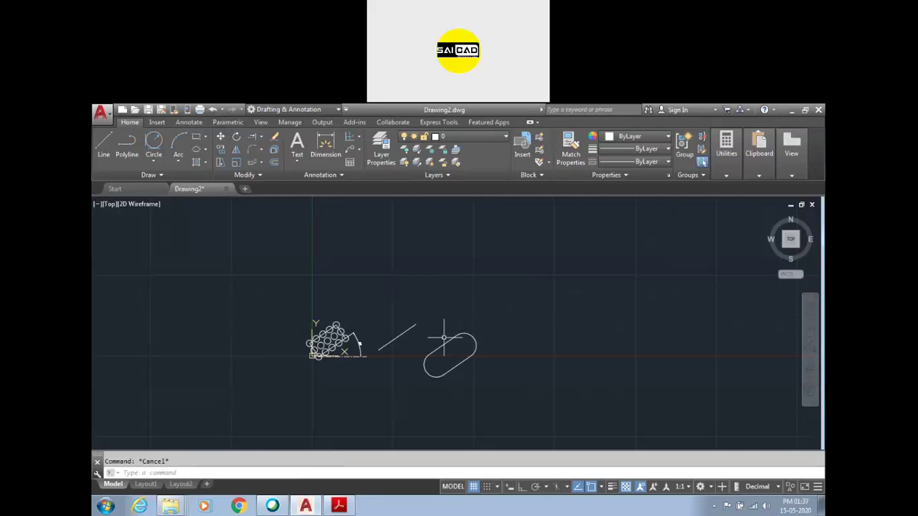
Erase the inclined line and the rotated slot
{"action": "scroll", "coordinate": [438, 337], "scroll_direction": "up", "scroll_amount": 2}
{"action": "left_click", "coordinate": [526, 264]}
{"action": "left_click", "coordinate": [384, 388]}
{"action": "key", "text": "Delete"}
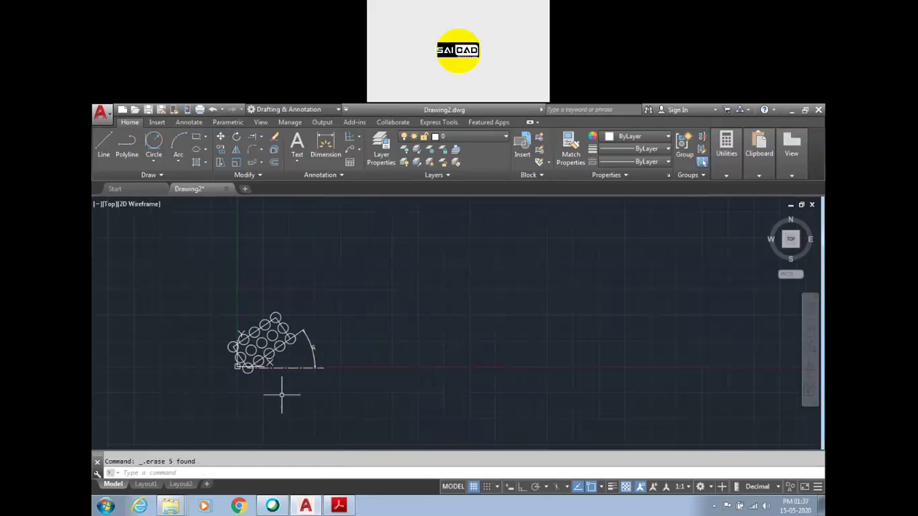
Draw a horizontal line below the rotated rectangle and its centre-line reference, extending past both ends of that figure
{"action": "scroll", "coordinate": [251, 380], "scroll_direction": "up", "scroll_amount": 3}
{"action": "scroll", "coordinate": [225, 375], "scroll_direction": "down", "scroll_amount": 1}
{"action": "scroll", "coordinate": [338, 324], "scroll_direction": "up", "scroll_amount": 2}
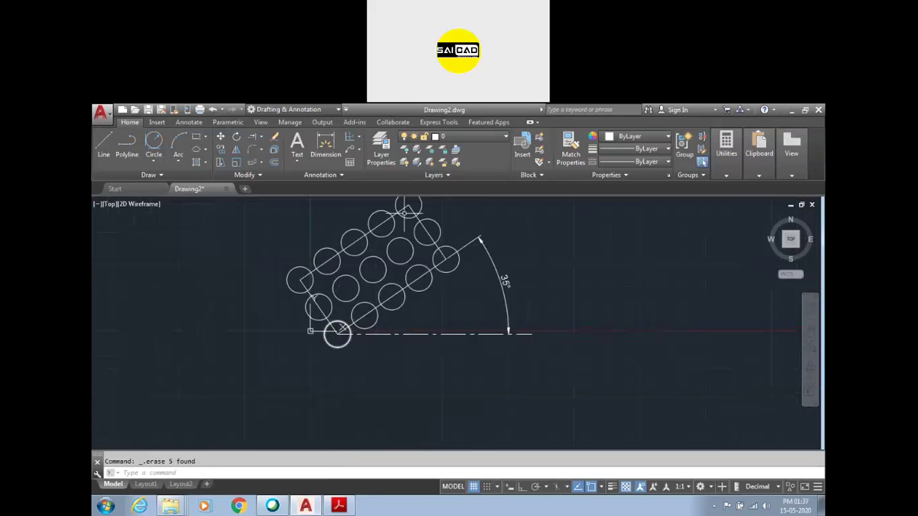
{"action": "scroll", "coordinate": [413, 283], "scroll_direction": "down", "scroll_amount": 4}
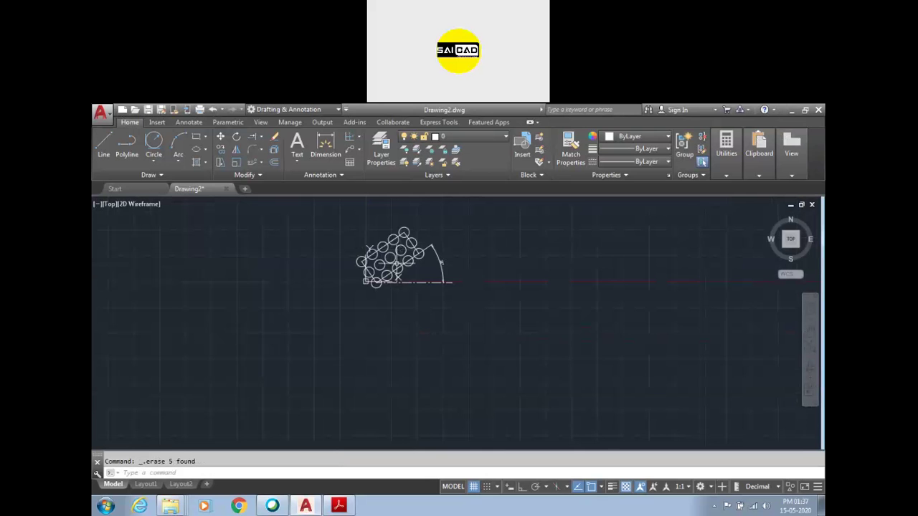
{"action": "scroll", "coordinate": [314, 311], "scroll_direction": "up", "scroll_amount": 2}
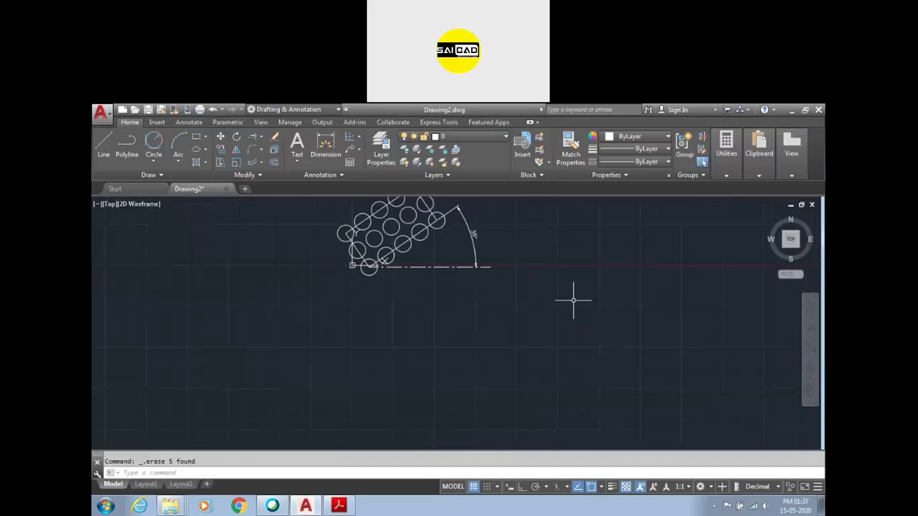
{"action": "key", "text": "l"}
{"action": "key", "text": "Return"}
{"action": "left_click", "coordinate": [307, 309]}
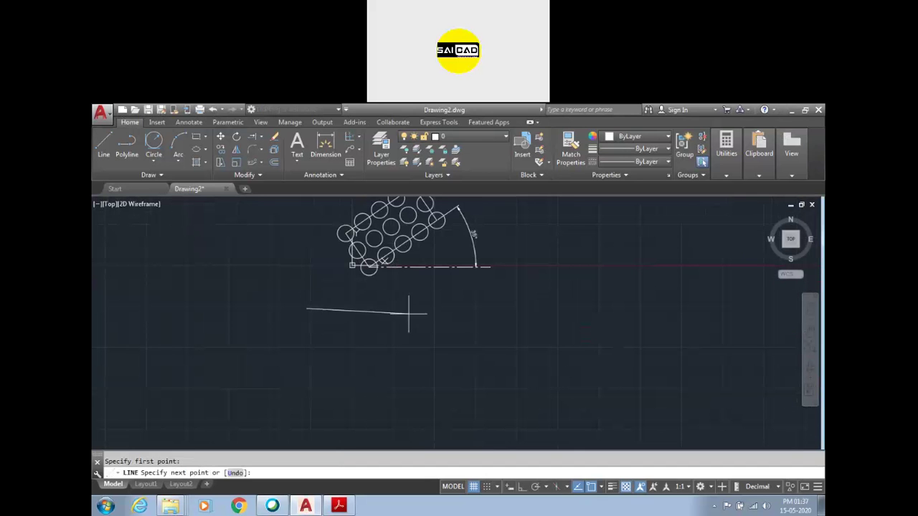
{"action": "left_click", "coordinate": [545, 311]}
{"action": "key", "text": "Escape"}
{"action": "scroll", "coordinate": [426, 313], "scroll_direction": "down", "scroll_amount": 4}
{"action": "scroll", "coordinate": [417, 297], "scroll_direction": "up", "scroll_amount": 4}
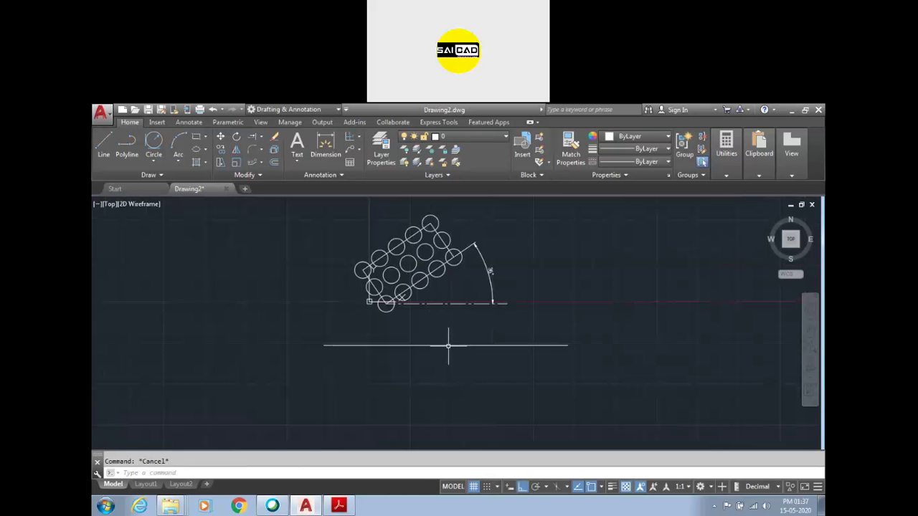
Select the rotated rectangle with its circles, the angular dimension and the reference line above the new horizontal line
{"action": "scroll", "coordinate": [448, 347], "scroll_direction": "down", "scroll_amount": 2}
{"action": "scroll", "coordinate": [448, 365], "scroll_direction": "up", "scroll_amount": 2}
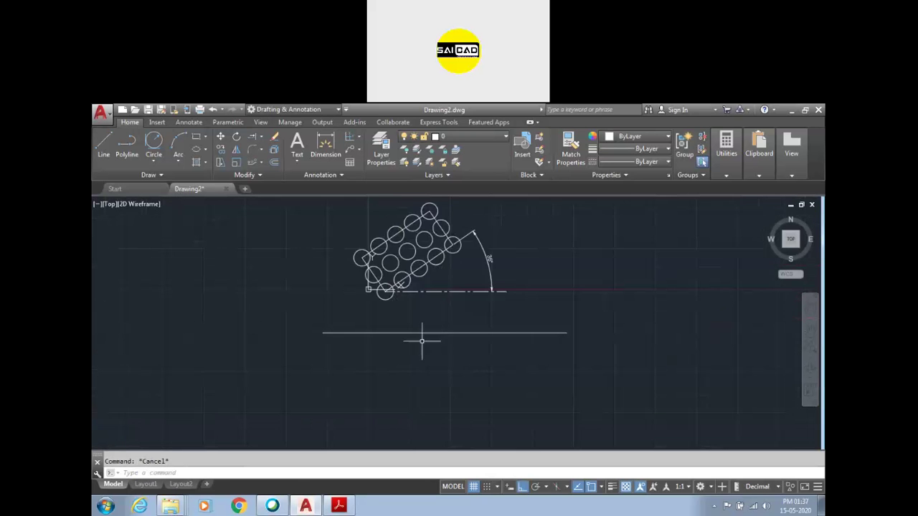
{"action": "left_click", "coordinate": [333, 206]}
{"action": "left_click", "coordinate": [555, 317]}
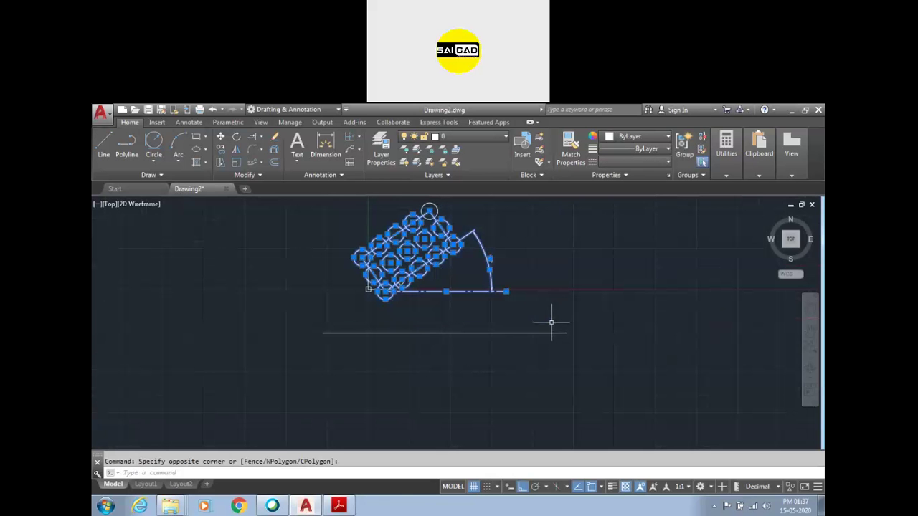
Mirror the selected rectangle, circles and angle dimension across the horizontal line's two endpoints, keeping the source objects
{"action": "type", "text": "MI"}
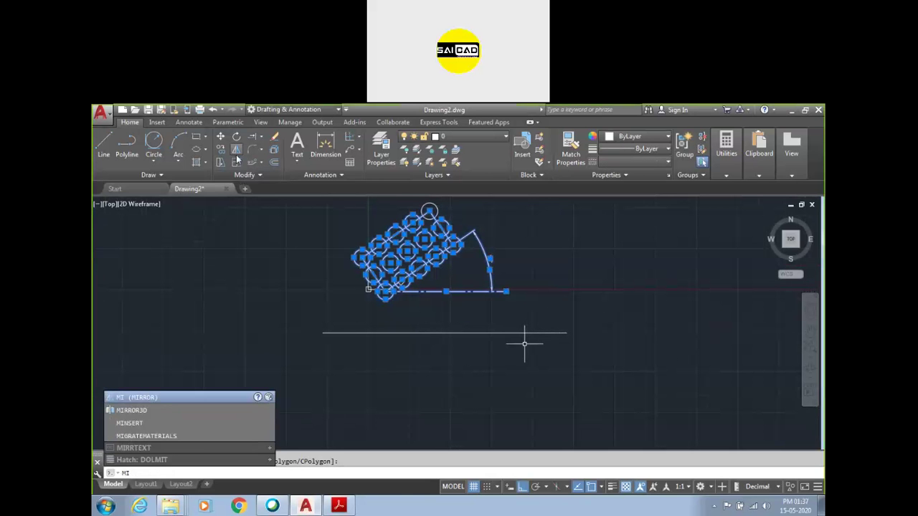
{"action": "key", "text": "Return"}
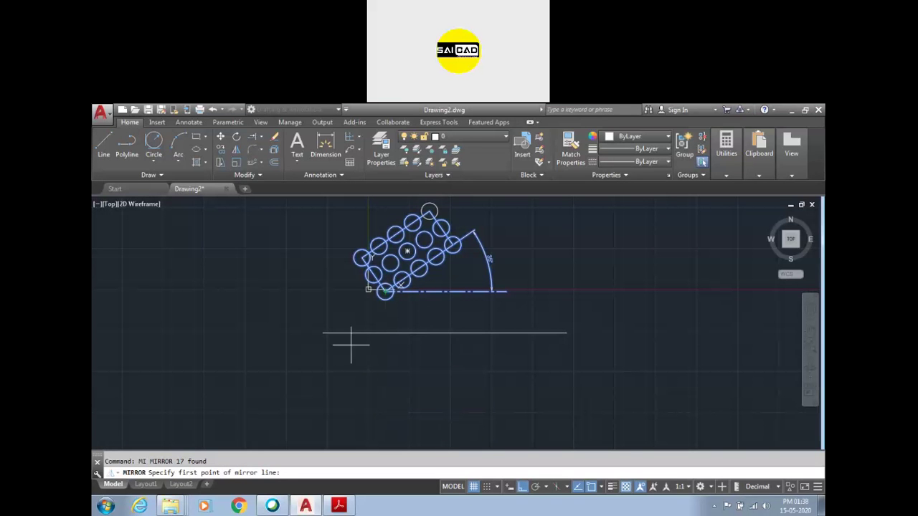
{"action": "left_click", "coordinate": [323, 332]}
{"action": "left_click", "coordinate": [568, 331]}
{"action": "scroll", "coordinate": [426, 334], "scroll_direction": "down", "scroll_amount": 2}
{"action": "scroll", "coordinate": [480, 341], "scroll_direction": "up", "scroll_amount": 1}
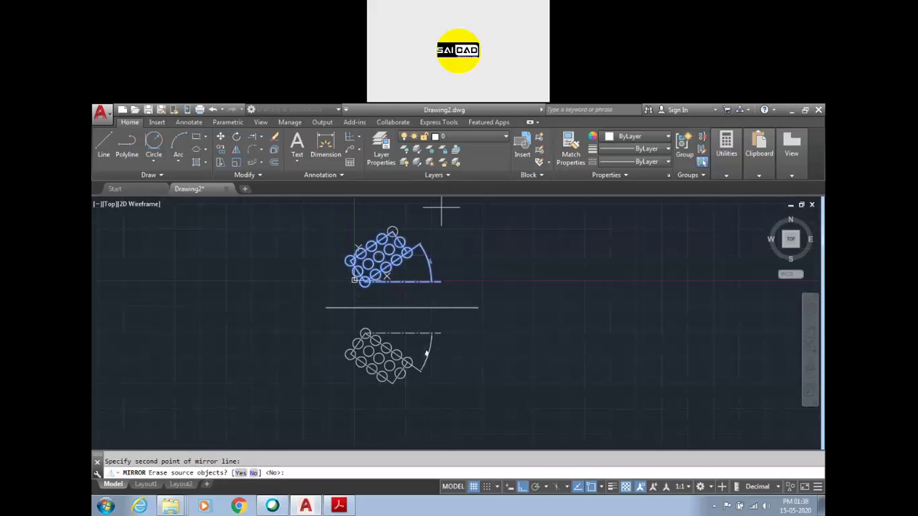
{"action": "left_click", "coordinate": [254, 473]}
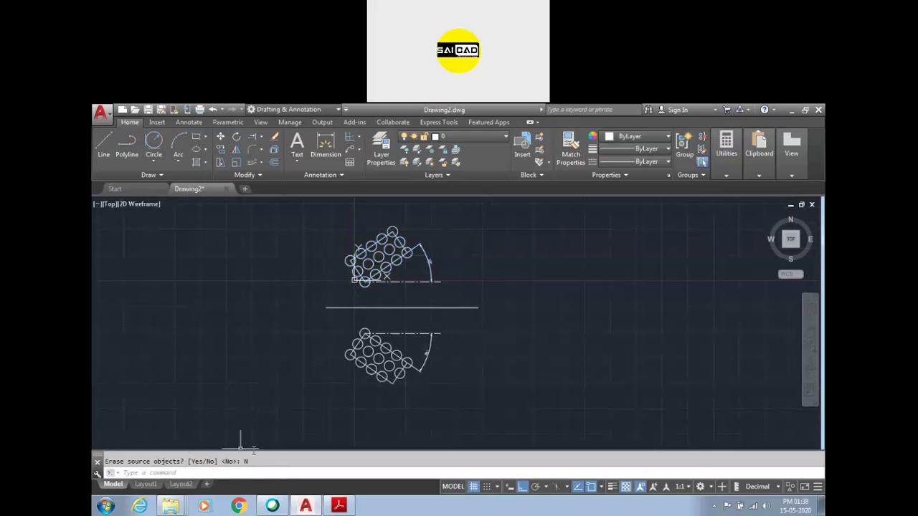
{"action": "scroll", "coordinate": [373, 329], "scroll_direction": "up", "scroll_amount": 2}
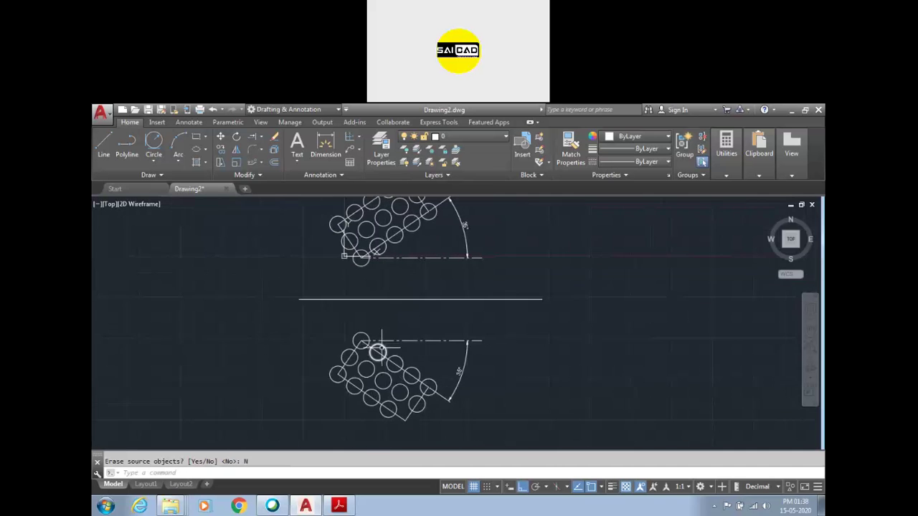
{"action": "scroll", "coordinate": [423, 351], "scroll_direction": "down", "scroll_amount": 2}
{"action": "scroll", "coordinate": [410, 342], "scroll_direction": "up", "scroll_amount": 2}
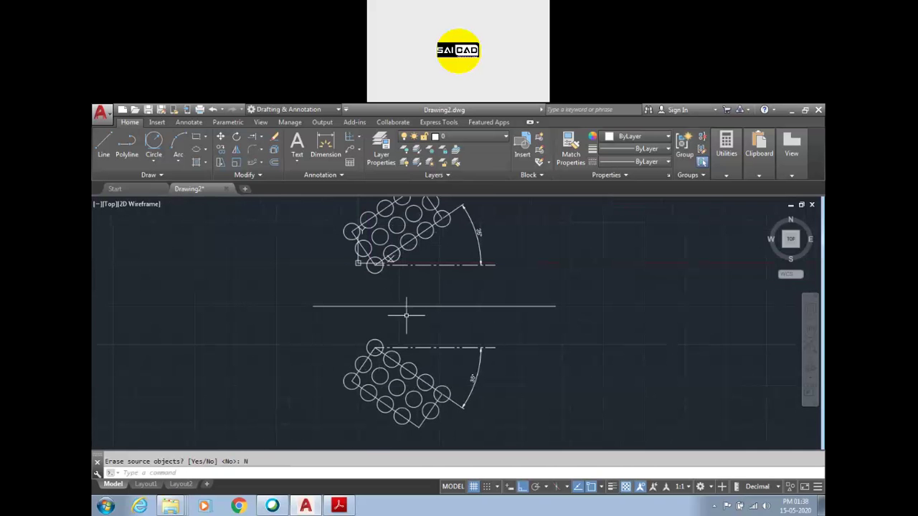
{"action": "scroll", "coordinate": [410, 374], "scroll_direction": "down", "scroll_amount": 2}
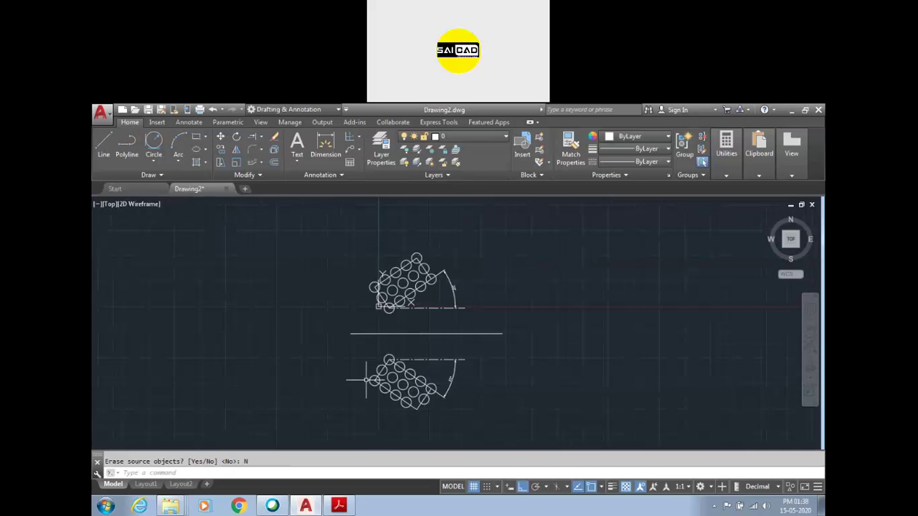
Draw a slanted line with Ortho off from the horizontal line's left endpoint up and to the left
{"action": "type", "text": "l"}
{"action": "key", "text": "Return"}
{"action": "left_click", "coordinate": [350, 332]}
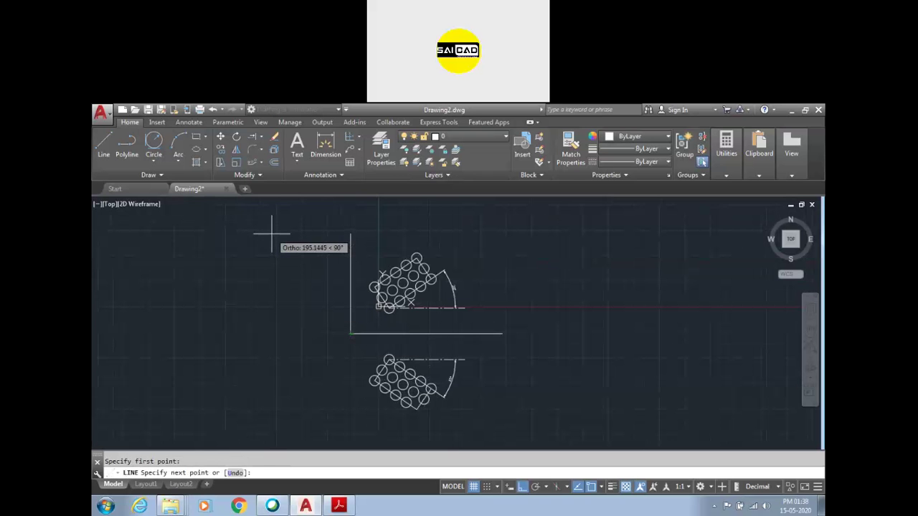
{"action": "key", "text": "F8"}
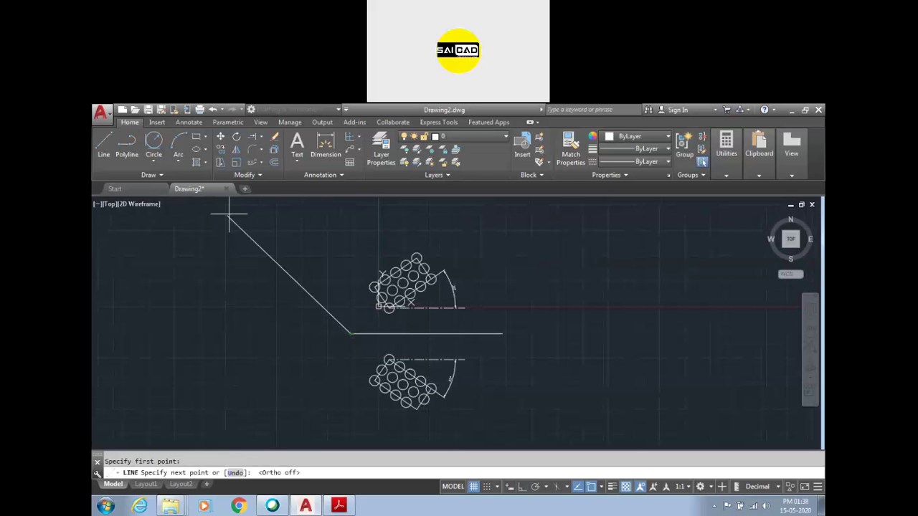
{"action": "left_click", "coordinate": [244, 209]}
{"action": "key", "text": "Escape"}
Mirror the upper circle pattern with its angle dimension across the slanted line, keeping the source objects
{"action": "left_click", "coordinate": [344, 225]}
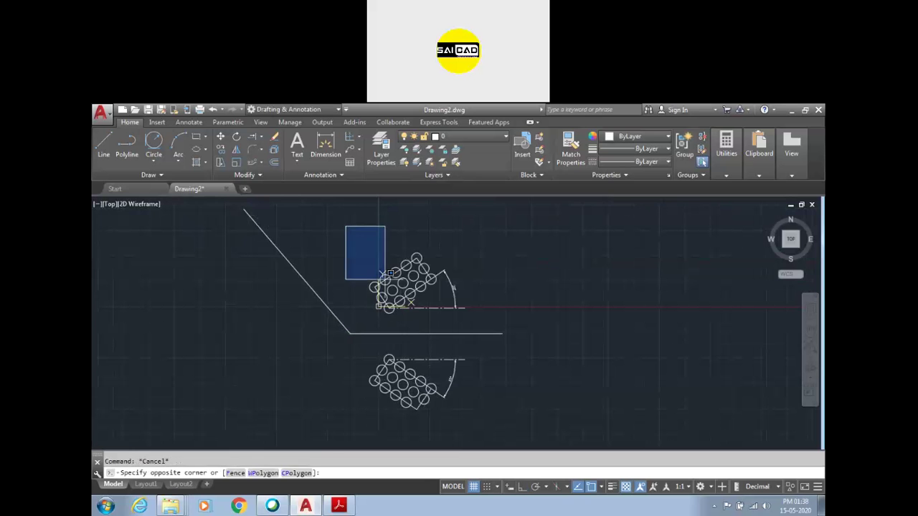
{"action": "left_click", "coordinate": [486, 315]}
{"action": "type", "text": "mi"}
{"action": "key", "text": "Return"}
{"action": "left_click", "coordinate": [351, 334]}
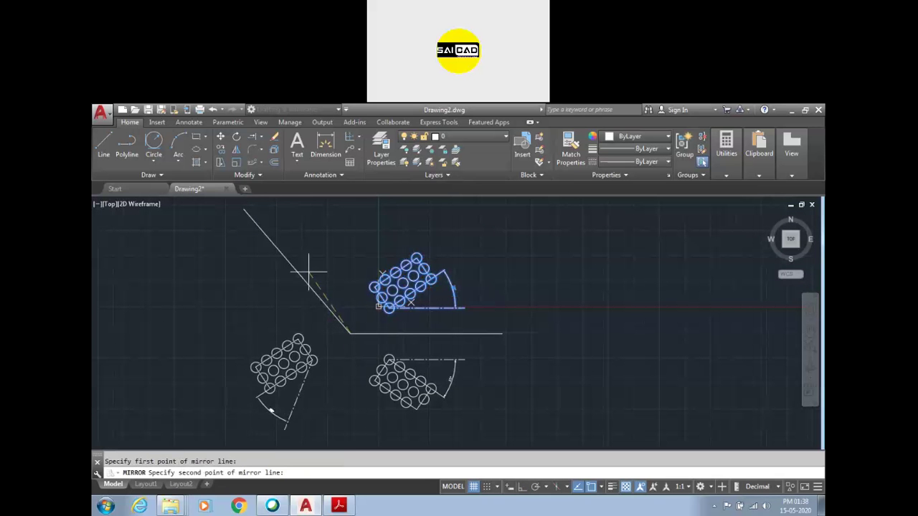
{"action": "left_click", "coordinate": [298, 268]}
{"action": "key", "text": "Return"}
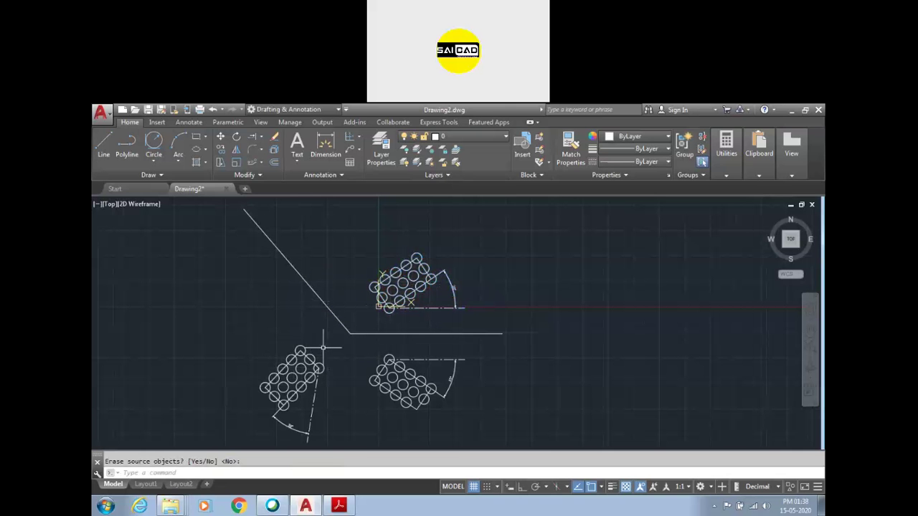
Mirror the lower-left copy about a vertical axis below the lines' junction with Ortho on, and undo the last two mirror operations
{"action": "type", "text": "mi"}
{"action": "key", "text": "Return"}
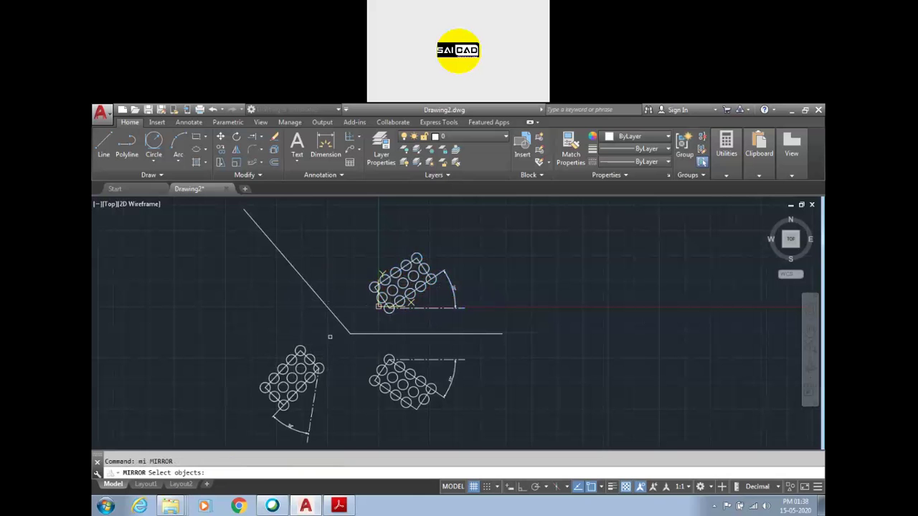
{"action": "left_click", "coordinate": [225, 317]}
{"action": "left_click", "coordinate": [347, 450]}
{"action": "key", "text": "Return"}
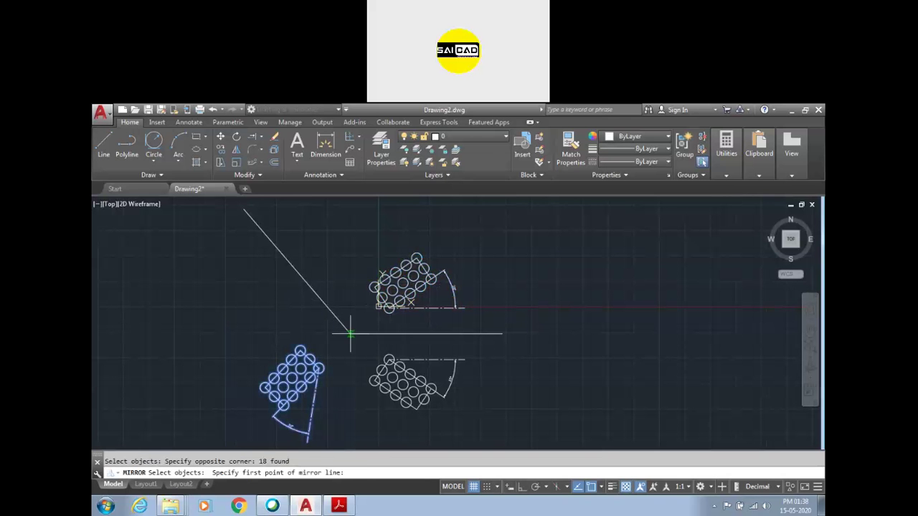
{"action": "left_click", "coordinate": [350, 351]}
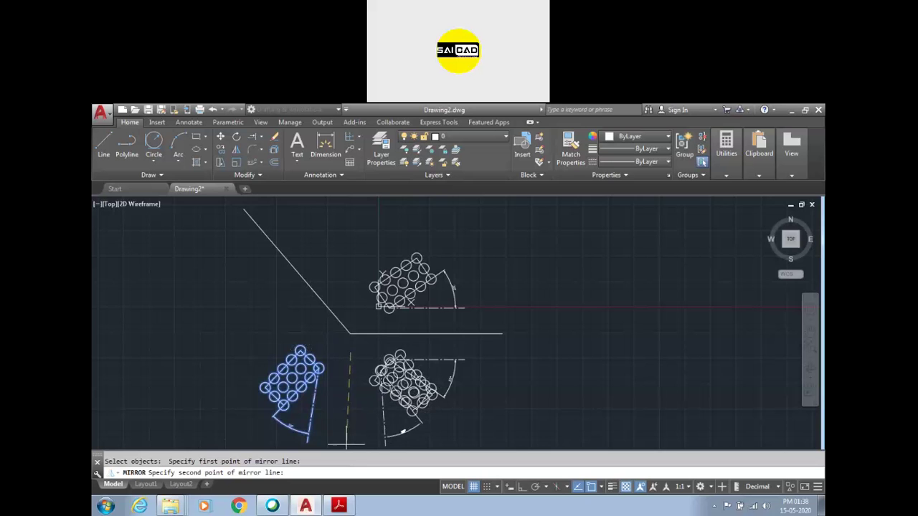
{"action": "scroll", "coordinate": [348, 430], "scroll_direction": "down", "scroll_amount": 4}
{"action": "scroll", "coordinate": [351, 402], "scroll_direction": "up", "scroll_amount": 2}
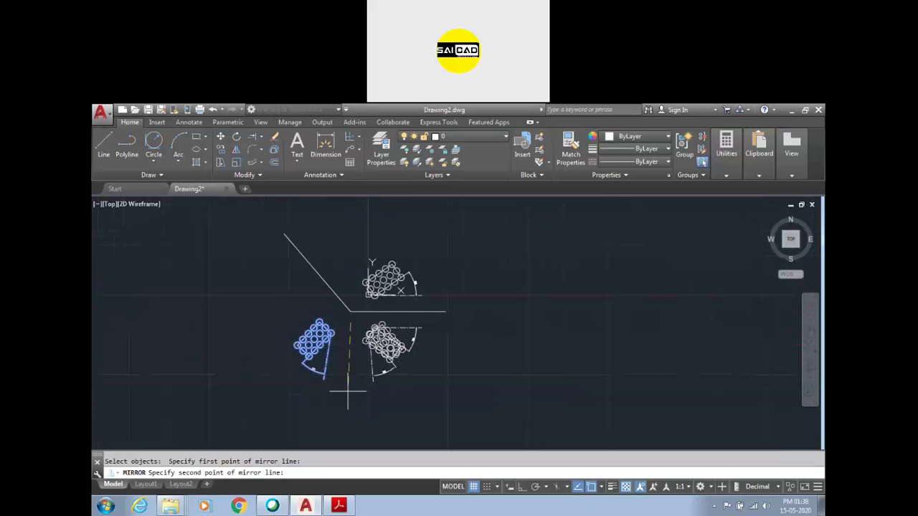
{"action": "key", "text": "F8"}
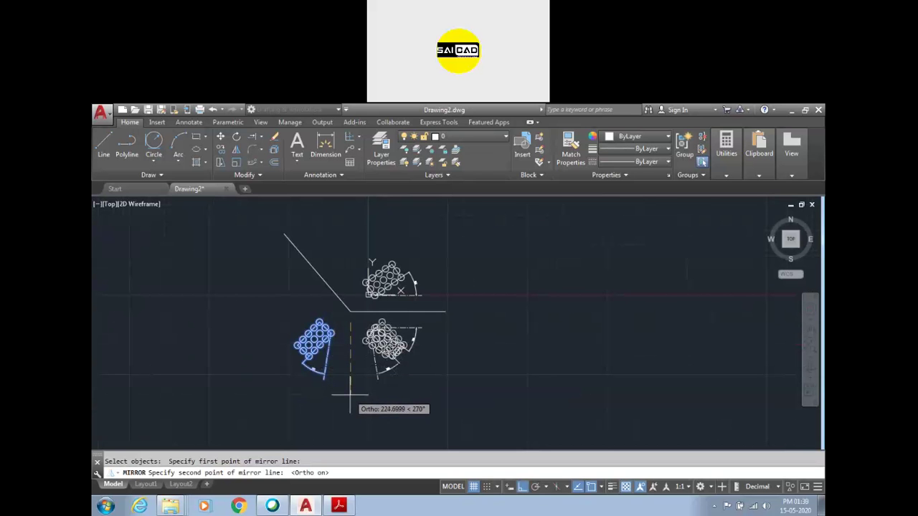
{"action": "left_click", "coordinate": [350, 395]}
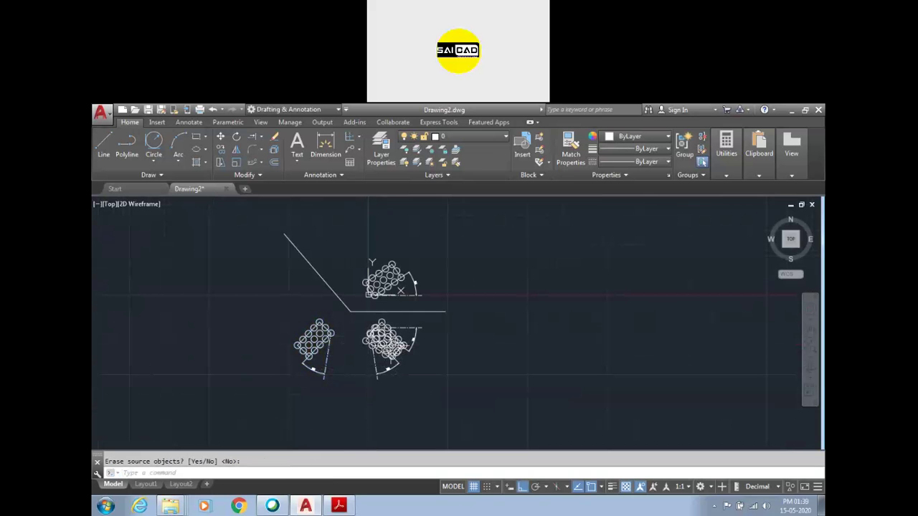
{"action": "scroll", "coordinate": [384, 339], "scroll_direction": "up", "scroll_amount": 2}
{"action": "key", "text": "ctrl+z"}
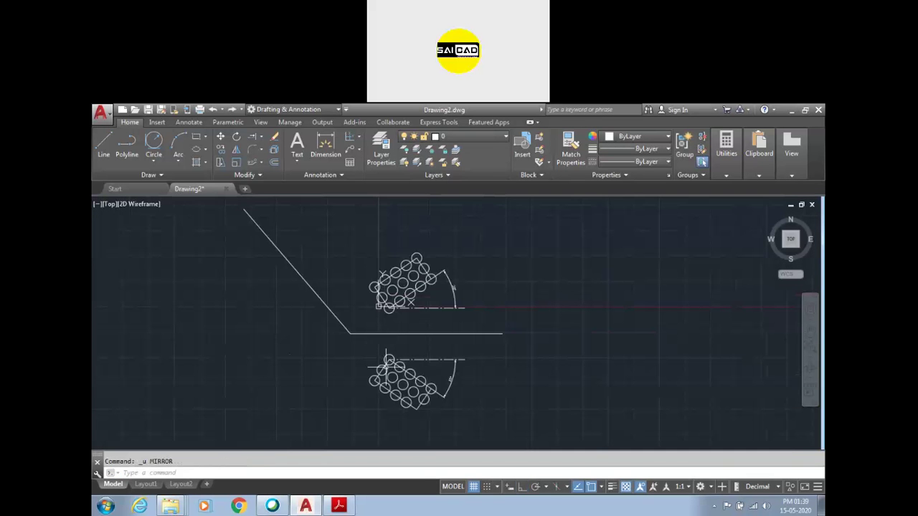
Erase both circle patterns, their dimensions and both mirror lines from the drawing
{"action": "scroll", "coordinate": [358, 341], "scroll_direction": "down", "scroll_amount": 3}
{"action": "scroll", "coordinate": [266, 250], "scroll_direction": "up", "scroll_amount": 2}
{"action": "left_click", "coordinate": [242, 243]}
{"action": "left_click", "coordinate": [492, 415]}
{"action": "key", "text": "Delete"}
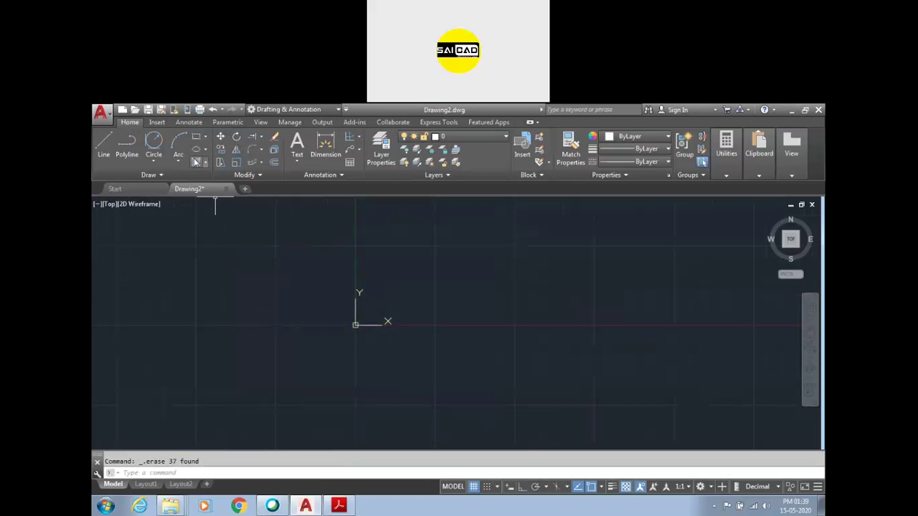
Draw a rectangle 50 long and 20 wide by its dimensions in the empty drawing area
{"action": "key", "text": "Escape"}
{"action": "type", "text": "rec"}
{"action": "key", "text": "Return"}
{"action": "left_click", "coordinate": [440, 274]}
{"action": "type", "text": "d"}
{"action": "key", "text": "Return"}
{"action": "type", "text": "50"}
{"action": "key", "text": "Return"}
{"action": "type", "text": "20"}
{"action": "key", "text": "Return"}
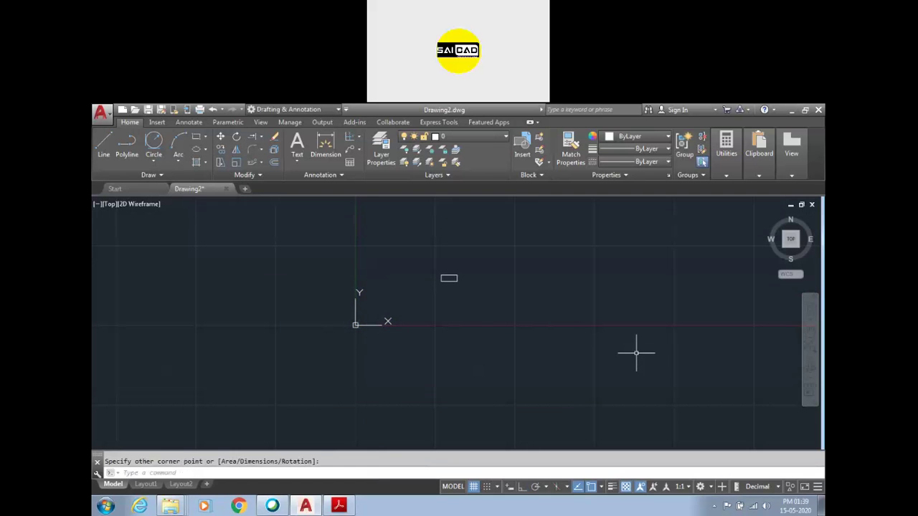
{"action": "scroll", "coordinate": [454, 276], "scroll_direction": "up", "scroll_amount": 5}
{"action": "scroll", "coordinate": [483, 215], "scroll_direction": "up", "scroll_amount": 1}
{"action": "scroll", "coordinate": [423, 302], "scroll_direction": "down", "scroll_amount": 1}
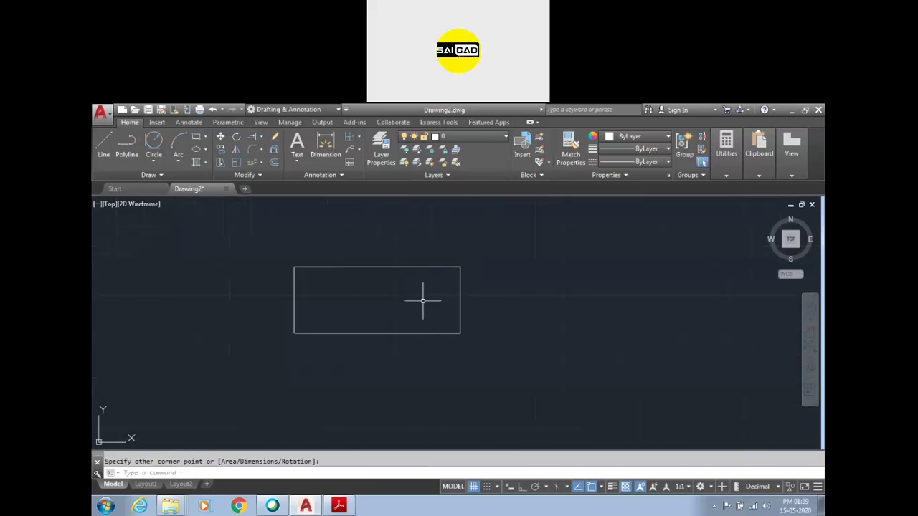
Dimension the rectangle's length below its lower edge and its height beside its right edge
{"action": "left_click", "coordinate": [488, 258]}
{"action": "left_click", "coordinate": [498, 246]}
{"action": "left_click", "coordinate": [399, 355]}
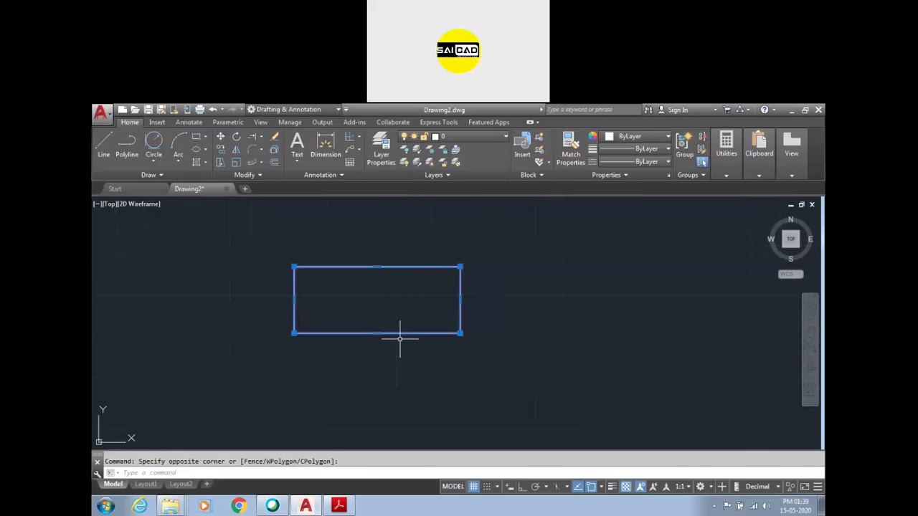
{"action": "left_click", "coordinate": [327, 146]}
{"action": "left_click", "coordinate": [334, 334]}
{"action": "left_click", "coordinate": [337, 378]}
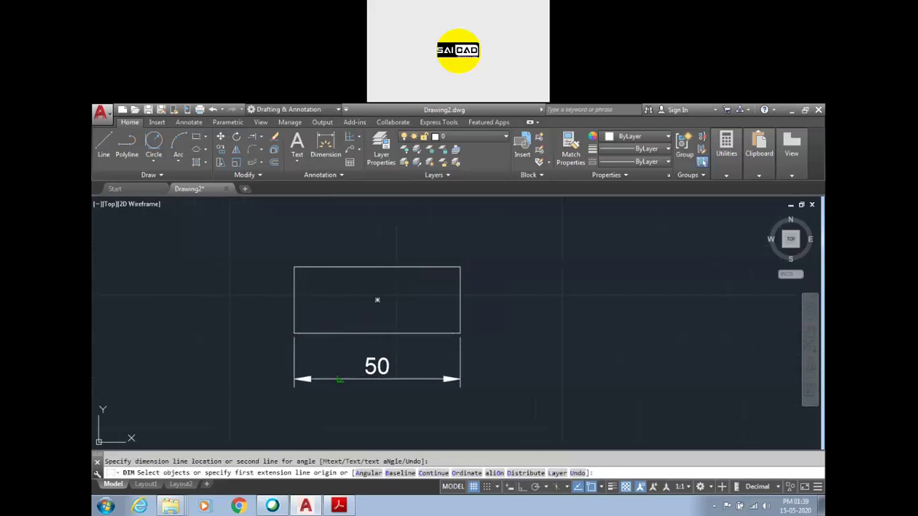
{"action": "left_click", "coordinate": [461, 283]}
{"action": "left_click", "coordinate": [495, 298]}
{"action": "key", "text": "Escape"}
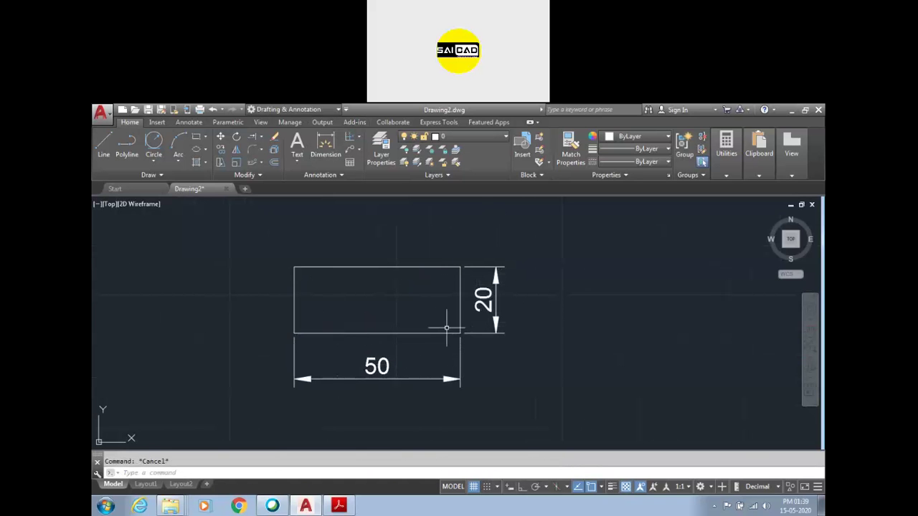
Try stretching the rectangle freehand to the right from its right edge's midpoint grip, and undo the stretch
{"action": "left_click", "coordinate": [461, 283]}
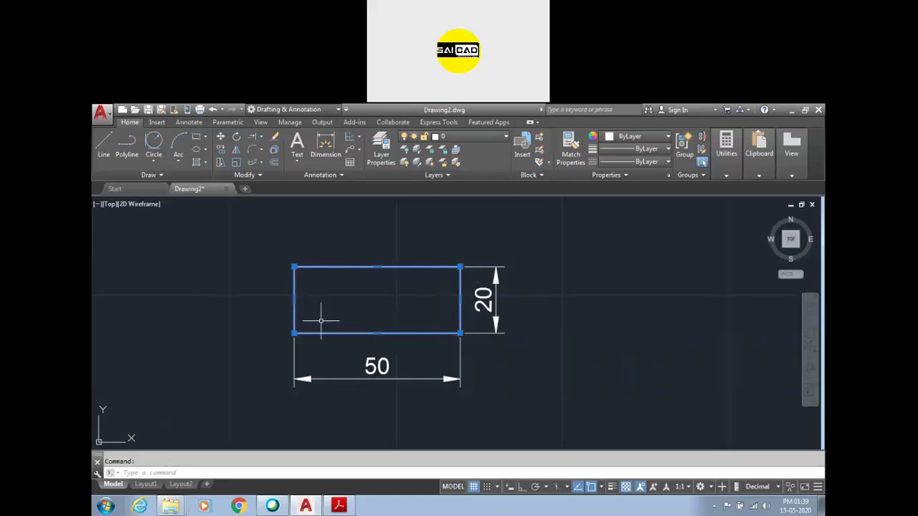
{"action": "key", "text": "Escape"}
{"action": "left_click", "coordinate": [441, 331]}
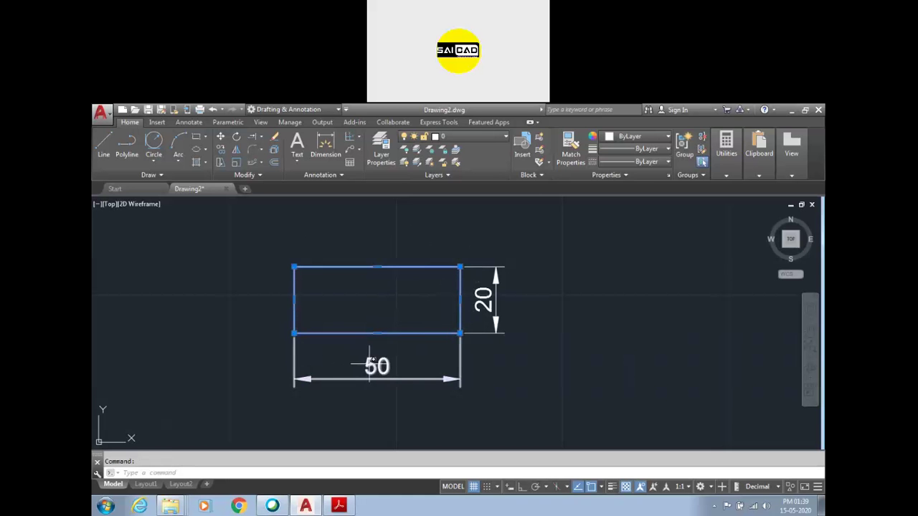
{"action": "left_click", "coordinate": [460, 299]}
{"action": "left_click", "coordinate": [613, 299]}
{"action": "key", "text": "ctrl+z"}
Stretch the rectangle's right edge outward by 20 from its midpoint grip with Ortho on, and undo the stretch
{"action": "left_click", "coordinate": [447, 303]}
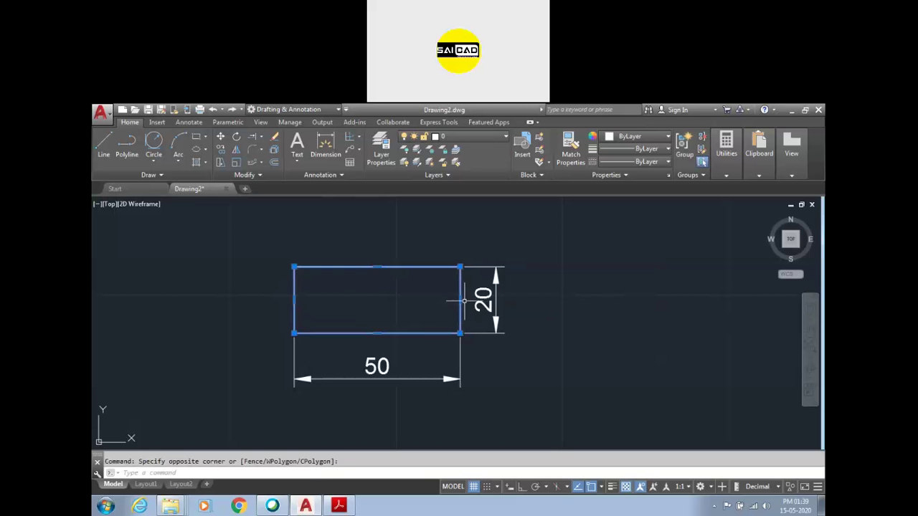
{"action": "left_click", "coordinate": [459, 300]}
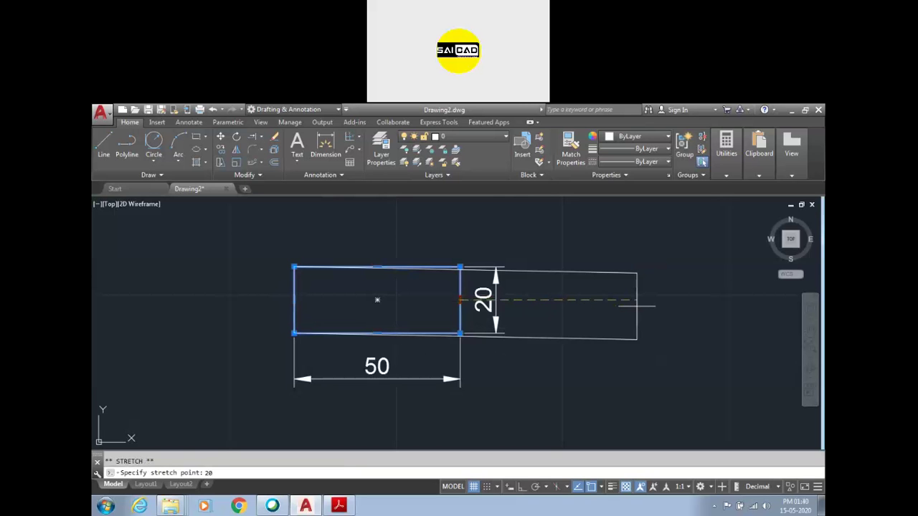
{"action": "key", "text": "F8"}
{"action": "key", "text": "Return"}
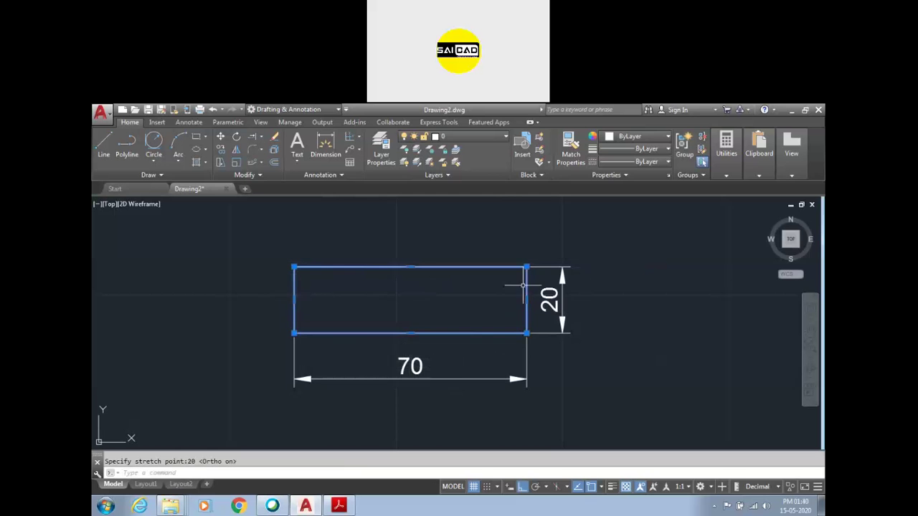
{"action": "mouse_move", "coordinate": [527, 300]}
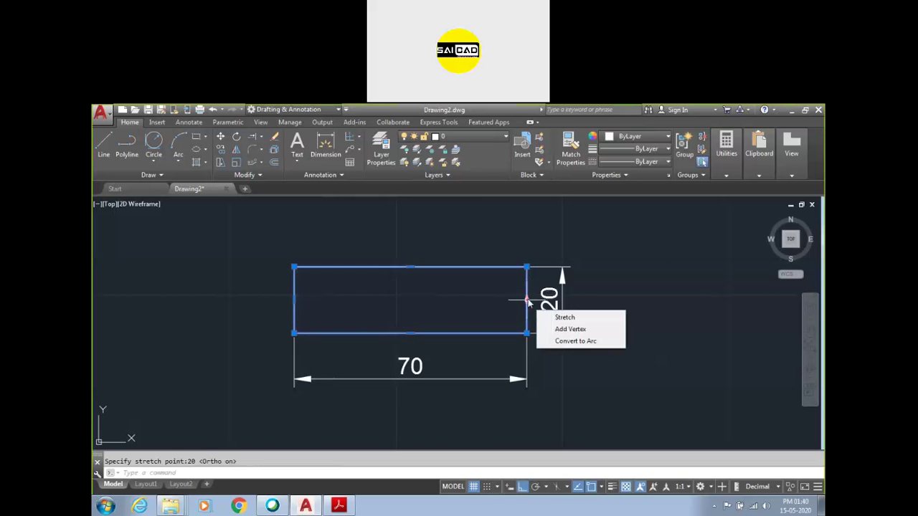
{"action": "key", "text": "Escape"}
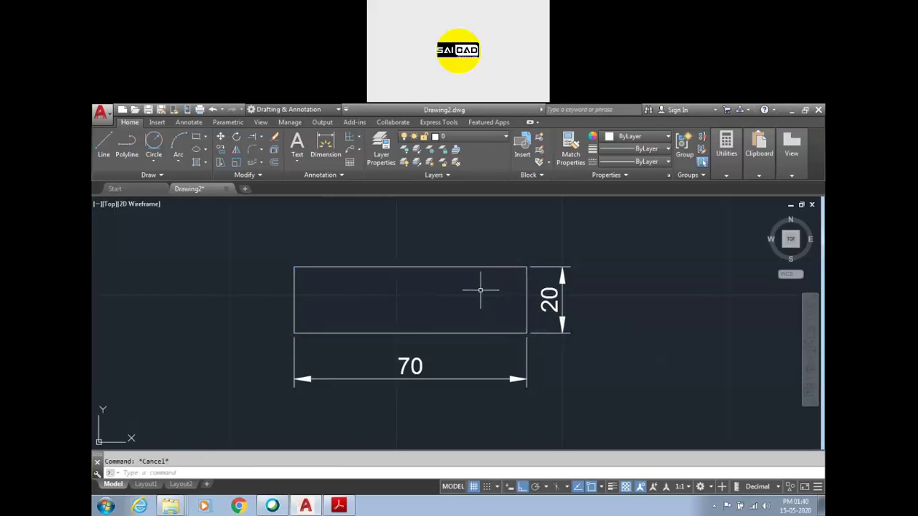
{"action": "key", "text": "ctrl+z"}
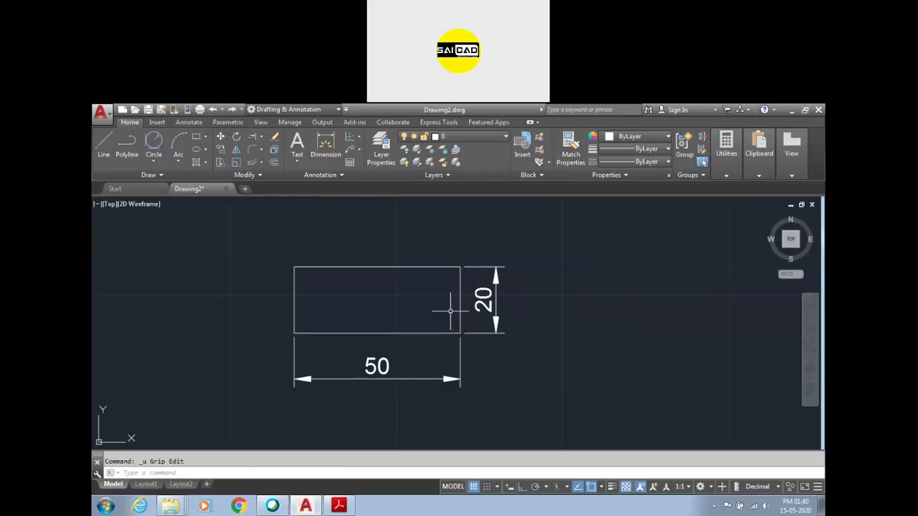
Draw a second rectangle about 20 long and 5 wide to the right of the dimensioned one, and select it
{"action": "type", "text": "c"}
{"action": "key", "text": "Return"}
{"action": "scroll", "coordinate": [420, 294], "scroll_direction": "up", "scroll_amount": 4}
{"action": "scroll", "coordinate": [485, 287], "scroll_direction": "down", "scroll_amount": 2}
{"action": "scroll", "coordinate": [393, 315], "scroll_direction": "down", "scroll_amount": 4}
{"action": "left_click", "coordinate": [650, 323]}
{"action": "type", "text": "d"}
{"action": "key", "text": "Return"}
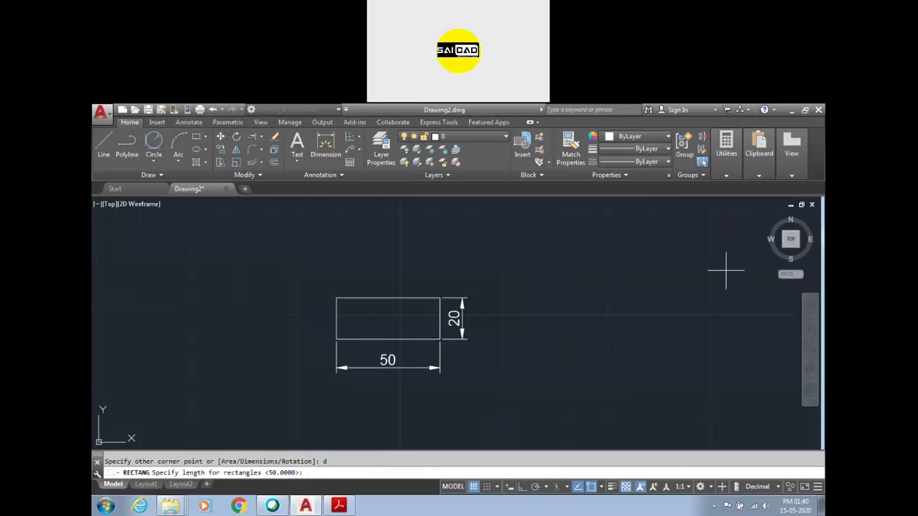
{"action": "key", "text": "Return"}
{"action": "type", "text": "5"}
{"action": "key", "text": "Return"}
{"action": "left_click", "coordinate": [703, 283]}
{"action": "left_click", "coordinate": [638, 339]}
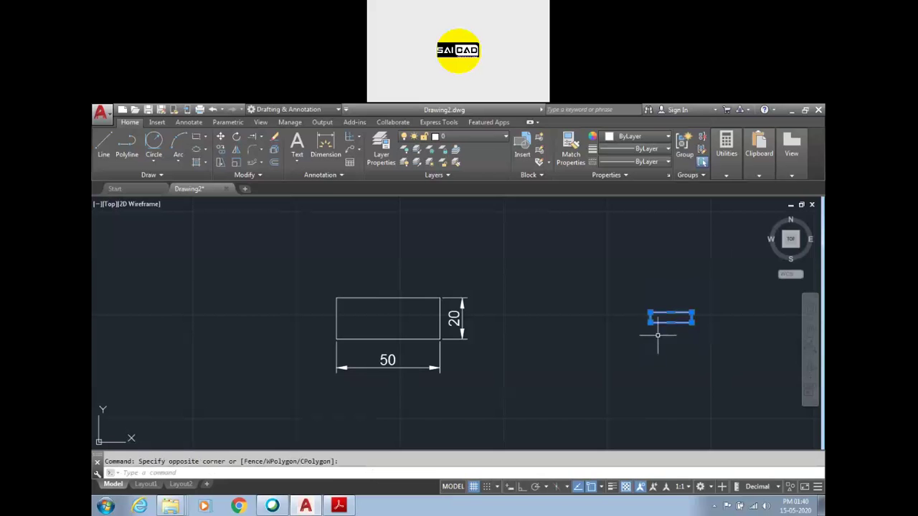
Move the small rectangle so its right edge's midpoint sits on the midpoint of the dimensioned rectangle's right edge
{"action": "type", "text": "m"}
{"action": "key", "text": "Return"}
{"action": "left_click", "coordinate": [692, 317]}
{"action": "left_click", "coordinate": [440, 317]}
Move the small rectangle 10 to the left inside the large rectangle with Ortho on
{"action": "scroll", "coordinate": [427, 321], "scroll_direction": "up", "scroll_amount": 6}
{"action": "left_click", "coordinate": [447, 308]}
{"action": "left_click", "coordinate": [375, 350]}
{"action": "type", "text": "m"}
{"action": "key", "text": "Return"}
{"action": "left_click", "coordinate": [424, 310]}
{"action": "key", "text": "F8"}
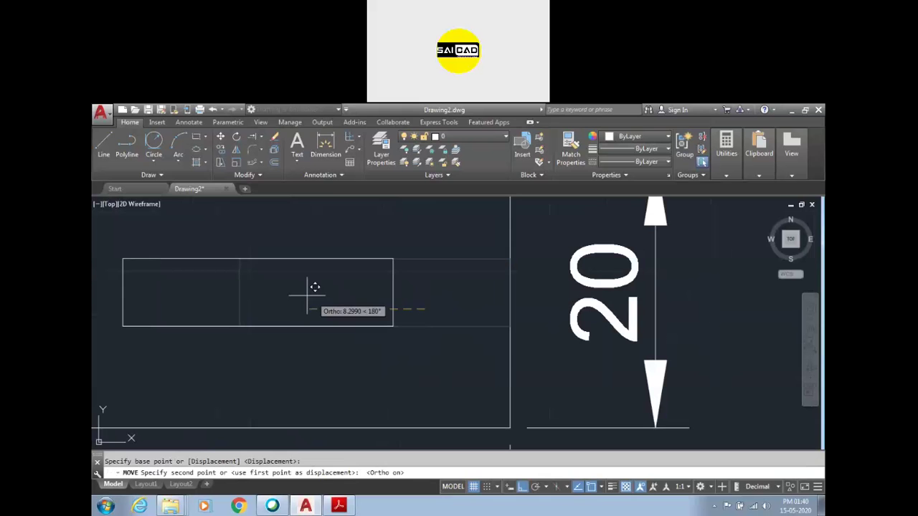
{"action": "type", "text": "10"}
{"action": "key", "text": "Return"}
{"action": "scroll", "coordinate": [379, 352], "scroll_direction": "down", "scroll_amount": 4}
{"action": "key", "text": "Escape"}
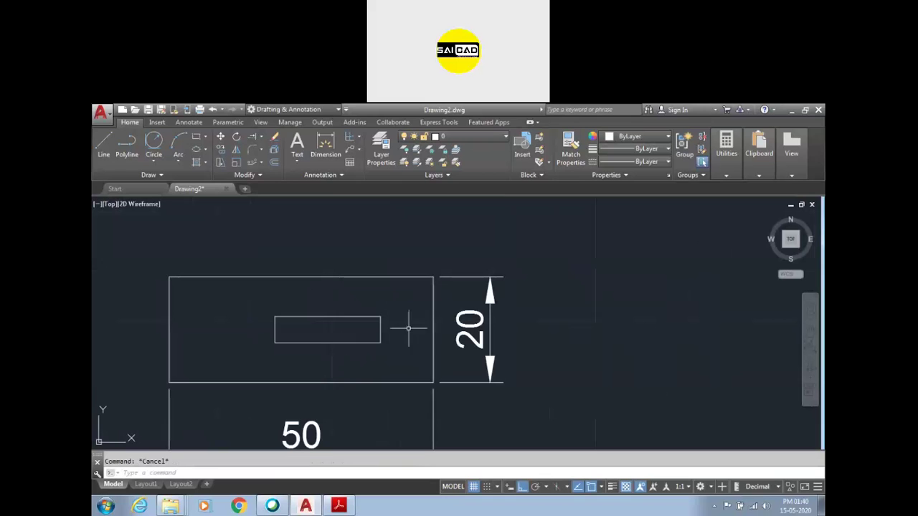
Try stretching the outer rectangle to about 82.4 long from its right edge's midpoint grip, and undo the stretch
{"action": "left_click", "coordinate": [430, 324]}
{"action": "left_click", "coordinate": [432, 329]}
{"action": "left_click", "coordinate": [604, 333]}
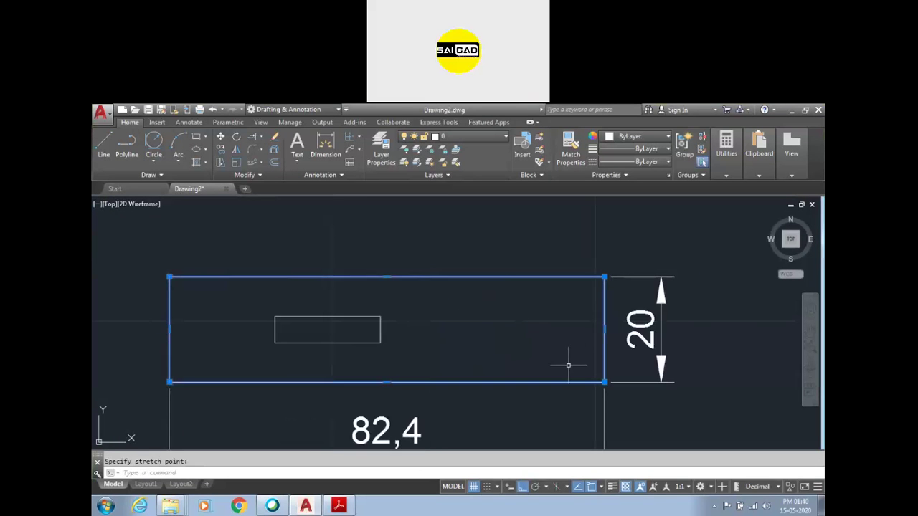
{"action": "key", "text": "ctrl+z"}
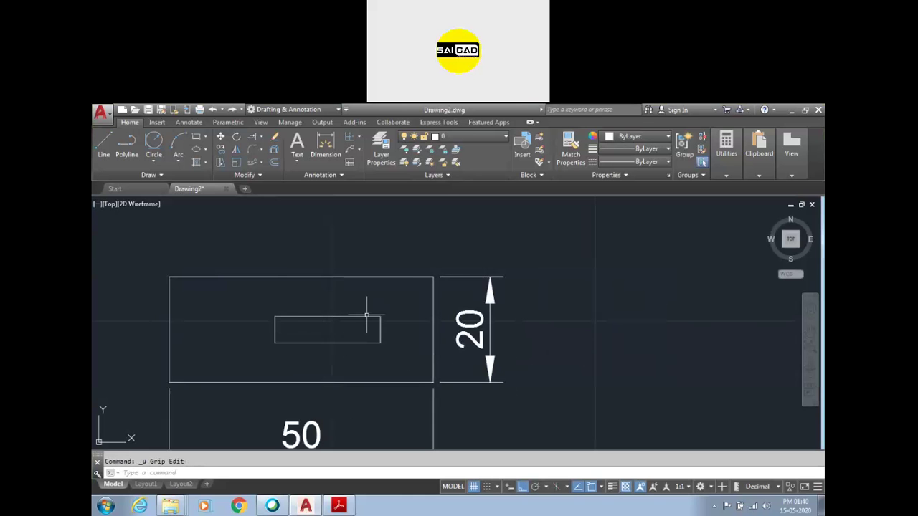
Dimension the inner rectangle's length, placing the dimension below the outer rectangle's lower edge
{"action": "scroll", "coordinate": [375, 326], "scroll_direction": "down", "scroll_amount": 4}
{"action": "scroll", "coordinate": [374, 327], "scroll_direction": "up", "scroll_amount": 4}
{"action": "left_click", "coordinate": [326, 147]}
{"action": "left_click", "coordinate": [402, 302]}
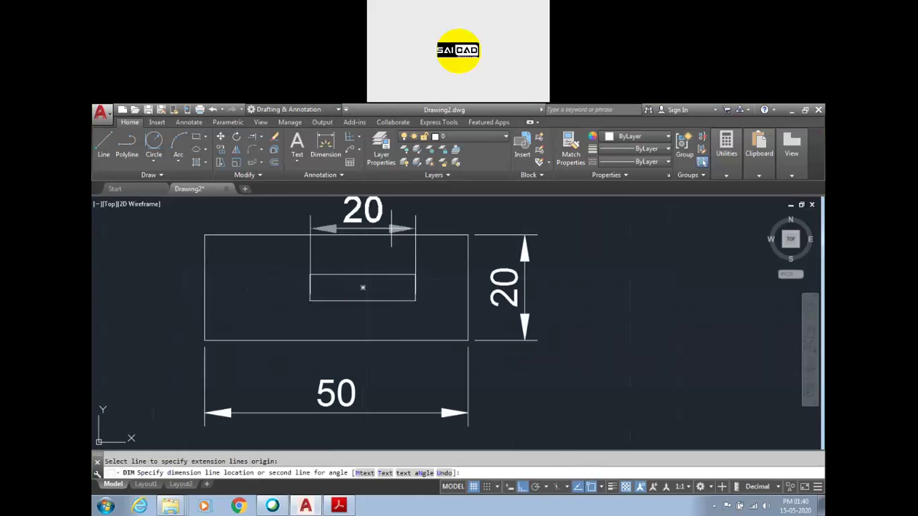
{"action": "left_click", "coordinate": [381, 387]}
{"action": "left_click", "coordinate": [336, 414]}
{"action": "key", "text": "Escape"}
{"action": "key", "text": "Escape"}
Shift the outer rectangle's length dimension slightly lower to clear the inner rectangle's dimension
{"action": "left_click", "coordinate": [340, 414]}
{"action": "left_click", "coordinate": [337, 394]}
{"action": "left_click", "coordinate": [338, 417]}
{"action": "key", "text": "Escape"}
{"action": "scroll", "coordinate": [432, 331], "scroll_direction": "down", "scroll_amount": 2}
{"action": "scroll", "coordinate": [431, 366], "scroll_direction": "up", "scroll_amount": 2}
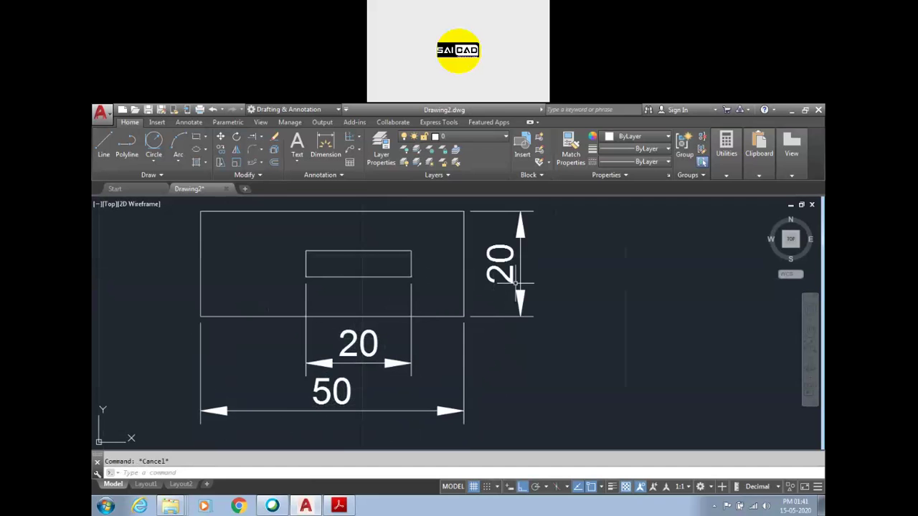
Apply Stretch with a crossing selection around both rectangles and all dimensions to displace the whole drawing
{"action": "middle_click_drag", "start_coordinate": [423, 259], "coordinate": [387, 284]}
{"action": "left_click", "coordinate": [220, 163]}
{"action": "left_click", "coordinate": [547, 210]}
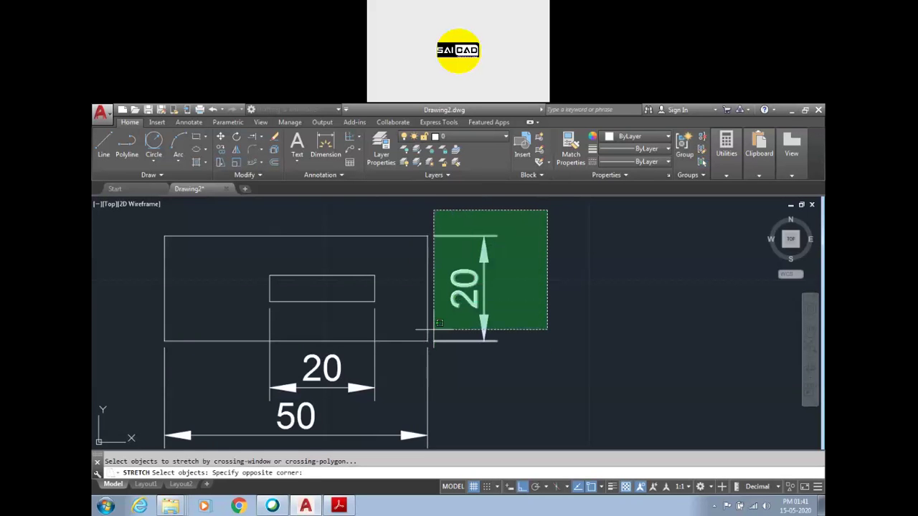
{"action": "scroll", "coordinate": [288, 368], "scroll_direction": "down", "scroll_amount": 2}
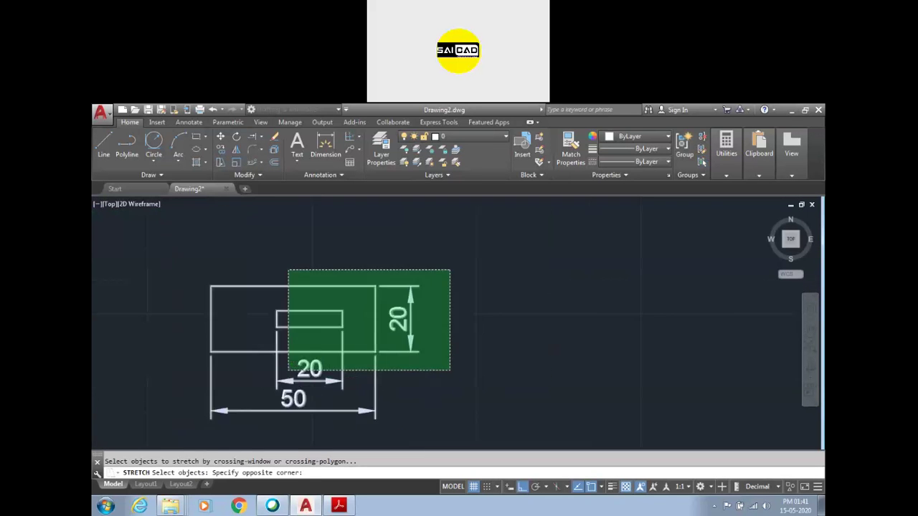
{"action": "scroll", "coordinate": [292, 365], "scroll_direction": "down", "scroll_amount": 2}
{"action": "left_click", "coordinate": [199, 413]}
{"action": "key", "text": "Return"}
{"action": "left_click", "coordinate": [385, 377]}
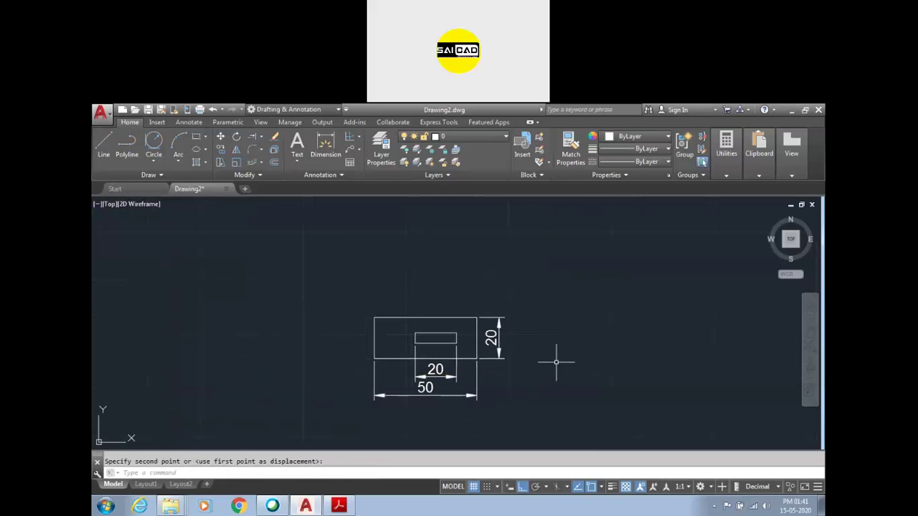
{"action": "middle_click_drag", "start_coordinate": [644, 362], "coordinate": [557, 356]}
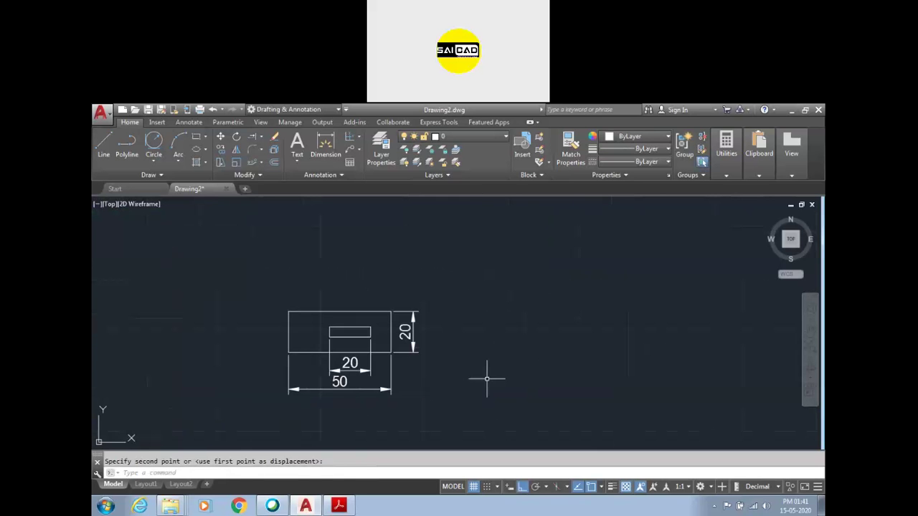
{"action": "key", "text": "Escape"}
{"action": "key", "text": "space"}
{"action": "scroll", "coordinate": [428, 348], "scroll_direction": "up", "scroll_amount": 2}
{"action": "left_click", "coordinate": [455, 252]}
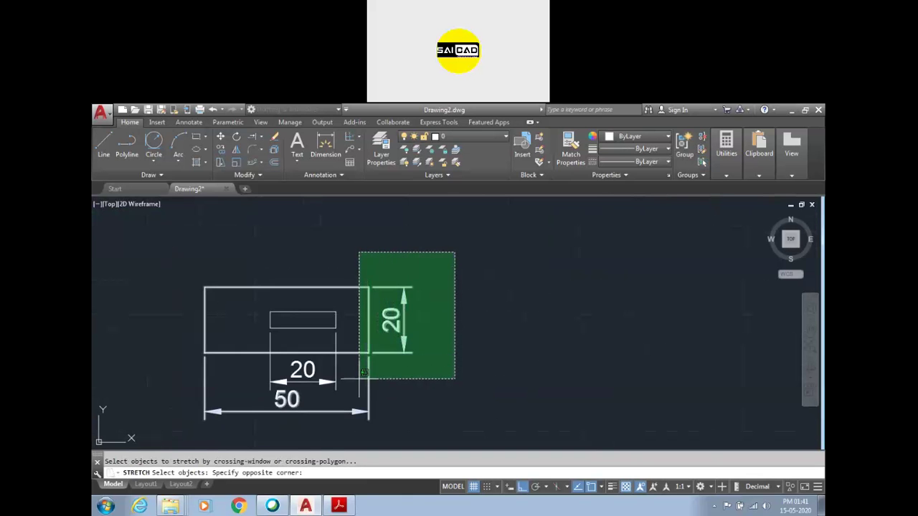
{"action": "scroll", "coordinate": [403, 318], "scroll_direction": "up", "scroll_amount": 2}
{"action": "scroll", "coordinate": [478, 328], "scroll_direction": "down", "scroll_amount": 2}
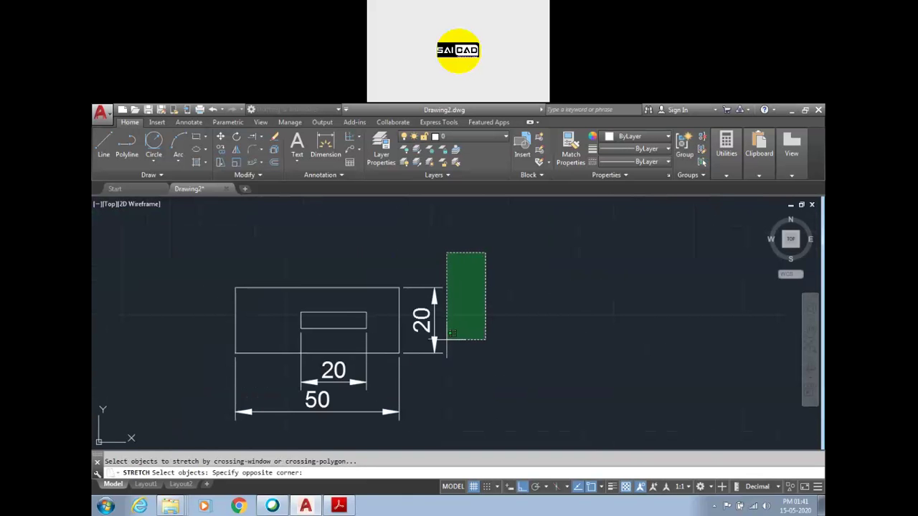
{"action": "key", "text": "Escape"}
{"action": "key", "text": "Escape"}
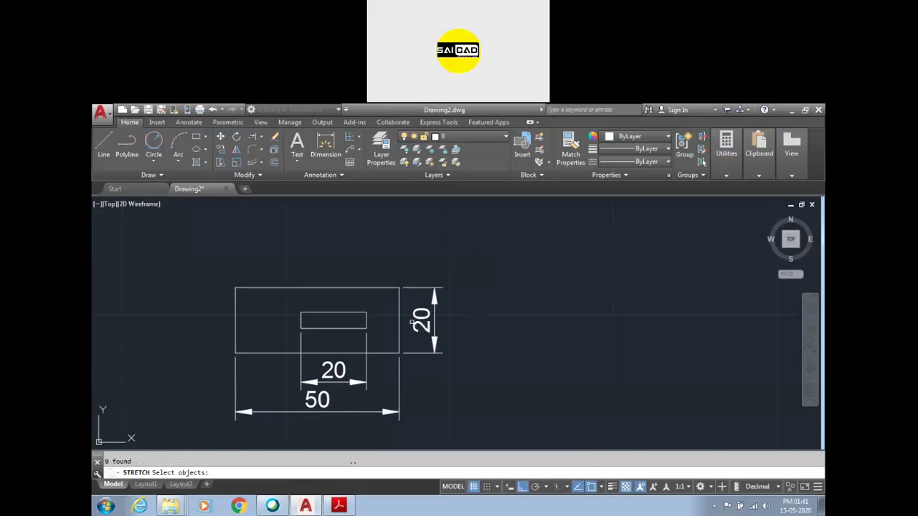
Try stretching the outer rectangle to about 77.55 long from its right edge's midpoint grip, and undo the stretch
{"action": "left_click", "coordinate": [399, 312]}
{"action": "left_click", "coordinate": [399, 320]}
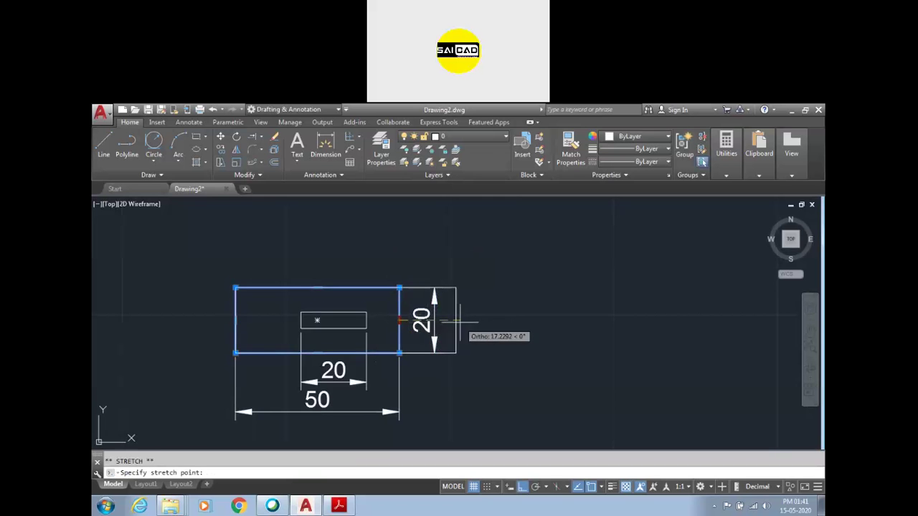
{"action": "left_click", "coordinate": [490, 319]}
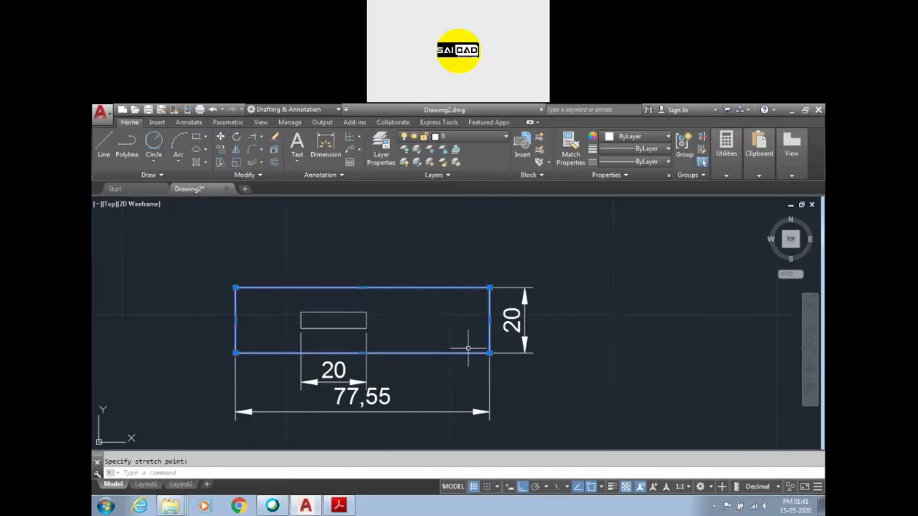
{"action": "key", "text": "ctrl+z"}
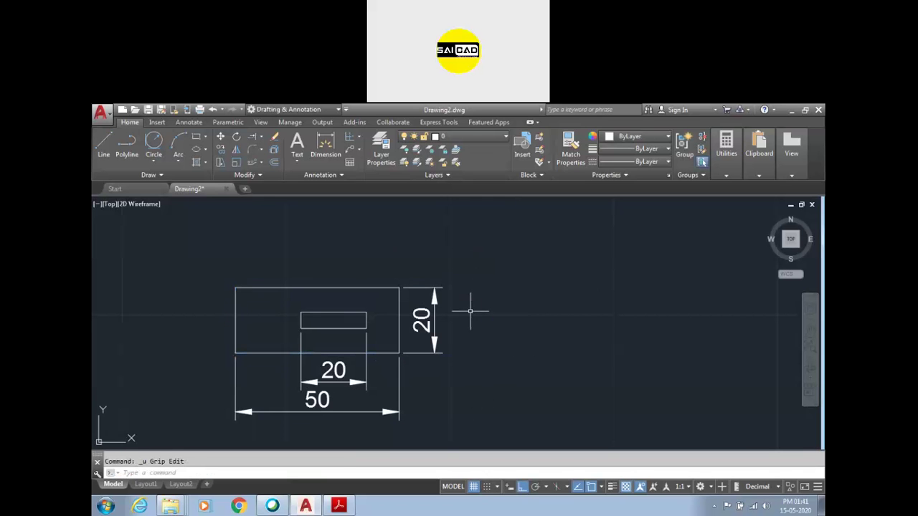
Stretch only the outer rectangle's right end with its dimensions by 20 to the right, and undo the stretch
{"action": "key", "text": "Return"}
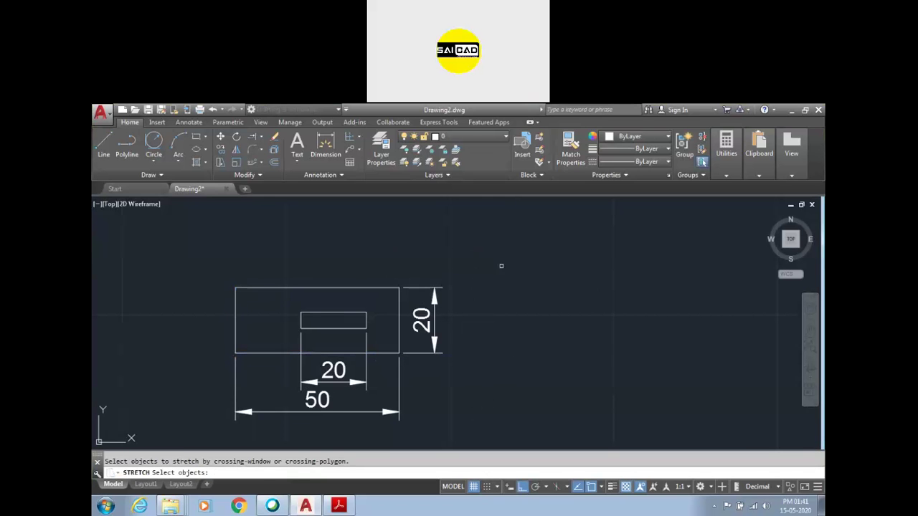
{"action": "left_click", "coordinate": [494, 247]}
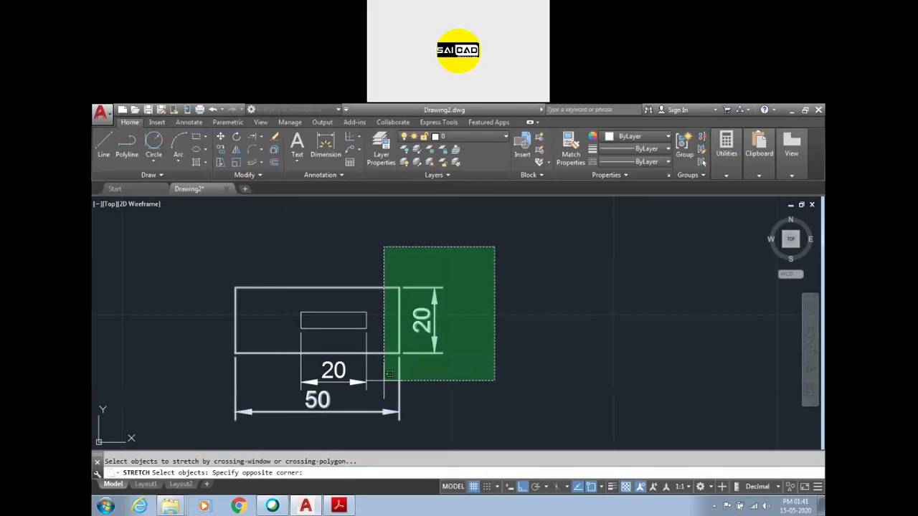
{"action": "scroll", "coordinate": [388, 374], "scroll_direction": "up", "scroll_amount": 2}
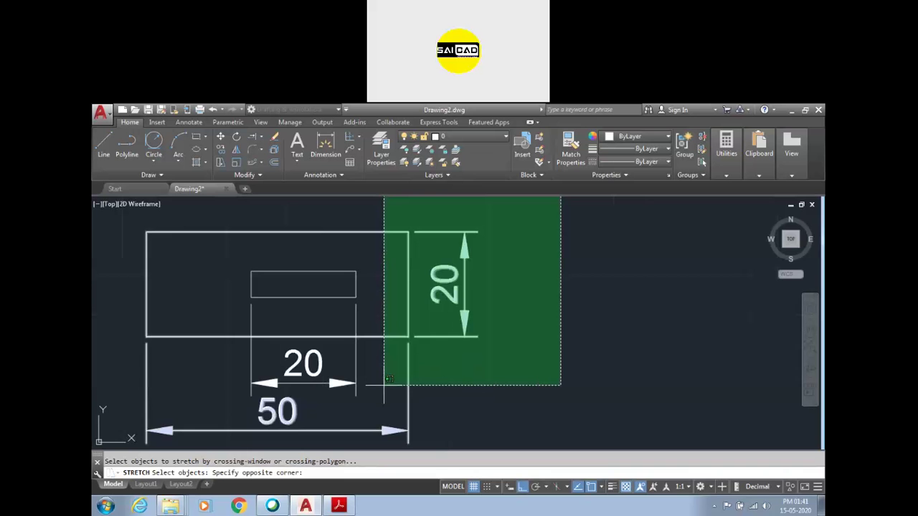
{"action": "scroll", "coordinate": [388, 374], "scroll_direction": "down", "scroll_amount": 2}
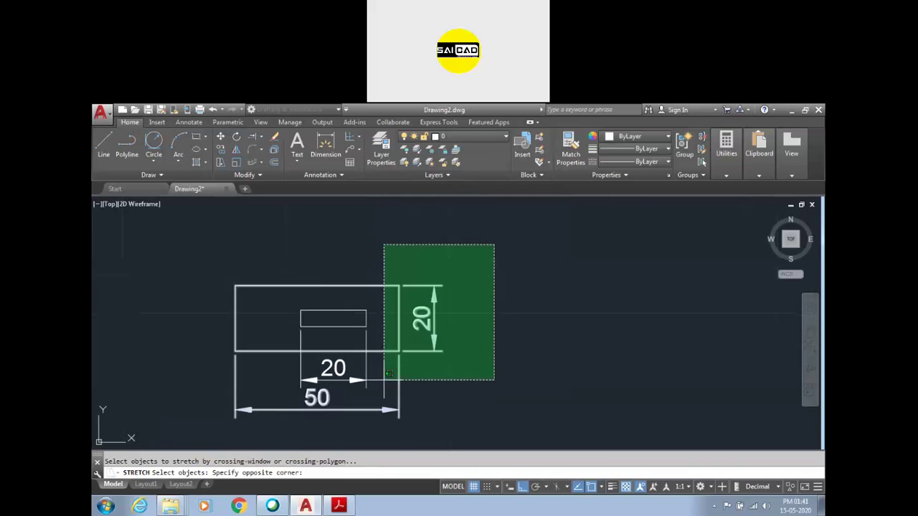
{"action": "left_click", "coordinate": [386, 433]}
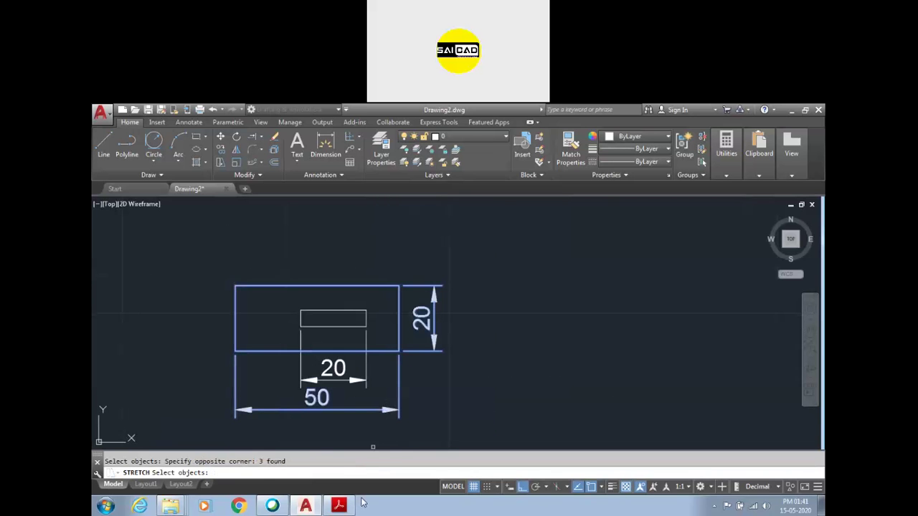
{"action": "key", "text": "Return"}
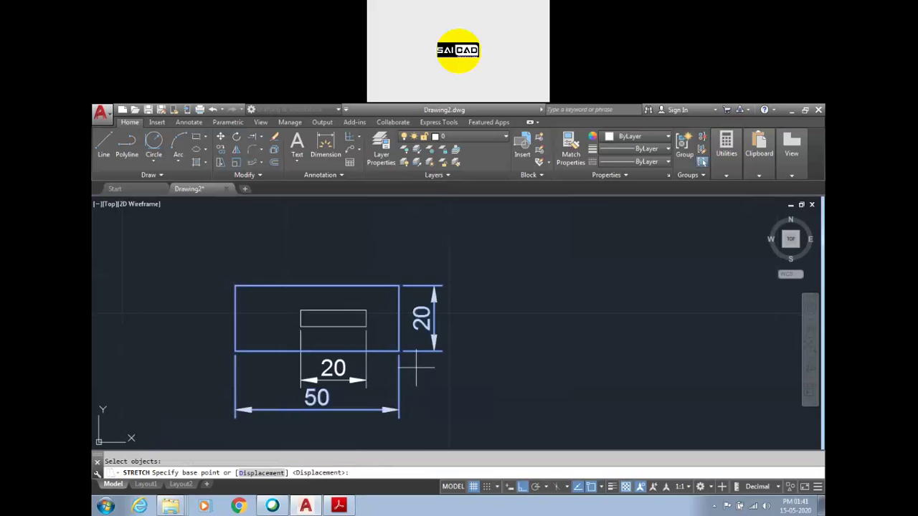
{"action": "left_click", "coordinate": [399, 350]}
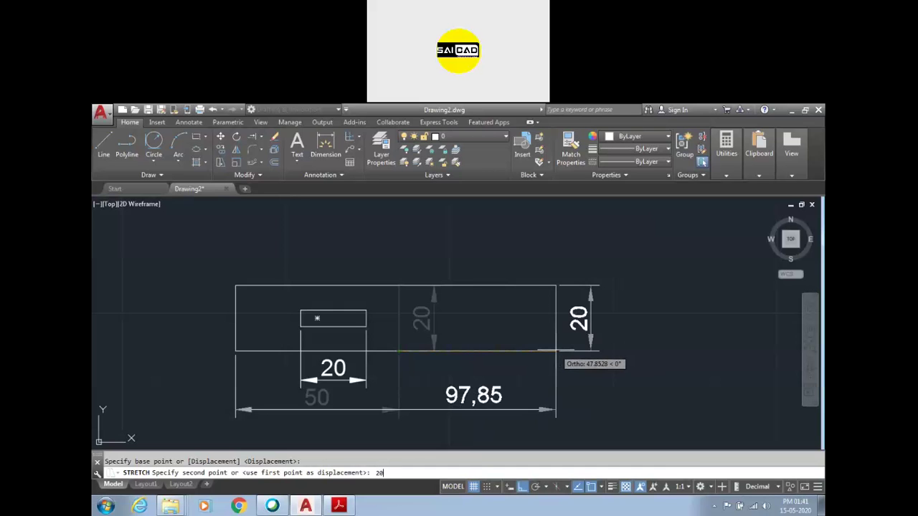
{"action": "key", "text": "Return"}
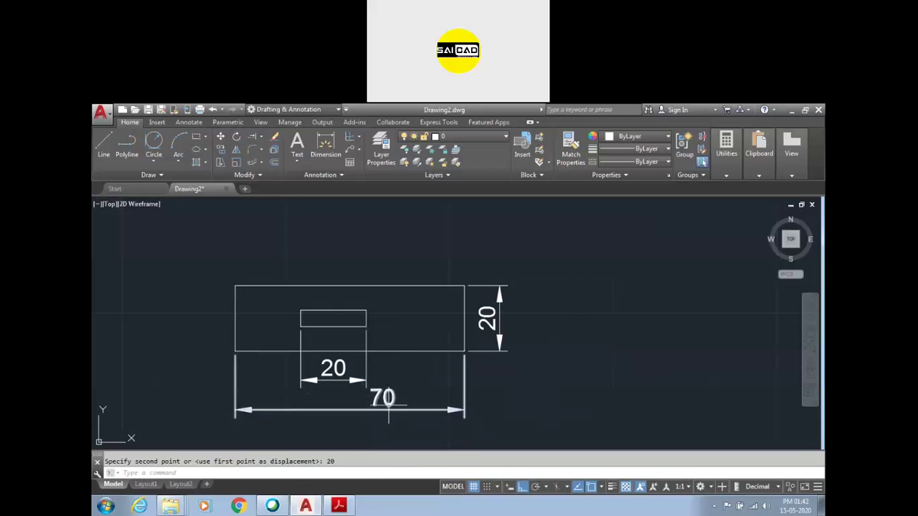
{"action": "key", "text": "Return"}
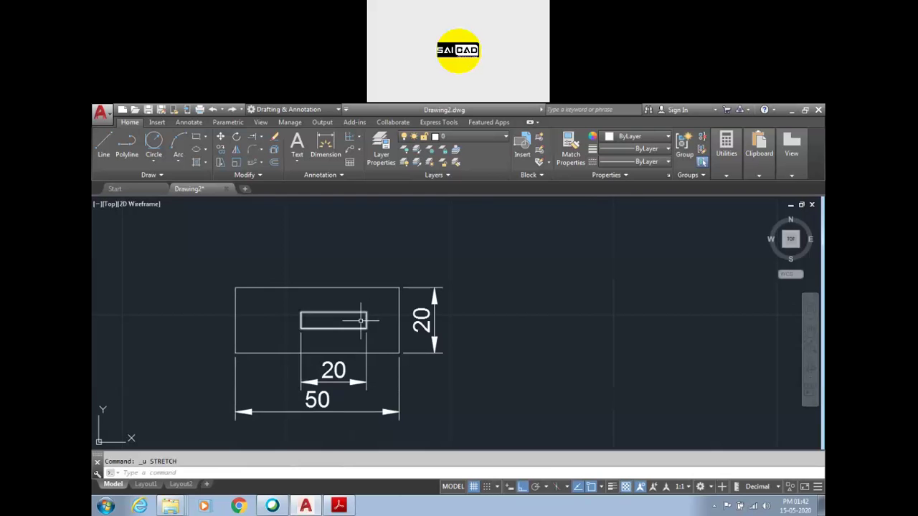
Stretch the right ends of both rectangles with their dimensions by 20, using the inner rectangle's lower right corner as base, and undo it
{"action": "scroll", "coordinate": [373, 319], "scroll_direction": "up", "scroll_amount": 3}
{"action": "scroll", "coordinate": [432, 318], "scroll_direction": "down", "scroll_amount": 2}
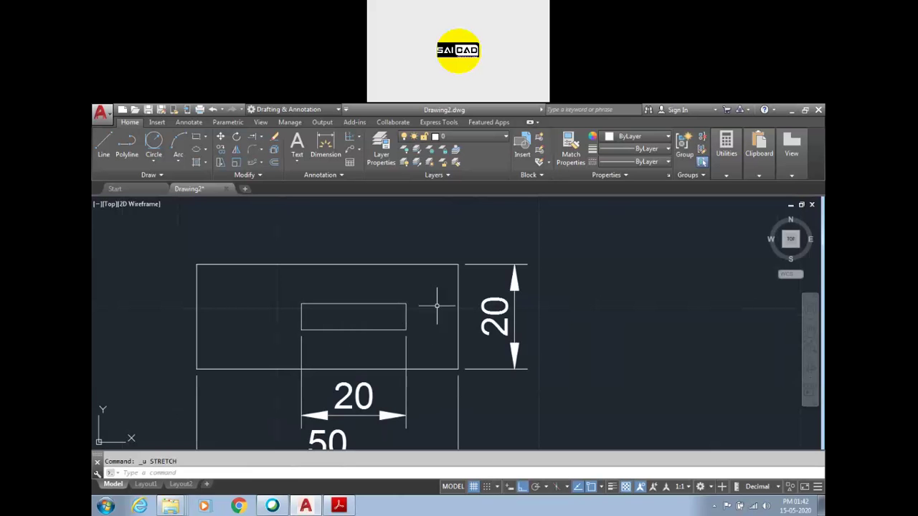
{"action": "scroll", "coordinate": [417, 315], "scroll_direction": "down", "scroll_amount": 1}
{"action": "key", "text": "Return"}
{"action": "left_click", "coordinate": [536, 233]}
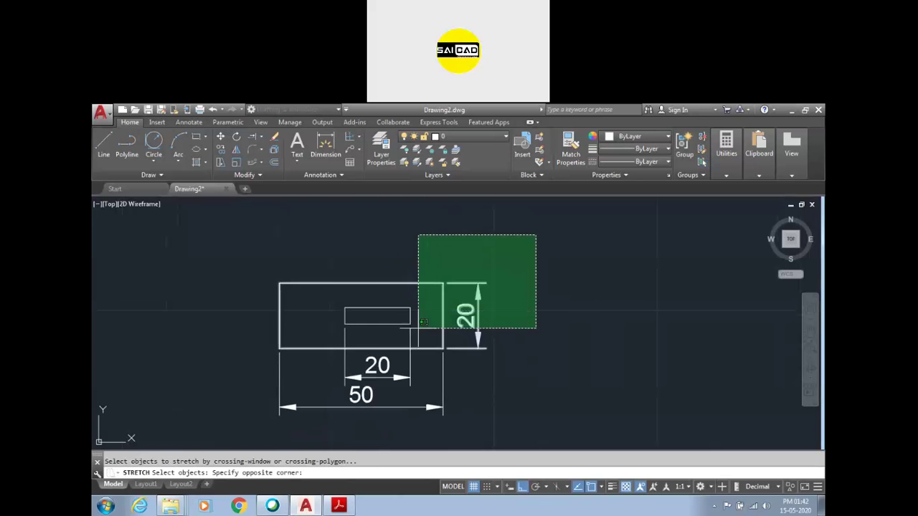
{"action": "left_click", "coordinate": [379, 434]}
{"action": "key", "text": "Return"}
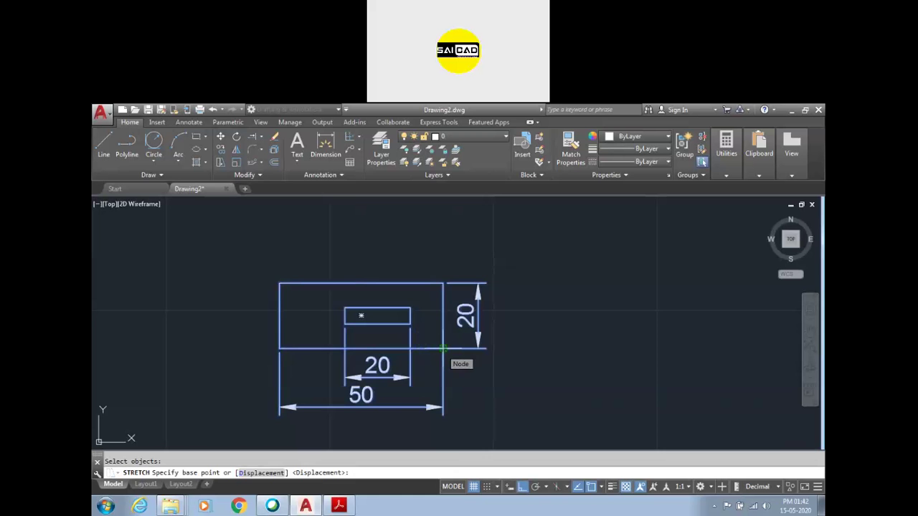
{"action": "scroll", "coordinate": [416, 326], "scroll_direction": "up", "scroll_amount": 2}
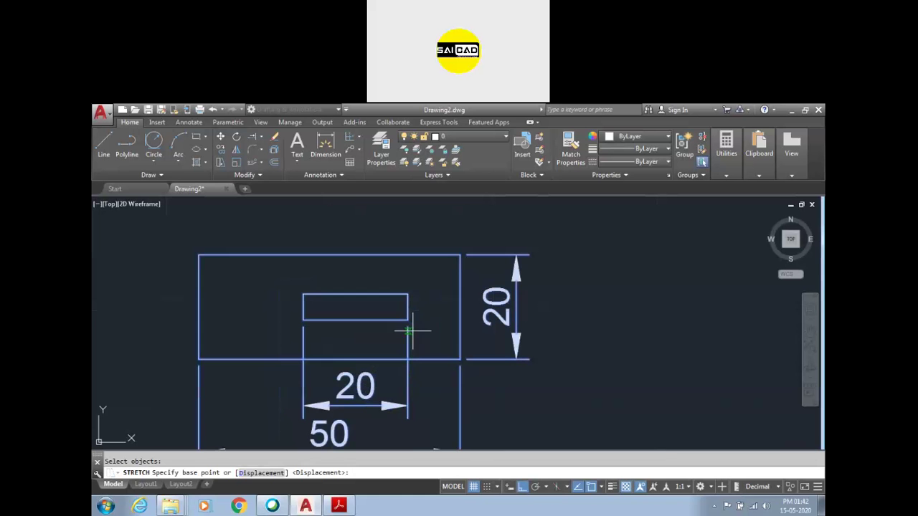
{"action": "left_click", "coordinate": [408, 320]}
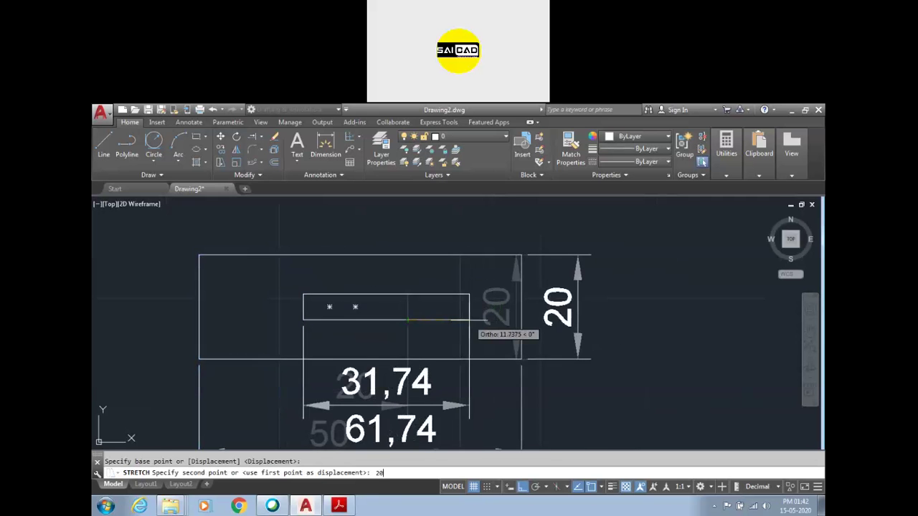
{"action": "key", "text": "Return"}
{"action": "scroll", "coordinate": [449, 318], "scroll_direction": "down", "scroll_amount": 2}
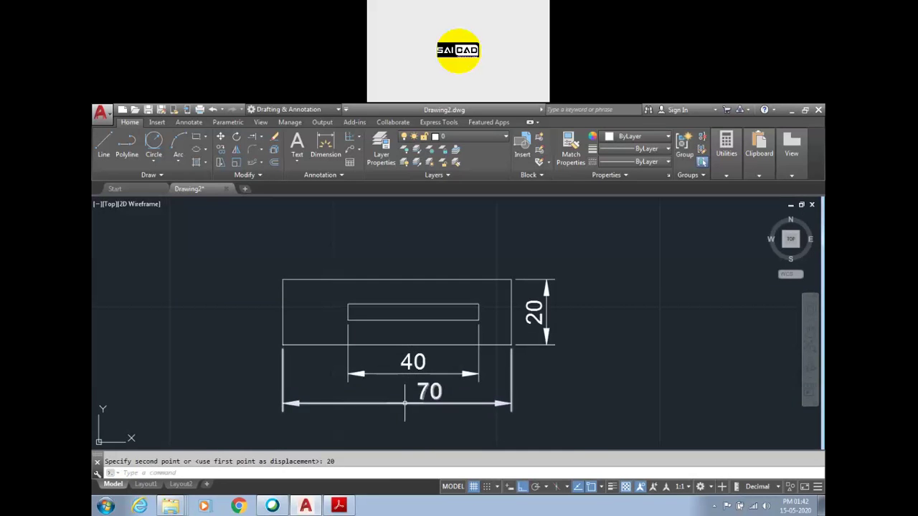
{"action": "scroll", "coordinate": [480, 323], "scroll_direction": "up", "scroll_amount": 3}
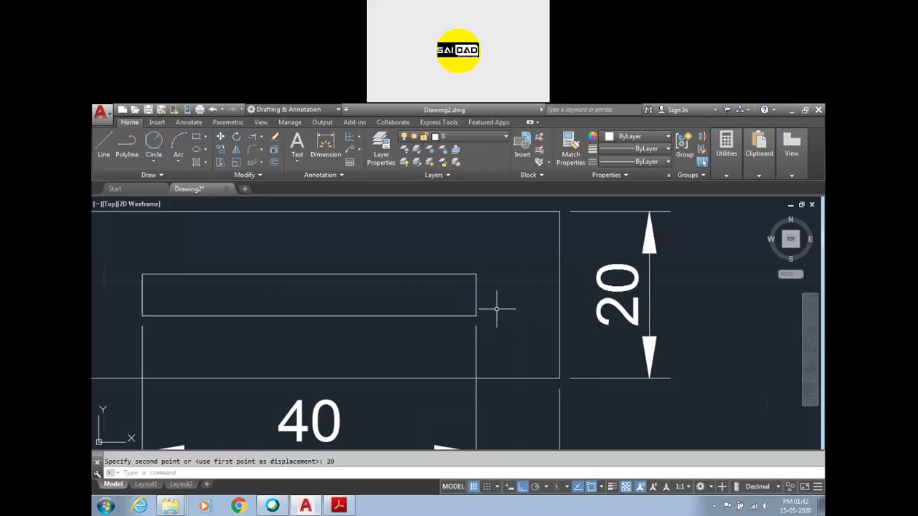
{"action": "scroll", "coordinate": [509, 306], "scroll_direction": "down", "scroll_amount": 3}
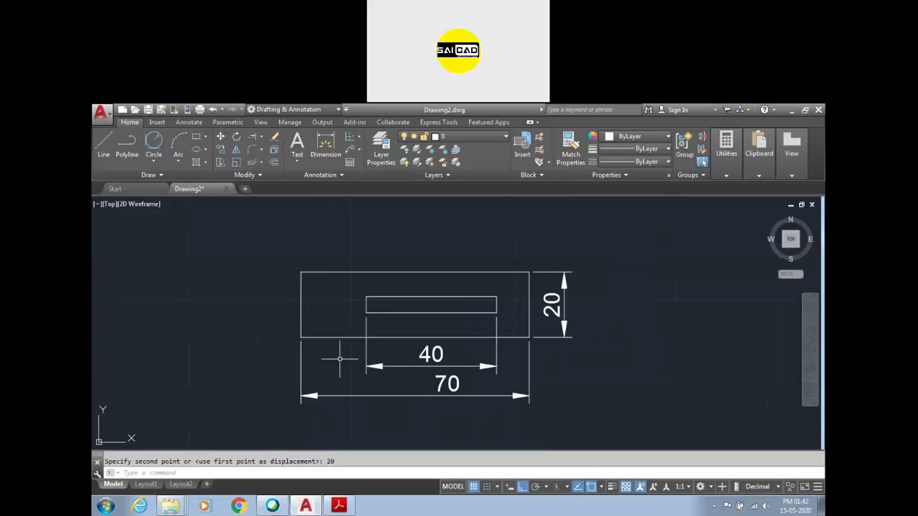
{"action": "key", "text": "ctrl+z"}
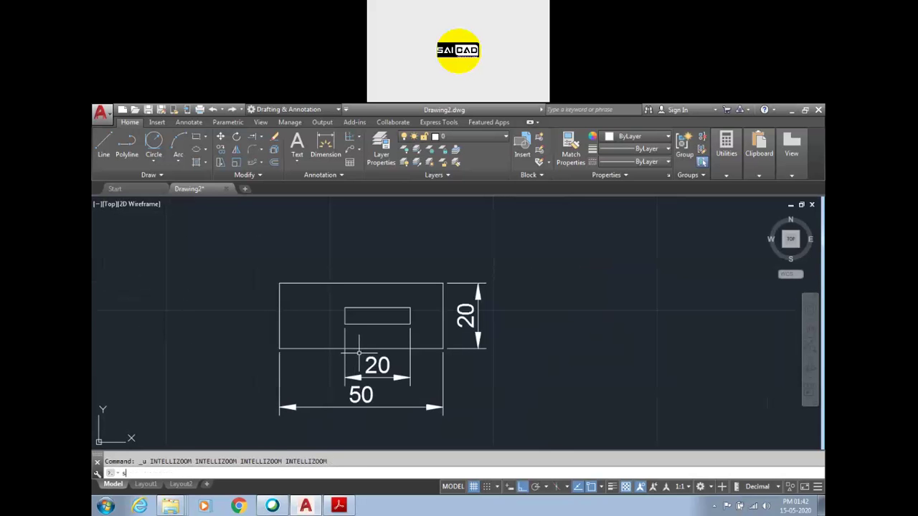
Stretch the right ends of both rectangles with their dimensions freehand until the outer one is about 87.59 long, and undo the stretch
{"action": "type", "text": "s"}
{"action": "key", "text": "Return"}
{"action": "left_click", "coordinate": [552, 227]}
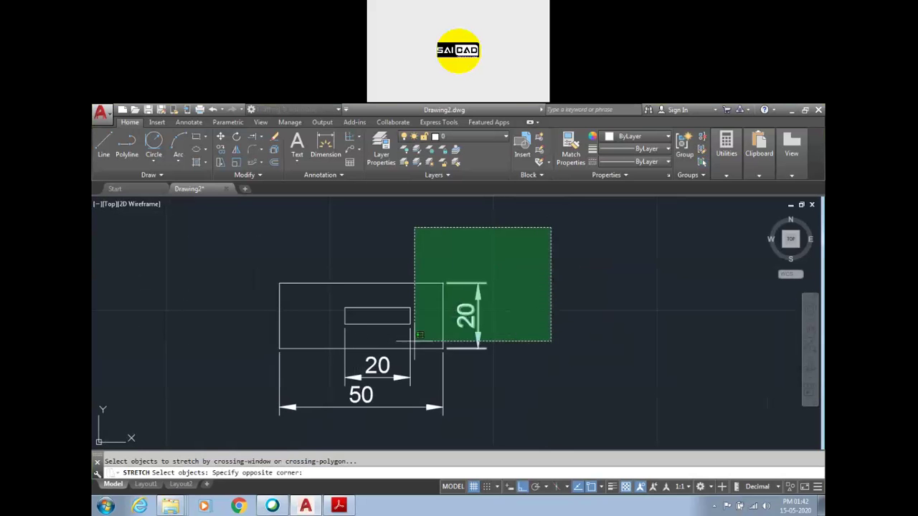
{"action": "left_click", "coordinate": [383, 429]}
{"action": "key", "text": "Return"}
{"action": "left_click", "coordinate": [457, 383]}
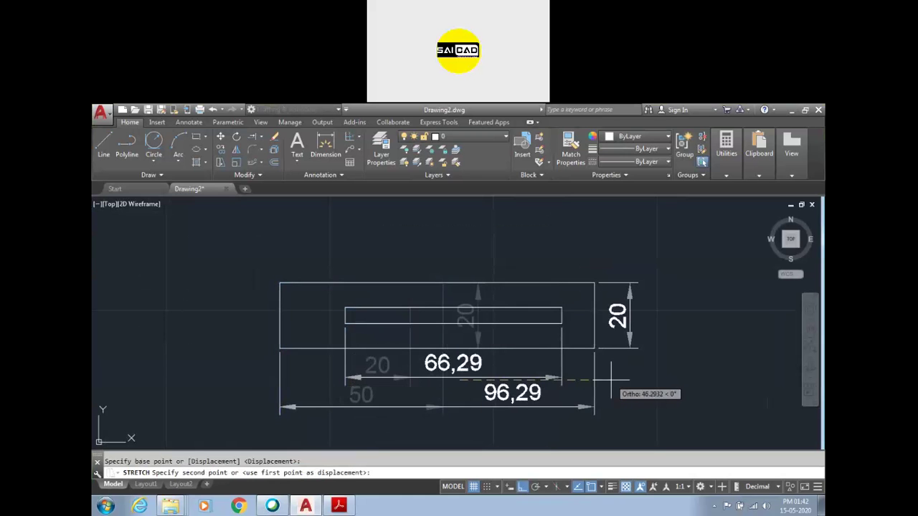
{"action": "left_click", "coordinate": [582, 380]}
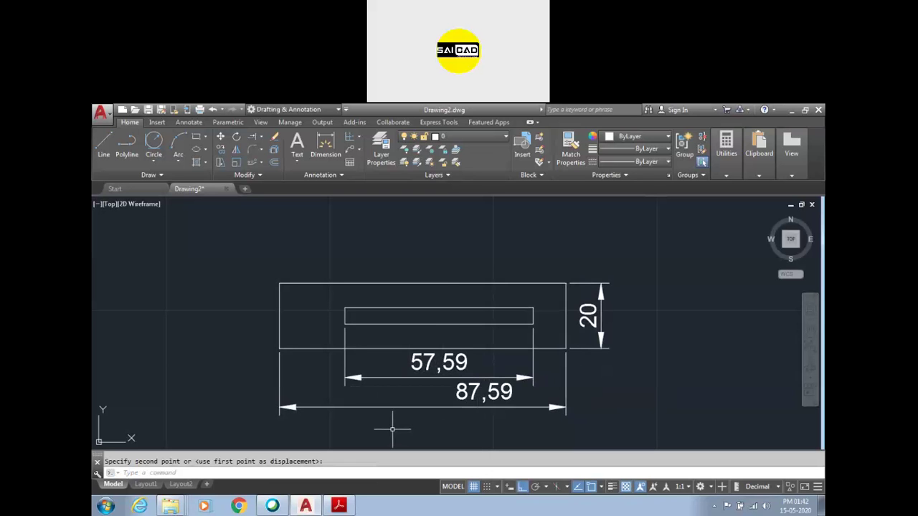
{"action": "key", "text": "ctrl+z"}
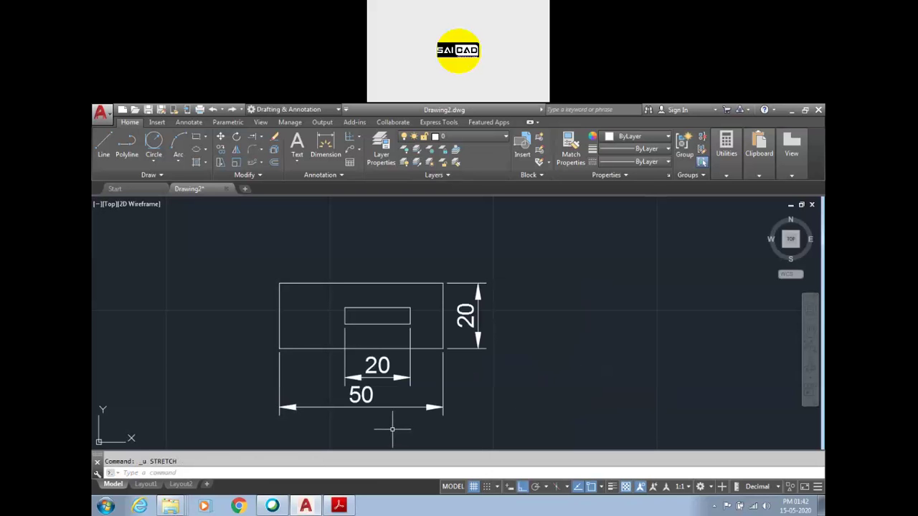
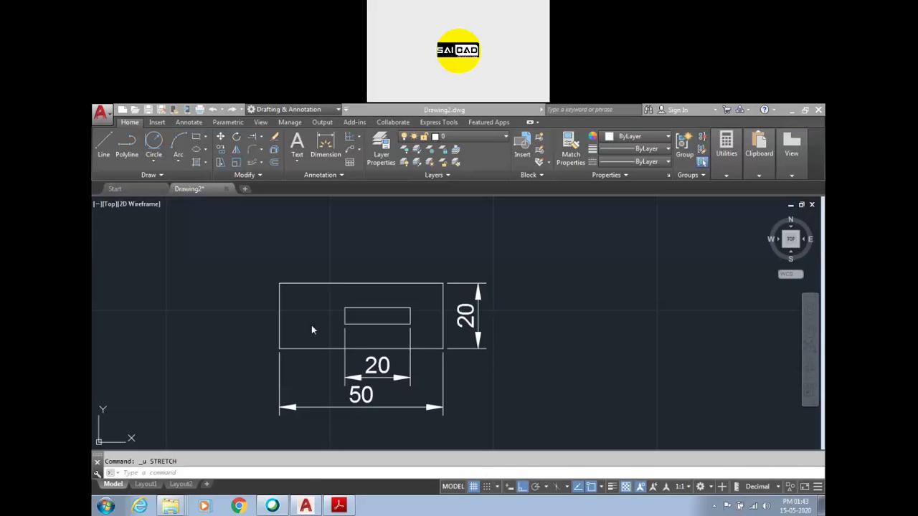
{"action": "left_click", "coordinate": [518, 273]}
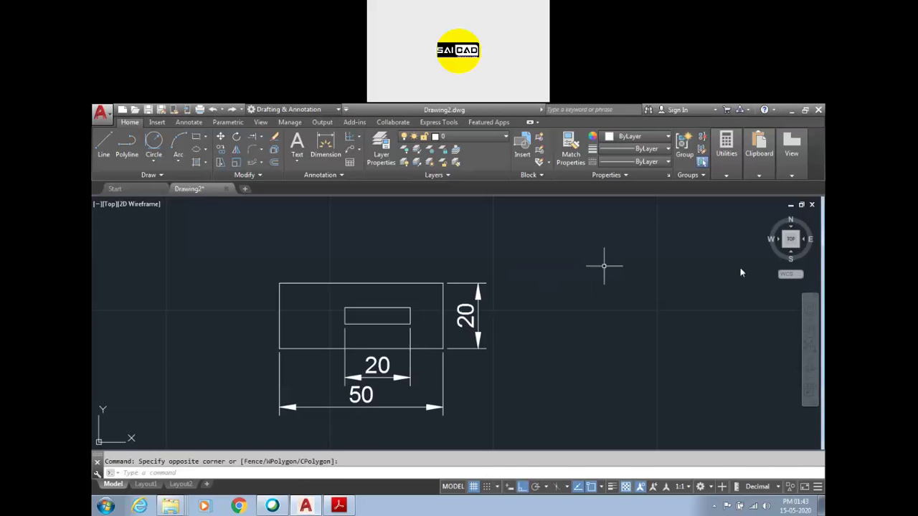
{"action": "key", "text": "Escape"}
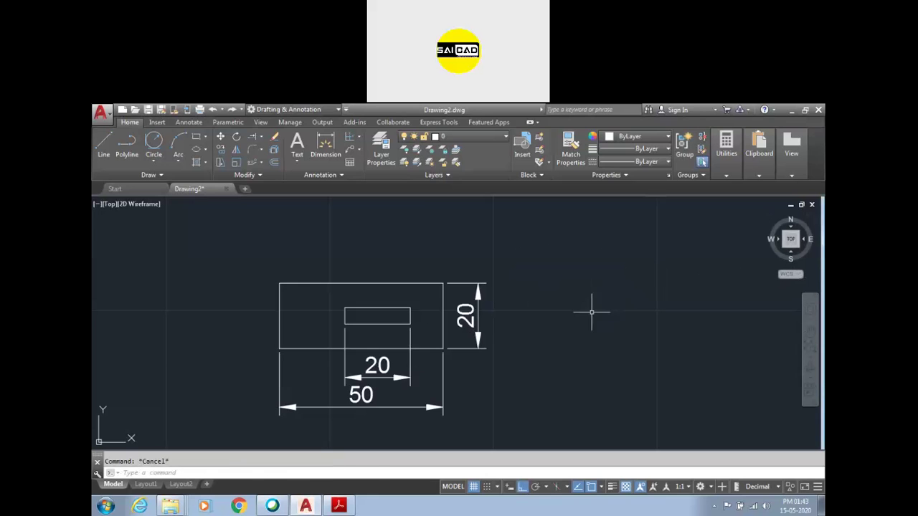
Draw a circle inside the outer rectangle, to the left of the inner rectangle and level with its left edge's midpoint
{"action": "type", "text": "c"}
{"action": "key", "text": "Return"}
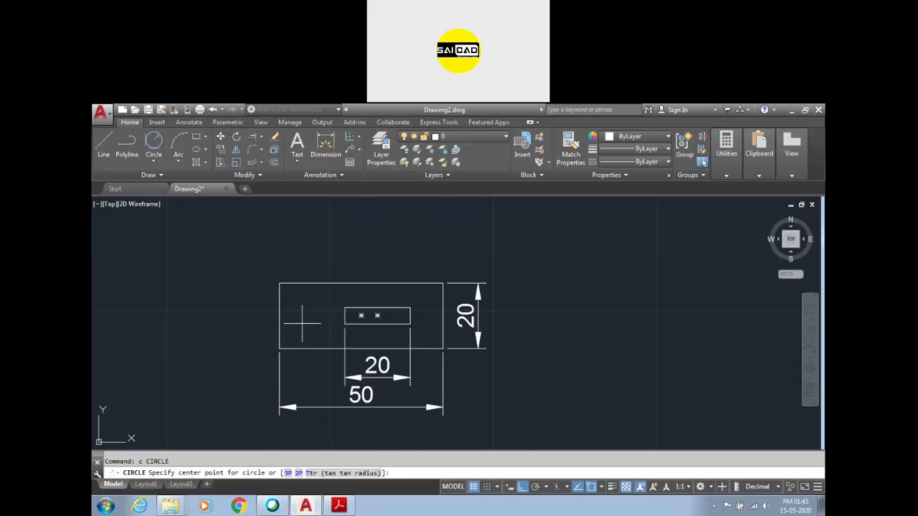
{"action": "scroll", "coordinate": [303, 321], "scroll_direction": "up", "scroll_amount": 2}
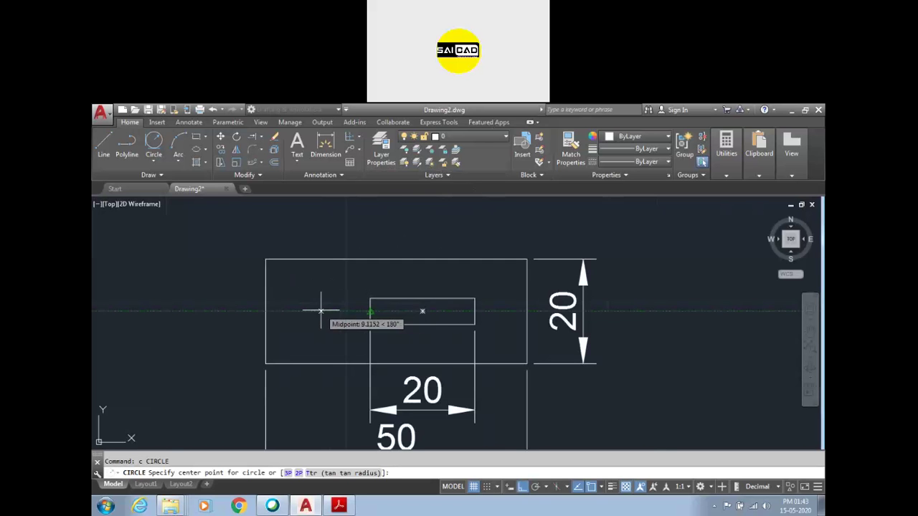
{"action": "left_click", "coordinate": [310, 307]}
{"action": "left_click", "coordinate": [309, 285]}
{"action": "scroll", "coordinate": [340, 312], "scroll_direction": "down", "scroll_amount": 2}
{"action": "key", "text": "Escape"}
Make the inner rectangle taller by grip-stretching its upper edge upward and its lower edge downward
{"action": "left_click", "coordinate": [389, 316]}
{"action": "left_click", "coordinate": [395, 310]}
{"action": "left_click", "coordinate": [391, 304]}
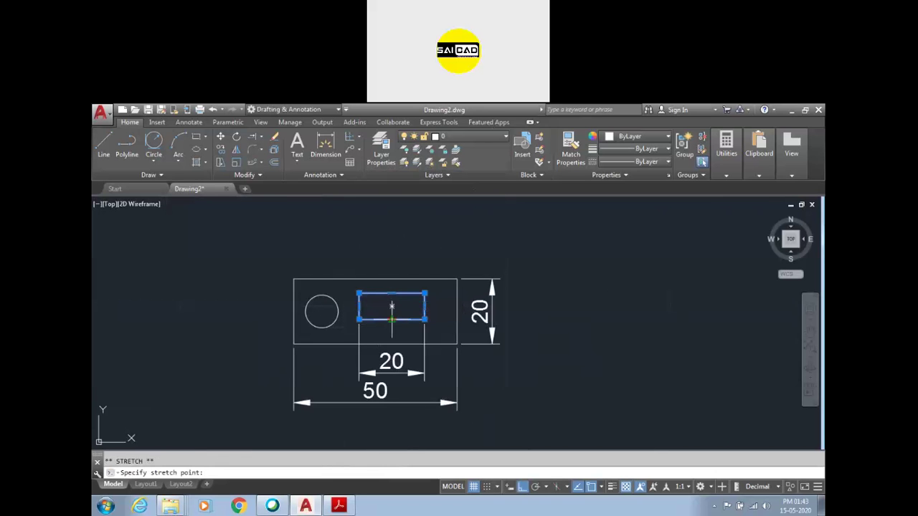
{"action": "left_click", "coordinate": [392, 327]}
{"action": "key", "text": "Escape"}
{"action": "middle_click_drag", "start_coordinate": [438, 346], "coordinate": [438, 339]}
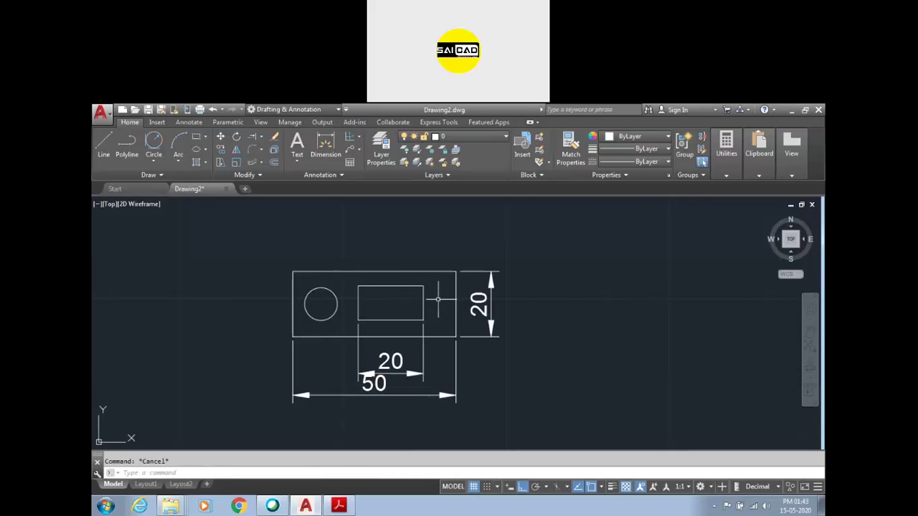
Stretch only the outer rectangle's right end with its dimensions by 10 to the right, and undo the stretch
{"action": "type", "text": "s"}
{"action": "key", "text": "Return"}
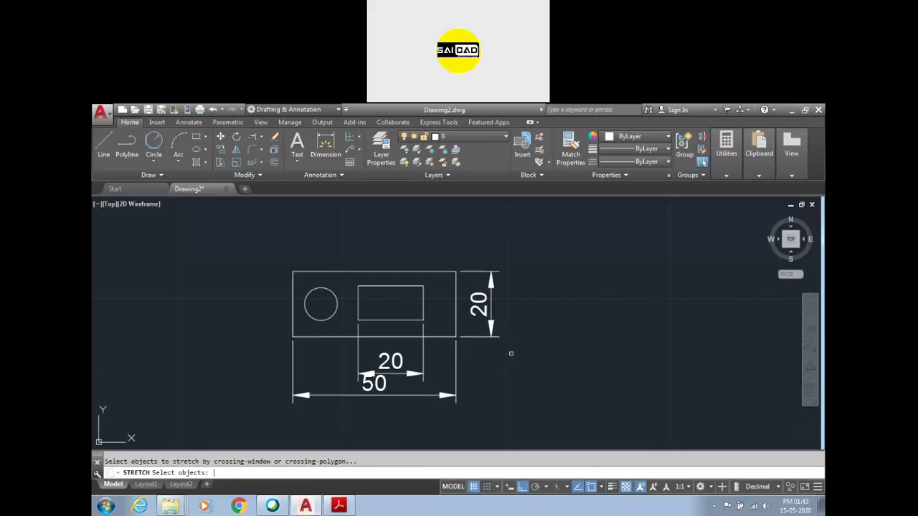
{"action": "left_click", "coordinate": [543, 240]}
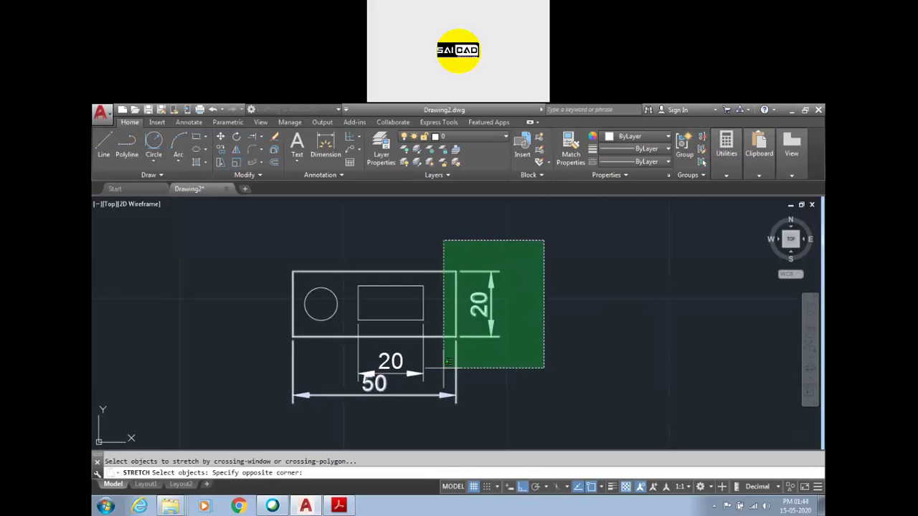
{"action": "scroll", "coordinate": [451, 366], "scroll_direction": "up", "scroll_amount": 5}
{"action": "scroll", "coordinate": [448, 362], "scroll_direction": "down", "scroll_amount": 3}
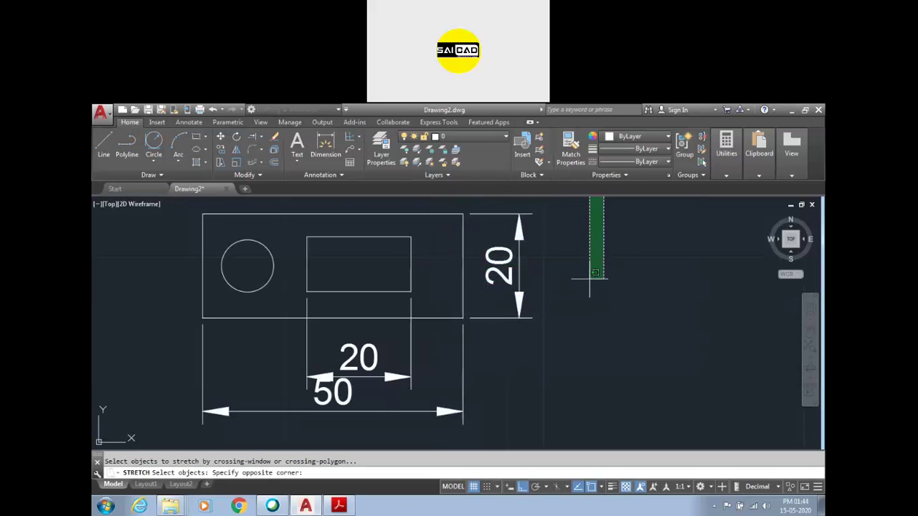
{"action": "scroll", "coordinate": [452, 363], "scroll_direction": "down", "scroll_amount": 2}
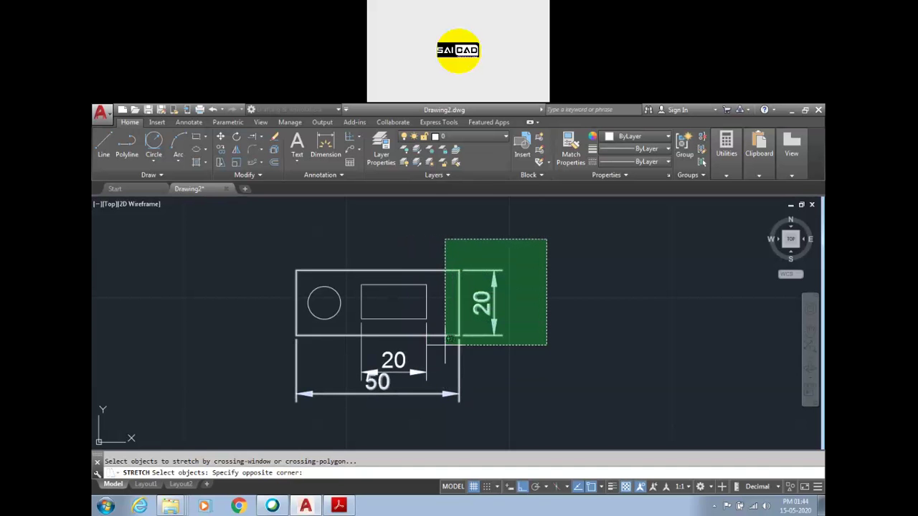
{"action": "left_click", "coordinate": [443, 370]}
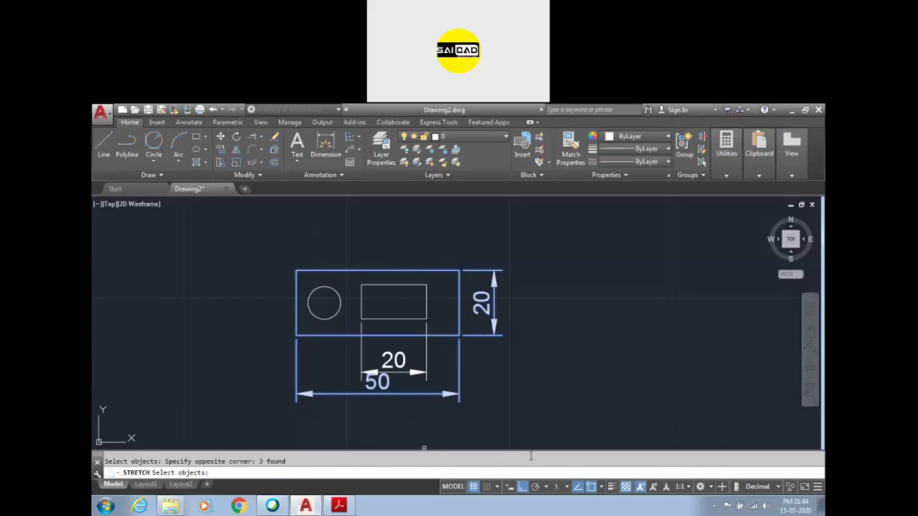
{"action": "key", "text": "Return"}
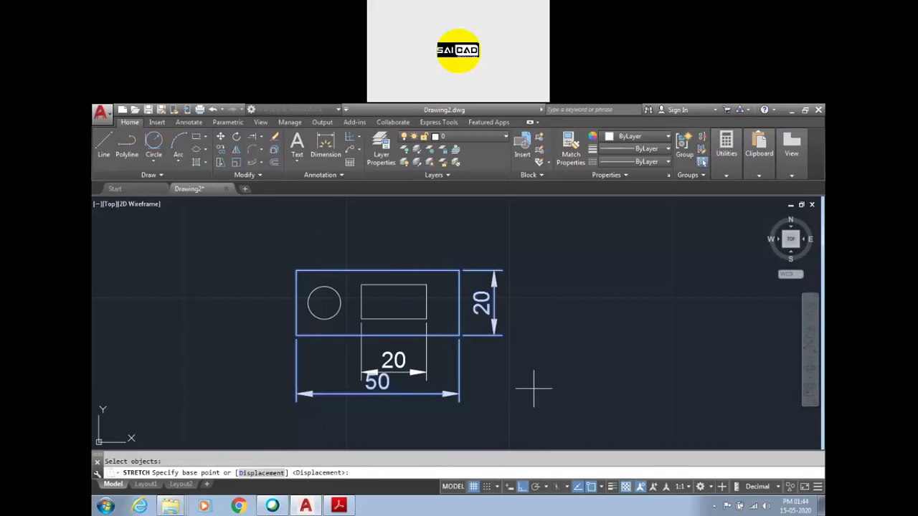
{"action": "left_click", "coordinate": [459, 342]}
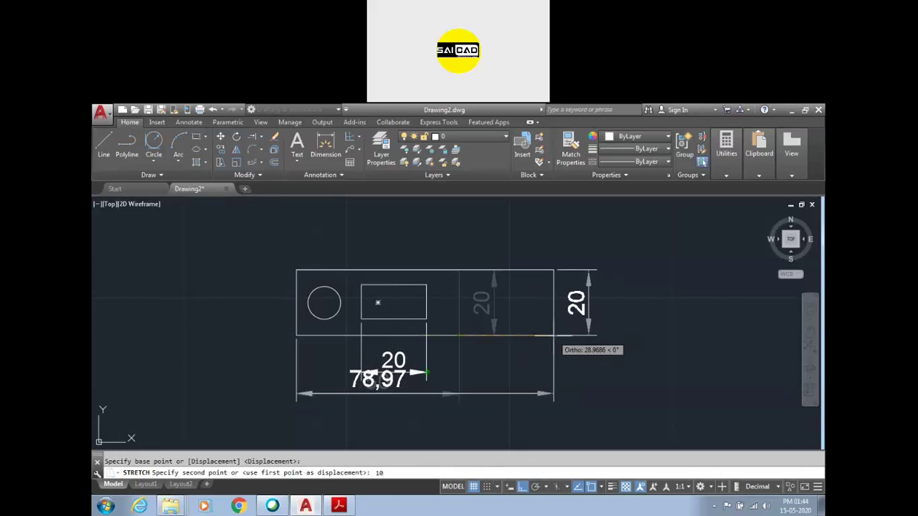
{"action": "key", "text": "Return"}
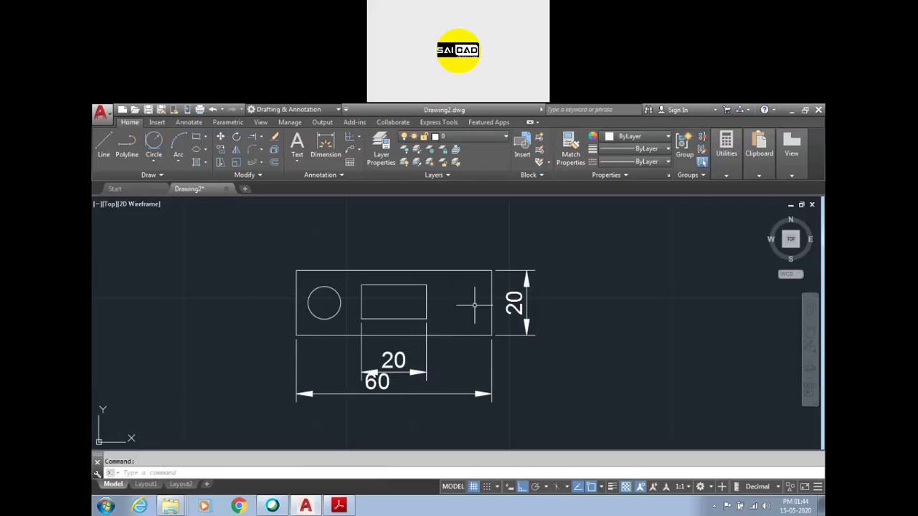
{"action": "key", "text": "ctrl+z"}
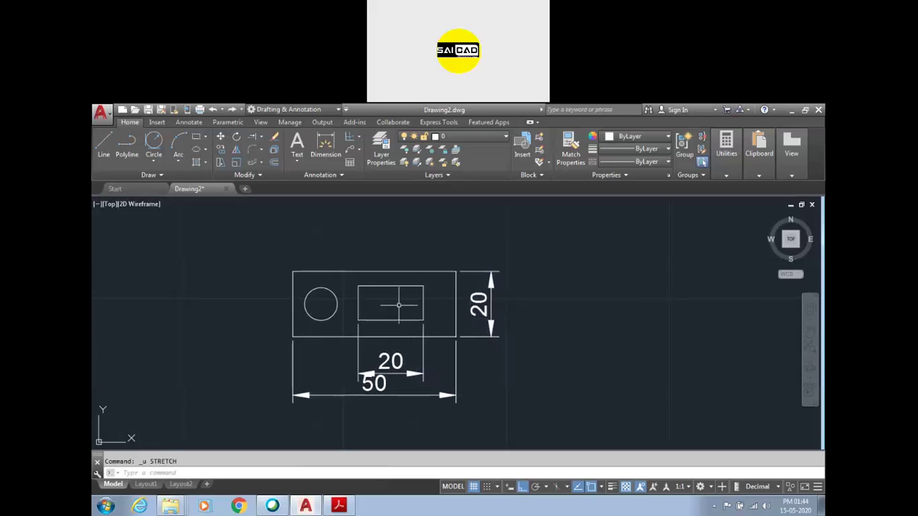
Stretch the right ends of both the outer and inner rectangles with their dimensions by 20, leaving out the circle, and undo it
{"action": "type", "text": "s"}
{"action": "key", "text": "Return"}
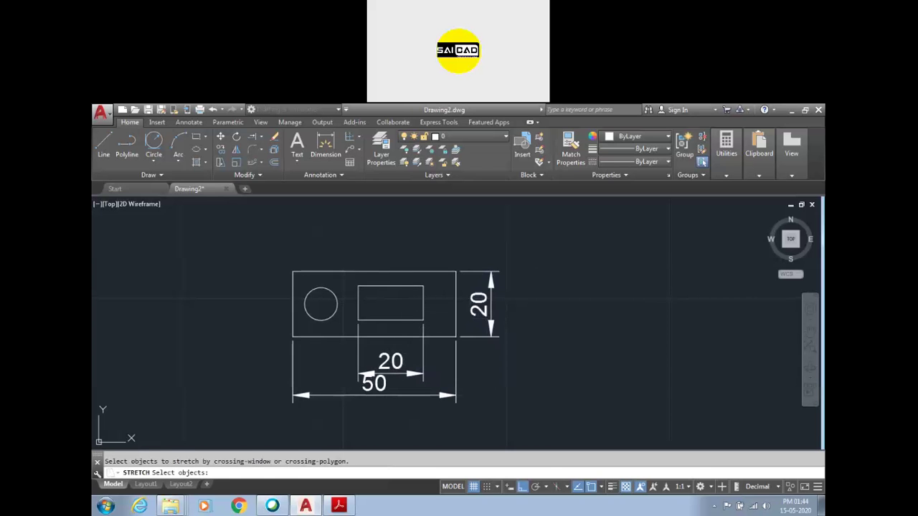
{"action": "left_click", "coordinate": [561, 235]}
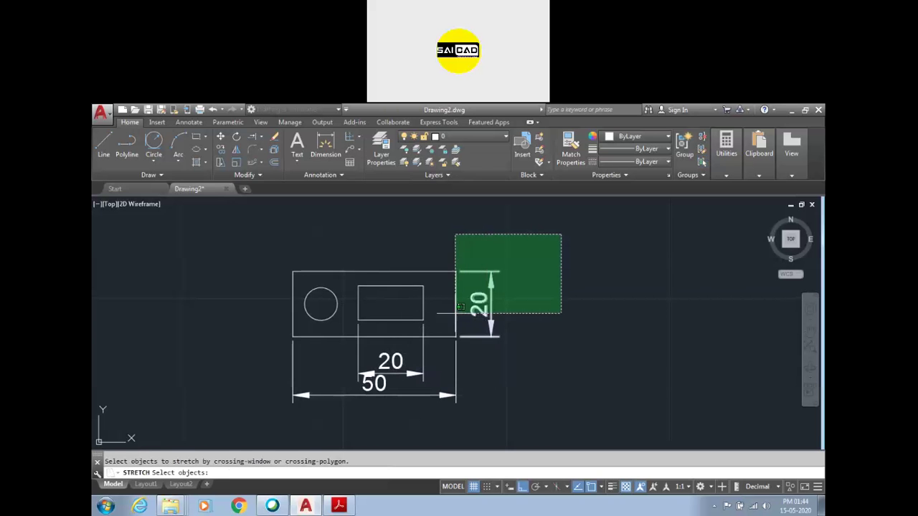
{"action": "left_click", "coordinate": [387, 422]}
{"action": "key", "text": "Return"}
{"action": "left_click", "coordinate": [438, 431]}
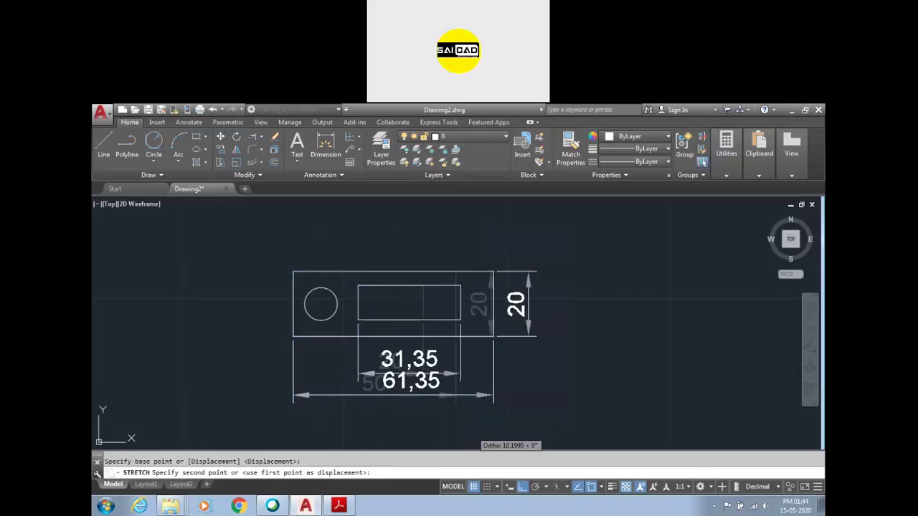
{"action": "type", "text": "20"}
{"action": "key", "text": "Return"}
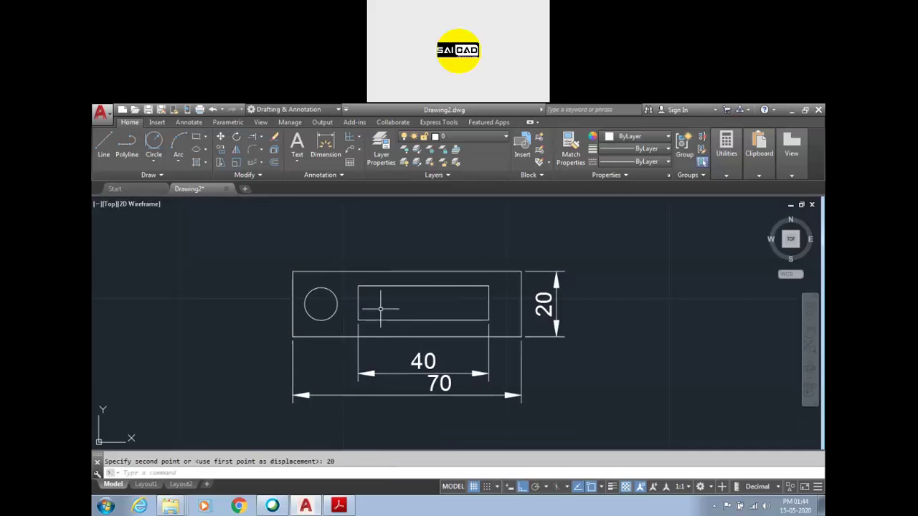
{"action": "key", "text": "ctrl+z"}
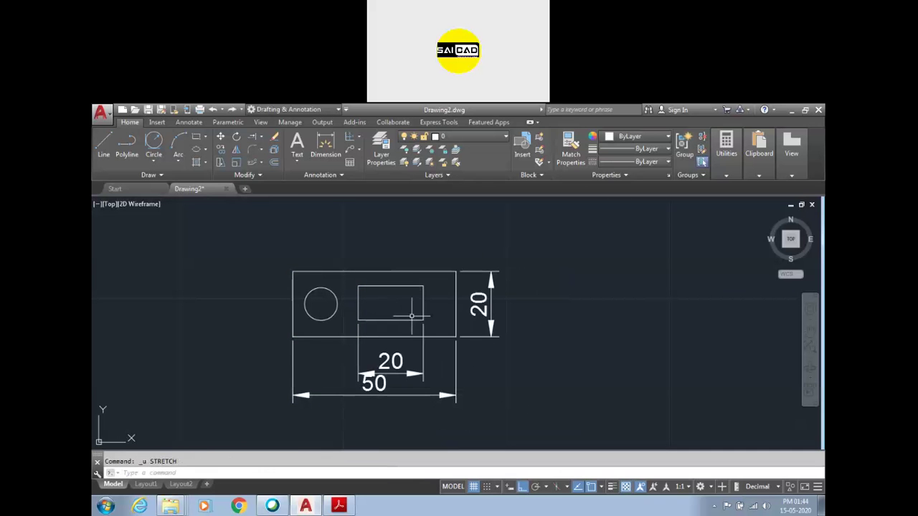
Stretch the outer rectangle's right end by 20 with the whole inner rectangle enclosed in the crossing selection, and undo it
{"action": "key", "text": "Return"}
{"action": "left_click", "coordinate": [545, 248]}
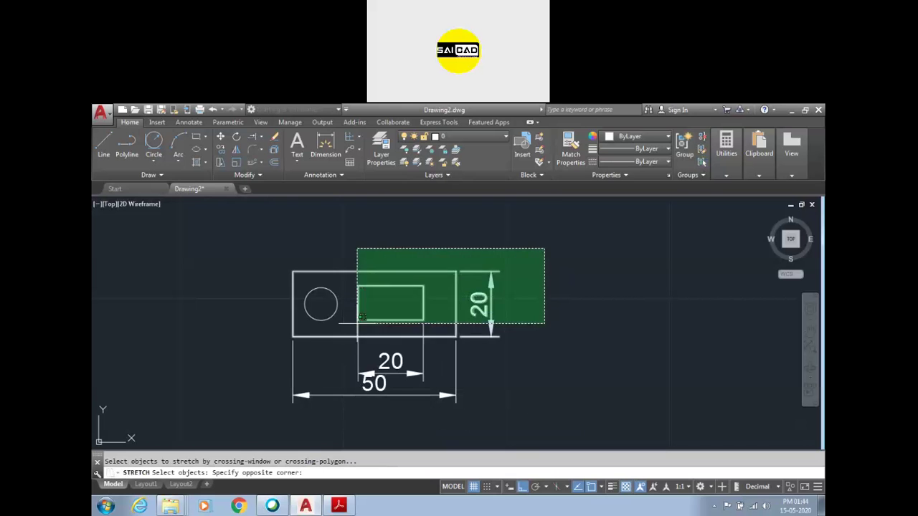
{"action": "left_click", "coordinate": [488, 258]}
{"action": "scroll", "coordinate": [353, 293], "scroll_direction": "up", "scroll_amount": 4}
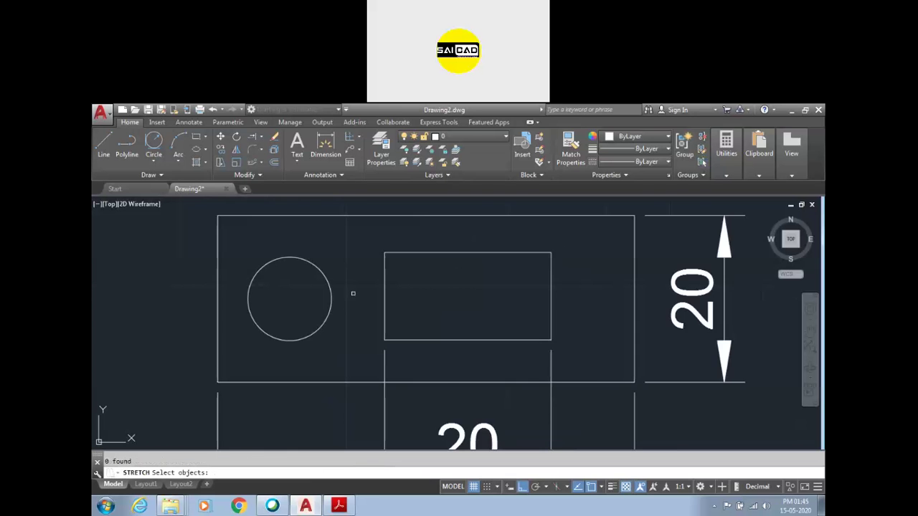
{"action": "scroll", "coordinate": [385, 271], "scroll_direction": "down", "scroll_amount": 4}
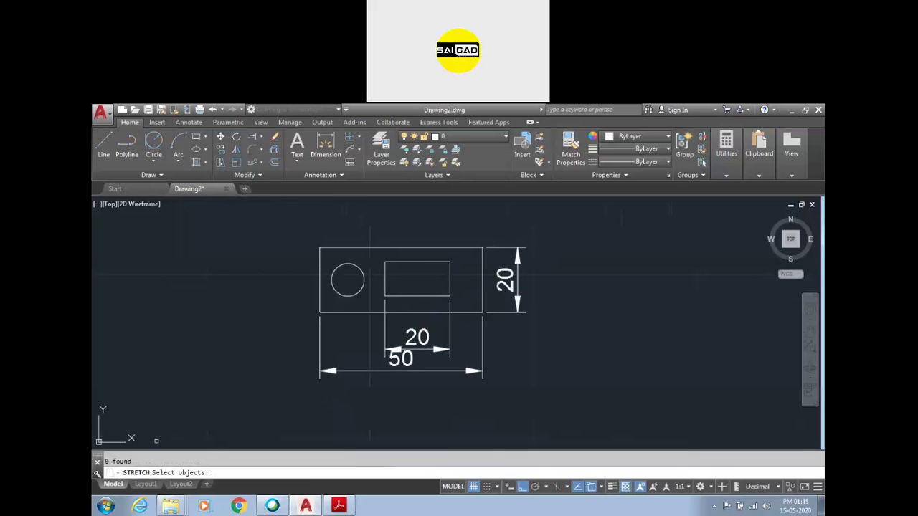
{"action": "left_click", "coordinate": [584, 220]}
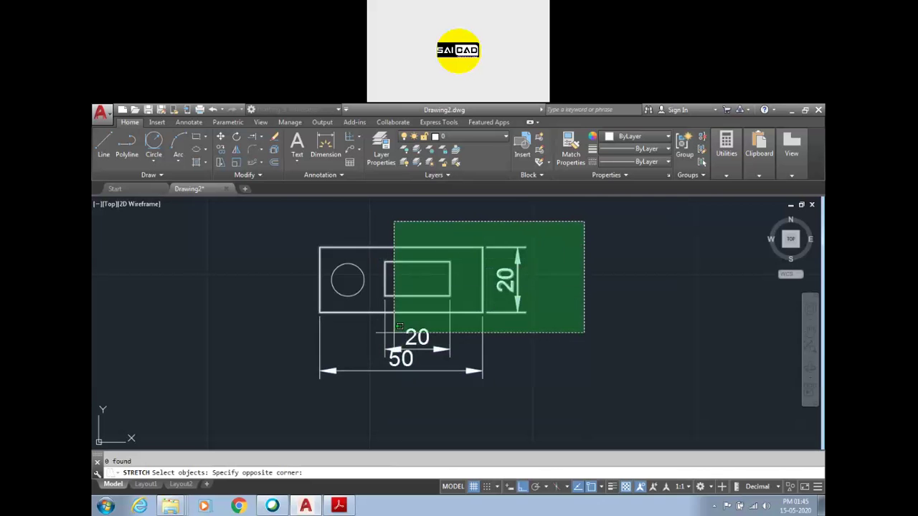
{"action": "left_click", "coordinate": [374, 398]}
{"action": "key", "text": "Return"}
{"action": "left_click", "coordinate": [370, 355]}
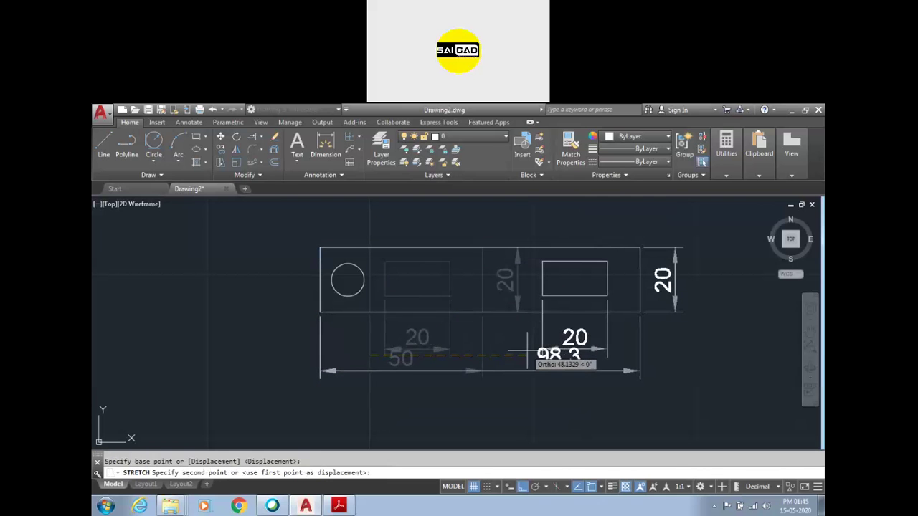
{"action": "type", "text": "20"}
{"action": "key", "text": "Return"}
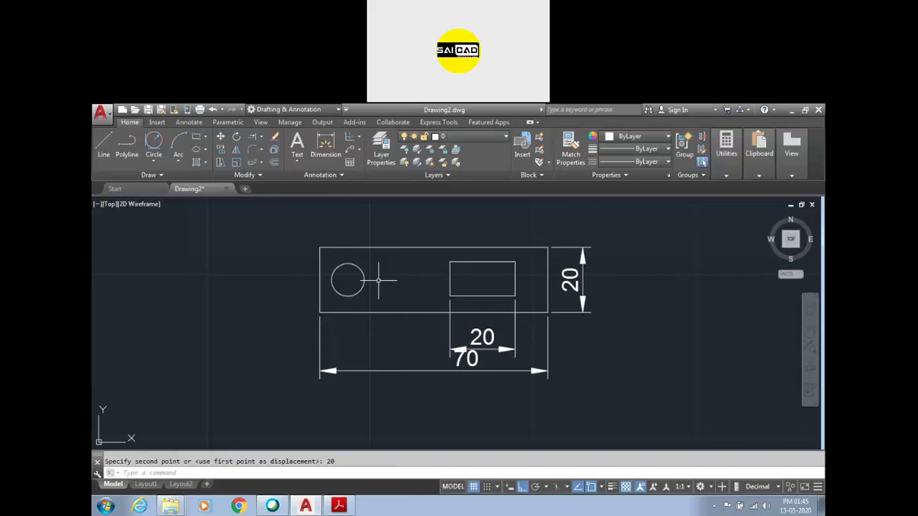
{"action": "key", "text": "ctrl+z"}
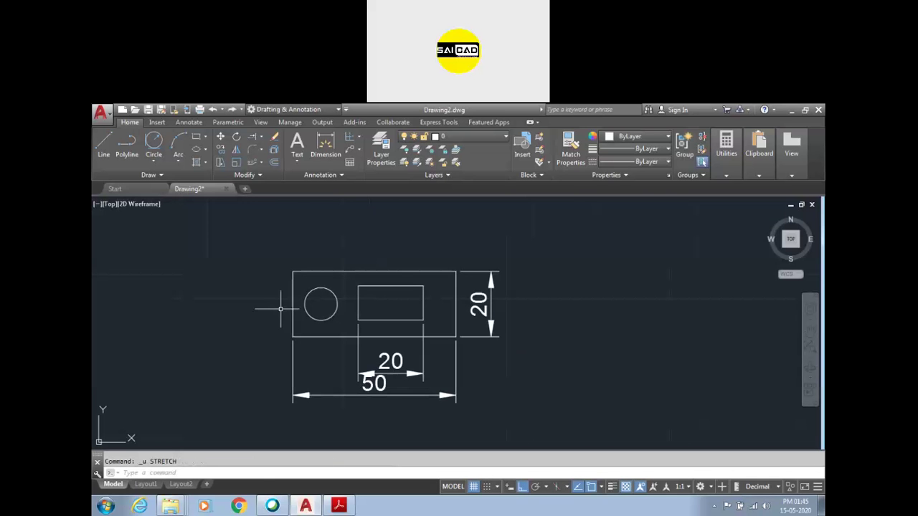
Stretch the outer rectangle to about 85.74 long with the circle and inner rectangle fully enclosed, using the circle's center as base point
{"action": "type", "text": "s"}
{"action": "key", "text": "Return"}
{"action": "left_click", "coordinate": [574, 238]}
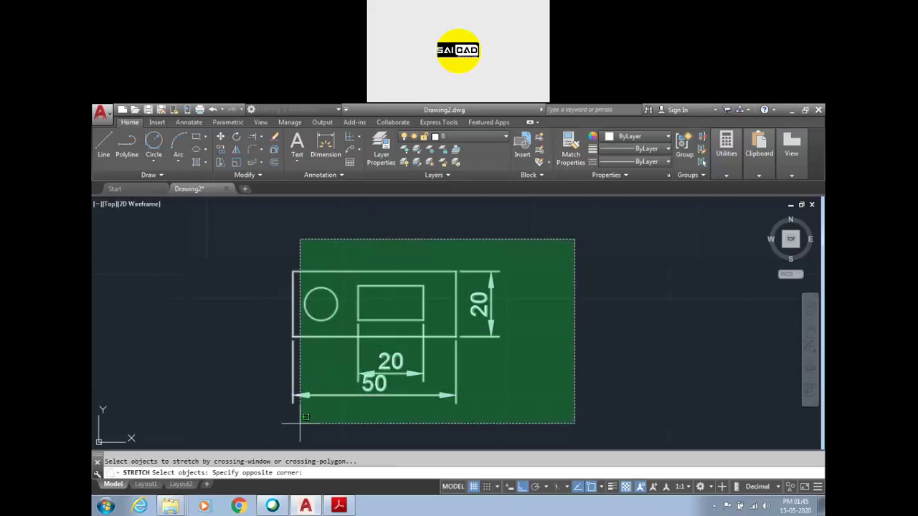
{"action": "left_click", "coordinate": [301, 423]}
{"action": "key", "text": "Return"}
{"action": "left_click", "coordinate": [320, 304]}
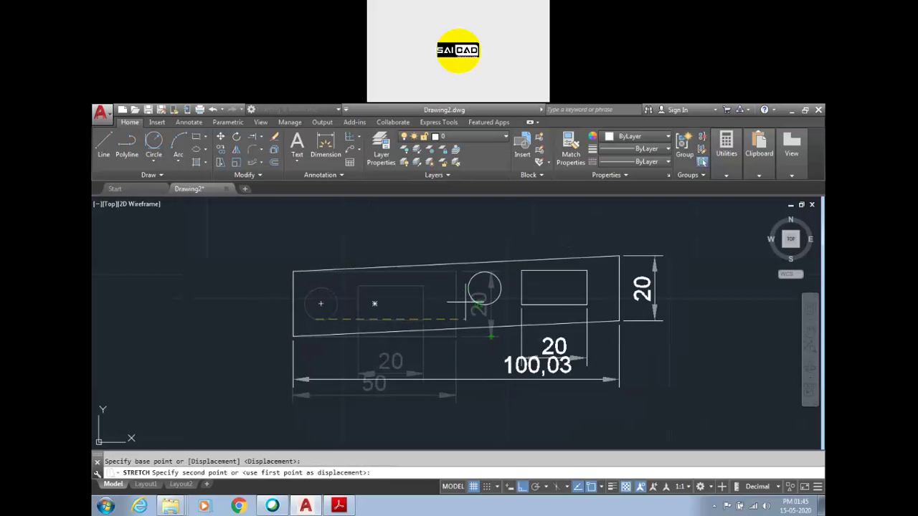
{"action": "left_click", "coordinate": [437, 304]}
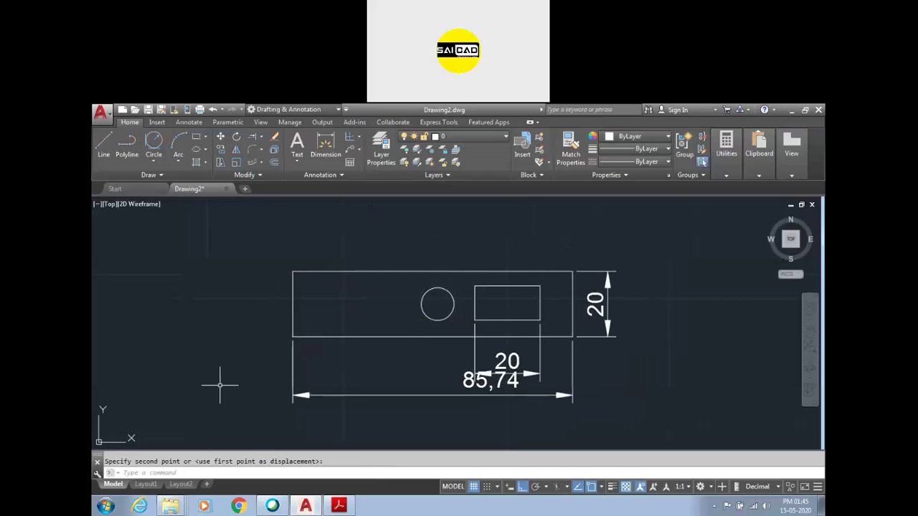
Undo the last stretch of the outer rectangle
{"action": "key", "text": "ctrl+z"}
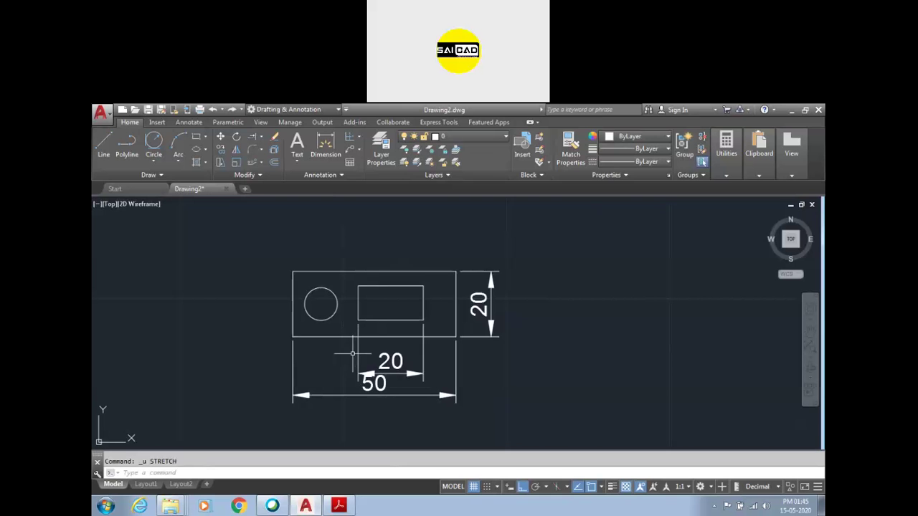
{"action": "scroll", "coordinate": [240, 320], "scroll_direction": "down", "scroll_amount": 2}
{"action": "scroll", "coordinate": [341, 310], "scroll_direction": "up", "scroll_amount": 2}
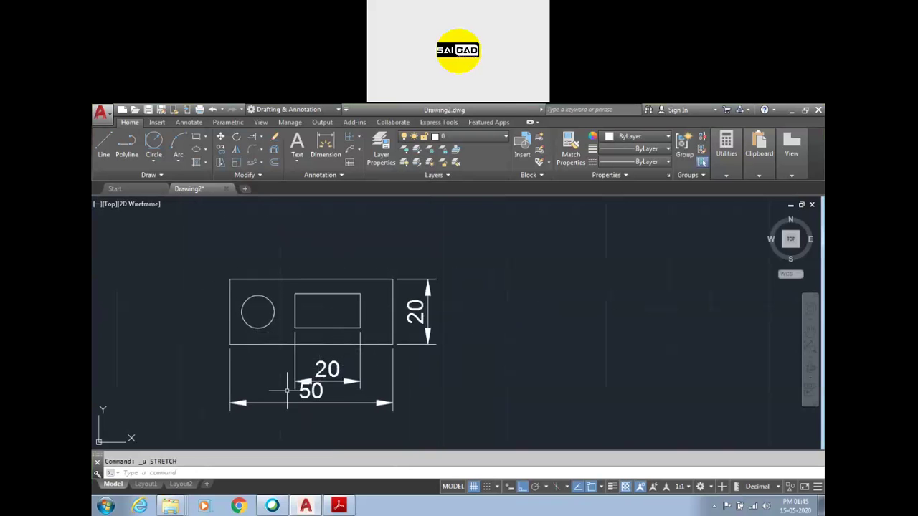
{"action": "scroll", "coordinate": [413, 326], "scroll_direction": "down", "scroll_amount": 2}
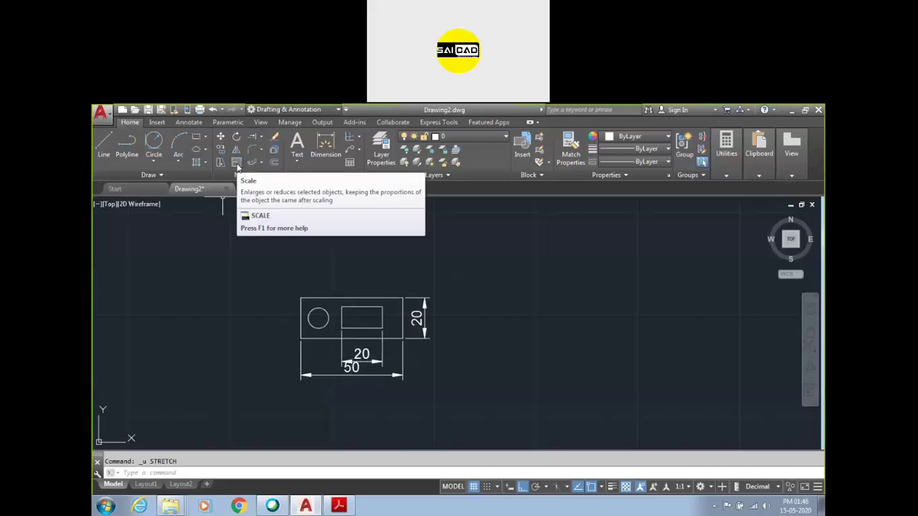
{"action": "type", "text": "c"}
{"action": "key", "text": "Return"}
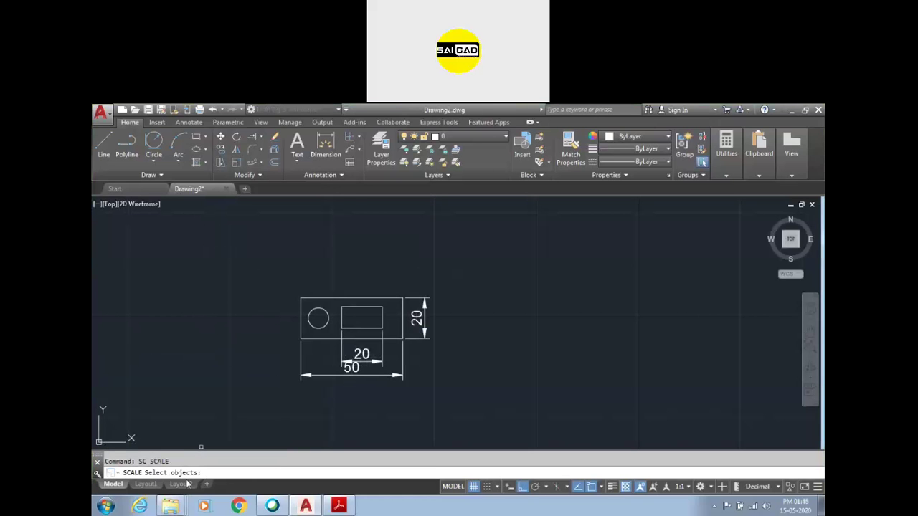
{"action": "left_click", "coordinate": [241, 279]}
{"action": "left_click", "coordinate": [540, 399]}
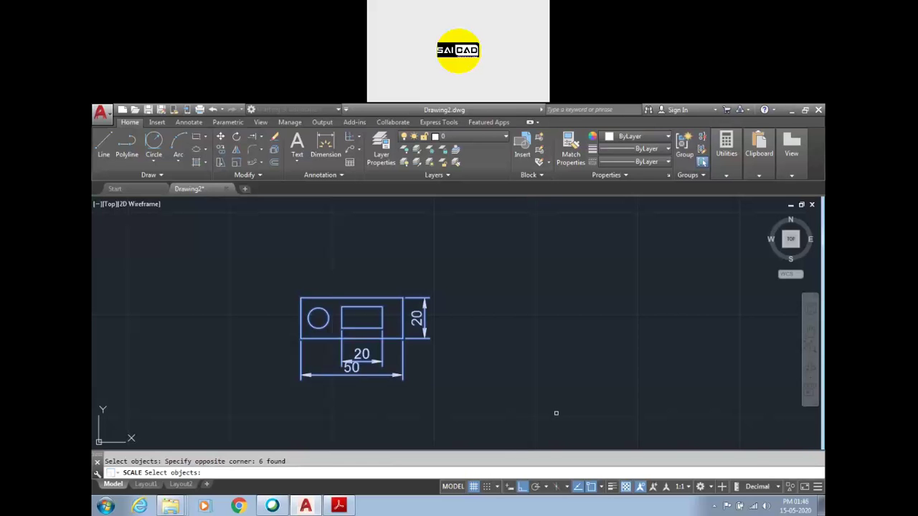
{"action": "key", "text": "Return"}
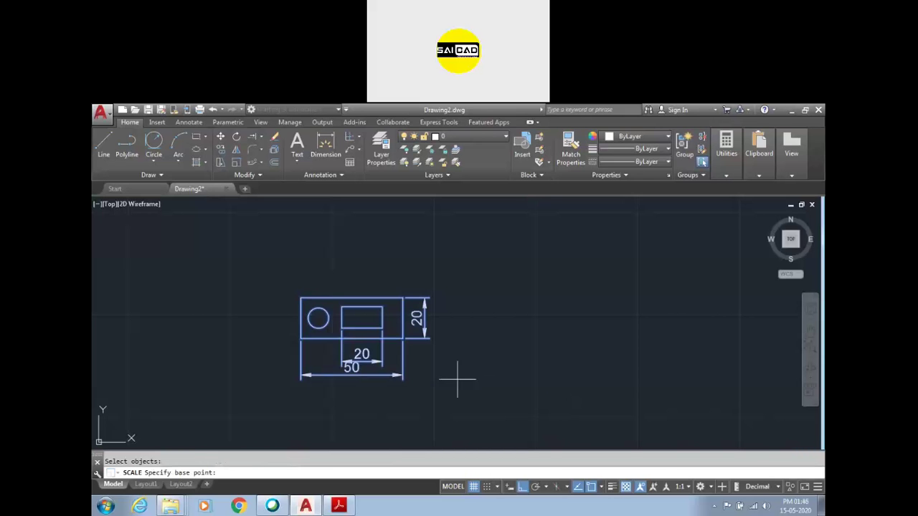
{"action": "scroll", "coordinate": [355, 282], "scroll_direction": "up", "scroll_amount": 3}
{"action": "scroll", "coordinate": [359, 296], "scroll_direction": "down", "scroll_amount": 2}
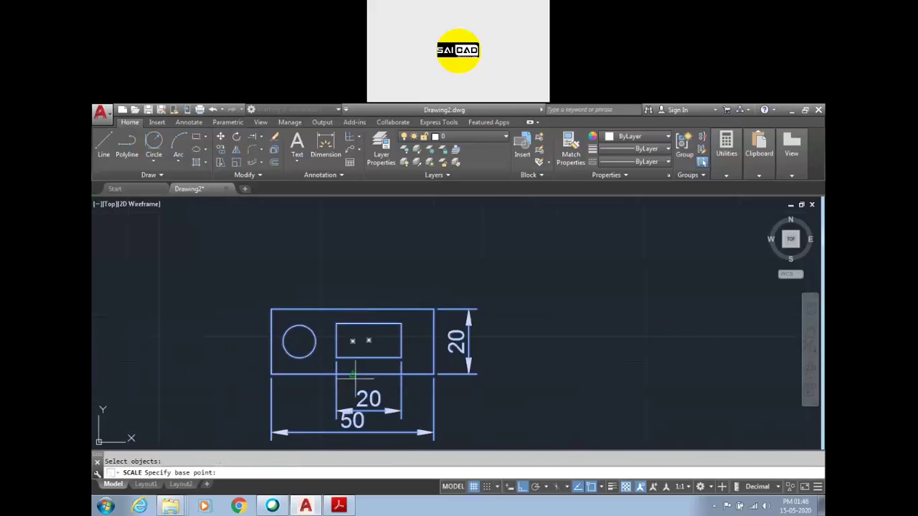
{"action": "left_click", "coordinate": [271, 374]}
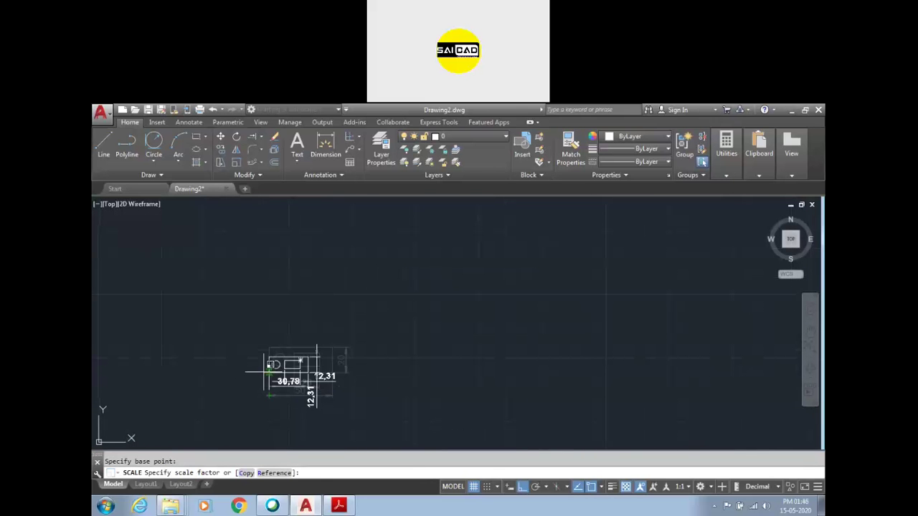
{"action": "key", "text": "Escape"}
Scale both rectangles, the circle and all dimensions by a factor of 2, using the circle's center as base point
{"action": "type", "text": "sc"}
{"action": "key", "text": "Return"}
{"action": "left_click", "coordinate": [410, 322]}
{"action": "left_click", "coordinate": [258, 406]}
{"action": "key", "text": "Return"}
{"action": "scroll", "coordinate": [275, 354], "scroll_direction": "up", "scroll_amount": 3}
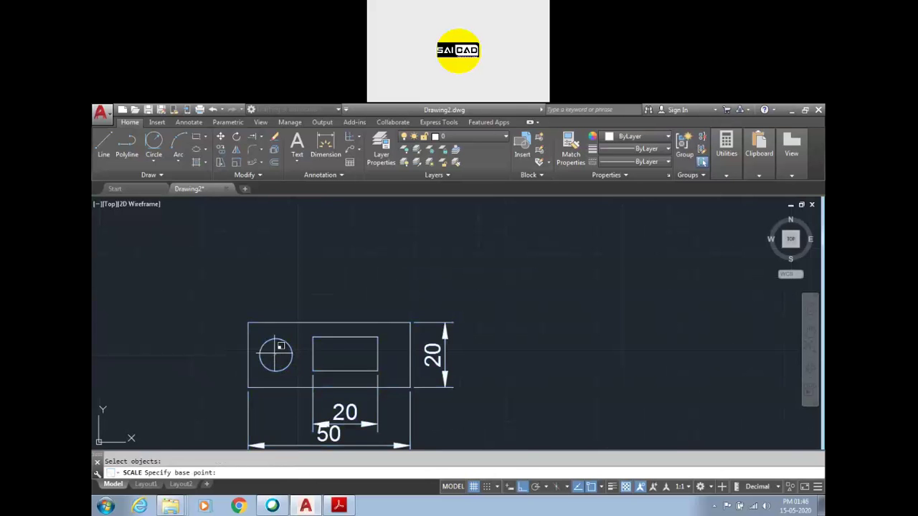
{"action": "left_click", "coordinate": [275, 355]}
{"action": "scroll", "coordinate": [283, 351], "scroll_direction": "up", "scroll_amount": 3}
{"action": "scroll", "coordinate": [293, 354], "scroll_direction": "down", "scroll_amount": 5}
{"action": "scroll", "coordinate": [292, 354], "scroll_direction": "up", "scroll_amount": 5}
{"action": "scroll", "coordinate": [292, 355], "scroll_direction": "down", "scroll_amount": 2}
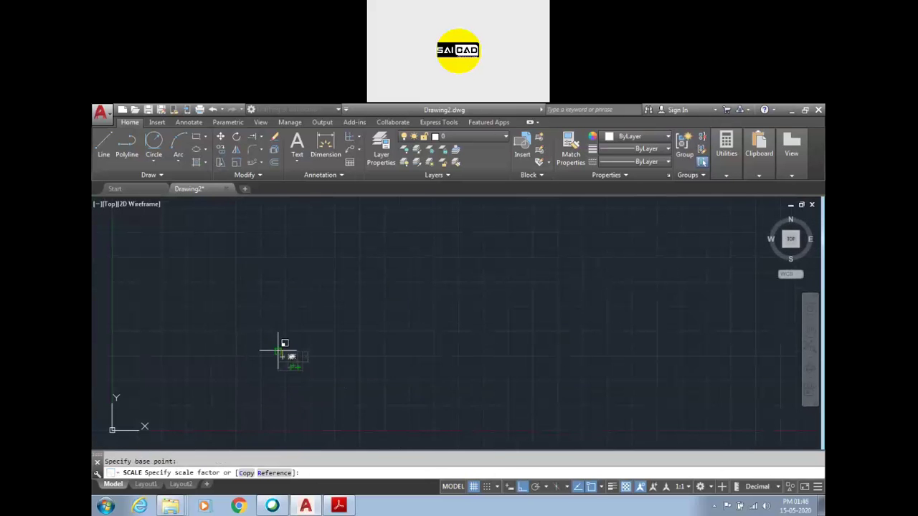
{"action": "scroll", "coordinate": [367, 313], "scroll_direction": "down", "scroll_amount": 5}
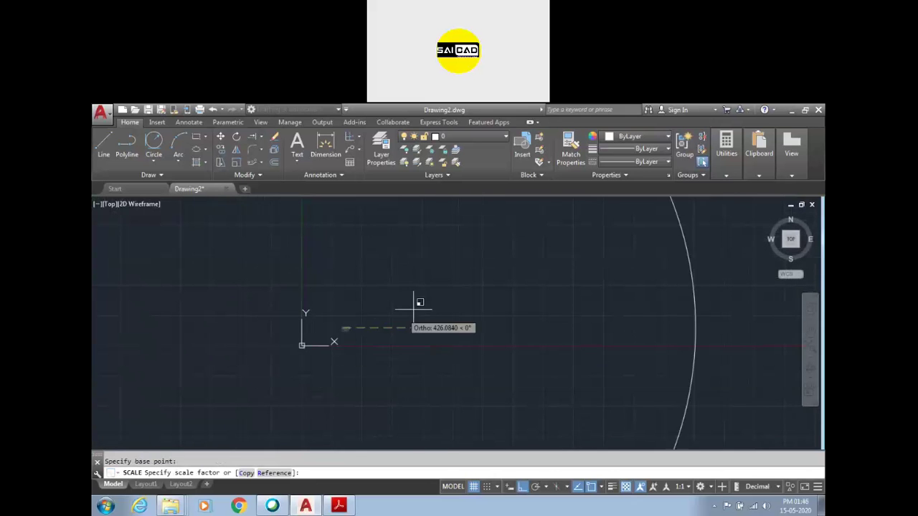
{"action": "scroll", "coordinate": [344, 328], "scroll_direction": "up", "scroll_amount": 4}
{"action": "scroll", "coordinate": [344, 327], "scroll_direction": "down", "scroll_amount": 4}
{"action": "scroll", "coordinate": [344, 328], "scroll_direction": "up", "scroll_amount": 5}
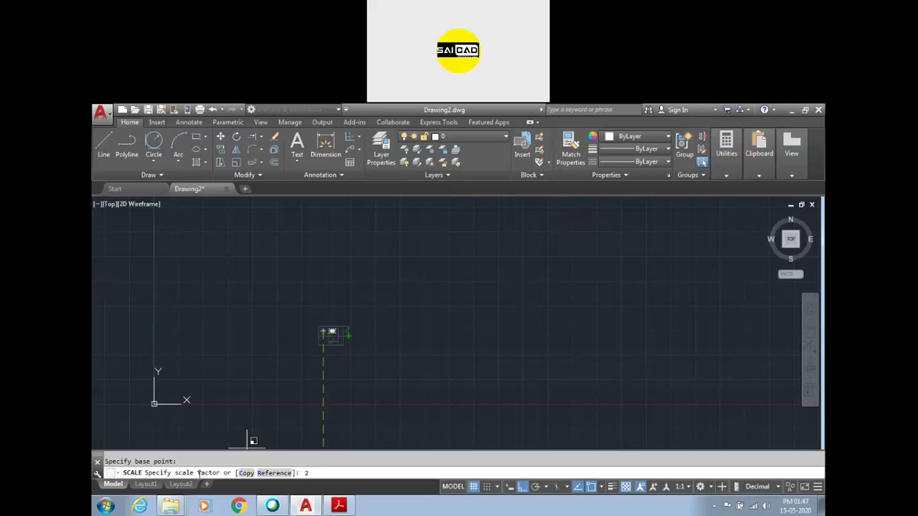
{"action": "key", "text": "Return"}
{"action": "scroll", "coordinate": [335, 343], "scroll_direction": "up", "scroll_amount": 4}
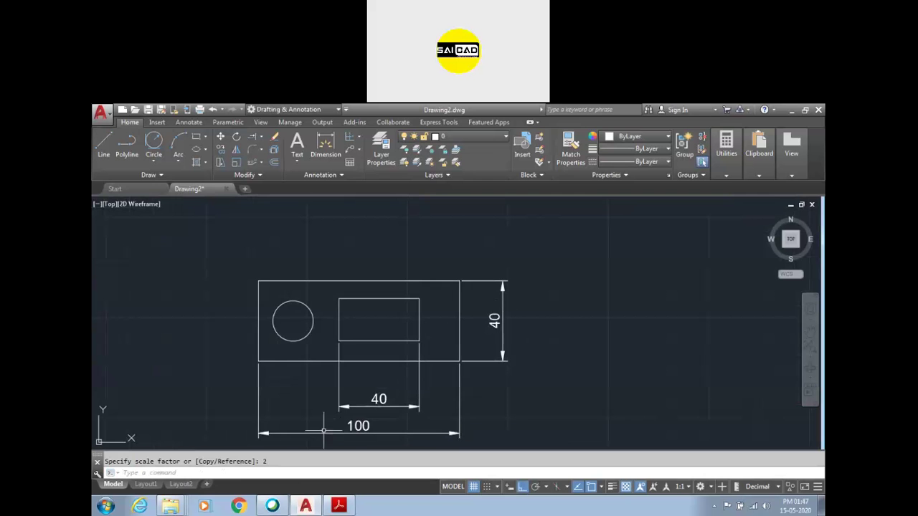
Scale the whole dimensioned figure by a factor of 0.5 from the outer rectangle's upper-left corner, and undo the scaling
{"action": "scroll", "coordinate": [353, 370], "scroll_direction": "down", "scroll_amount": 1}
{"action": "scroll", "coordinate": [349, 393], "scroll_direction": "up", "scroll_amount": 3}
{"action": "scroll", "coordinate": [349, 394], "scroll_direction": "down", "scroll_amount": 4}
{"action": "type", "text": "sc"}
{"action": "key", "text": "Return"}
{"action": "left_click", "coordinate": [517, 287]}
{"action": "left_click", "coordinate": [251, 425]}
{"action": "key", "text": "Return"}
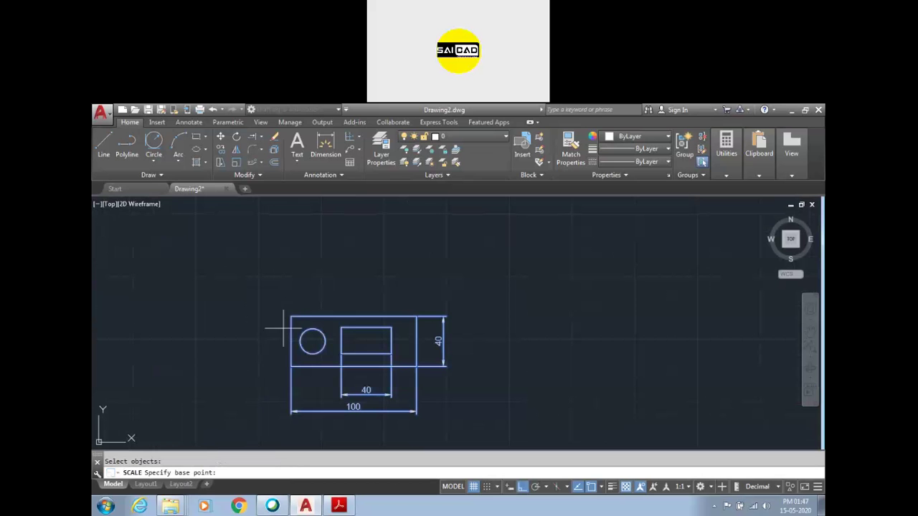
{"action": "left_click", "coordinate": [291, 315]}
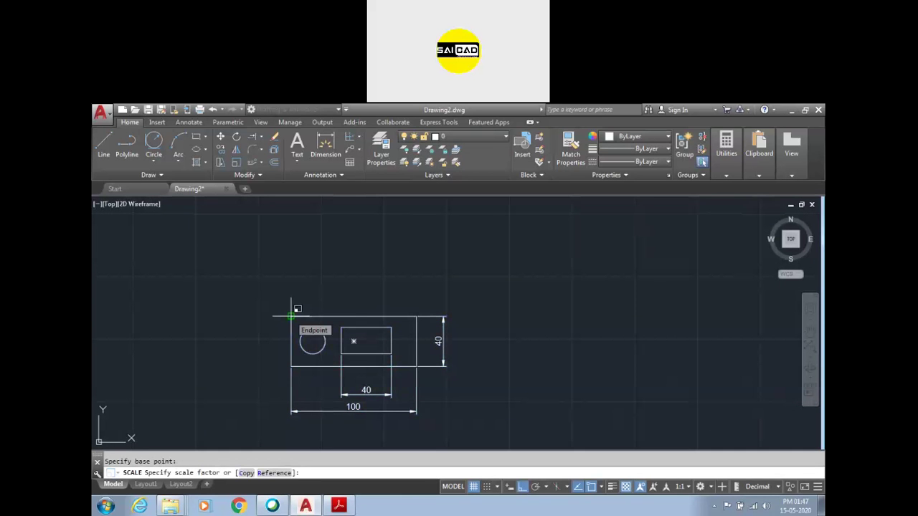
{"action": "key", "text": "Return"}
{"action": "scroll", "coordinate": [291, 316], "scroll_direction": "up", "scroll_amount": 3}
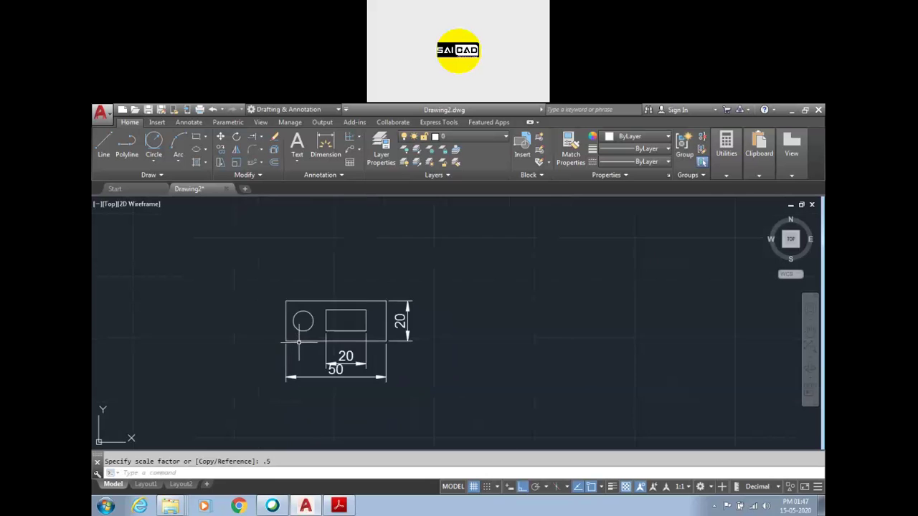
{"action": "scroll", "coordinate": [371, 345], "scroll_direction": "up", "scroll_amount": 2}
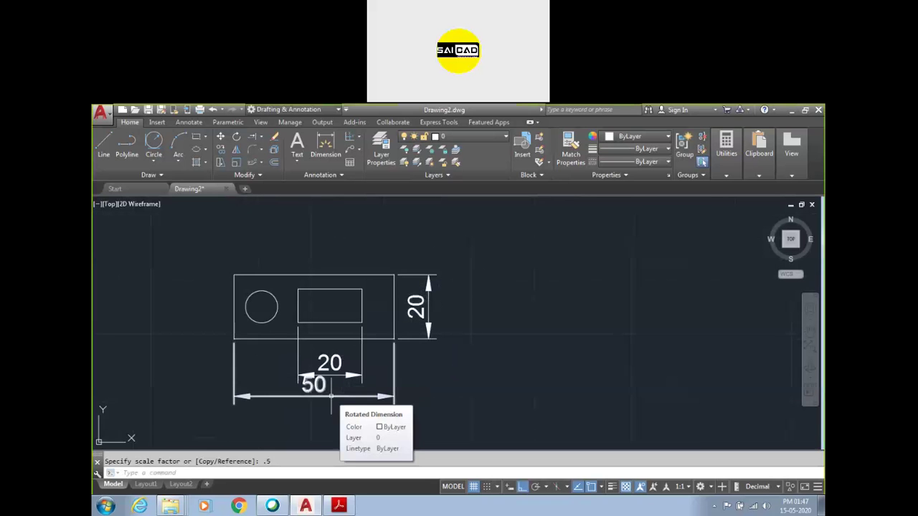
{"action": "key", "text": "Return"}
{"action": "key", "text": "ctrl+z"}
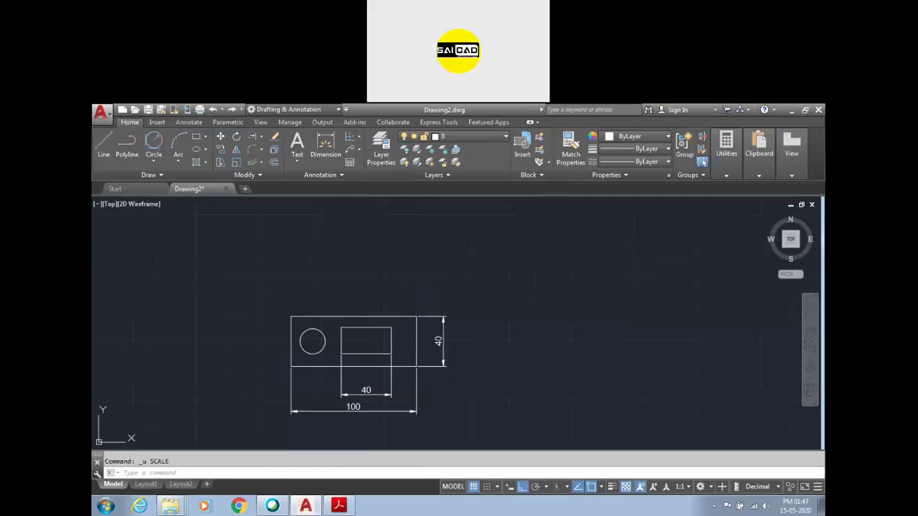
Scale the whole dimensioned figure by a factor of 0.7 about the circle's center
{"action": "type", "text": "sc"}
{"action": "key", "text": "Return"}
{"action": "left_click", "coordinate": [532, 273]}
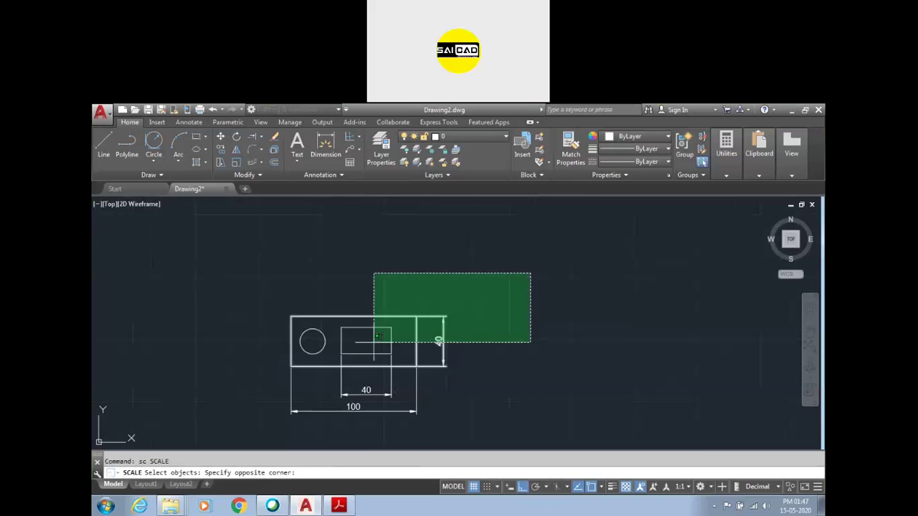
{"action": "left_click", "coordinate": [219, 443]}
{"action": "key", "text": "Return"}
{"action": "scroll", "coordinate": [341, 414], "scroll_direction": "up", "scroll_amount": 4}
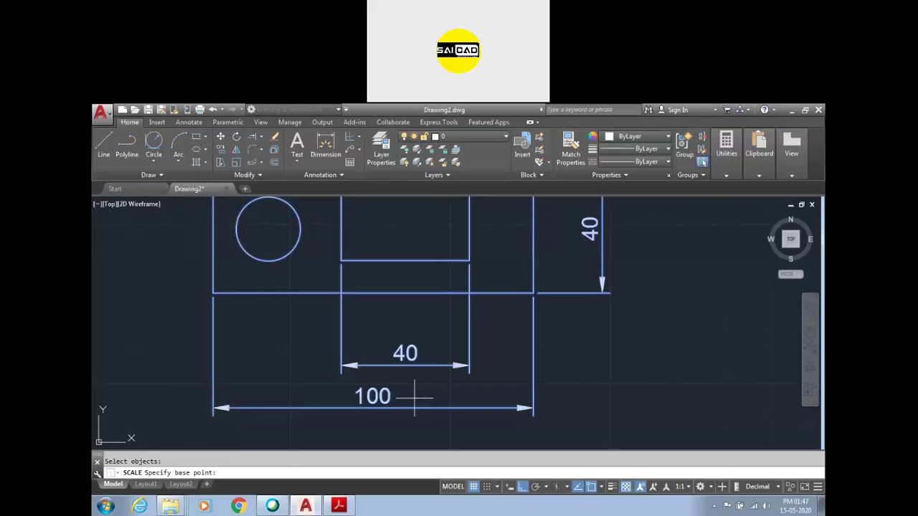
{"action": "scroll", "coordinate": [409, 398], "scroll_direction": "down", "scroll_amount": 2}
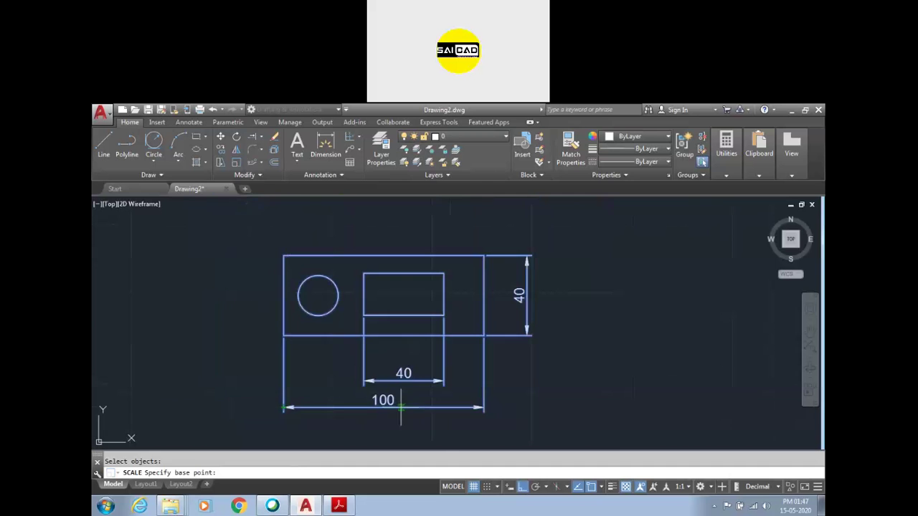
{"action": "left_click", "coordinate": [318, 295]}
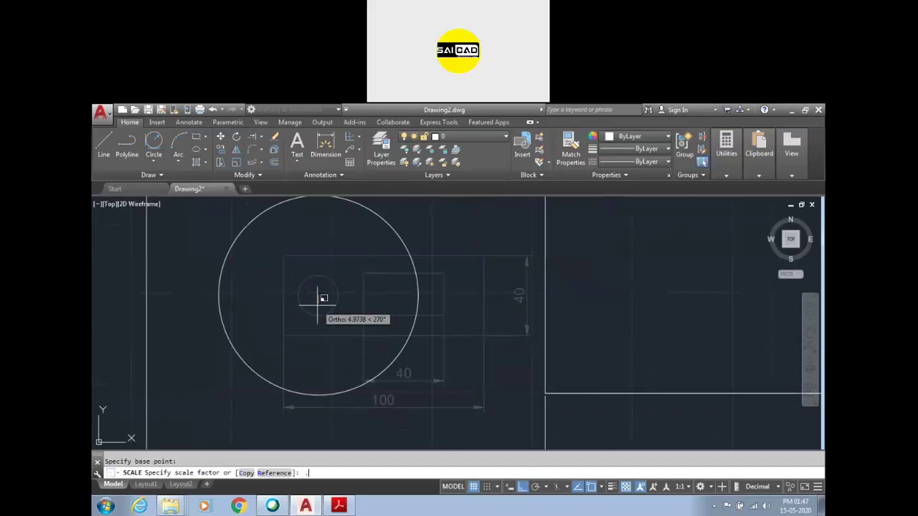
{"action": "type", "text": ".7"}
{"action": "key", "text": "Return"}
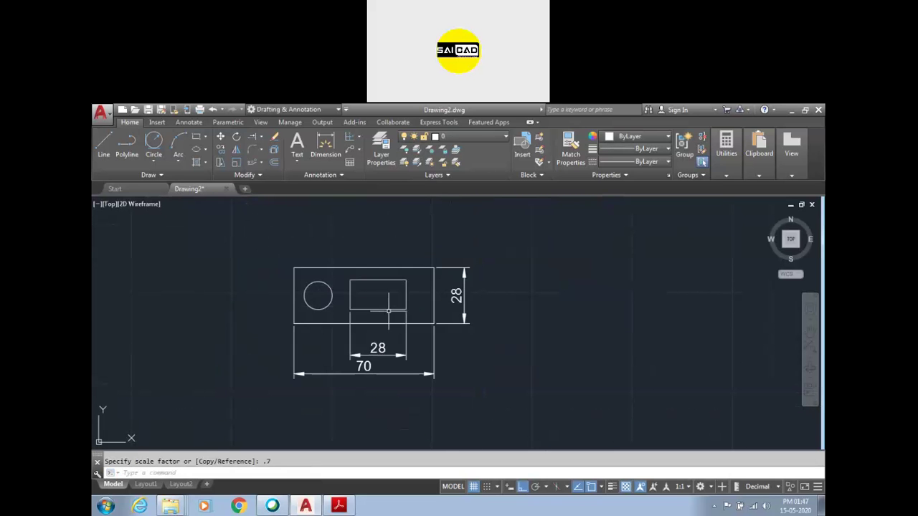
{"action": "scroll", "coordinate": [430, 355], "scroll_direction": "up", "scroll_amount": 2}
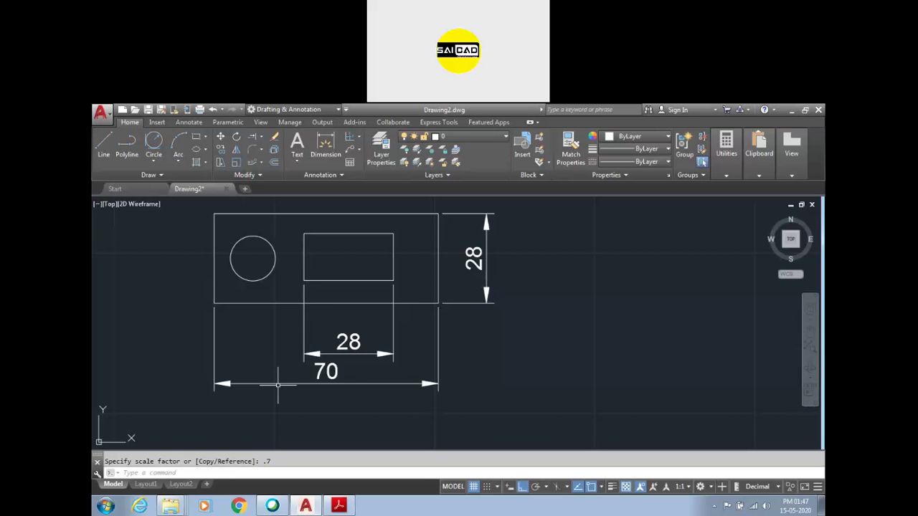
{"action": "scroll", "coordinate": [278, 385], "scroll_direction": "down", "scroll_amount": 2}
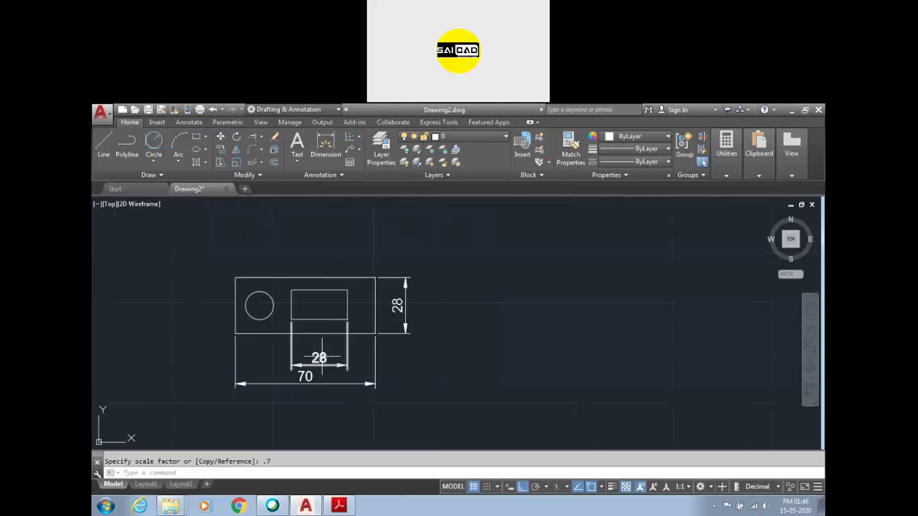
Draw a vertical line in the empty space to the right of the dimensioned rectangles, taller than the outer rectangle
{"action": "key", "text": "Return"}
{"action": "left_click", "coordinate": [538, 373]}
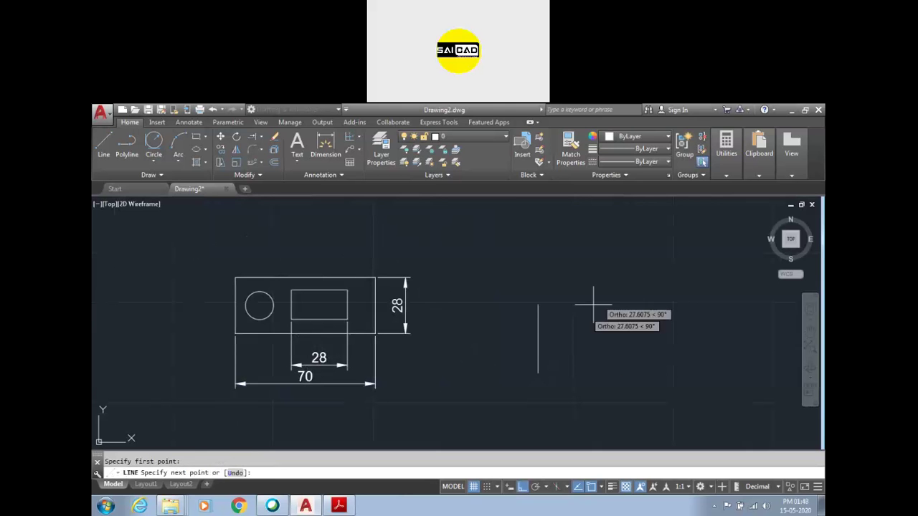
{"action": "left_click", "coordinate": [538, 251]}
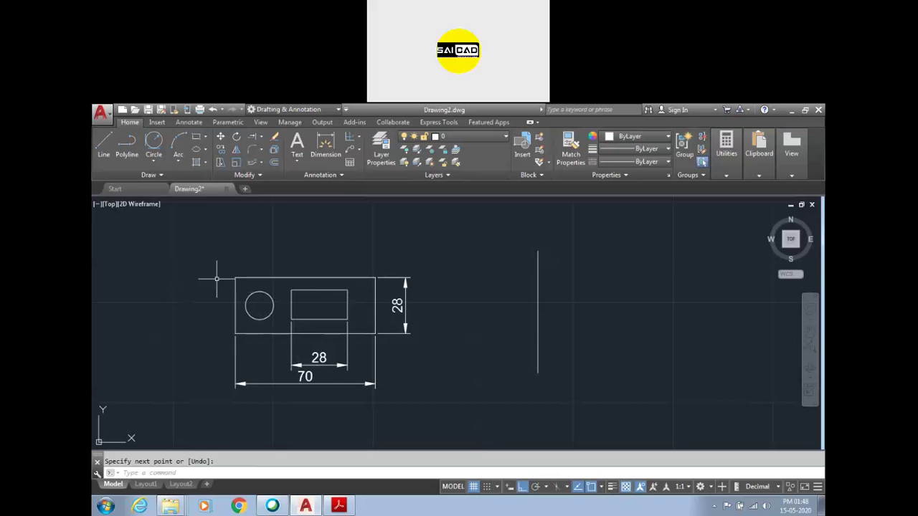
Scale the whole dimensioned figure by Reference from the outer rectangle's upper-right corner, using its right edge as reference and a new length of 30
{"action": "scroll", "coordinate": [348, 326], "scroll_direction": "up", "scroll_amount": 6}
{"action": "scroll", "coordinate": [352, 324], "scroll_direction": "down", "scroll_amount": 4}
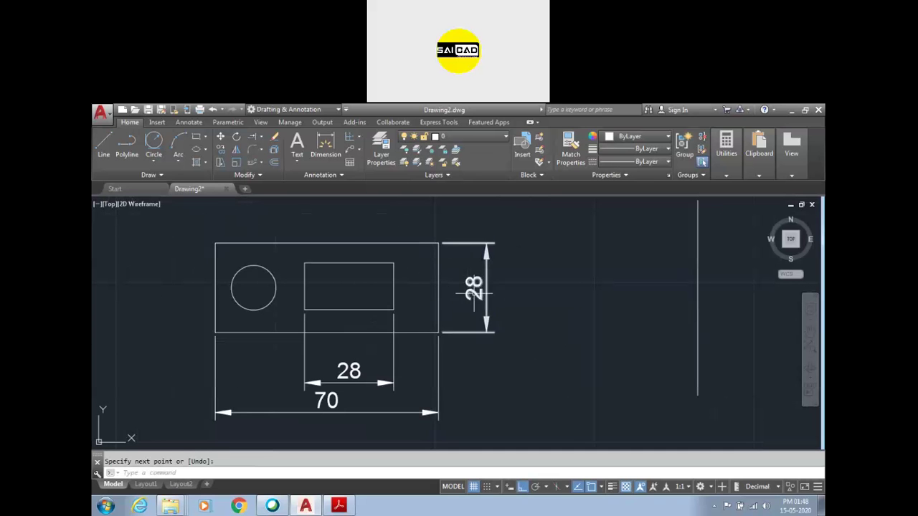
{"action": "scroll", "coordinate": [447, 307], "scroll_direction": "down", "scroll_amount": 2}
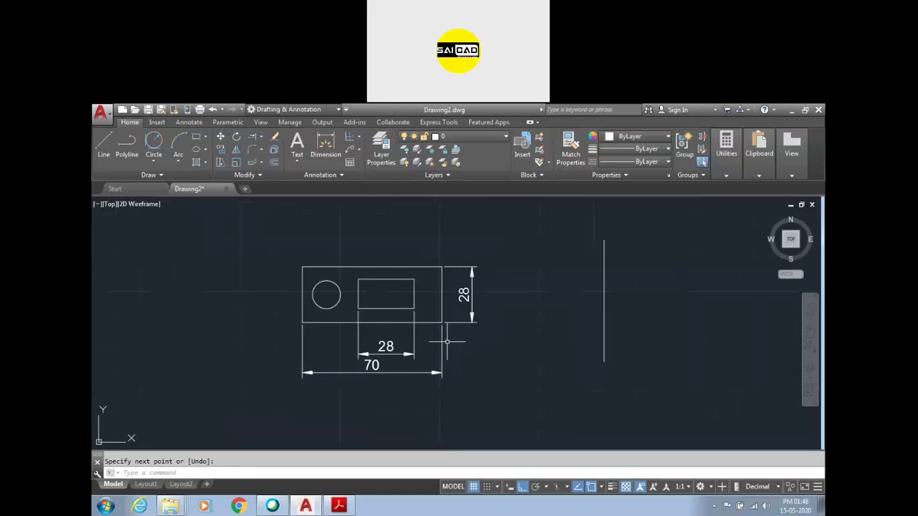
{"action": "key", "text": "Return"}
{"action": "left_click", "coordinate": [514, 228]}
{"action": "left_click", "coordinate": [287, 380]}
{"action": "key", "text": "Return"}
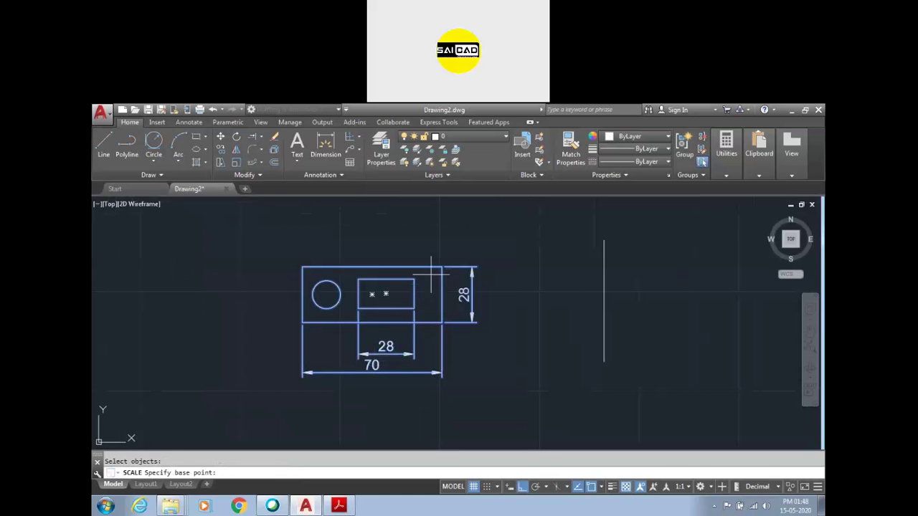
{"action": "left_click", "coordinate": [441, 266]}
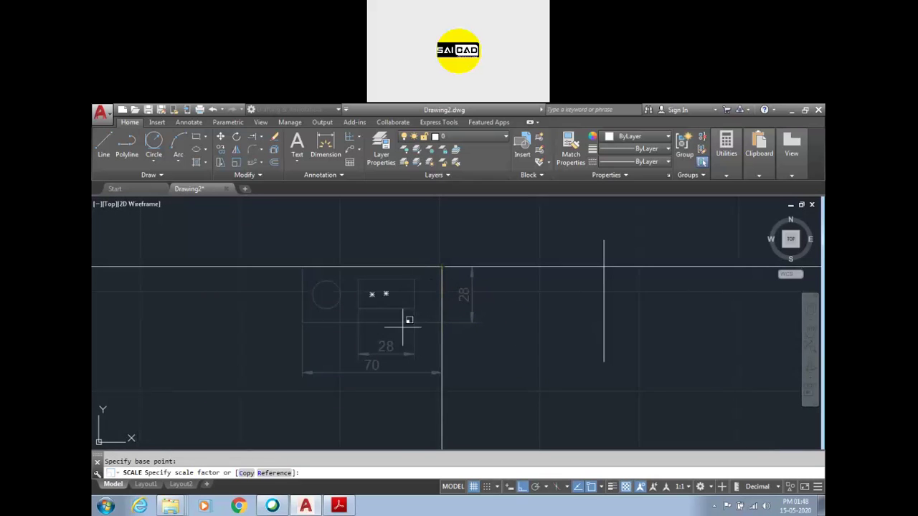
{"action": "left_click", "coordinate": [265, 473]}
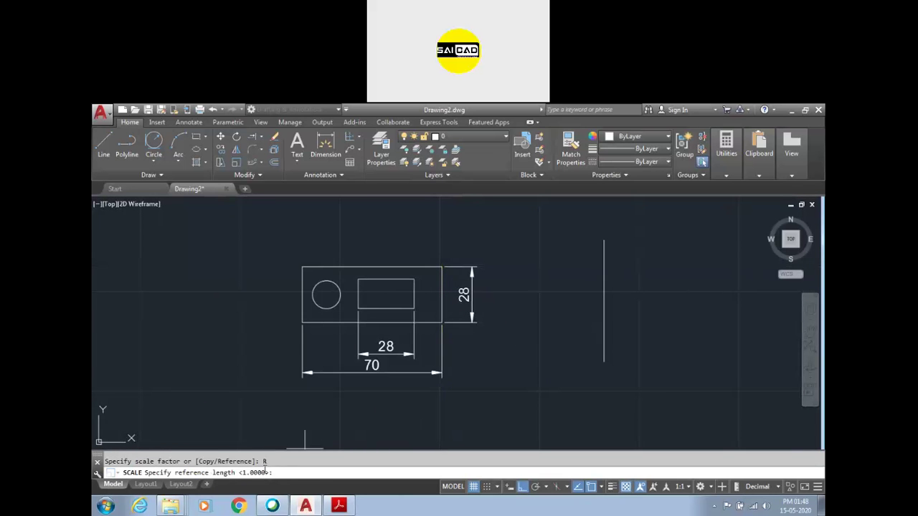
{"action": "scroll", "coordinate": [414, 305], "scroll_direction": "up", "scroll_amount": 2}
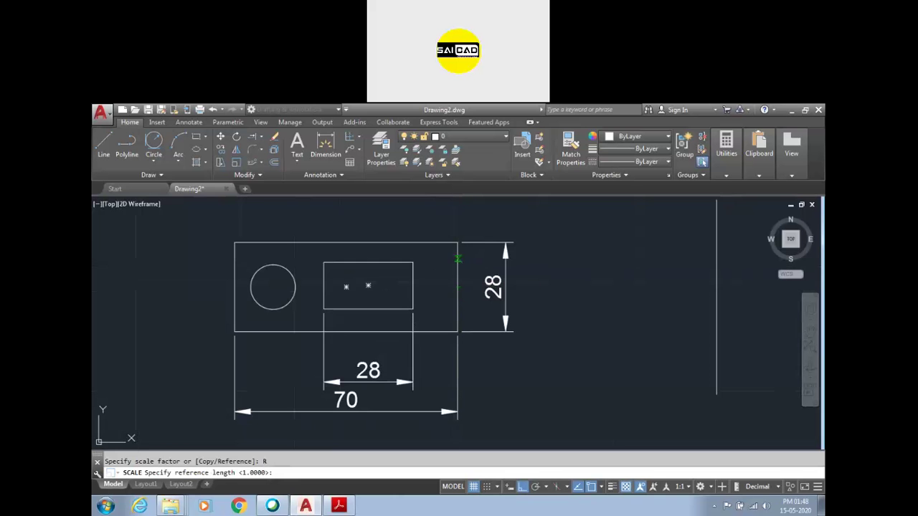
{"action": "left_click", "coordinate": [457, 244]}
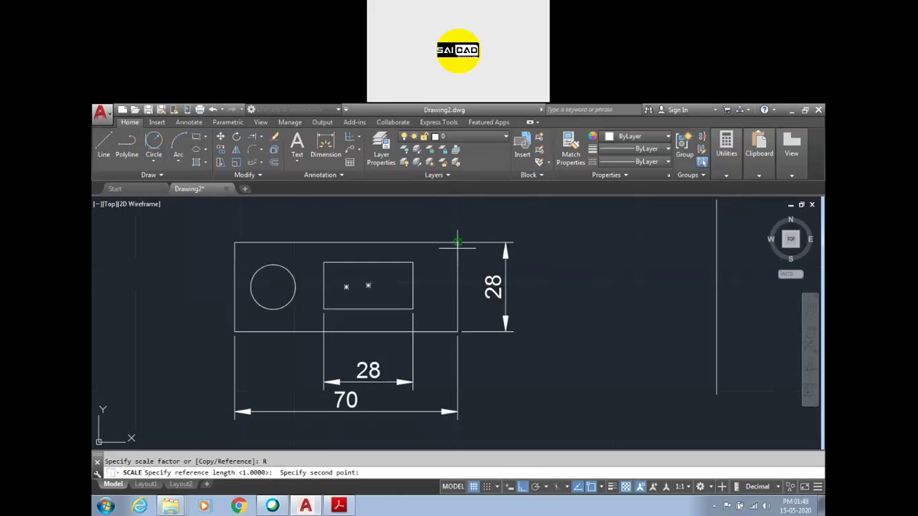
{"action": "left_click", "coordinate": [458, 330]}
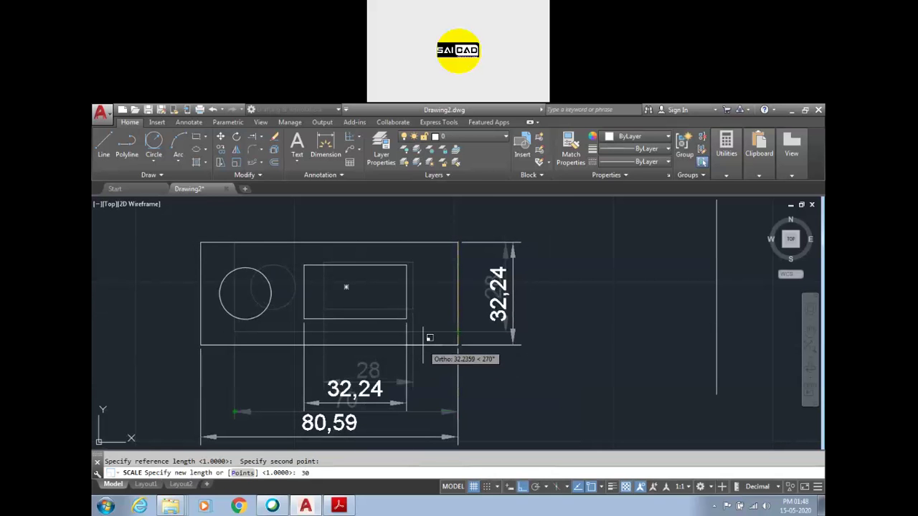
{"action": "key", "text": "Return"}
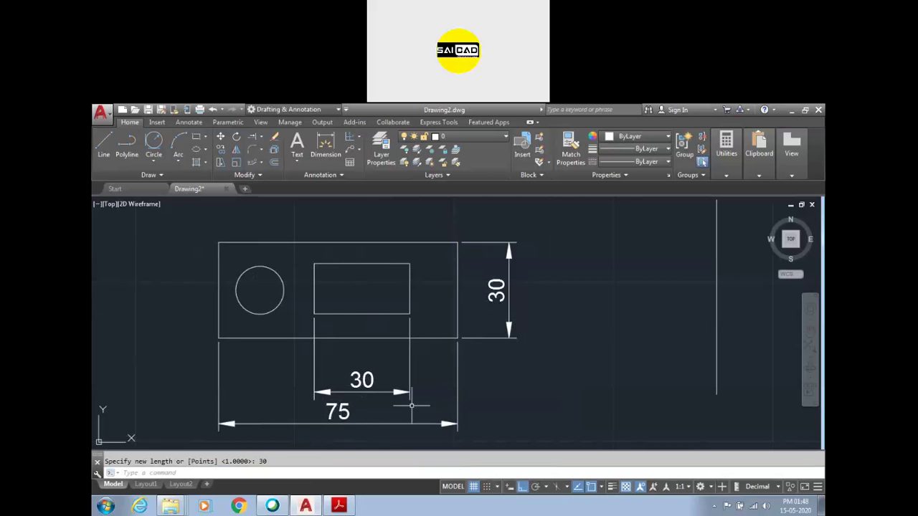
Scale the dimensioned figure by Reference from the outer rectangle's lower-left corner, taking its bottom edge as reference and 80 as new length
{"action": "type", "text": "sc"}
{"action": "key", "text": "Return"}
{"action": "scroll", "coordinate": [486, 379], "scroll_direction": "down", "scroll_amount": 2}
{"action": "left_click", "coordinate": [507, 428]}
{"action": "left_click", "coordinate": [246, 269]}
{"action": "key", "text": "Return"}
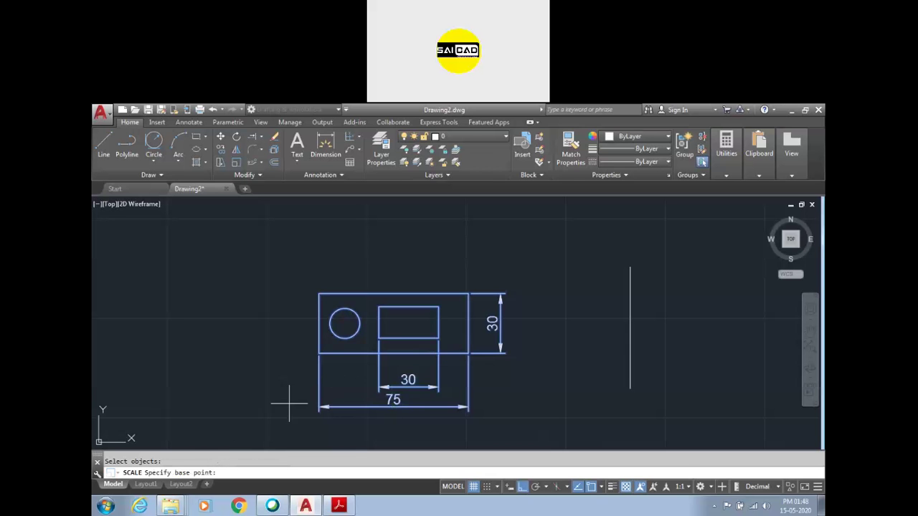
{"action": "left_click", "coordinate": [318, 352]}
{"action": "type", "text": "R"}
{"action": "key", "text": "Return"}
{"action": "left_click", "coordinate": [319, 353]}
{"action": "left_click", "coordinate": [467, 353]}
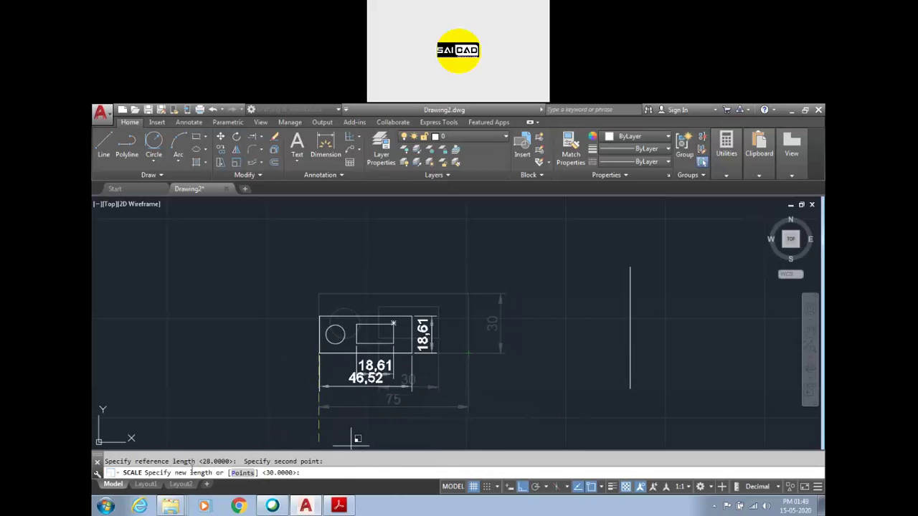
{"action": "type", "text": "80"}
{"action": "key", "text": "Return"}
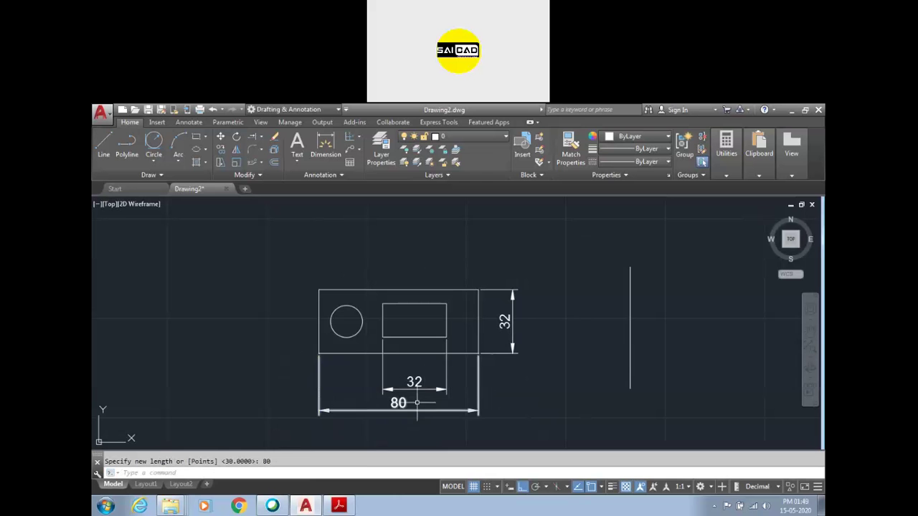
Slant the separate vertical line by moving its upper endpoint horizontally to the right, away from the rectangles
{"action": "scroll", "coordinate": [316, 413], "scroll_direction": "down", "scroll_amount": 2}
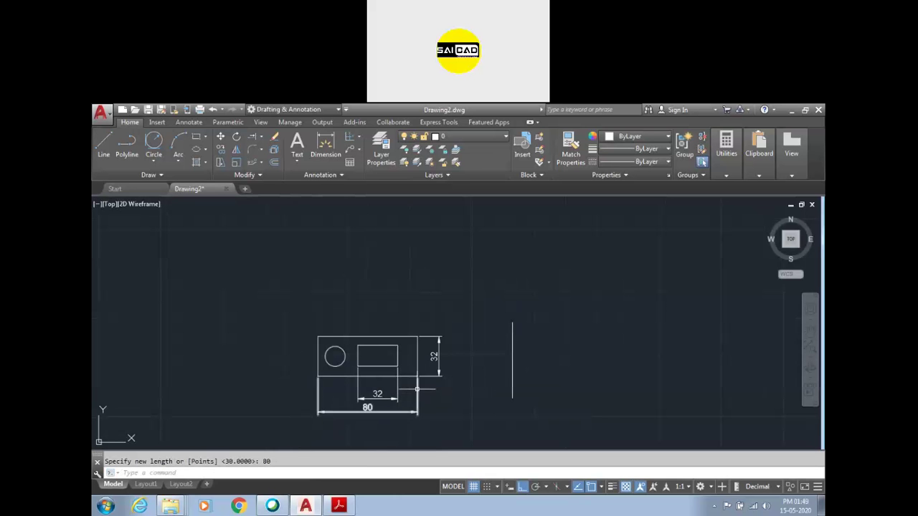
{"action": "left_click", "coordinate": [567, 367]}
{"action": "left_click", "coordinate": [483, 385]}
{"action": "left_click", "coordinate": [512, 322]}
{"action": "left_click", "coordinate": [578, 324]}
{"action": "key", "text": "Escape"}
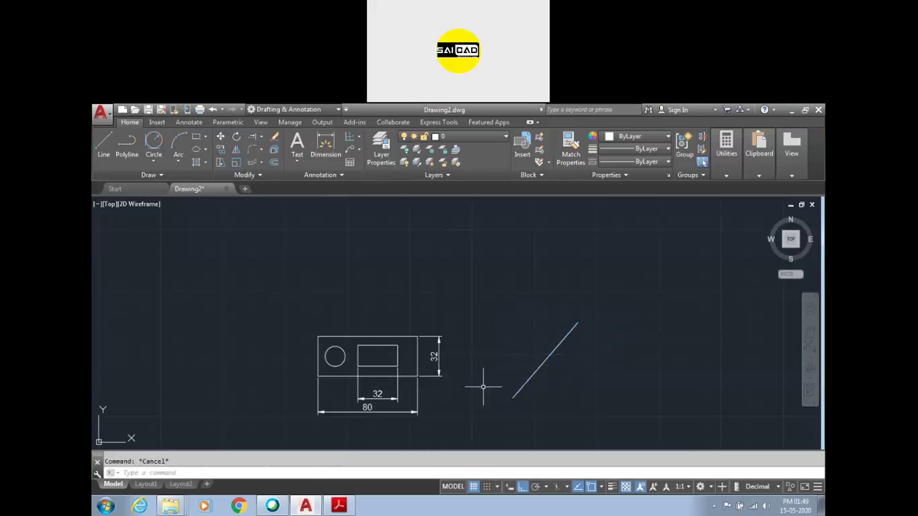
{"action": "scroll", "coordinate": [532, 372], "scroll_direction": "up", "scroll_amount": 2}
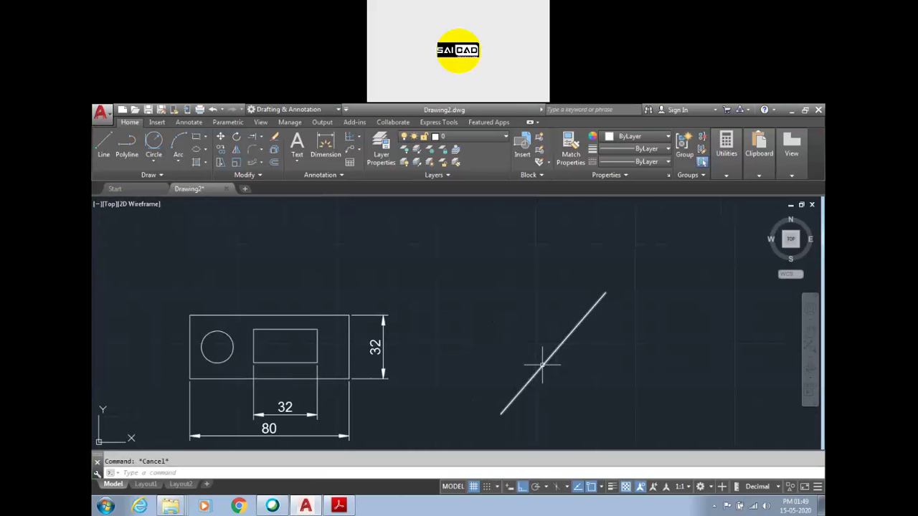
{"action": "type", "text": "sc"}
{"action": "key", "text": "Return"}
{"action": "left_click", "coordinate": [406, 281]}
{"action": "left_click", "coordinate": [167, 435]}
{"action": "key", "text": "Return"}
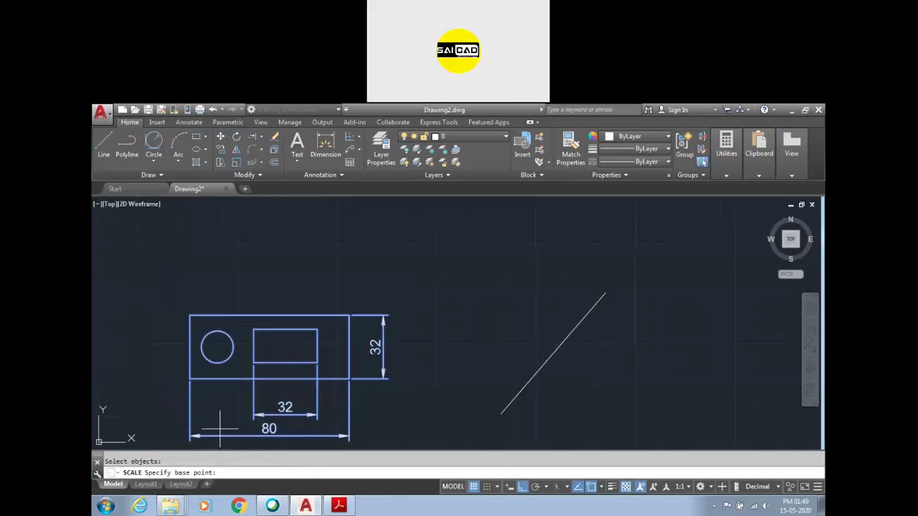
{"action": "left_click", "coordinate": [349, 315]}
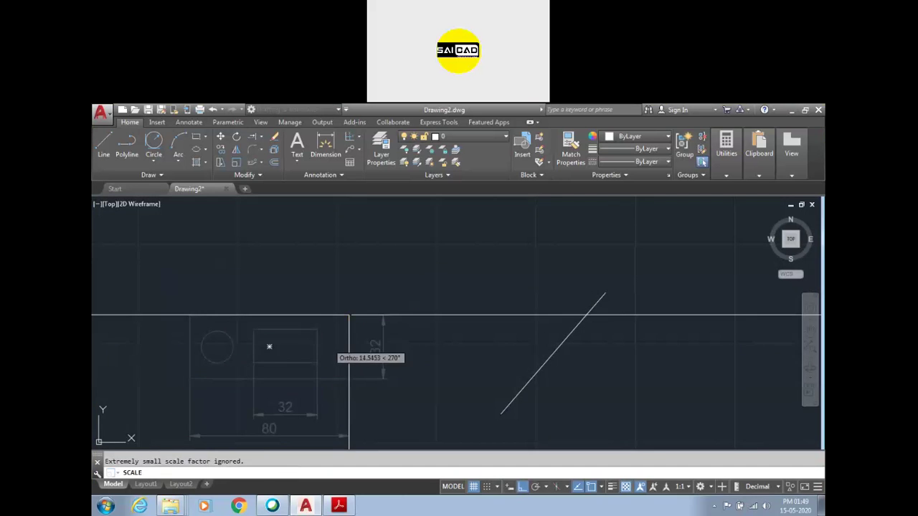
{"action": "key", "text": "Escape"}
{"action": "scroll", "coordinate": [380, 348], "scroll_direction": "down", "scroll_amount": 4}
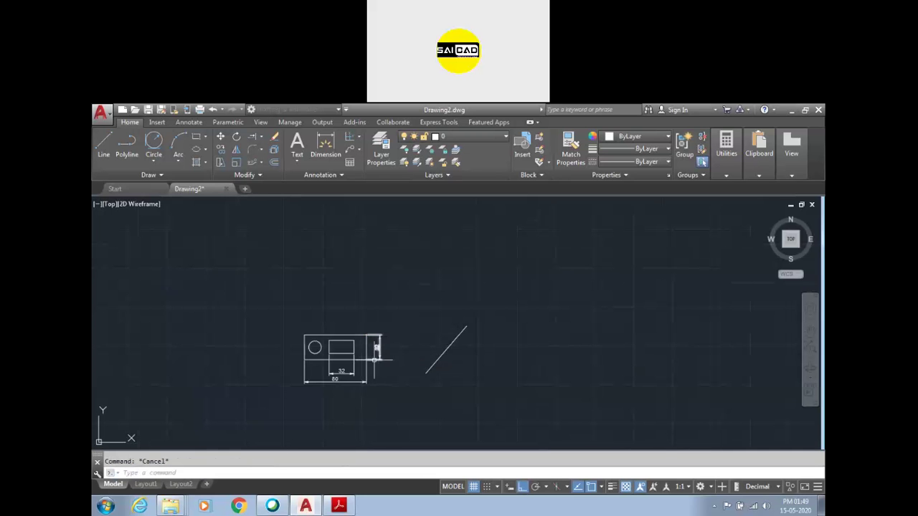
{"action": "scroll", "coordinate": [368, 369], "scroll_direction": "up", "scroll_amount": 4}
{"action": "type", "text": "sc"}
{"action": "key", "text": "Return"}
{"action": "left_click", "coordinate": [409, 413]}
{"action": "left_click", "coordinate": [186, 261]}
{"action": "key", "text": "Return"}
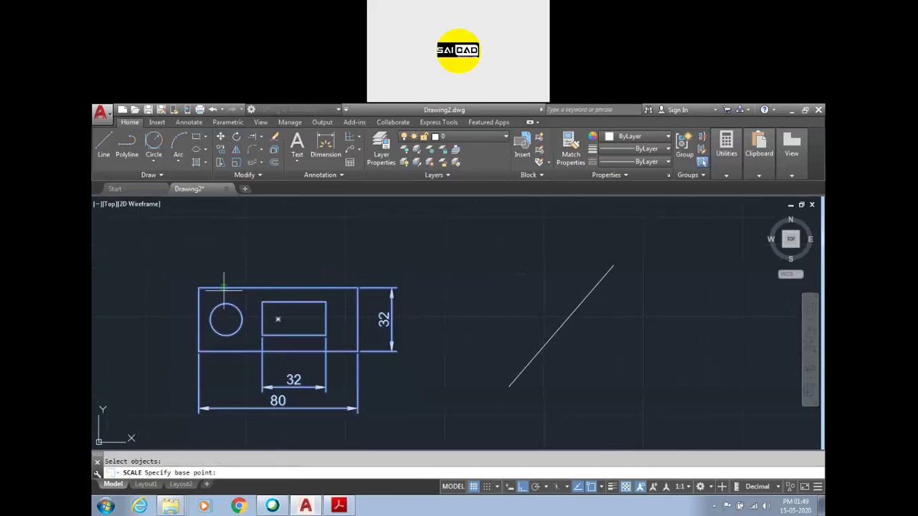
{"action": "left_click", "coordinate": [357, 288]}
{"action": "left_click", "coordinate": [351, 290]}
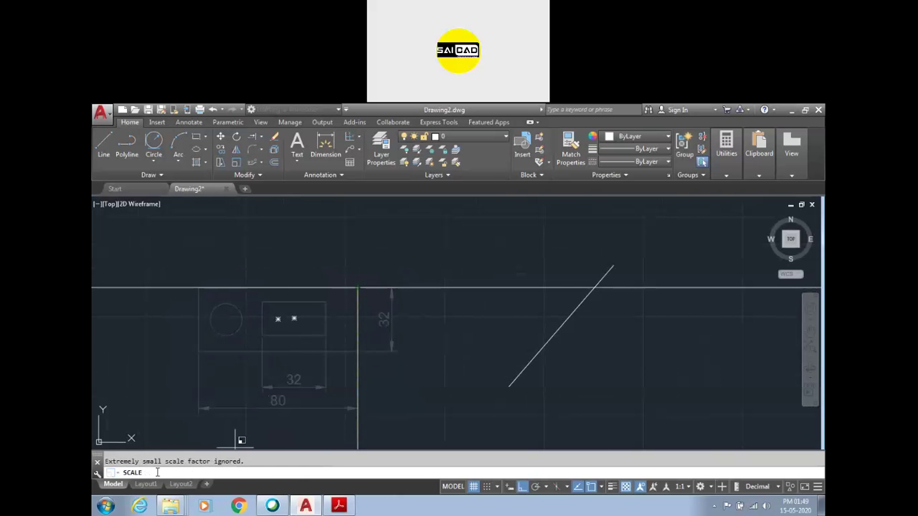
{"action": "key", "text": "Escape"}
Scale the dimensioned figure by Reference about the circle's center, matching the outer rectangle's right edge to the slanted line's length with the Points option
{"action": "type", "text": "sc"}
{"action": "key", "text": "Return"}
{"action": "scroll", "coordinate": [389, 375], "scroll_direction": "down", "scroll_amount": 3}
{"action": "left_click", "coordinate": [259, 306]}
{"action": "left_click", "coordinate": [418, 385]}
{"action": "key", "text": "Return"}
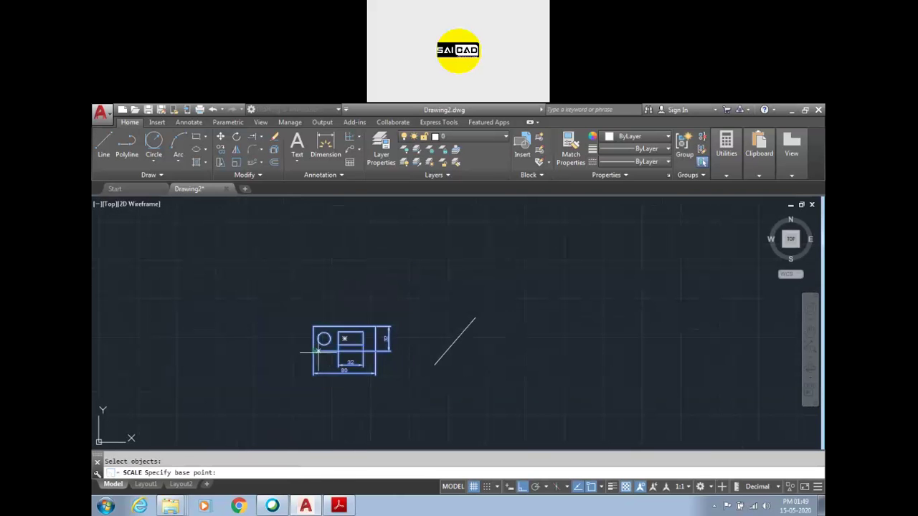
{"action": "left_click", "coordinate": [325, 338]}
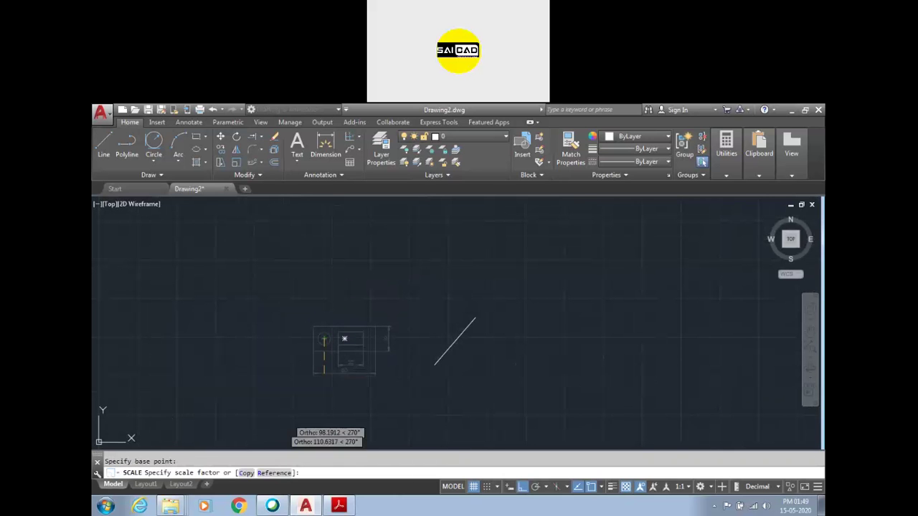
{"action": "left_click", "coordinate": [276, 474]}
{"action": "scroll", "coordinate": [371, 369], "scroll_direction": "up", "scroll_amount": 3}
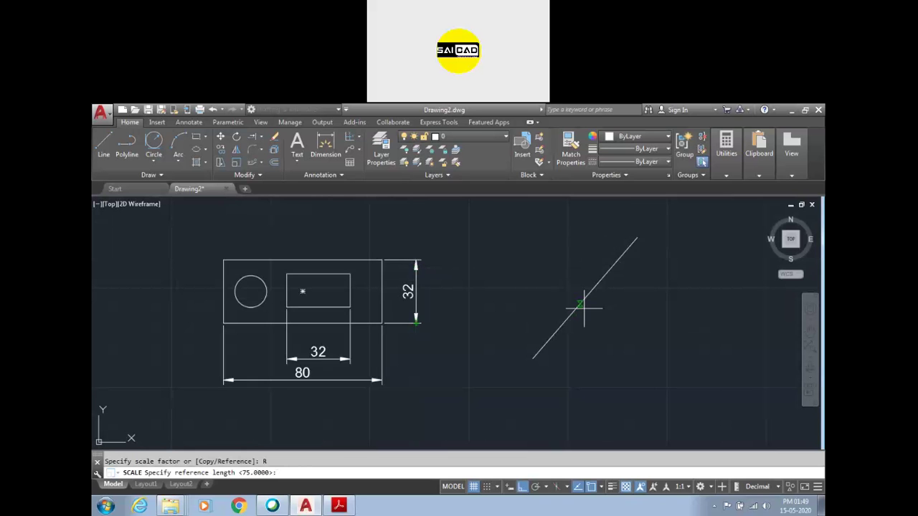
{"action": "scroll", "coordinate": [415, 285], "scroll_direction": "up", "scroll_amount": 4}
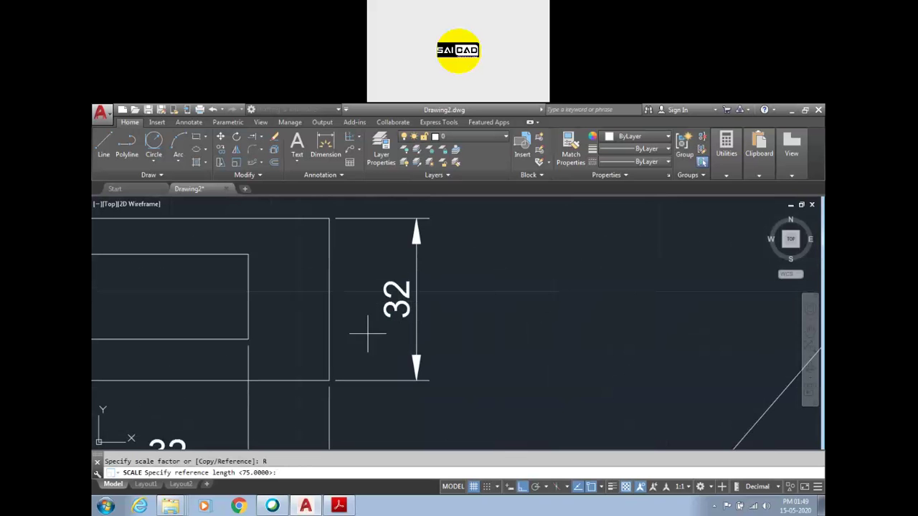
{"action": "left_click", "coordinate": [329, 380]}
{"action": "left_click", "coordinate": [329, 218]}
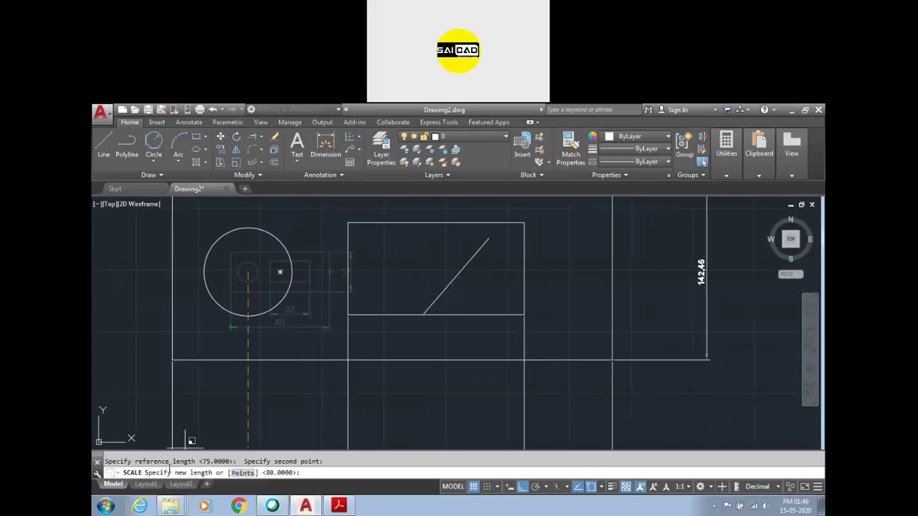
{"action": "left_click", "coordinate": [243, 473]}
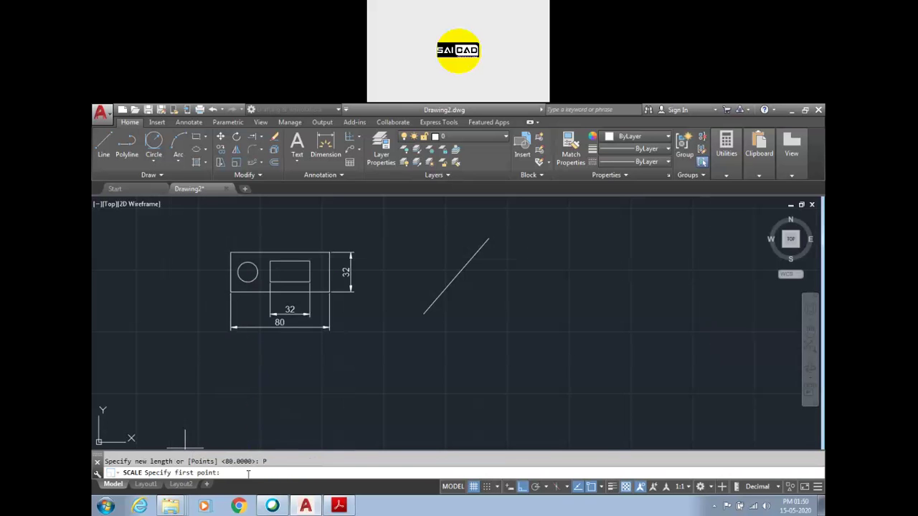
{"action": "left_click", "coordinate": [424, 312]}
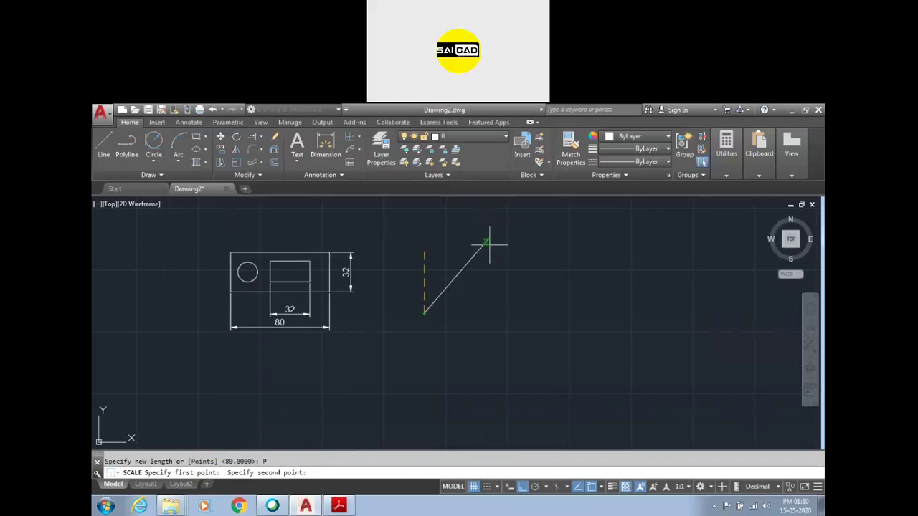
{"action": "left_click", "coordinate": [488, 238]}
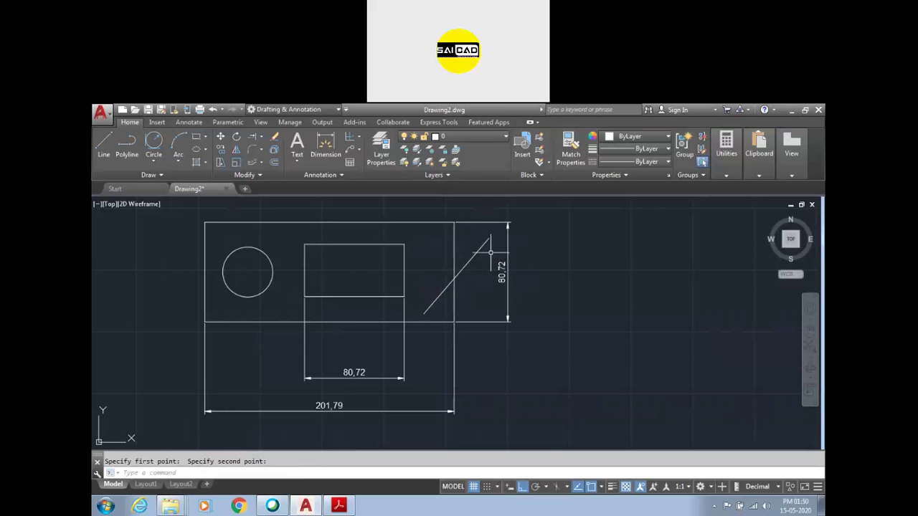
Check the slanted line's length with a dimension preview, without placing a dimension
{"action": "scroll", "coordinate": [490, 273], "scroll_direction": "up", "scroll_amount": 2}
{"action": "left_click", "coordinate": [324, 146]}
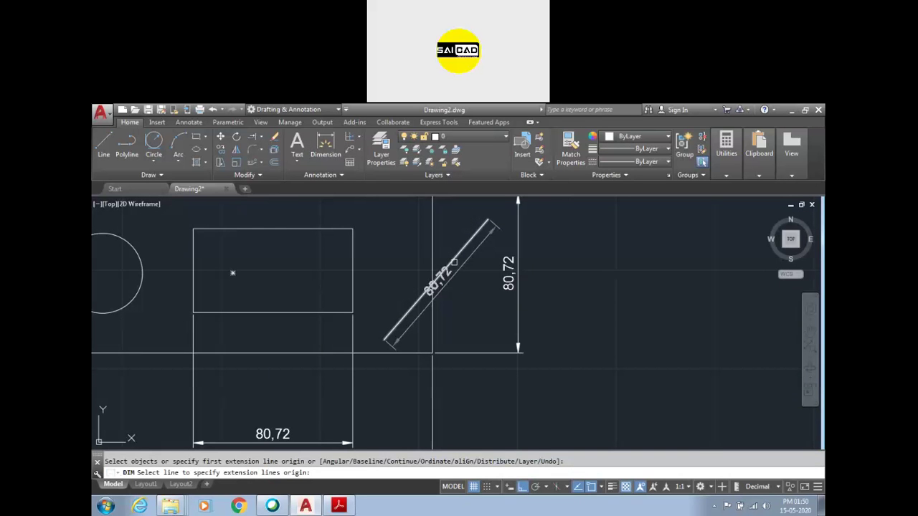
{"action": "scroll", "coordinate": [471, 282], "scroll_direction": "down", "scroll_amount": 2}
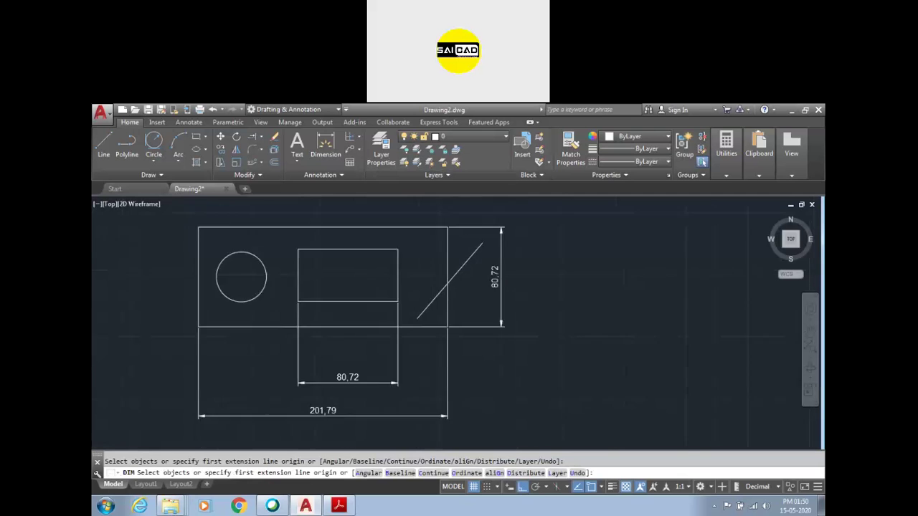
{"action": "key", "text": "Escape"}
Delete the slanted line beside the outer rectangle's right edge
{"action": "left_click", "coordinate": [469, 269]}
{"action": "key", "text": "Delete"}
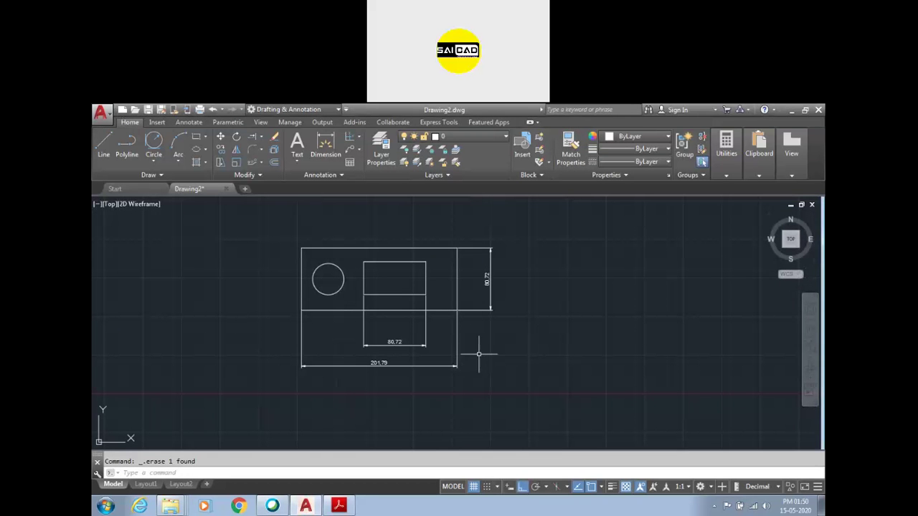
{"action": "scroll", "coordinate": [435, 287], "scroll_direction": "down", "scroll_amount": 5}
{"action": "scroll", "coordinate": [437, 287], "scroll_direction": "up", "scroll_amount": 3}
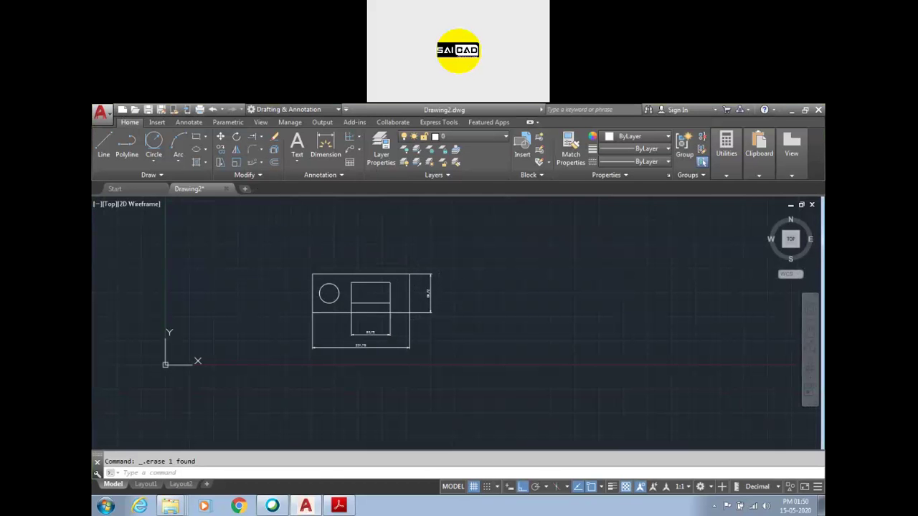
Move the inner rectangle's width dimension up to just below the inner rectangle, inside the outer rectangle
{"action": "scroll", "coordinate": [369, 305], "scroll_direction": "up", "scroll_amount": 4}
{"action": "left_click", "coordinate": [539, 285]}
{"action": "left_click", "coordinate": [526, 298]}
{"action": "left_click", "coordinate": [416, 352]}
{"action": "left_click", "coordinate": [367, 369]}
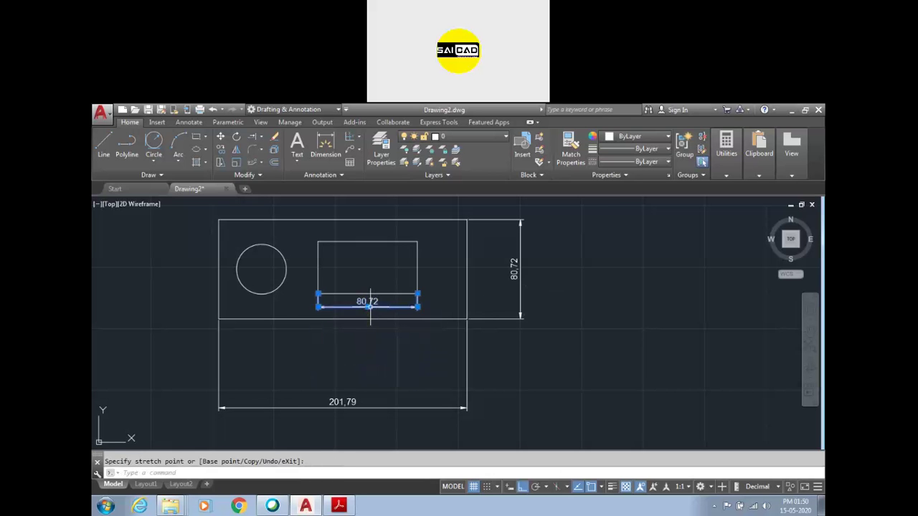
{"action": "key", "text": "Escape"}
{"action": "scroll", "coordinate": [449, 307], "scroll_direction": "up", "scroll_amount": 3}
{"action": "scroll", "coordinate": [487, 329], "scroll_direction": "down", "scroll_amount": 3}
{"action": "scroll", "coordinate": [255, 233], "scroll_direction": "up", "scroll_amount": 4}
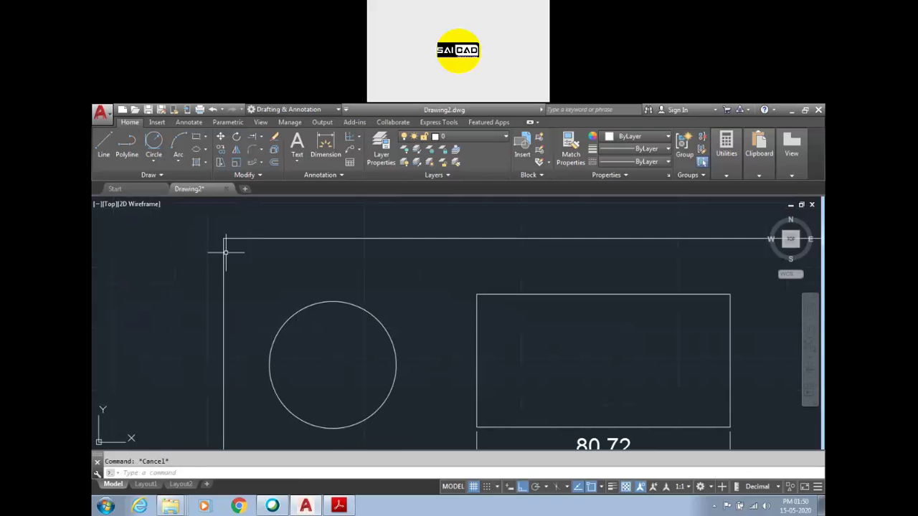
{"action": "scroll", "coordinate": [249, 236], "scroll_direction": "down", "scroll_amount": 2}
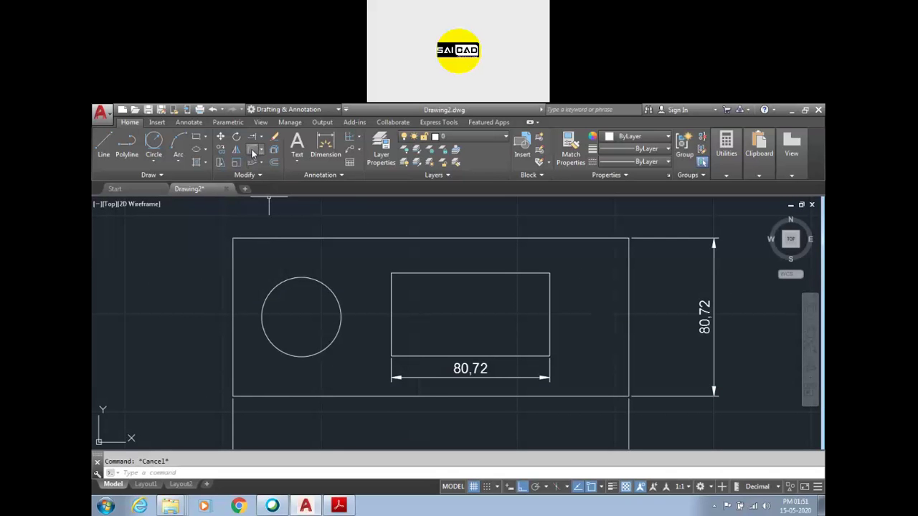
Fillet the outer rectangle's upper-left corner with radius 10
{"action": "type", "text": "F"}
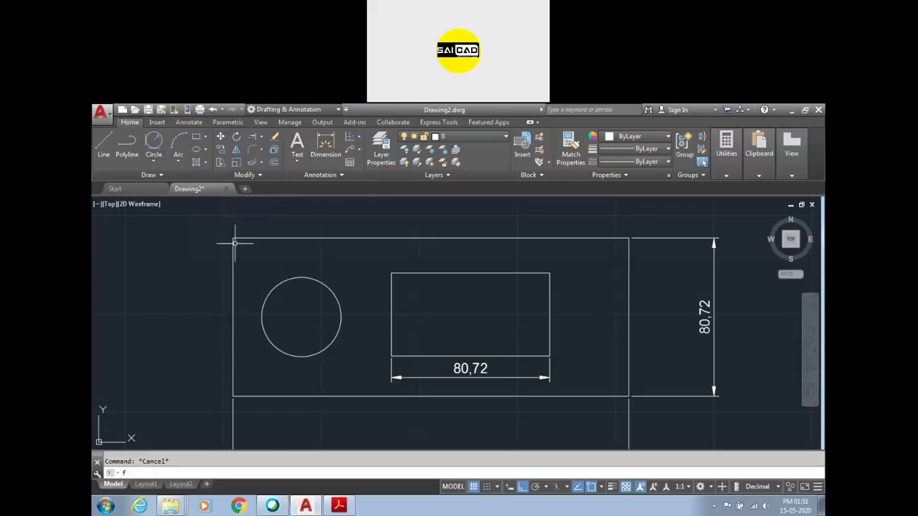
{"action": "key", "text": "Return"}
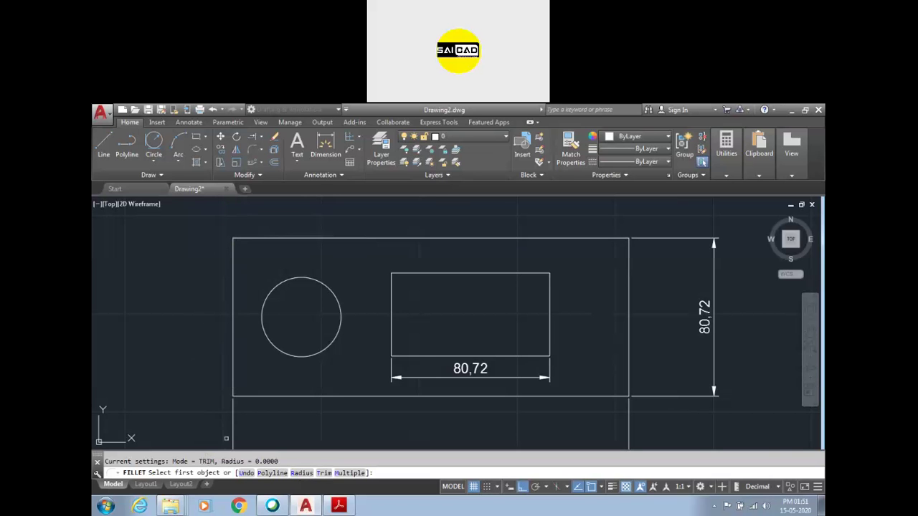
{"action": "left_click", "coordinate": [301, 473]}
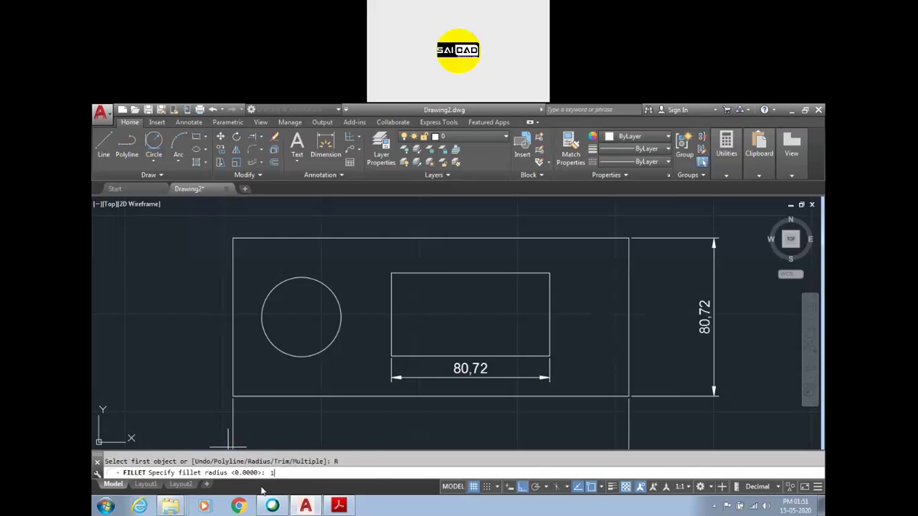
{"action": "key", "text": "Return"}
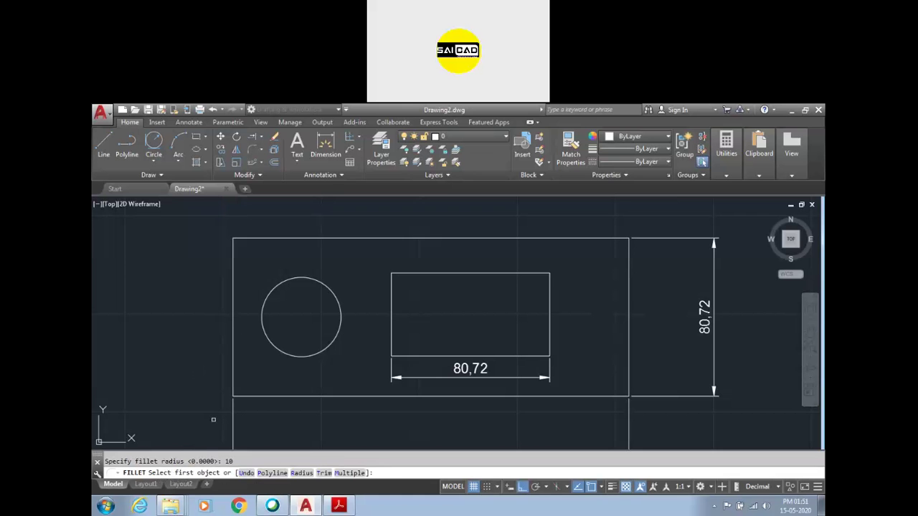
{"action": "left_click", "coordinate": [234, 263]}
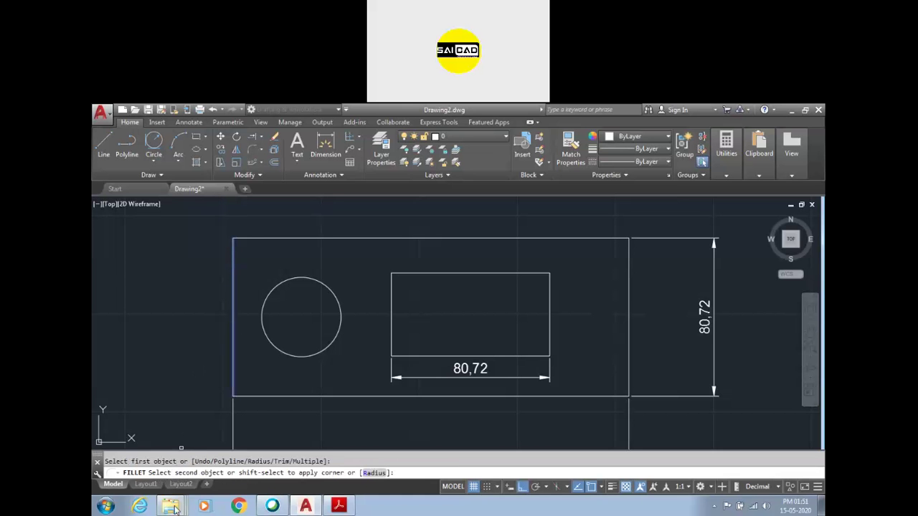
{"action": "left_click", "coordinate": [253, 238]}
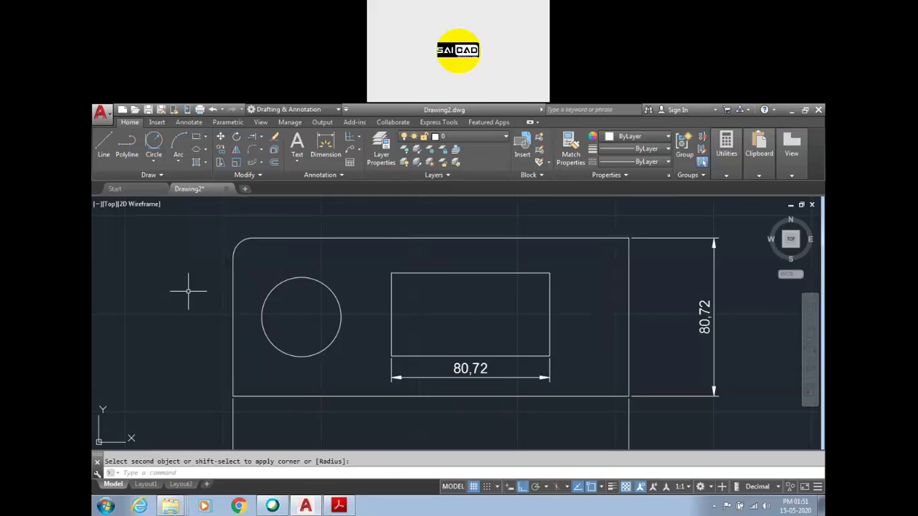
Fillet the outer rectangle's lower-left corner in No trim mode with radius 10 and compare it with the upper-left corner
{"action": "type", "text": "f"}
{"action": "key", "text": "Return"}
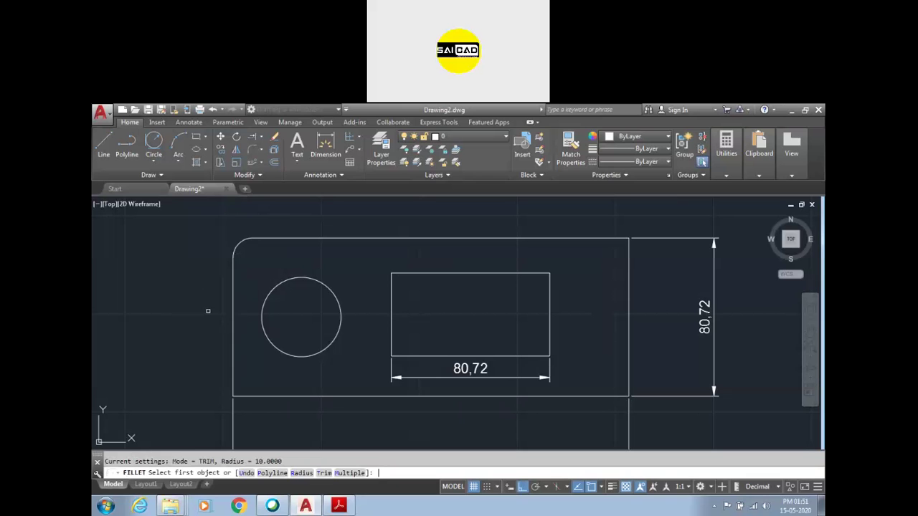
{"action": "left_click_drag", "start_coordinate": [287, 461], "coordinate": [255, 462]}
{"action": "left_click", "coordinate": [323, 472]}
{"action": "left_click", "coordinate": [277, 474]}
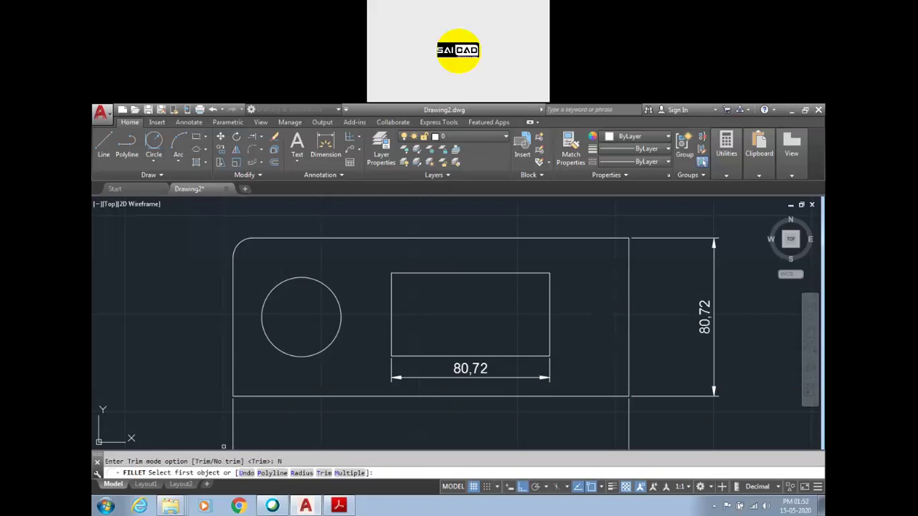
{"action": "left_click", "coordinate": [235, 393]}
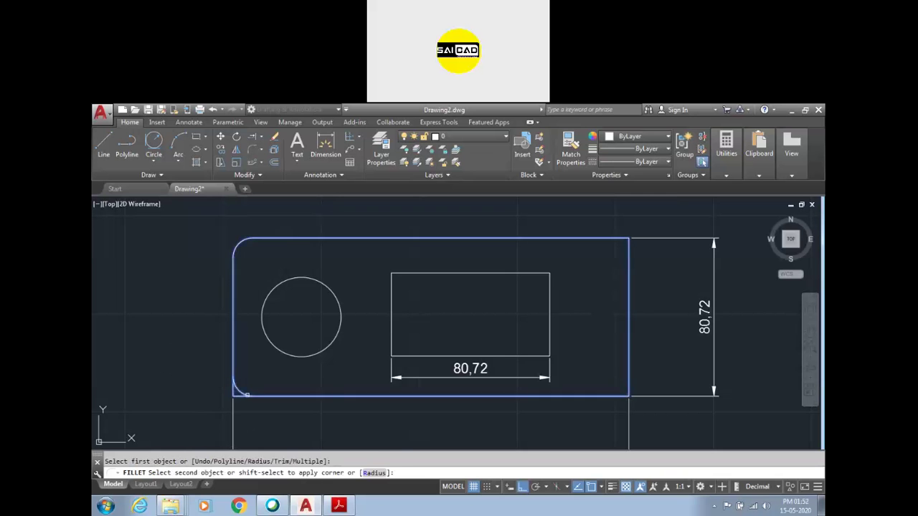
{"action": "left_click", "coordinate": [245, 395]}
{"action": "scroll", "coordinate": [243, 394], "scroll_direction": "up", "scroll_amount": 4}
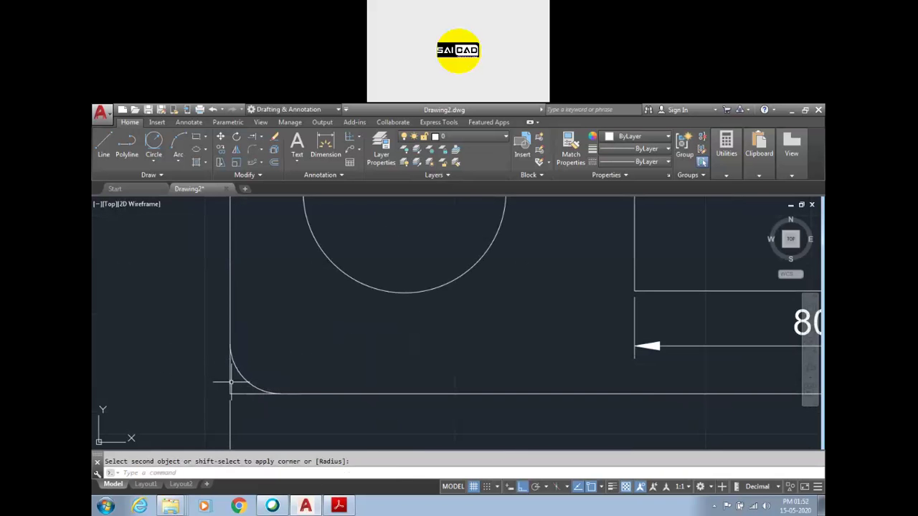
{"action": "scroll", "coordinate": [230, 389], "scroll_direction": "down", "scroll_amount": 4}
{"action": "scroll", "coordinate": [228, 235], "scroll_direction": "up", "scroll_amount": 4}
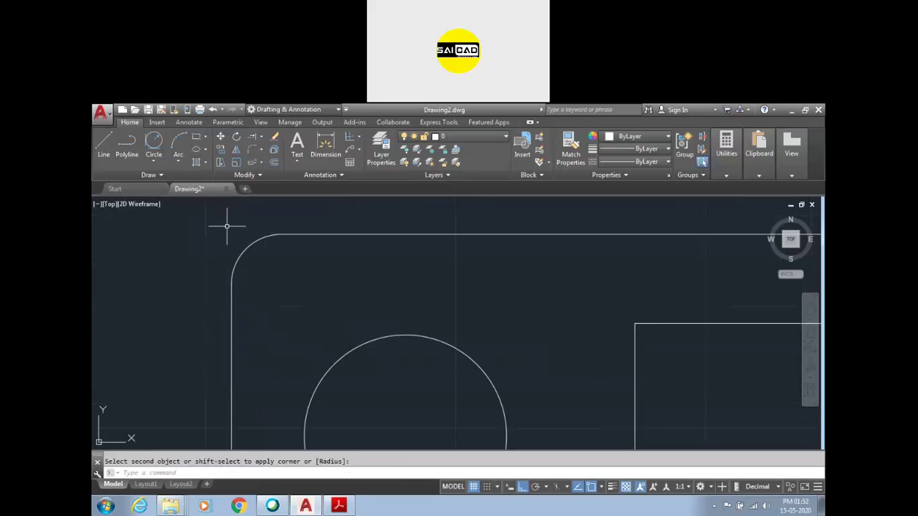
{"action": "scroll", "coordinate": [243, 232], "scroll_direction": "down", "scroll_amount": 2}
{"action": "scroll", "coordinate": [243, 233], "scroll_direction": "down", "scroll_amount": 2}
{"action": "scroll", "coordinate": [244, 391], "scroll_direction": "up", "scroll_amount": 3}
{"action": "scroll", "coordinate": [247, 397], "scroll_direction": "down", "scroll_amount": 3}
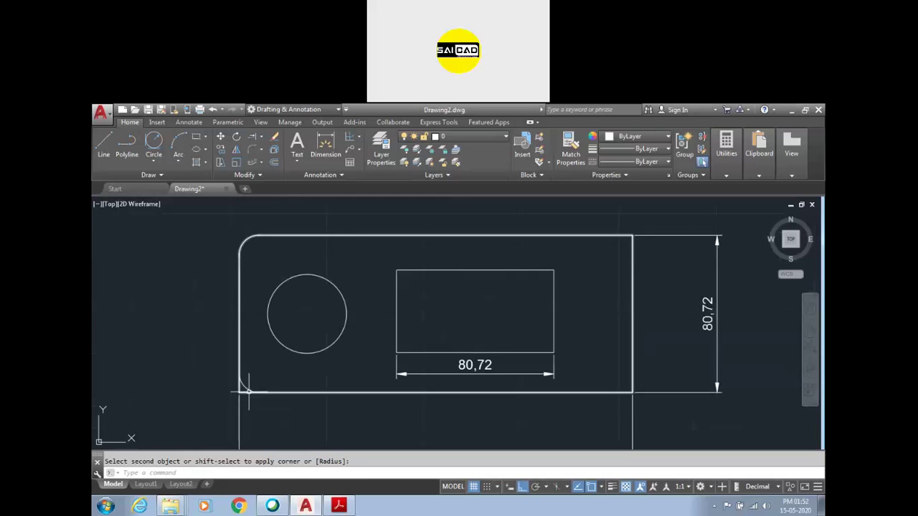
Fillet the outer rectangle's lower-right and upper-right corners with the Multiple option, in Trim mode with radius 10
{"action": "key", "text": "Return"}
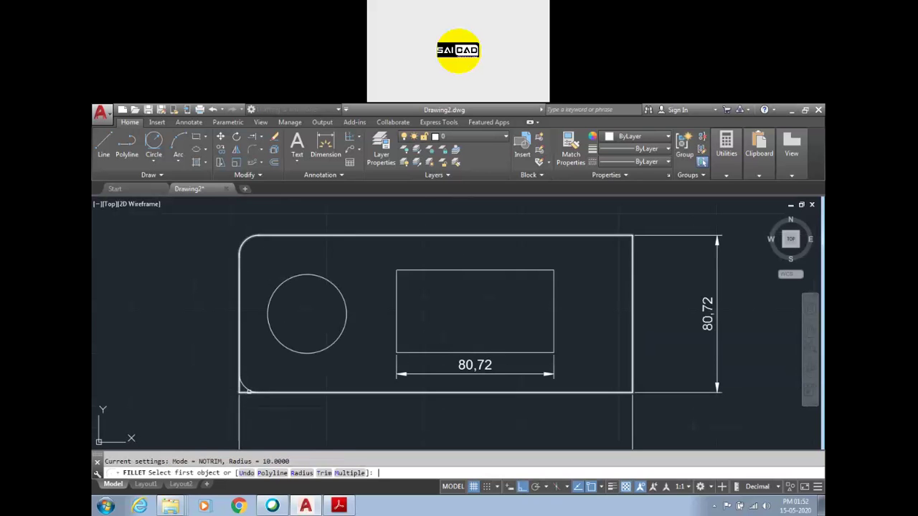
{"action": "left_click", "coordinate": [319, 473]}
{"action": "left_click", "coordinate": [247, 473]}
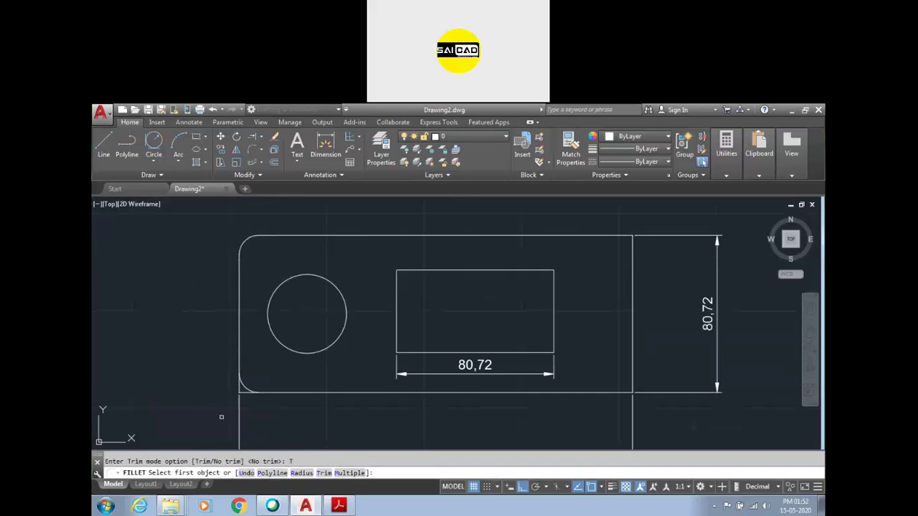
{"action": "left_click", "coordinate": [349, 474]}
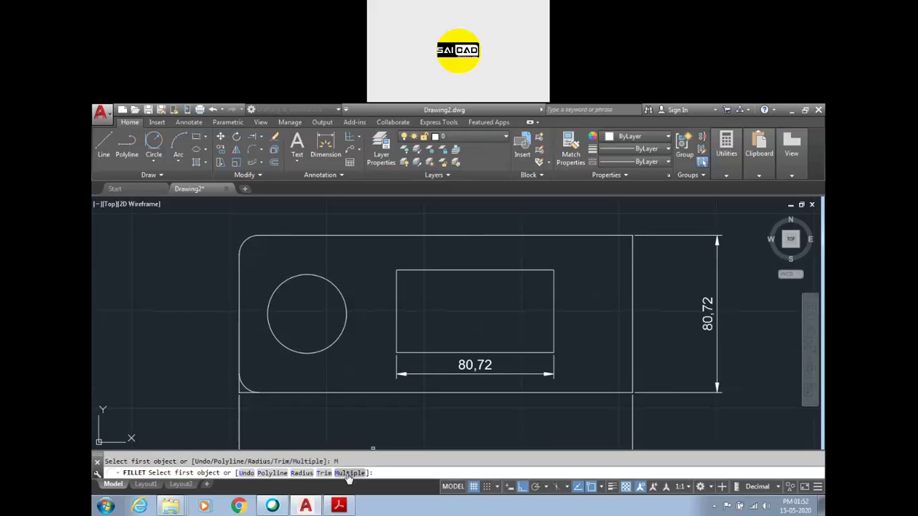
{"action": "left_click", "coordinate": [301, 473]}
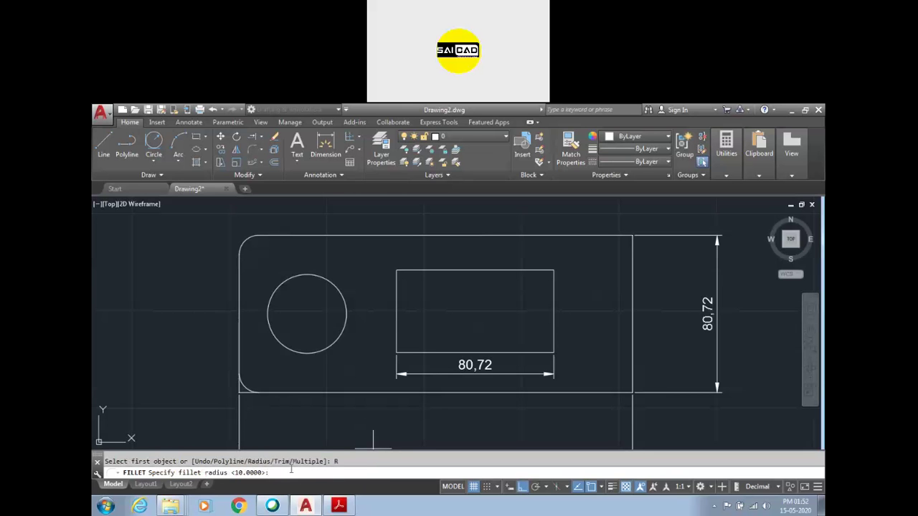
{"action": "key", "text": "Return"}
{"action": "left_click", "coordinate": [614, 392]}
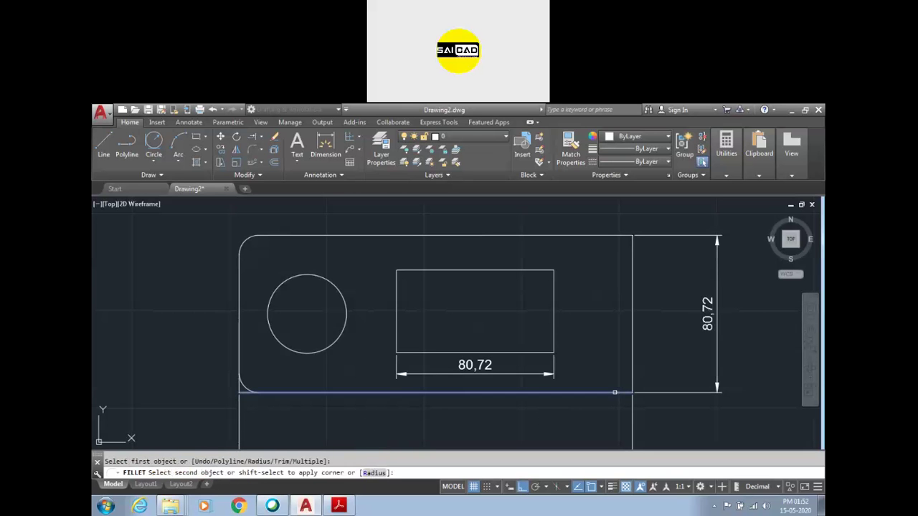
{"action": "left_click", "coordinate": [631, 379]}
{"action": "key", "text": "Return"}
{"action": "scroll", "coordinate": [620, 368], "scroll_direction": "down", "scroll_amount": 2}
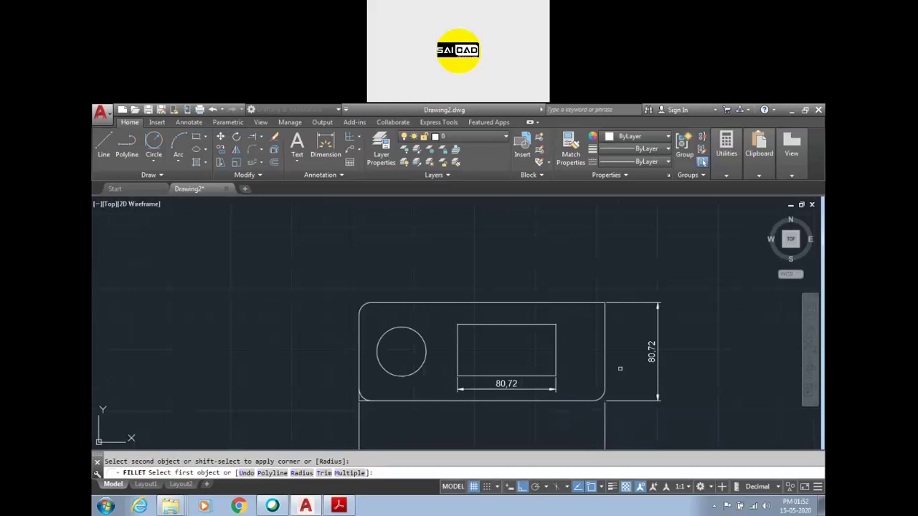
{"action": "scroll", "coordinate": [609, 335], "scroll_direction": "up", "scroll_amount": 2}
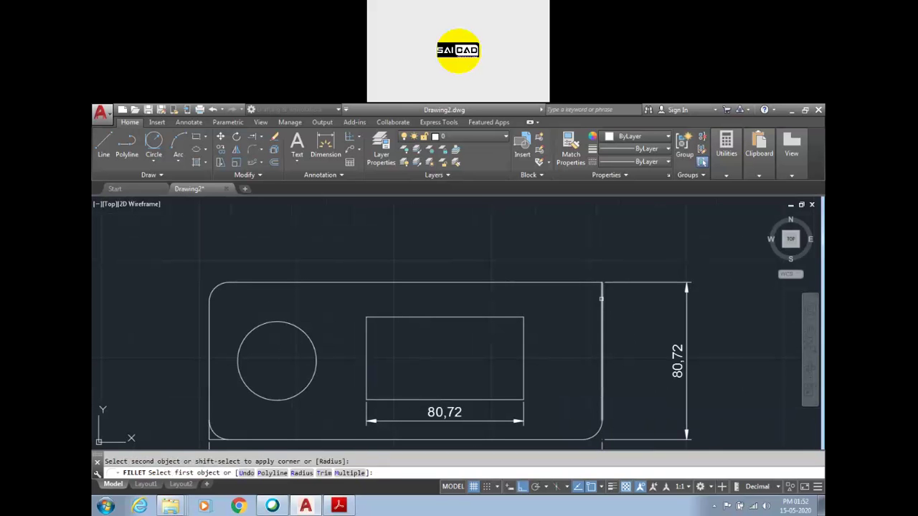
{"action": "left_click", "coordinate": [601, 299]}
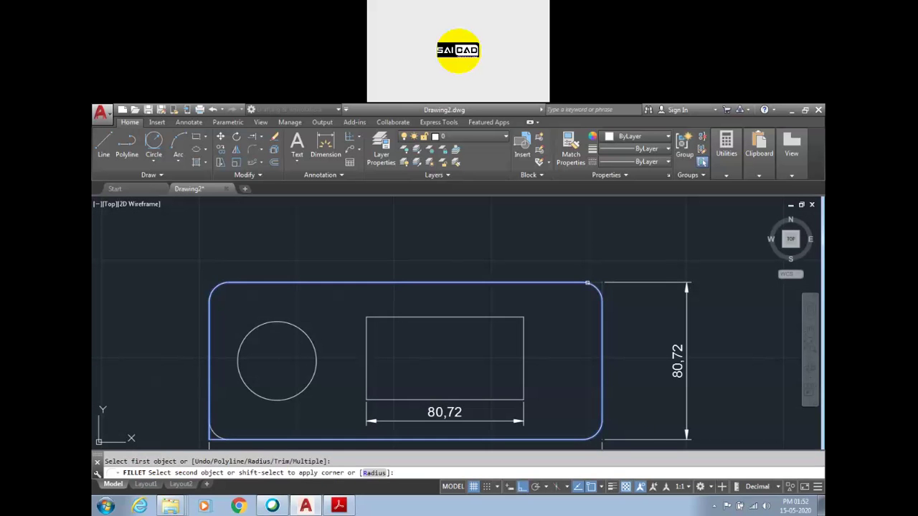
{"action": "left_click", "coordinate": [587, 284]}
{"action": "scroll", "coordinate": [595, 281], "scroll_direction": "down", "scroll_amount": 2}
Fillet all four corners of the inner rectangle within the same multiple Fillet command, keeping radius 10
{"action": "left_click", "coordinate": [542, 304]}
{"action": "left_click", "coordinate": [551, 315]}
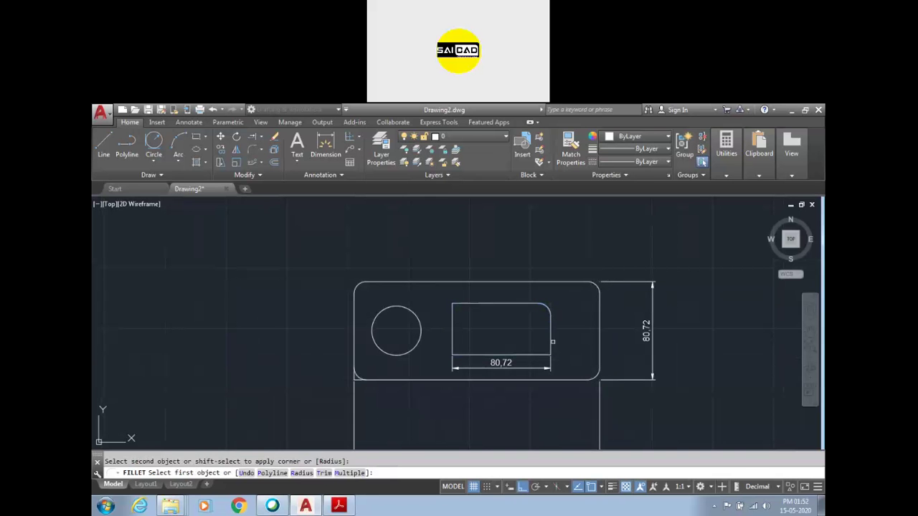
{"action": "left_click", "coordinate": [552, 341]}
{"action": "left_click", "coordinate": [527, 355]}
{"action": "left_click", "coordinate": [459, 354]}
{"action": "left_click", "coordinate": [453, 338]}
{"action": "left_click", "coordinate": [453, 319]}
{"action": "left_click", "coordinate": [459, 304]}
{"action": "key", "text": "Escape"}
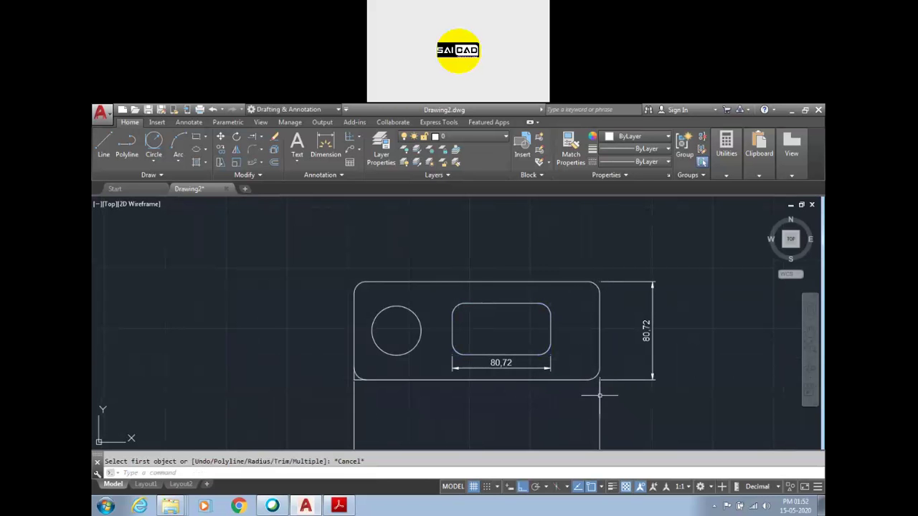
Undo all the corner fillets on the outer and inner rectangles
{"action": "scroll", "coordinate": [472, 351], "scroll_direction": "down", "scroll_amount": 2}
{"action": "scroll", "coordinate": [477, 373], "scroll_direction": "up", "scroll_amount": 2}
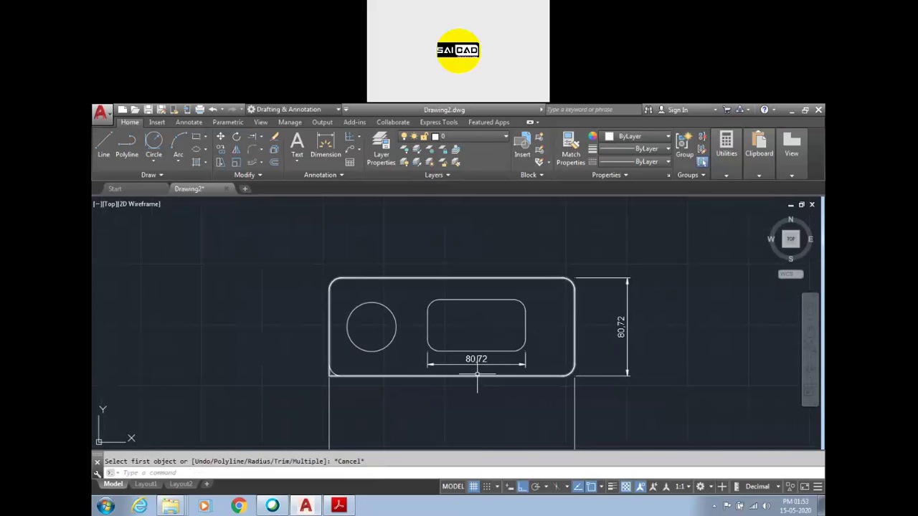
{"action": "key", "text": "ctrl+z"}
{"action": "scroll", "coordinate": [476, 373], "scroll_direction": "up", "scroll_amount": 3}
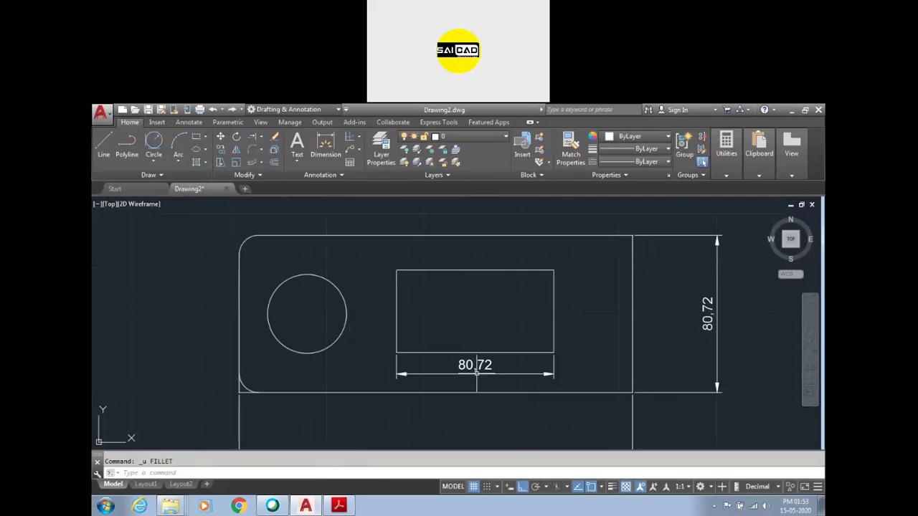
{"action": "key", "text": "ctrl+z"}
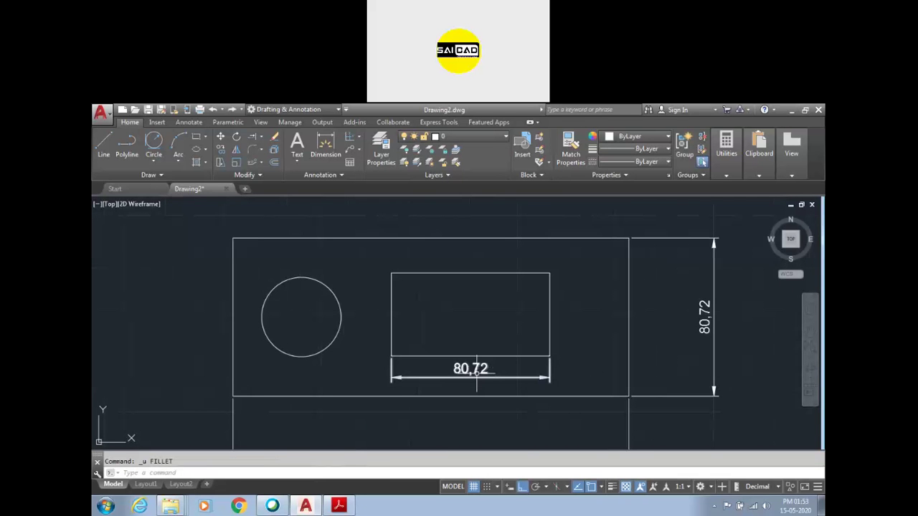
Fillet all corners of the outer rectangle at once using Fillet's Polyline option with radius 10
{"action": "type", "text": "f"}
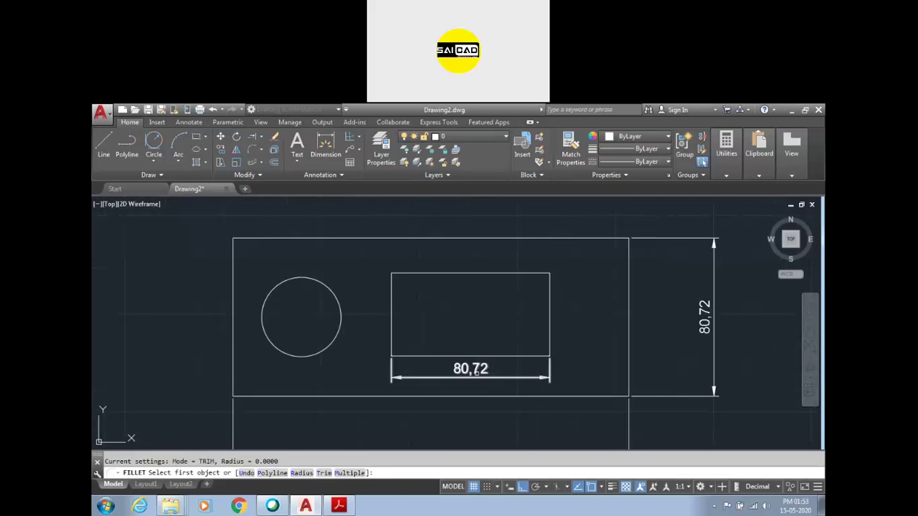
{"action": "type", "text": "r"}
{"action": "key", "text": "Return"}
{"action": "type", "text": "10"}
{"action": "key", "text": "Return"}
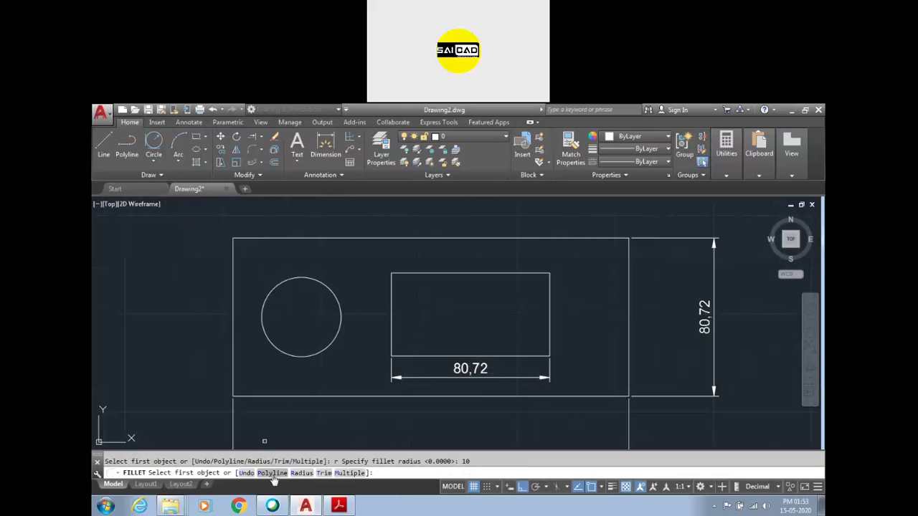
{"action": "scroll", "coordinate": [366, 311], "scroll_direction": "down", "scroll_amount": 2}
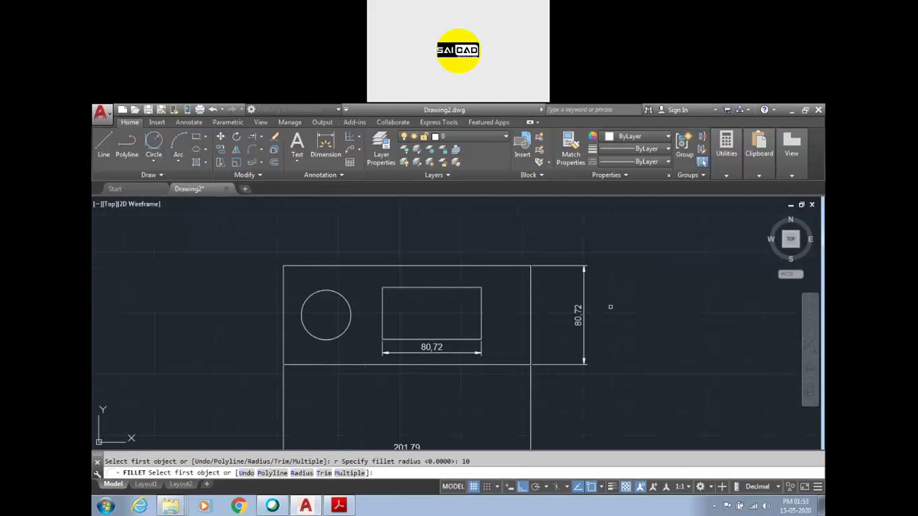
{"action": "left_click", "coordinate": [279, 474]}
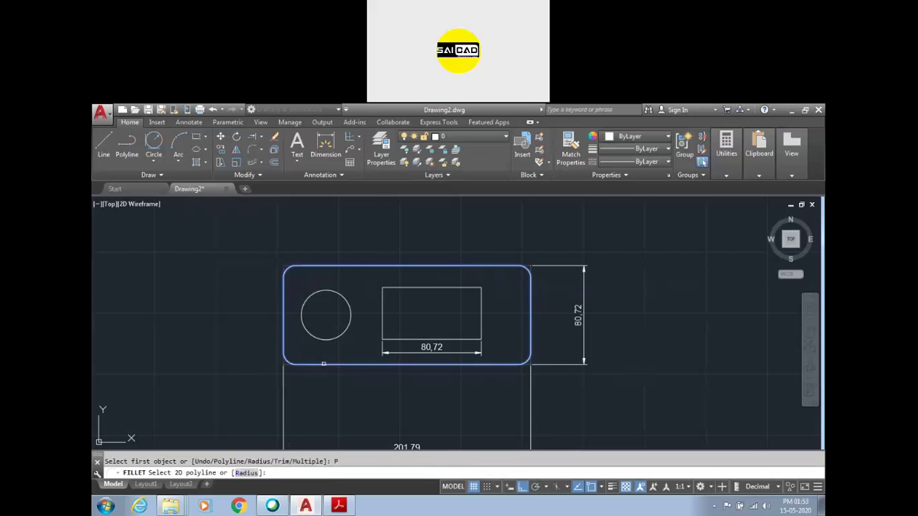
{"action": "left_click", "coordinate": [323, 364]}
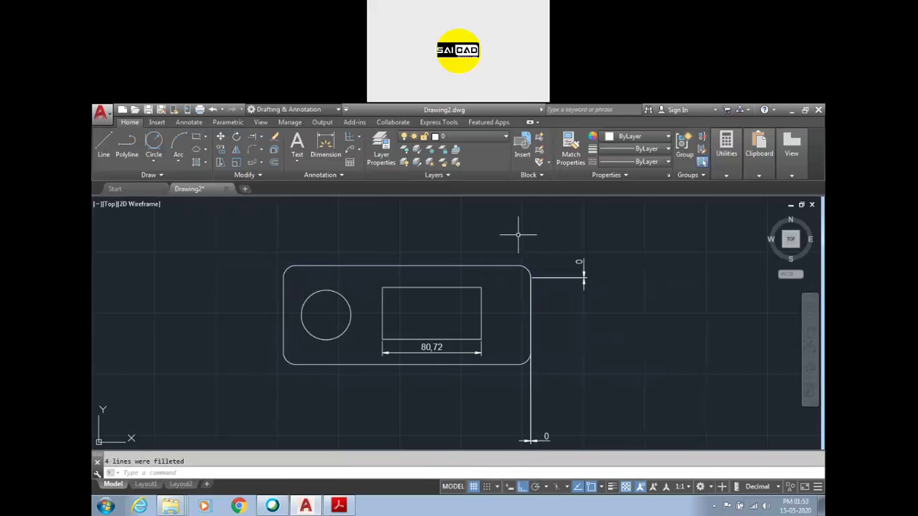
Fillet all corners of the inner rectangle at once using Fillet's Polyline option, keeping radius 10
{"action": "left_click", "coordinate": [459, 287]}
{"action": "key", "text": "Escape"}
{"action": "type", "text": "f"}
{"action": "key", "text": "Return"}
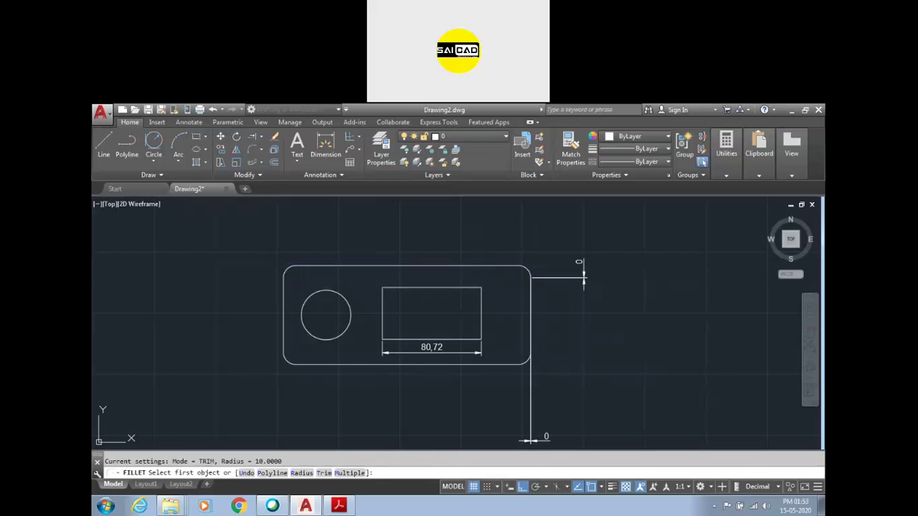
{"action": "type", "text": "p"}
{"action": "key", "text": "Return"}
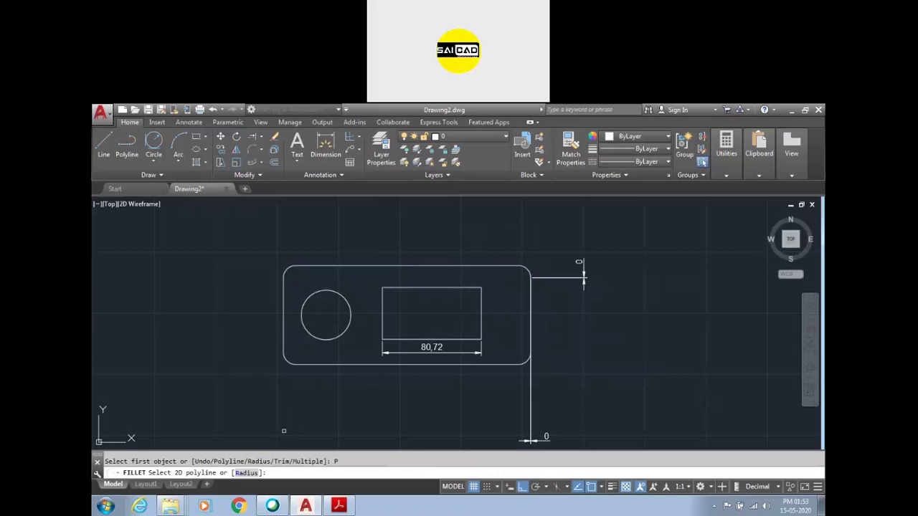
{"action": "left_click", "coordinate": [392, 340]}
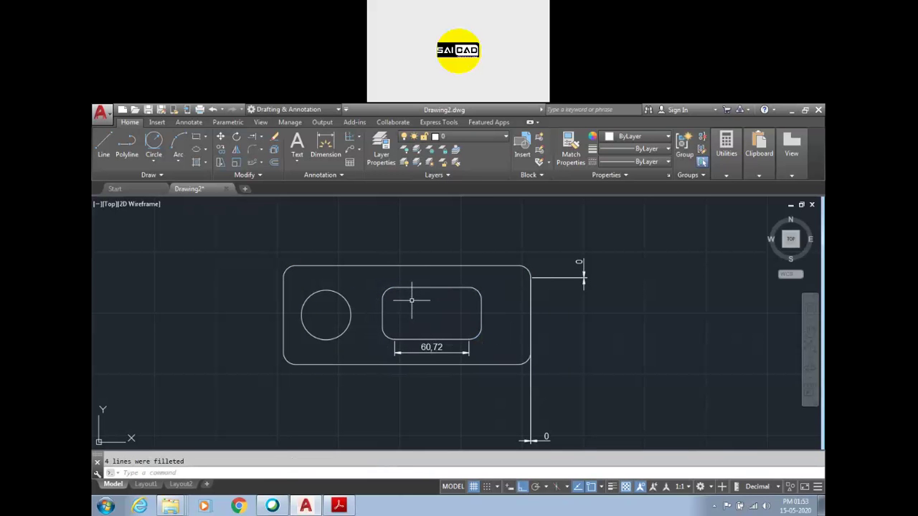
Undo the polyline fillets on both rectangles
{"action": "key", "text": "ctrl+z"}
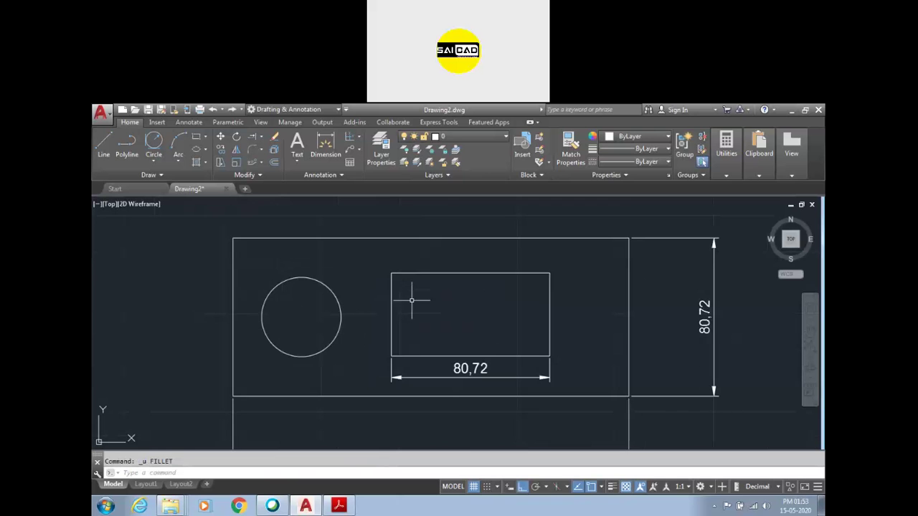
Try Fillet's Polyline option on the outer rectangle at radius 0 and undo it
{"action": "type", "text": "f"}
{"action": "key", "text": "Return"}
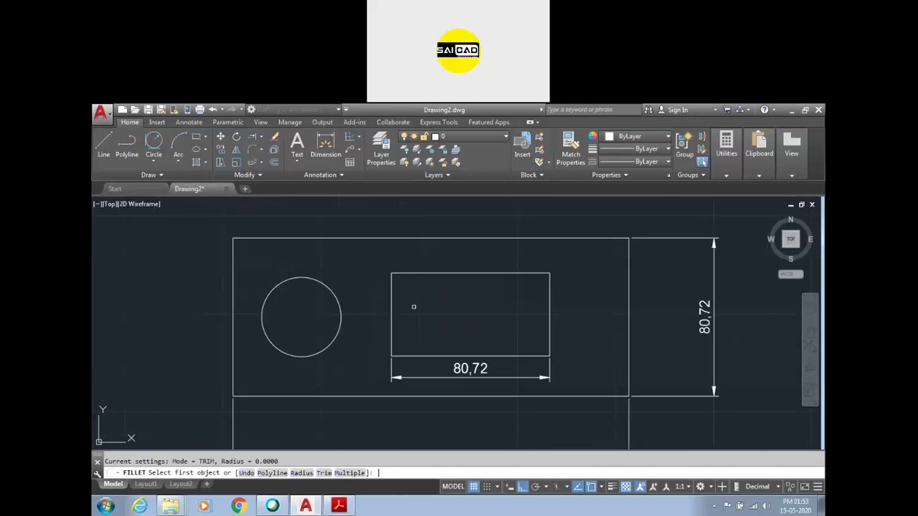
{"action": "type", "text": "p"}
{"action": "key", "text": "Return"}
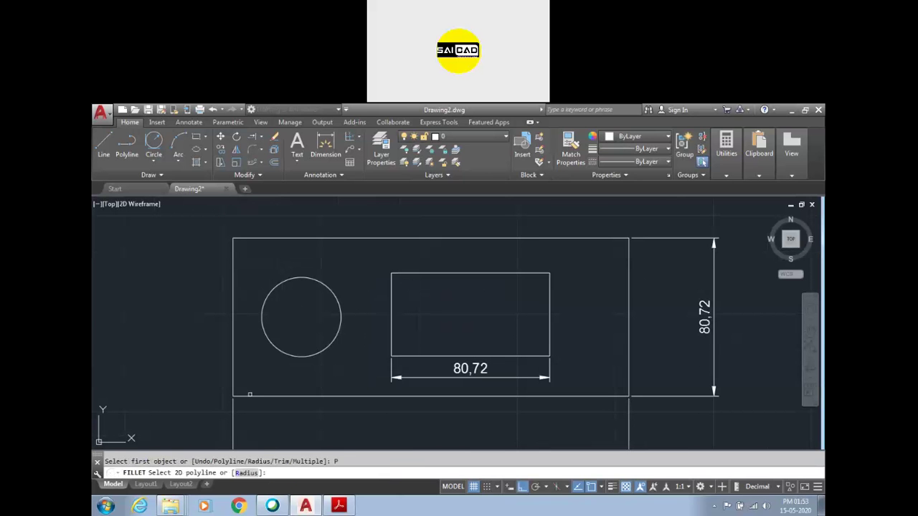
{"action": "left_click", "coordinate": [255, 395]}
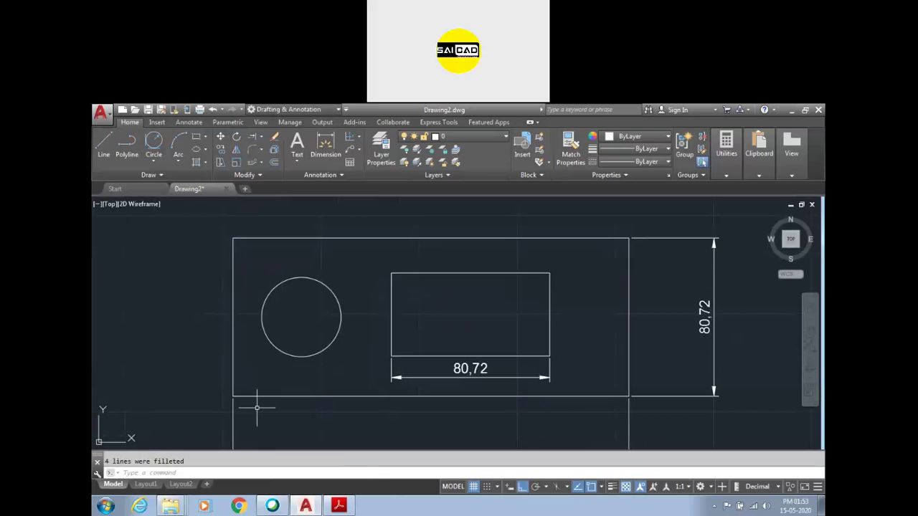
{"action": "key", "text": "ctrl+z"}
Fillet the outer rectangle's lower-left corner with radius 10 and undo it within the Fillet command
{"action": "type", "text": "f"}
{"action": "key", "text": "Return"}
{"action": "type", "text": "r"}
{"action": "key", "text": "Return"}
{"action": "type", "text": "10"}
{"action": "key", "text": "Return"}
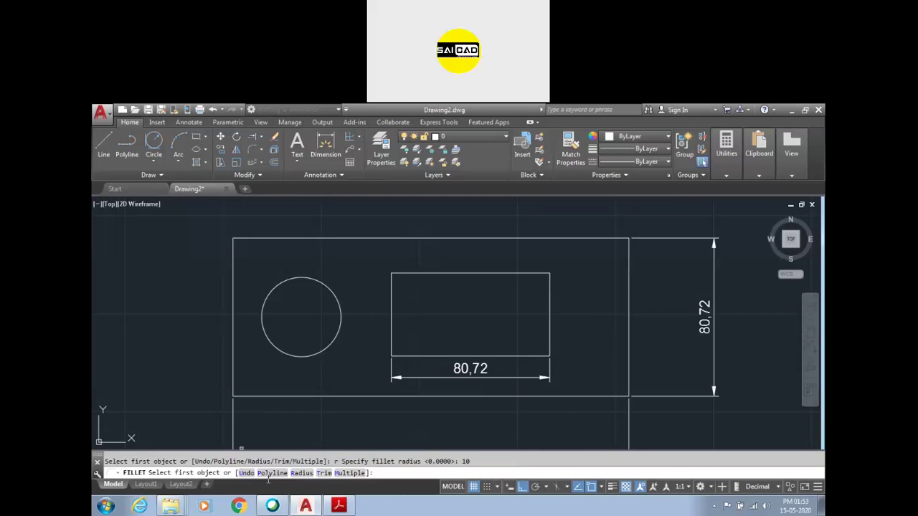
{"action": "left_click", "coordinate": [304, 396]}
{"action": "left_click", "coordinate": [234, 369]}
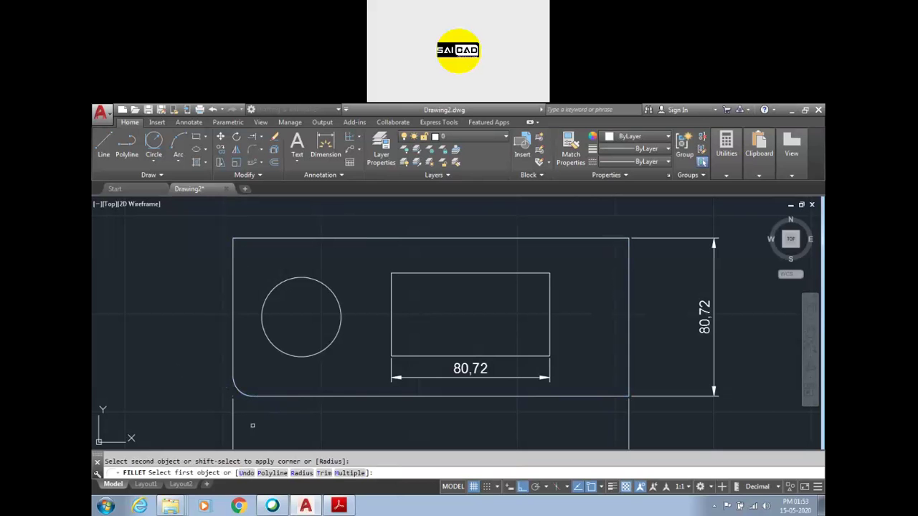
{"action": "left_click", "coordinate": [246, 473]}
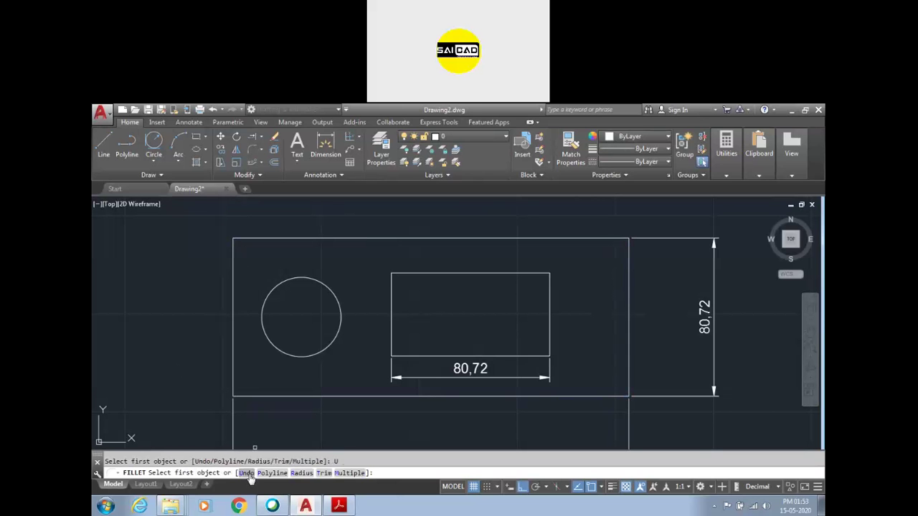
Set the fillet radius to 15 and fillet the outer rectangle's lower-left corner
{"action": "left_click", "coordinate": [302, 473]}
{"action": "type", "text": "15"}
{"action": "key", "text": "Return"}
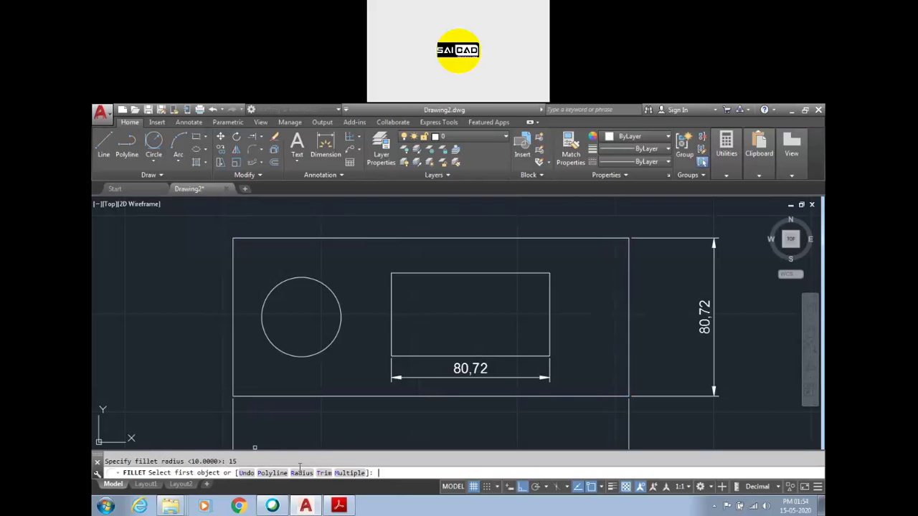
{"action": "left_click", "coordinate": [257, 396]}
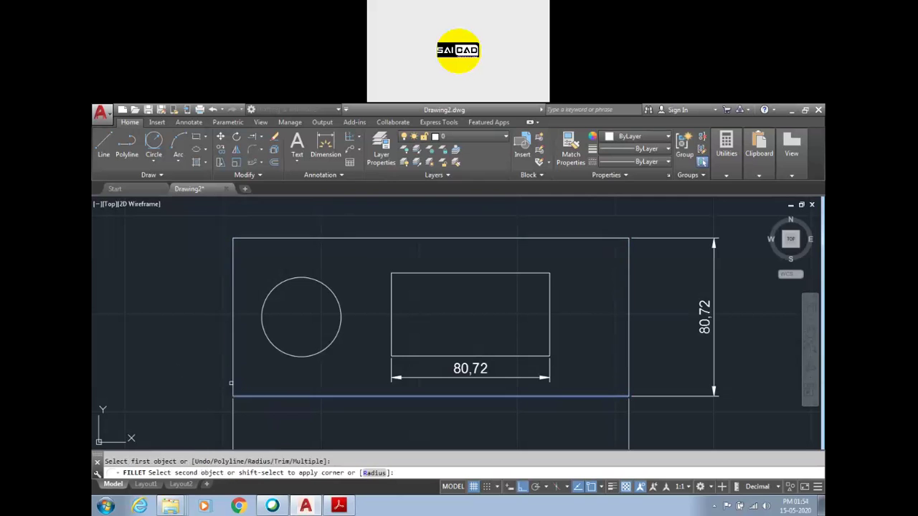
{"action": "left_click", "coordinate": [232, 384]}
{"action": "right_click", "coordinate": [190, 359]}
{"action": "left_click", "coordinate": [242, 201]}
{"action": "right_click", "coordinate": [242, 202]}
{"action": "left_click", "coordinate": [256, 213]}
{"action": "scroll", "coordinate": [305, 288], "scroll_direction": "down", "scroll_amount": 5}
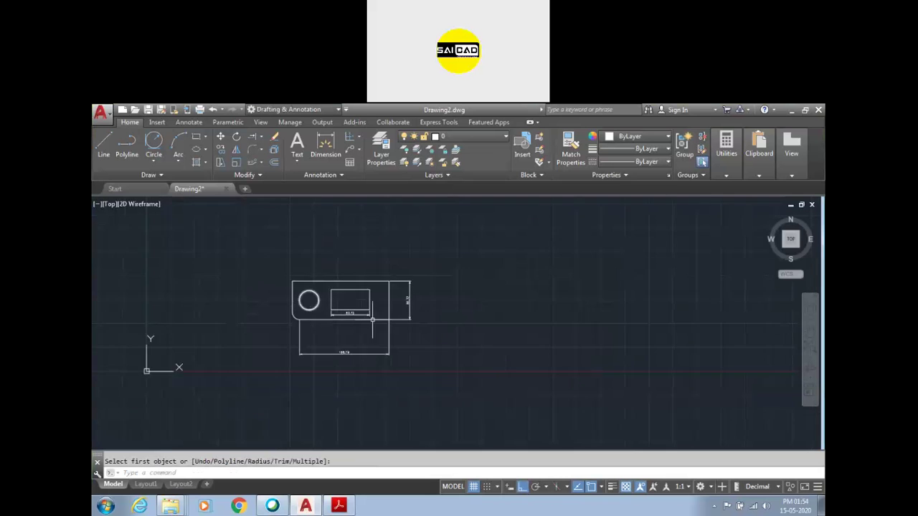
Undo the radius 15 fillet on the outer rectangle's lower-left corner
{"action": "scroll", "coordinate": [374, 332], "scroll_direction": "up", "scroll_amount": 3}
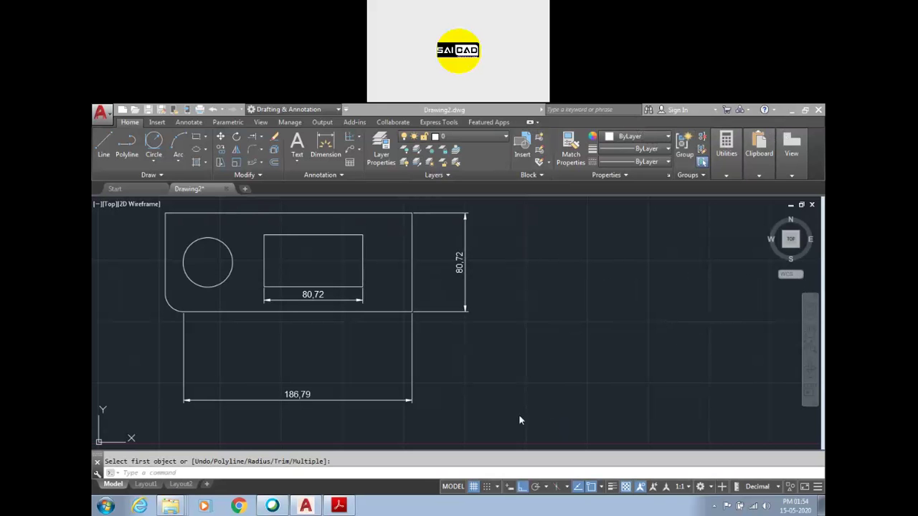
{"action": "scroll", "coordinate": [492, 395], "scroll_direction": "down", "scroll_amount": 2}
{"action": "key", "text": "Escape"}
{"action": "left_click", "coordinate": [498, 387]}
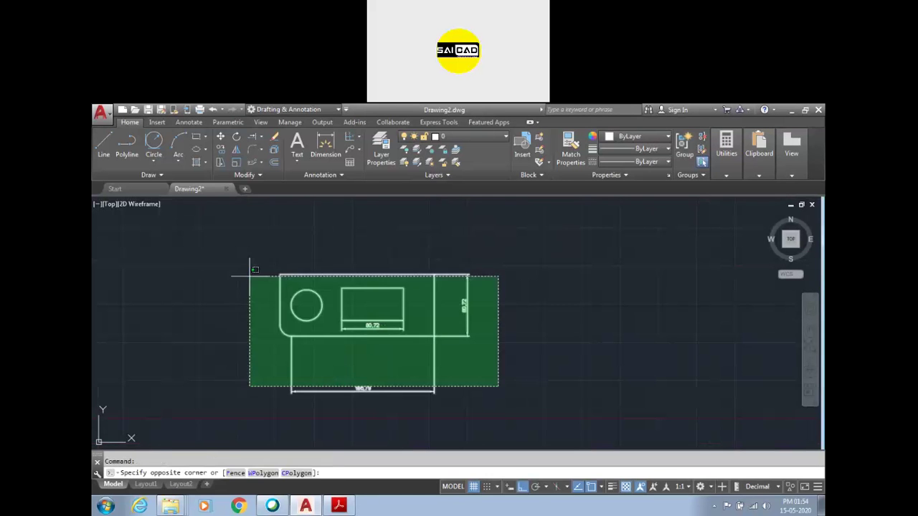
{"action": "left_click", "coordinate": [526, 307]}
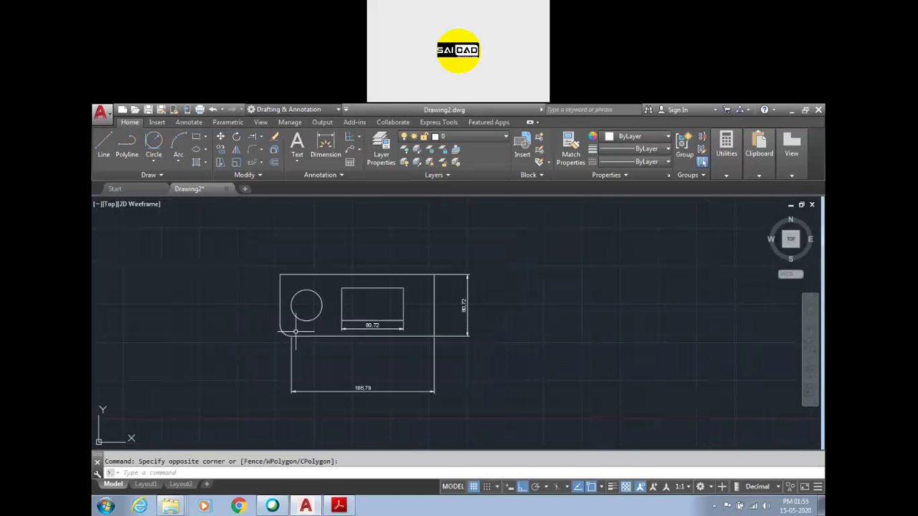
{"action": "scroll", "coordinate": [296, 332], "scroll_direction": "up", "scroll_amount": 4}
{"action": "key", "text": "ctrl+z"}
{"action": "scroll", "coordinate": [324, 277], "scroll_direction": "down", "scroll_amount": 4}
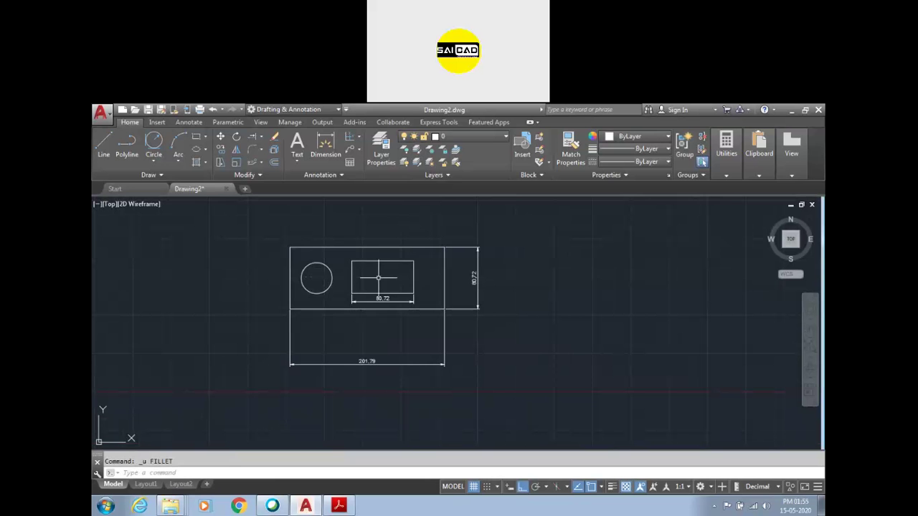
{"action": "scroll", "coordinate": [309, 304], "scroll_direction": "up", "scroll_amount": 5}
{"action": "scroll", "coordinate": [195, 321], "scroll_direction": "down", "scroll_amount": 2}
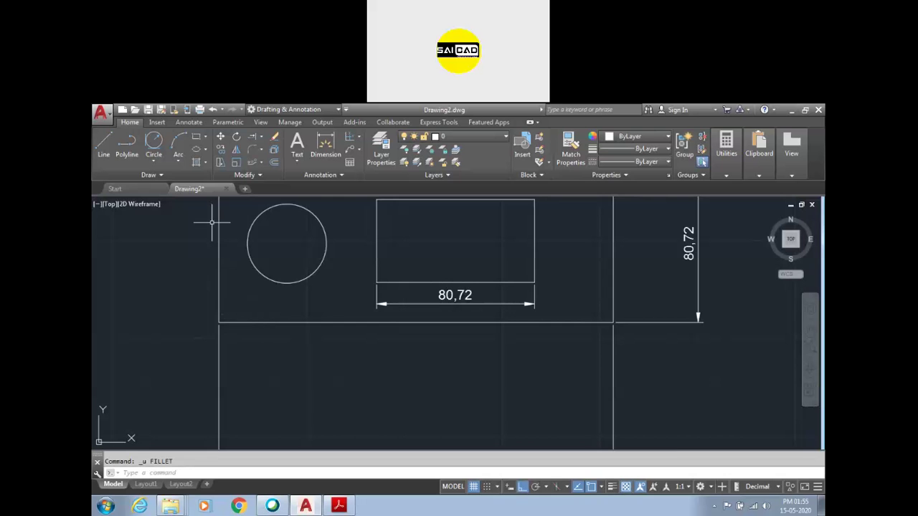
{"action": "left_click", "coordinate": [261, 149]}
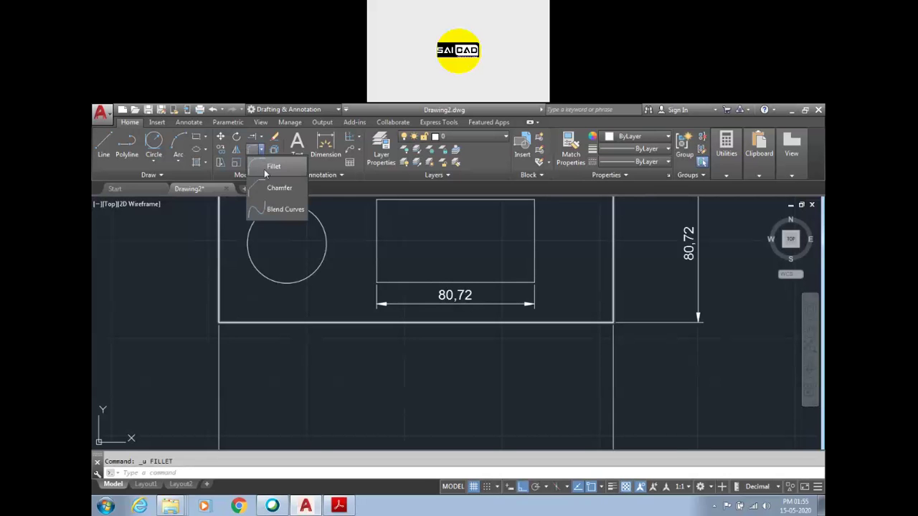
{"action": "left_click", "coordinate": [265, 188]}
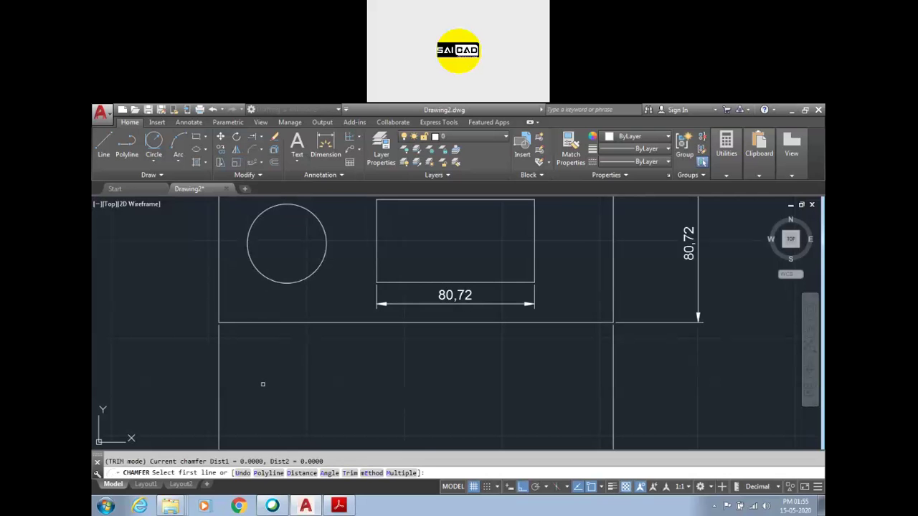
{"action": "key", "text": "Escape"}
Chamfer the outer rectangle's lower-left corner with distance 10 along its left edge and 5 along its bottom edge
{"action": "type", "text": "CHA"}
{"action": "key", "text": "Return"}
{"action": "left_click", "coordinate": [307, 474]}
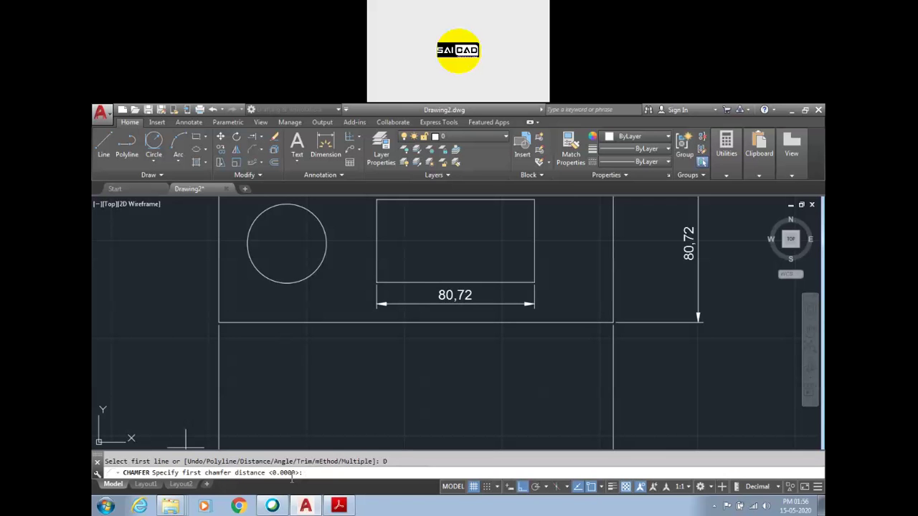
{"action": "scroll", "coordinate": [215, 315], "scroll_direction": "up", "scroll_amount": 3}
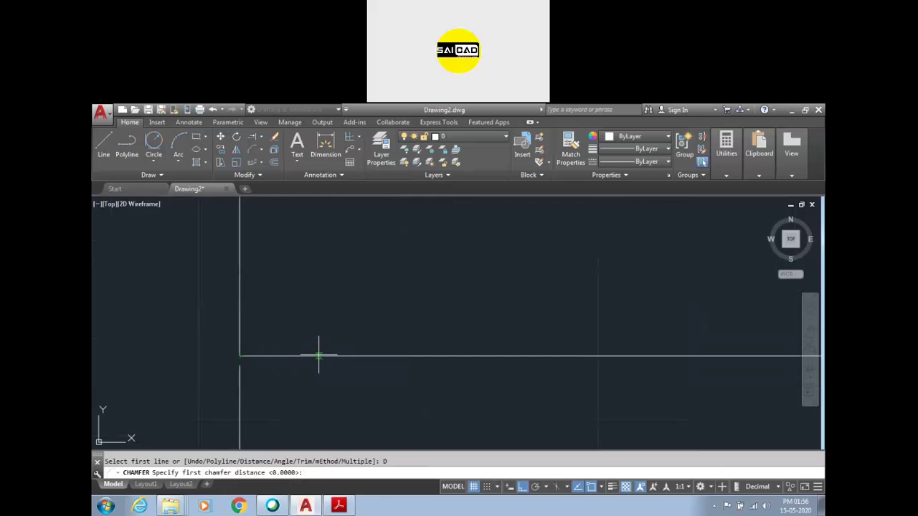
{"action": "scroll", "coordinate": [301, 357], "scroll_direction": "down", "scroll_amount": 2}
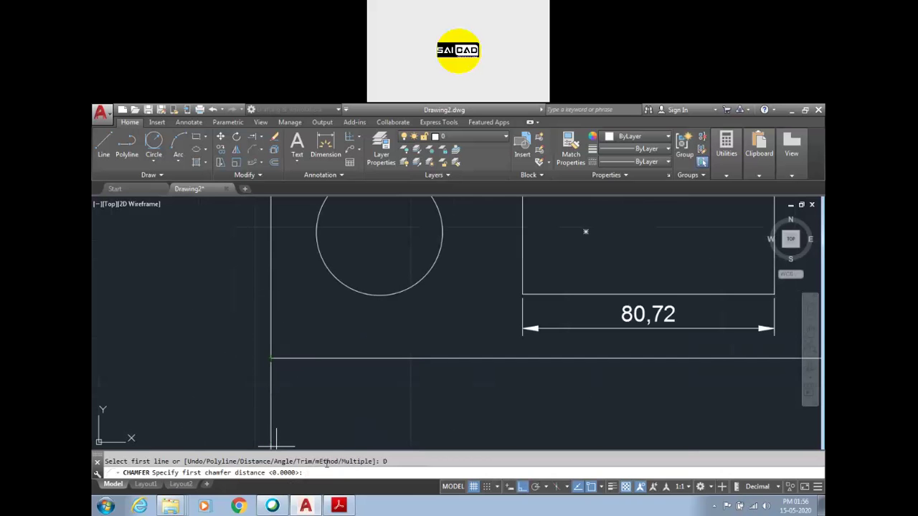
{"action": "type", "text": "10"}
{"action": "key", "text": "Return"}
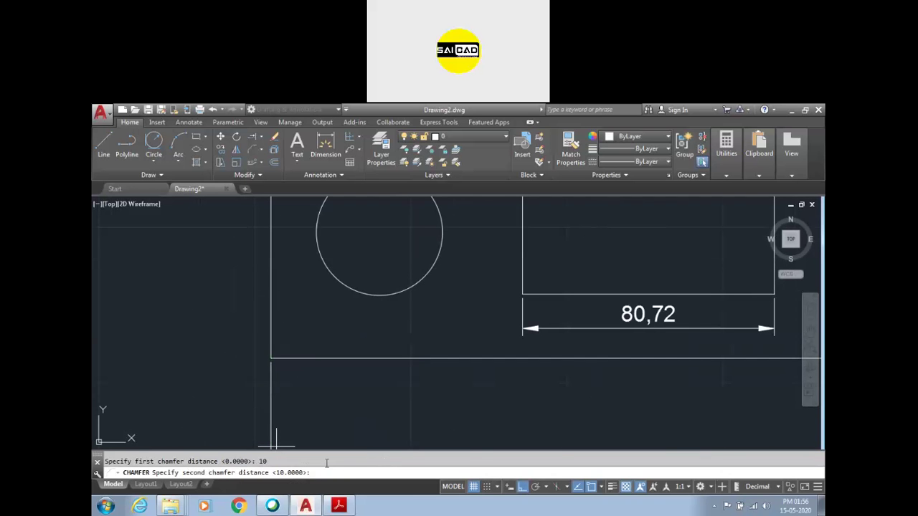
{"action": "type", "text": "5"}
{"action": "key", "text": "Return"}
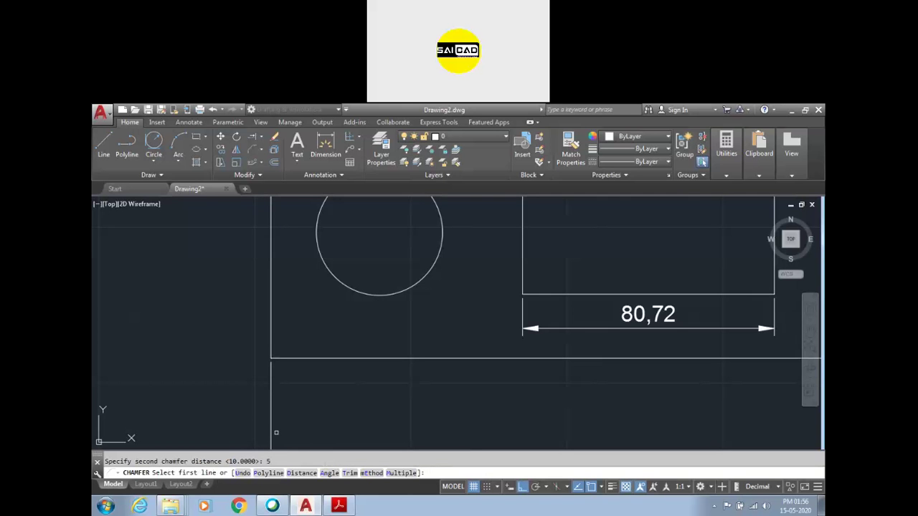
{"action": "left_click", "coordinate": [269, 339]}
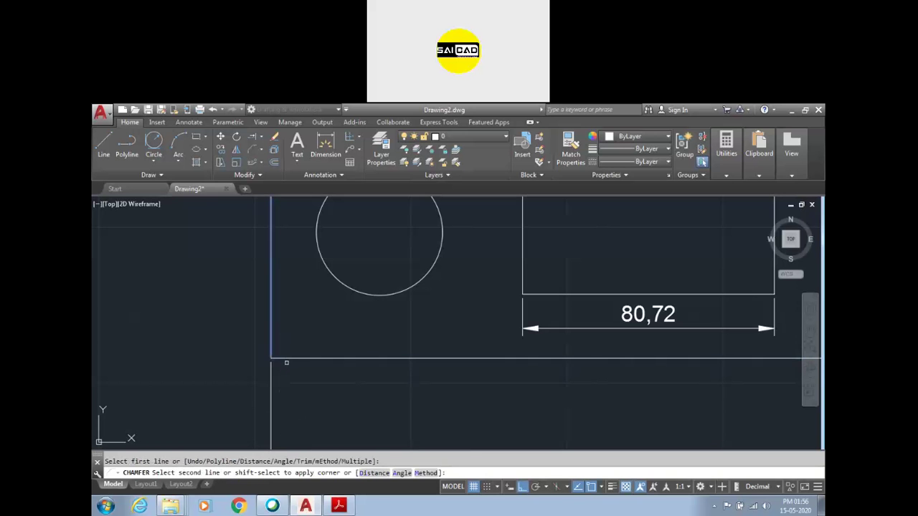
{"action": "left_click", "coordinate": [286, 359]}
{"action": "scroll", "coordinate": [212, 415], "scroll_direction": "down", "scroll_amount": 2}
{"action": "scroll", "coordinate": [215, 409], "scroll_direction": "down", "scroll_amount": 1}
{"action": "scroll", "coordinate": [217, 358], "scroll_direction": "up", "scroll_amount": 3}
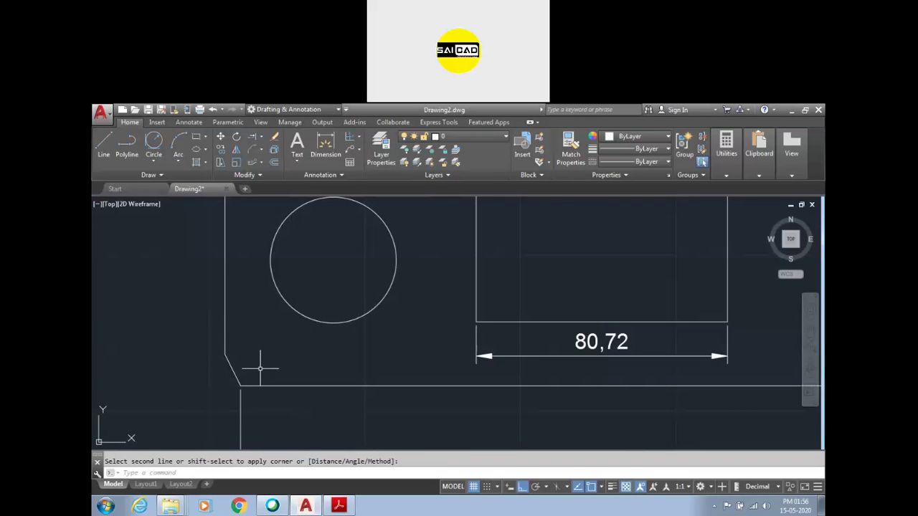
Chamfer the outer rectangle's three remaining corners using Chamfer's Multiple option, keeping distances 10 and 5
{"action": "type", "text": "cha"}
{"action": "key", "text": "Return"}
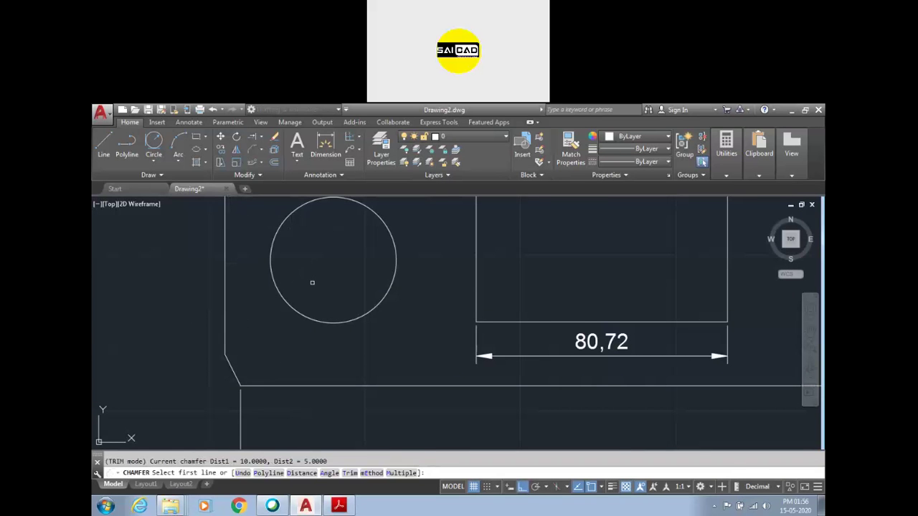
{"action": "type", "text": "m"}
{"action": "key", "text": "Return"}
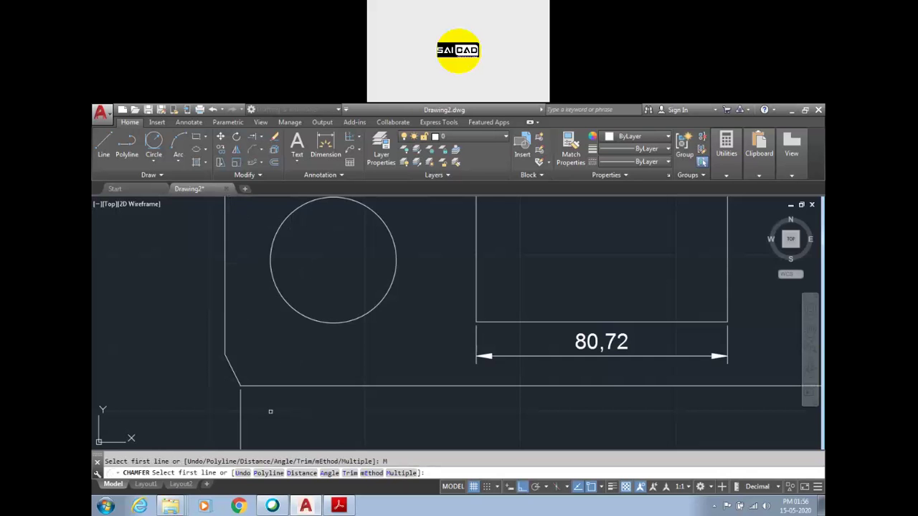
{"action": "scroll", "coordinate": [267, 405], "scroll_direction": "down", "scroll_amount": 2}
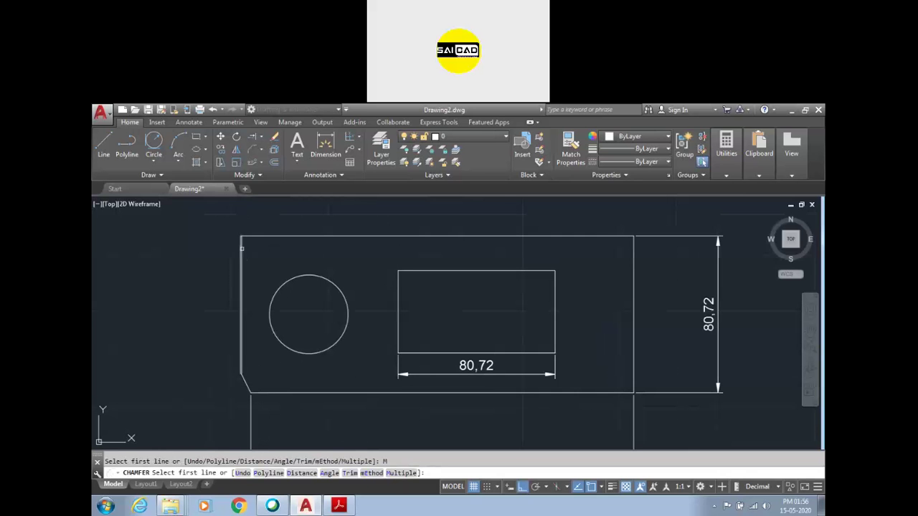
{"action": "left_click", "coordinate": [243, 260]}
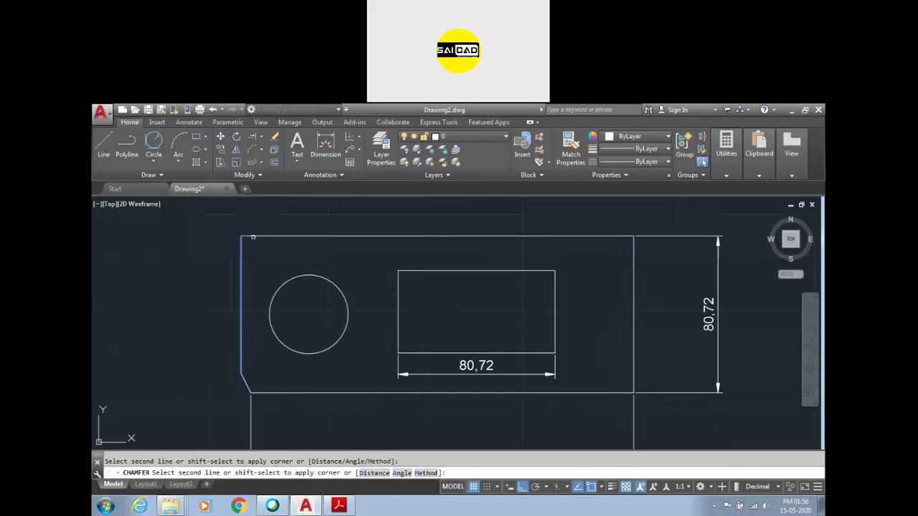
{"action": "left_click", "coordinate": [440, 236]}
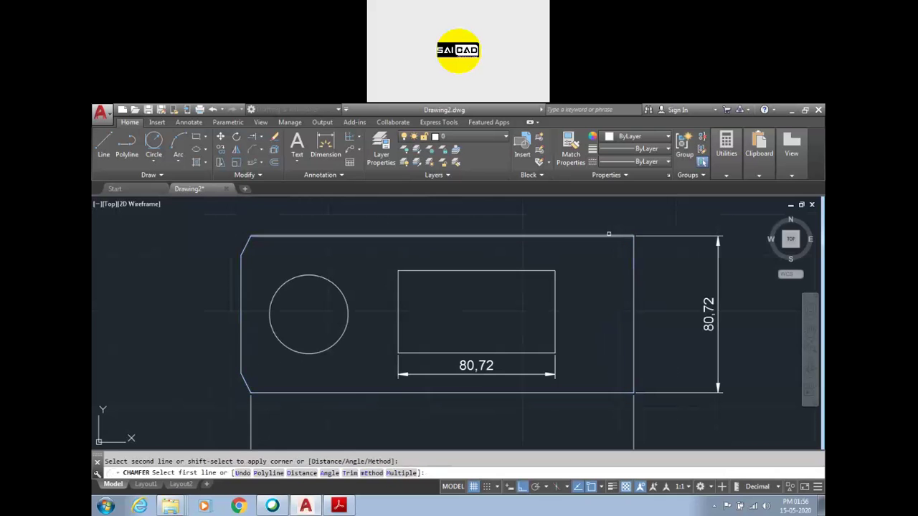
{"action": "left_click", "coordinate": [632, 249]}
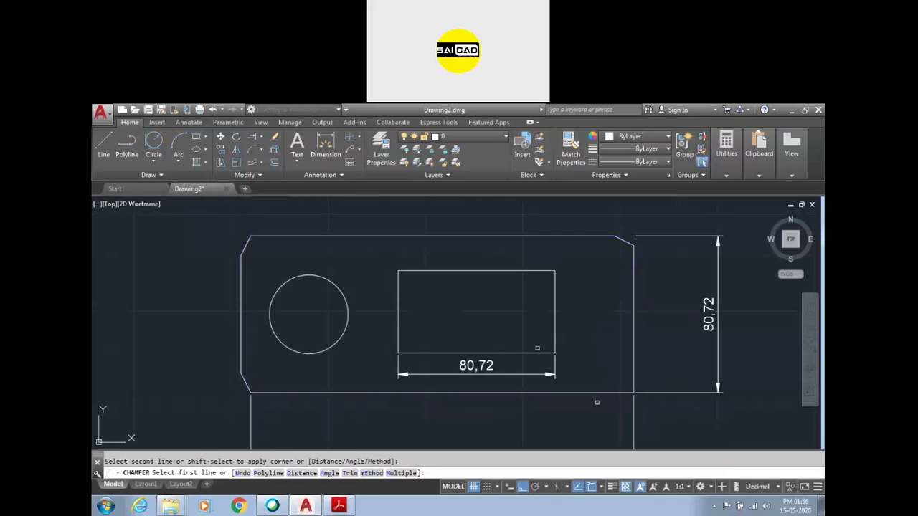
{"action": "left_click", "coordinate": [633, 388]}
{"action": "left_click", "coordinate": [609, 392]}
Undo the three chamfers made with the Multiple option, staying in the Chamfer command
{"action": "left_click", "coordinate": [248, 476]}
{"action": "left_click", "coordinate": [249, 476]}
{"action": "left_click", "coordinate": [248, 476]}
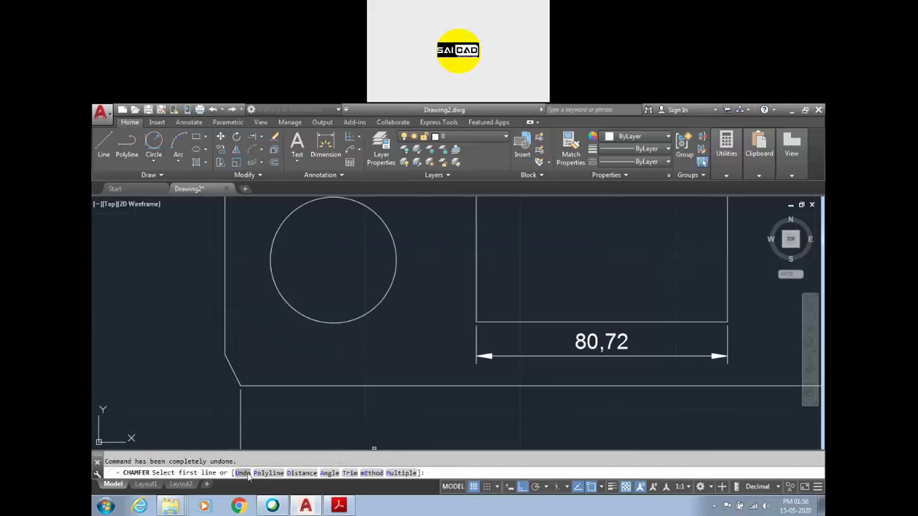
{"action": "scroll", "coordinate": [251, 414], "scroll_direction": "down", "scroll_amount": 2}
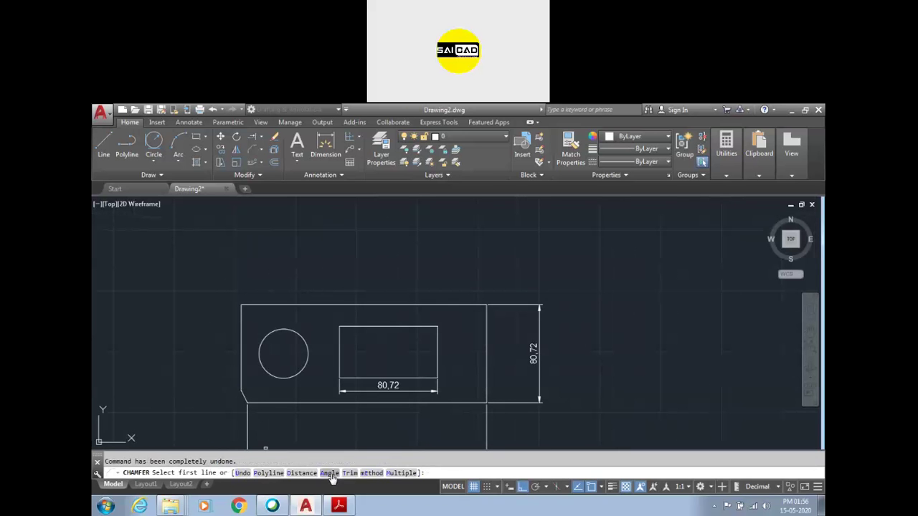
Chamfer the outer rectangle's upper-left corner by the Angle method, with length 5 on its left edge and angle 45
{"action": "left_click", "coordinate": [372, 474]}
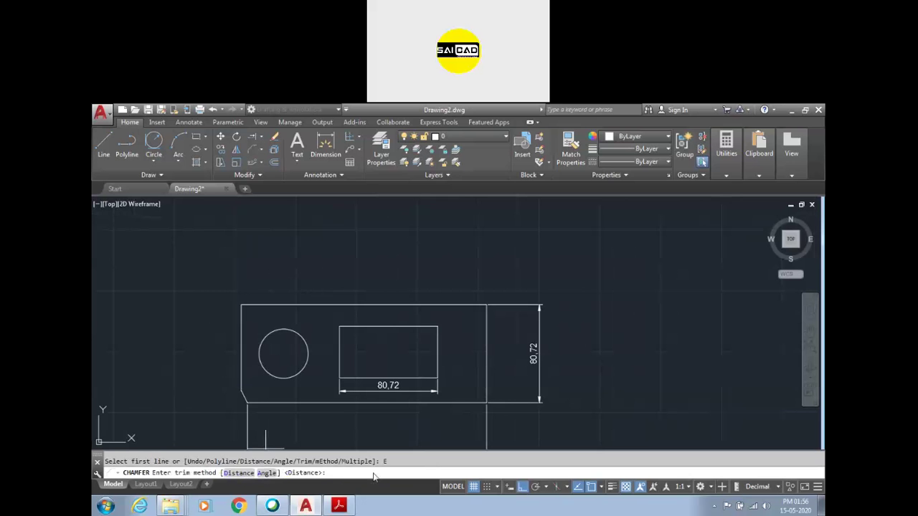
{"action": "left_click", "coordinate": [266, 473]}
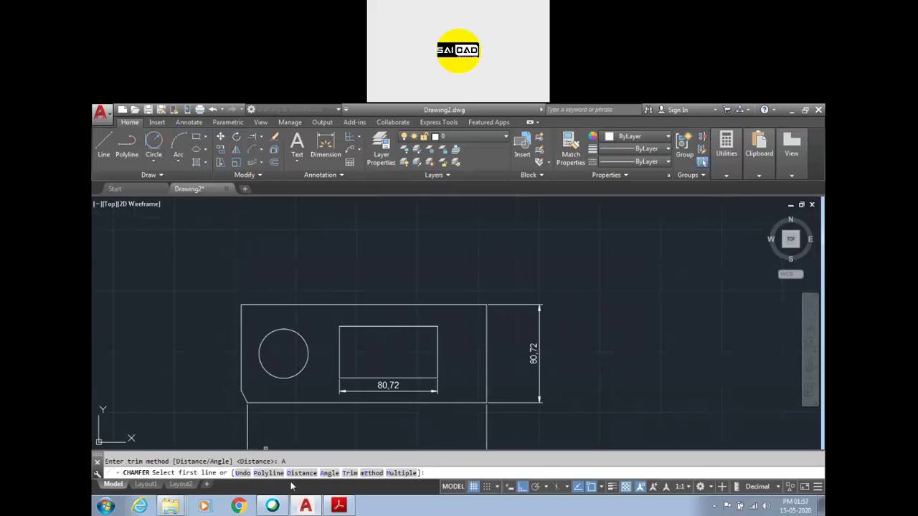
{"action": "left_click", "coordinate": [329, 473]}
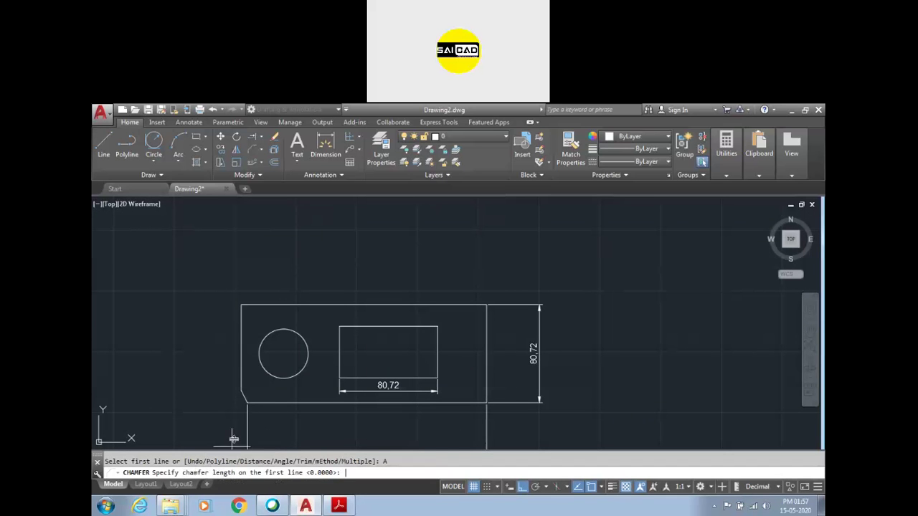
{"action": "scroll", "coordinate": [242, 394], "scroll_direction": "up", "scroll_amount": 5}
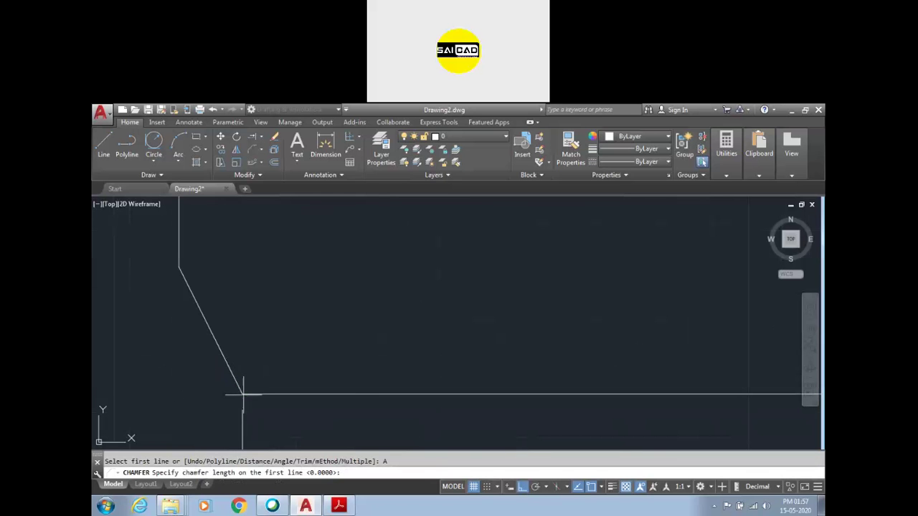
{"action": "key", "text": "Return"}
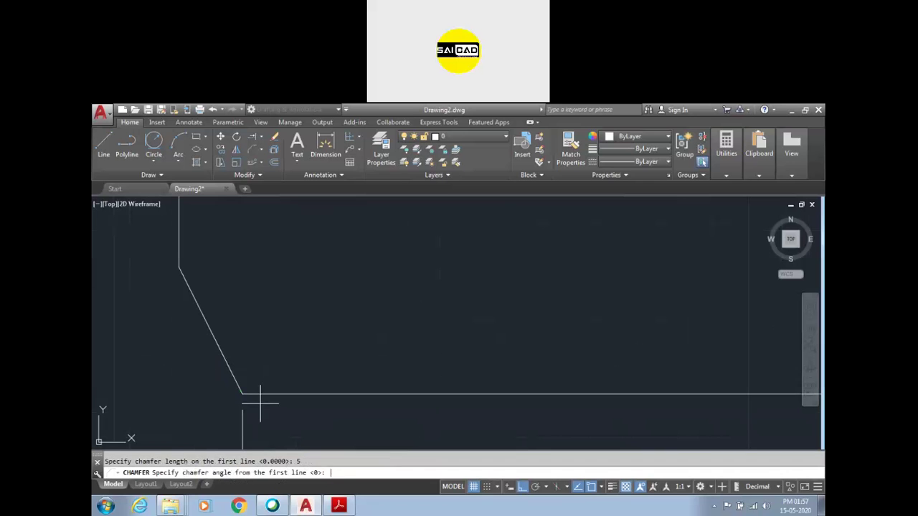
{"action": "type", "text": "45"}
{"action": "key", "text": "Return"}
{"action": "scroll", "coordinate": [260, 403], "scroll_direction": "down", "scroll_amount": 5}
{"action": "scroll", "coordinate": [263, 282], "scroll_direction": "up", "scroll_amount": 4}
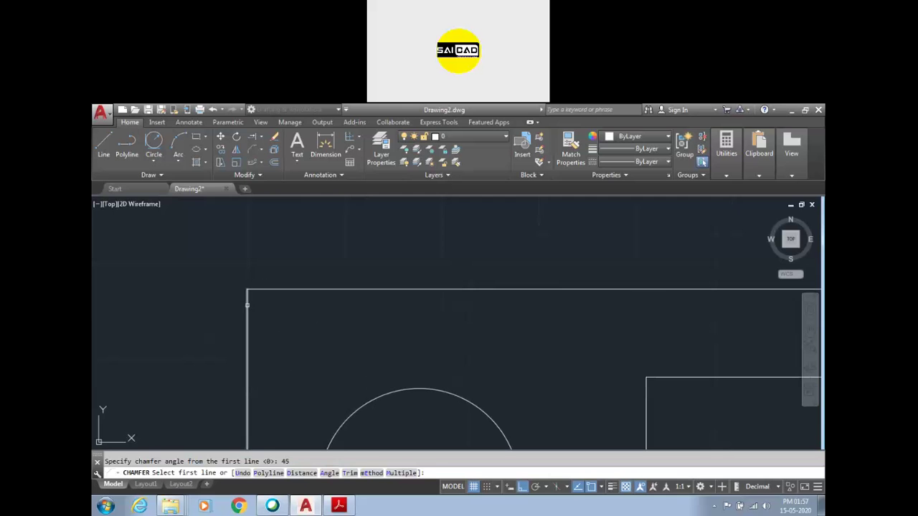
{"action": "left_click", "coordinate": [247, 305]}
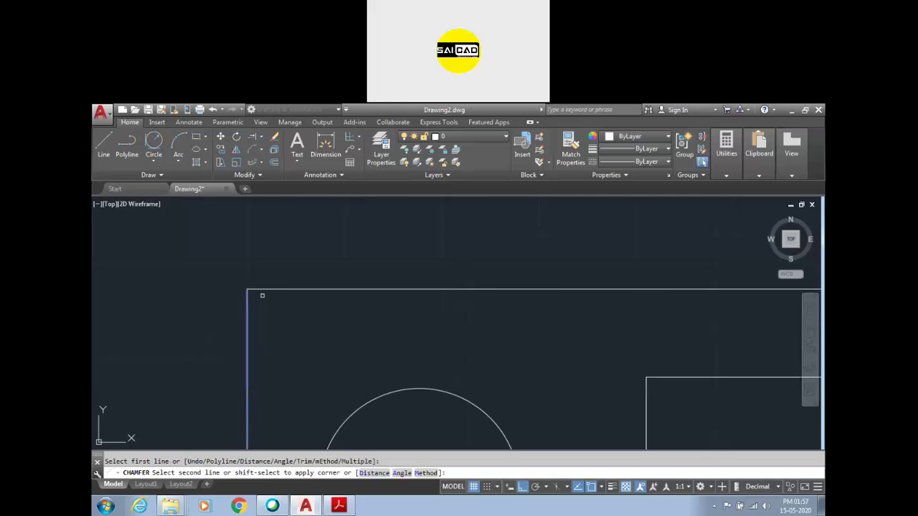
{"action": "left_click", "coordinate": [263, 289]}
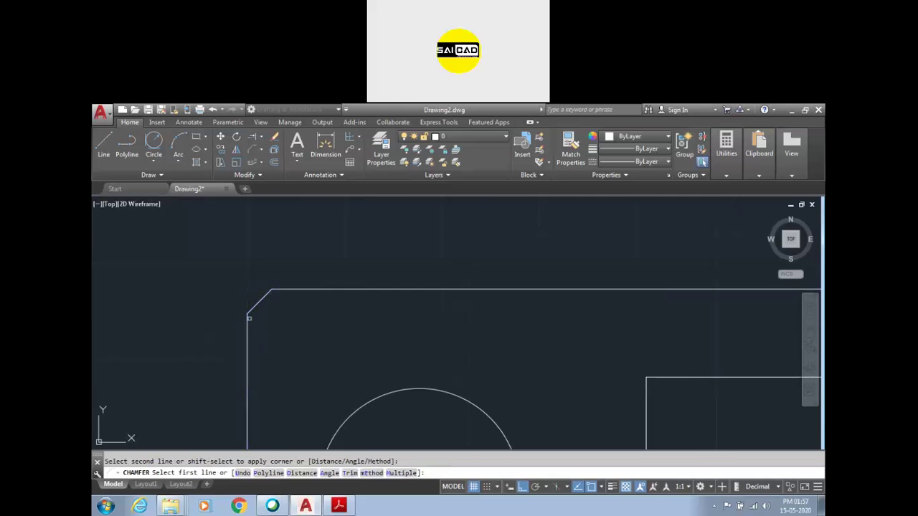
Dimension the vertical extent of the upper-left chamfer, placing the dimension outside the rectangle's left edge
{"action": "left_click", "coordinate": [325, 145]}
{"action": "scroll", "coordinate": [261, 265], "scroll_direction": "up", "scroll_amount": 4}
{"action": "left_click", "coordinate": [267, 335]}
{"action": "scroll", "coordinate": [283, 323], "scroll_direction": "down", "scroll_amount": 4}
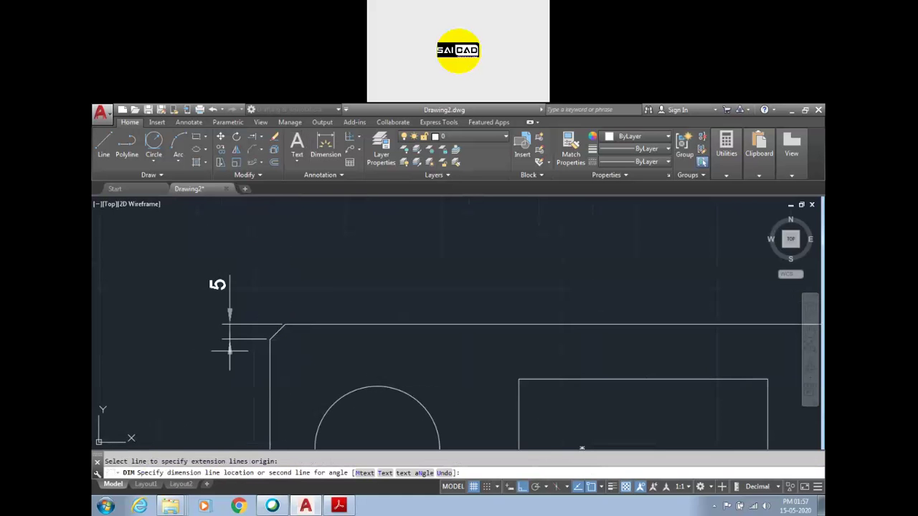
{"action": "left_click", "coordinate": [225, 319]}
Add an angular dimension between the outer rectangle's left edge and the upper-left chamfer, placed above the corner
{"action": "scroll", "coordinate": [271, 335], "scroll_direction": "up", "scroll_amount": 4}
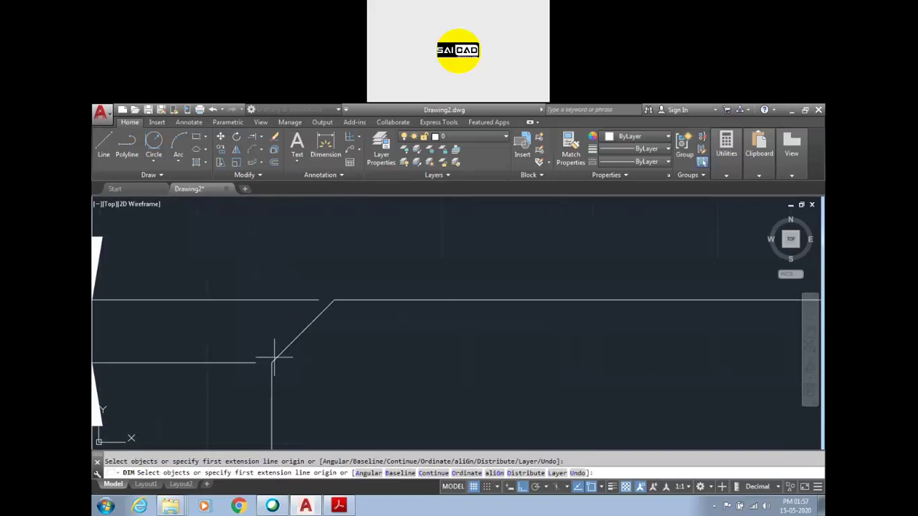
{"action": "left_click", "coordinate": [272, 352]}
{"action": "left_click", "coordinate": [287, 348]}
{"action": "scroll", "coordinate": [328, 353], "scroll_direction": "down", "scroll_amount": 2}
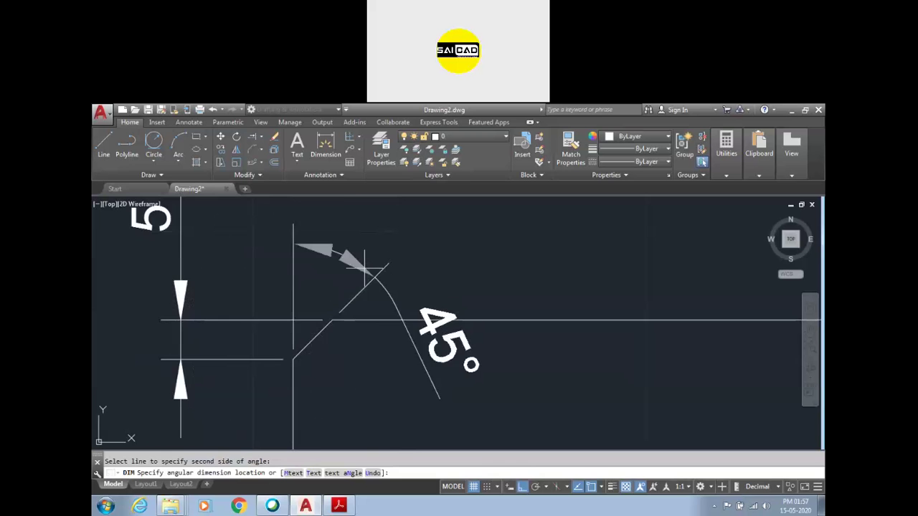
{"action": "left_click", "coordinate": [362, 224]}
{"action": "scroll", "coordinate": [355, 312], "scroll_direction": "down", "scroll_amount": 6}
{"action": "scroll", "coordinate": [370, 315], "scroll_direction": "up", "scroll_amount": 2}
{"action": "right_click", "coordinate": [407, 263]}
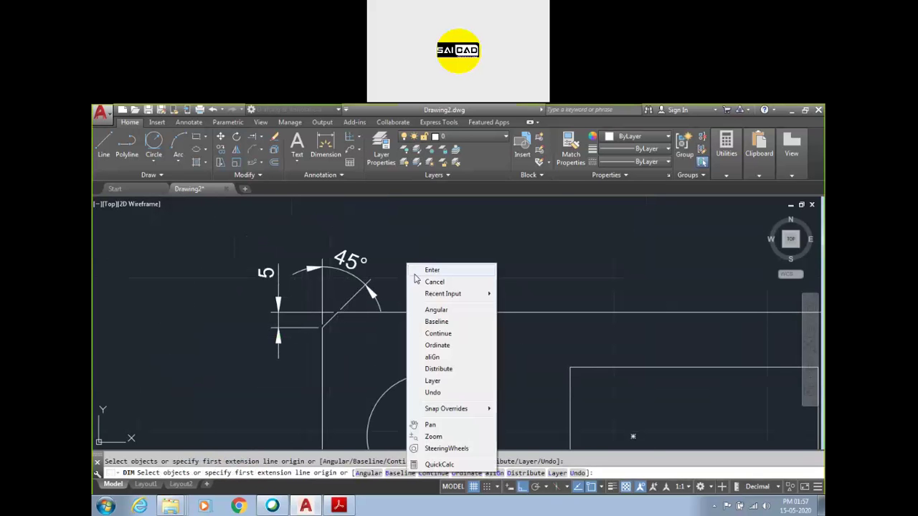
{"action": "left_click", "coordinate": [416, 278]}
Undo the chamfer dimensions and both corner chamfers to bring back the outer rectangle's square corners
{"action": "scroll", "coordinate": [319, 328], "scroll_direction": "down", "scroll_amount": 4}
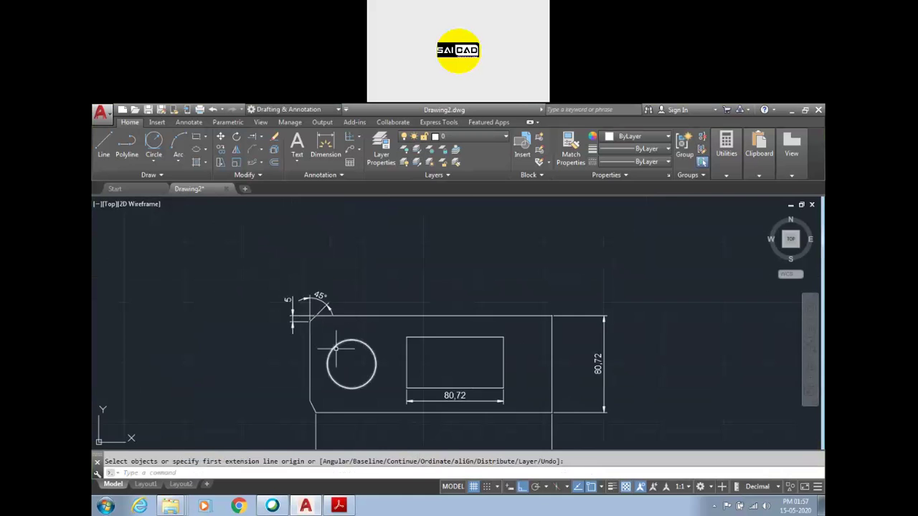
{"action": "scroll", "coordinate": [335, 346], "scroll_direction": "up", "scroll_amount": 2}
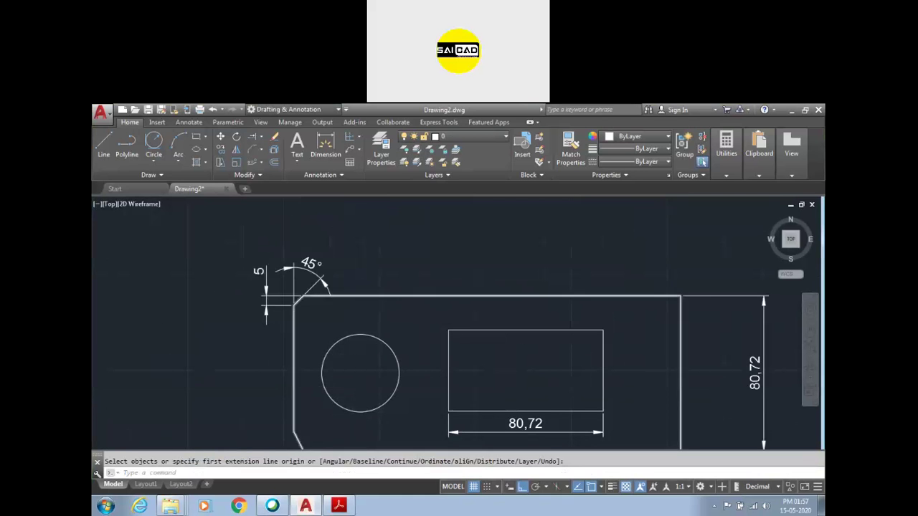
{"action": "scroll", "coordinate": [335, 296], "scroll_direction": "down", "scroll_amount": 2}
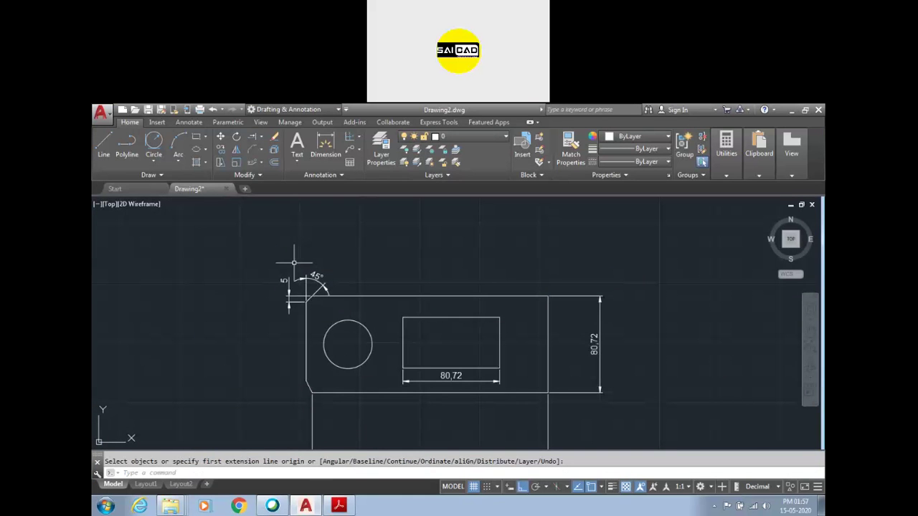
{"action": "key", "text": "ctrl+z"}
{"action": "key", "text": "ctrl+z"}
{"action": "key", "text": "ctrl+z"}
{"action": "key", "text": "ctrl+z"}
{"action": "key", "text": "ctrl+z"}
{"action": "key", "text": "ctrl+z"}
{"action": "key", "text": "ctrl+z"}
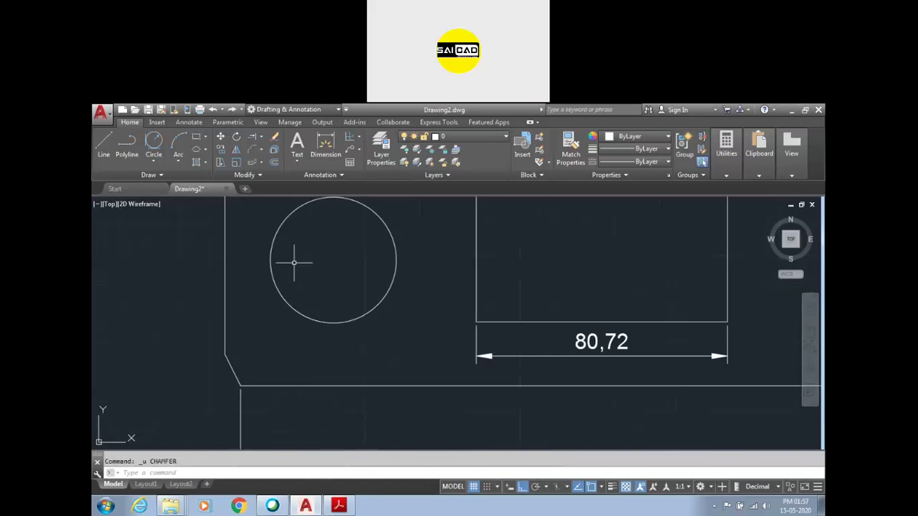
{"action": "key", "text": "ctrl+z"}
Chamfer all corners of the outer rectangle at once using Chamfer's Polyline option, with distances 10 and 5
{"action": "type", "text": "cha"}
{"action": "key", "text": "Return"}
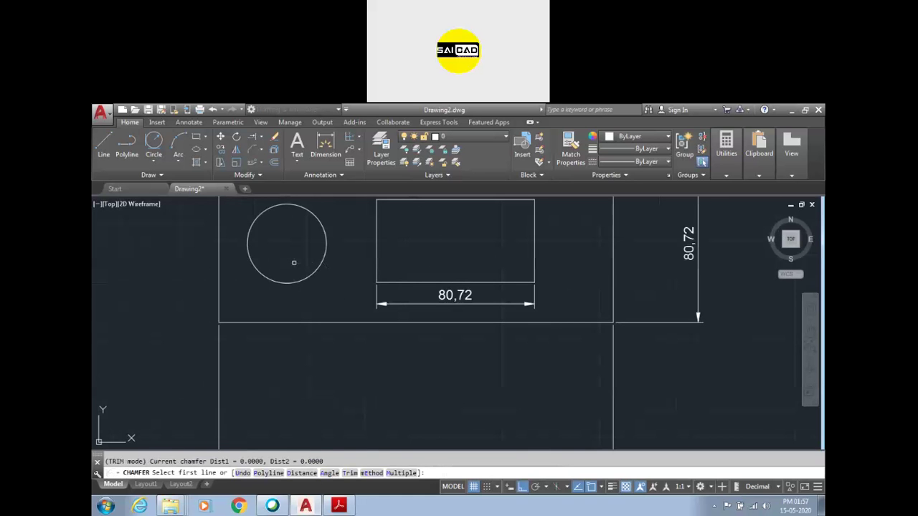
{"action": "type", "text": "D"}
{"action": "key", "text": "Return"}
{"action": "type", "text": "10"}
{"action": "key", "text": "Return"}
{"action": "type", "text": "2"}
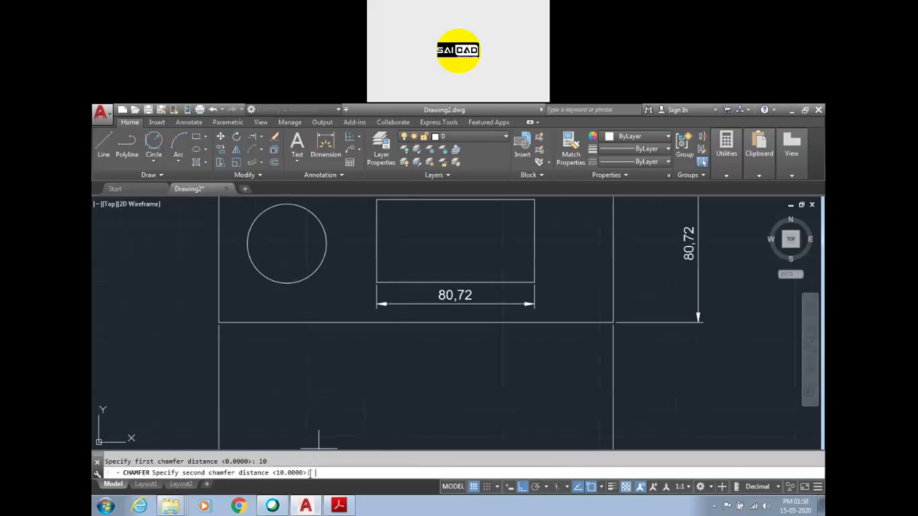
{"action": "key", "text": "Return"}
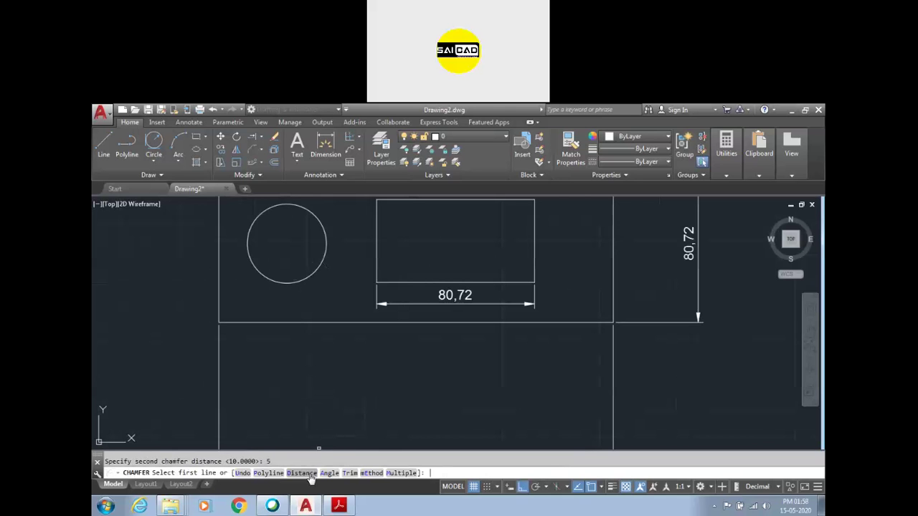
{"action": "left_click", "coordinate": [269, 472]}
{"action": "left_click", "coordinate": [265, 324]}
{"action": "scroll", "coordinate": [299, 375], "scroll_direction": "down", "scroll_amount": 4}
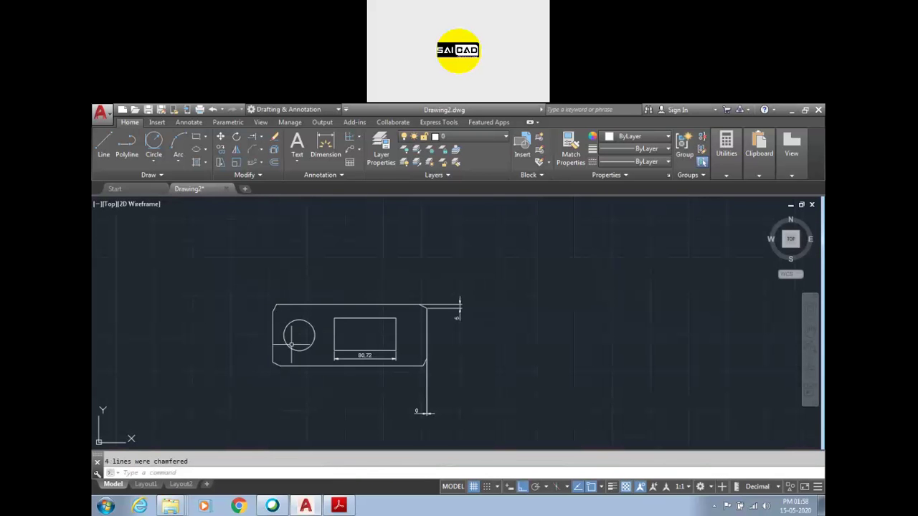
{"action": "scroll", "coordinate": [265, 298], "scroll_direction": "up", "scroll_amount": 2}
{"action": "scroll", "coordinate": [262, 266], "scroll_direction": "down", "scroll_amount": 2}
{"action": "scroll", "coordinate": [280, 336], "scroll_direction": "up", "scroll_amount": 2}
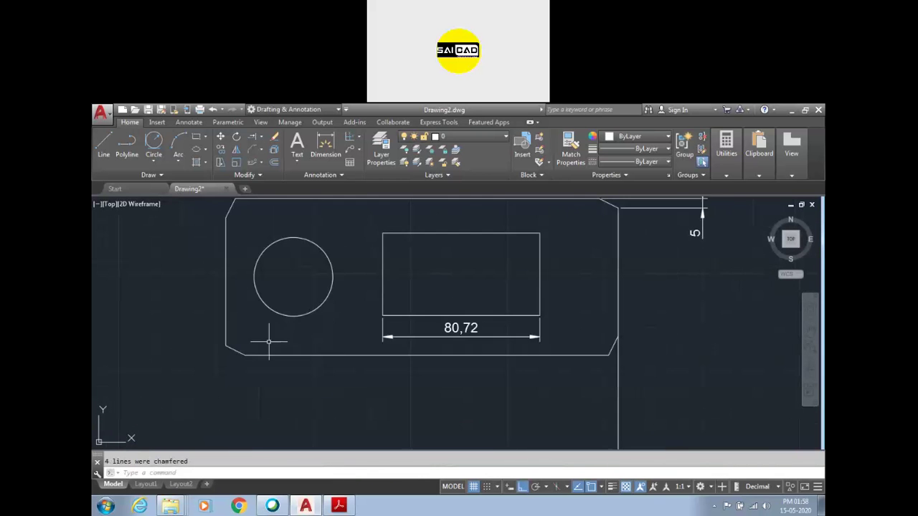
{"action": "scroll", "coordinate": [230, 358], "scroll_direction": "down", "scroll_amount": 1}
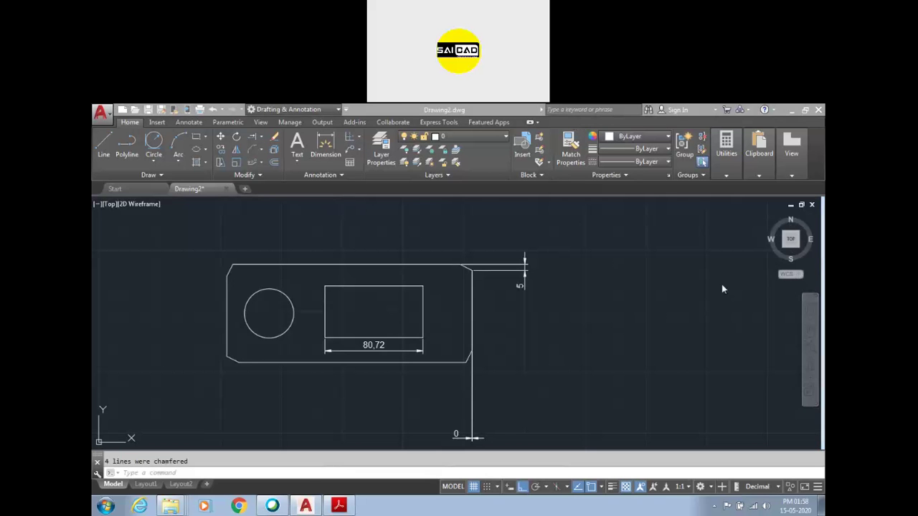
{"action": "left_click", "coordinate": [609, 333]}
{"action": "scroll", "coordinate": [513, 375], "scroll_direction": "down", "scroll_amount": 2}
{"action": "scroll", "coordinate": [459, 336], "scroll_direction": "up", "scroll_amount": 2}
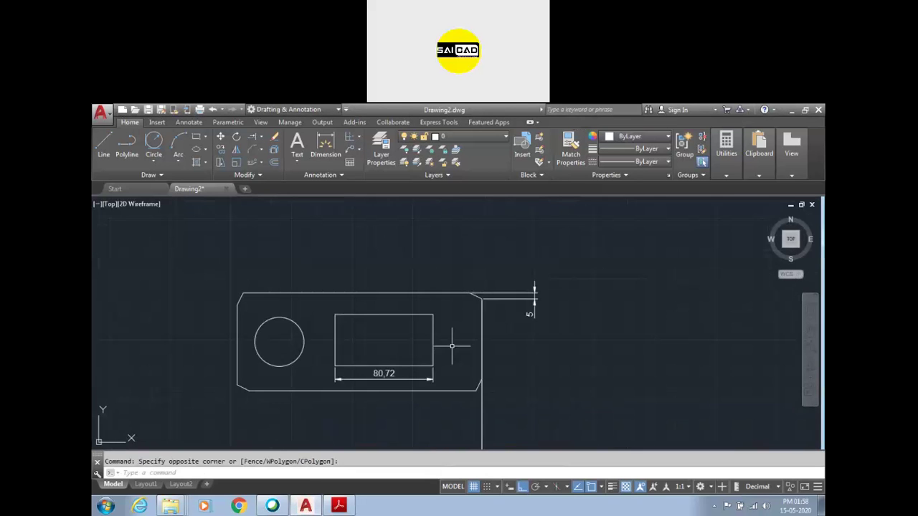
{"action": "left_click", "coordinate": [260, 164]}
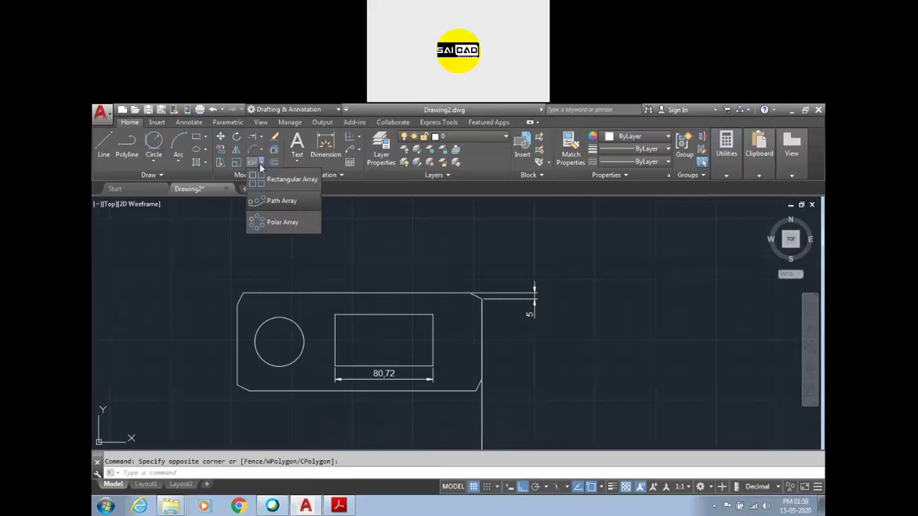
{"action": "left_click", "coordinate": [262, 139]}
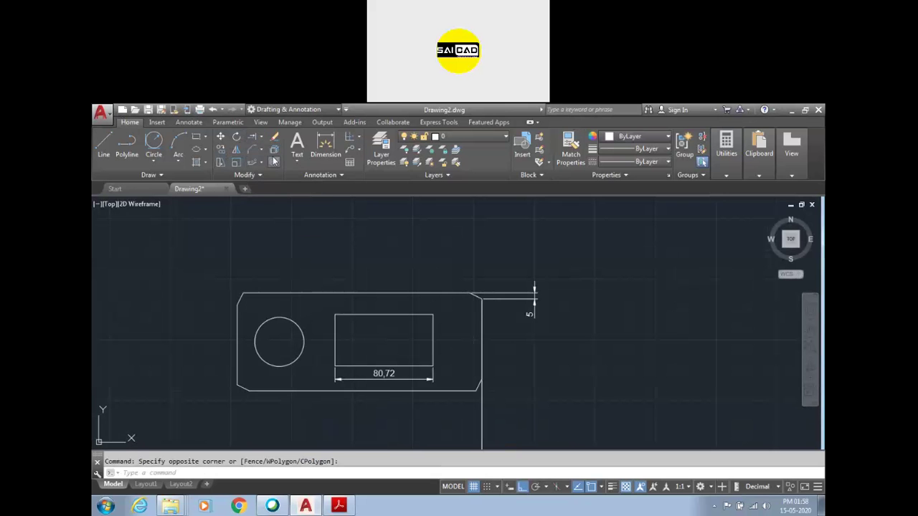
{"action": "left_click", "coordinate": [273, 227]}
{"action": "left_click", "coordinate": [188, 251]}
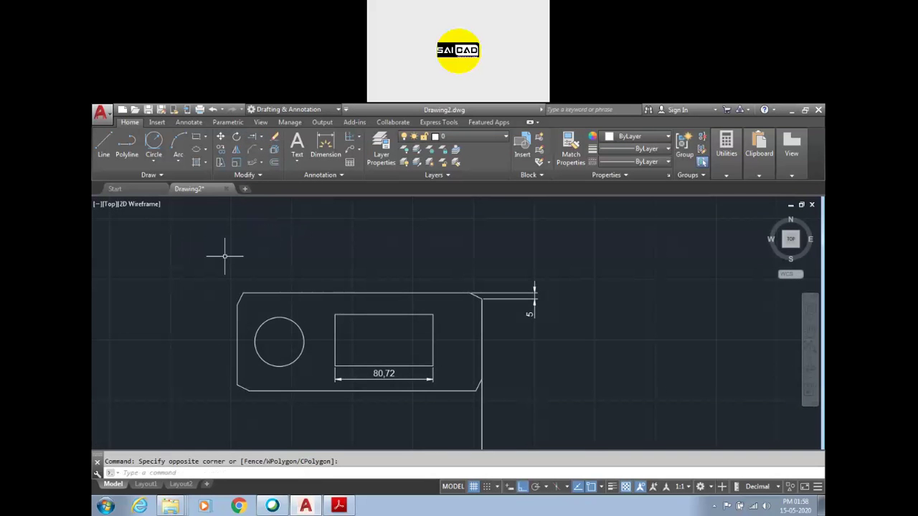
{"action": "scroll", "coordinate": [201, 230], "scroll_direction": "down", "scroll_amount": 3}
{"action": "scroll", "coordinate": [242, 279], "scroll_direction": "up", "scroll_amount": 3}
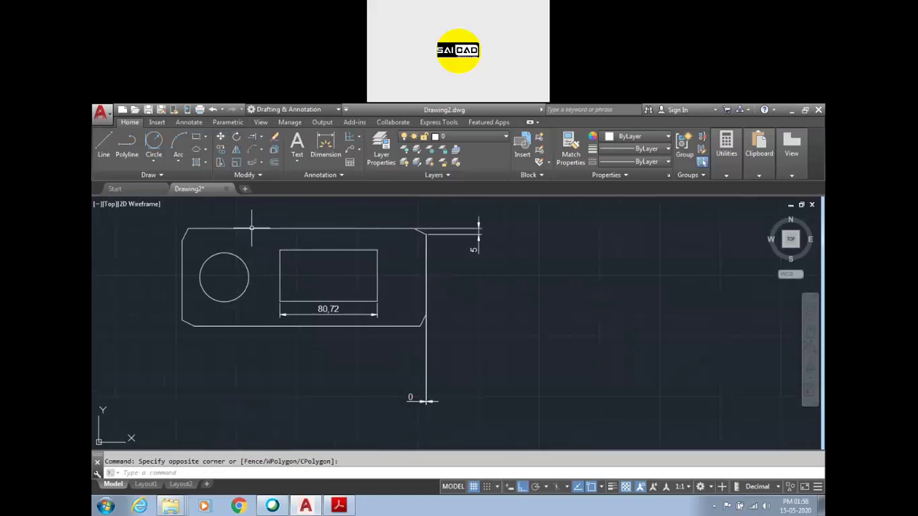
{"action": "left_click", "coordinate": [262, 136]}
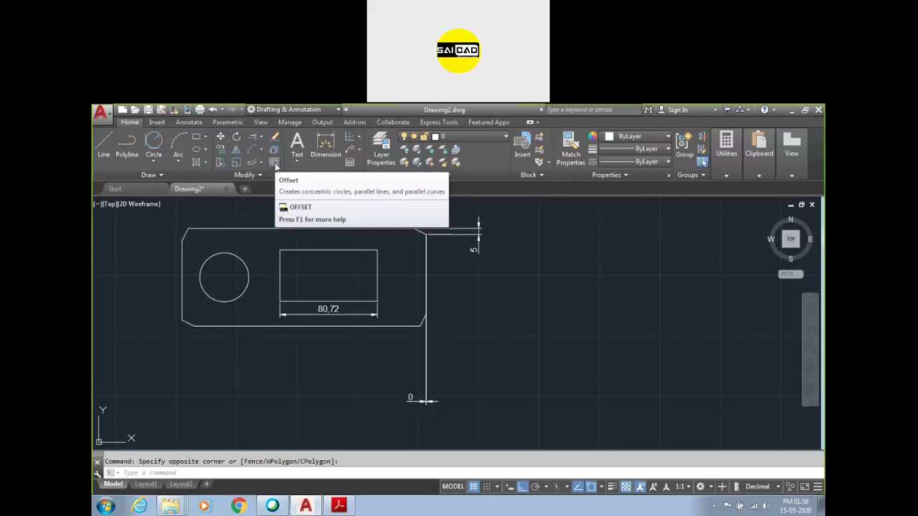
{"action": "key", "text": "Escape"}
{"action": "type", "text": "rec"}
{"action": "key", "text": "Return"}
{"action": "left_click", "coordinate": [552, 286]}
{"action": "type", "text": "d"}
{"action": "key", "text": "Return"}
{"action": "key", "text": "Return"}
{"action": "key", "text": "Return"}
{"action": "key", "text": "Escape"}
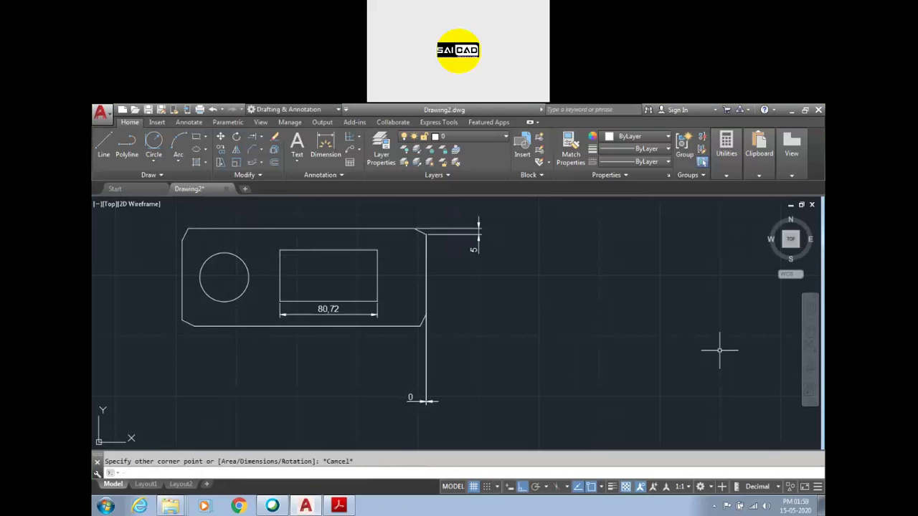
Draw a rectangle 50 long and 20 wide by its dimensions in the empty area right of the chamfered plate
{"action": "key", "text": "Return"}
{"action": "left_click", "coordinate": [575, 370]}
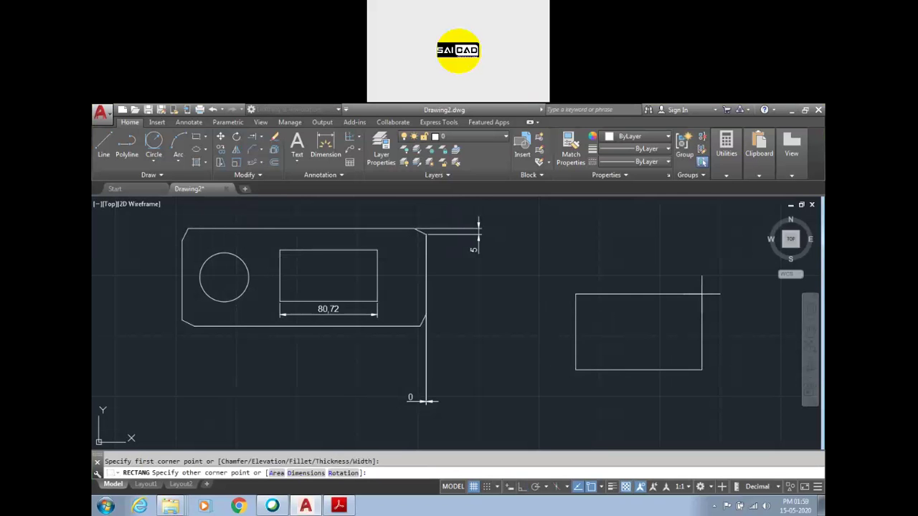
{"action": "type", "text": "d"}
{"action": "key", "text": "Return"}
{"action": "type", "text": "50"}
{"action": "key", "text": "Return"}
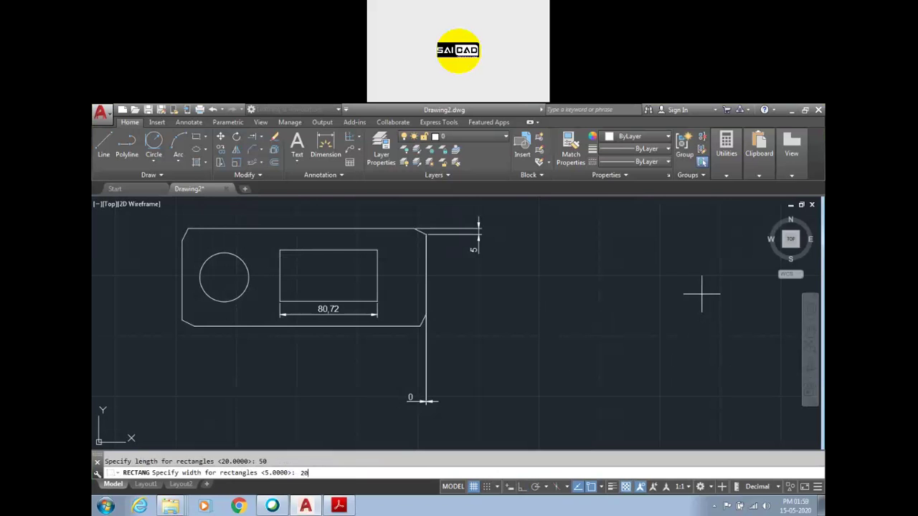
{"action": "key", "text": "Return"}
{"action": "left_click", "coordinate": [701, 294]}
{"action": "scroll", "coordinate": [704, 385], "scroll_direction": "up", "scroll_amount": 4}
{"action": "scroll", "coordinate": [444, 334], "scroll_direction": "down", "scroll_amount": 2}
{"action": "key", "text": "Escape"}
{"action": "left_click", "coordinate": [535, 298]}
{"action": "left_click", "coordinate": [471, 354]}
{"action": "scroll", "coordinate": [471, 334], "scroll_direction": "up", "scroll_amount": 3}
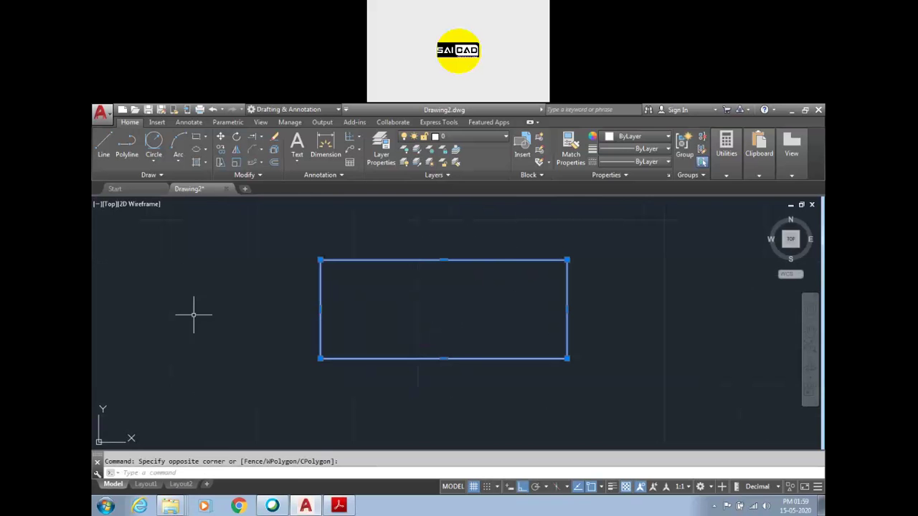
{"action": "key", "text": "Escape"}
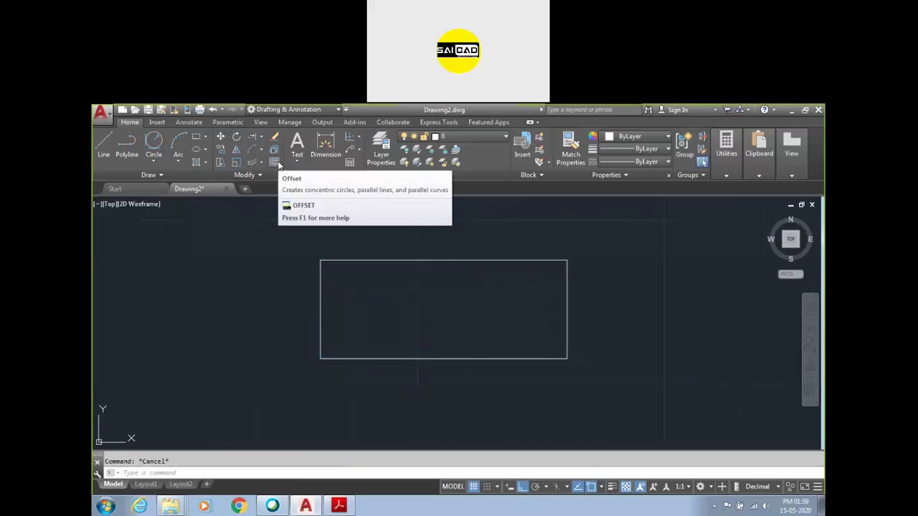
Offset the 50 by 20 rectangle outward by a distance of 5
{"action": "type", "text": "o"}
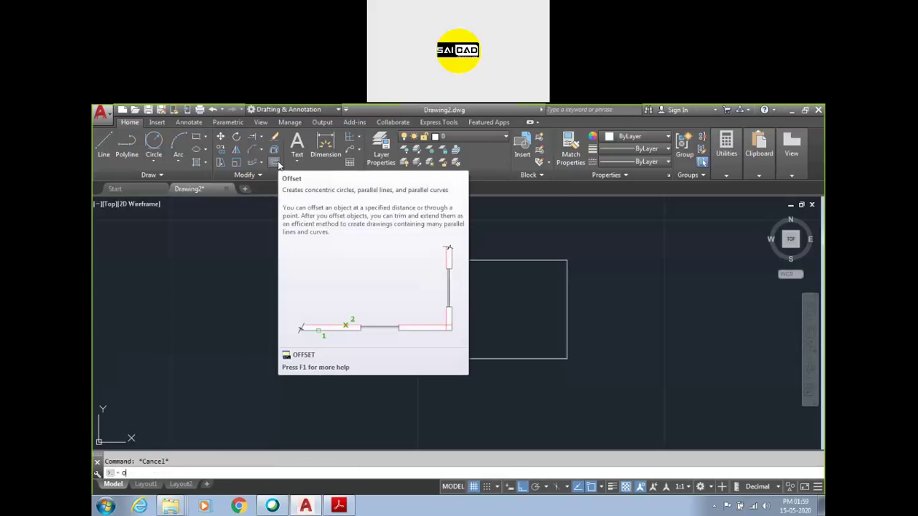
{"action": "key", "text": "Return"}
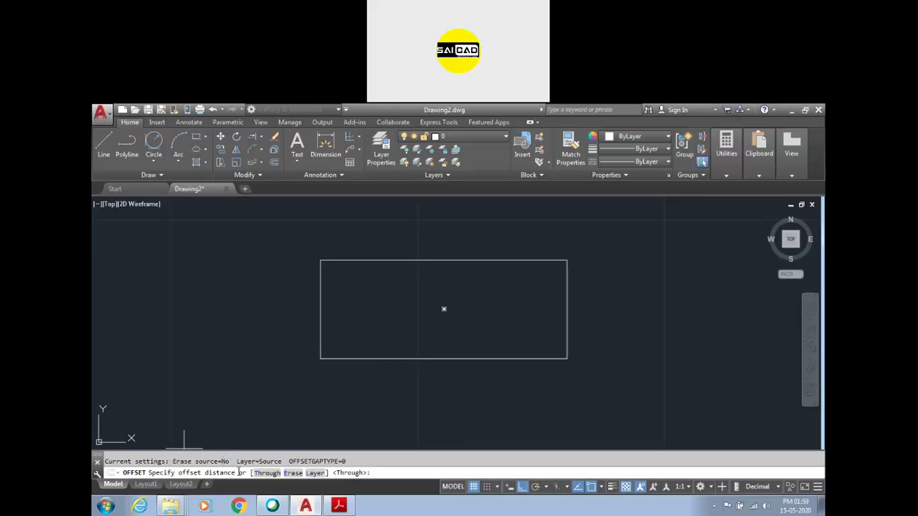
{"action": "type", "text": "5"}
{"action": "key", "text": "Return"}
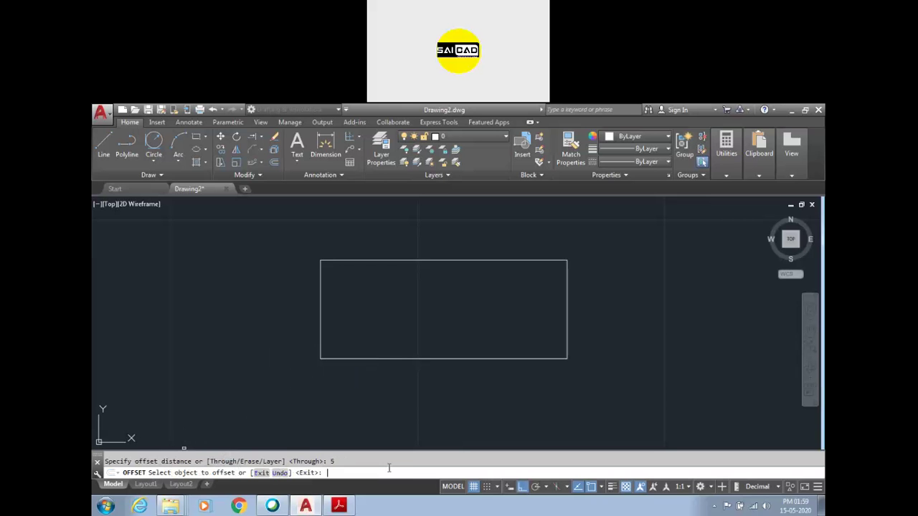
{"action": "left_click", "coordinate": [350, 356]}
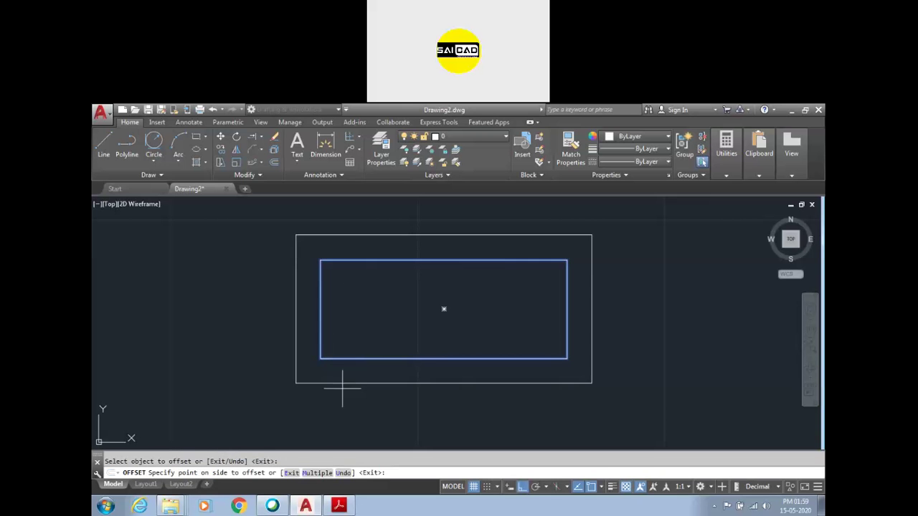
{"action": "left_click", "coordinate": [364, 432]}
{"action": "scroll", "coordinate": [308, 344], "scroll_direction": "down", "scroll_amount": 2}
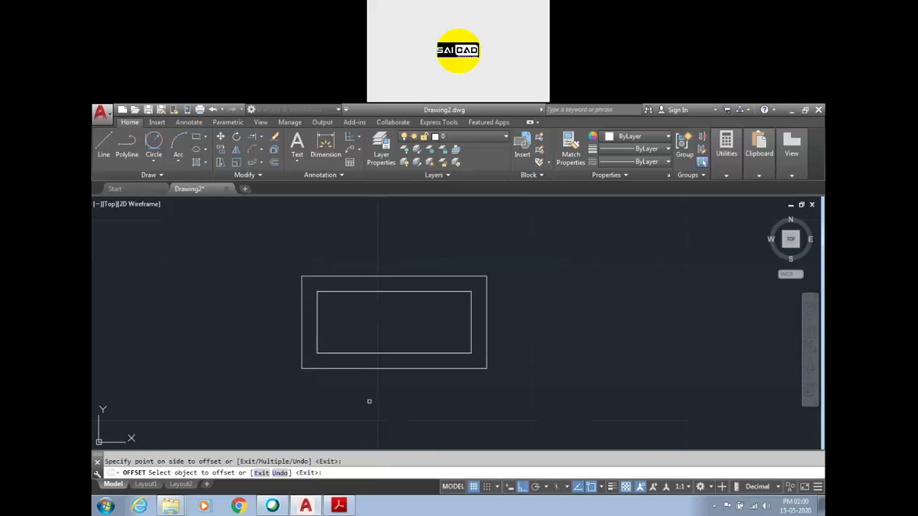
Offset the outermost rectangle outward at the same distance of 5, and repeat on the resulting rectangle
{"action": "left_click", "coordinate": [431, 369]}
{"action": "left_click", "coordinate": [425, 398]}
{"action": "left_click", "coordinate": [424, 384]}
{"action": "left_click", "coordinate": [420, 418]}
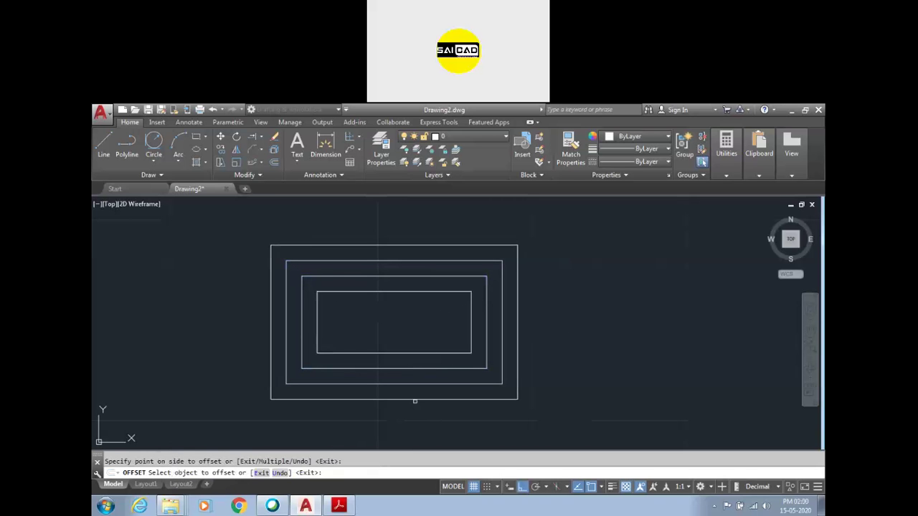
Use Offset's Multiple option on the outermost rectangle to create a series of concentric rectangles spaced 5 apart
{"action": "left_click", "coordinate": [415, 399]}
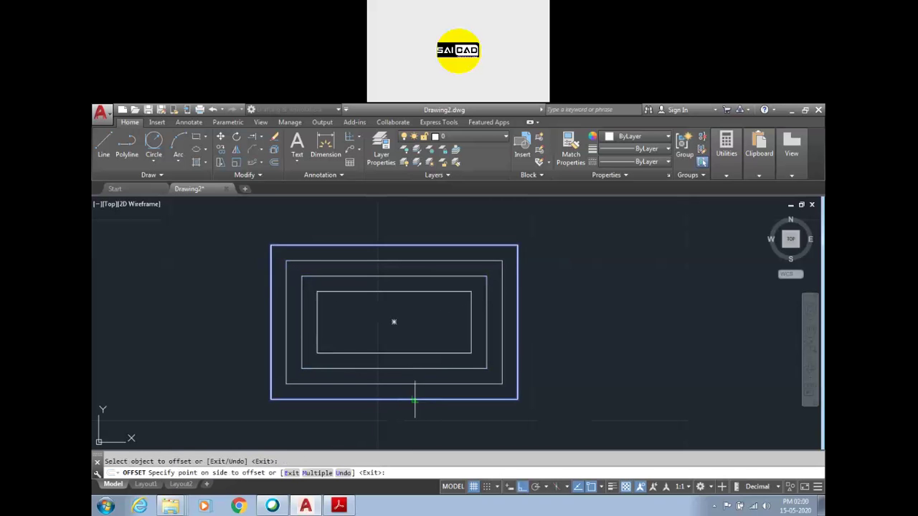
{"action": "left_click", "coordinate": [317, 473]}
{"action": "left_click", "coordinate": [630, 391]}
{"action": "left_click", "coordinate": [635, 391]}
{"action": "left_click", "coordinate": [714, 401]}
{"action": "left_click", "coordinate": [715, 401]}
{"action": "left_click", "coordinate": [715, 401]}
{"action": "left_click", "coordinate": [714, 401]}
{"action": "left_click", "coordinate": [714, 401]}
{"action": "left_click", "coordinate": [717, 400]}
{"action": "left_click", "coordinate": [743, 400]}
{"action": "left_click", "coordinate": [746, 399]}
{"action": "left_click", "coordinate": [757, 396]}
{"action": "left_click", "coordinate": [764, 395]}
{"action": "scroll", "coordinate": [508, 361], "scroll_direction": "down", "scroll_amount": 6}
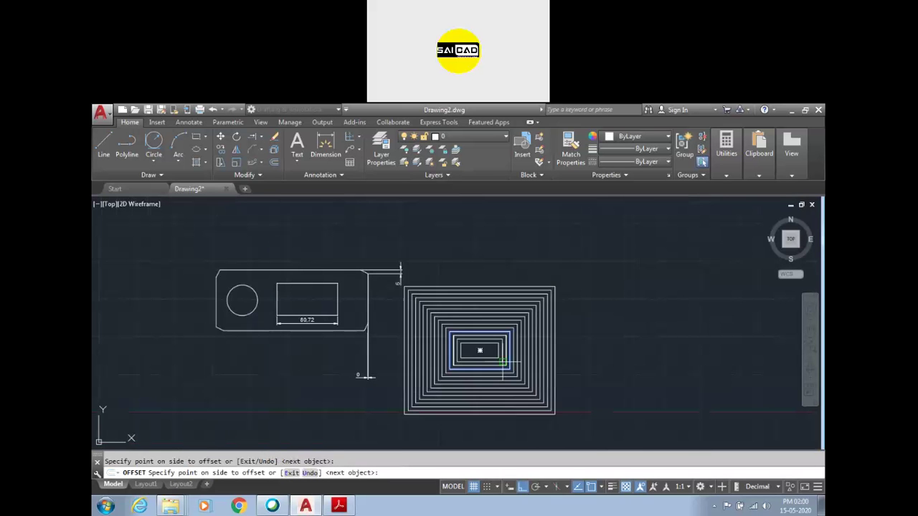
{"action": "key", "text": "Return"}
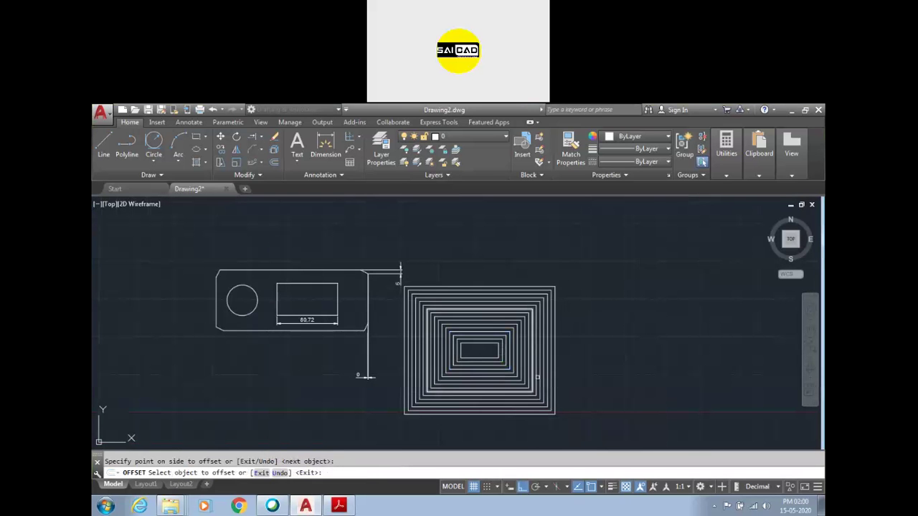
Undo all the offset copies, leaving only the original 50 by 20 rectangle
{"action": "key", "text": "ctrl+z"}
{"action": "key", "text": "ctrl+z"}
{"action": "key", "text": "ctrl+z"}
{"action": "key", "text": "ctrl+z"}
{"action": "key", "text": "ctrl+z"}
{"action": "key", "text": "ctrl+z"}
{"action": "key", "text": "ctrl+z"}
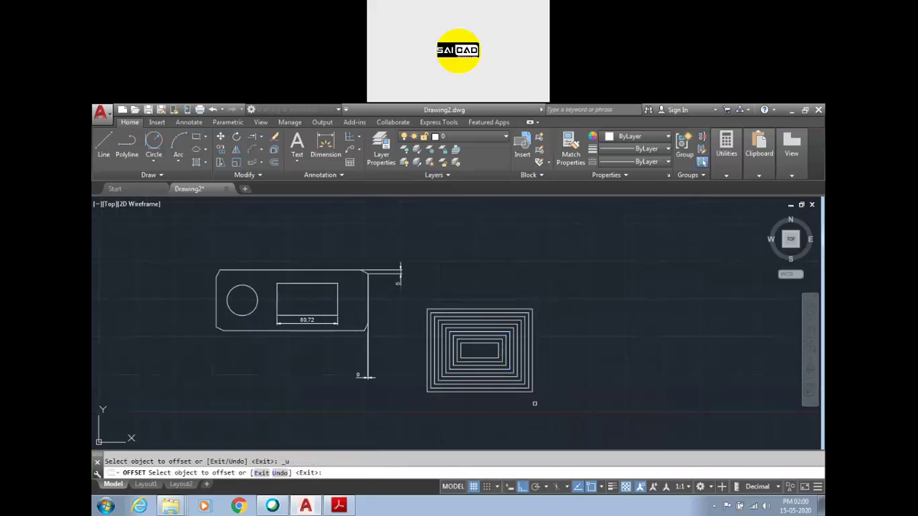
{"action": "key", "text": "ctrl+z"}
{"action": "key", "text": "ctrl+z"}
{"action": "key", "text": "ctrl+z"}
{"action": "key", "text": "ctrl+z"}
{"action": "key", "text": "ctrl+z"}
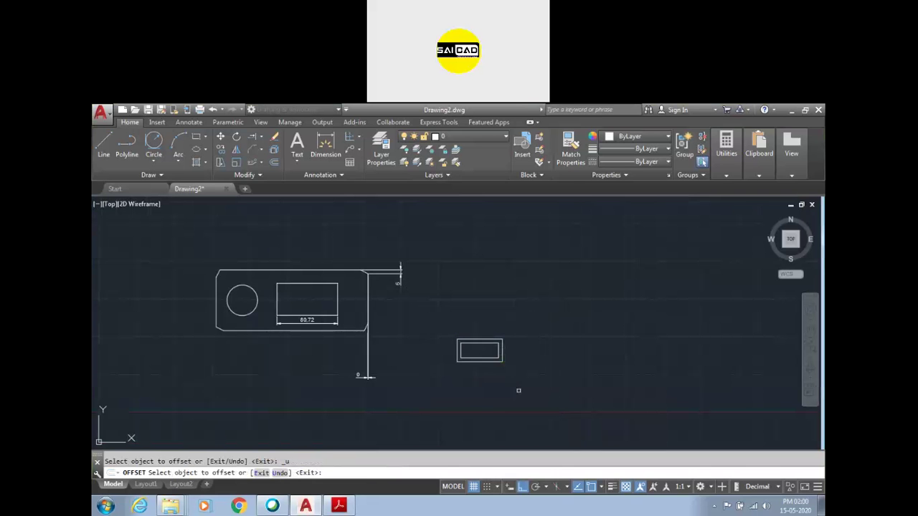
{"action": "scroll", "coordinate": [485, 340], "scroll_direction": "up", "scroll_amount": 3}
{"action": "scroll", "coordinate": [494, 334], "scroll_direction": "down", "scroll_amount": 3}
{"action": "key", "text": "Escape"}
{"action": "key", "text": "Escape"}
{"action": "scroll", "coordinate": [473, 348], "scroll_direction": "up", "scroll_amount": 3}
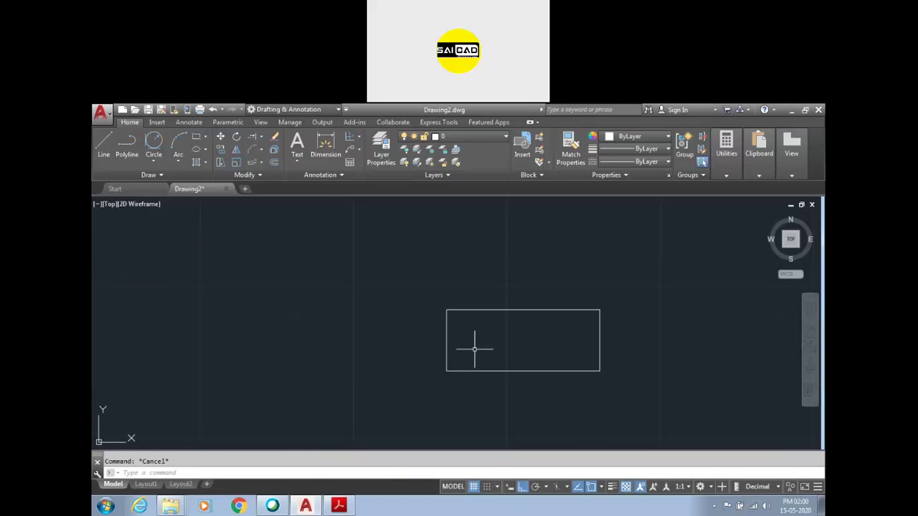
Fillet all corners of the 50 by 20 rectangle at once using Fillet's Polyline option with radius 5
{"action": "type", "text": "f"}
{"action": "key", "text": "Return"}
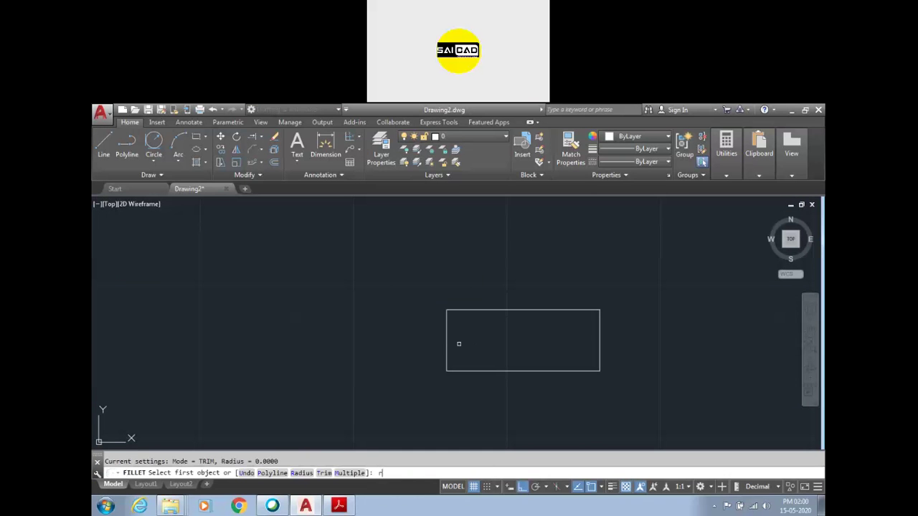
{"action": "type", "text": "r"}
{"action": "key", "text": "Return"}
{"action": "type", "text": "5"}
{"action": "key", "text": "Return"}
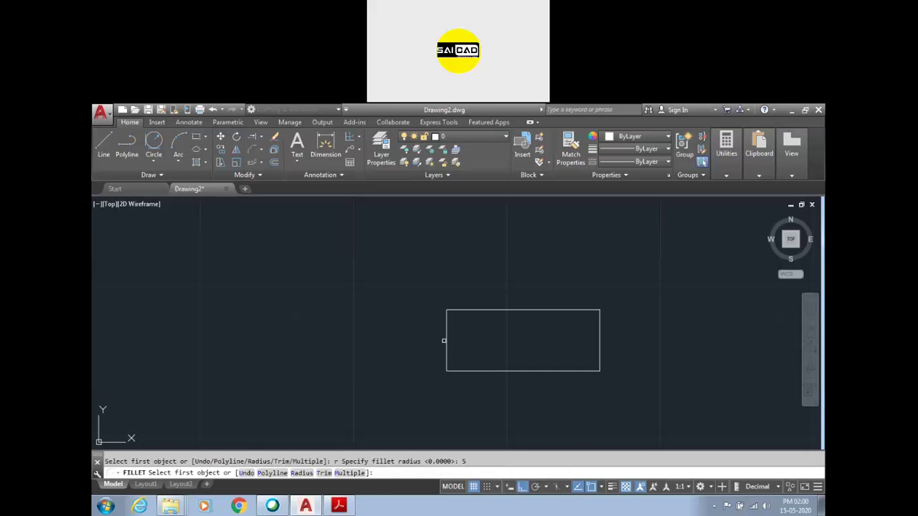
{"action": "type", "text": "p"}
{"action": "key", "text": "Return"}
{"action": "left_click", "coordinate": [484, 370]}
{"action": "key", "text": "Escape"}
Dimension the rounded rectangle's overall length between its two short sides, placing the dimension above it
{"action": "left_click", "coordinate": [325, 146]}
{"action": "scroll", "coordinate": [451, 329], "scroll_direction": "up", "scroll_amount": 5}
{"action": "left_click", "coordinate": [435, 329]}
{"action": "scroll", "coordinate": [430, 337], "scroll_direction": "down", "scroll_amount": 4}
{"action": "scroll", "coordinate": [821, 315], "scroll_direction": "up", "scroll_amount": 2}
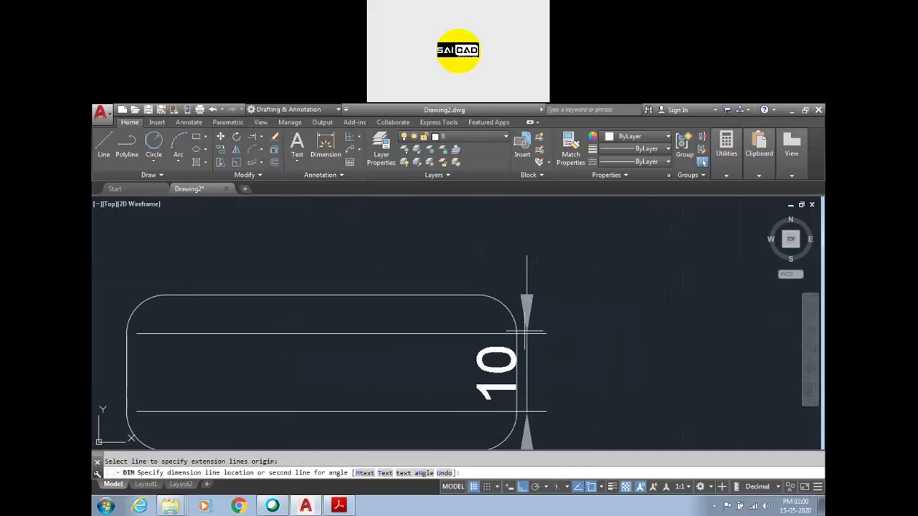
{"action": "left_click", "coordinate": [516, 357]}
{"action": "scroll", "coordinate": [516, 357], "scroll_direction": "down", "scroll_amount": 4}
{"action": "left_click", "coordinate": [481, 299]}
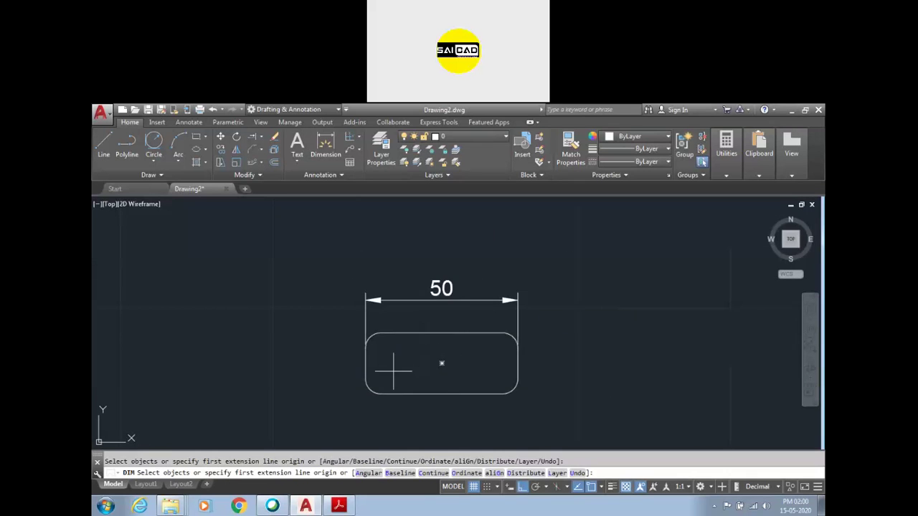
Dimension the rounded rectangle's height between its top and bottom edges, placing the dimension to its right
{"action": "scroll", "coordinate": [390, 371], "scroll_direction": "up", "scroll_amount": 2}
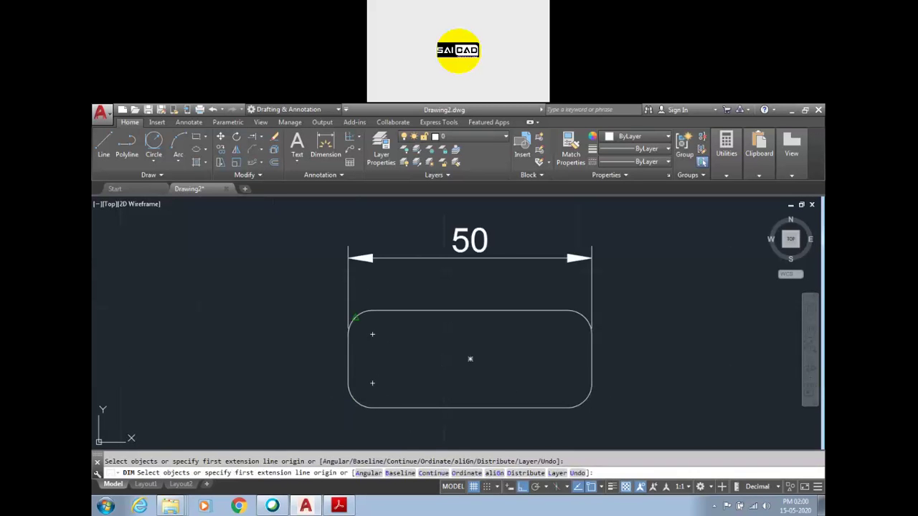
{"action": "left_click", "coordinate": [548, 310]}
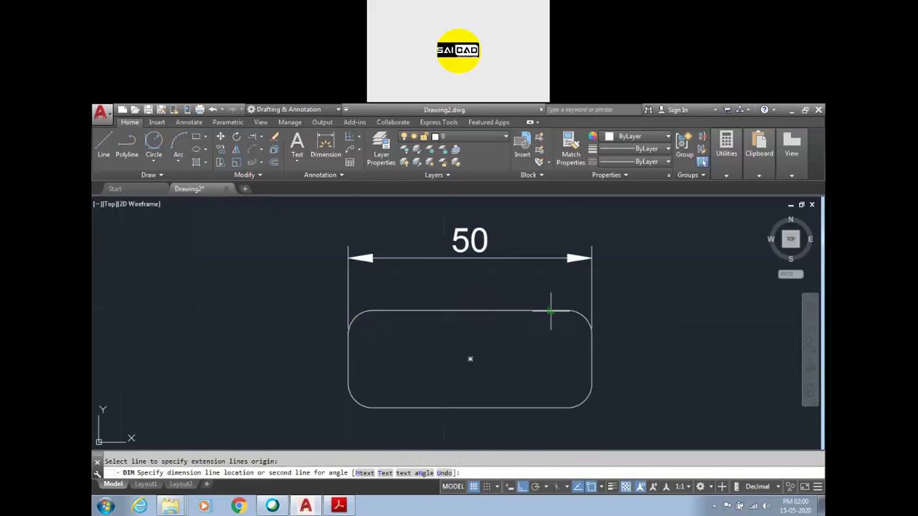
{"action": "left_click", "coordinate": [534, 408]}
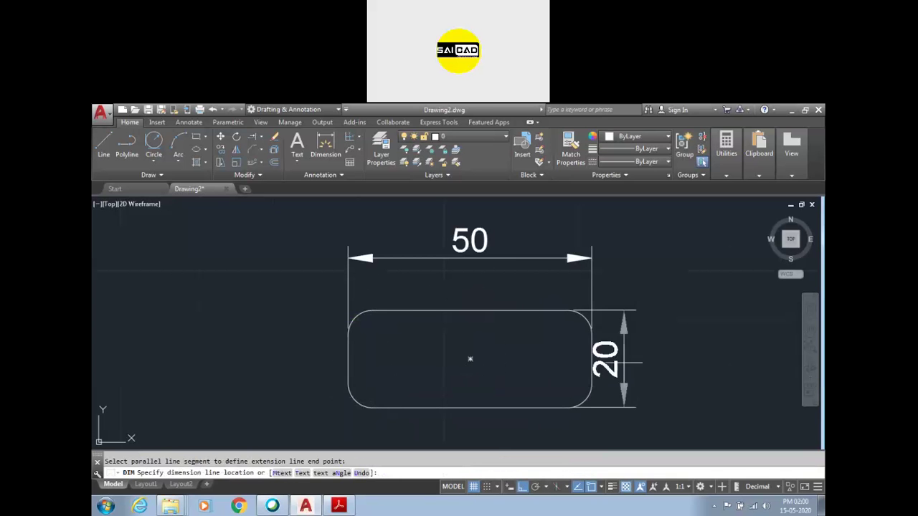
{"action": "left_click", "coordinate": [656, 359]}
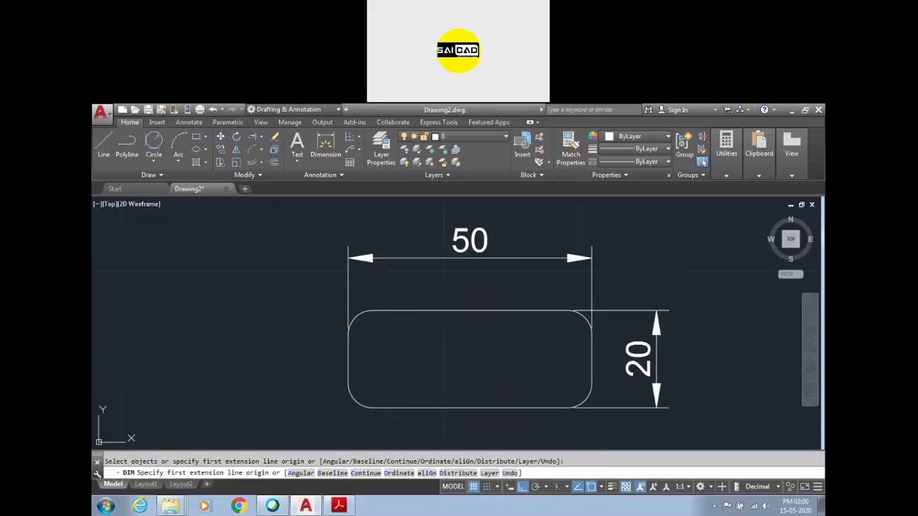
Add a radius dimension to the lower-left fillet, placed outside the corner
{"action": "scroll", "coordinate": [357, 407], "scroll_direction": "up", "scroll_amount": 5}
{"action": "left_click", "coordinate": [375, 398]}
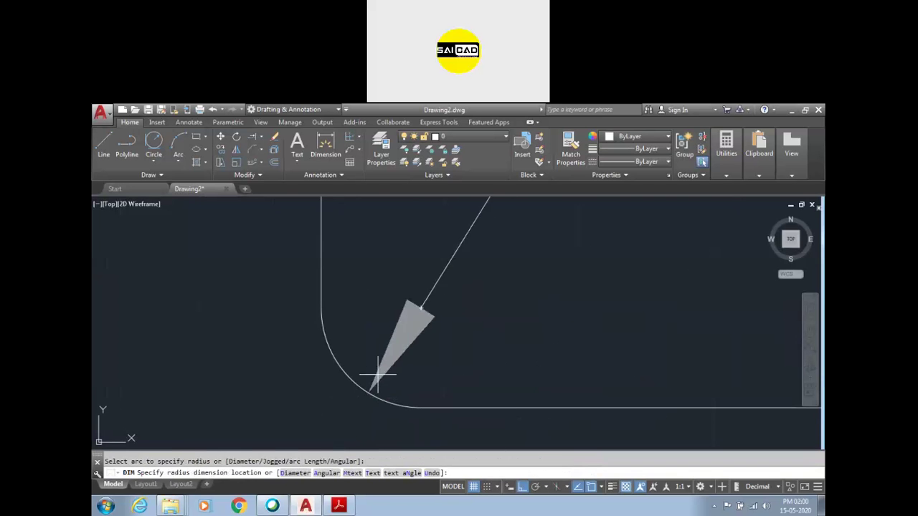
{"action": "scroll", "coordinate": [369, 387], "scroll_direction": "down", "scroll_amount": 5}
{"action": "left_click", "coordinate": [315, 409]}
{"action": "scroll", "coordinate": [266, 378], "scroll_direction": "down", "scroll_amount": 3}
{"action": "key", "text": "Escape"}
{"action": "scroll", "coordinate": [346, 388], "scroll_direction": "up", "scroll_amount": 2}
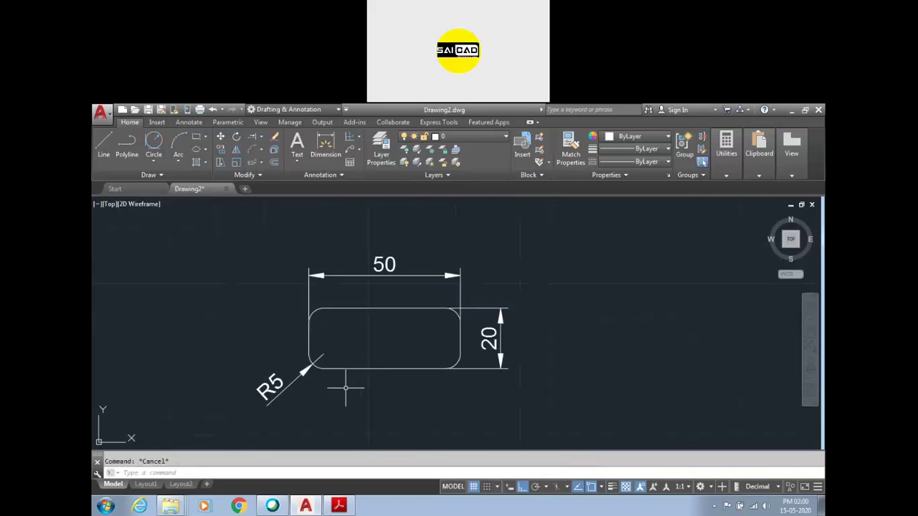
Offset the rounded rectangle outward by a distance of 5
{"action": "scroll", "coordinate": [374, 351], "scroll_direction": "up", "scroll_amount": 4}
{"action": "scroll", "coordinate": [403, 357], "scroll_direction": "down", "scroll_amount": 2}
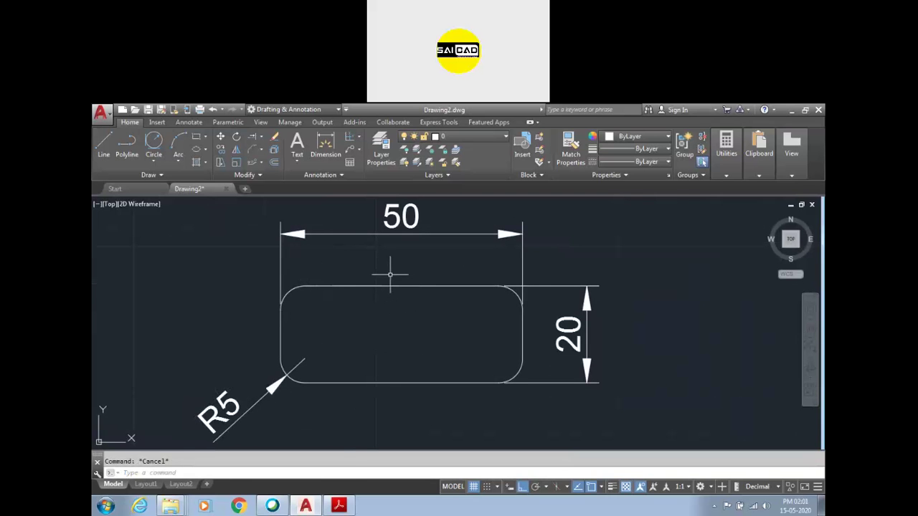
{"action": "key", "text": "Return"}
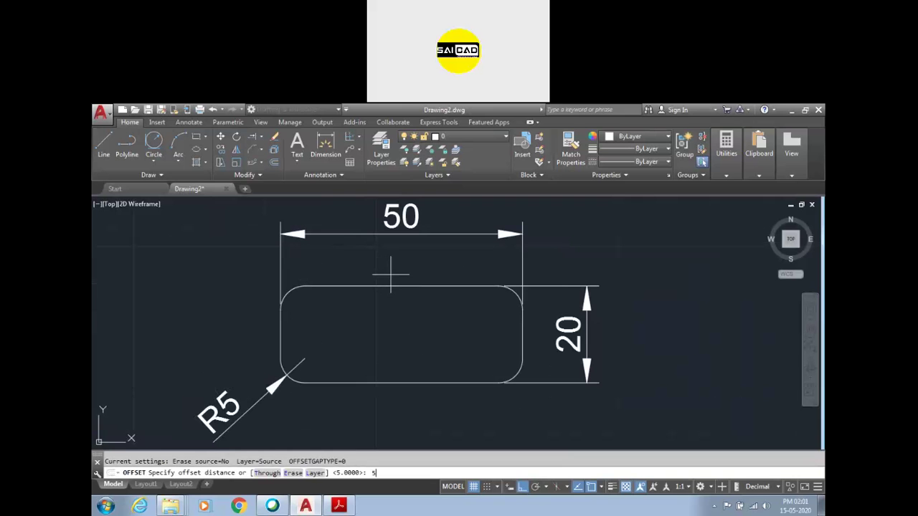
{"action": "key", "text": "Return"}
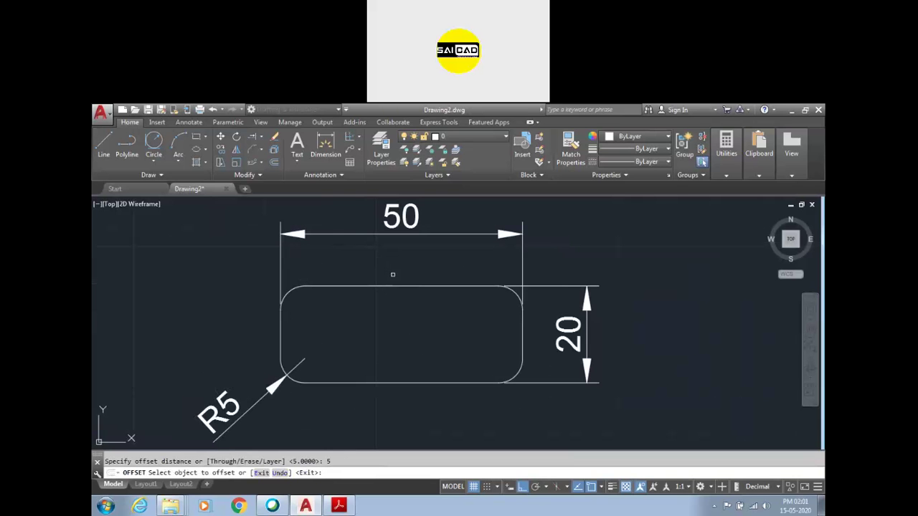
{"action": "left_click", "coordinate": [410, 287]}
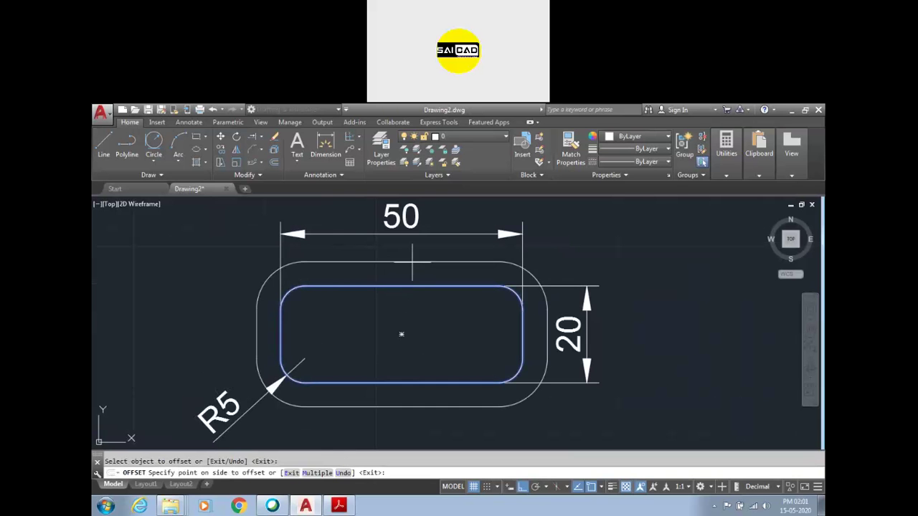
{"action": "left_click", "coordinate": [414, 254]}
{"action": "key", "text": "Escape"}
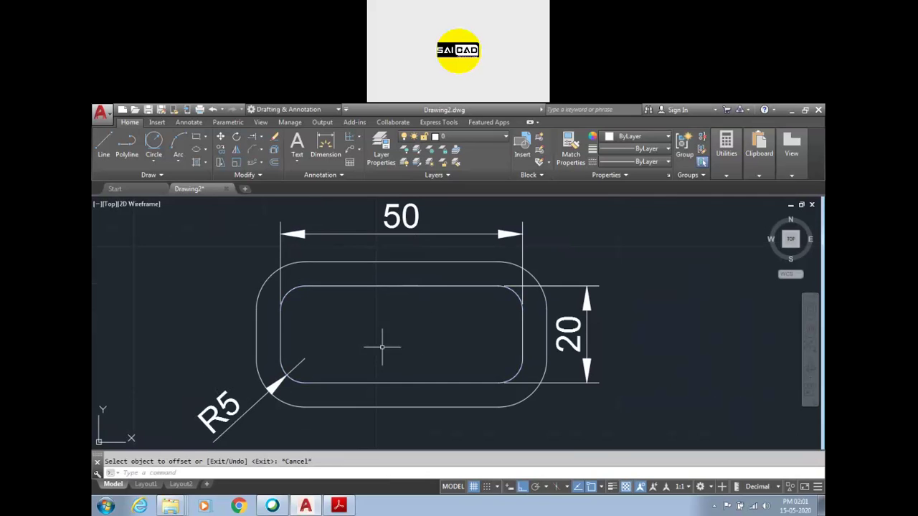
Add a radius dimension to the outer rounded rectangle's upper-left corner arc, placed outside the corner
{"action": "left_click", "coordinate": [325, 146]}
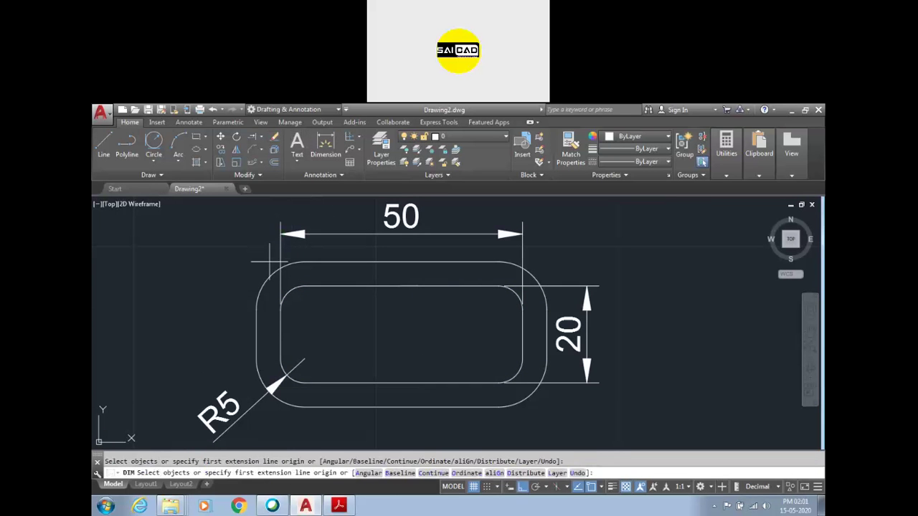
{"action": "scroll", "coordinate": [289, 264], "scroll_direction": "up", "scroll_amount": 3}
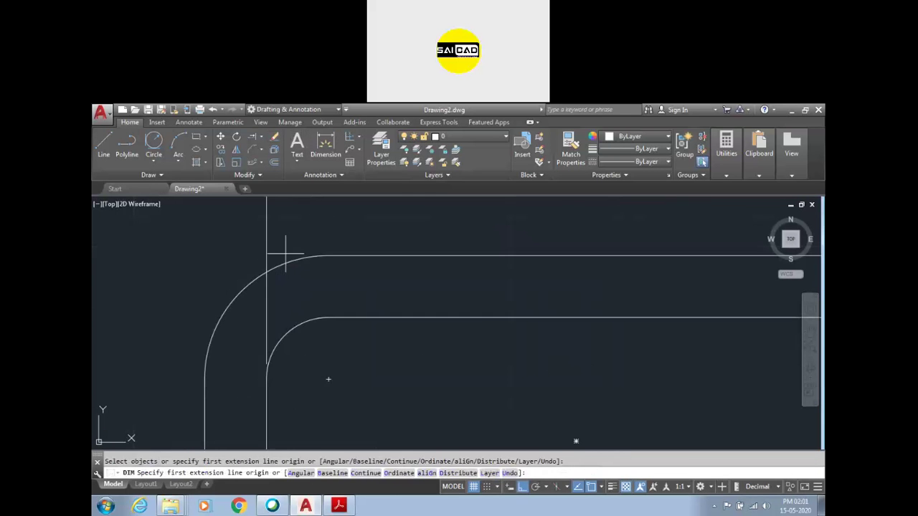
{"action": "left_click", "coordinate": [289, 264]}
{"action": "scroll", "coordinate": [324, 335], "scroll_direction": "down", "scroll_amount": 5}
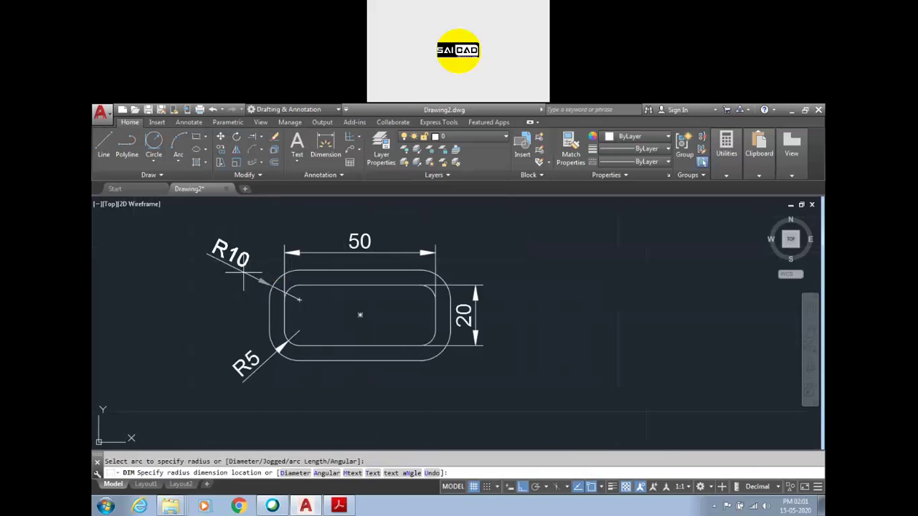
{"action": "left_click", "coordinate": [208, 252]}
Dimension the outer rounded rectangle's height between its top and bottom edges, placed right of the inner height dimension
{"action": "scroll", "coordinate": [345, 269], "scroll_direction": "up", "scroll_amount": 3}
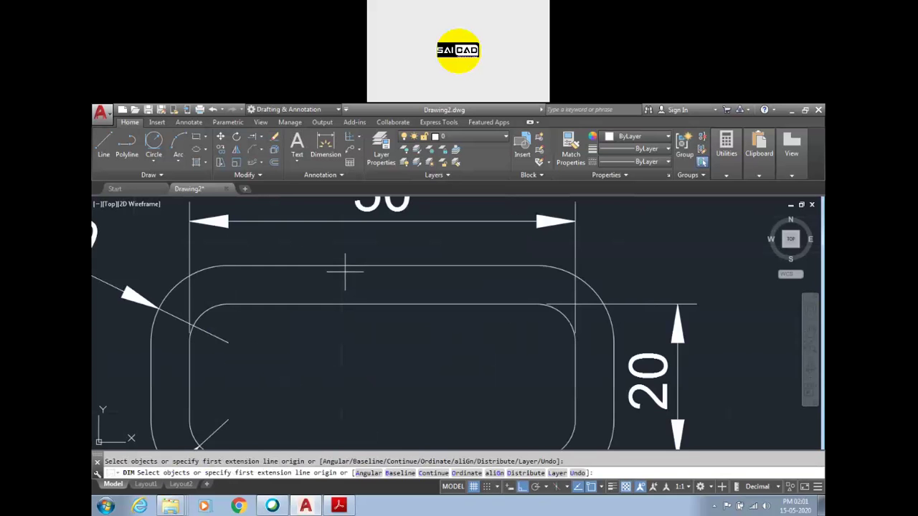
{"action": "left_click", "coordinate": [349, 264]}
{"action": "scroll", "coordinate": [349, 265], "scroll_direction": "down", "scroll_amount": 3}
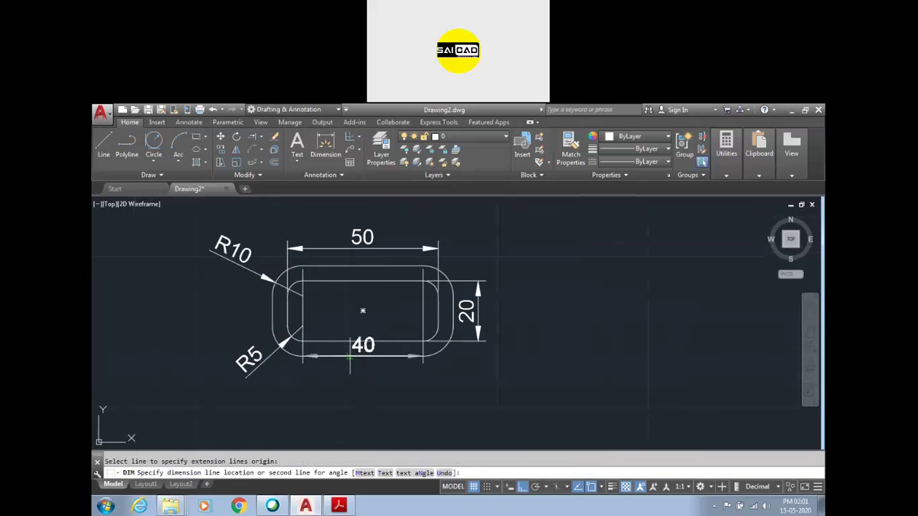
{"action": "left_click", "coordinate": [334, 356]}
{"action": "left_click", "coordinate": [523, 330]}
{"action": "scroll", "coordinate": [419, 269], "scroll_direction": "up", "scroll_amount": 3}
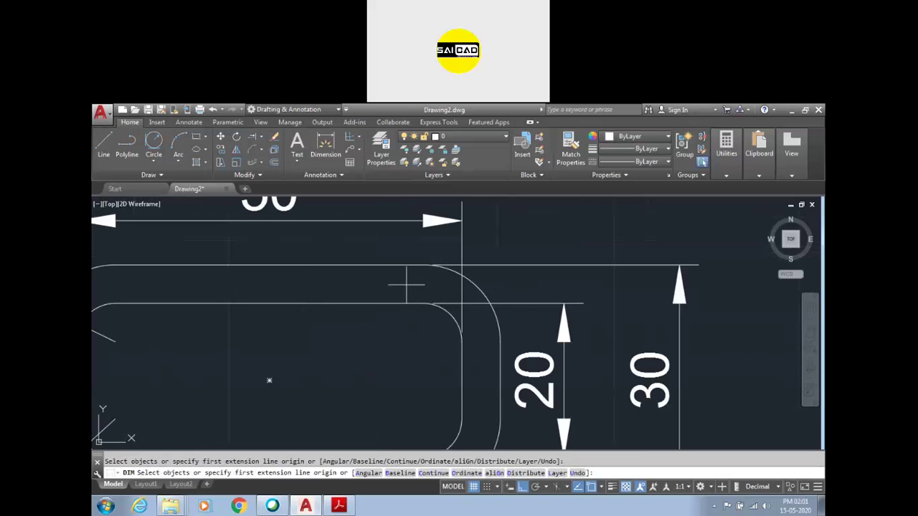
{"action": "key", "text": "Return"}
{"action": "scroll", "coordinate": [403, 297], "scroll_direction": "down", "scroll_amount": 3}
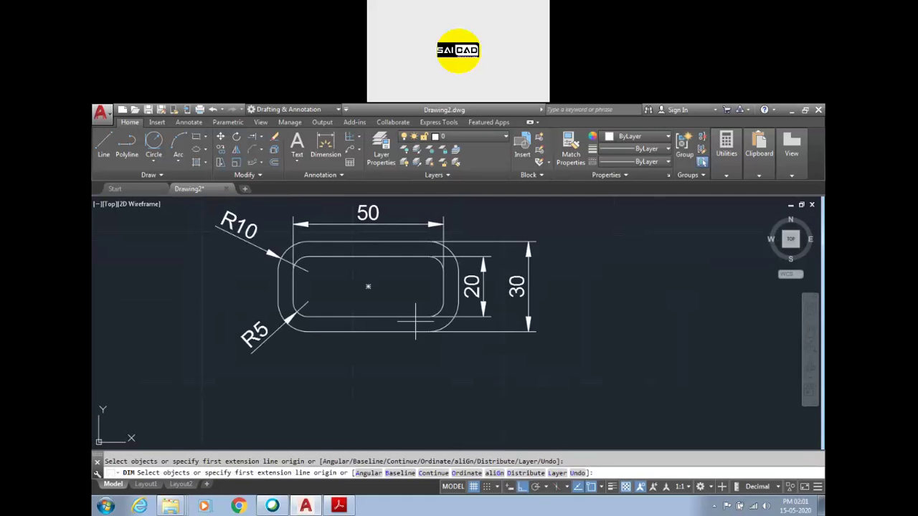
{"action": "scroll", "coordinate": [436, 337], "scroll_direction": "up", "scroll_amount": 2}
{"action": "scroll", "coordinate": [414, 337], "scroll_direction": "down", "scroll_amount": 2}
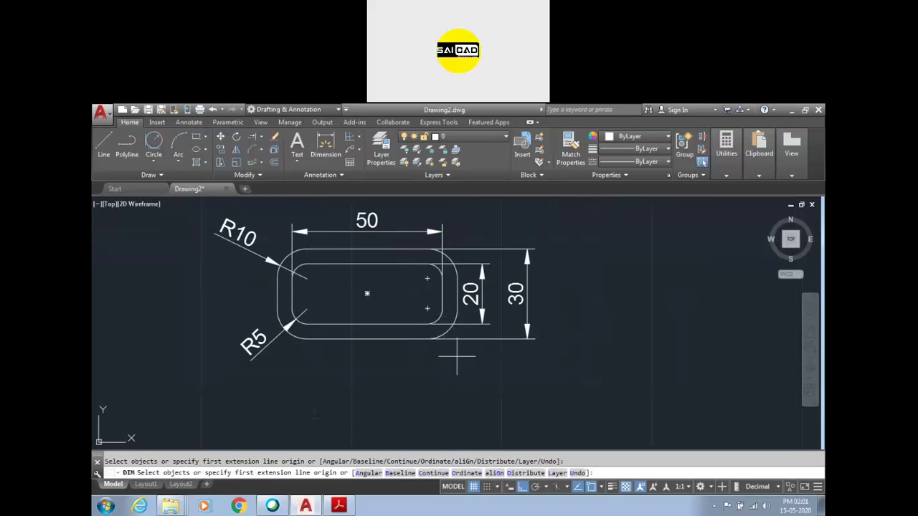
Draw a plain rectangle beside the dimensioned rounded rectangles, level with their top edge
{"action": "scroll", "coordinate": [337, 297], "scroll_direction": "down", "scroll_amount": 4}
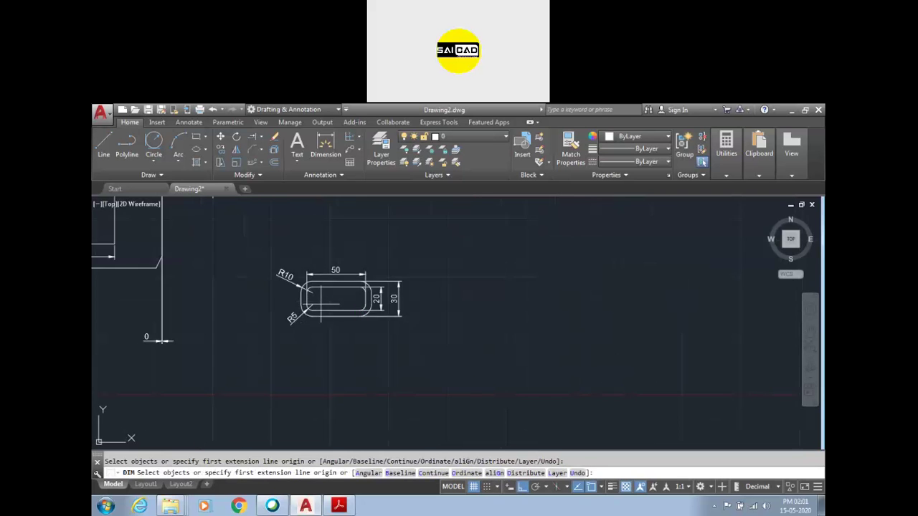
{"action": "scroll", "coordinate": [336, 298], "scroll_direction": "up", "scroll_amount": 2}
{"action": "key", "text": "Escape"}
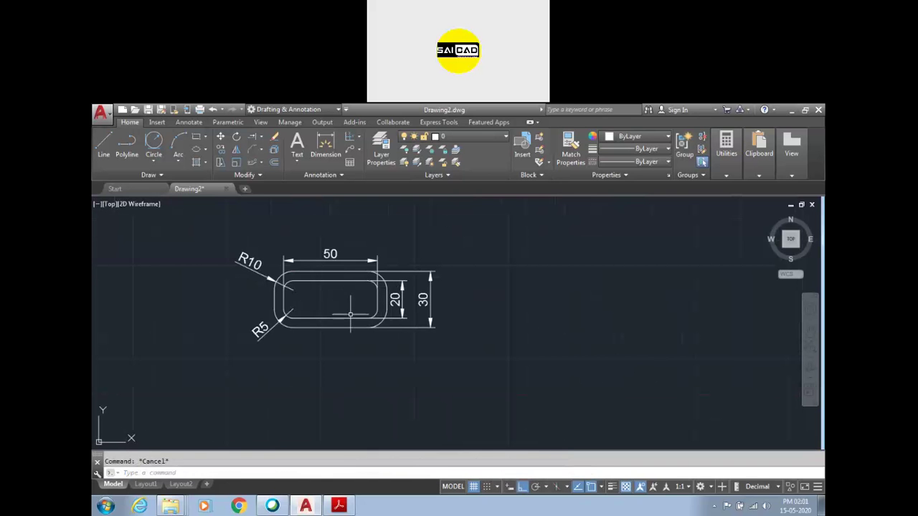
{"action": "type", "text": "rec"}
{"action": "key", "text": "Return"}
{"action": "left_click", "coordinate": [469, 272]}
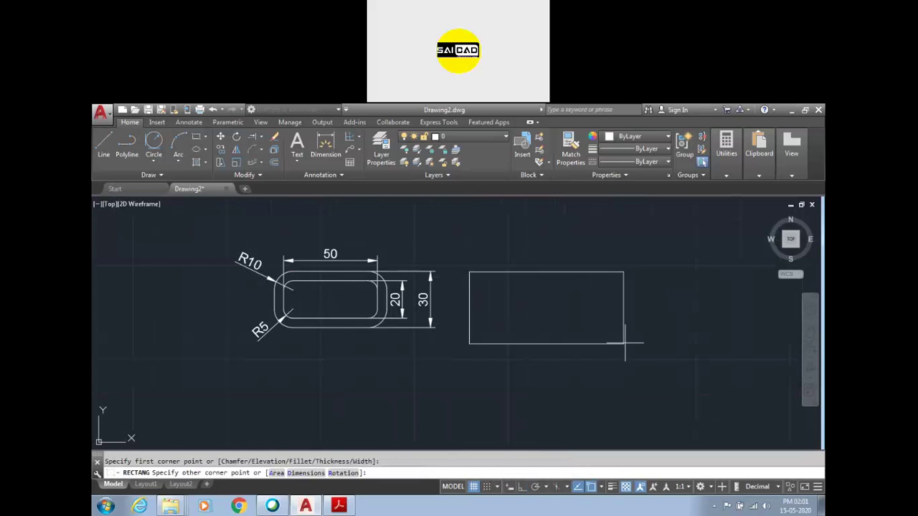
{"action": "left_click", "coordinate": [611, 331]}
Explode the new plain rectangle into separate lines
{"action": "left_click", "coordinate": [650, 303]}
{"action": "left_click", "coordinate": [567, 352]}
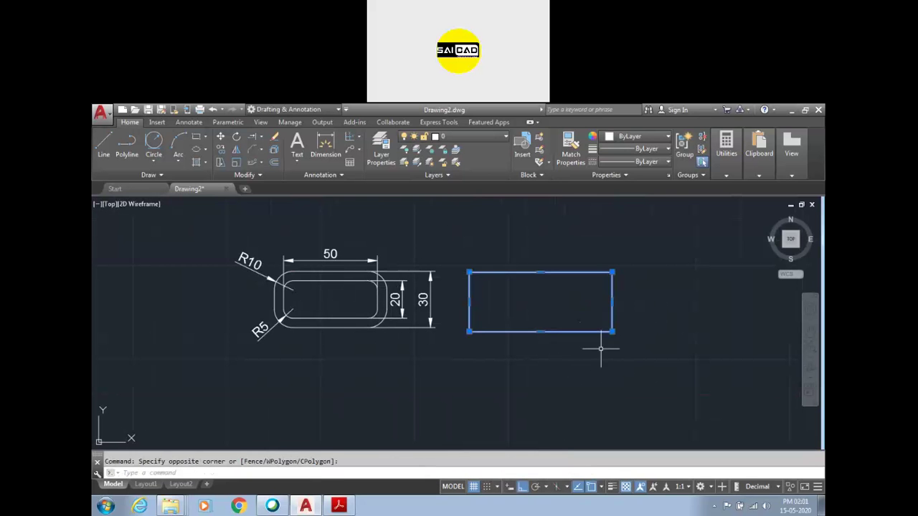
{"action": "key", "text": "Return"}
Examine the exploded rectangle by selecting its sides individually and clearing each selection
{"action": "left_click", "coordinate": [635, 303]}
{"action": "left_click", "coordinate": [601, 314]}
{"action": "left_click", "coordinate": [602, 313]}
{"action": "left_click", "coordinate": [580, 346]}
{"action": "key", "text": "Escape"}
{"action": "left_click", "coordinate": [564, 258]}
{"action": "left_click", "coordinate": [553, 282]}
{"action": "left_click", "coordinate": [531, 282]}
{"action": "left_click", "coordinate": [455, 303]}
{"action": "key", "text": "Escape"}
{"action": "left_click", "coordinate": [570, 307]}
{"action": "left_click", "coordinate": [541, 351]}
{"action": "left_click", "coordinate": [642, 295]}
{"action": "left_click", "coordinate": [593, 306]}
{"action": "key", "text": "Escape"}
Offset the exploded rectangle's bottom, right, top and left lines outward by a distance of 5
{"action": "type", "text": "o"}
{"action": "key", "text": "Return"}
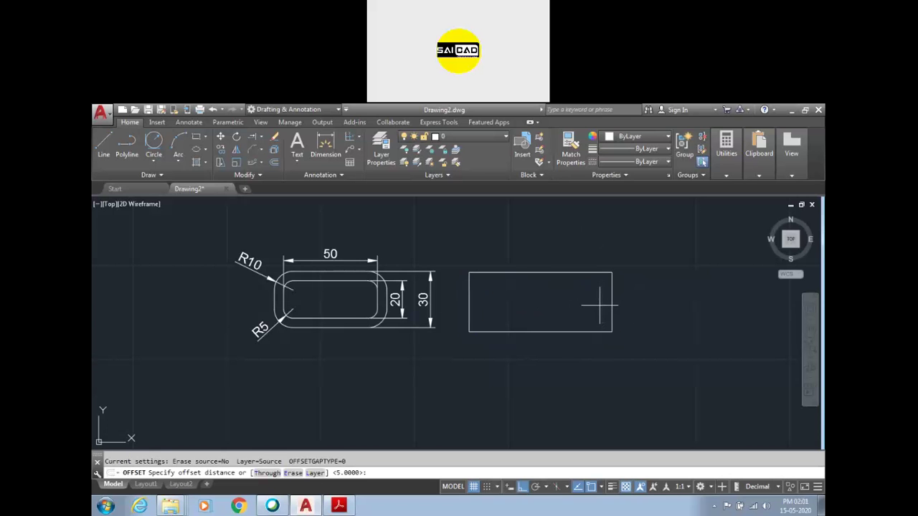
{"action": "key", "text": "Return"}
{"action": "left_click", "coordinate": [560, 330]}
{"action": "left_click", "coordinate": [609, 316]}
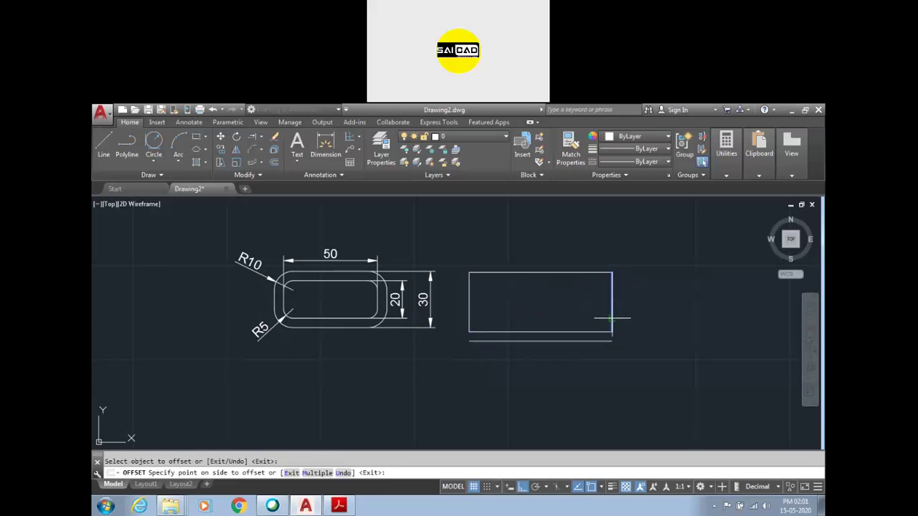
{"action": "left_click", "coordinate": [612, 305]}
{"action": "left_click", "coordinate": [598, 271]}
{"action": "left_click", "coordinate": [598, 260]}
{"action": "left_click", "coordinate": [469, 288]}
{"action": "left_click", "coordinate": [462, 290]}
Offset the exploded rectangle's bottom, left, top and right lines inward by a distance of 5
{"action": "left_click", "coordinate": [494, 329]}
{"action": "left_click", "coordinate": [479, 331]}
{"action": "left_click", "coordinate": [469, 310]}
{"action": "left_click", "coordinate": [491, 304]}
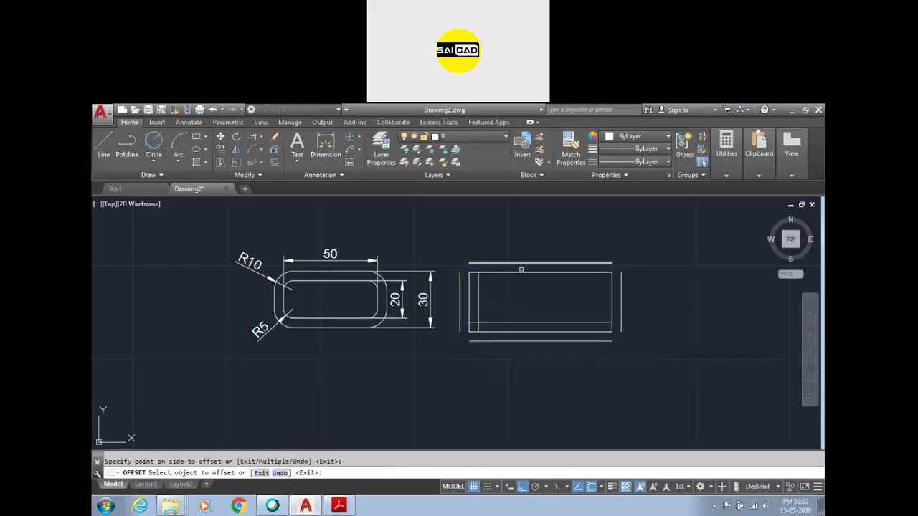
{"action": "left_click", "coordinate": [517, 274]}
{"action": "left_click", "coordinate": [517, 289]}
{"action": "left_click", "coordinate": [610, 295]}
{"action": "left_click", "coordinate": [514, 309]}
{"action": "key", "text": "Escape"}
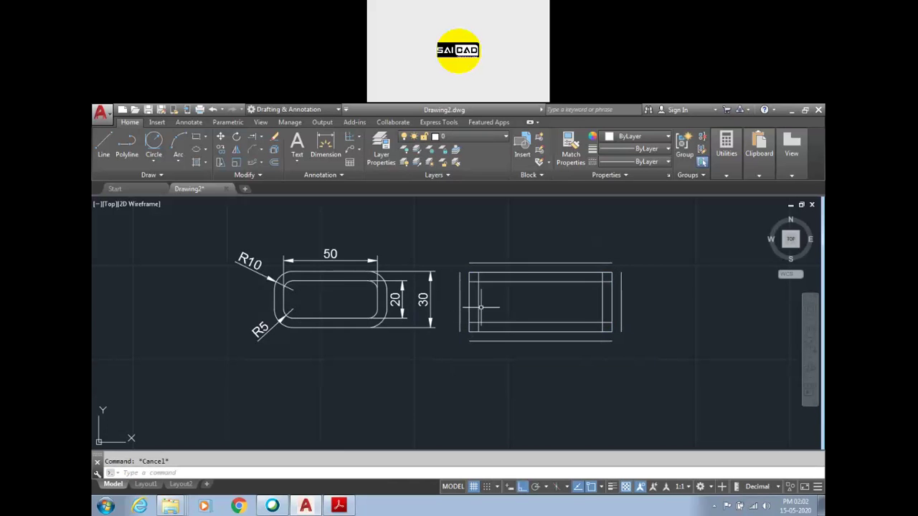
Remove the separate offset lines around the plain rectangle and try to join it into a single polyline
{"action": "type", "text": "x"}
{"action": "key", "text": "Return"}
{"action": "left_click", "coordinate": [658, 258]}
{"action": "left_click", "coordinate": [474, 354]}
{"action": "type", "text": "j"}
{"action": "key", "text": "Return"}
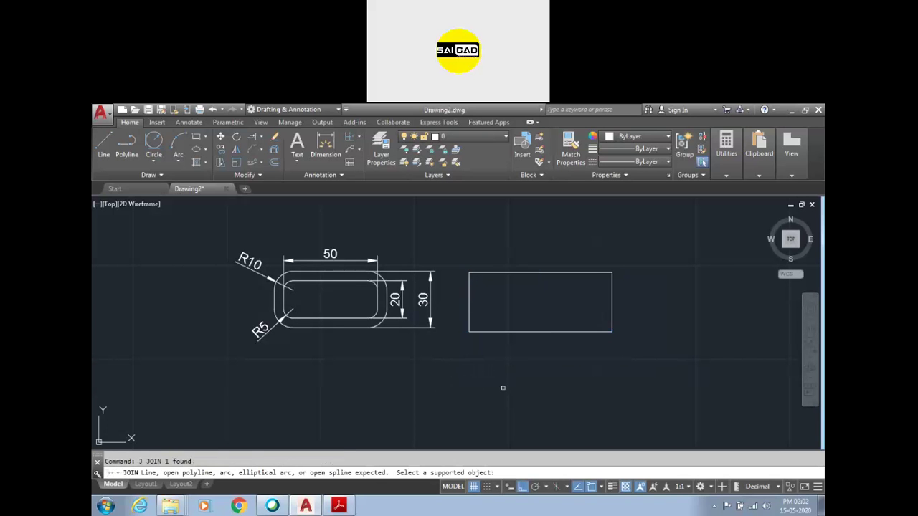
{"action": "left_click", "coordinate": [512, 331]}
{"action": "key", "text": "Escape"}
Offset the whole plain rectangle outward by a distance of 5
{"action": "left_click", "coordinate": [521, 321]}
{"action": "left_click", "coordinate": [506, 345]}
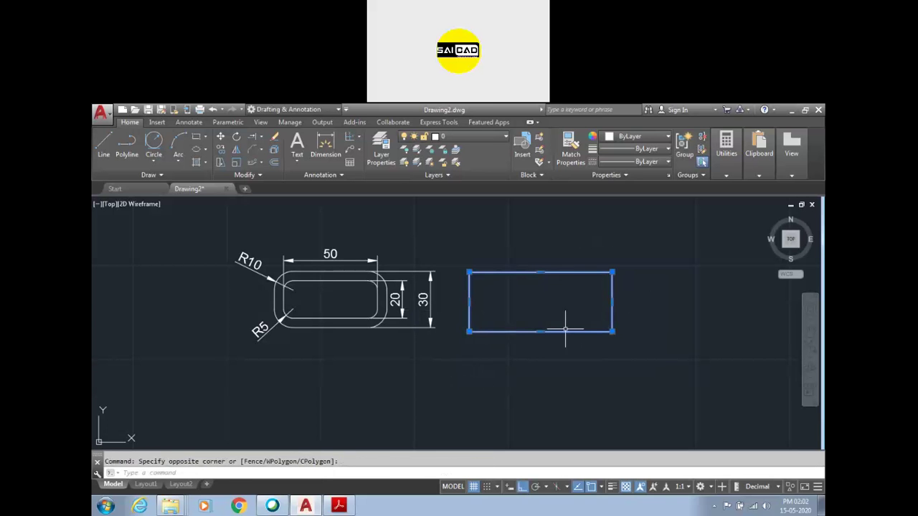
{"action": "type", "text": "o"}
{"action": "key", "text": "Return"}
{"action": "key", "text": "Return"}
{"action": "left_click", "coordinate": [505, 332]}
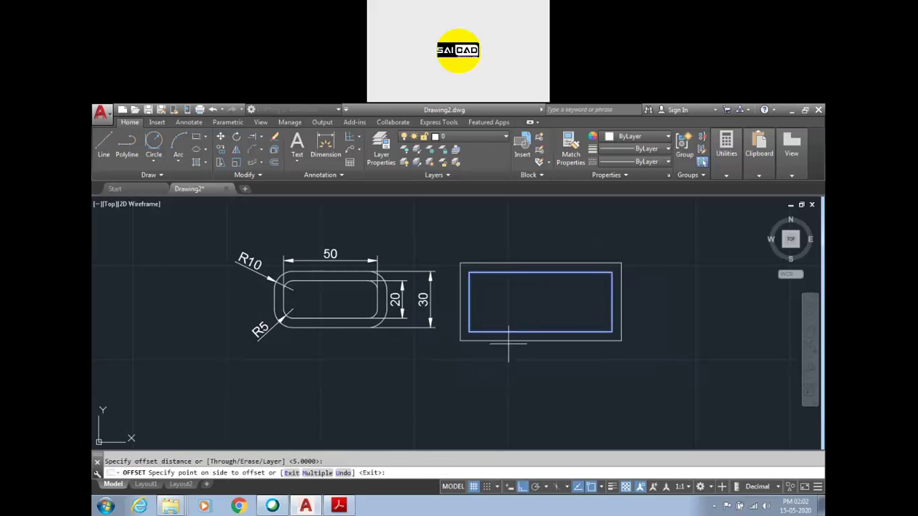
{"action": "left_click", "coordinate": [508, 345]}
{"action": "key", "text": "Escape"}
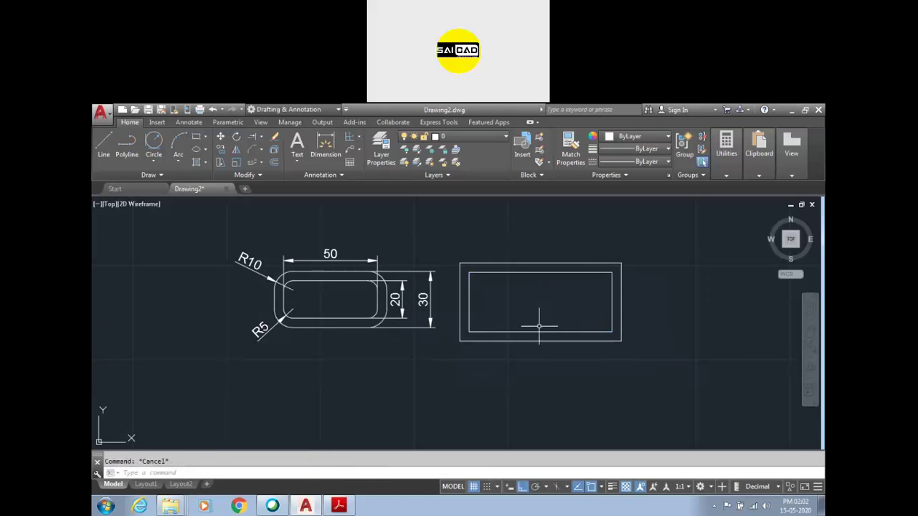
Explode the outer offset rectangle into separate lines
{"action": "left_click", "coordinate": [528, 344]}
{"action": "left_click", "coordinate": [498, 342]}
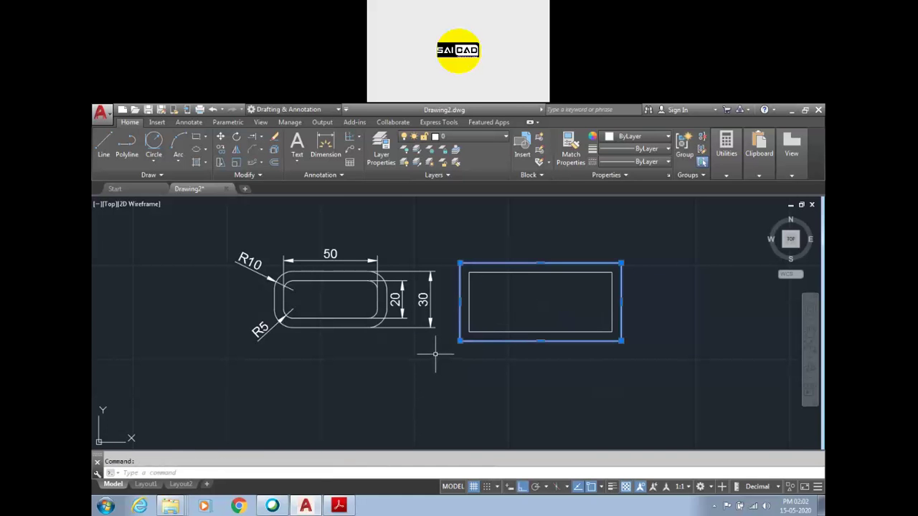
{"action": "key", "text": "Escape"}
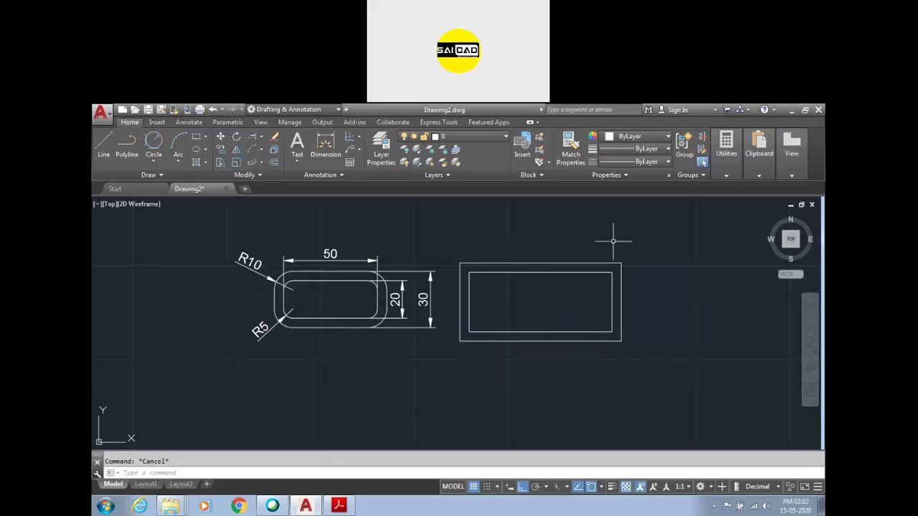
{"action": "left_click", "coordinate": [656, 264]}
{"action": "scroll", "coordinate": [473, 330], "scroll_direction": "down", "scroll_amount": 2}
{"action": "scroll", "coordinate": [469, 332], "scroll_direction": "up", "scroll_amount": 1}
{"action": "scroll", "coordinate": [382, 322], "scroll_direction": "down", "scroll_amount": 1}
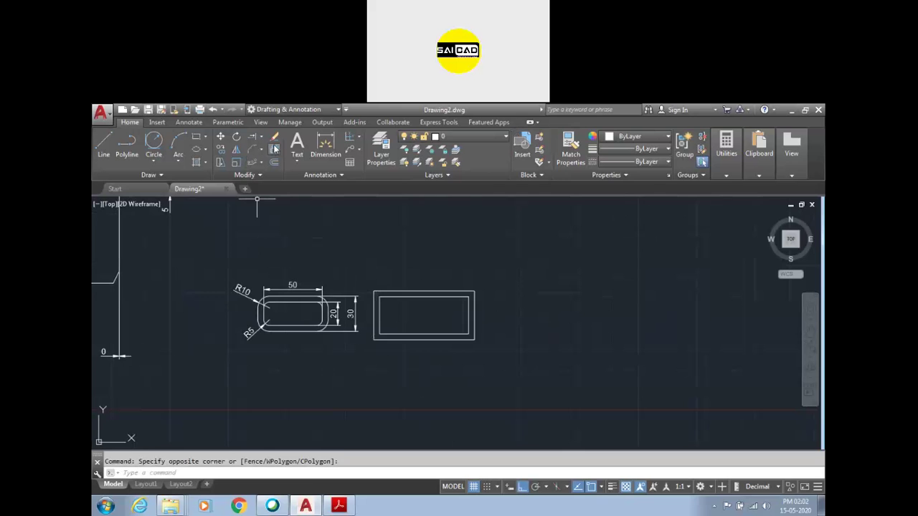
{"action": "scroll", "coordinate": [476, 311], "scroll_direction": "up", "scroll_amount": 4}
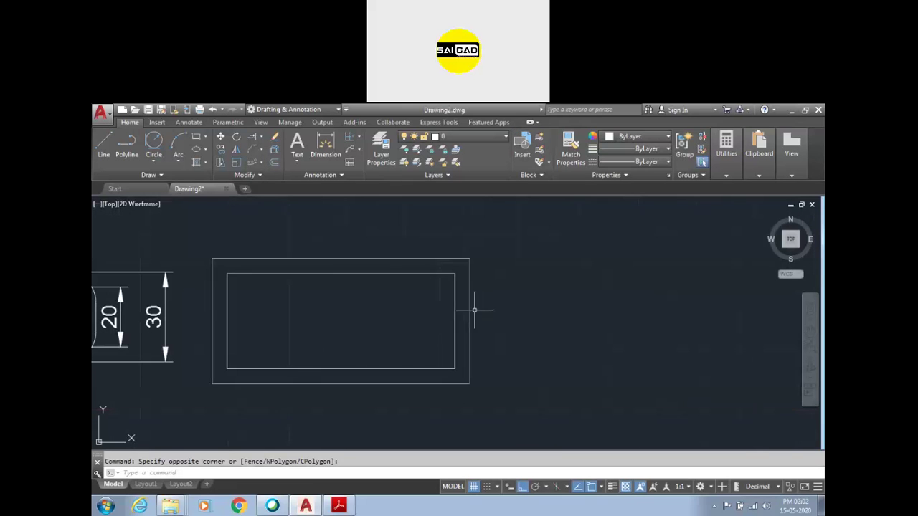
{"action": "left_click", "coordinate": [439, 252]}
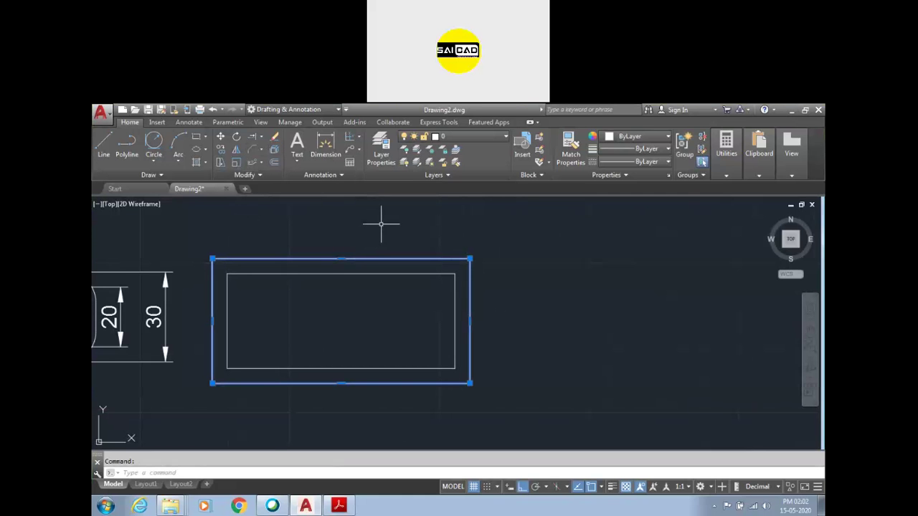
{"action": "key", "text": "Return"}
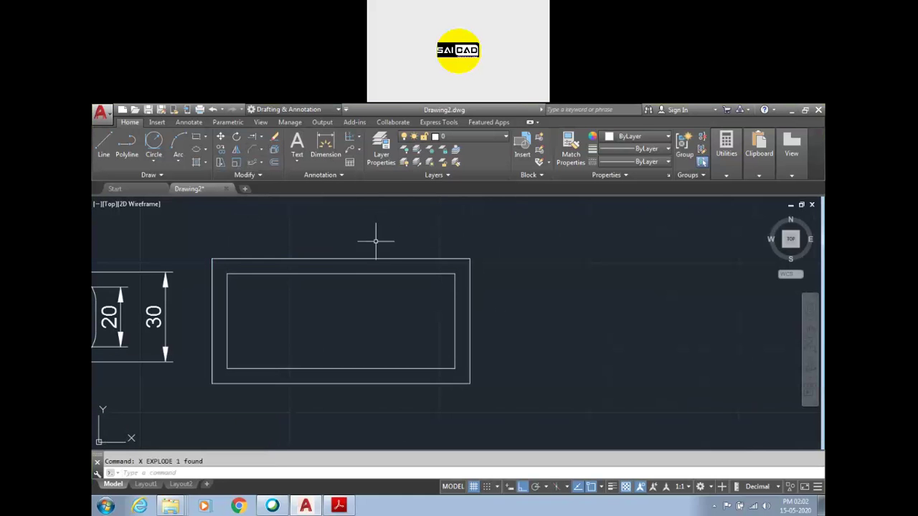
Join the outer rectangle's four separate sides into one polyline
{"action": "left_click", "coordinate": [370, 258]}
{"action": "left_click", "coordinate": [470, 283]}
{"action": "left_click", "coordinate": [422, 384]}
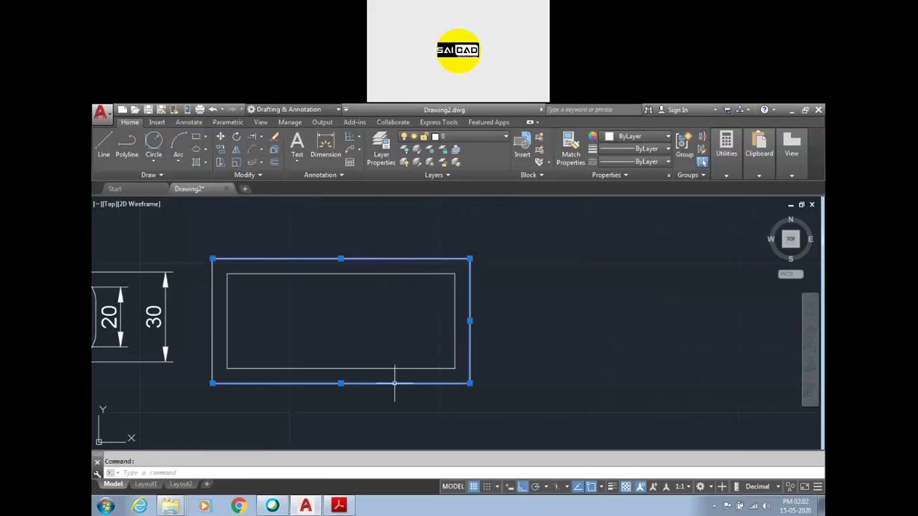
{"action": "left_click", "coordinate": [214, 324]}
{"action": "left_click", "coordinate": [205, 355]}
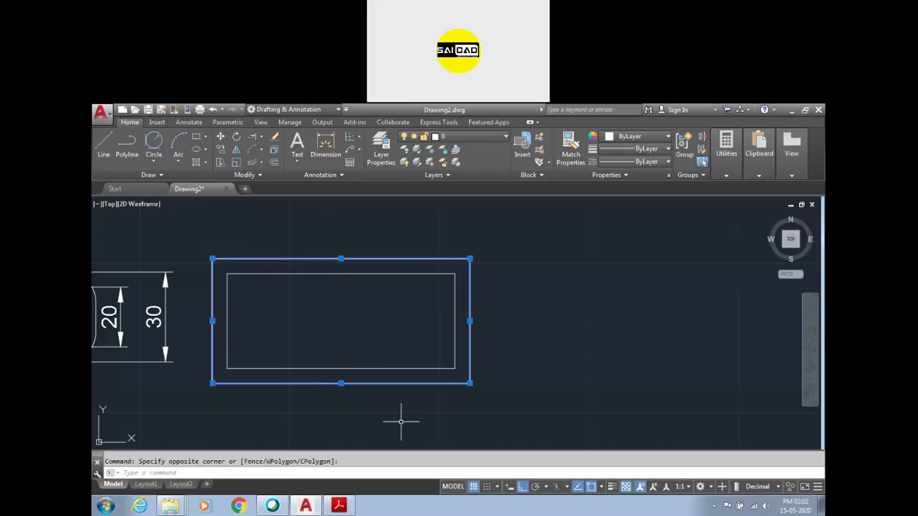
{"action": "key", "text": "Return"}
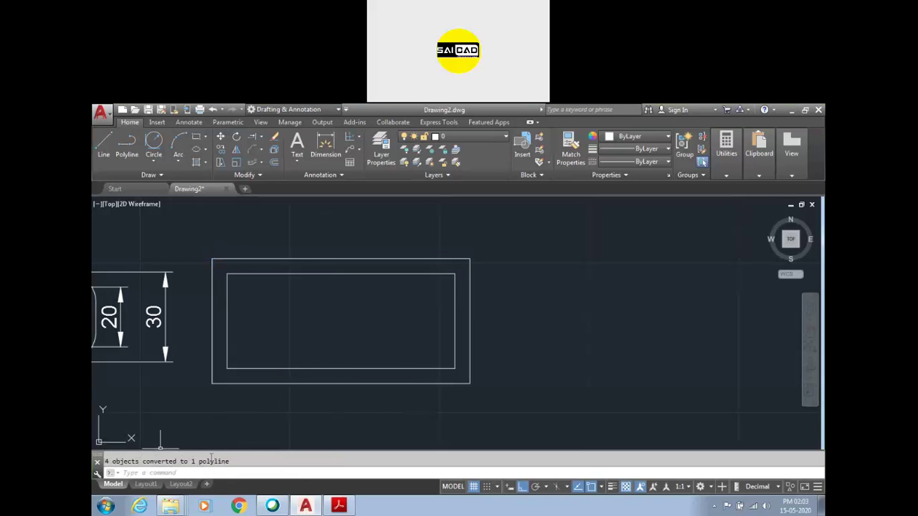
Delete the joined outer rectangle and undo the deletion
{"action": "left_click", "coordinate": [266, 384]}
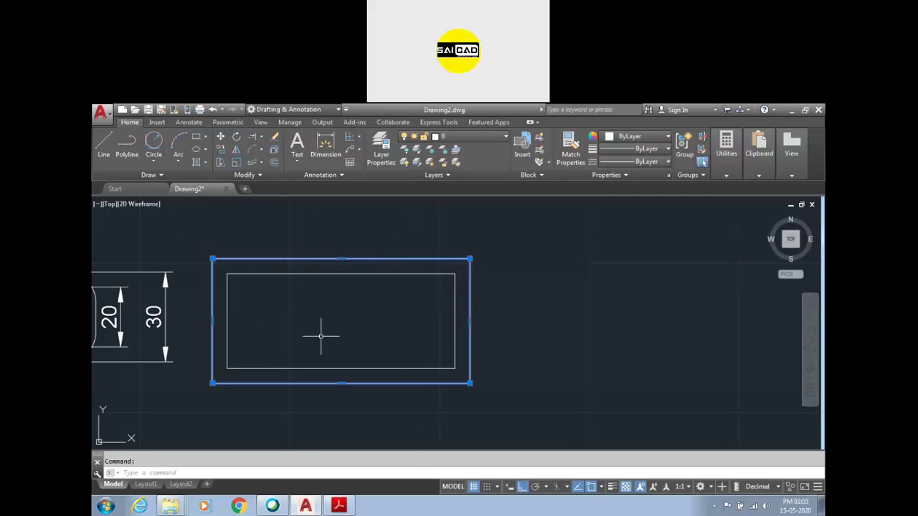
{"action": "key", "text": "Delete"}
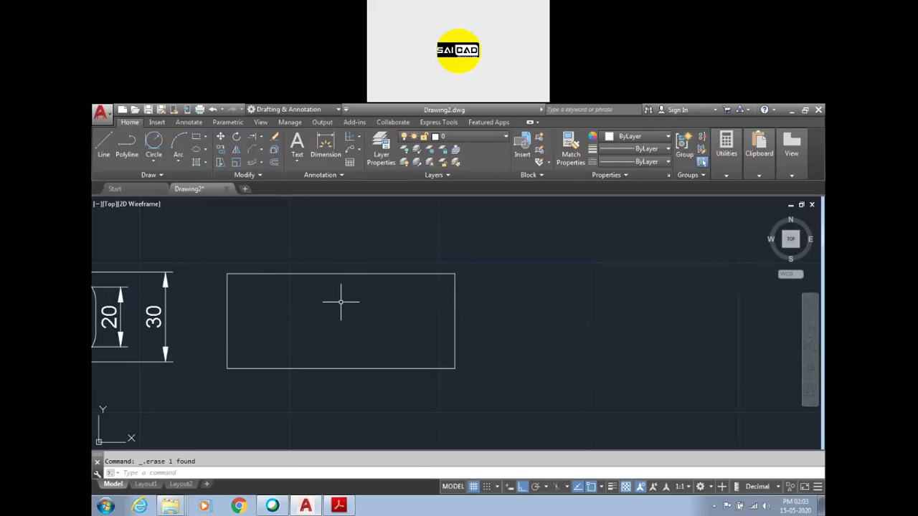
{"action": "key", "text": "ctrl+z"}
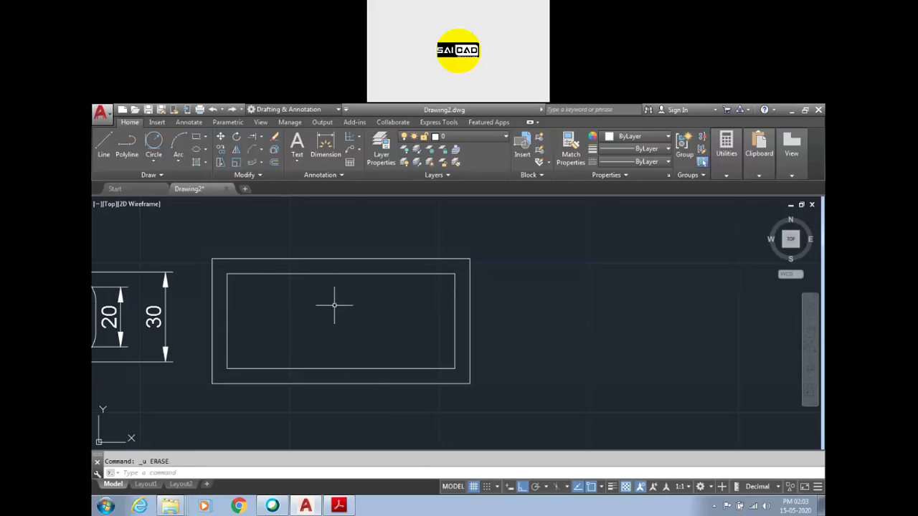
Remove the outer rectangle with the Erase command, keeping the inner one
{"action": "left_click", "coordinate": [298, 262]}
{"action": "left_click", "coordinate": [238, 240]}
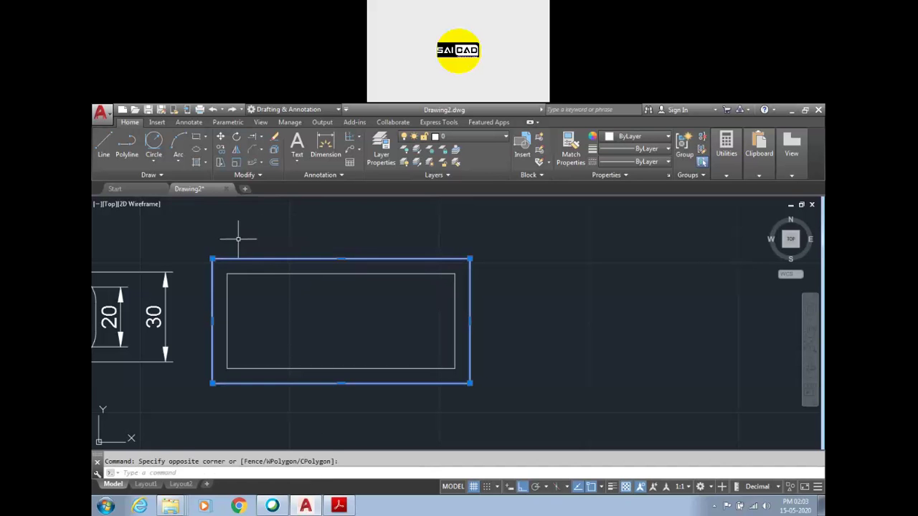
{"action": "left_click", "coordinate": [273, 138]}
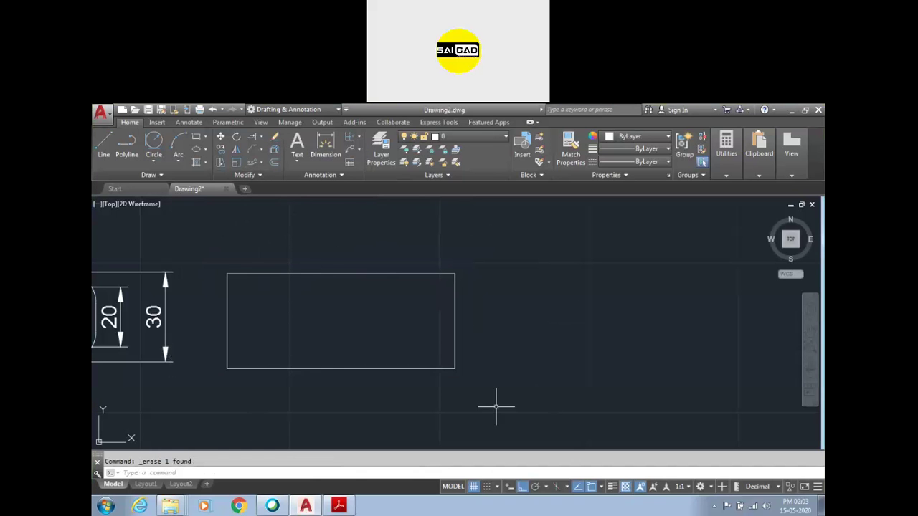
{"action": "left_click", "coordinate": [273, 137]}
{"action": "left_click", "coordinate": [288, 274]}
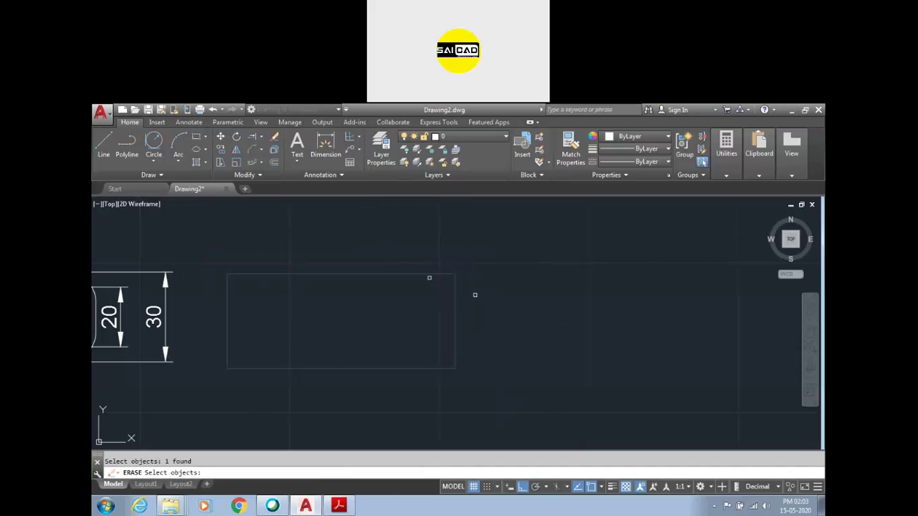
{"action": "key", "text": "Escape"}
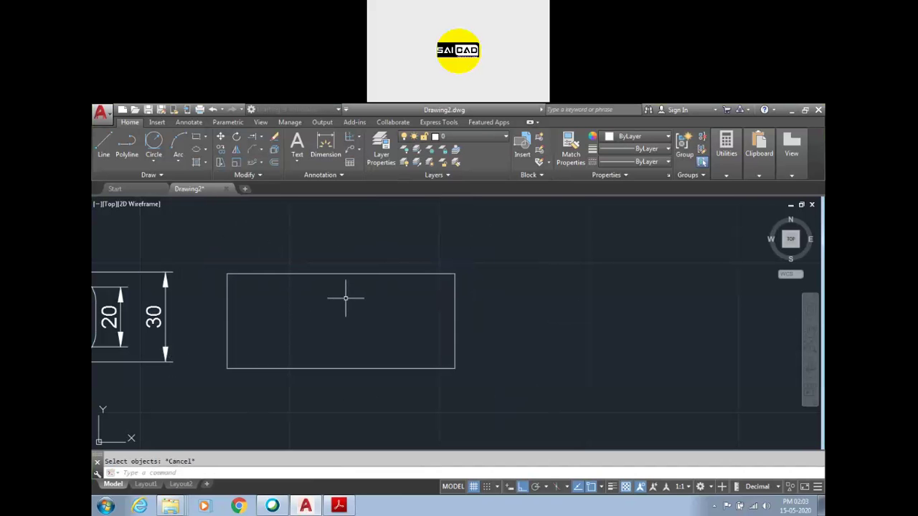
Delete all the objects in the drawing, including the plate, the dimensioned rounded rectangles and the plain rectangle
{"action": "scroll", "coordinate": [346, 297], "scroll_direction": "down", "scroll_amount": 6}
{"action": "scroll", "coordinate": [423, 294], "scroll_direction": "down", "scroll_amount": 2}
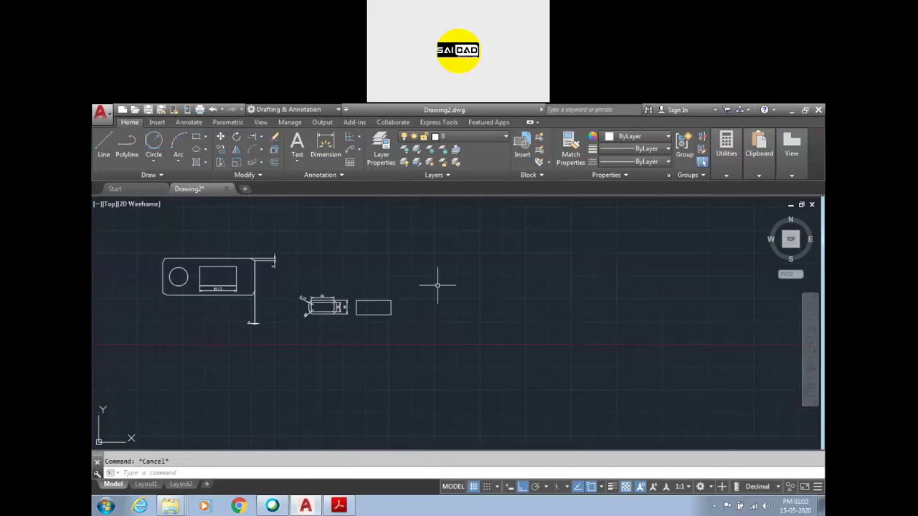
{"action": "left_click", "coordinate": [467, 253]}
{"action": "left_click", "coordinate": [129, 355]}
{"action": "left_click", "coordinate": [730, 175]}
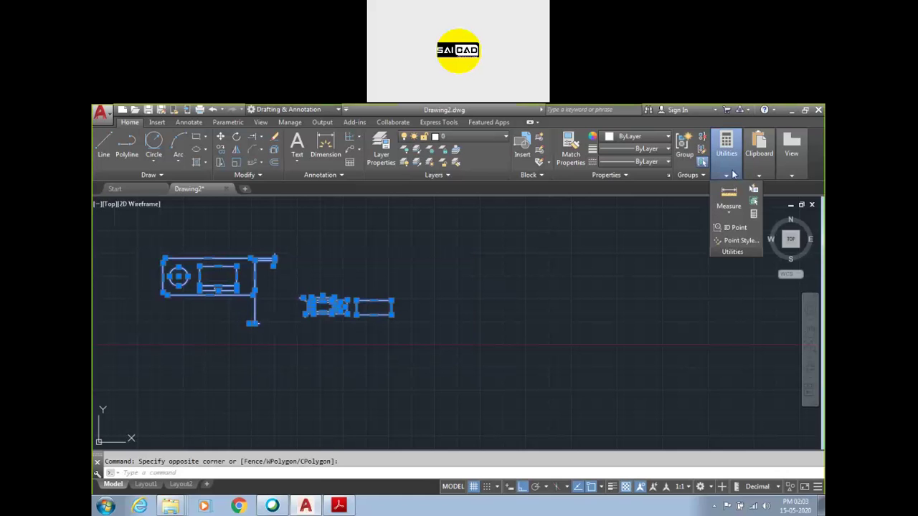
{"action": "key", "text": "Delete"}
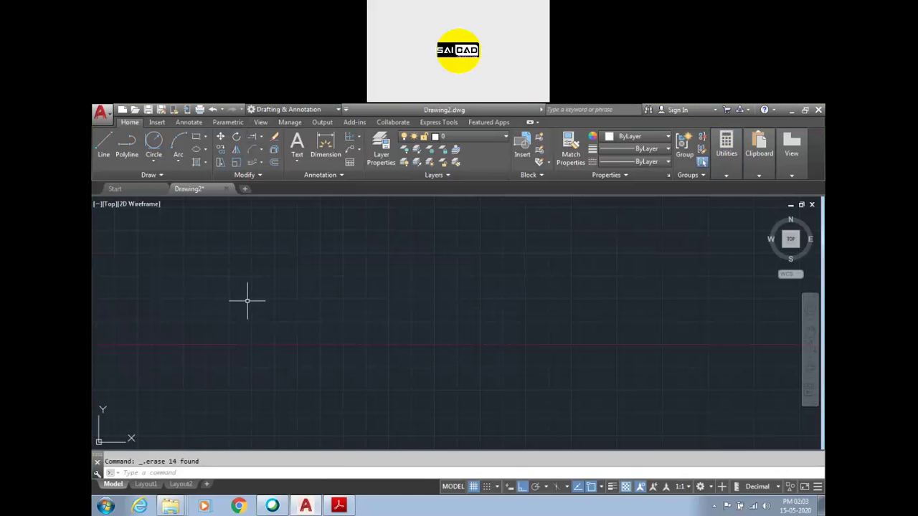
Draw an upright rectangle, taller than it is wide, in the empty drawing area
{"action": "key", "text": "Return"}
{"action": "left_click", "coordinate": [256, 244]}
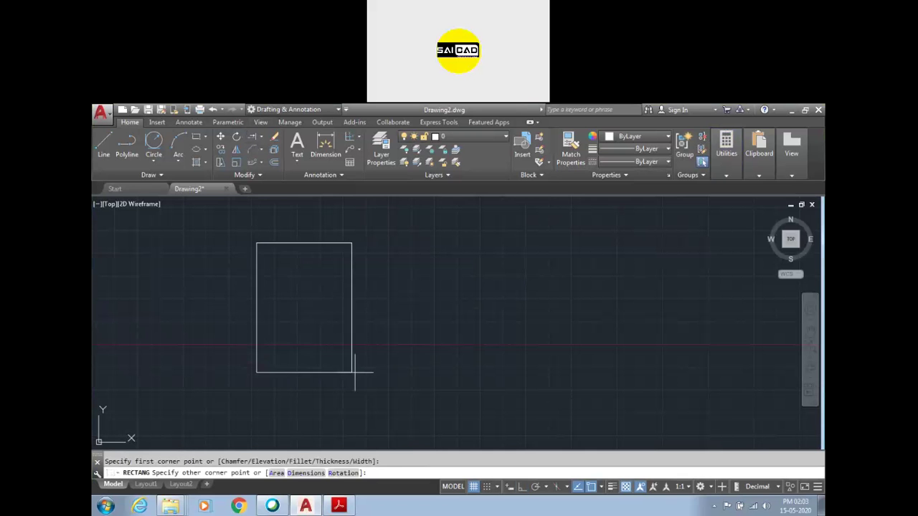
{"action": "key", "text": "Escape"}
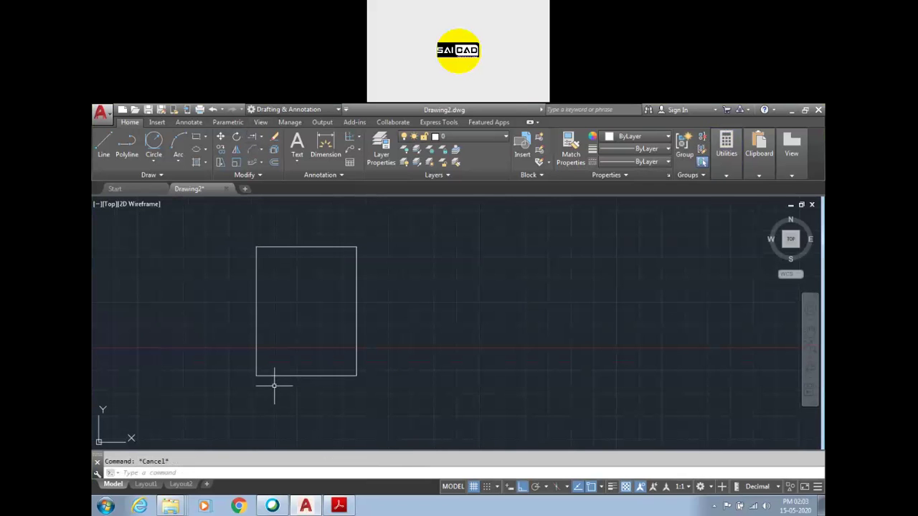
Draw a line zigzagging side to side up the rectangle, starting horizontally just above its bottom edge, with Ortho off for the slanted segments
{"action": "type", "text": "l"}
{"action": "key", "text": "Return"}
{"action": "scroll", "coordinate": [248, 380], "scroll_direction": "up", "scroll_amount": 2}
{"action": "left_click", "coordinate": [233, 354]}
{"action": "left_click", "coordinate": [453, 354]}
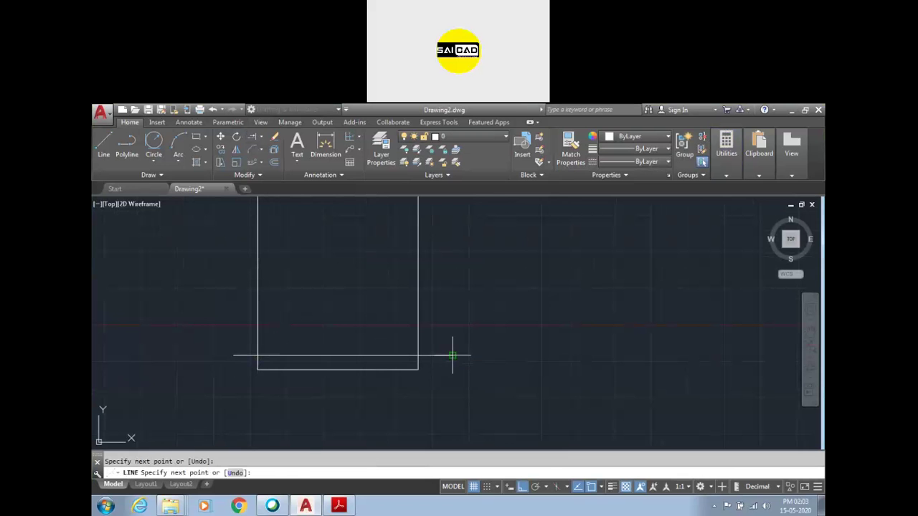
{"action": "key", "text": "F8"}
{"action": "left_click", "coordinate": [227, 322]}
{"action": "left_click", "coordinate": [441, 291]}
{"action": "left_click", "coordinate": [225, 250]}
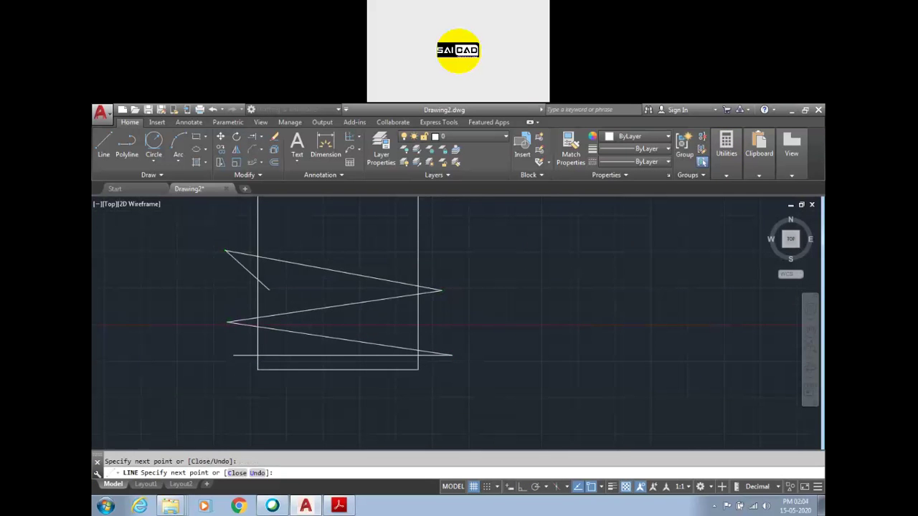
{"action": "scroll", "coordinate": [269, 290], "scroll_direction": "down", "scroll_amount": 3}
{"action": "left_click", "coordinate": [342, 259]}
{"action": "left_click", "coordinate": [249, 247]}
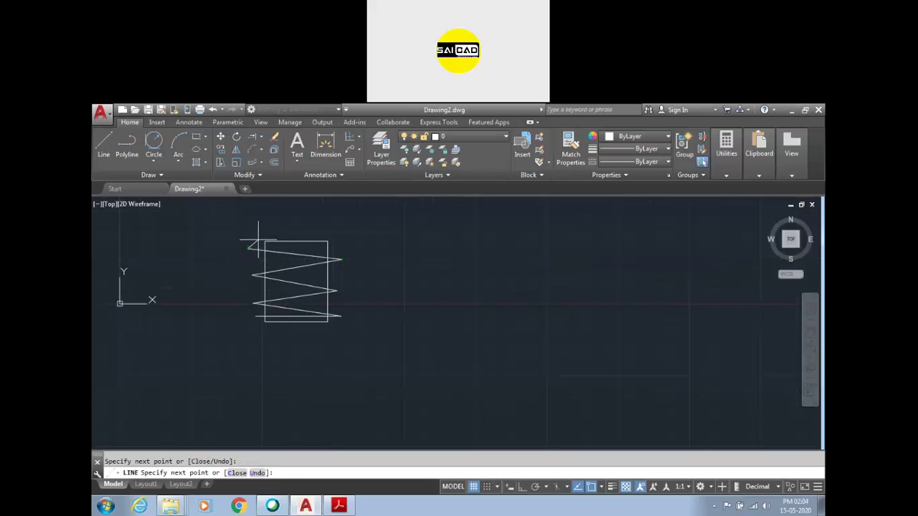
Continue the line in a zigzag above and below the rectangle, finishing with a vertical segment near its right edge
{"action": "left_click", "coordinate": [270, 222]}
{"action": "left_click", "coordinate": [276, 353]}
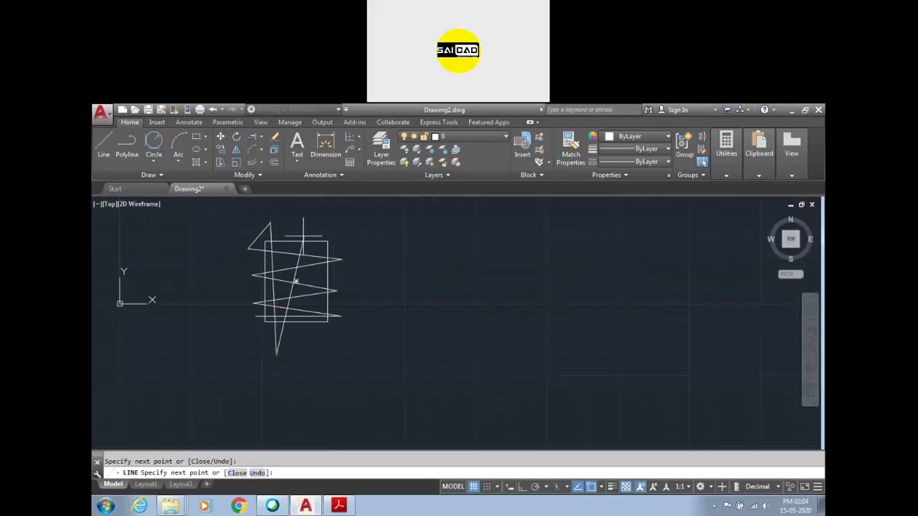
{"action": "left_click", "coordinate": [292, 220]}
{"action": "left_click", "coordinate": [307, 348]}
{"action": "left_click", "coordinate": [319, 221]}
{"action": "left_click", "coordinate": [319, 356]}
{"action": "key", "text": "Escape"}
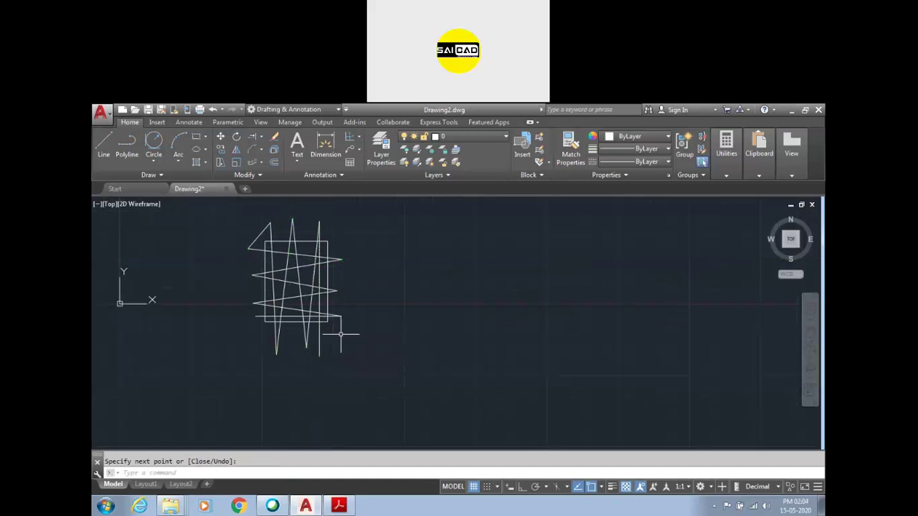
{"action": "scroll", "coordinate": [281, 311], "scroll_direction": "up", "scroll_amount": 3}
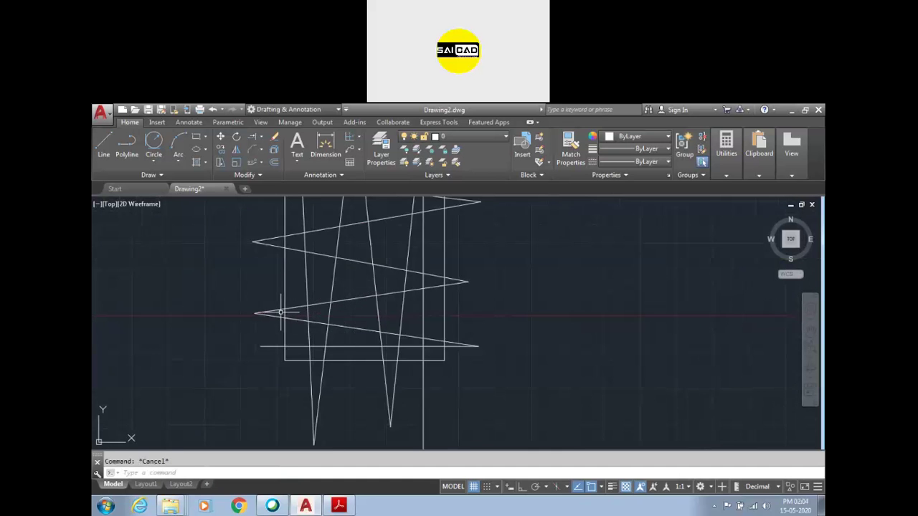
{"action": "scroll", "coordinate": [285, 290], "scroll_direction": "down", "scroll_amount": 4}
{"action": "scroll", "coordinate": [331, 223], "scroll_direction": "up", "scroll_amount": 2}
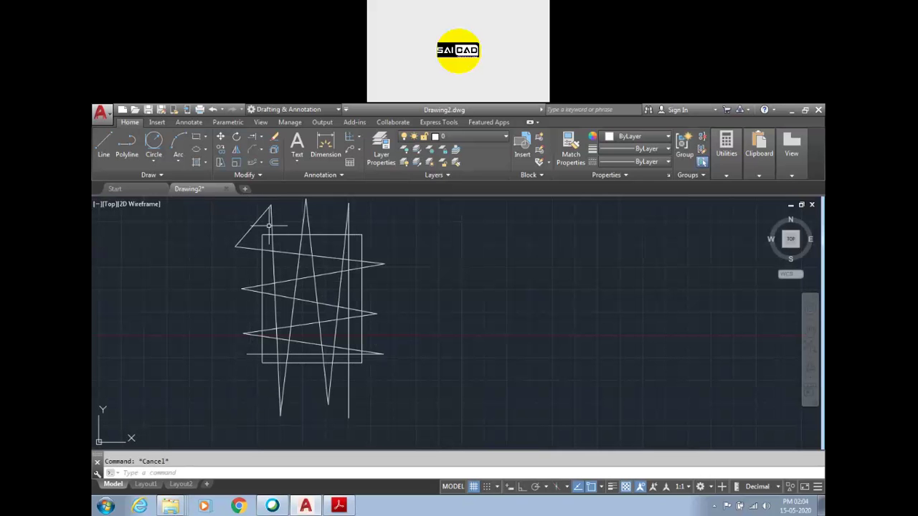
{"action": "left_click", "coordinate": [261, 138]}
{"action": "left_click", "coordinate": [263, 154]}
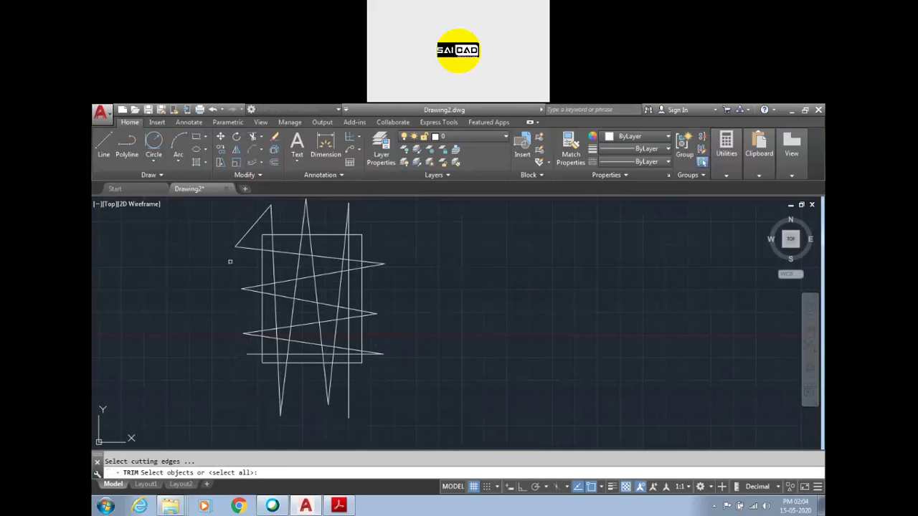
{"action": "key", "text": "Escape"}
Start the Trim command with all objects as cutting edges
{"action": "type", "text": "tr"}
{"action": "key", "text": "Return"}
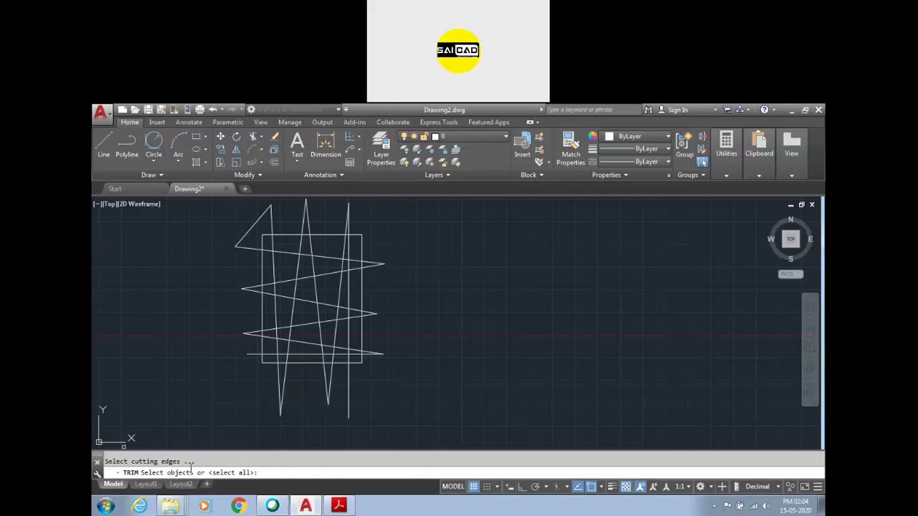
{"action": "key", "text": "Return"}
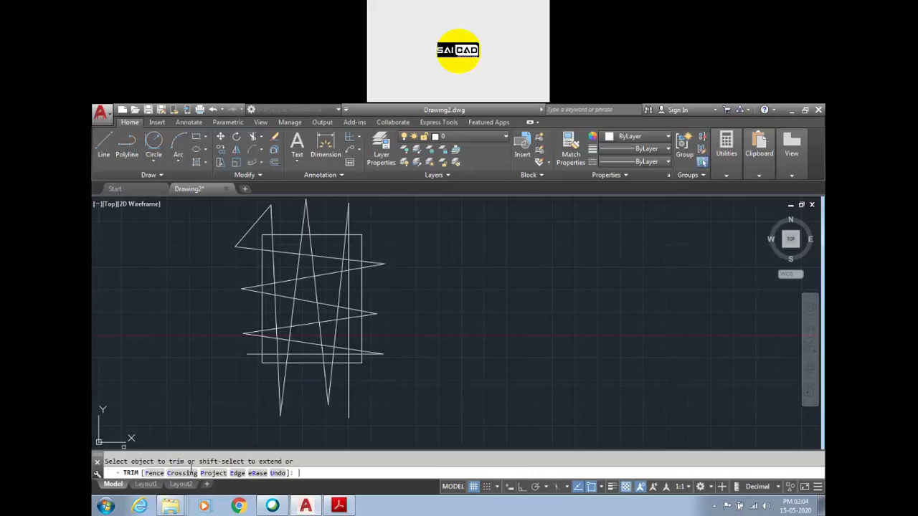
Trim the line ends sticking out below the rectangle with a crossing window, using all objects as cutting edges
{"action": "key", "text": "Escape"}
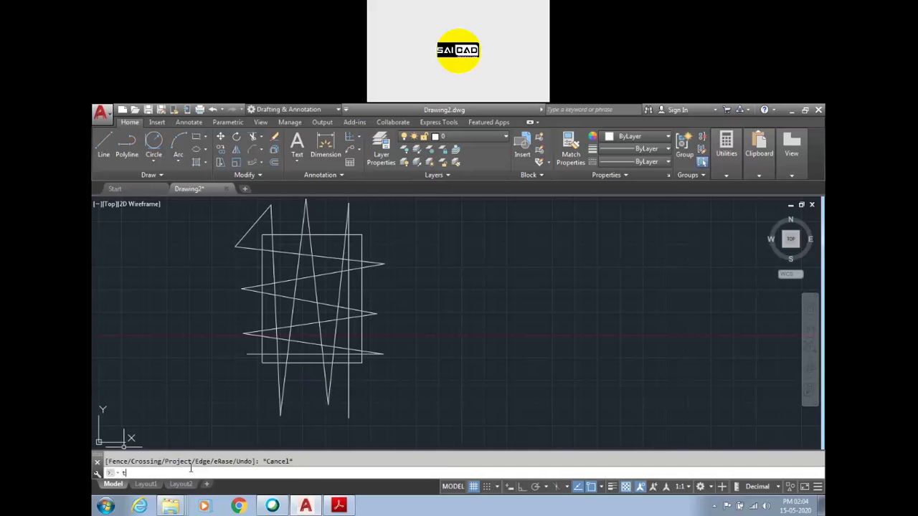
{"action": "type", "text": "tr"}
{"action": "key", "text": "Return"}
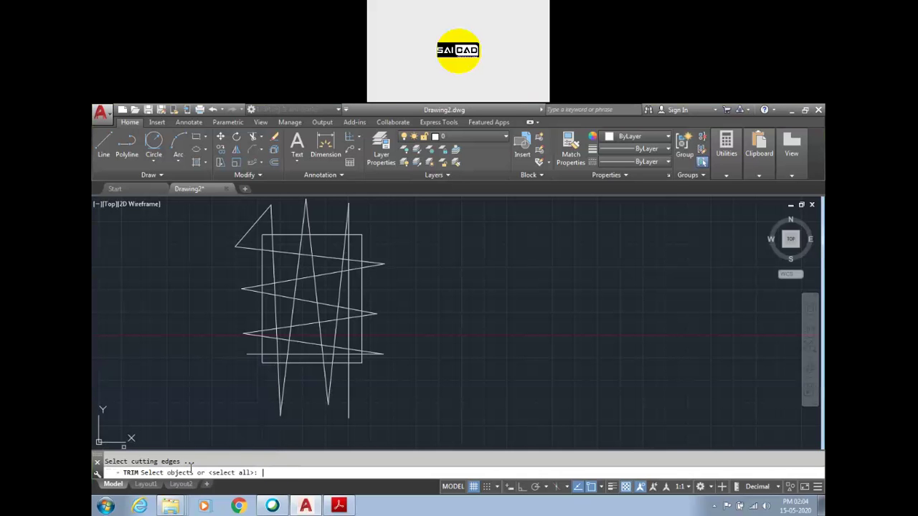
{"action": "key", "text": "Return"}
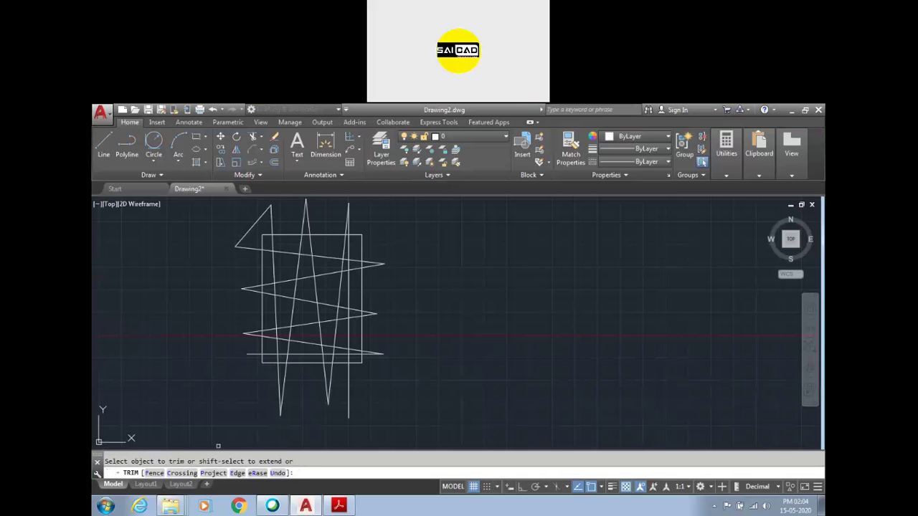
{"action": "left_click", "coordinate": [413, 379]}
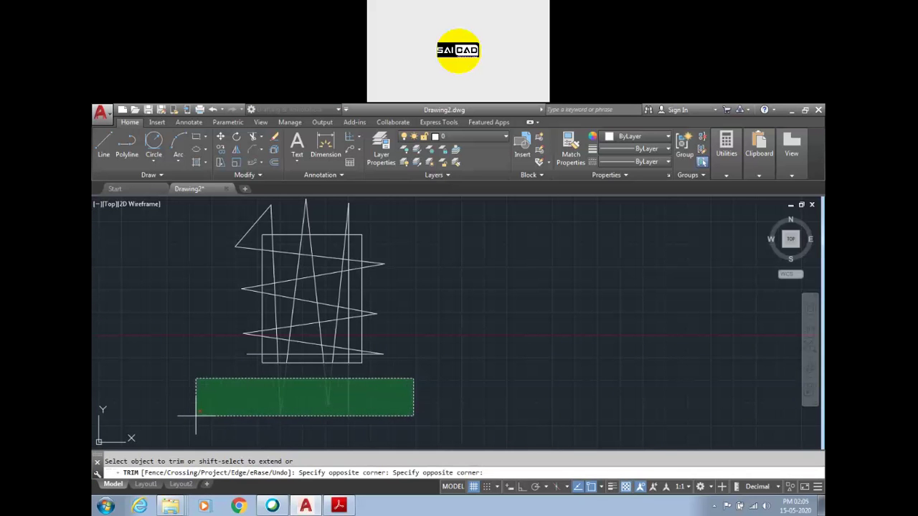
{"action": "left_click", "coordinate": [192, 415]}
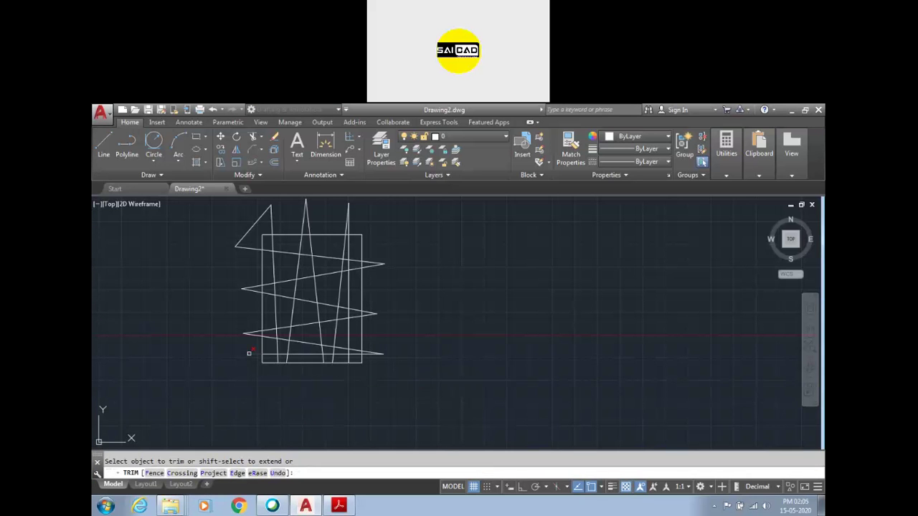
Trim the line ends protruding beyond the rectangle's left, right and upper edges, and finish the Trim command
{"action": "left_click", "coordinate": [249, 344]}
{"action": "left_click", "coordinate": [234, 221]}
{"action": "left_click", "coordinate": [403, 381]}
{"action": "left_click", "coordinate": [378, 240]}
{"action": "left_click", "coordinate": [374, 205]}
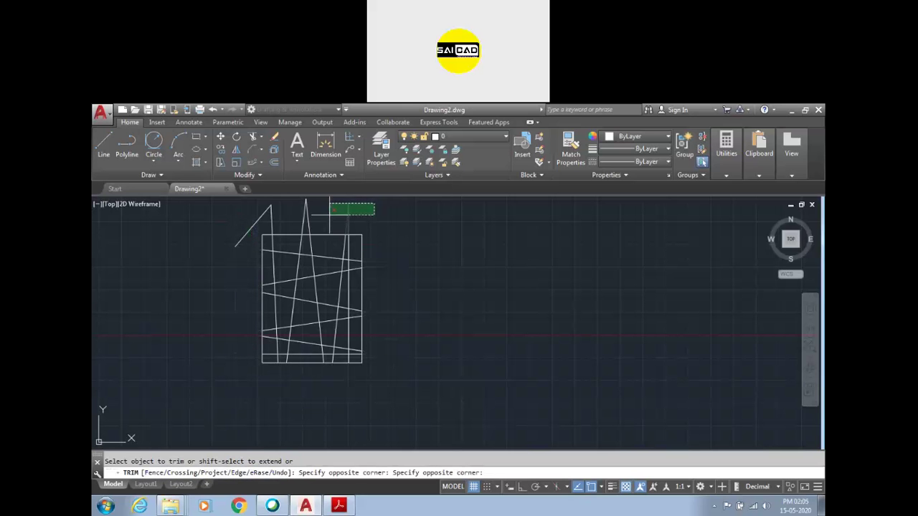
{"action": "left_click", "coordinate": [271, 217]}
{"action": "middle_click_drag", "start_coordinate": [272, 272], "coordinate": [286, 308]}
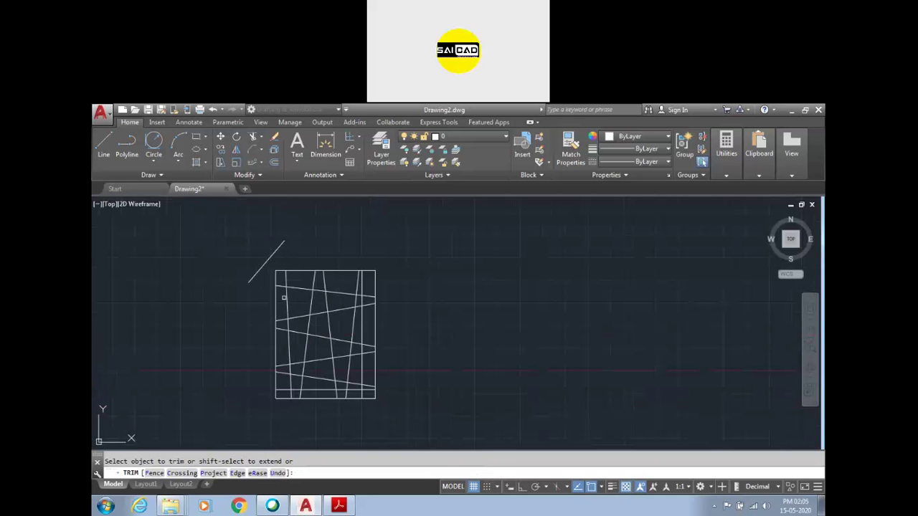
{"action": "right_click", "coordinate": [280, 248]}
{"action": "left_click", "coordinate": [304, 245]}
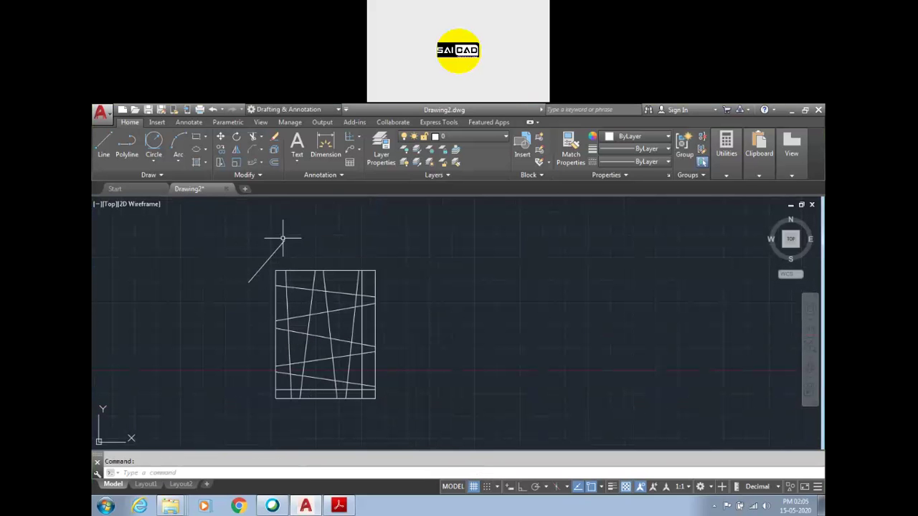
Erase the leftover loose diagonal line outside the rectangle's upper-left corner
{"action": "scroll", "coordinate": [262, 248], "scroll_direction": "up", "scroll_amount": 2}
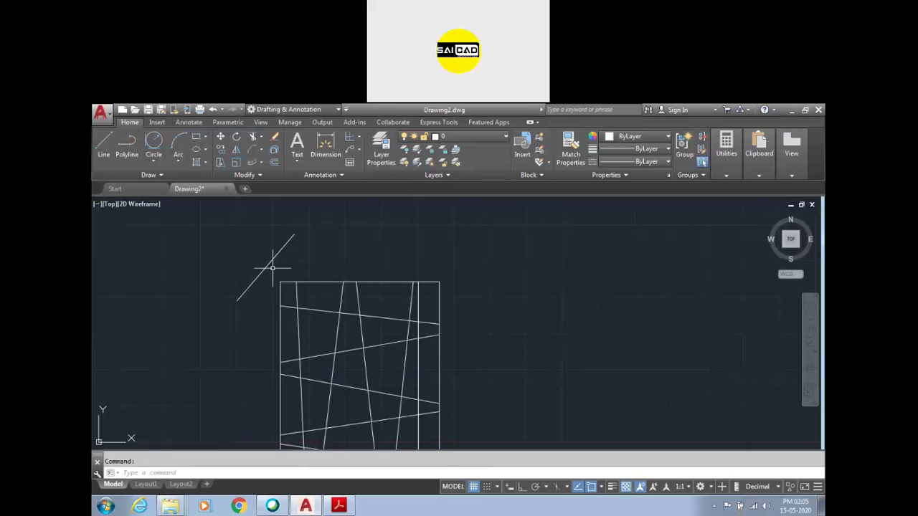
{"action": "left_click", "coordinate": [267, 265]}
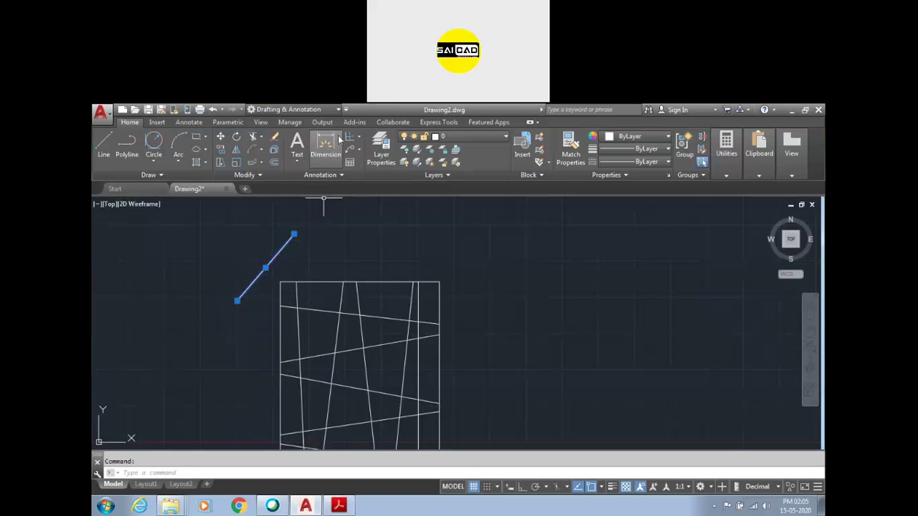
{"action": "left_click", "coordinate": [277, 136]}
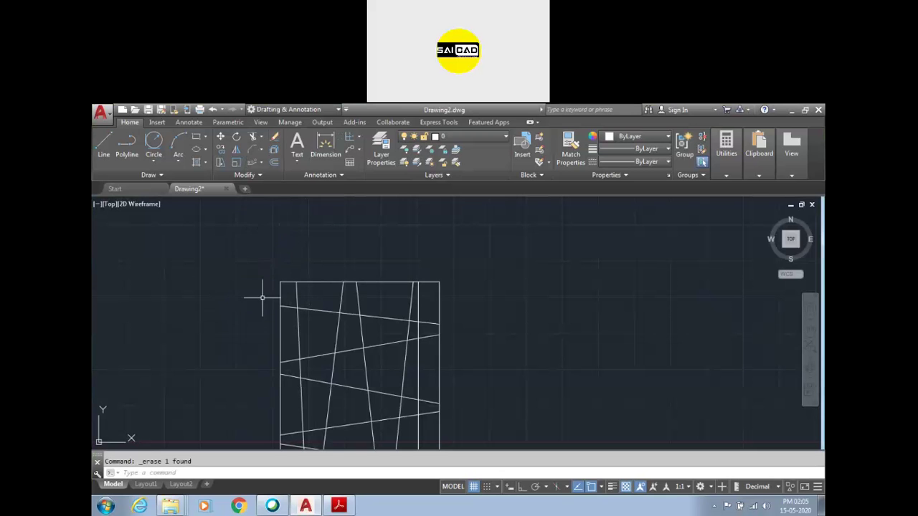
{"action": "scroll", "coordinate": [299, 276], "scroll_direction": "down", "scroll_amount": 2}
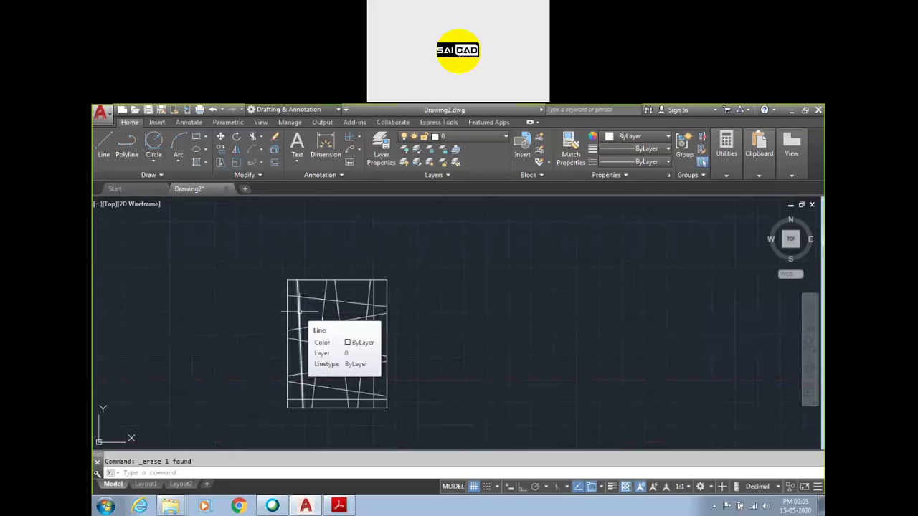
{"action": "scroll", "coordinate": [299, 311], "scroll_direction": "up", "scroll_amount": 2}
Undo the erasure of the diagonal line and the preceding trims around the rectangle
{"action": "key", "text": "ctrl+z"}
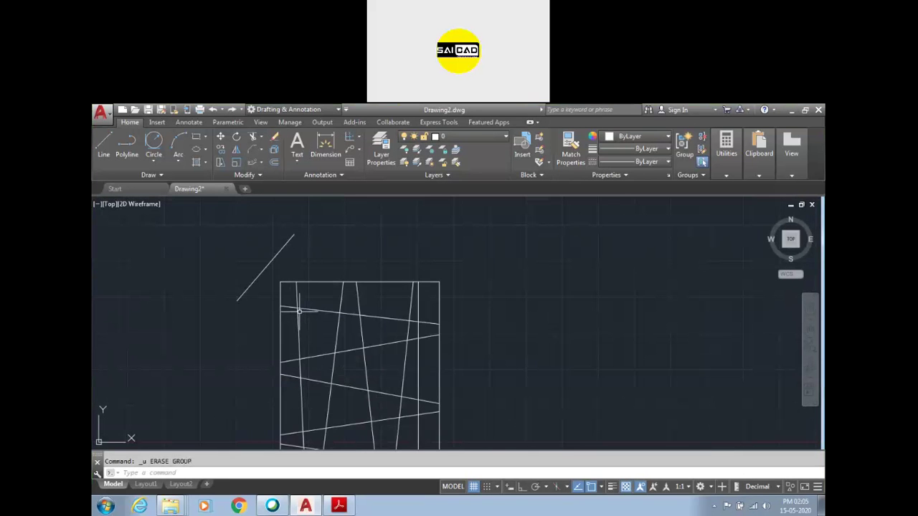
{"action": "key", "text": "ctrl+z"}
{"action": "key", "text": "ctrl+z"}
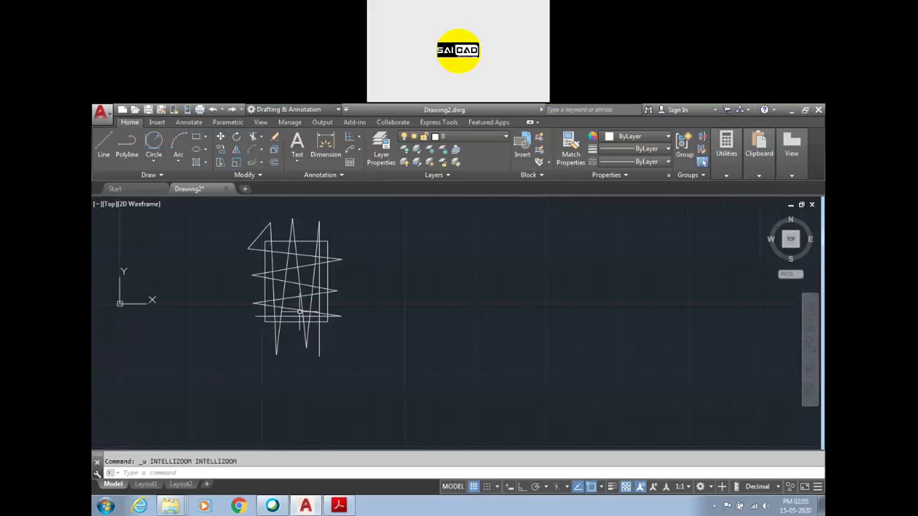
{"action": "type", "text": "tr"}
{"action": "key", "text": "Return"}
{"action": "key", "text": "Return"}
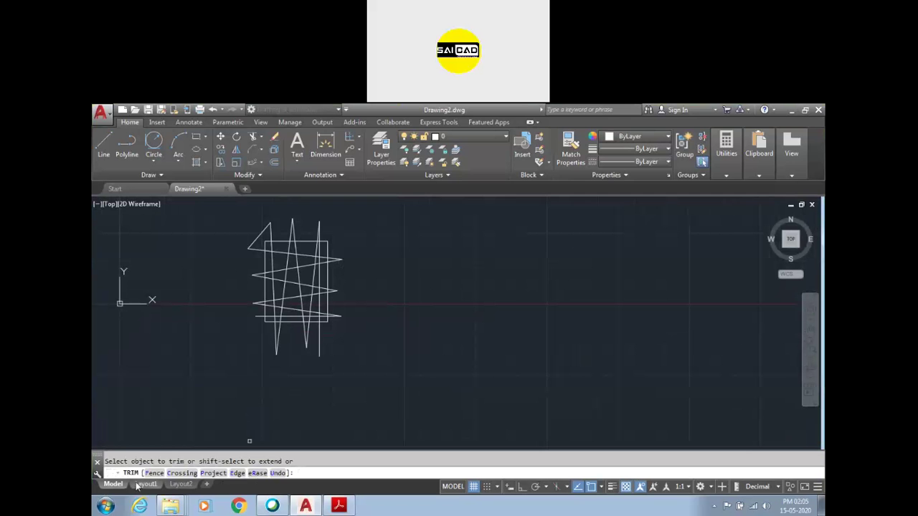
{"action": "key", "text": "Escape"}
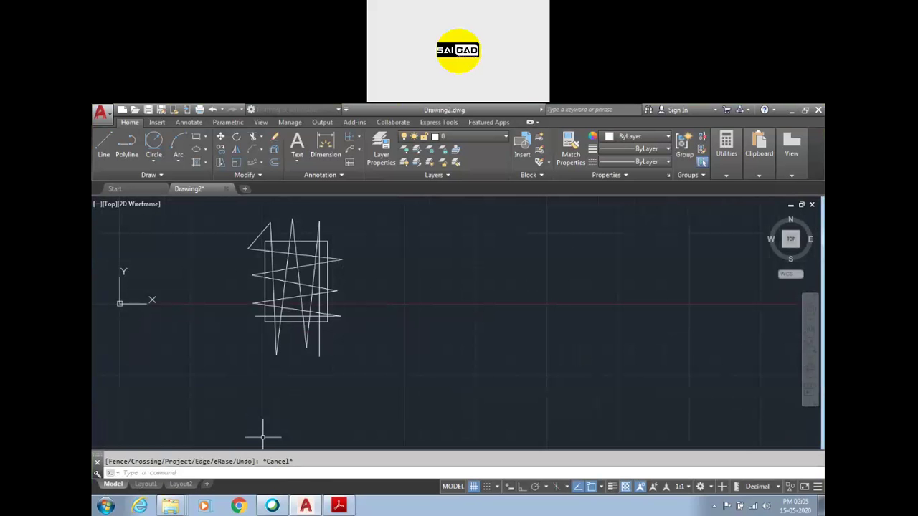
Trim the line ends below and to the right of the rectangle with crossing windows, using all objects as cutting edges
{"action": "key", "text": "Return"}
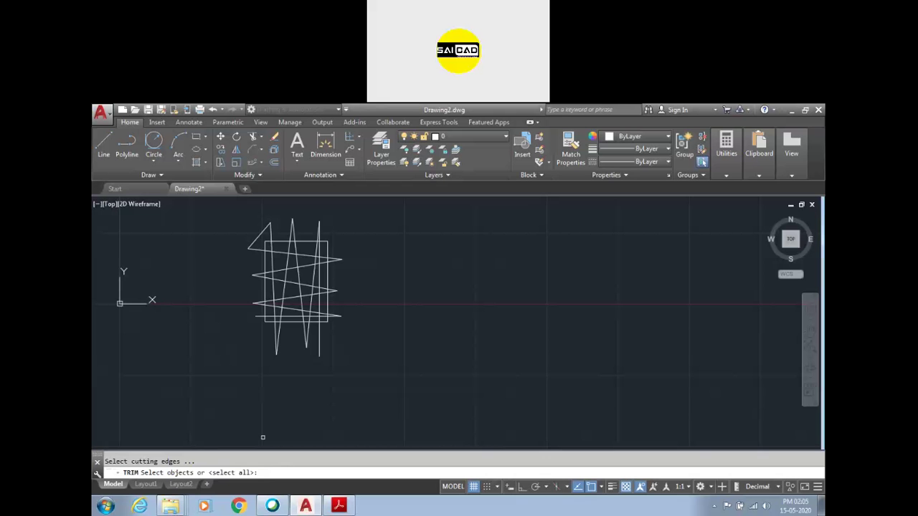
{"action": "key", "text": "Return"}
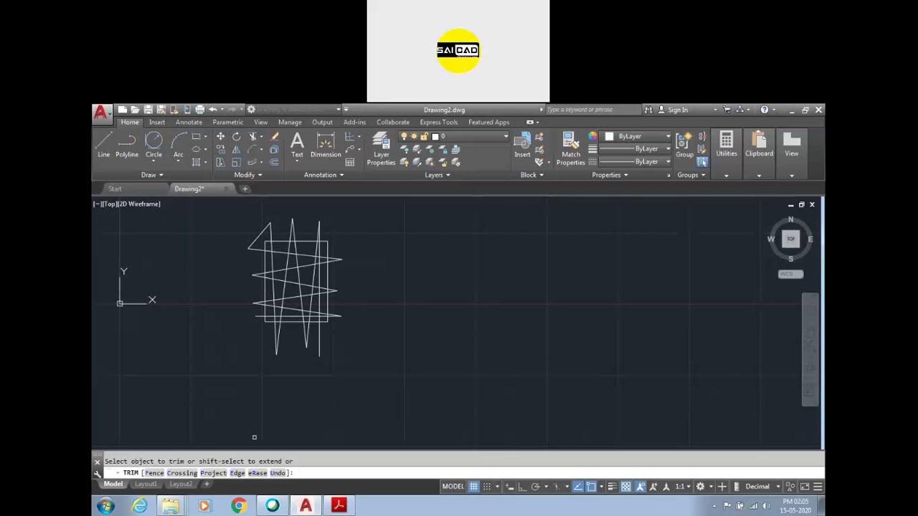
{"action": "left_click", "coordinate": [367, 325]}
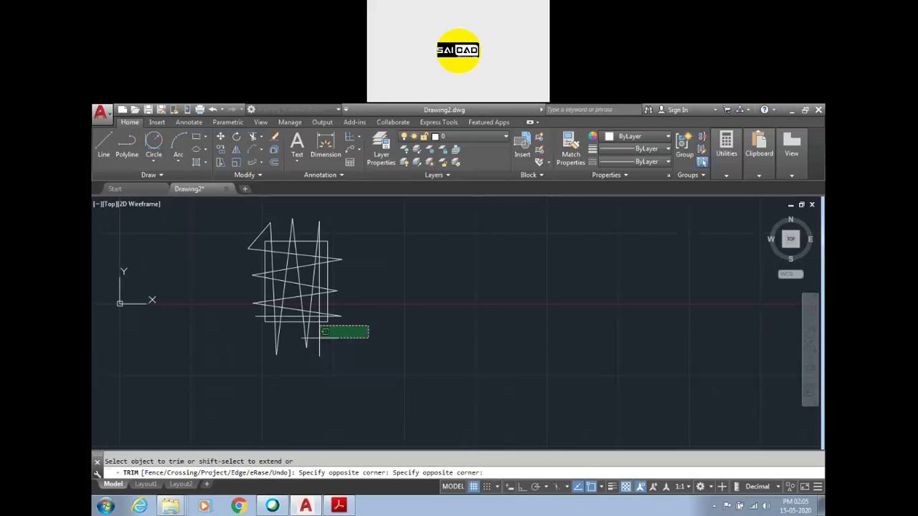
{"action": "left_click", "coordinate": [160, 383]}
{"action": "left_click", "coordinate": [355, 344]}
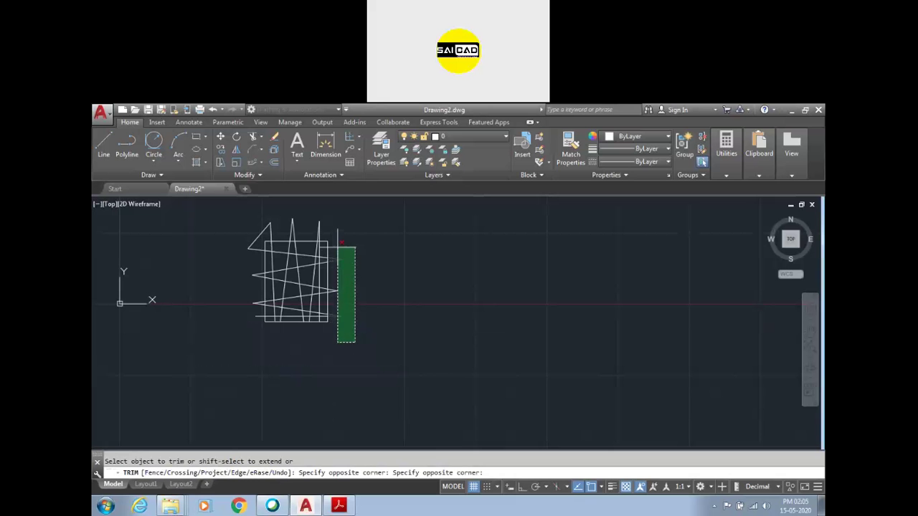
{"action": "left_click", "coordinate": [336, 238]}
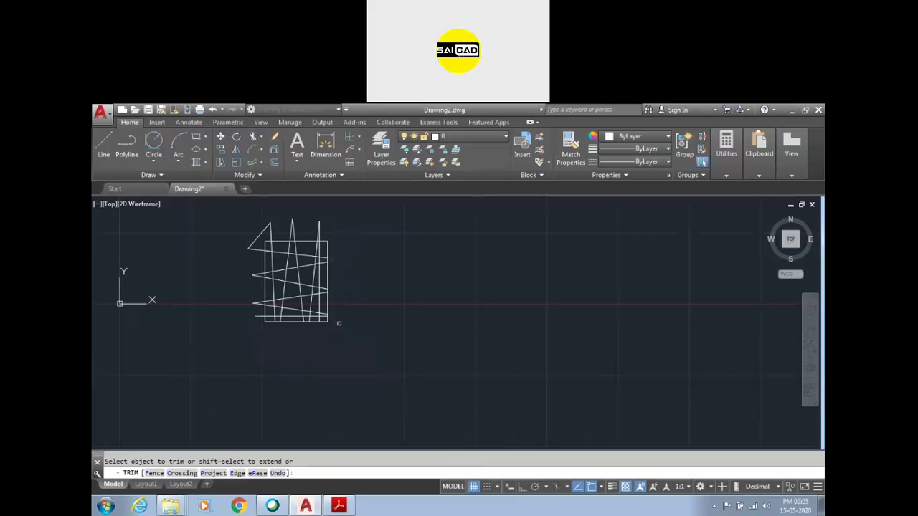
{"action": "right_click", "coordinate": [350, 319]}
{"action": "left_click", "coordinate": [362, 324]}
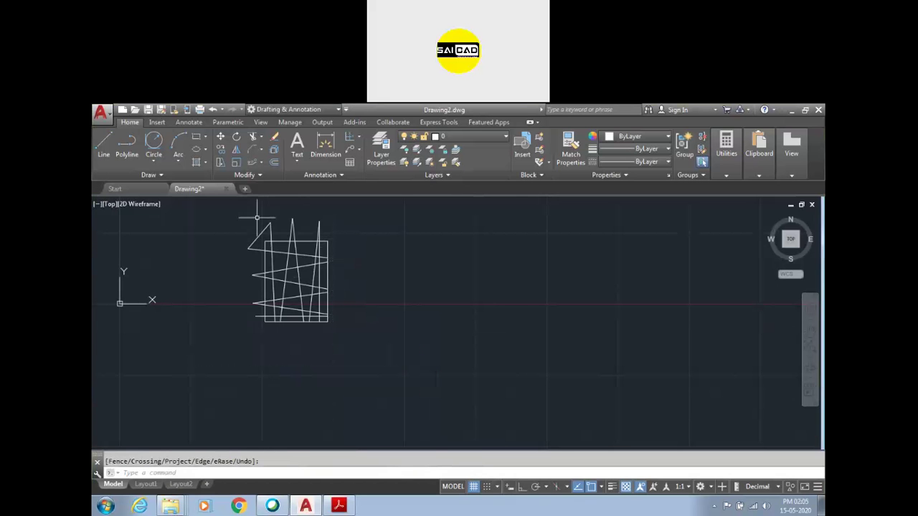
Erase the diagonal line joining the zigzag ends near the rectangle's upper-left corner
{"action": "scroll", "coordinate": [258, 223], "scroll_direction": "up", "scroll_amount": 3}
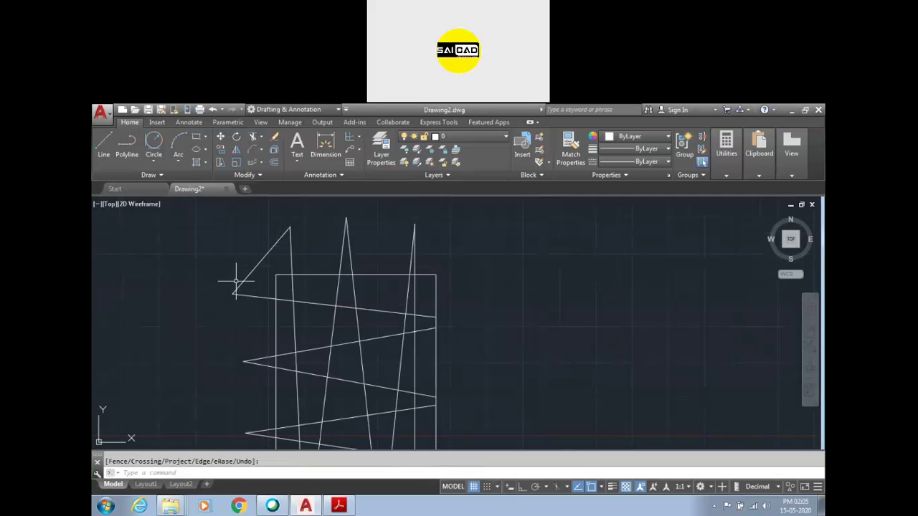
{"action": "scroll", "coordinate": [286, 230], "scroll_direction": "up", "scroll_amount": 5}
{"action": "left_click", "coordinate": [263, 247]}
{"action": "scroll", "coordinate": [263, 247], "scroll_direction": "down", "scroll_amount": 2}
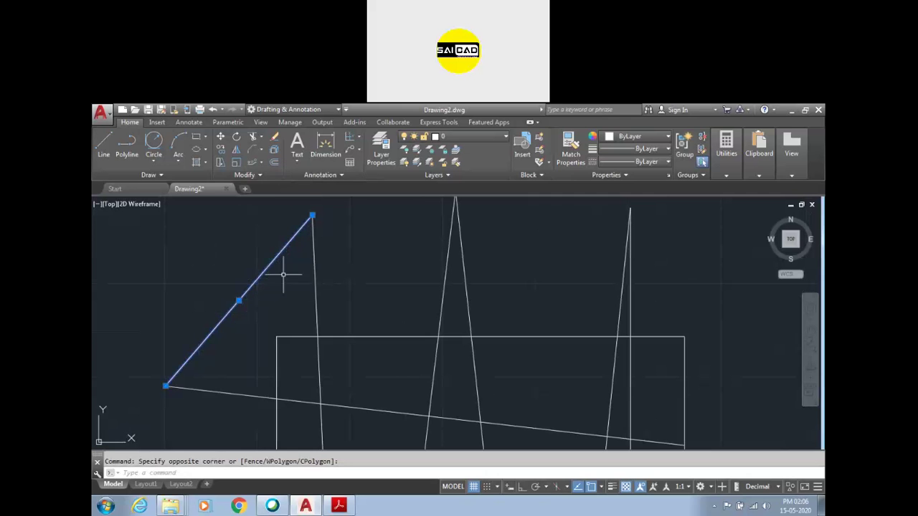
{"action": "key", "text": "Delete"}
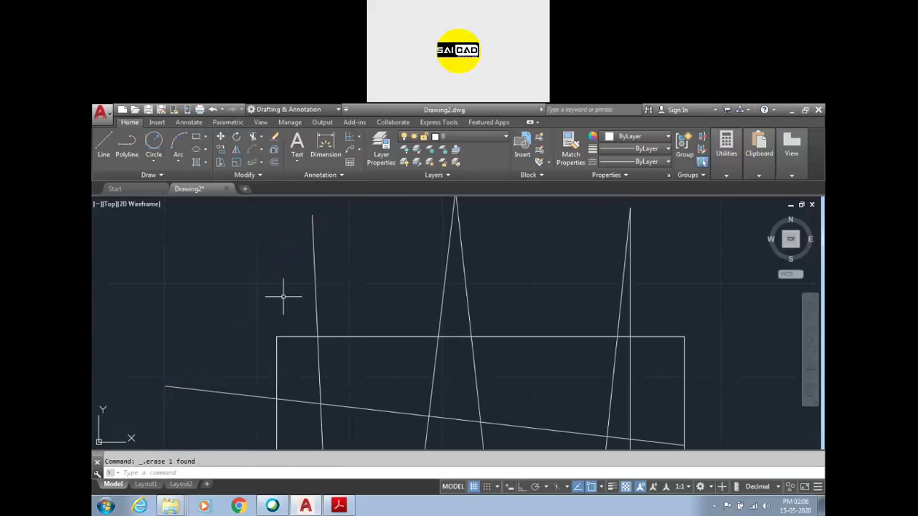
{"action": "scroll", "coordinate": [282, 296], "scroll_direction": "down", "scroll_amount": 4}
{"action": "scroll", "coordinate": [294, 312], "scroll_direction": "up", "scroll_amount": 4}
Undo the erased diagonal line and the trims below and to the right of the rectangle
{"action": "key", "text": "ctrl+z"}
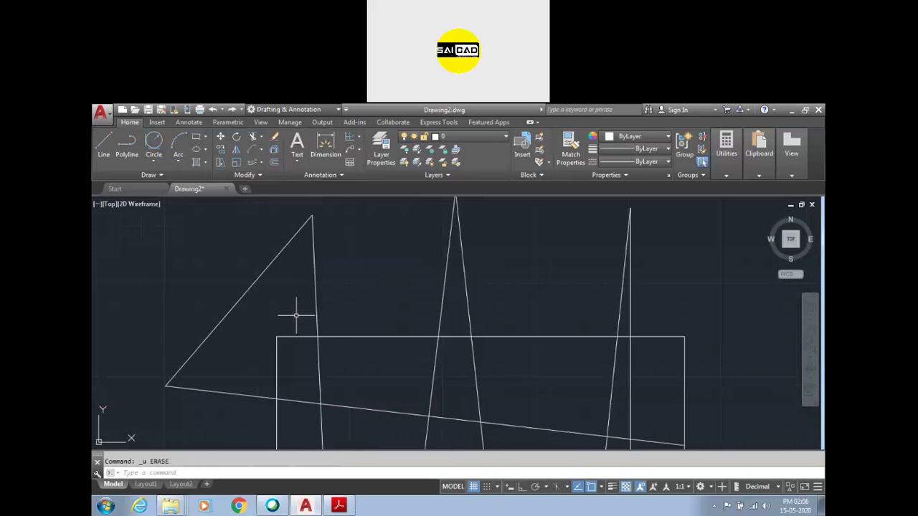
{"action": "scroll", "coordinate": [295, 316], "scroll_direction": "down", "scroll_amount": 5}
{"action": "key", "text": "ctrl+z"}
Erase the diagonal line outside the rectangle's upper-left corner from the untrimmed figure
{"action": "left_click", "coordinate": [255, 241]}
{"action": "key", "text": "Delete"}
{"action": "scroll", "coordinate": [266, 243], "scroll_direction": "up", "scroll_amount": 2}
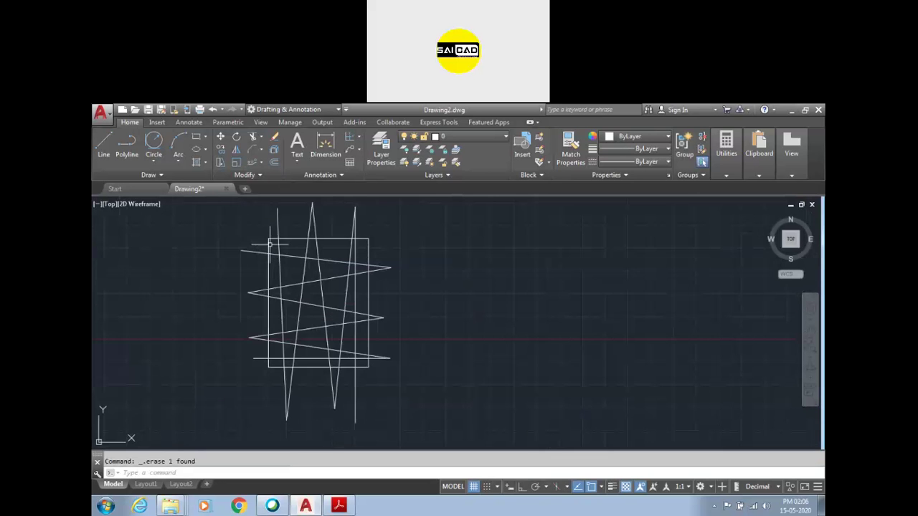
{"action": "scroll", "coordinate": [269, 244], "scroll_direction": "down", "scroll_amount": 3}
{"action": "scroll", "coordinate": [274, 264], "scroll_direction": "up", "scroll_amount": 3}
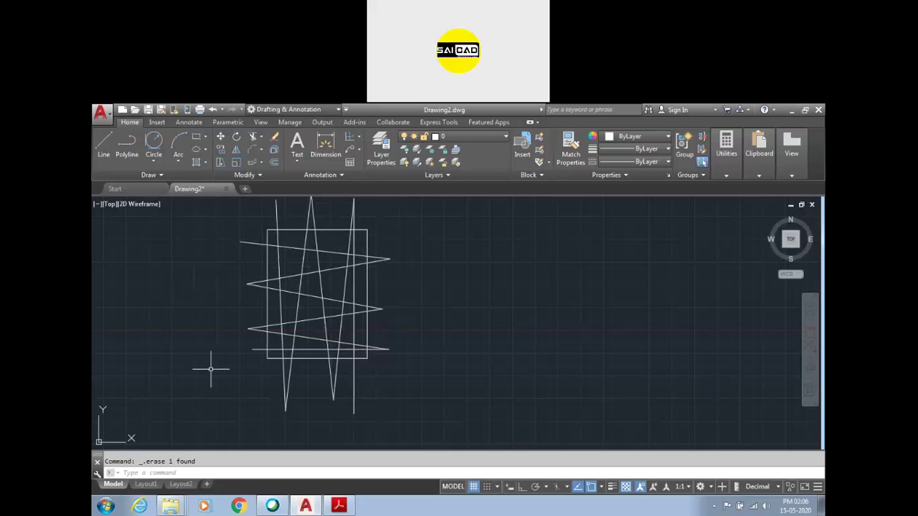
Trim the line segments running just inside the rectangle's border, using all objects as cutting edges
{"action": "left_click", "coordinate": [254, 138]}
{"action": "key", "text": "Return"}
{"action": "scroll", "coordinate": [354, 251], "scroll_direction": "up", "scroll_amount": 4}
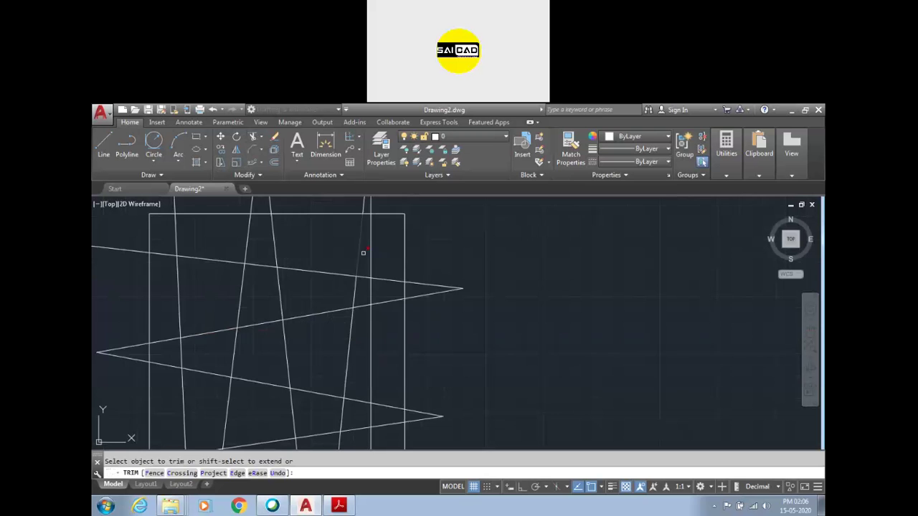
{"action": "scroll", "coordinate": [379, 248], "scroll_direction": "down", "scroll_amount": 2}
{"action": "left_click", "coordinate": [381, 250]}
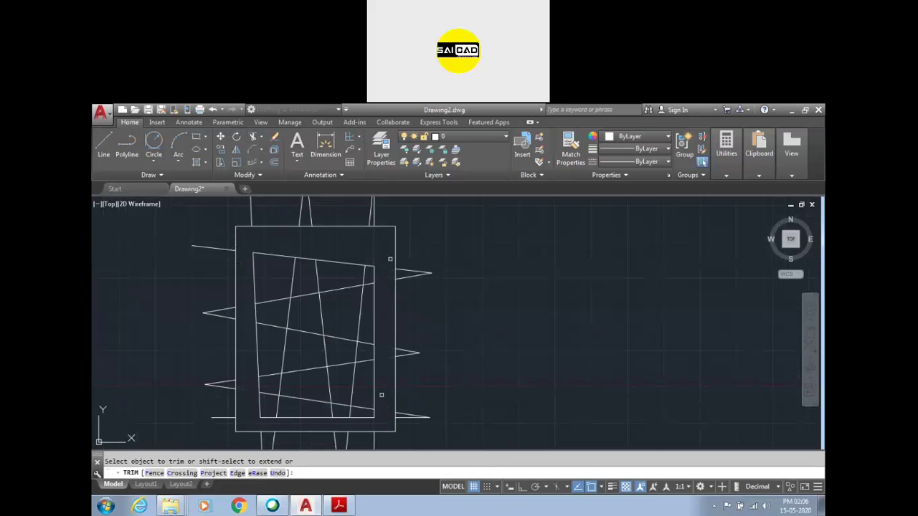
Try to trim the remaining lines inside the rectangle with a crossing window, and undo the whole trim operation
{"action": "left_click", "coordinate": [392, 238]}
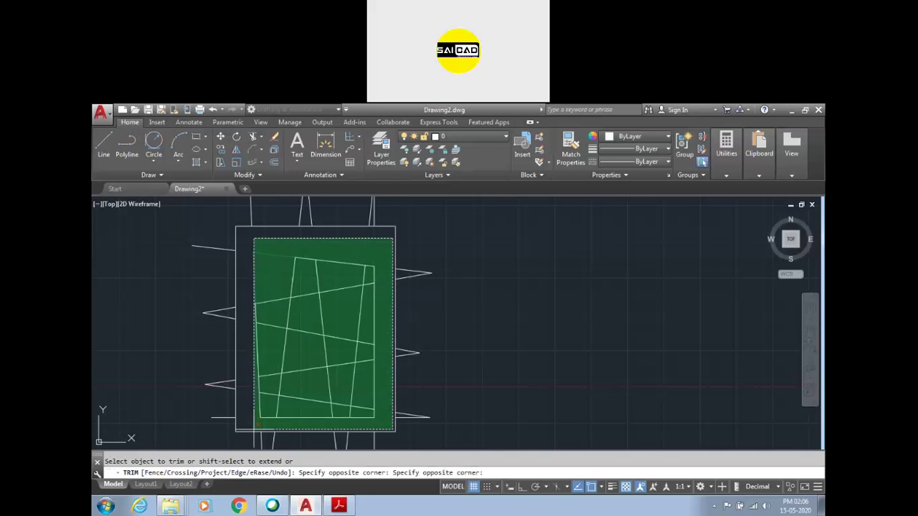
{"action": "right_click", "coordinate": [474, 184]}
{"action": "right_click", "coordinate": [474, 204]}
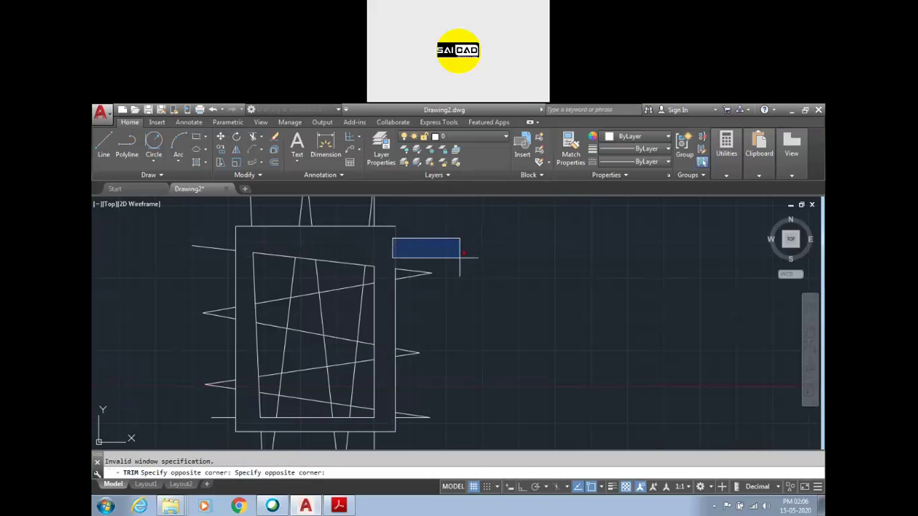
{"action": "key", "text": "Escape"}
{"action": "key", "text": "ctrl+z"}
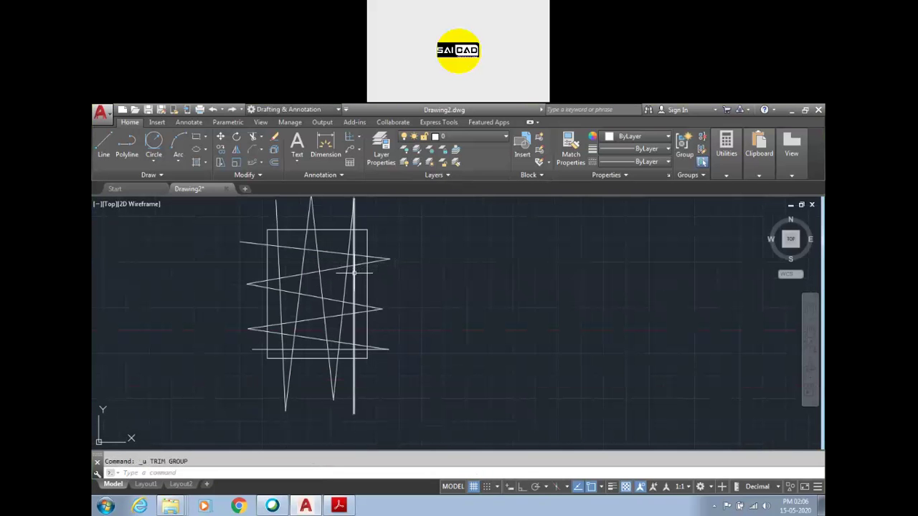
Trim the line portions inside the rectangle with a crossing window, using the rectangle as the cutting edge, and undo that trim
{"action": "left_click", "coordinate": [251, 137]}
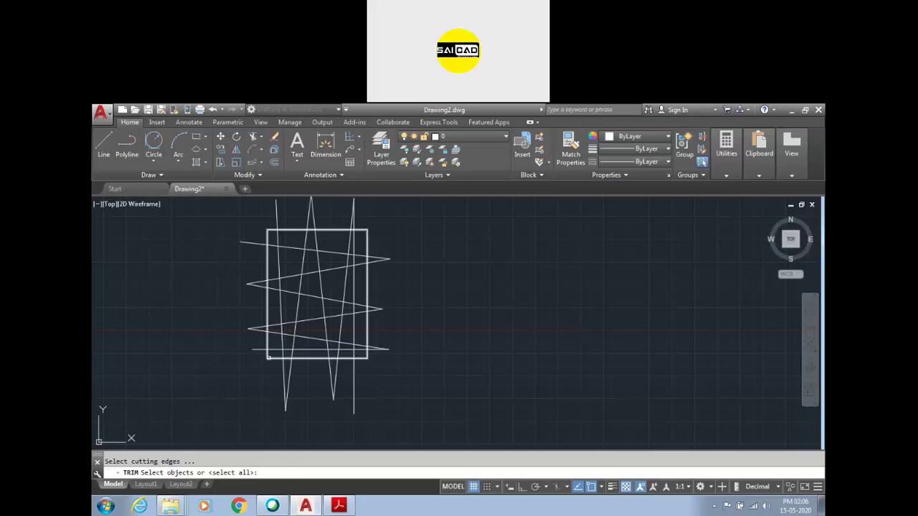
{"action": "key", "text": "Return"}
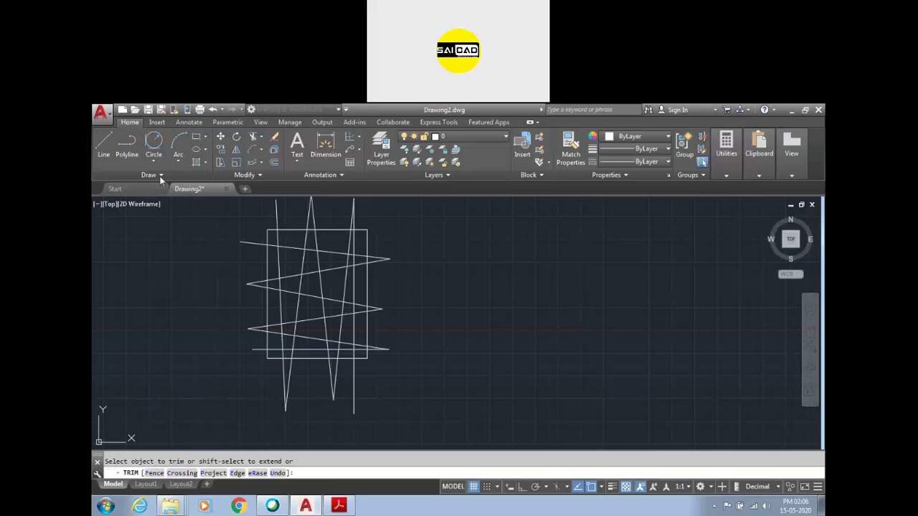
{"action": "left_click", "coordinate": [253, 136]}
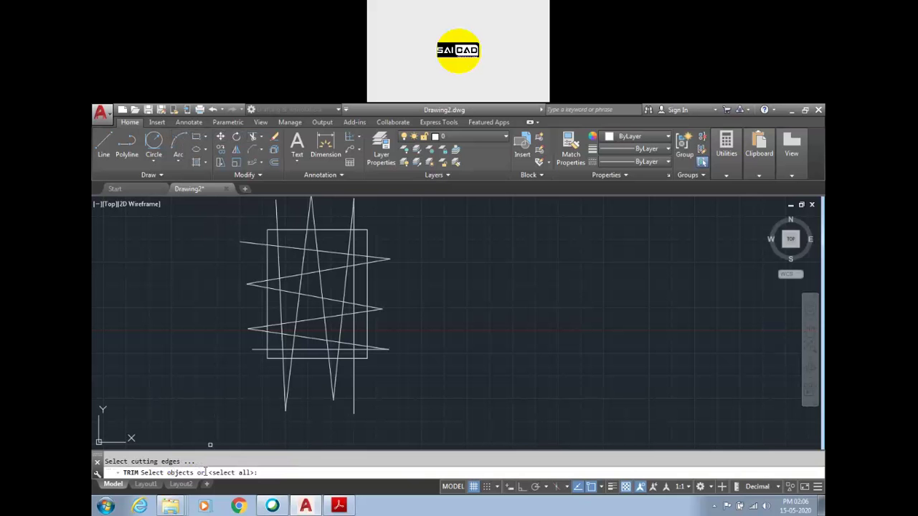
{"action": "left_click", "coordinate": [306, 358]}
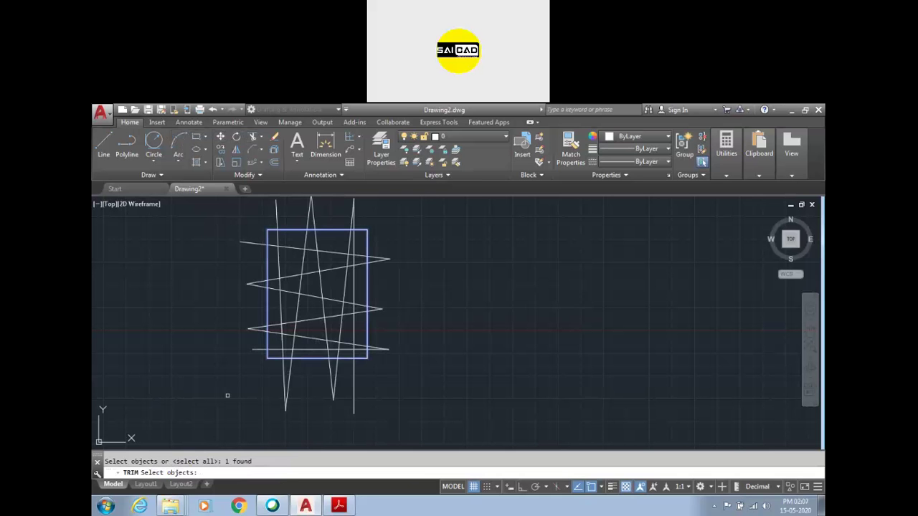
{"action": "key", "text": "Return"}
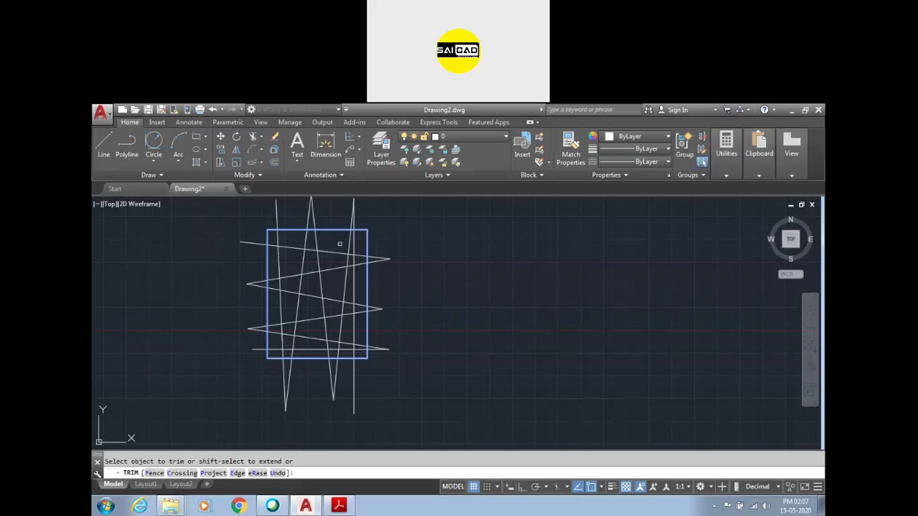
{"action": "left_click", "coordinate": [360, 242]}
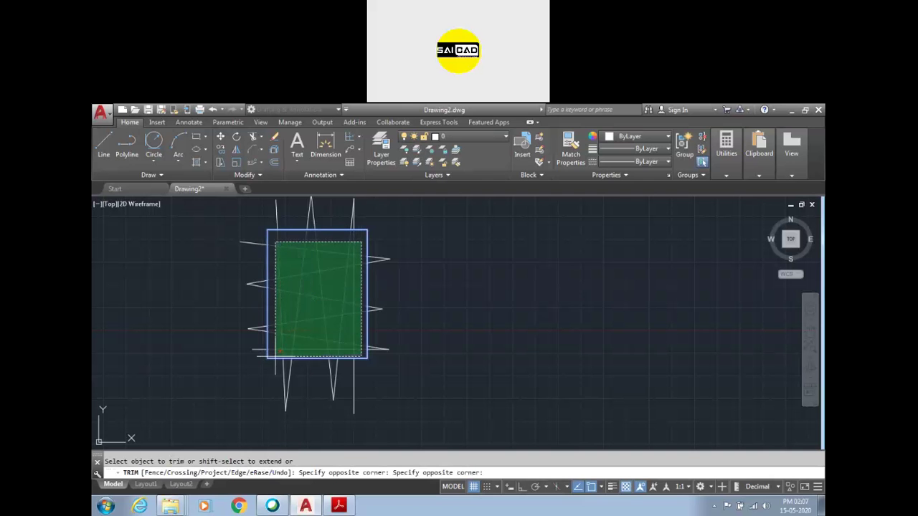
{"action": "left_click", "coordinate": [276, 351]}
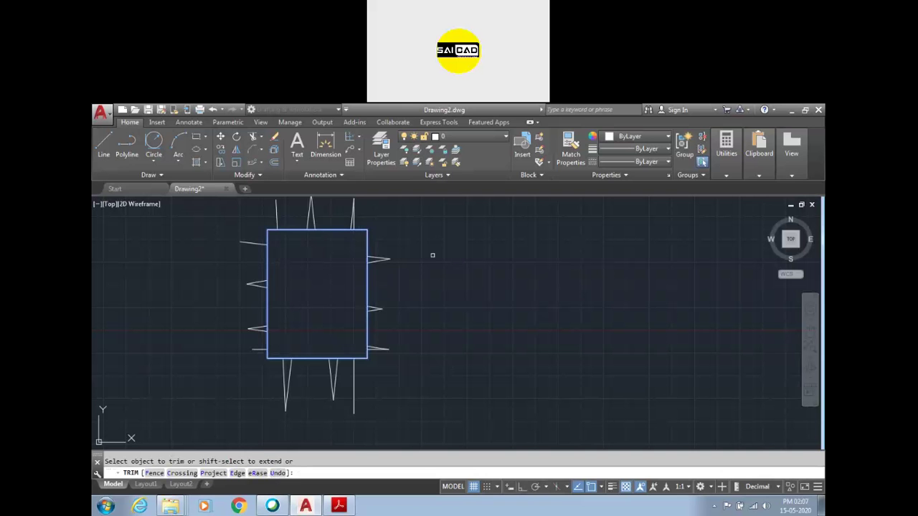
{"action": "key", "text": "ctrl+z"}
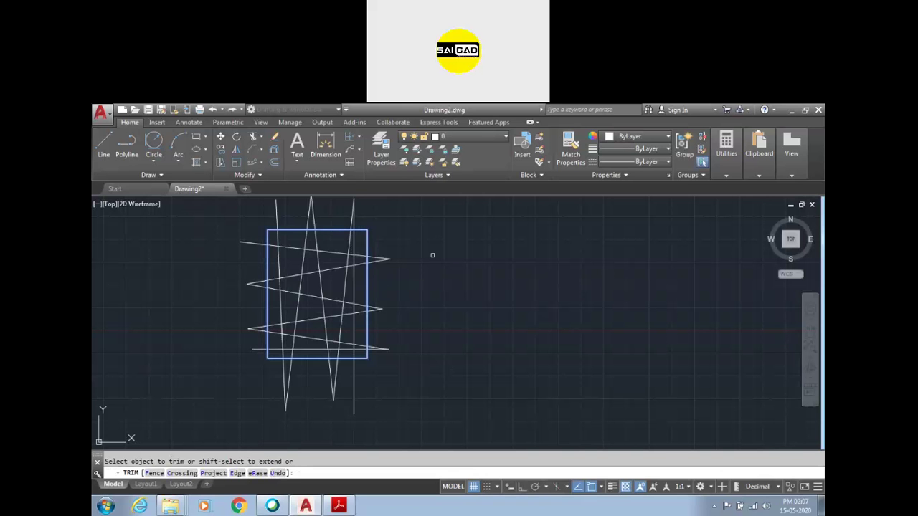
Trim the line ends sticking out on all four sides of the rectangle with crossing windows
{"action": "left_click", "coordinate": [397, 240]}
{"action": "left_click", "coordinate": [374, 376]}
{"action": "left_click", "coordinate": [379, 369]}
{"action": "left_click", "coordinate": [227, 414]}
{"action": "left_click", "coordinate": [259, 364]}
{"action": "left_click", "coordinate": [218, 211]}
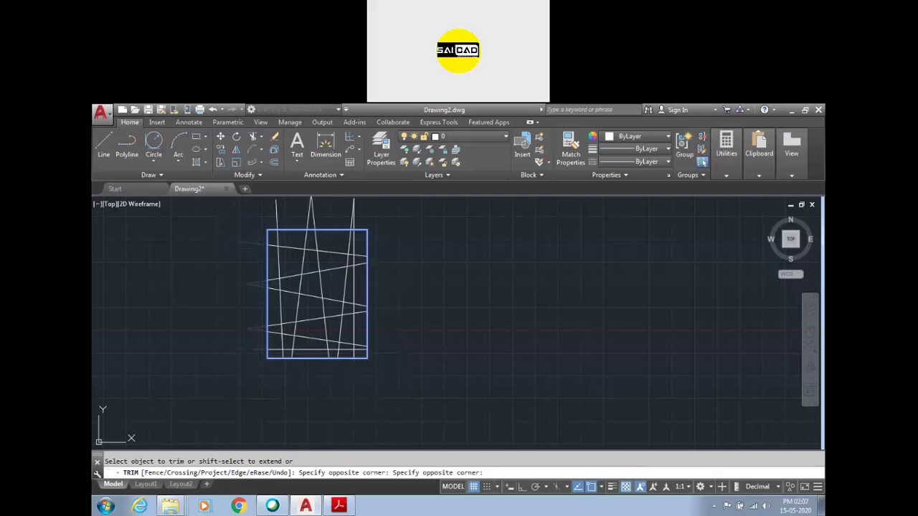
{"action": "left_click", "coordinate": [373, 214]}
{"action": "left_click", "coordinate": [255, 213]}
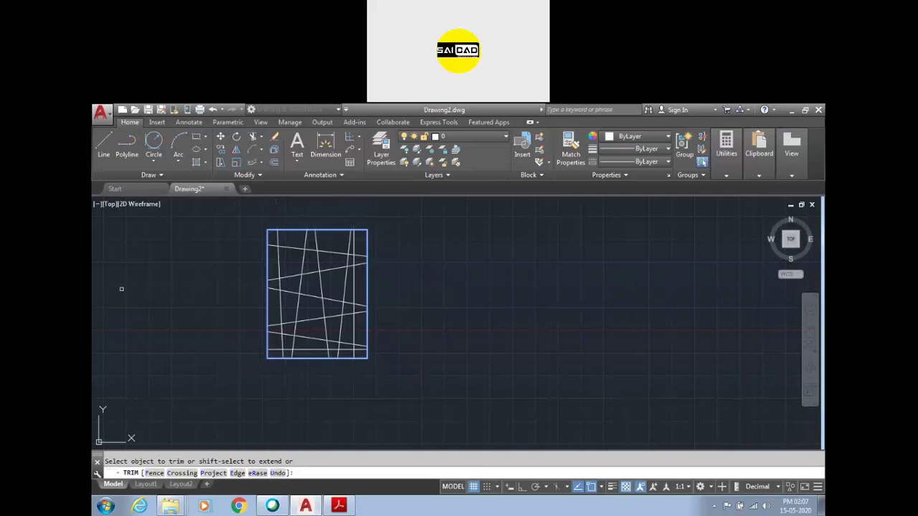
Undo the trims outside all four sides of the rectangle within the running Trim command
{"action": "left_click", "coordinate": [277, 473]}
{"action": "left_click", "coordinate": [277, 474]}
{"action": "left_click", "coordinate": [277, 473]}
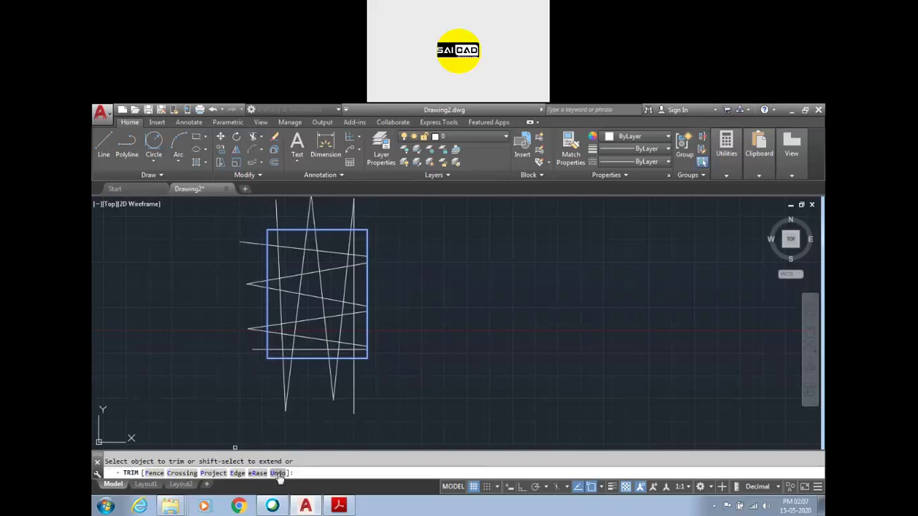
{"action": "left_click", "coordinate": [277, 473]}
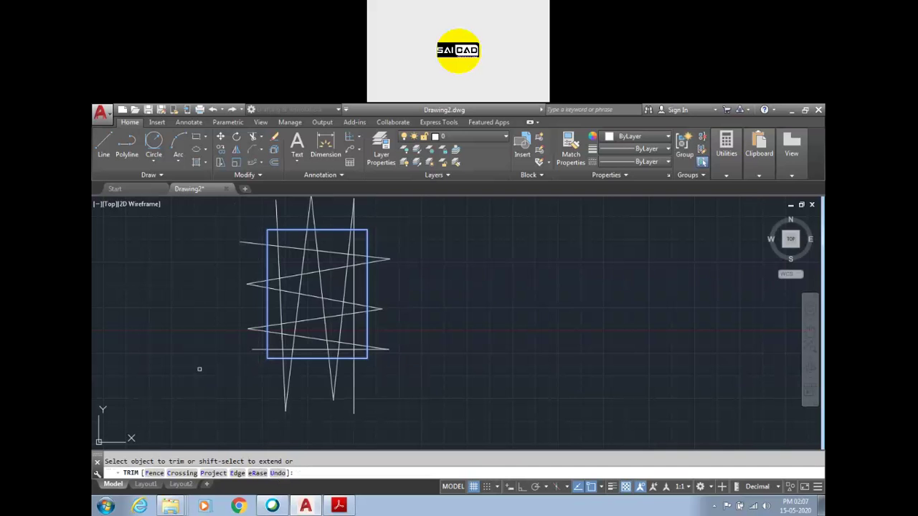
{"action": "scroll", "coordinate": [266, 293], "scroll_direction": "up", "scroll_amount": 2}
{"action": "scroll", "coordinate": [258, 320], "scroll_direction": "down", "scroll_amount": 6}
{"action": "scroll", "coordinate": [289, 293], "scroll_direction": "up", "scroll_amount": 2}
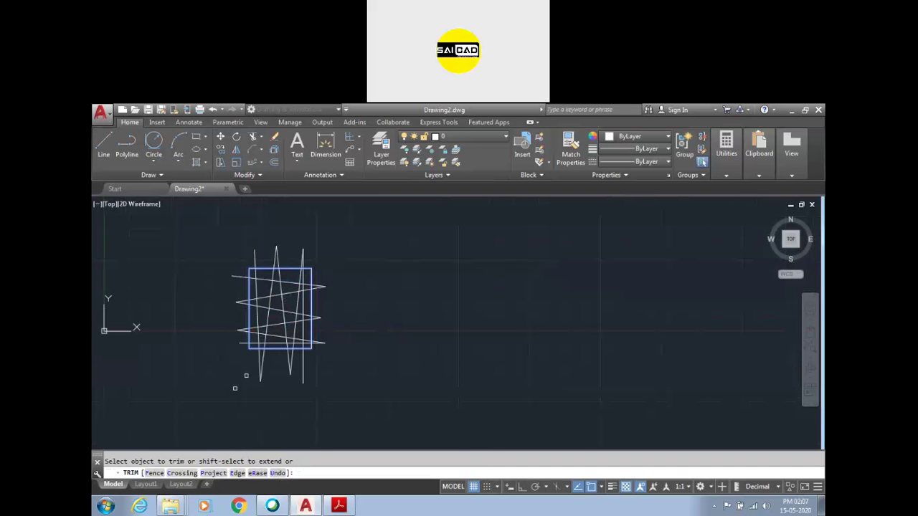
Trim the line ends below and to the right of the rectangle using Trim's Crossing option, and undo those trims
{"action": "left_click", "coordinate": [179, 479]}
{"action": "left_click", "coordinate": [358, 364]}
{"action": "left_click", "coordinate": [315, 387]}
{"action": "left_click", "coordinate": [336, 360]}
{"action": "left_click", "coordinate": [318, 241]}
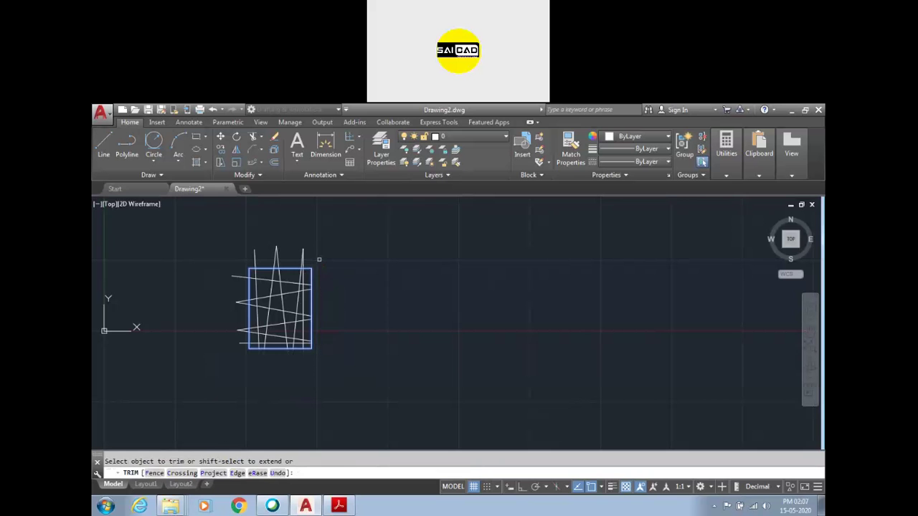
{"action": "left_click", "coordinate": [276, 474]}
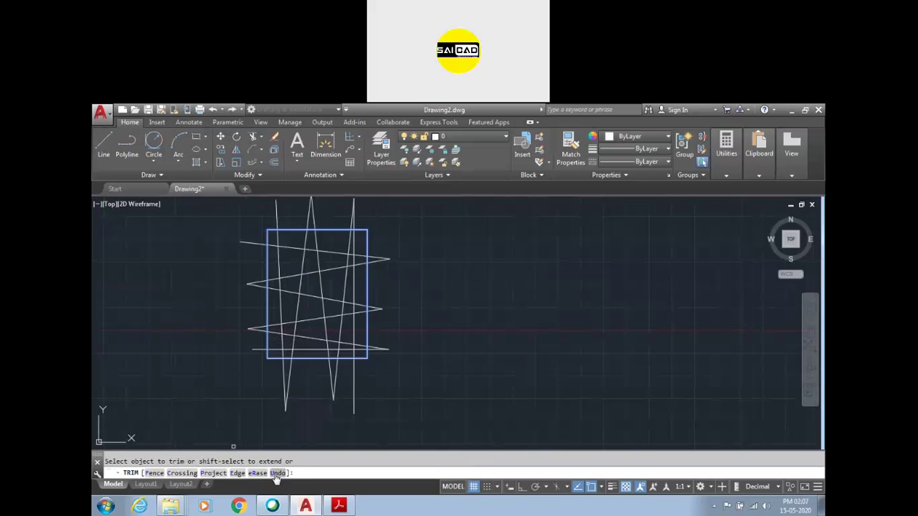
Trim all line ends outside the rectangle with a fence drawn around its four sides, and undo the fence trim
{"action": "left_click", "coordinate": [153, 474]}
{"action": "left_click", "coordinate": [222, 395]}
{"action": "left_click", "coordinate": [384, 382]}
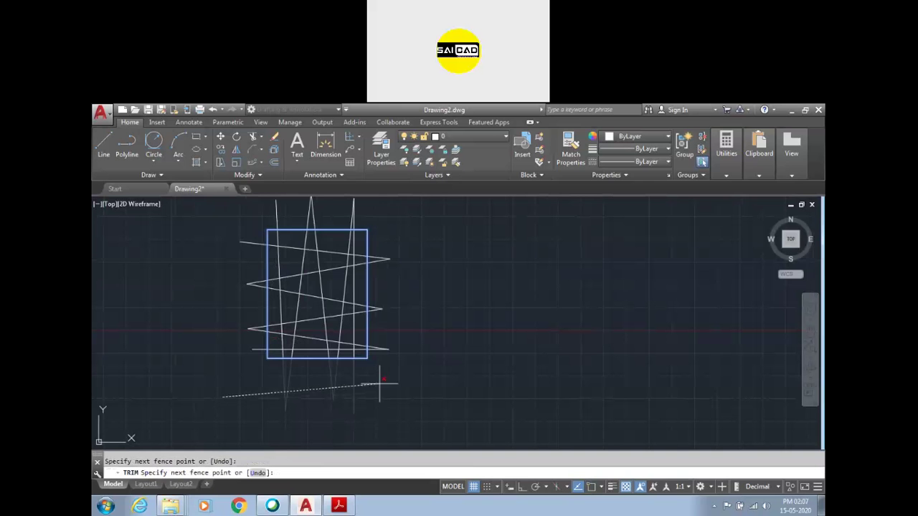
{"action": "left_click", "coordinate": [373, 213]}
{"action": "left_click", "coordinate": [252, 218]}
{"action": "left_click", "coordinate": [256, 382]}
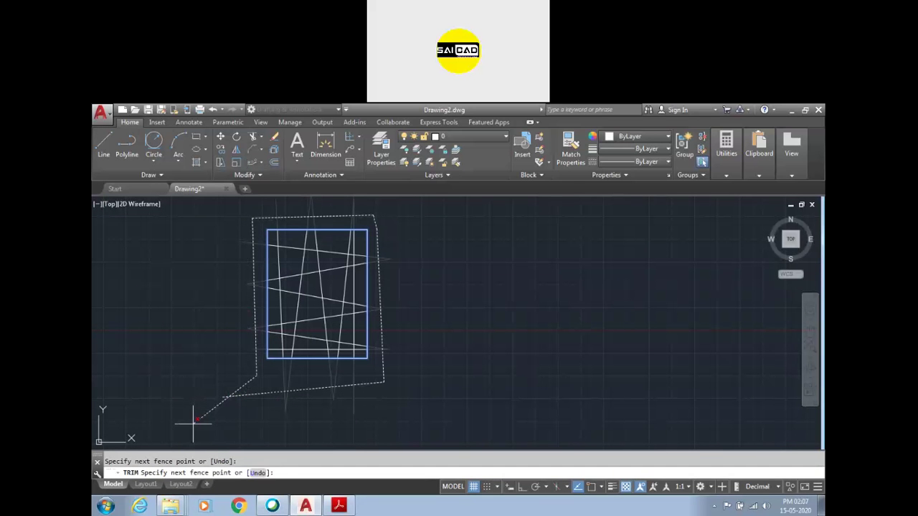
{"action": "key", "text": "Return"}
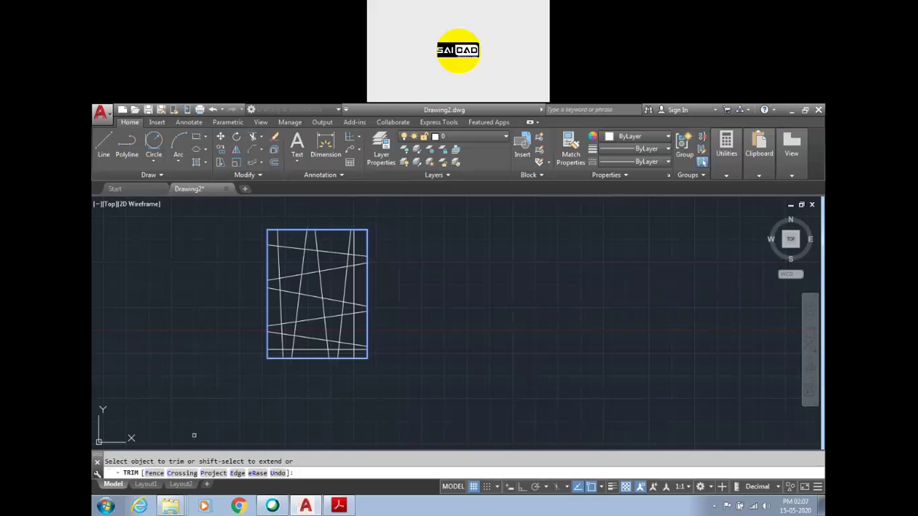
{"action": "left_click", "coordinate": [277, 473]}
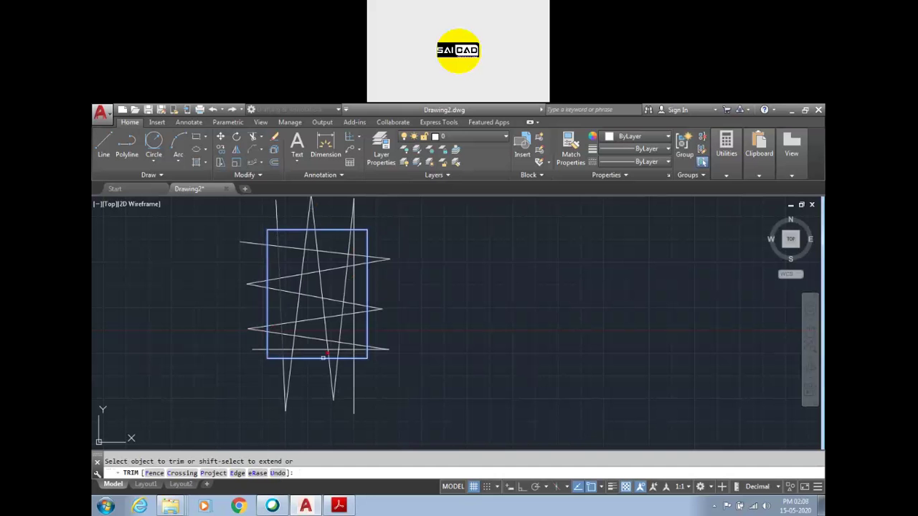
{"action": "scroll", "coordinate": [359, 240], "scroll_direction": "up", "scroll_amount": 4}
{"action": "left_click", "coordinate": [362, 238]}
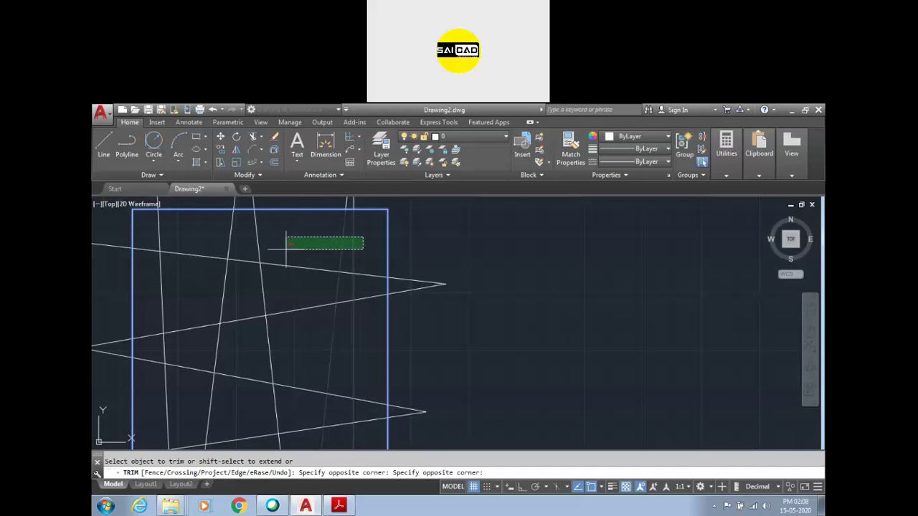
{"action": "left_click", "coordinate": [392, 276]}
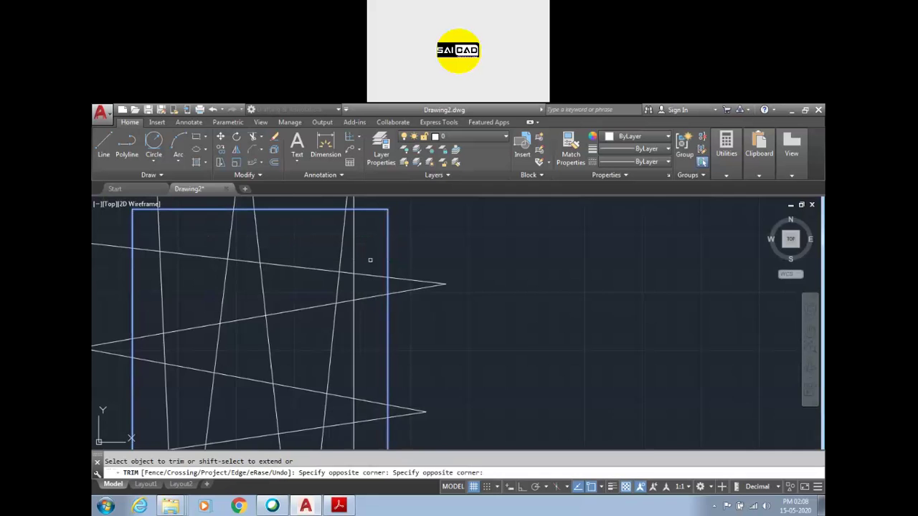
{"action": "scroll", "coordinate": [369, 261], "scroll_direction": "down", "scroll_amount": 2}
{"action": "key", "text": "Escape"}
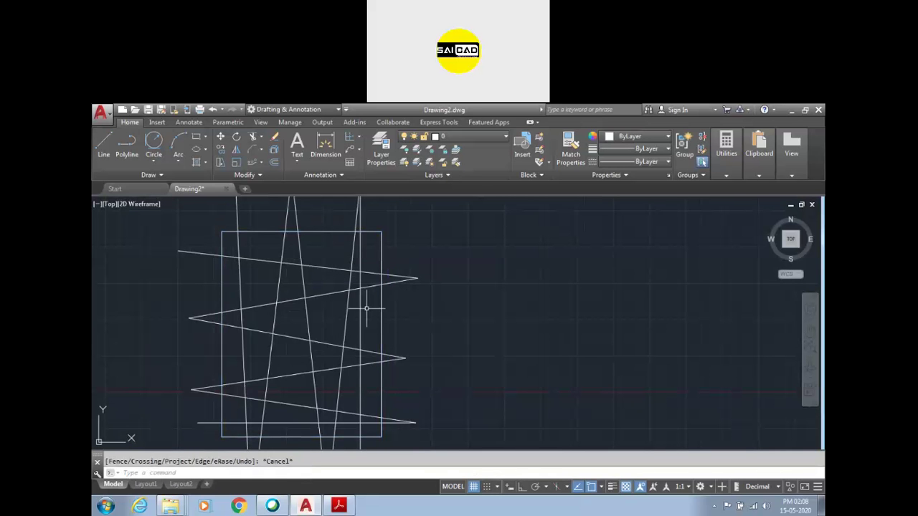
{"action": "scroll", "coordinate": [346, 331], "scroll_direction": "down", "scroll_amount": 6}
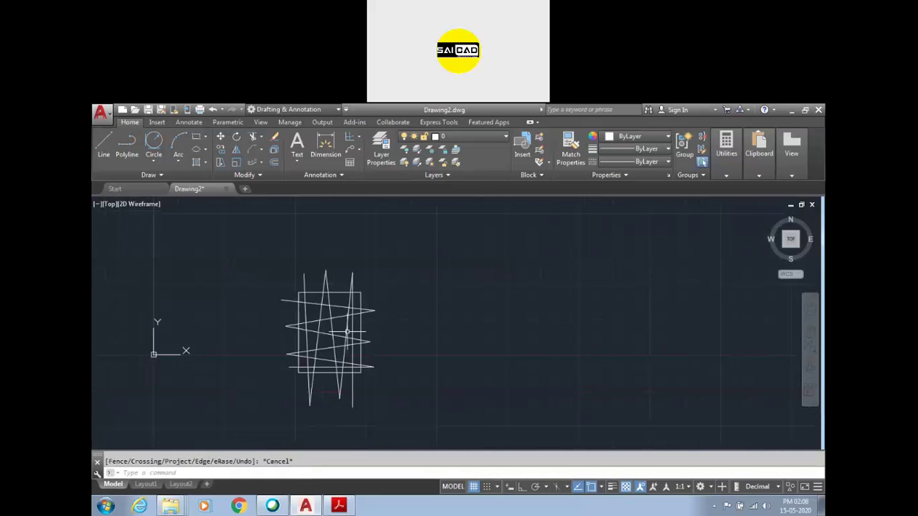
Trim all line portions inside the rectangle with a crossing window, using only the rectangle as the cutting edge
{"action": "scroll", "coordinate": [346, 331], "scroll_direction": "up", "scroll_amount": 4}
{"action": "type", "text": "tr"}
{"action": "key", "text": "Return"}
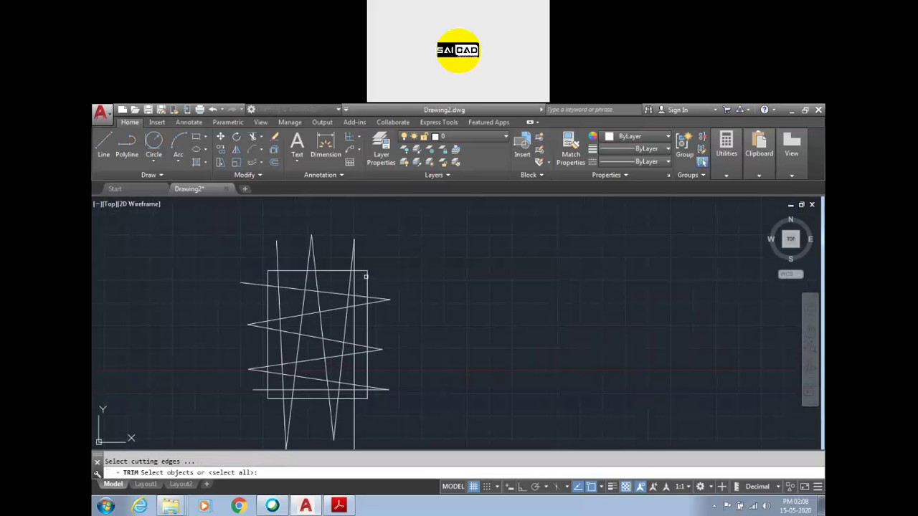
{"action": "left_click", "coordinate": [365, 276]}
{"action": "key", "text": "Return"}
{"action": "left_click", "coordinate": [362, 283]}
{"action": "left_click", "coordinate": [280, 391]}
{"action": "key", "text": "Return"}
{"action": "key", "text": "Return"}
{"action": "key", "text": "Escape"}
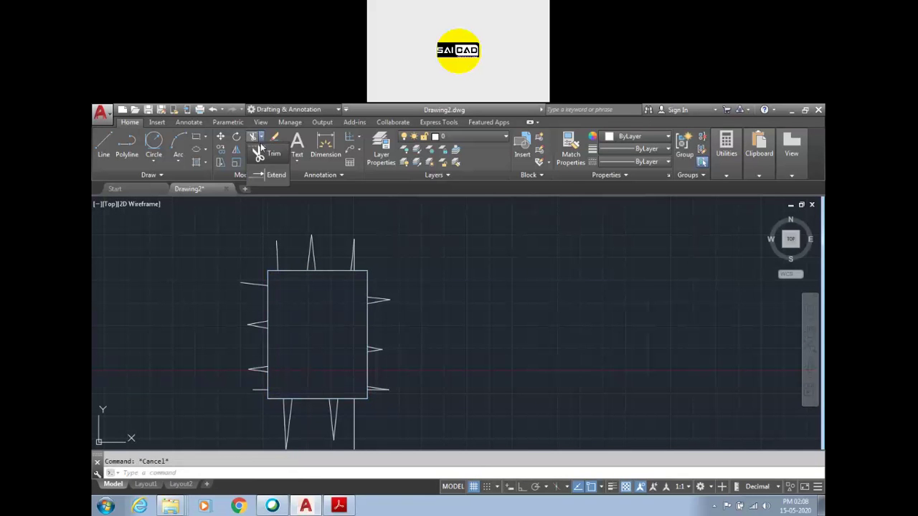
Extend the left line of the middle spike above the rectangle down through it to the spike below, using all objects as boundary edges
{"action": "left_click", "coordinate": [309, 255]}
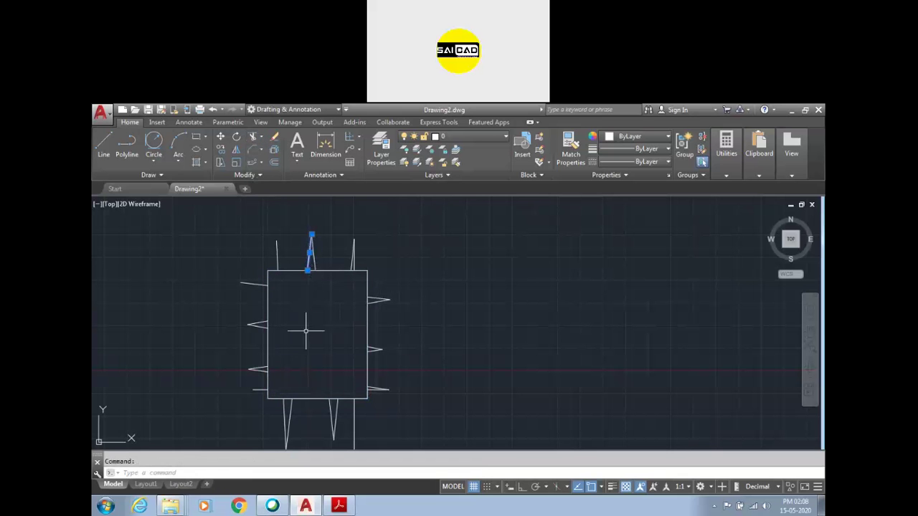
{"action": "key", "text": "Escape"}
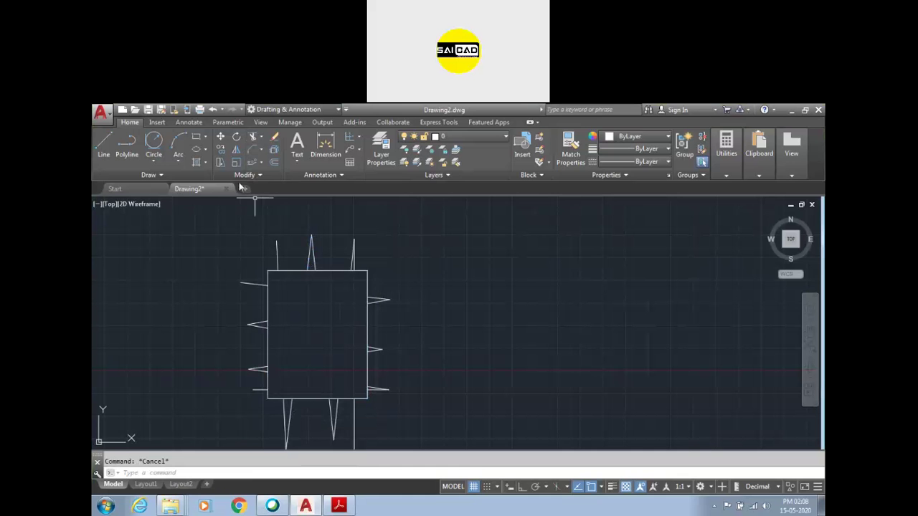
{"action": "left_click", "coordinate": [261, 137]}
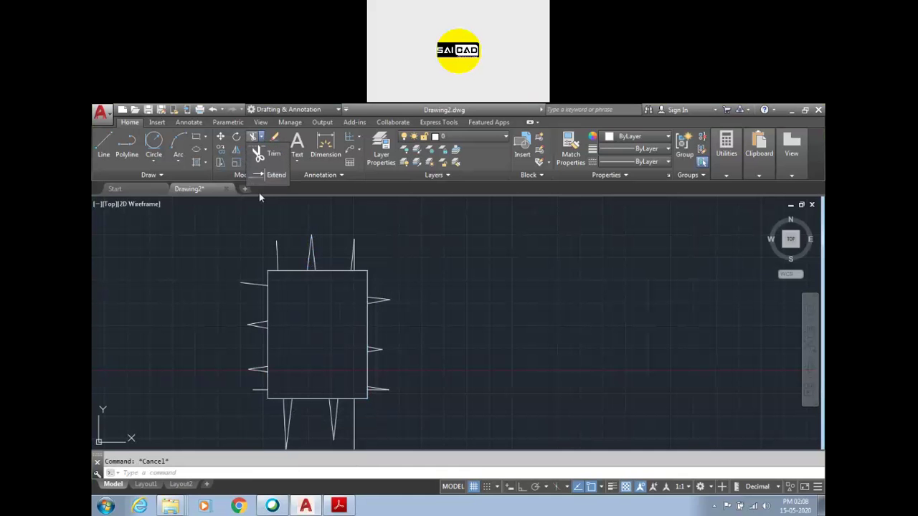
{"action": "type", "text": "ex"}
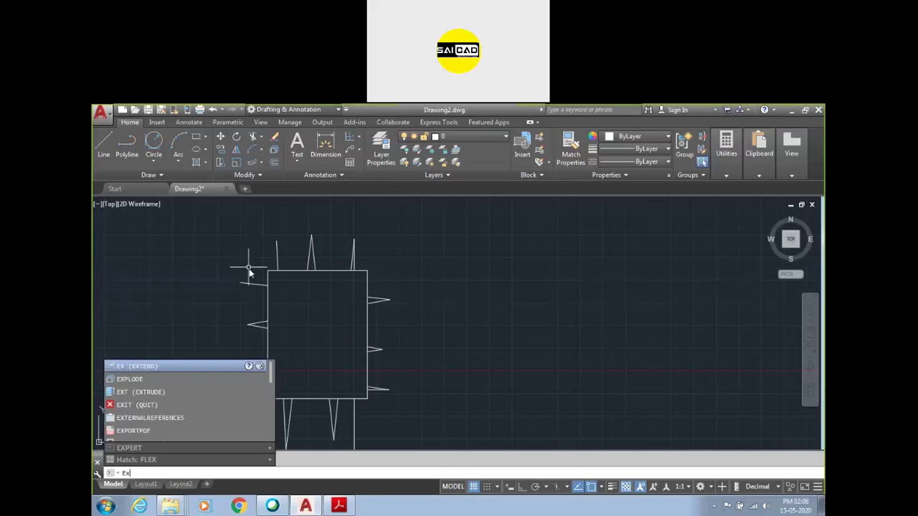
{"action": "key", "text": "Return"}
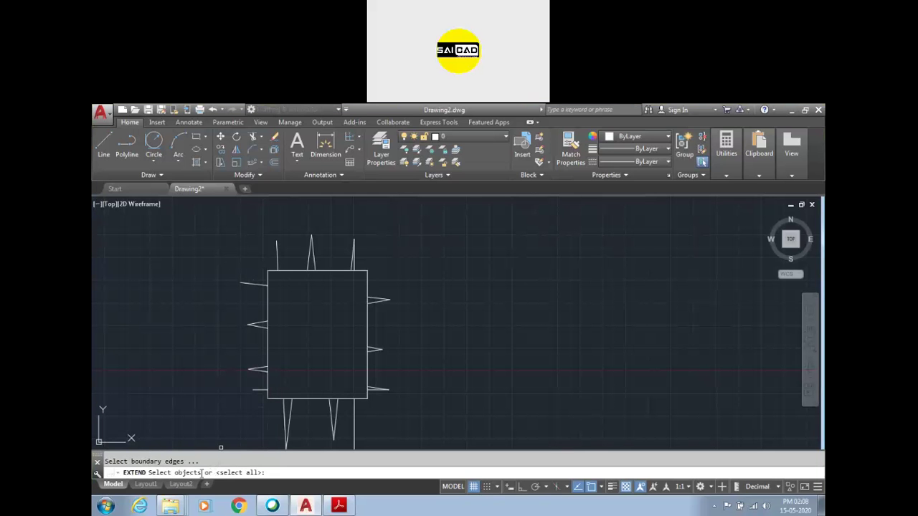
{"action": "key", "text": "Return"}
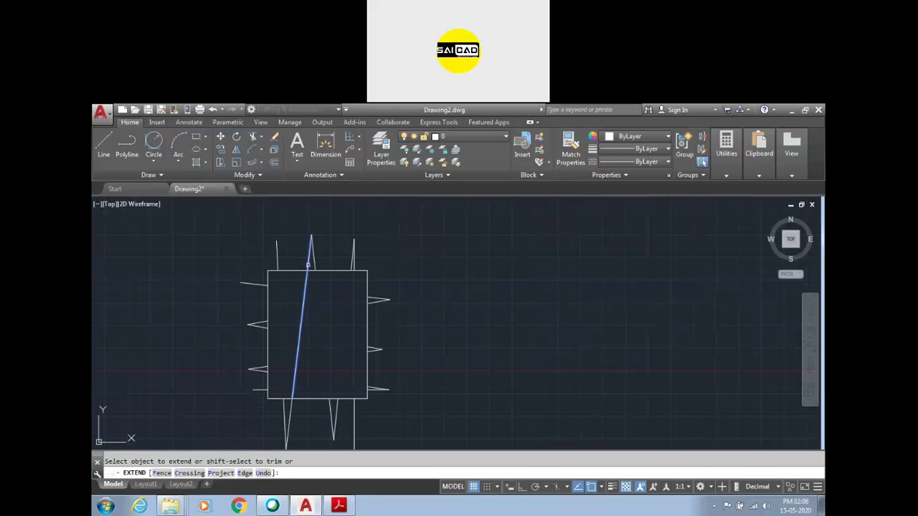
{"action": "left_click", "coordinate": [306, 268]}
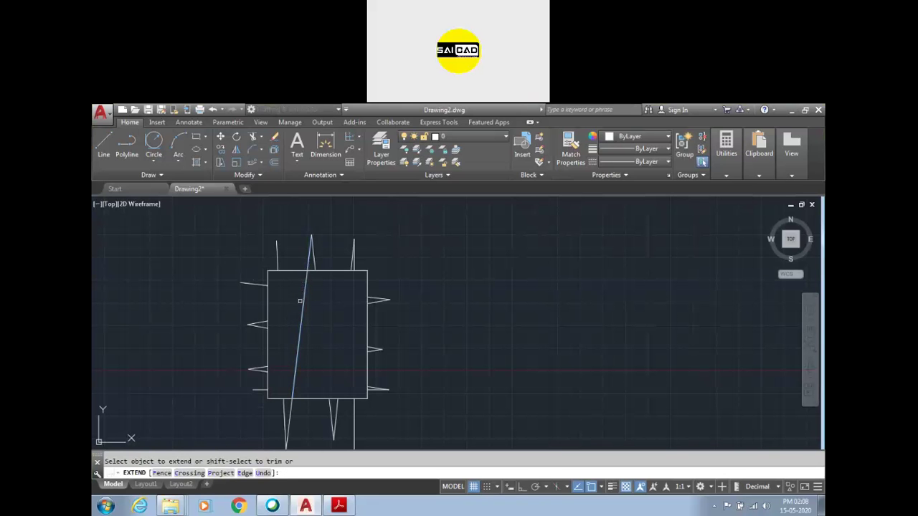
{"action": "left_click", "coordinate": [294, 395]}
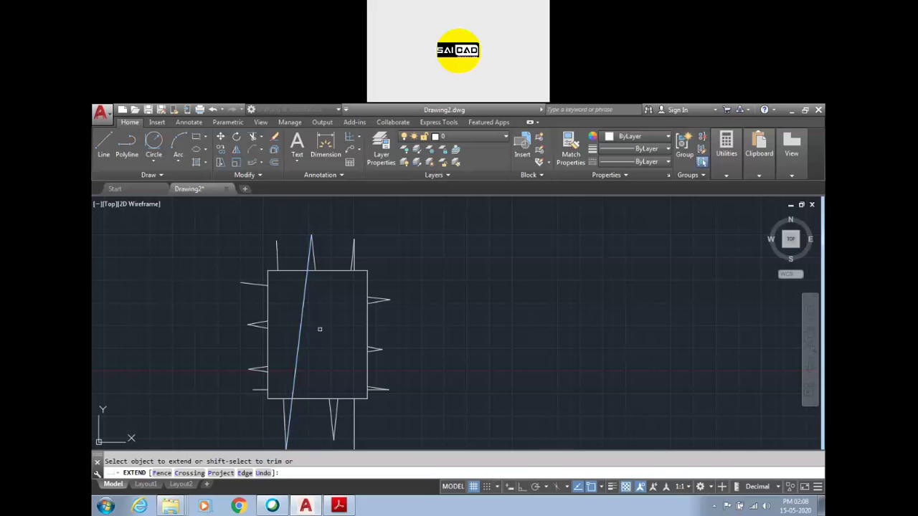
Extend the remaining slanted lines above the rectangle down through it to the spikes below, using all objects as boundary edges
{"action": "left_click", "coordinate": [315, 256]}
{"action": "left_click", "coordinate": [355, 262]}
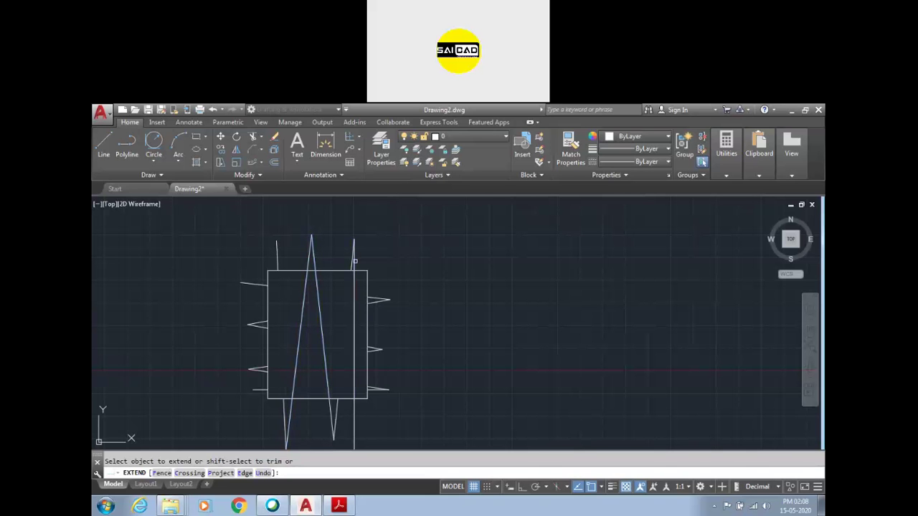
{"action": "left_click", "coordinate": [349, 264]}
{"action": "left_click", "coordinate": [276, 266]}
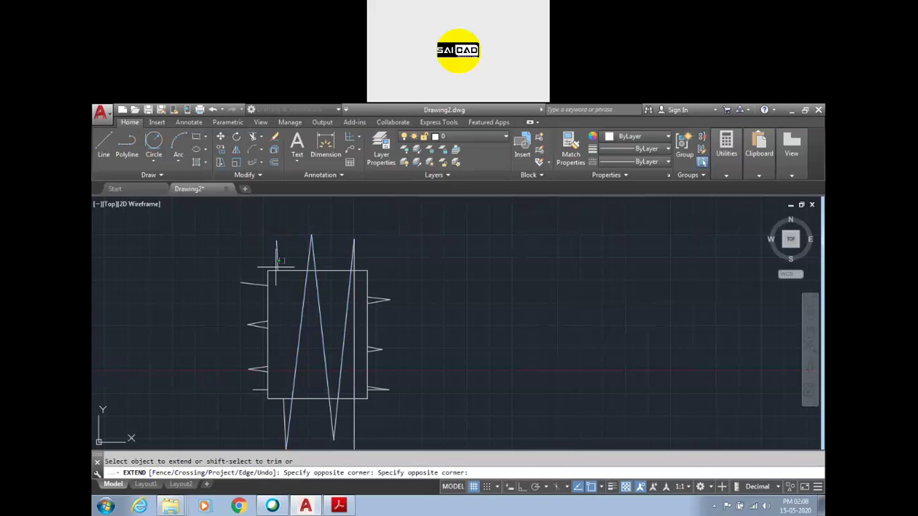
{"action": "left_click", "coordinate": [281, 264]}
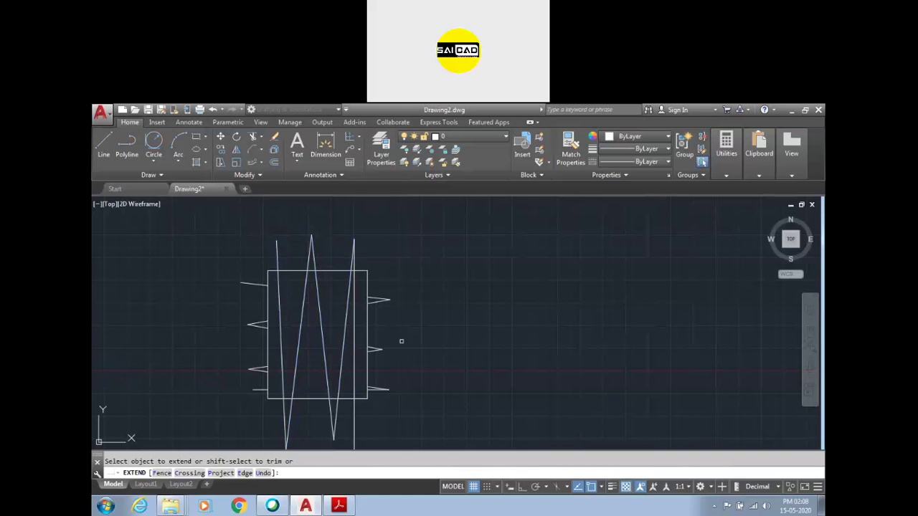
Extend both lines of the uppermost spike beside the rectangle's right edge to the vertical line inside it, and end Extend
{"action": "scroll", "coordinate": [371, 287], "scroll_direction": "up", "scroll_amount": 2}
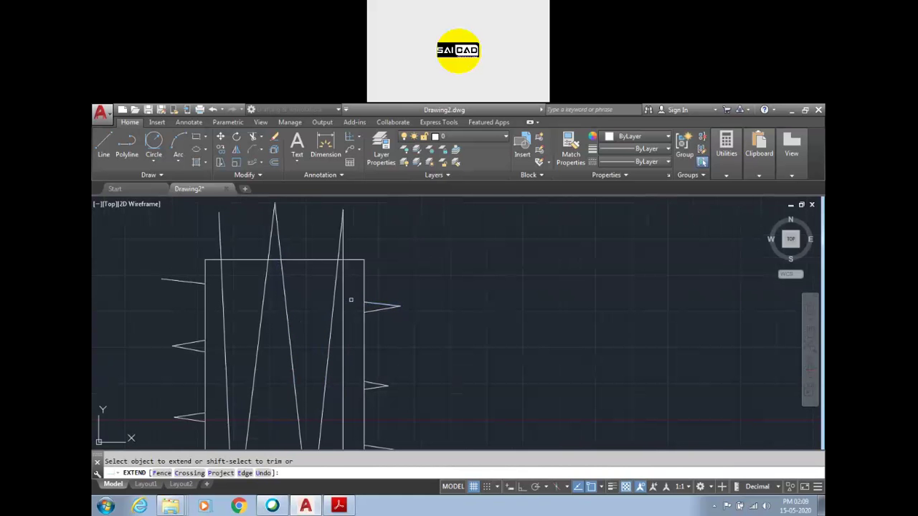
{"action": "left_click", "coordinate": [372, 303]}
{"action": "scroll", "coordinate": [385, 300], "scroll_direction": "down", "scroll_amount": 2}
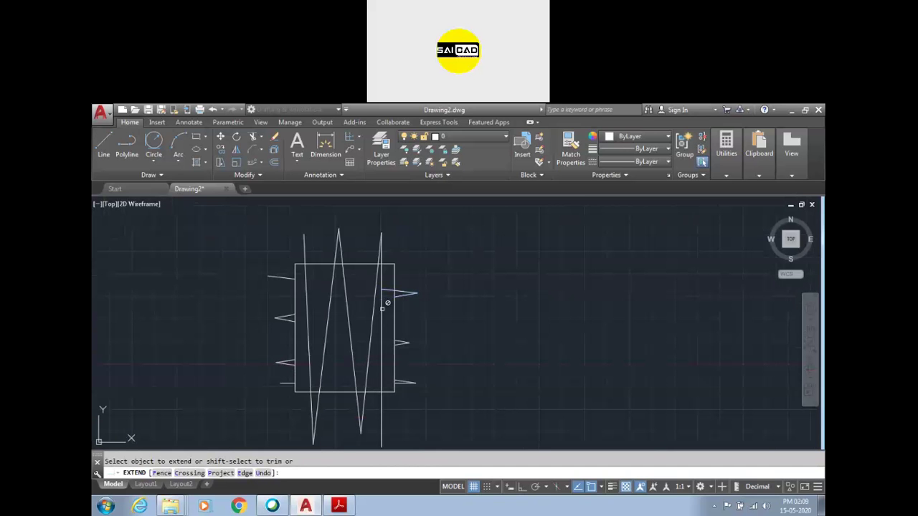
{"action": "scroll", "coordinate": [388, 299], "scroll_direction": "up", "scroll_amount": 2}
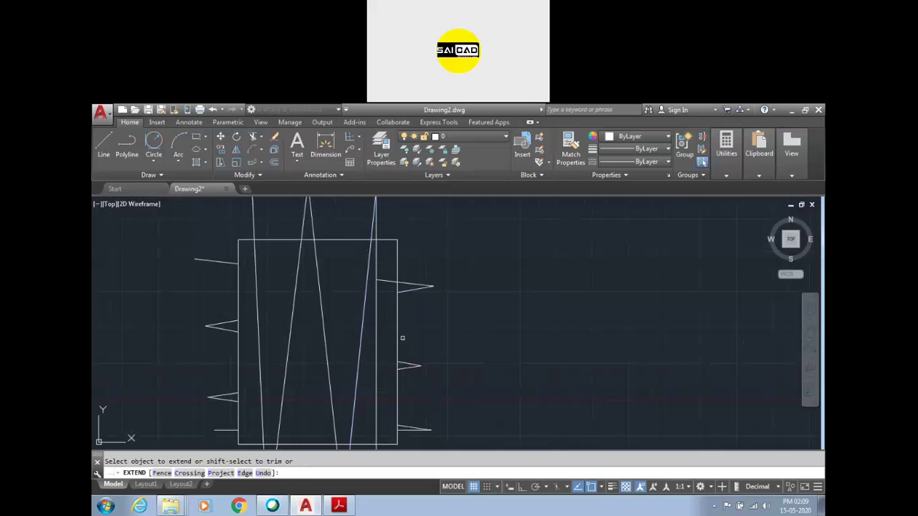
{"action": "left_click", "coordinate": [406, 292]}
{"action": "left_click", "coordinate": [238, 286]}
{"action": "key", "text": "Escape"}
Extend the spike lines on the rectangle's right side across to its left edge, using only the rectangle as the boundary edge
{"action": "key", "text": "Return"}
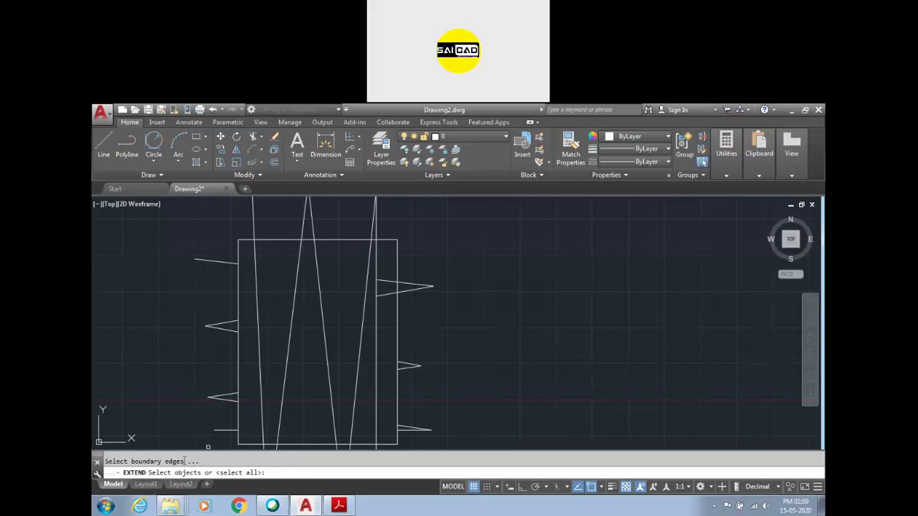
{"action": "left_click", "coordinate": [237, 356]}
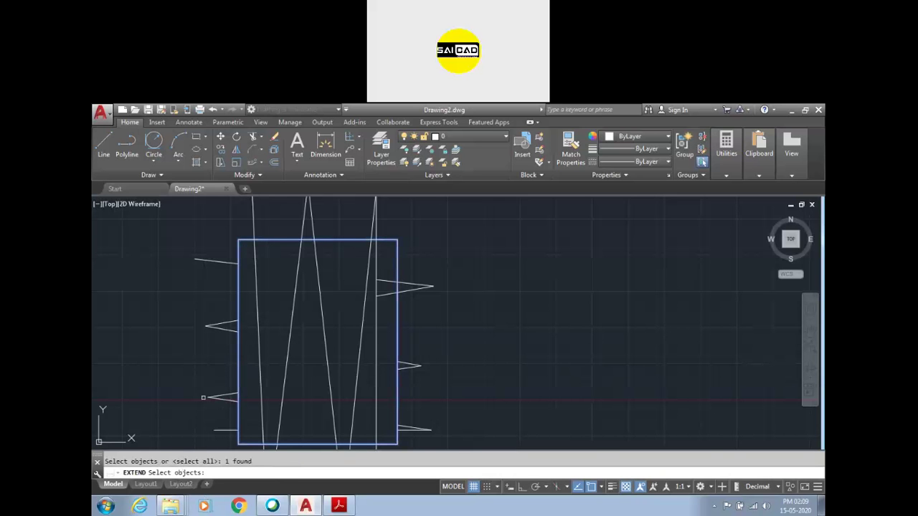
{"action": "key", "text": "Return"}
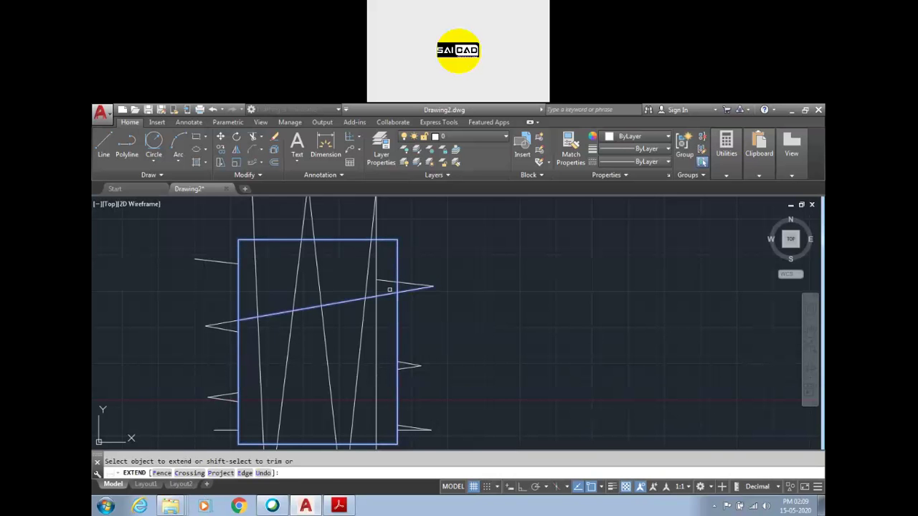
{"action": "left_click", "coordinate": [387, 279]}
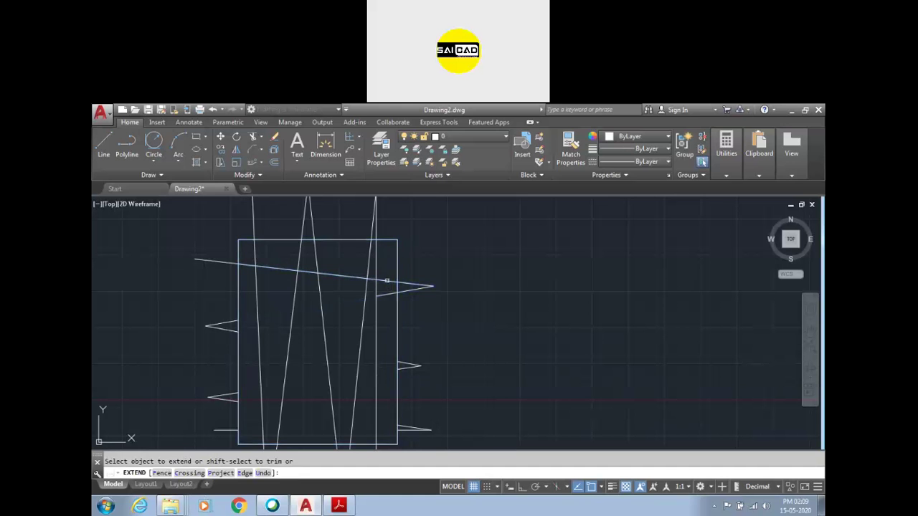
{"action": "left_click", "coordinate": [386, 292]}
{"action": "left_click", "coordinate": [402, 363]}
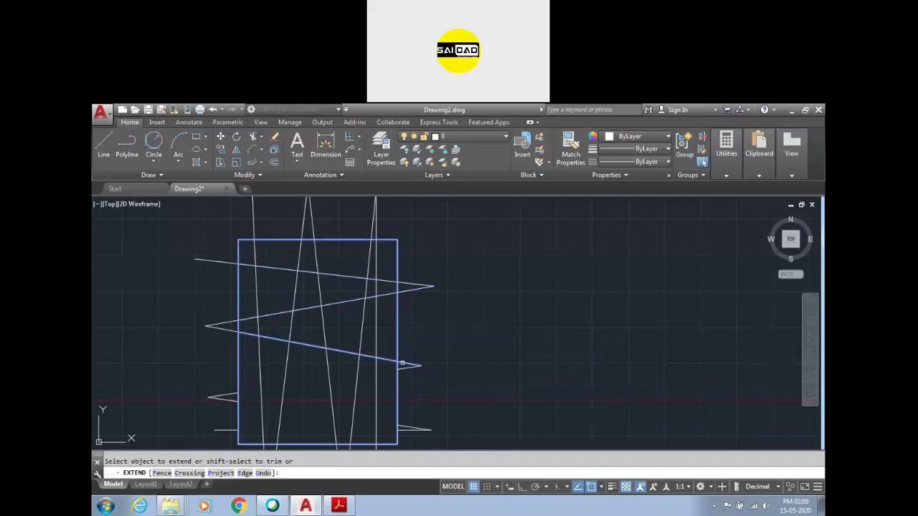
{"action": "left_click", "coordinate": [403, 369]}
{"action": "left_click", "coordinate": [404, 427]}
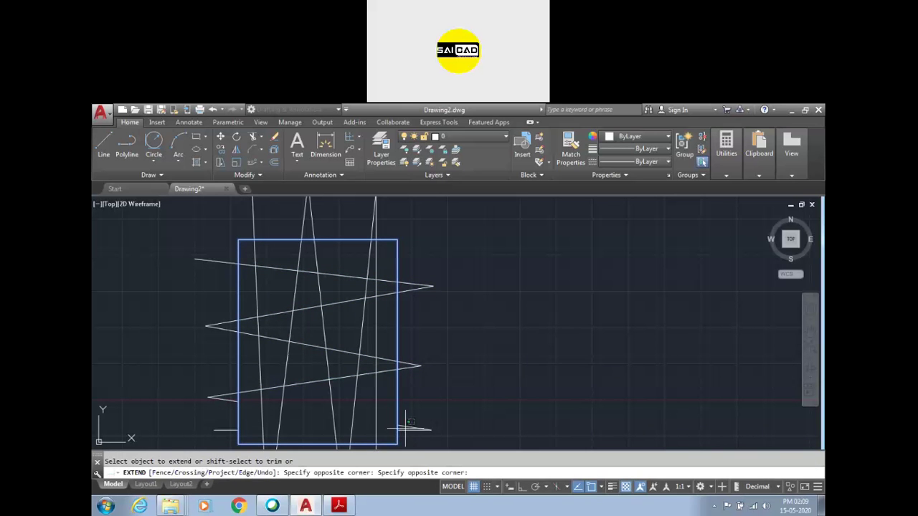
{"action": "left_click", "coordinate": [406, 419]}
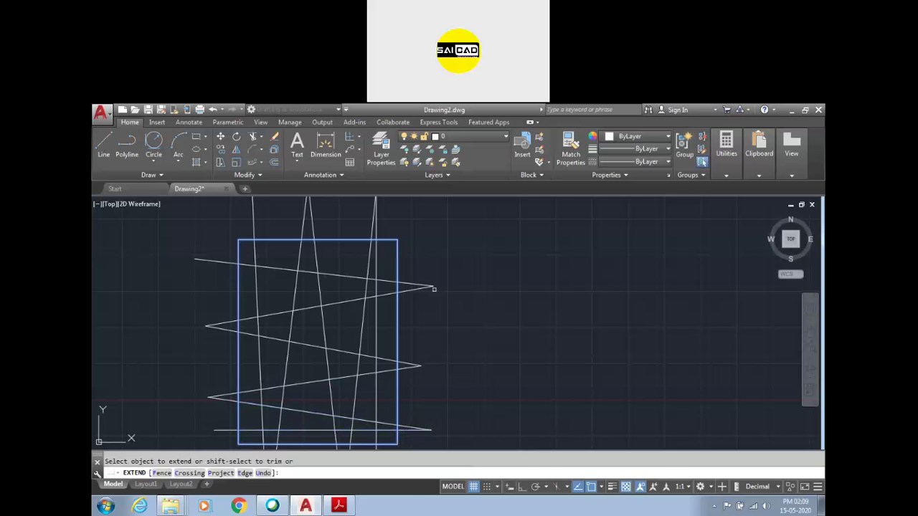
Trim all line portions inside the rectangle from within the Extend command, using its shift-select option and crossing windows
{"action": "scroll", "coordinate": [432, 291], "scroll_direction": "down", "scroll_amount": 2}
{"action": "scroll", "coordinate": [427, 330], "scroll_direction": "up", "scroll_amount": 2}
{"action": "scroll", "coordinate": [411, 345], "scroll_direction": "down", "scroll_amount": 2}
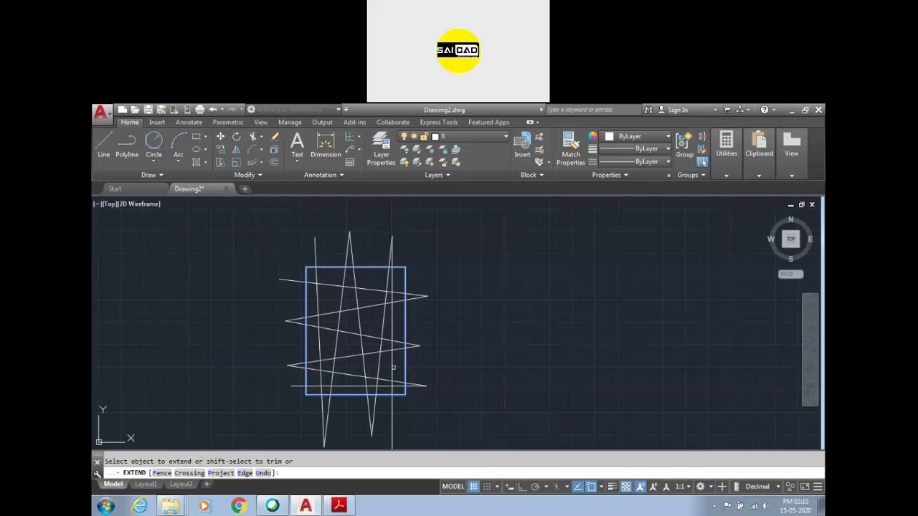
{"action": "left_click", "coordinate": [387, 280], "text": "shift"}
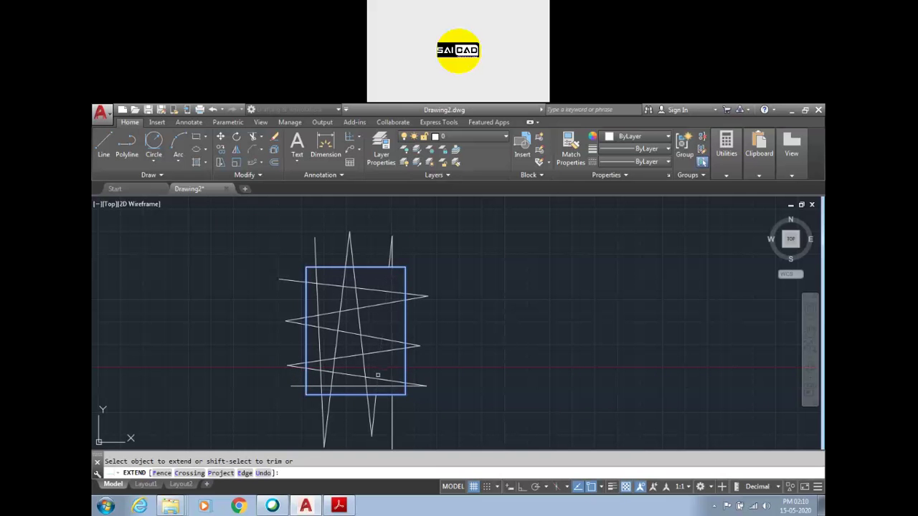
{"action": "left_click", "coordinate": [385, 286]}
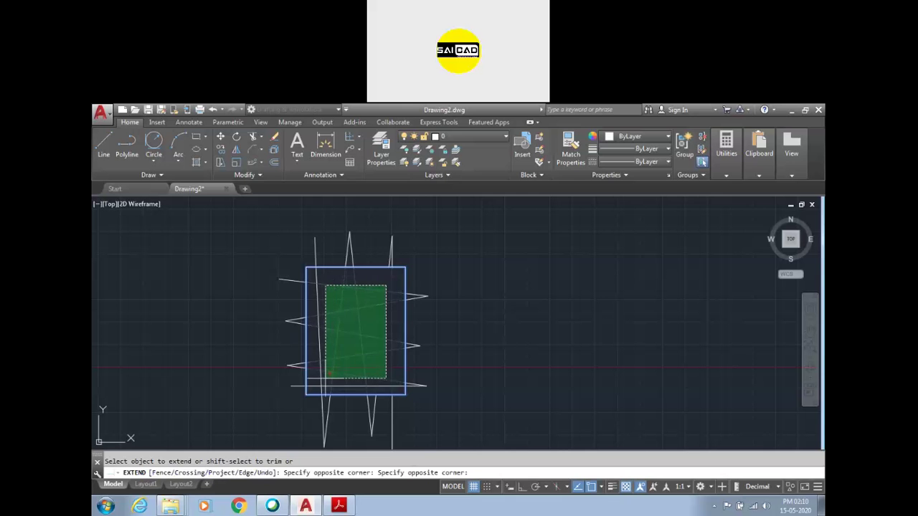
{"action": "left_click", "coordinate": [315, 385]}
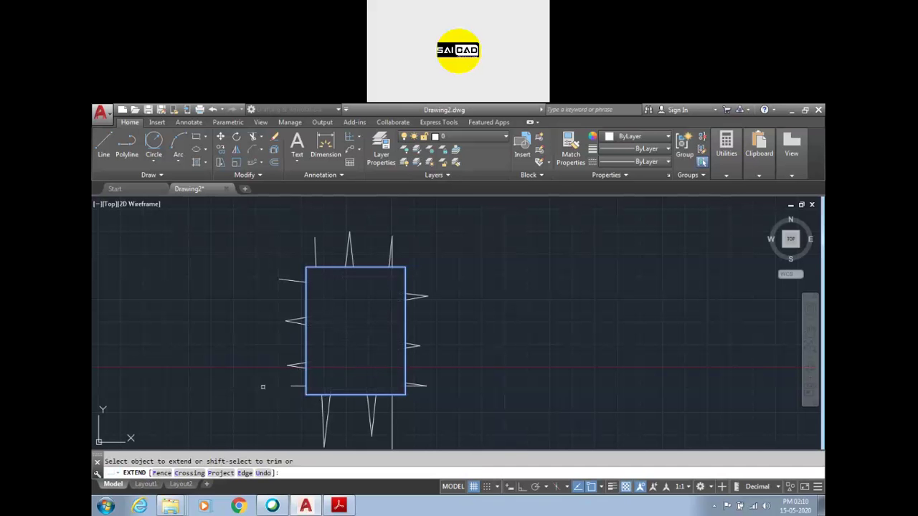
Extend the spike lines right of the rectangle back across it with crossing windows, and end the Extend command
{"action": "left_click", "coordinate": [433, 280]}
{"action": "left_click", "coordinate": [414, 399]}
{"action": "left_click", "coordinate": [411, 365]}
{"action": "left_click", "coordinate": [415, 332]}
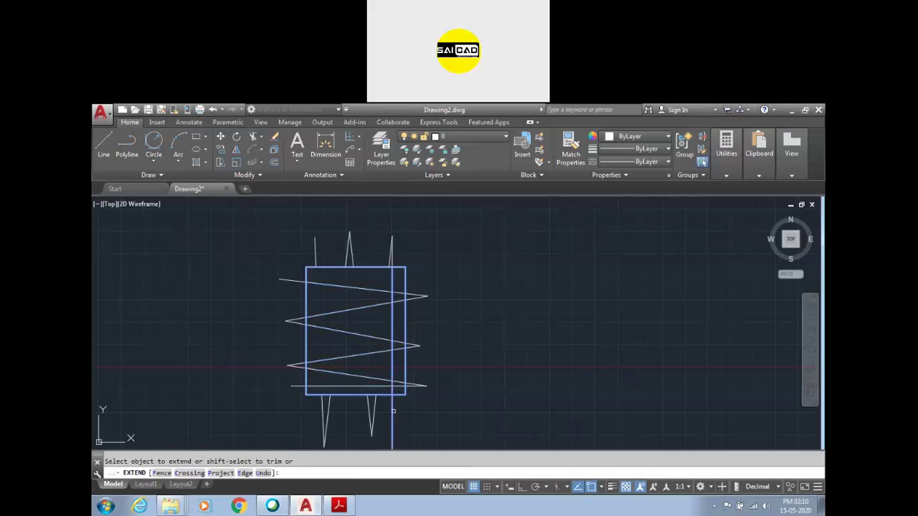
{"action": "key", "text": "Escape"}
Extend the lines above the rectangle down to the second zigzag line using Trim's shift-select option, with all objects as cutting edges
{"action": "type", "text": "tr"}
{"action": "key", "text": "Return"}
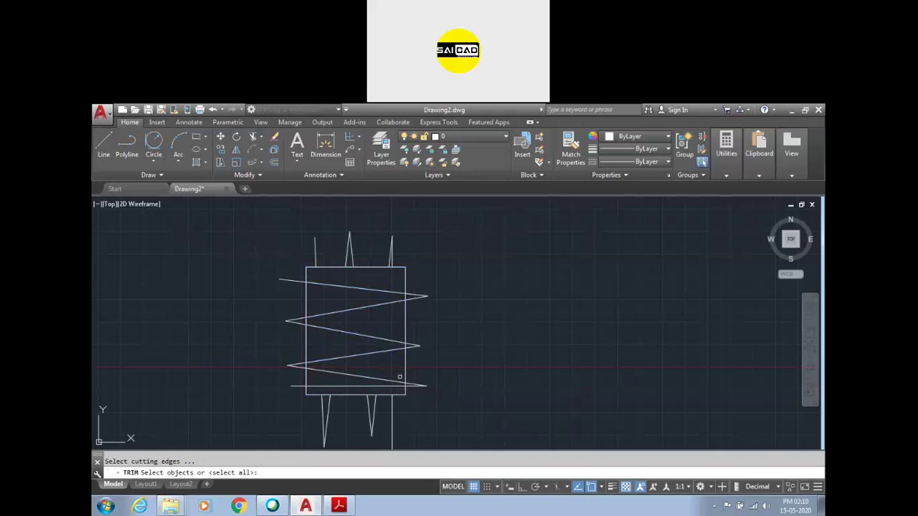
{"action": "key", "text": "Return"}
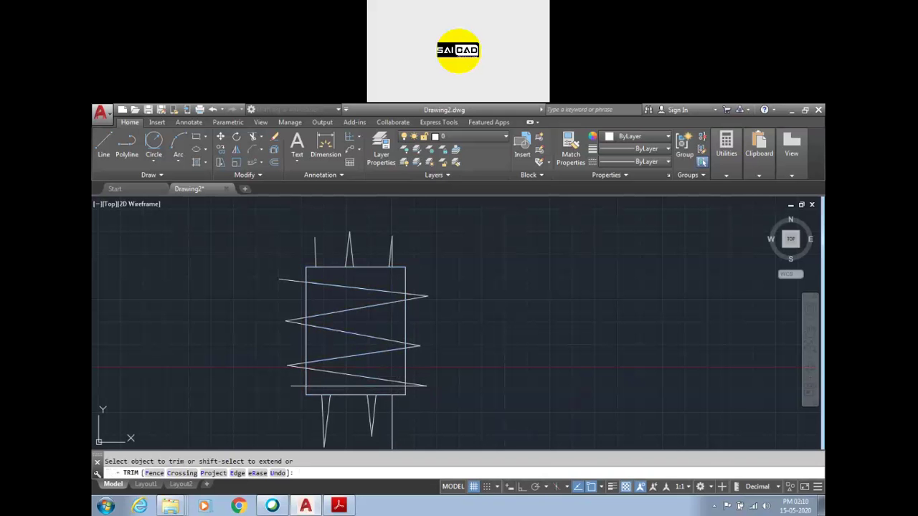
{"action": "left_click", "coordinate": [399, 257]}
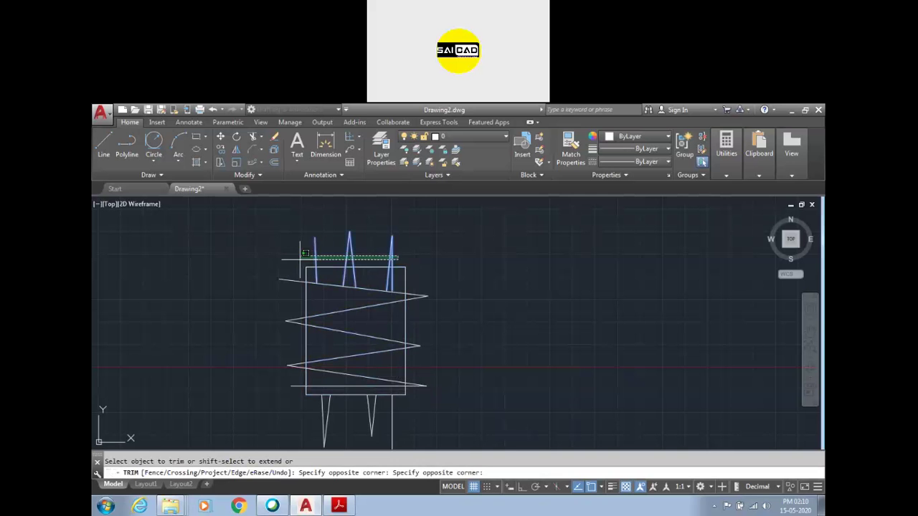
{"action": "left_click", "coordinate": [305, 253]}
{"action": "left_click", "coordinate": [396, 277]}
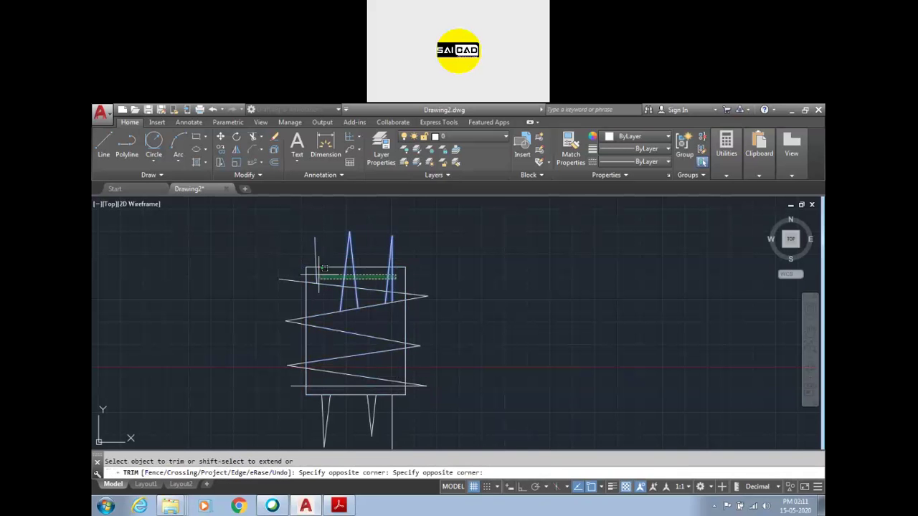
{"action": "left_click", "coordinate": [314, 275]}
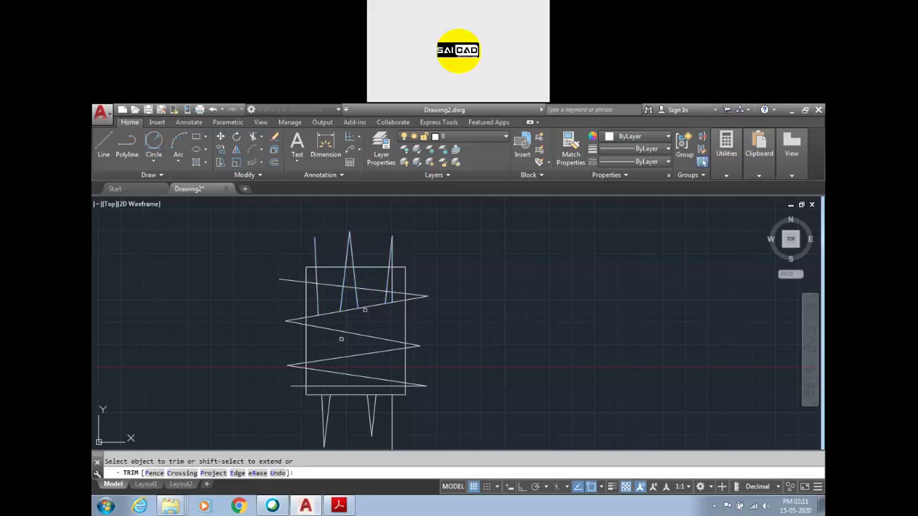
Trim those lines between the rectangle's top edge and the first zigzag line with a crossing window, and end Trim
{"action": "left_click", "coordinate": [396, 278]}
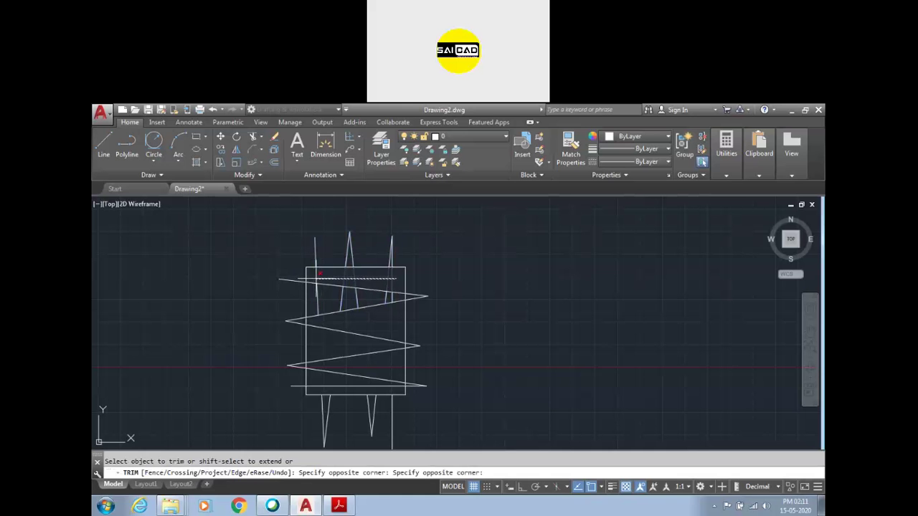
{"action": "left_click", "coordinate": [319, 275]}
{"action": "key", "text": "Escape"}
Erase the rectangle and all lines from the drawing
{"action": "scroll", "coordinate": [338, 328], "scroll_direction": "down", "scroll_amount": 4}
{"action": "left_click", "coordinate": [390, 260]}
{"action": "left_click", "coordinate": [331, 374]}
{"action": "key", "text": "Delete"}
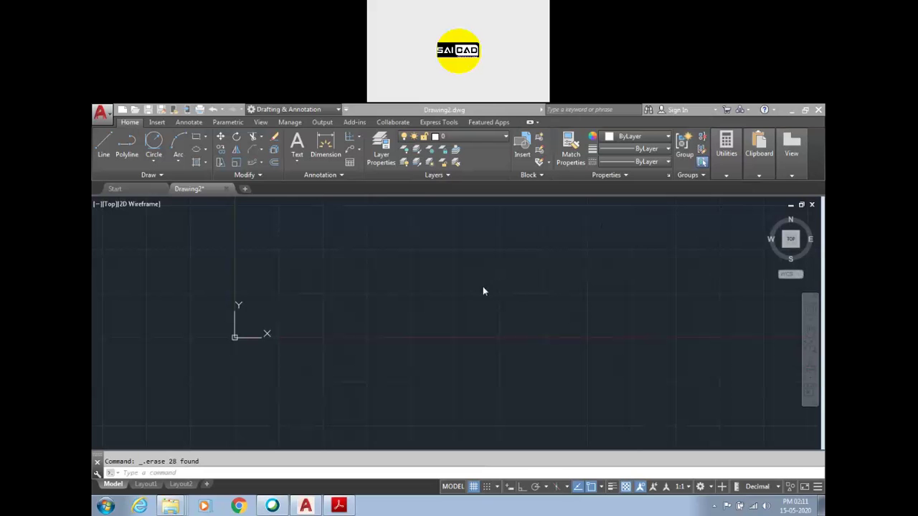
{"action": "left_click", "coordinate": [261, 164]}
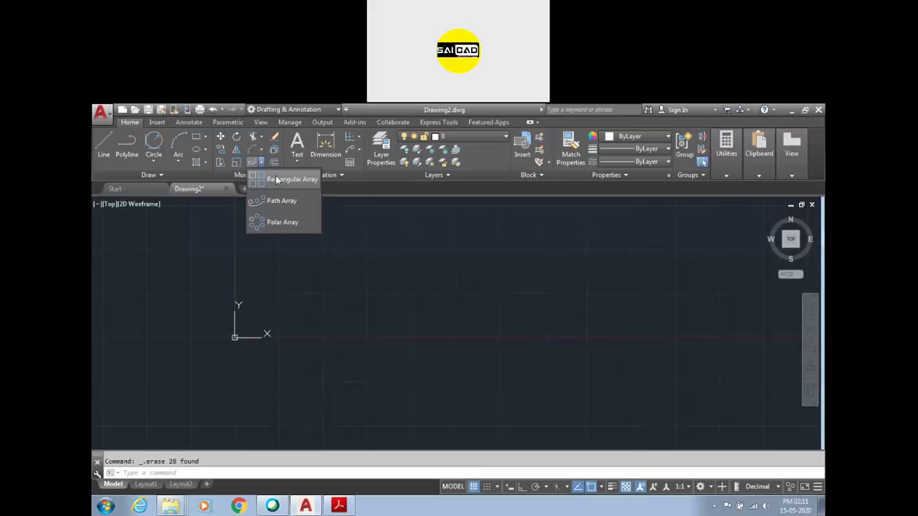
{"action": "key", "text": "Escape"}
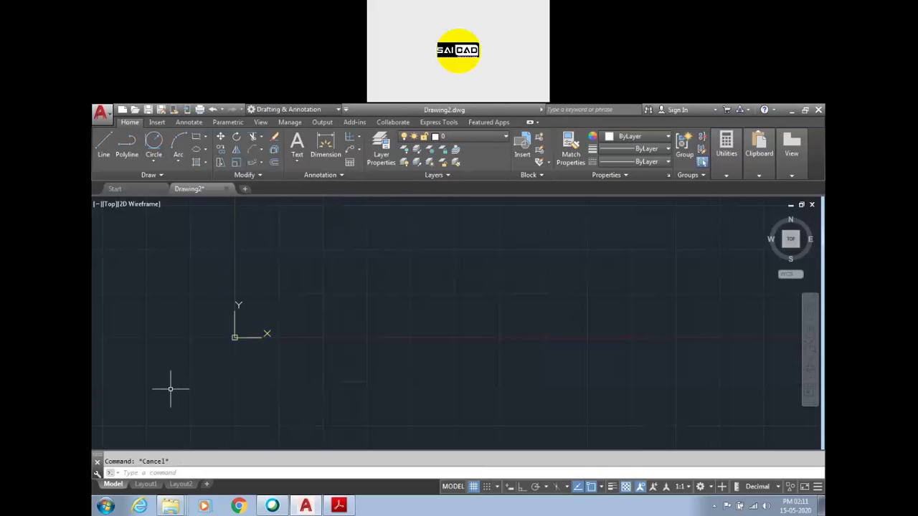
Switch to Adobe Acrobat Reader and open the recent file ALL Merged
{"action": "left_click", "coordinate": [343, 506]}
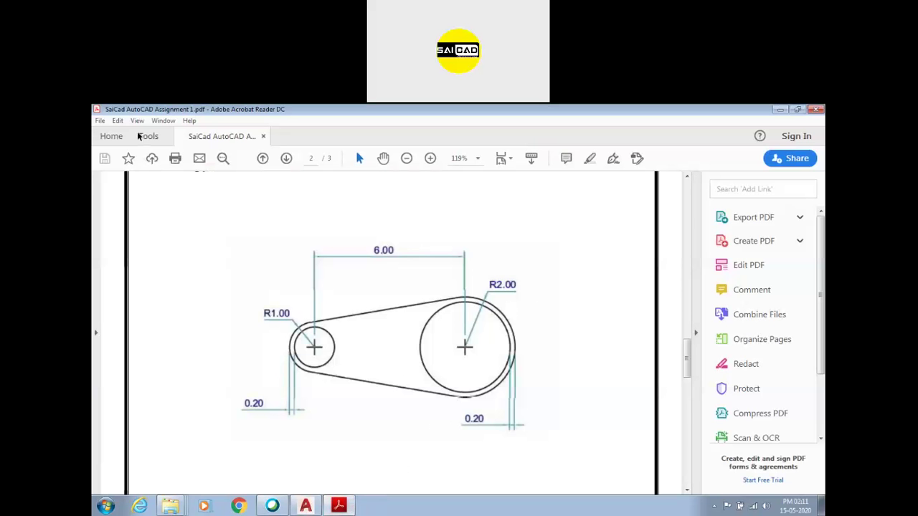
{"action": "left_click", "coordinate": [111, 137]}
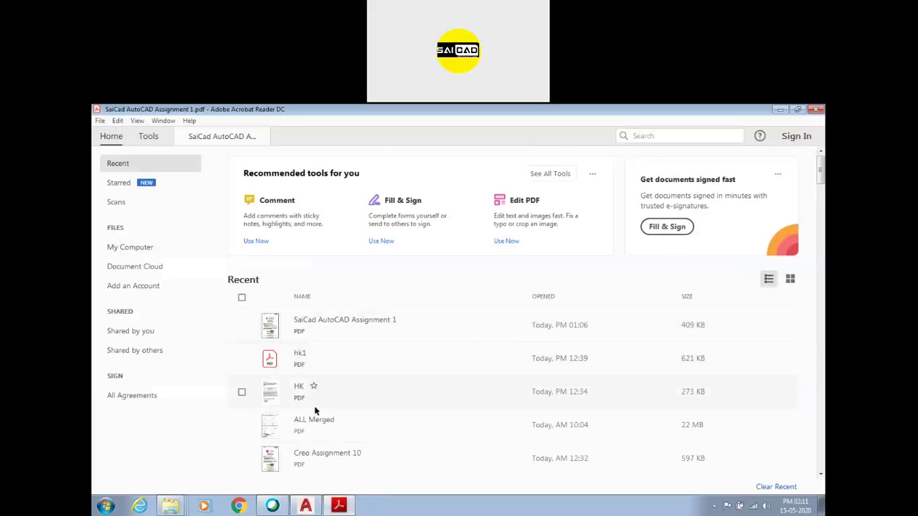
{"action": "left_click", "coordinate": [316, 427]}
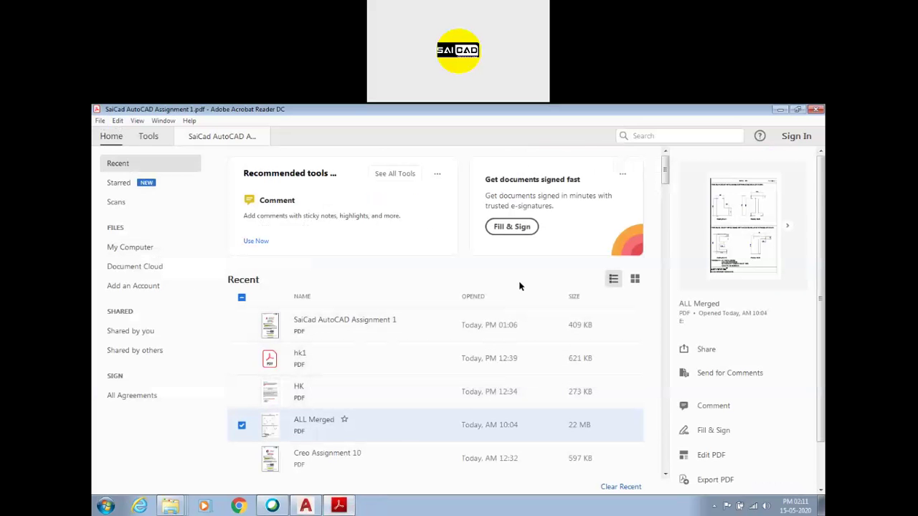
{"action": "double_click", "coordinate": [426, 430]}
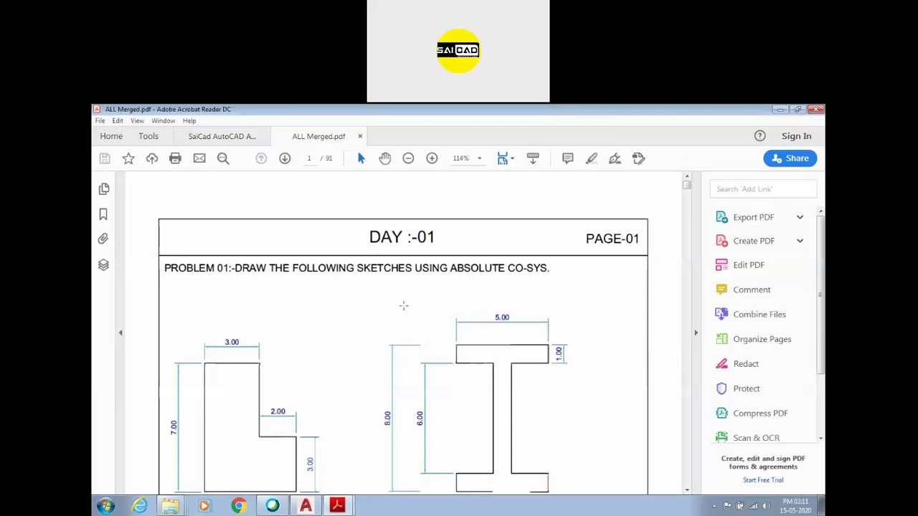
Browse the ALL Merged PDF for Problem 24 on page 13 and examine Drawing No:-40 and Drawing No:-41 enlarged
{"action": "scroll", "coordinate": [404, 329], "scroll_direction": "down", "scroll_amount": 4}
{"action": "scroll", "coordinate": [404, 331], "scroll_direction": "down", "scroll_amount": 4, "text": "ctrl"}
{"action": "scroll", "coordinate": [401, 330], "scroll_direction": "down", "scroll_amount": 20}
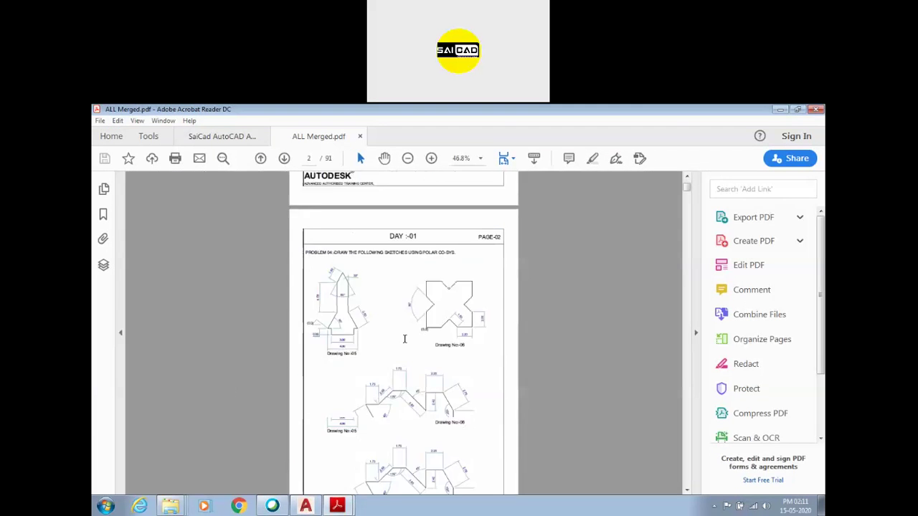
{"action": "scroll", "coordinate": [395, 328], "scroll_direction": "down", "scroll_amount": 20}
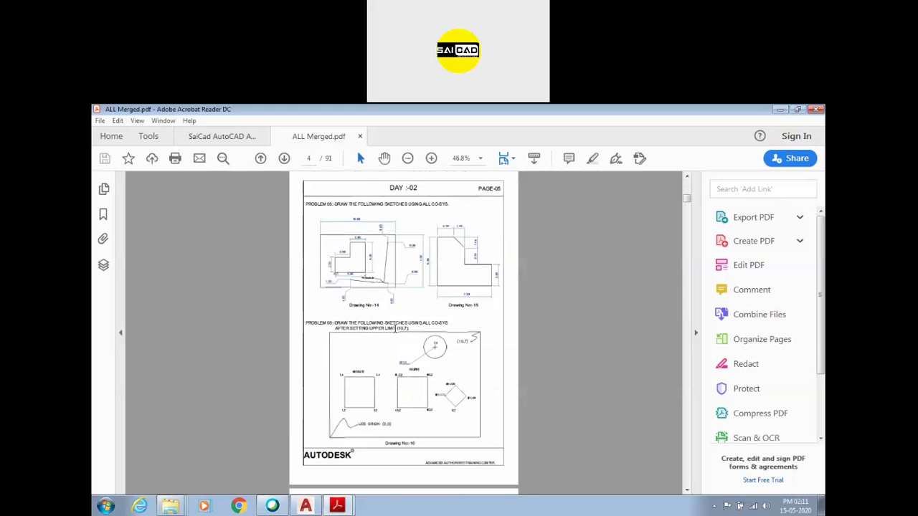
{"action": "scroll", "coordinate": [395, 328], "scroll_direction": "down", "scroll_amount": 20}
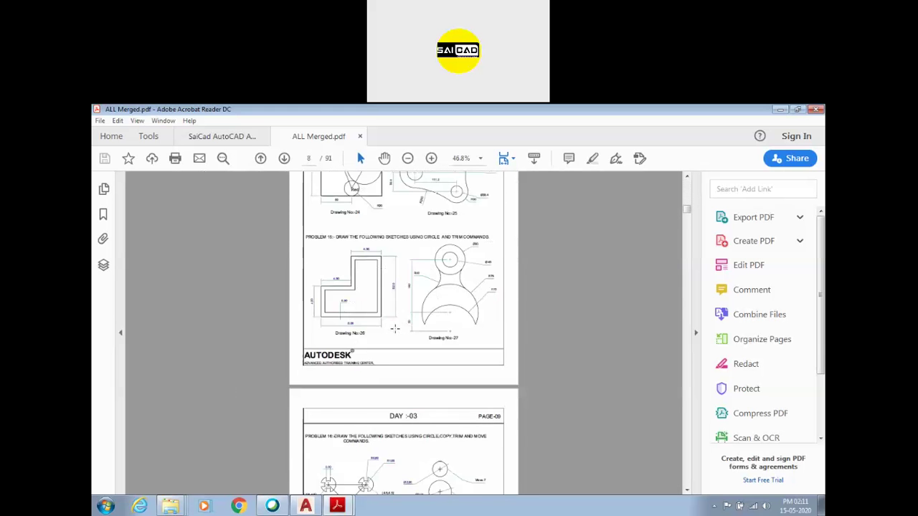
{"action": "scroll", "coordinate": [395, 328], "scroll_direction": "down", "scroll_amount": 10}
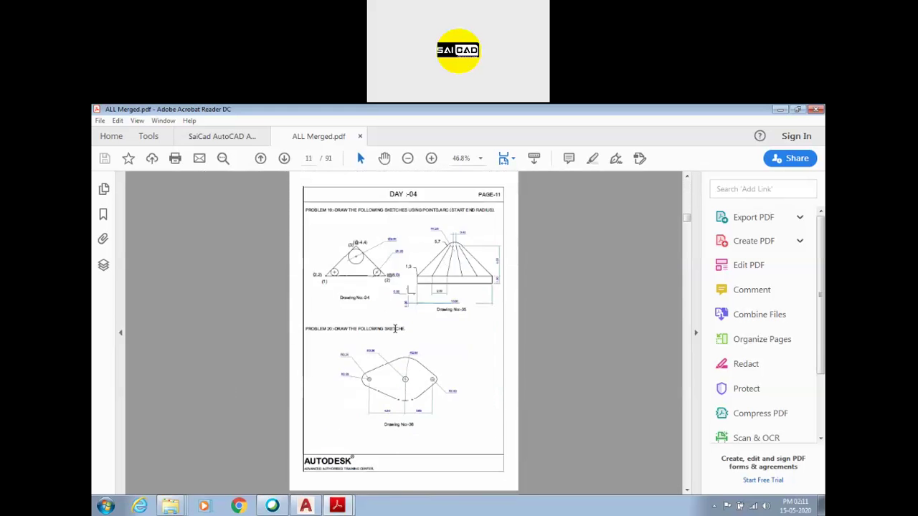
{"action": "scroll", "coordinate": [395, 328], "scroll_direction": "down", "scroll_amount": 10}
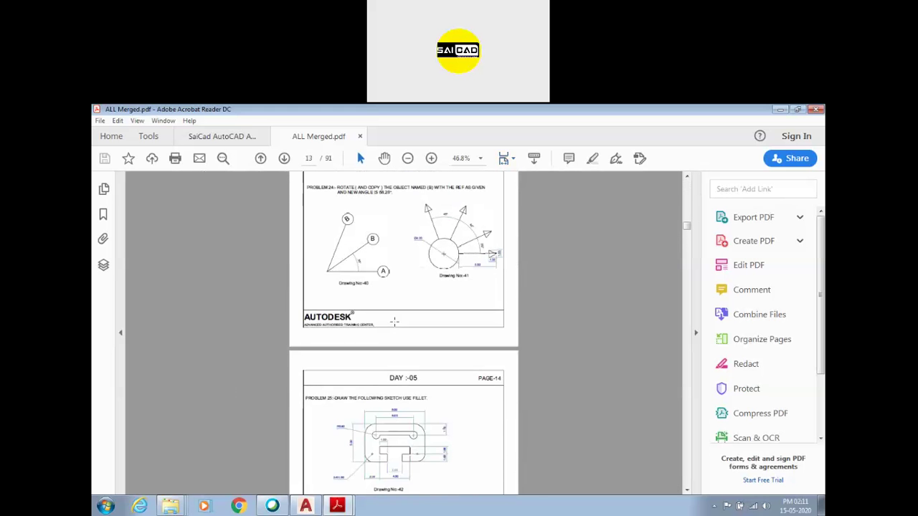
{"action": "scroll", "coordinate": [418, 247], "scroll_direction": "up", "scroll_amount": 1}
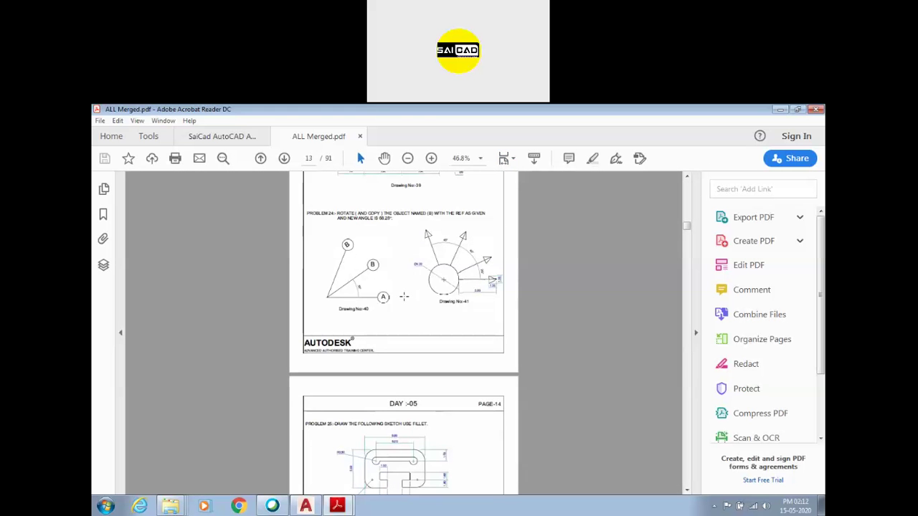
{"action": "scroll", "coordinate": [498, 227], "scroll_direction": "up", "scroll_amount": 5, "text": "ctrl"}
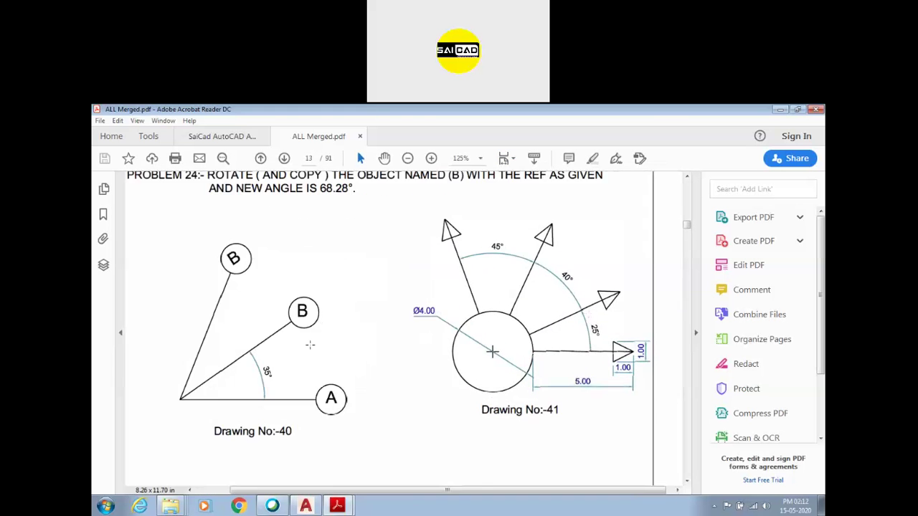
{"action": "scroll", "coordinate": [514, 306], "scroll_direction": "down", "scroll_amount": 1, "text": "ctrl"}
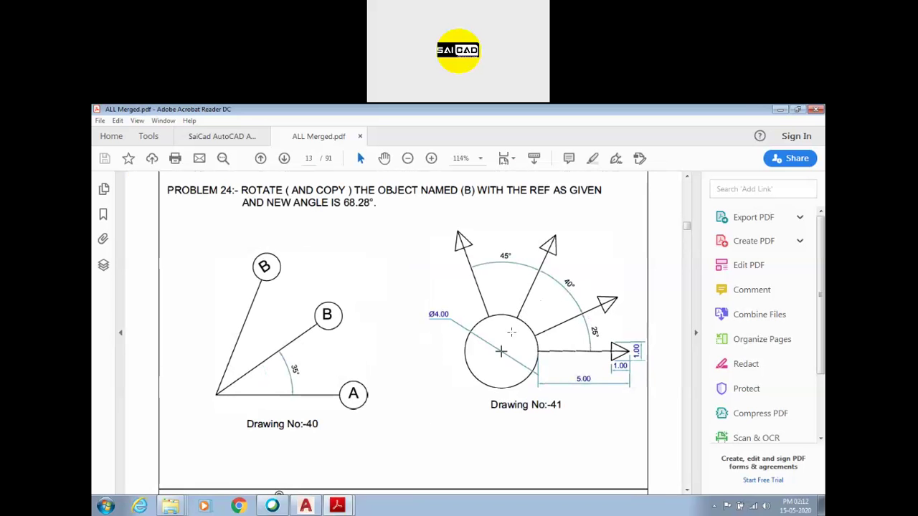
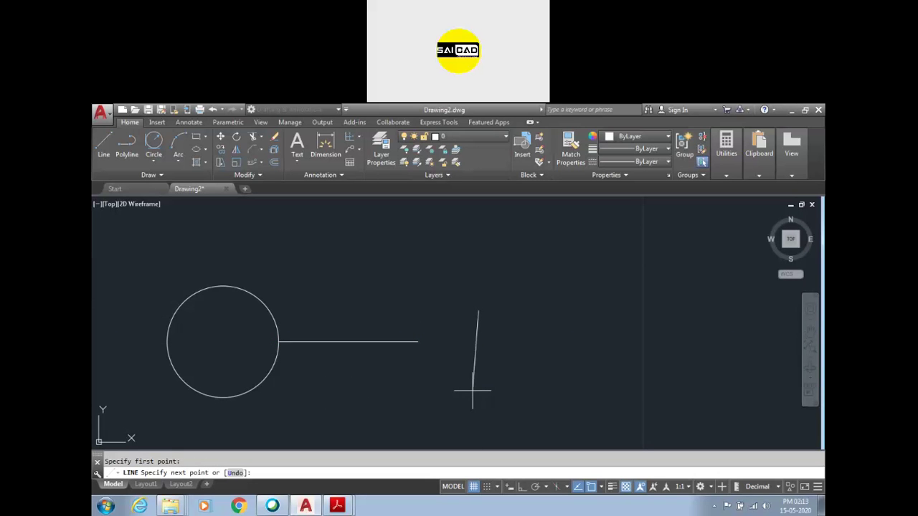
Draw a 1-unit vertical line with Ortho on, and a 1-unit horizontal line rightward from its midpoint
{"action": "key", "text": "F8"}
{"action": "key", "text": "Return"}
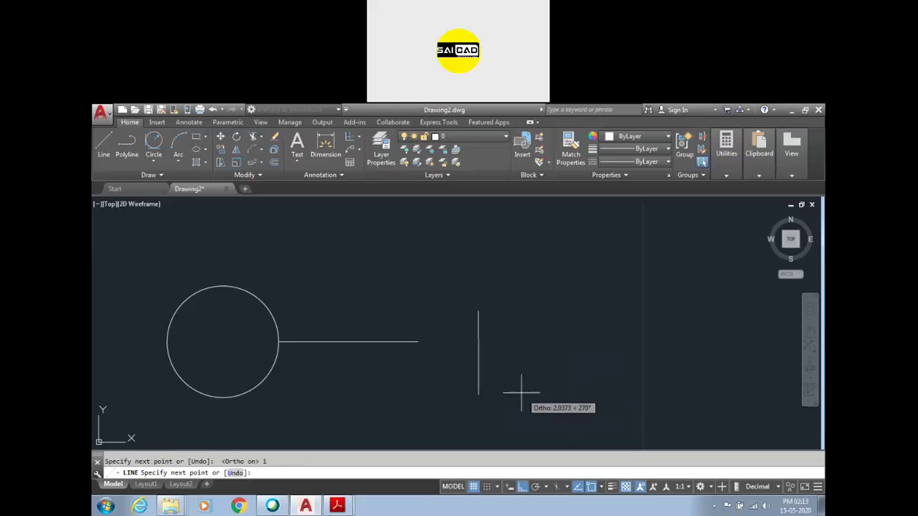
{"action": "key", "text": "Return"}
{"action": "key", "text": "Return"}
{"action": "left_click", "coordinate": [478, 324]}
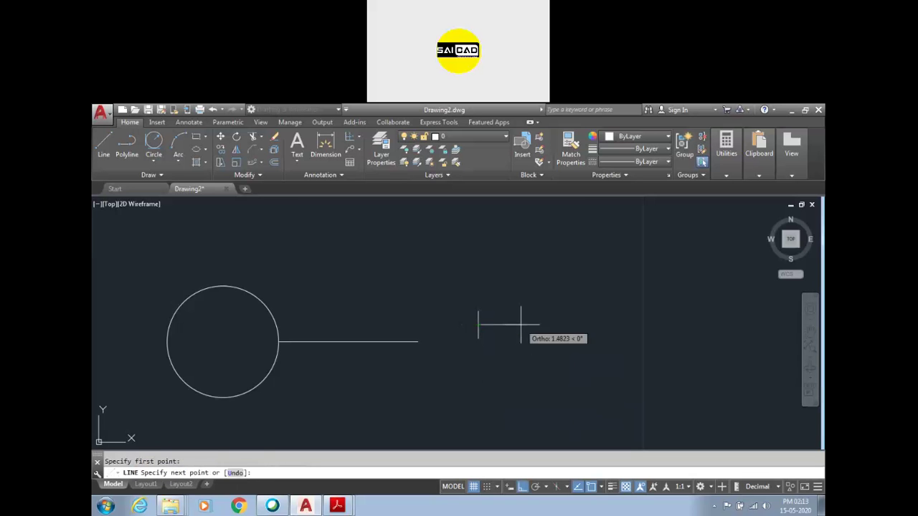
{"action": "type", "text": "1"}
{"action": "key", "text": "Return"}
{"action": "key", "text": "Return"}
Connect the vertical line's ends to the horizontal line's right end as an arrowhead, and erase the horizontal line inside it
{"action": "key", "text": "Return"}
{"action": "left_click", "coordinate": [478, 338]}
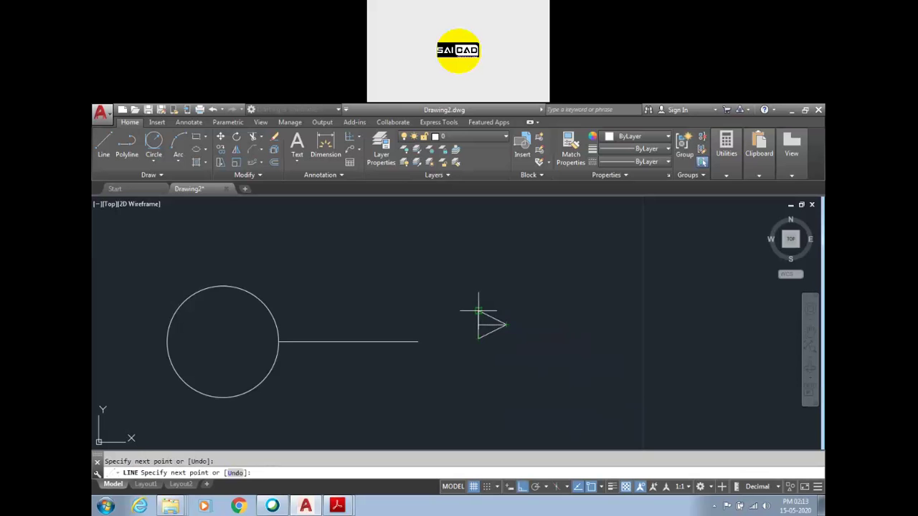
{"action": "left_click", "coordinate": [479, 311]}
{"action": "key", "text": "Return"}
{"action": "key", "text": "Escape"}
{"action": "scroll", "coordinate": [494, 323], "scroll_direction": "up", "scroll_amount": 4}
{"action": "left_click", "coordinate": [492, 327]}
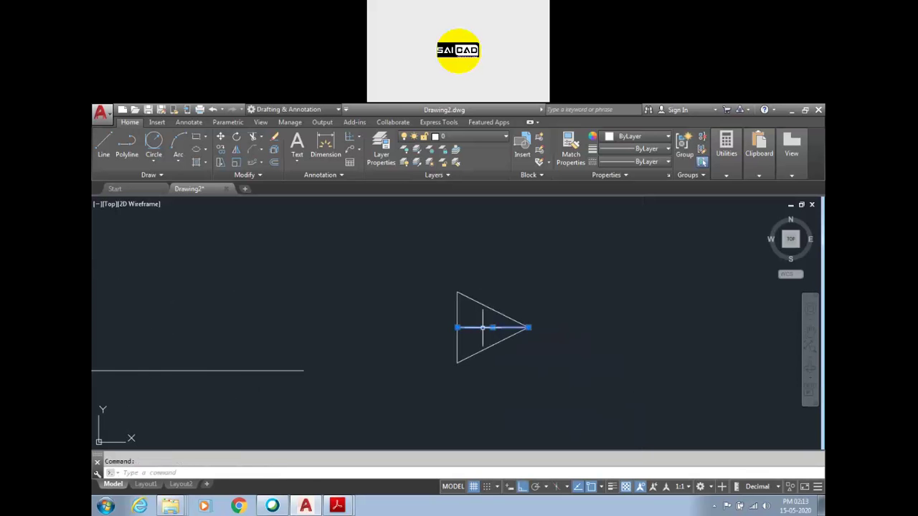
{"action": "key", "text": "Delete"}
Move the three arrowhead lines by the tip onto the free end of the horizontal line beside the circle
{"action": "scroll", "coordinate": [492, 361], "scroll_direction": "down", "scroll_amount": 2}
{"action": "left_click", "coordinate": [555, 279]}
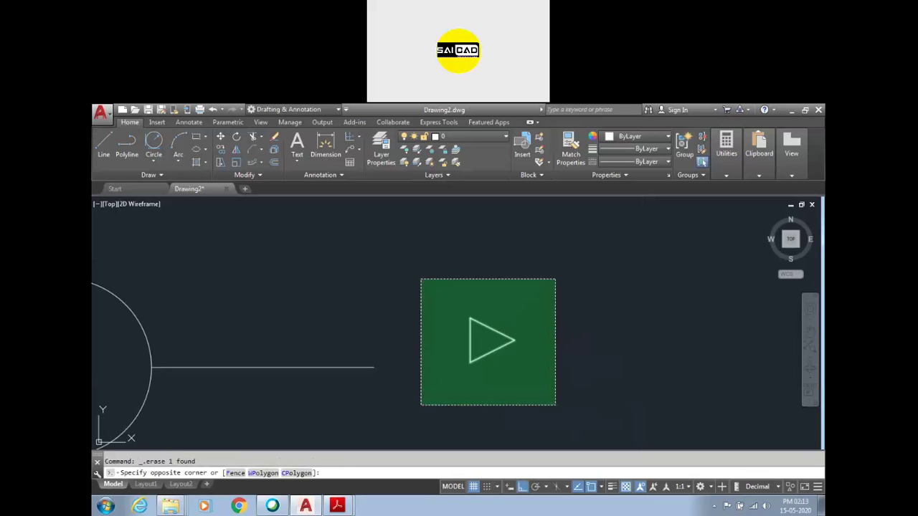
{"action": "left_click", "coordinate": [420, 403]}
{"action": "type", "text": "m"}
{"action": "key", "text": "Return"}
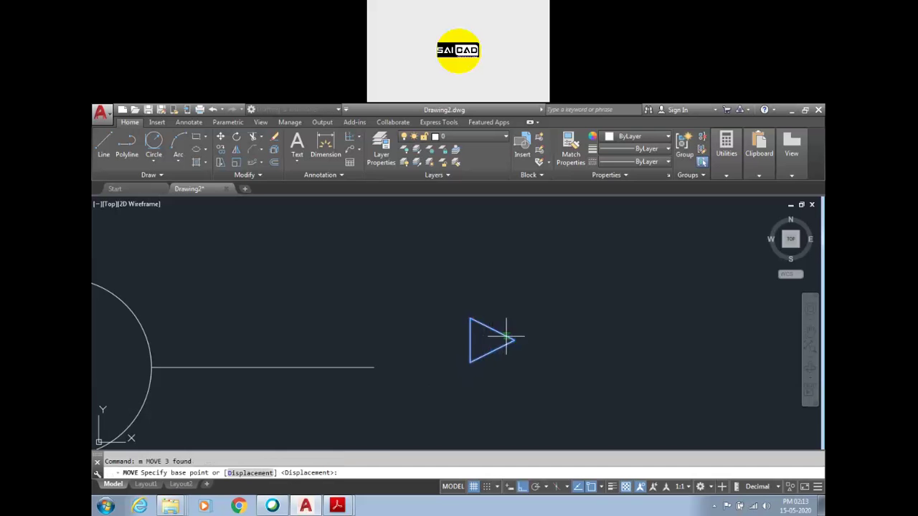
{"action": "left_click", "coordinate": [513, 339]}
{"action": "left_click", "coordinate": [378, 363]}
{"action": "scroll", "coordinate": [530, 360], "scroll_direction": "down", "scroll_amount": 2}
{"action": "key", "text": "Escape"}
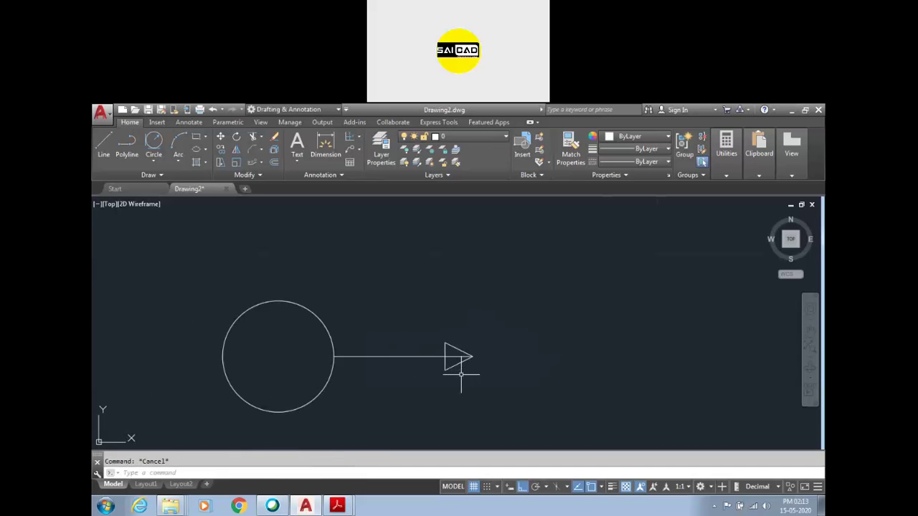
Dimension the length of the horizontal line beside the circle, placing the dimension above it, and end the command
{"action": "left_click", "coordinate": [325, 147]}
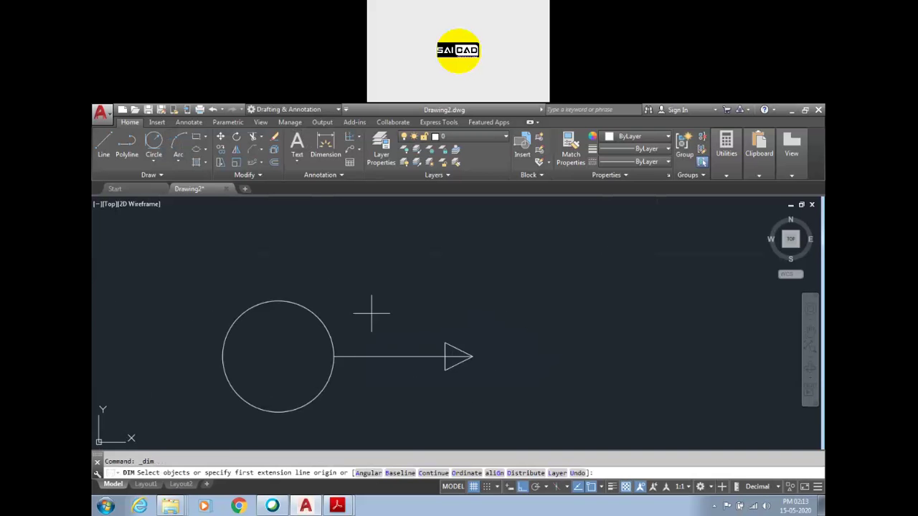
{"action": "scroll", "coordinate": [406, 349], "scroll_direction": "up", "scroll_amount": 2}
{"action": "left_click", "coordinate": [403, 365]}
{"action": "scroll", "coordinate": [405, 328], "scroll_direction": "down", "scroll_amount": 5}
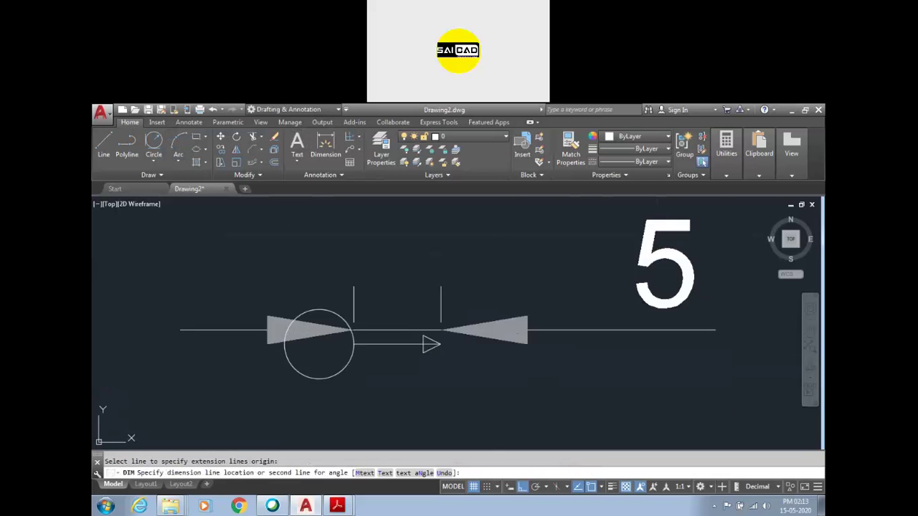
{"action": "left_click", "coordinate": [408, 284]}
{"action": "type", "text": "d"}
{"action": "key", "text": "Return"}
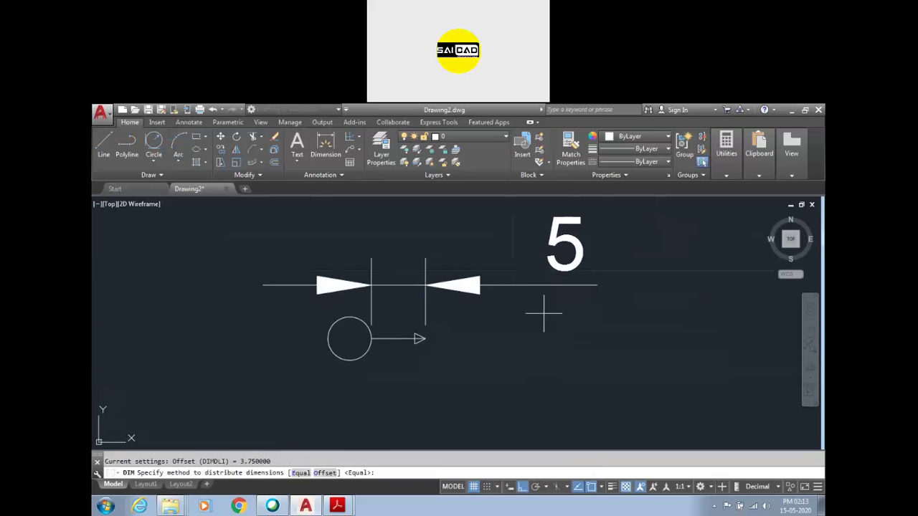
{"action": "key", "text": "Escape"}
{"action": "key", "text": "Escape"}
{"action": "key", "text": "Escape"}
Set the ISO-25 dimension style as current, discarding its style overrides
{"action": "key", "text": "Return"}
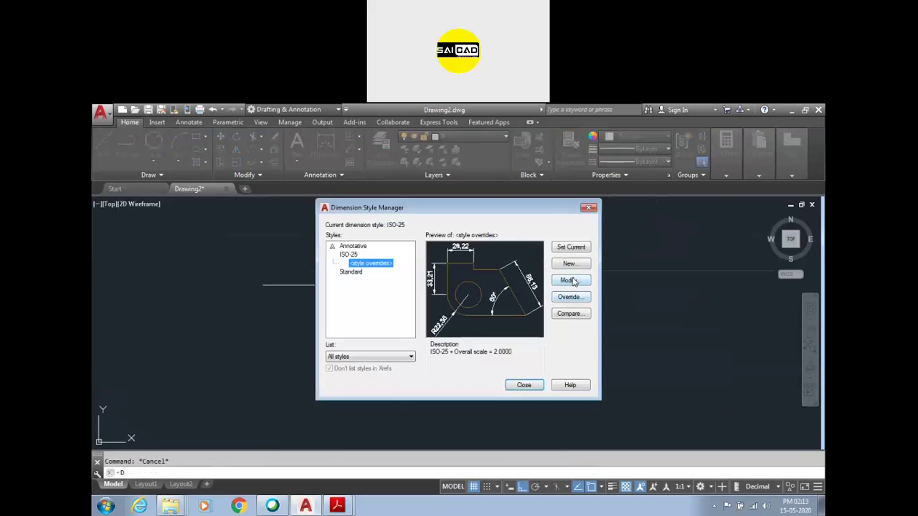
{"action": "left_click", "coordinate": [350, 255]}
{"action": "left_click", "coordinate": [572, 248]}
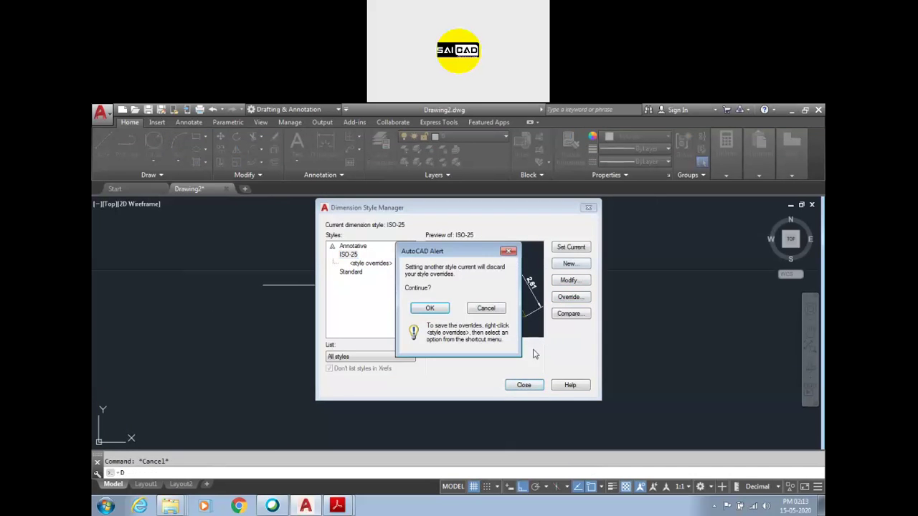
{"action": "left_click", "coordinate": [430, 310]}
{"action": "left_click", "coordinate": [524, 384]}
Erase the oversized dimension and dimension the horizontal line's length again above it
{"action": "left_click", "coordinate": [580, 280]}
{"action": "left_click", "coordinate": [506, 317]}
{"action": "key", "text": "Delete"}
{"action": "left_click", "coordinate": [326, 147]}
{"action": "left_click", "coordinate": [406, 336]}
{"action": "left_click", "coordinate": [409, 326]}
Dimension the arrowhead's vertical side on its left and the arrowhead's length below it
{"action": "scroll", "coordinate": [406, 331], "scroll_direction": "up", "scroll_amount": 5}
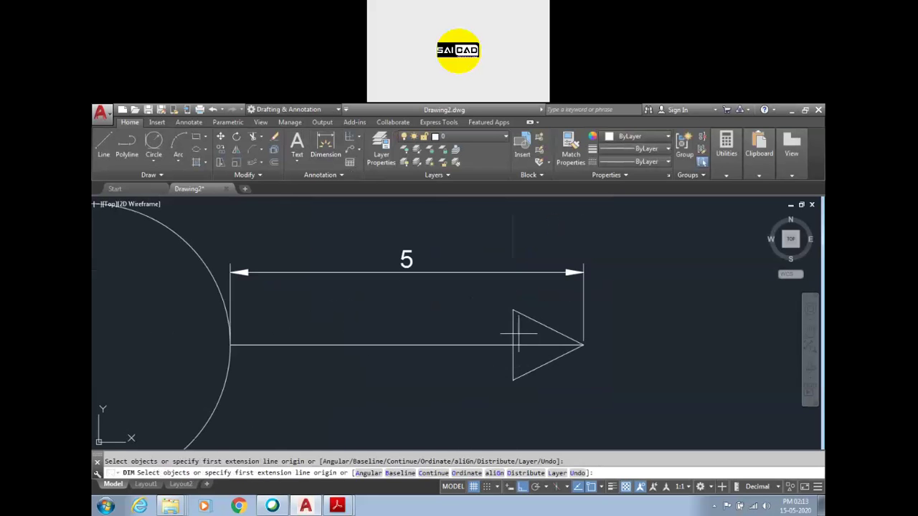
{"action": "left_click", "coordinate": [511, 355]}
{"action": "left_click", "coordinate": [472, 387]}
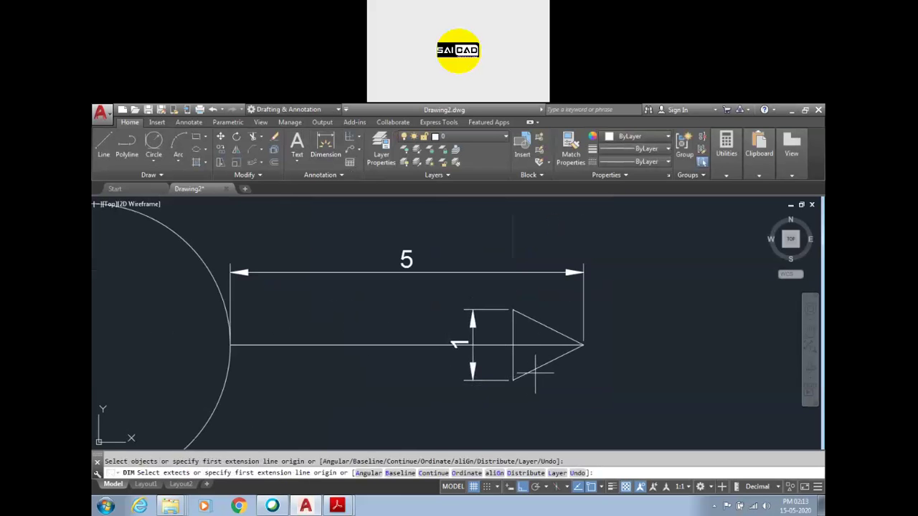
{"action": "left_click", "coordinate": [512, 345]}
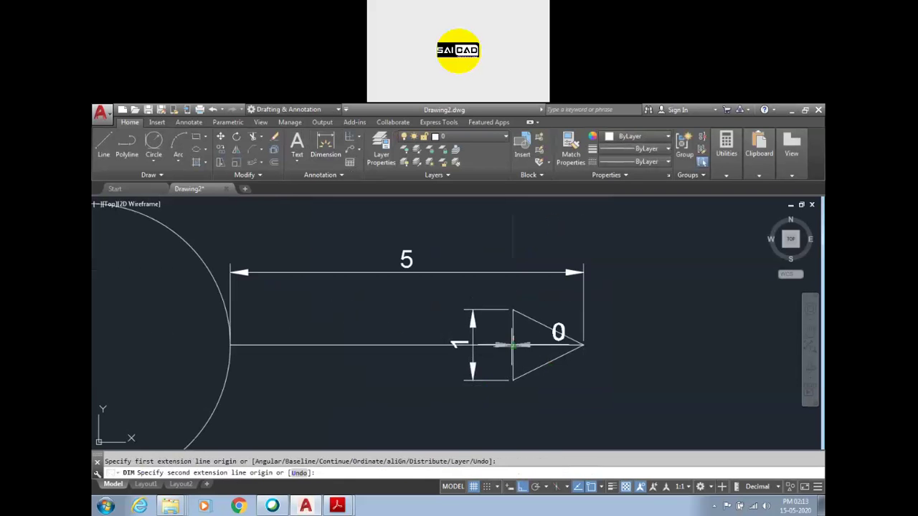
{"action": "left_click", "coordinate": [584, 345]}
{"action": "left_click", "coordinate": [564, 410]}
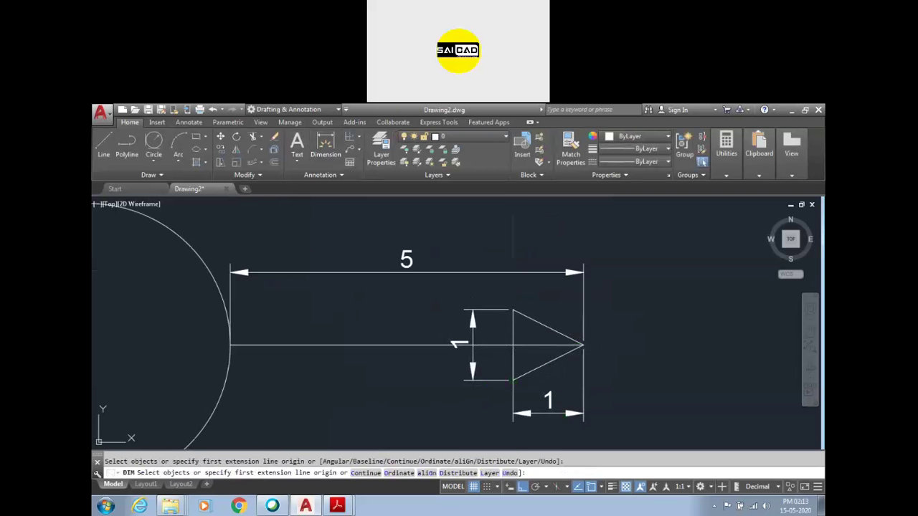
Add a diameter dimension to the circle with its text outside at the upper left, and end dimensioning
{"action": "scroll", "coordinate": [540, 325], "scroll_direction": "down", "scroll_amount": 2}
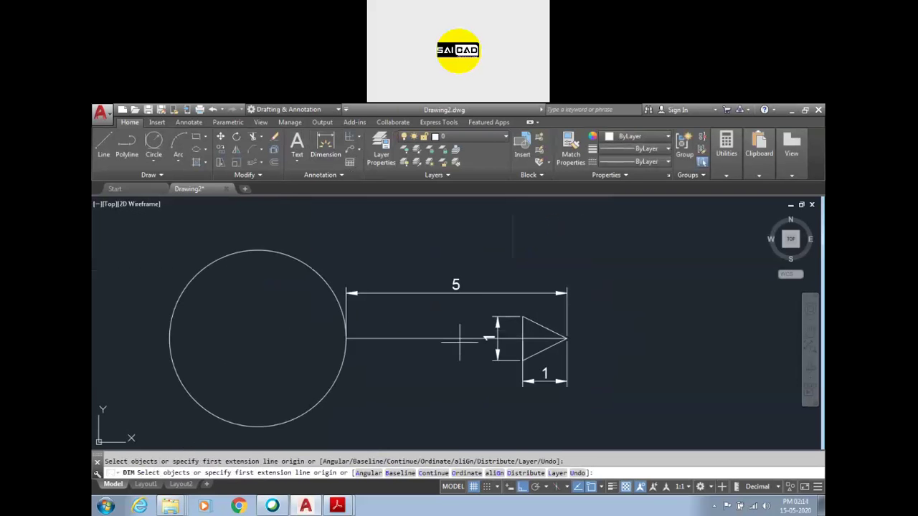
{"action": "left_click", "coordinate": [308, 256]}
{"action": "scroll", "coordinate": [365, 308], "scroll_direction": "down", "scroll_amount": 3}
{"action": "left_click", "coordinate": [293, 263]}
{"action": "key", "text": "Escape"}
{"action": "scroll", "coordinate": [389, 320], "scroll_direction": "up", "scroll_amount": 4}
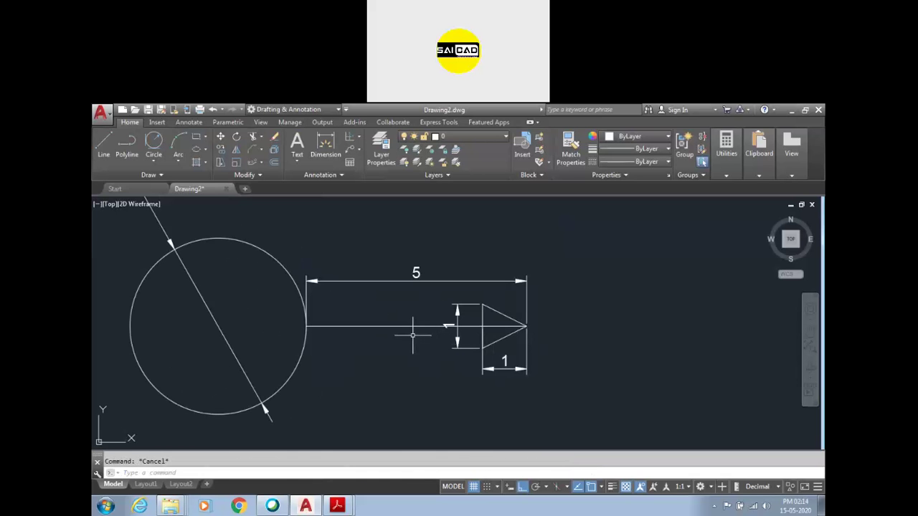
{"action": "left_click", "coordinate": [515, 311]}
{"action": "left_click", "coordinate": [502, 331]}
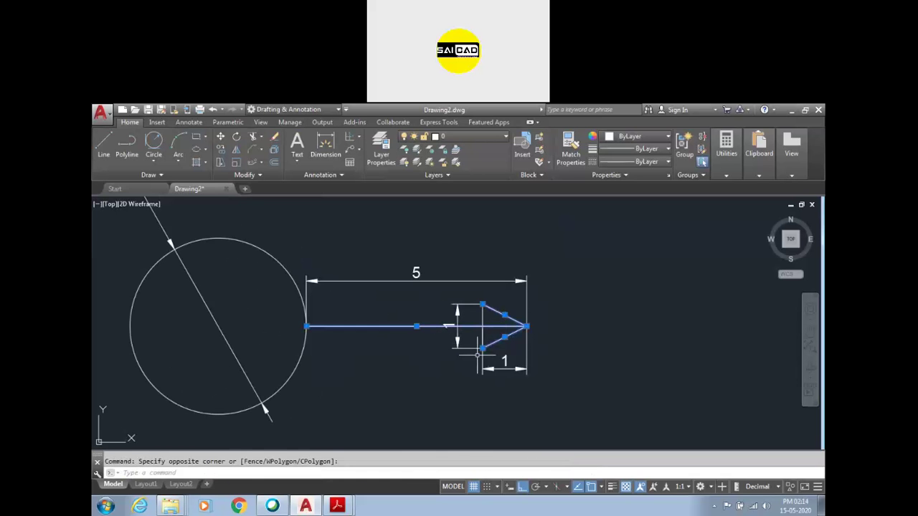
{"action": "key", "text": "Escape"}
{"action": "left_click", "coordinate": [520, 358]}
{"action": "left_click", "coordinate": [506, 384]}
{"action": "key", "text": "Escape"}
Rotate the horizontal line and three arrowhead lines by 25° about the circle's center, checking Drawing No:-41 in Adobe Acrobat Reader first
{"action": "left_click", "coordinate": [404, 327]}
{"action": "left_click", "coordinate": [416, 362]}
{"action": "left_click", "coordinate": [500, 312]}
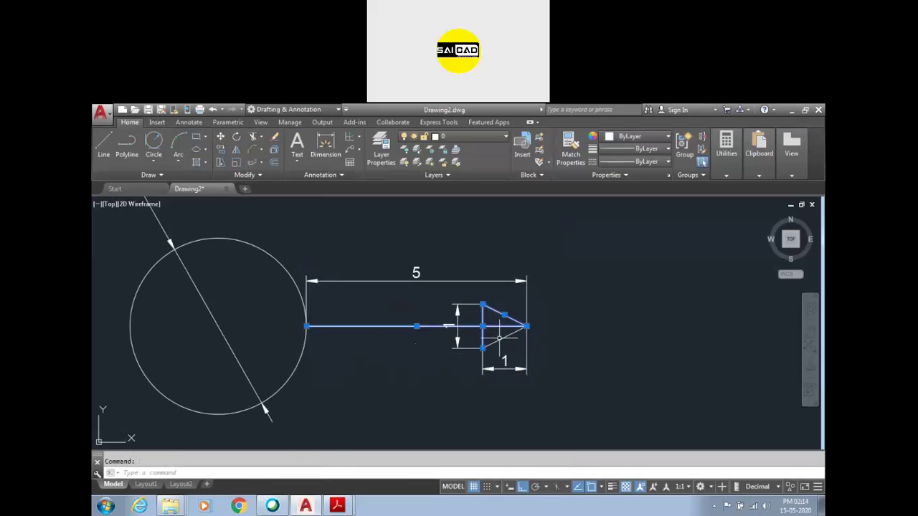
{"action": "left_click", "coordinate": [500, 339]}
{"action": "middle_click_drag", "start_coordinate": [264, 382], "coordinate": [329, 367]}
{"action": "scroll", "coordinate": [403, 364], "scroll_direction": "down", "scroll_amount": 3}
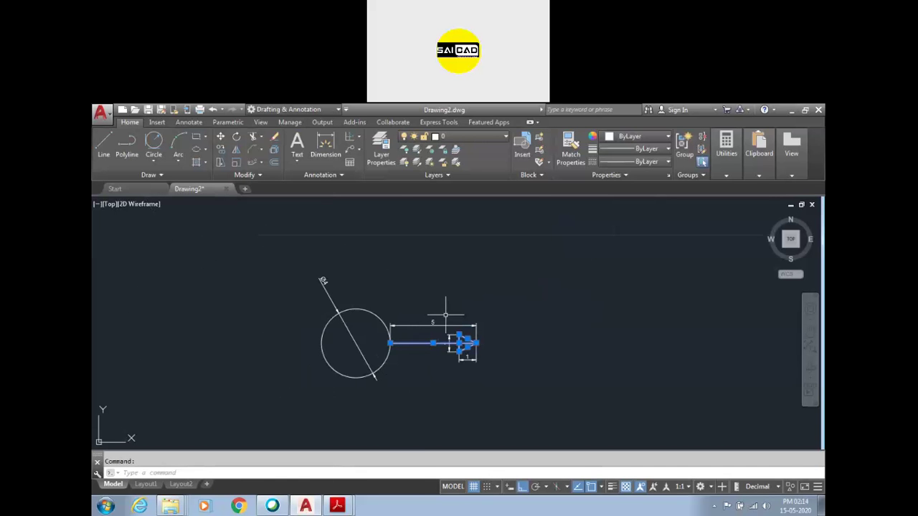
{"action": "left_click", "coordinate": [338, 507]}
{"action": "left_click", "coordinate": [345, 481]}
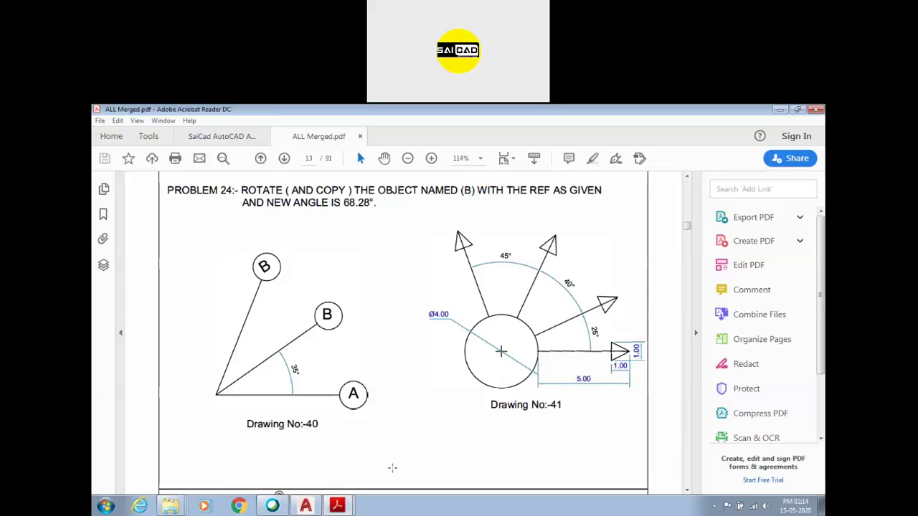
{"action": "left_click", "coordinate": [301, 507]}
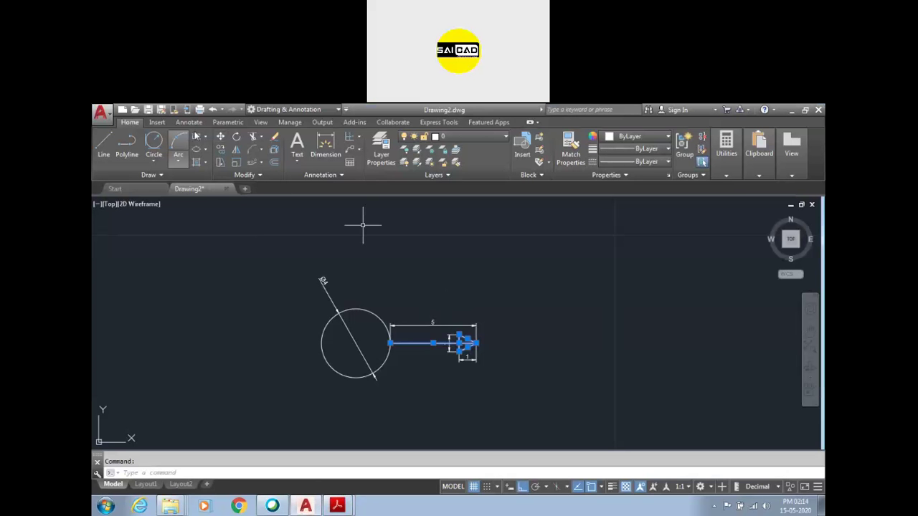
{"action": "left_click", "coordinate": [237, 137]}
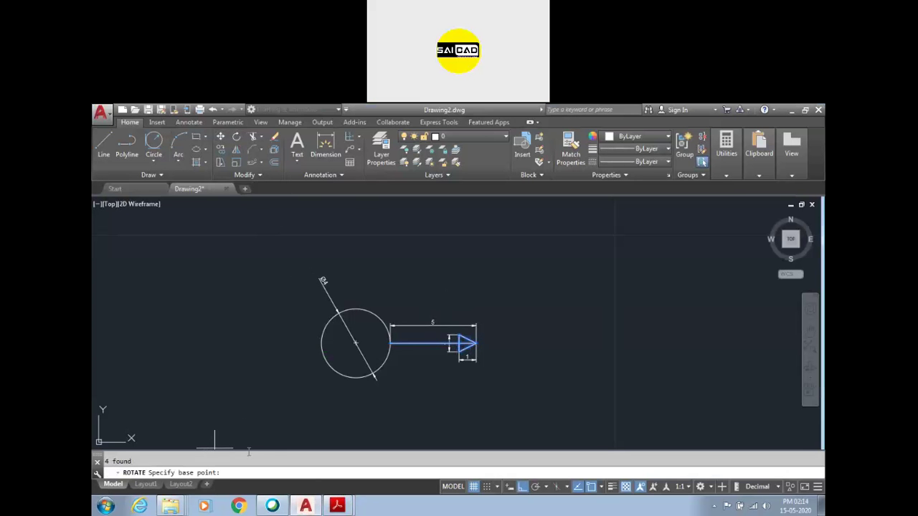
{"action": "left_click", "coordinate": [356, 344]}
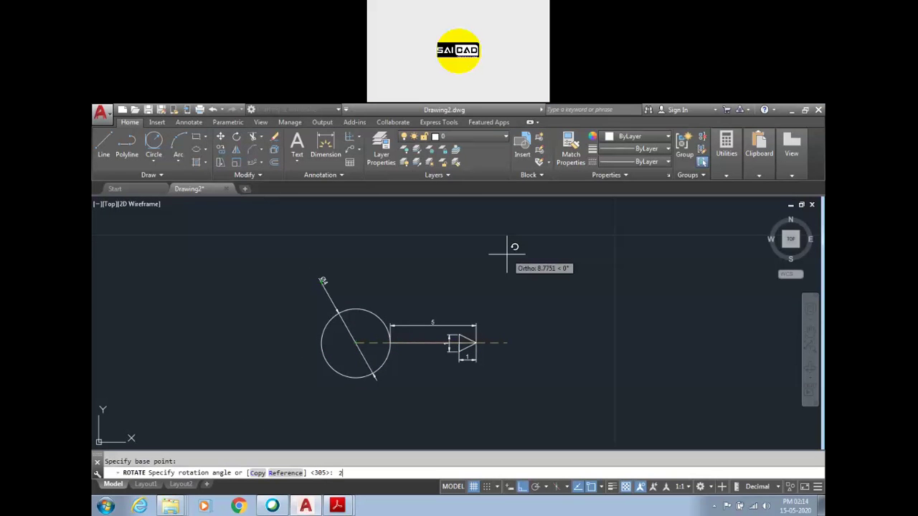
{"action": "type", "text": "25"}
{"action": "key", "text": "Return"}
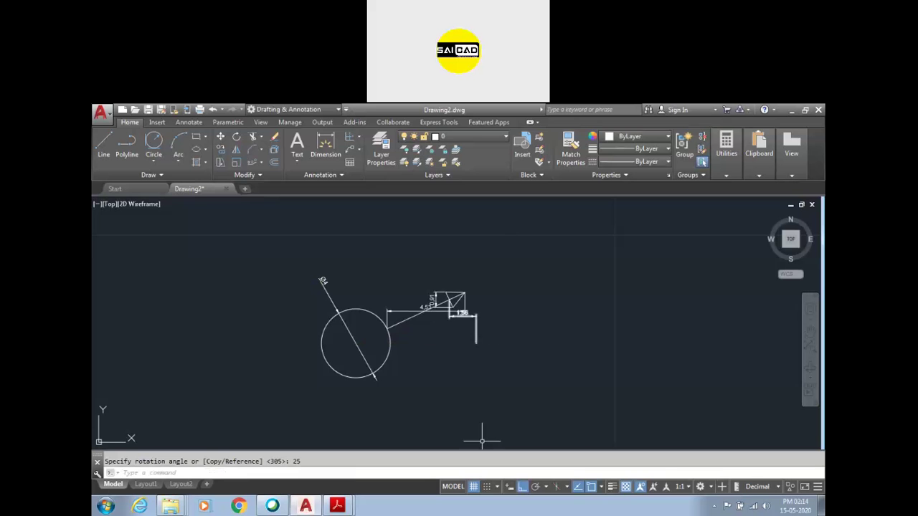
Undo the last rotation of the arrow, checking Drawing No:-41 in Adobe Acrobat Reader before returning to AutoCAD
{"action": "scroll", "coordinate": [441, 300], "scroll_direction": "up", "scroll_amount": 6}
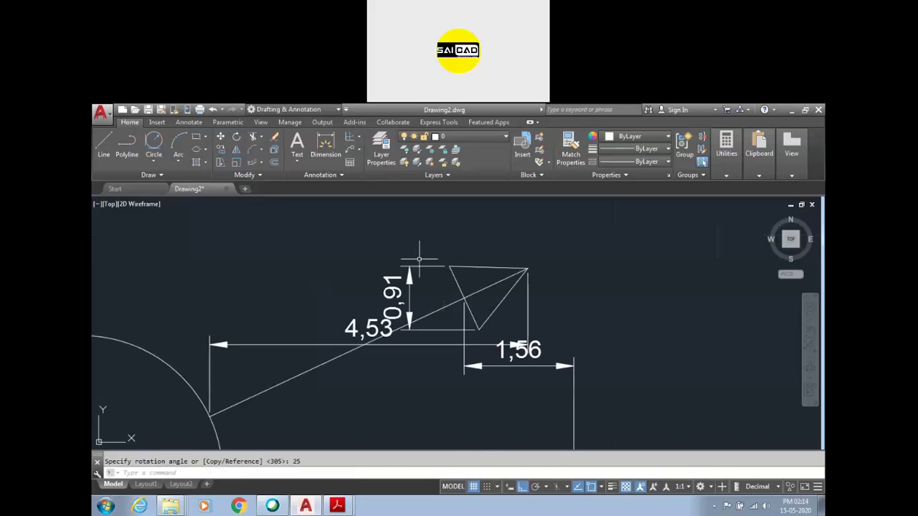
{"action": "scroll", "coordinate": [427, 296], "scroll_direction": "down", "scroll_amount": 5}
{"action": "mouse_move", "coordinate": [343, 506]}
{"action": "left_click", "coordinate": [323, 482]}
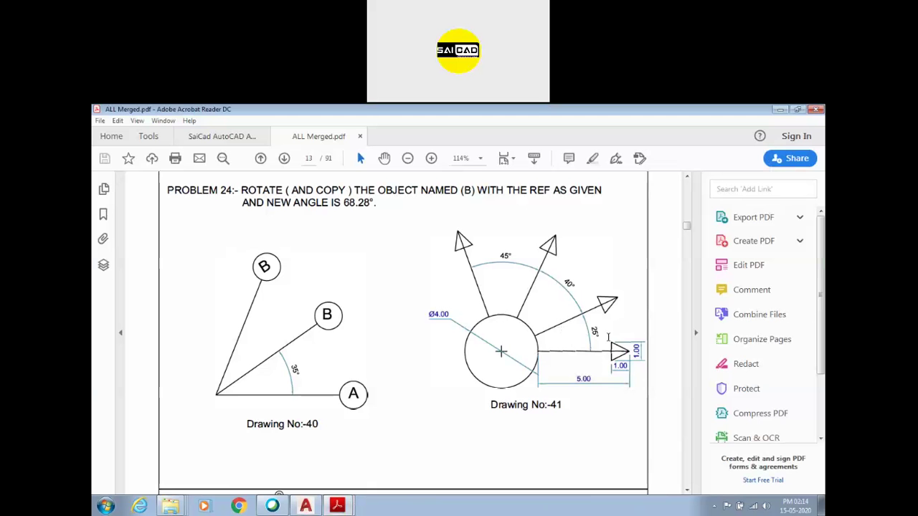
{"action": "mouse_move", "coordinate": [338, 507]}
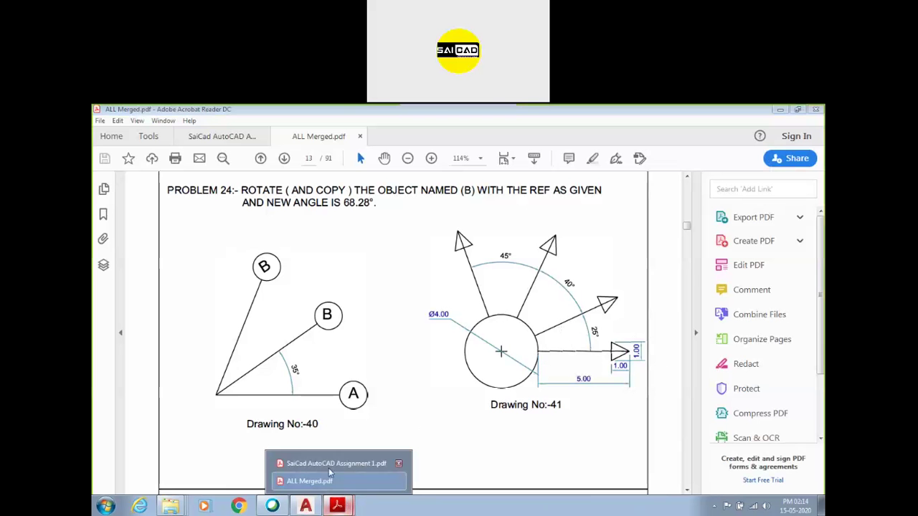
{"action": "left_click", "coordinate": [305, 506]}
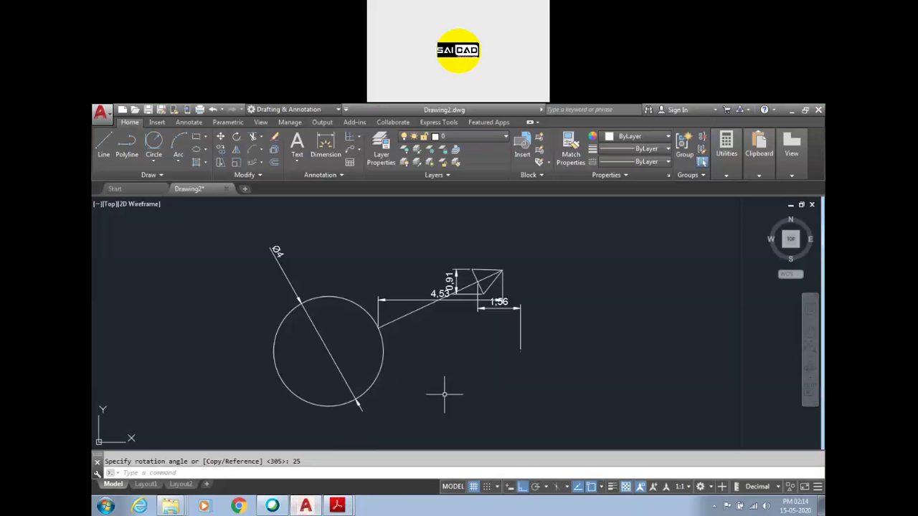
{"action": "key", "text": "Return"}
{"action": "key", "text": "ctrl+z"}
{"action": "scroll", "coordinate": [459, 351], "scroll_direction": "up", "scroll_amount": 2}
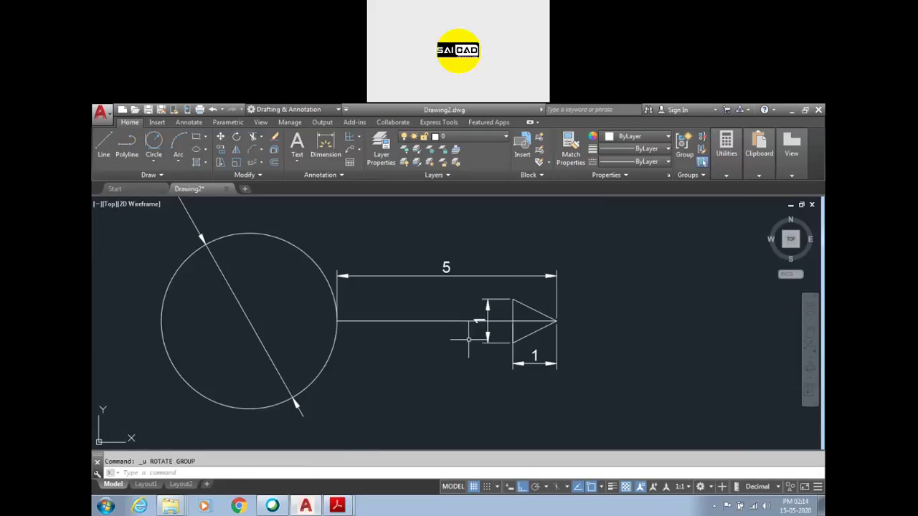
{"action": "scroll", "coordinate": [506, 327], "scroll_direction": "up", "scroll_amount": 2}
{"action": "left_click", "coordinate": [477, 344]}
{"action": "left_click", "coordinate": [470, 350]}
{"action": "left_click", "coordinate": [484, 332]}
{"action": "key", "text": "Escape"}
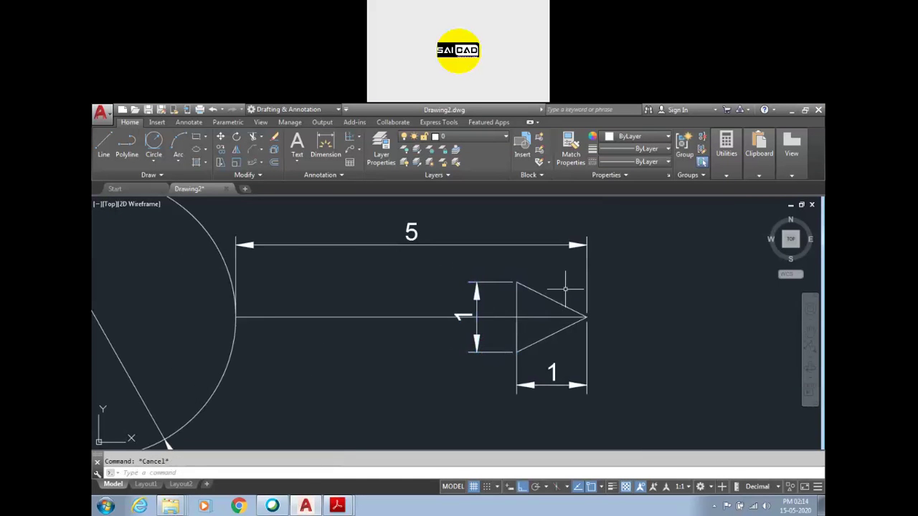
Rotate a copy of the horizontal line and its three arrowhead lines, without dimensions, by 25° about the circle's center
{"action": "left_click", "coordinate": [565, 289]}
{"action": "left_click", "coordinate": [553, 325]}
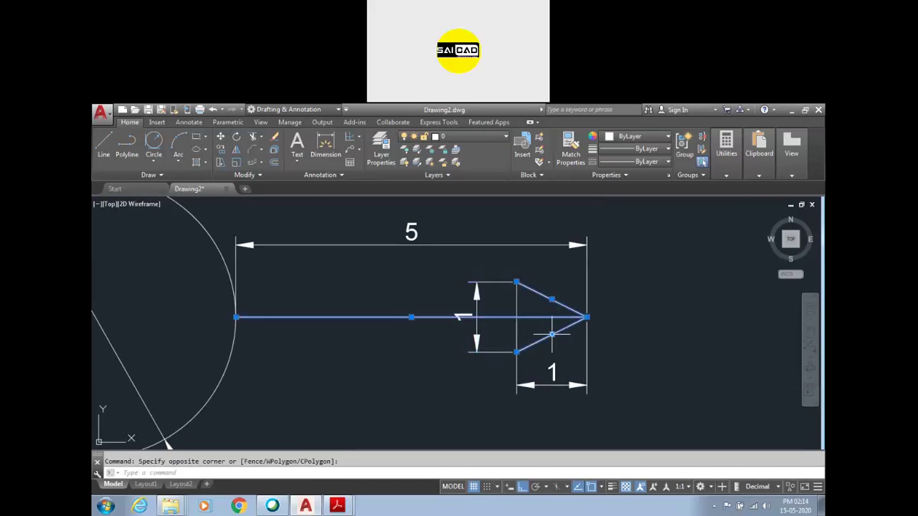
{"action": "left_click", "coordinate": [517, 326]}
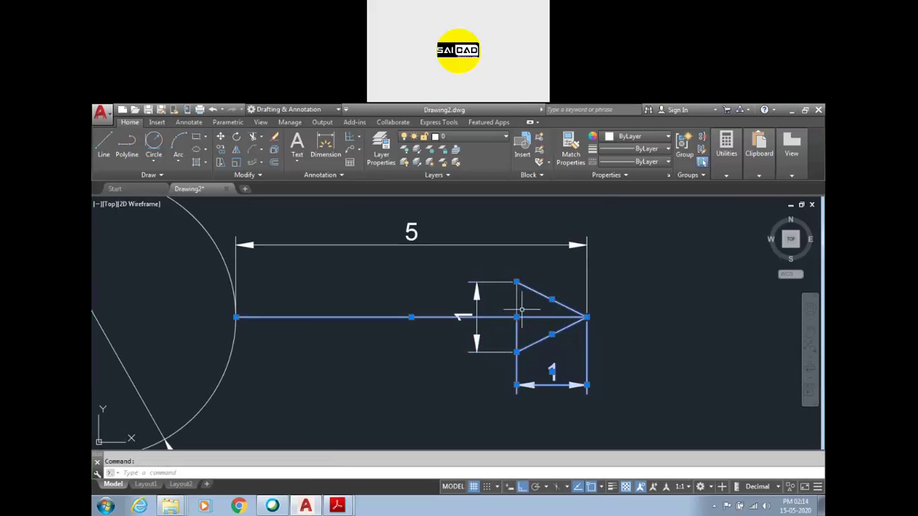
{"action": "left_click", "coordinate": [542, 394]}
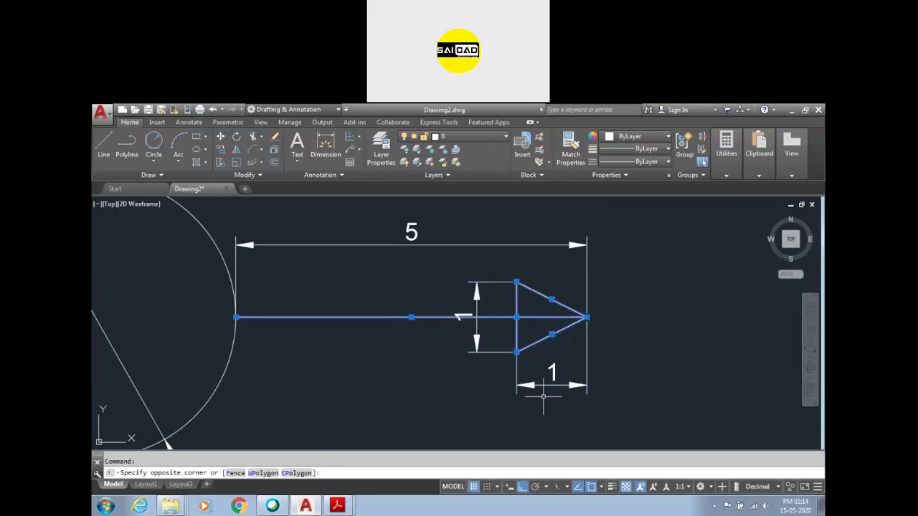
{"action": "left_click", "coordinate": [542, 397]}
{"action": "type", "text": "ro"}
{"action": "key", "text": "Return"}
{"action": "scroll", "coordinate": [384, 383], "scroll_direction": "down", "scroll_amount": 2}
{"action": "left_click", "coordinate": [271, 356]}
{"action": "left_click", "coordinate": [256, 473]}
{"action": "type", "text": "25"}
{"action": "key", "text": "Return"}
{"action": "key", "text": "Escape"}
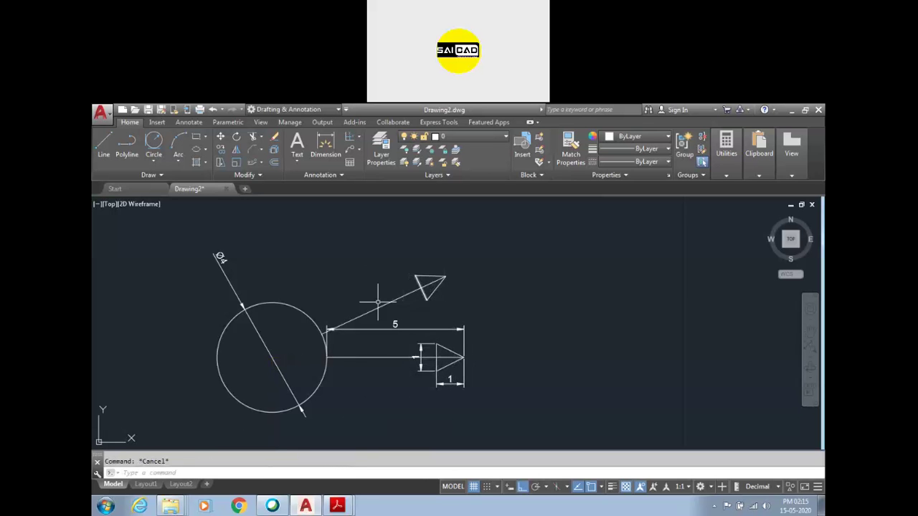
Rotate a copy of the inclined arrow by 40° about the circle's center, checking the angle in the practice PDF
{"action": "scroll", "coordinate": [398, 377], "scroll_direction": "down", "scroll_amount": 1}
{"action": "scroll", "coordinate": [409, 333], "scroll_direction": "up", "scroll_amount": 1}
{"action": "left_click", "coordinate": [470, 279]}
{"action": "left_click", "coordinate": [398, 318]}
{"action": "type", "text": "ro"}
{"action": "key", "text": "Return"}
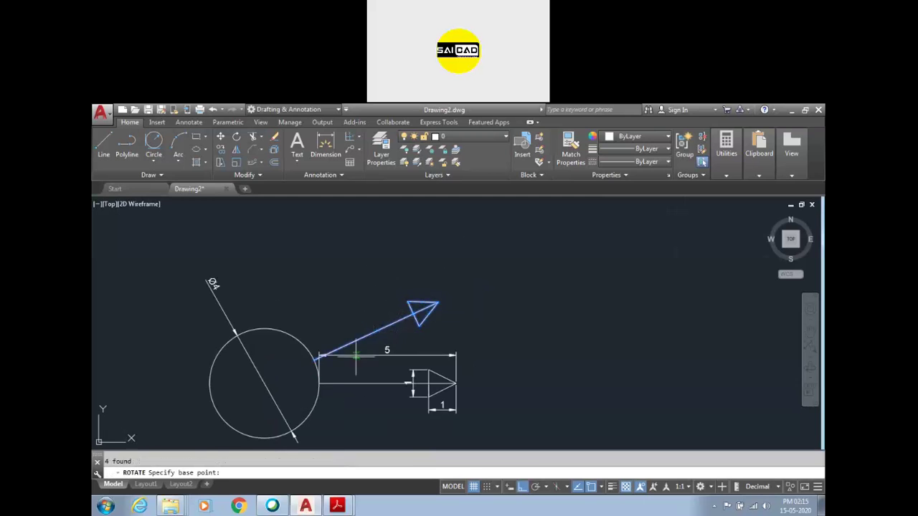
{"action": "left_click", "coordinate": [337, 506]}
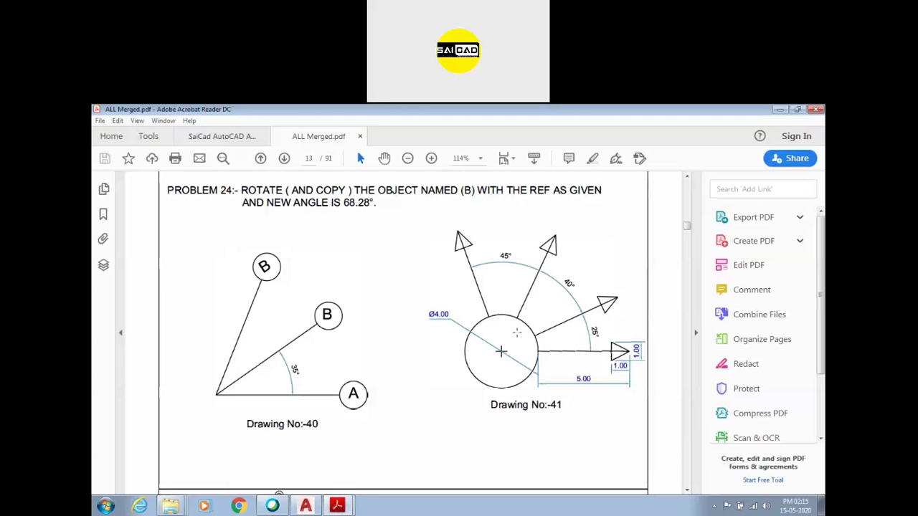
{"action": "left_click", "coordinate": [305, 507]}
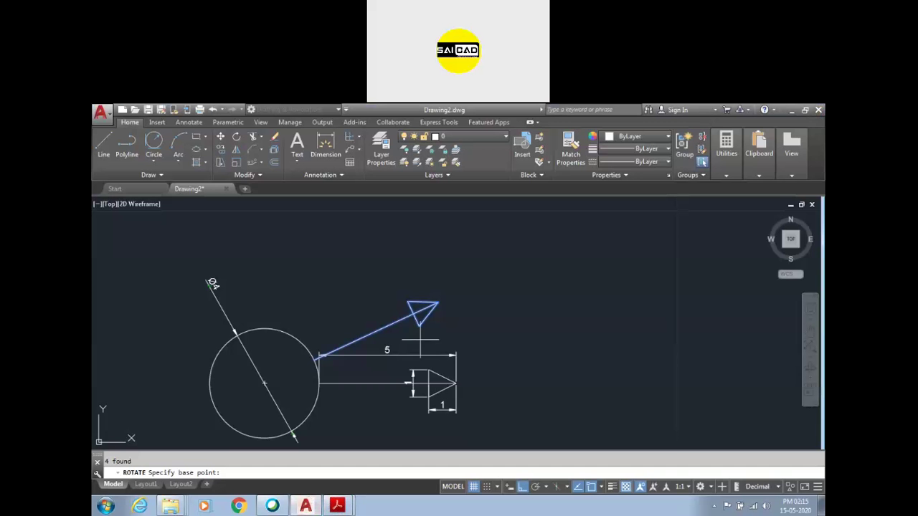
{"action": "left_click", "coordinate": [265, 383]}
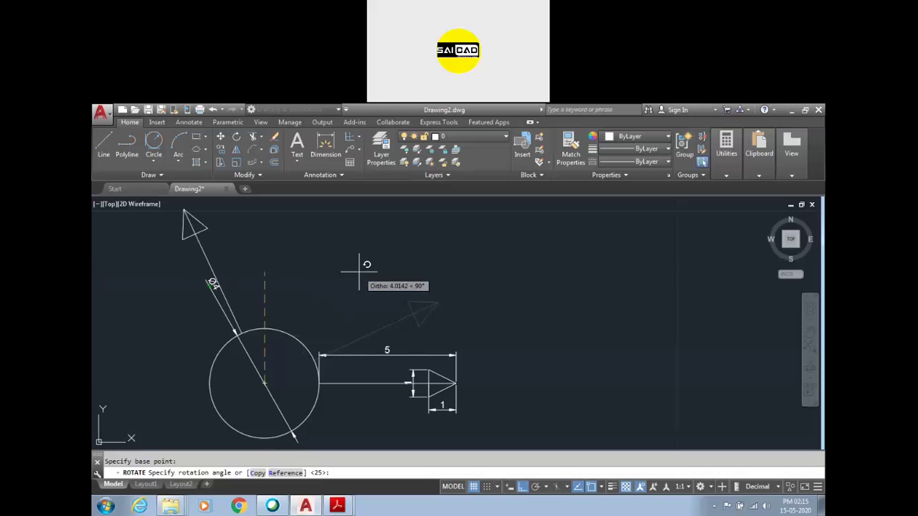
{"action": "left_click", "coordinate": [257, 473]}
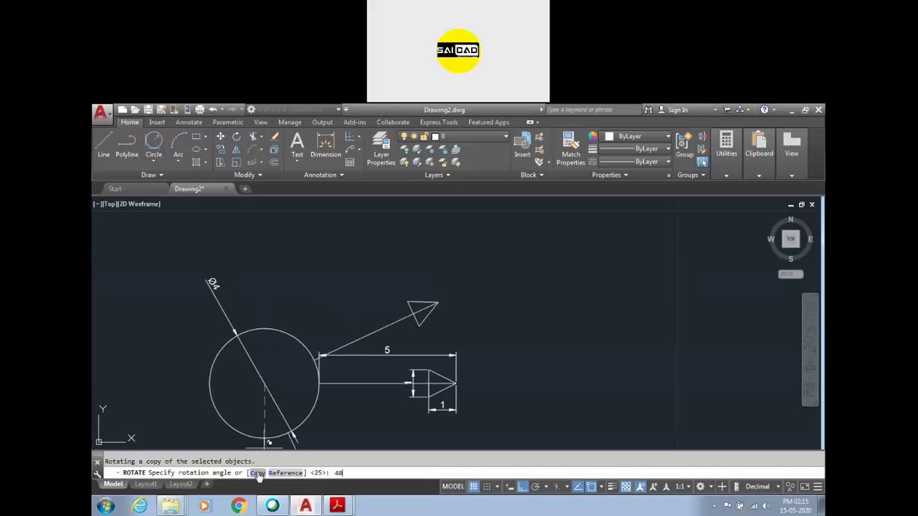
{"action": "type", "text": "40"}
{"action": "key", "text": "Return"}
{"action": "scroll", "coordinate": [337, 366], "scroll_direction": "down", "scroll_amount": 4}
{"action": "key", "text": "Escape"}
{"action": "scroll", "coordinate": [345, 363], "scroll_direction": "up", "scroll_amount": 2}
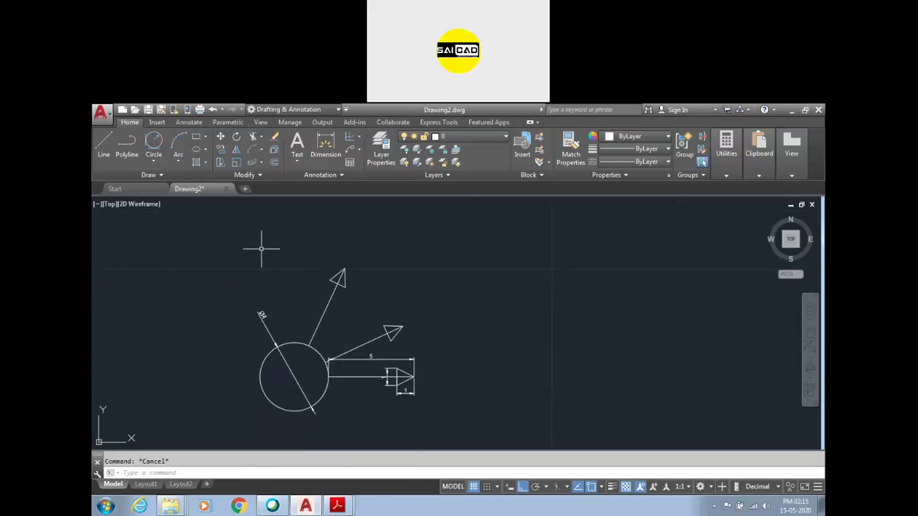
Switch to Adobe Acrobat Reader and close the SaiCad AutoCAD Assignment 1.pdf document
{"action": "left_click", "coordinate": [348, 505]}
{"action": "left_click", "coordinate": [349, 486]}
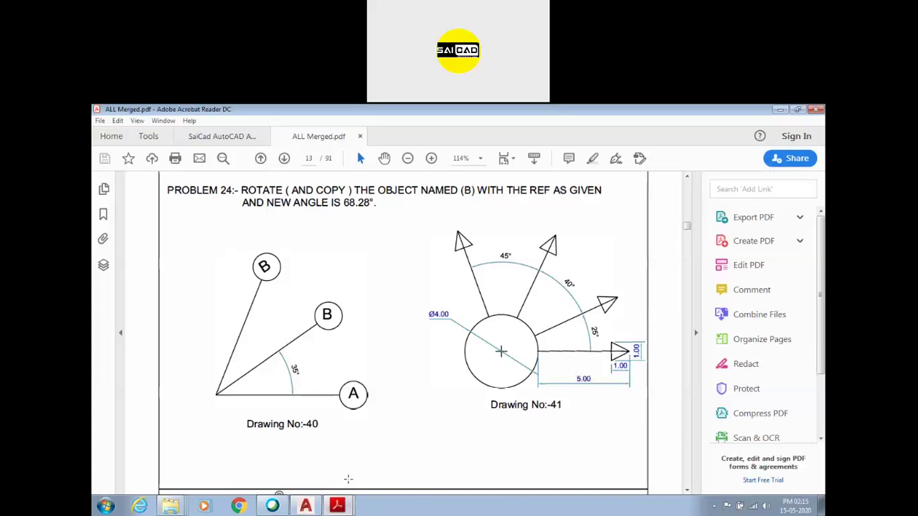
{"action": "left_click", "coordinate": [263, 137]}
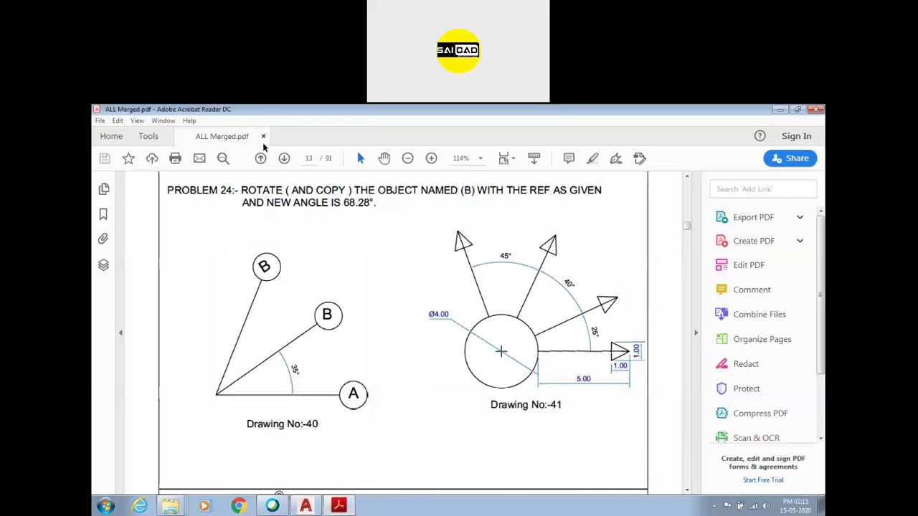
Browse ALL Merged.pdf onward to Drawing No:-47 on page 16 and examine its slots, R1 fillet and dimensions
{"action": "scroll", "coordinate": [400, 290], "scroll_direction": "down", "scroll_amount": 10}
{"action": "scroll", "coordinate": [412, 249], "scroll_direction": "down", "scroll_amount": 2}
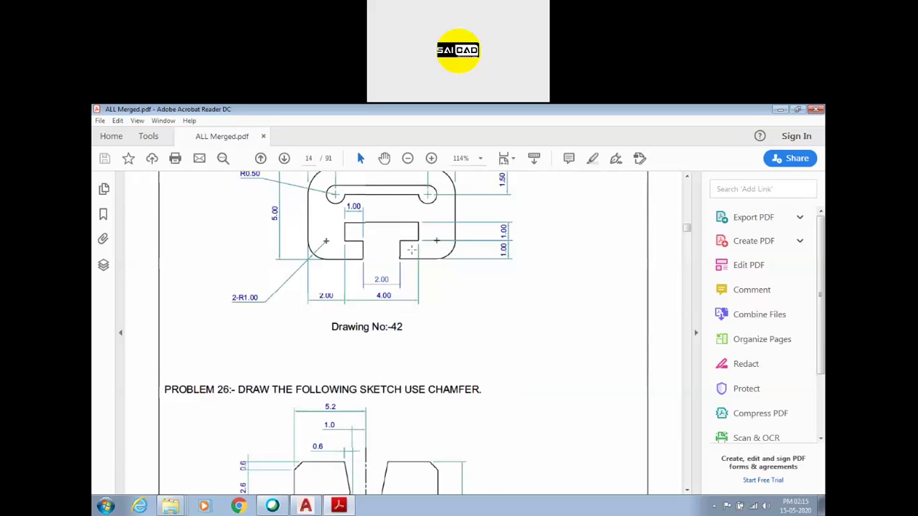
{"action": "scroll", "coordinate": [400, 253], "scroll_direction": "down", "scroll_amount": 20}
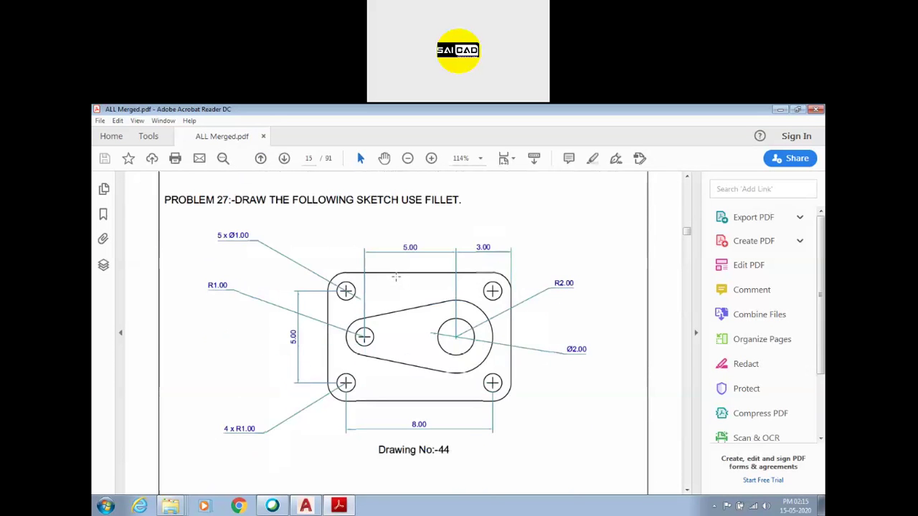
{"action": "scroll", "coordinate": [396, 277], "scroll_direction": "down", "scroll_amount": 20}
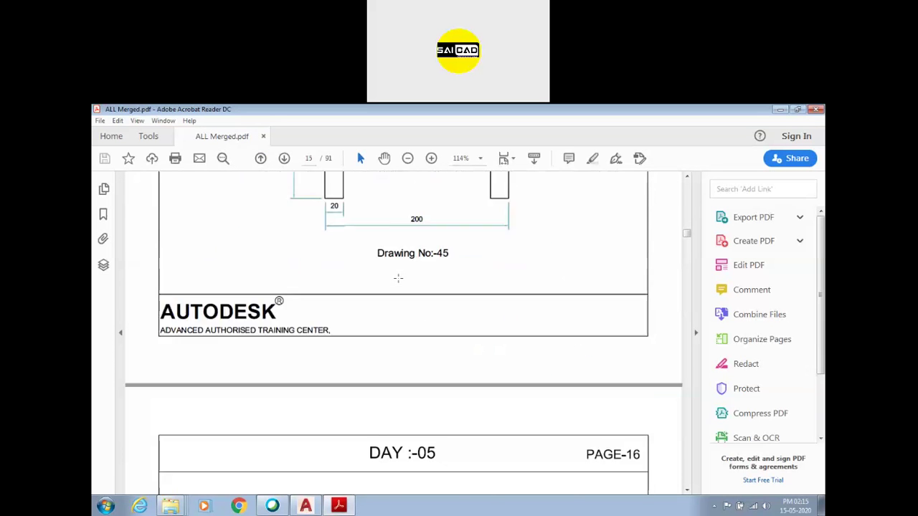
{"action": "scroll", "coordinate": [400, 282], "scroll_direction": "down", "scroll_amount": 6}
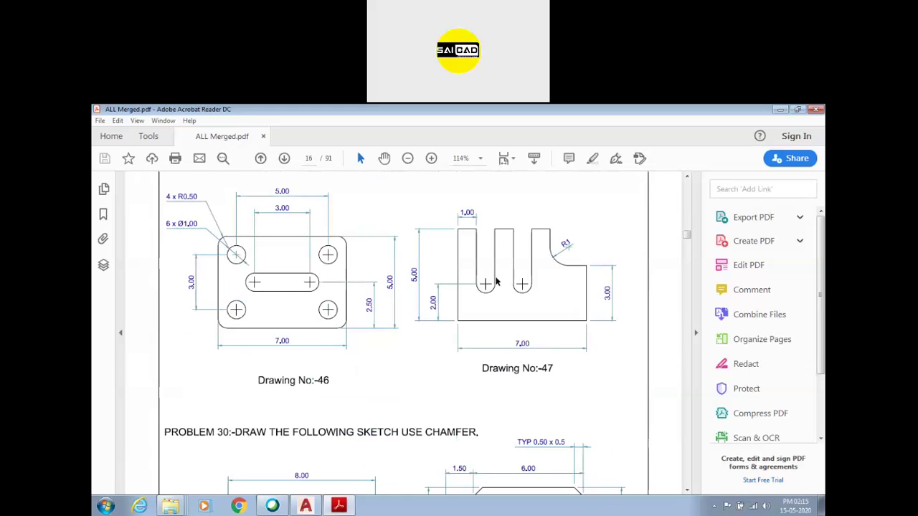
{"action": "scroll", "coordinate": [625, 248], "scroll_direction": "up", "scroll_amount": 1, "text": "ctrl"}
{"action": "scroll", "coordinate": [605, 267], "scroll_direction": "up", "scroll_amount": 3, "text": "ctrl"}
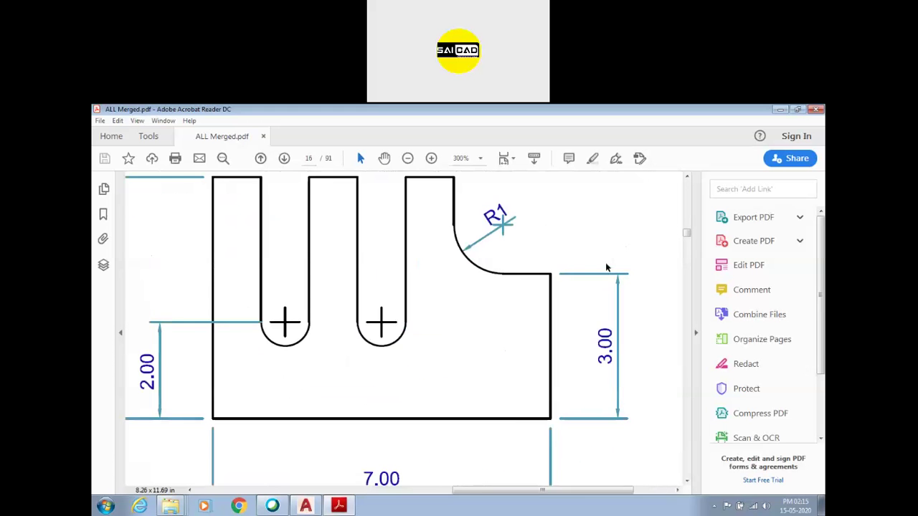
{"action": "scroll", "coordinate": [600, 272], "scroll_direction": "down", "scroll_amount": 2, "text": "ctrl"}
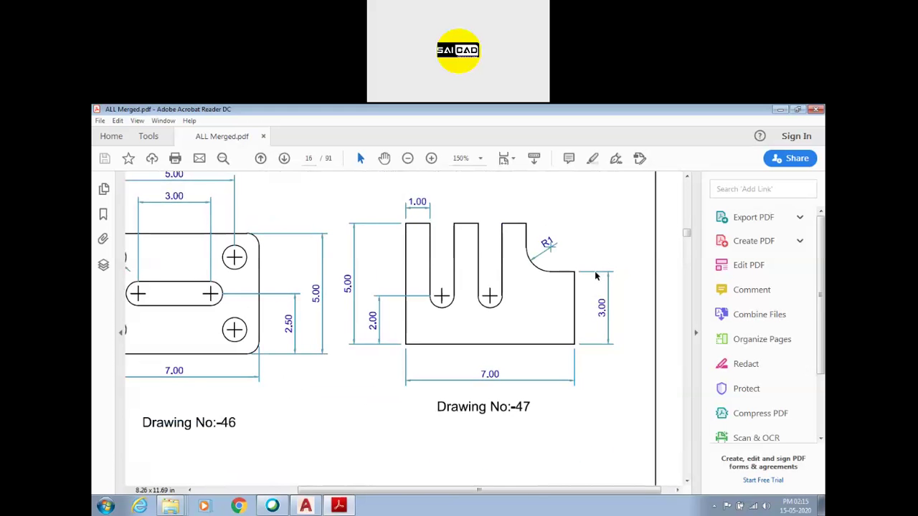
{"action": "scroll", "coordinate": [595, 276], "scroll_direction": "down", "scroll_amount": 1, "text": "ctrl"}
{"action": "scroll", "coordinate": [594, 248], "scroll_direction": "up", "scroll_amount": 3, "text": "ctrl"}
{"action": "scroll", "coordinate": [528, 264], "scroll_direction": "down", "scroll_amount": 2, "text": "ctrl"}
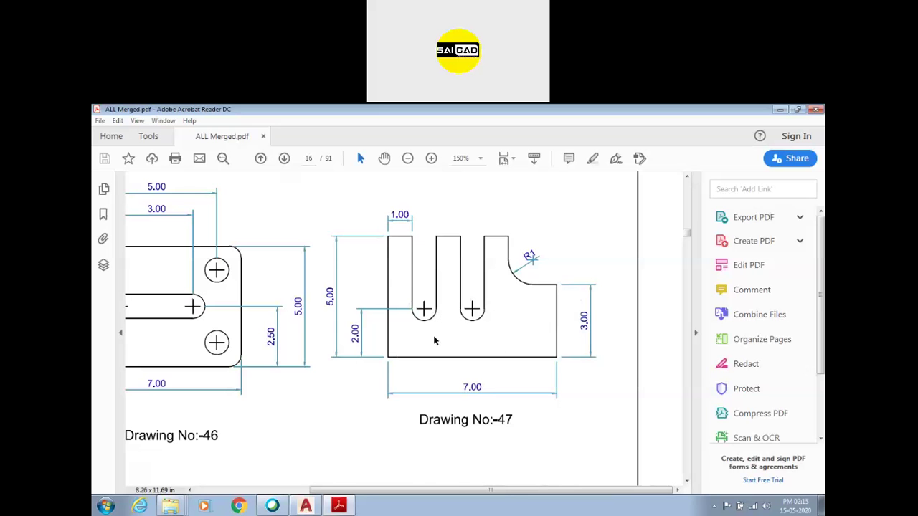
Switch to AutoCAD and draw three connected lines beside the circle: 5 units down, 7 units right and 3 units up
{"action": "left_click", "coordinate": [351, 511]}
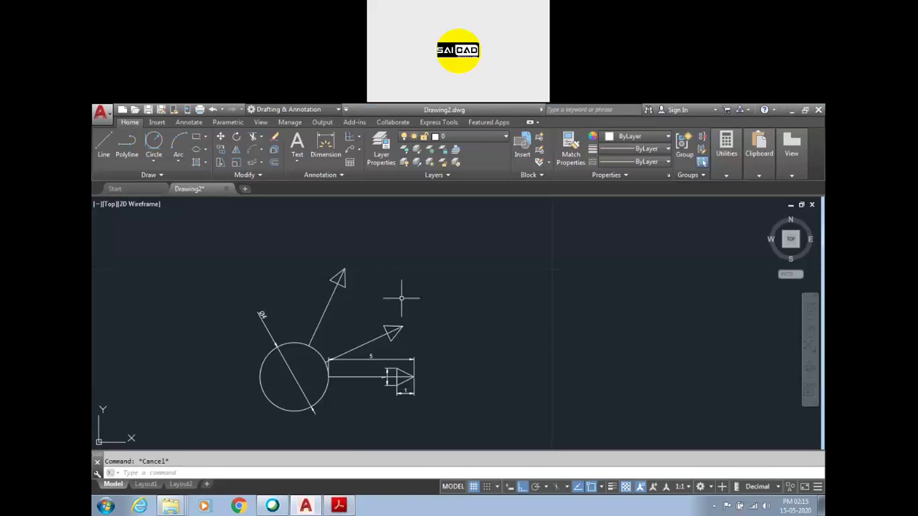
{"action": "type", "text": "l"}
{"action": "key", "text": "Return"}
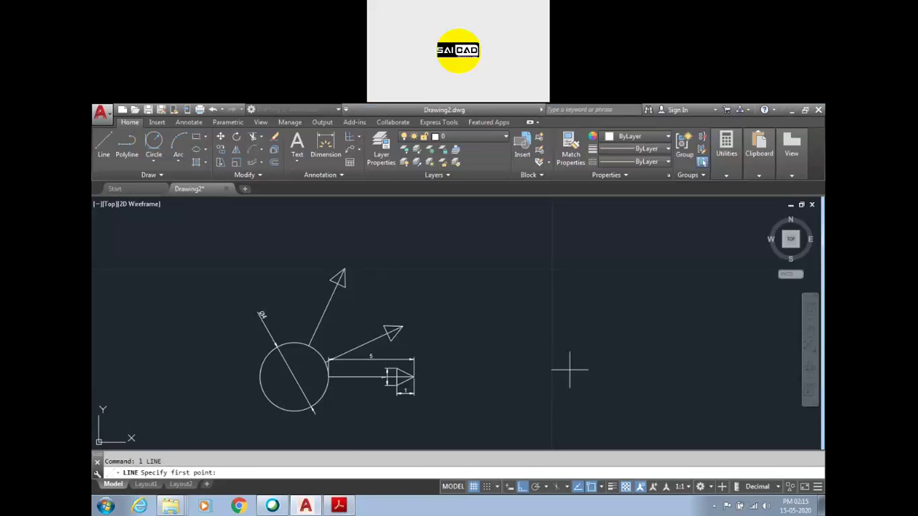
{"action": "left_click", "coordinate": [543, 386]}
{"action": "type", "text": "5"}
{"action": "key", "text": "Return"}
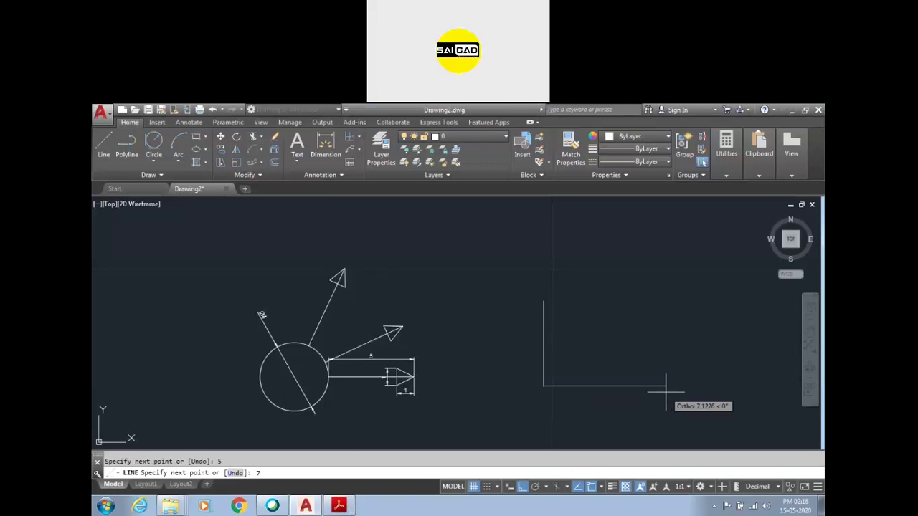
{"action": "type", "text": "7"}
{"action": "key", "text": "Return"}
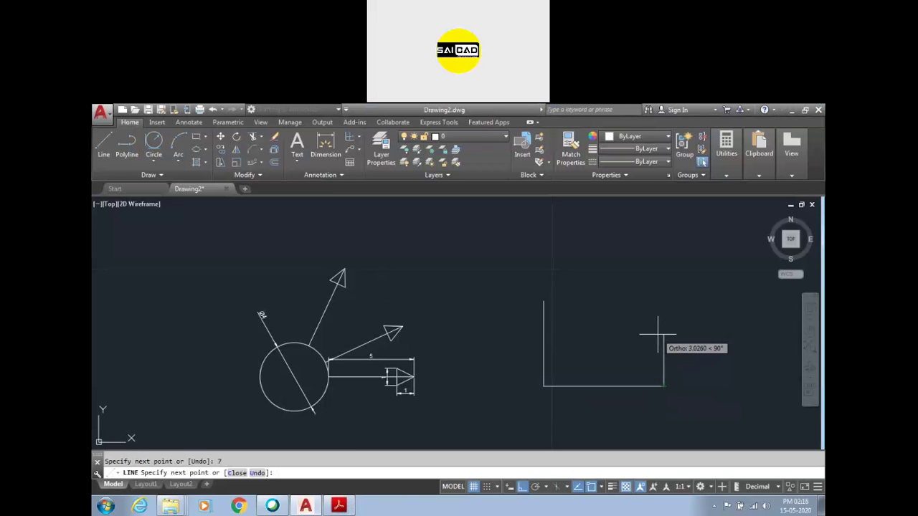
{"action": "type", "text": "3"}
{"action": "key", "text": "Return"}
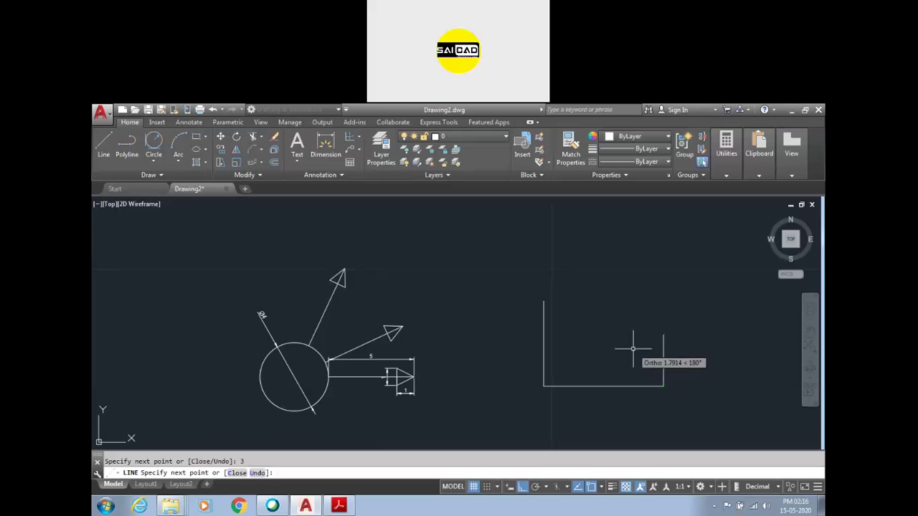
{"action": "key", "text": "Return"}
From the 5-unit side's upper end, draw lines 1 unit right, 2 units down, 1 unit right and back up as a slot
{"action": "key", "text": "Return"}
{"action": "left_click", "coordinate": [543, 301]}
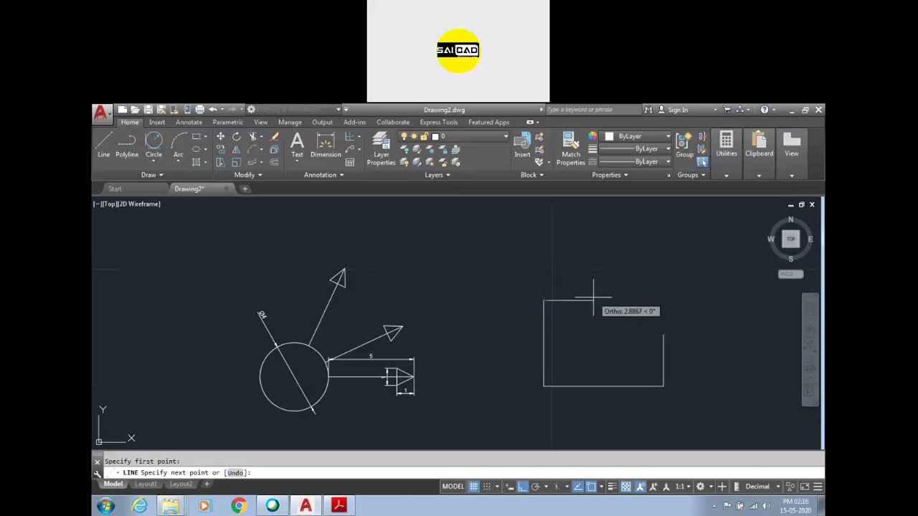
{"action": "type", "text": "1"}
{"action": "key", "text": "Return"}
{"action": "type", "text": "2"}
{"action": "key", "text": "Return"}
{"action": "type", "text": "1"}
{"action": "key", "text": "Return"}
{"action": "key", "text": "Return"}
Check Drawing No:-47 in the PDF and stretch the slot's bottom edge down to 2 units above the outline's base line
{"action": "left_click", "coordinate": [350, 507]}
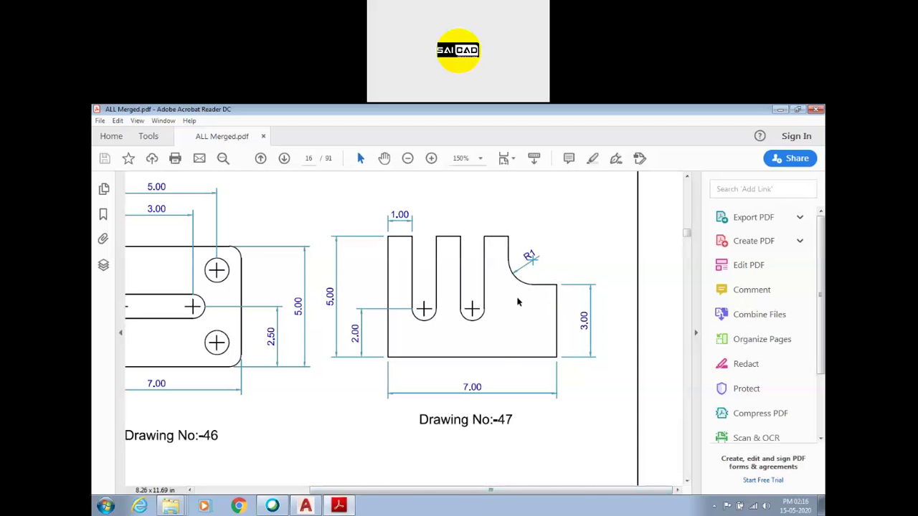
{"action": "left_click", "coordinate": [340, 507]}
{"action": "scroll", "coordinate": [601, 332], "scroll_direction": "up", "scroll_amount": 4}
{"action": "left_click", "coordinate": [534, 322]}
{"action": "left_click", "coordinate": [526, 342]}
{"action": "key", "text": "Escape"}
{"action": "type", "text": "s"}
{"action": "key", "text": "Return"}
{"action": "left_click", "coordinate": [618, 325]}
{"action": "key", "text": "Return"}
{"action": "left_click", "coordinate": [521, 342]}
{"action": "left_click", "coordinate": [526, 388]}
{"action": "scroll", "coordinate": [514, 331], "scroll_direction": "down", "scroll_amount": 4}
{"action": "key", "text": "Escape"}
Dimension the vertical distance from the slot's bottom edge to the outline's base line, and end dimensioning
{"action": "left_click", "coordinate": [323, 145]}
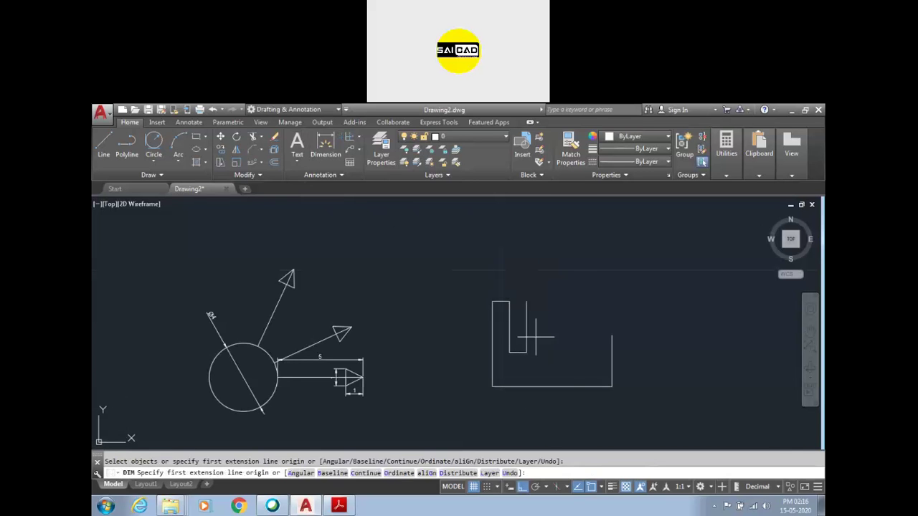
{"action": "left_click", "coordinate": [517, 352]}
{"action": "left_click", "coordinate": [517, 387]}
{"action": "left_click", "coordinate": [523, 369]}
{"action": "scroll", "coordinate": [523, 369], "scroll_direction": "up", "scroll_amount": 4}
{"action": "scroll", "coordinate": [530, 323], "scroll_direction": "down", "scroll_amount": 5}
{"action": "key", "text": "Escape"}
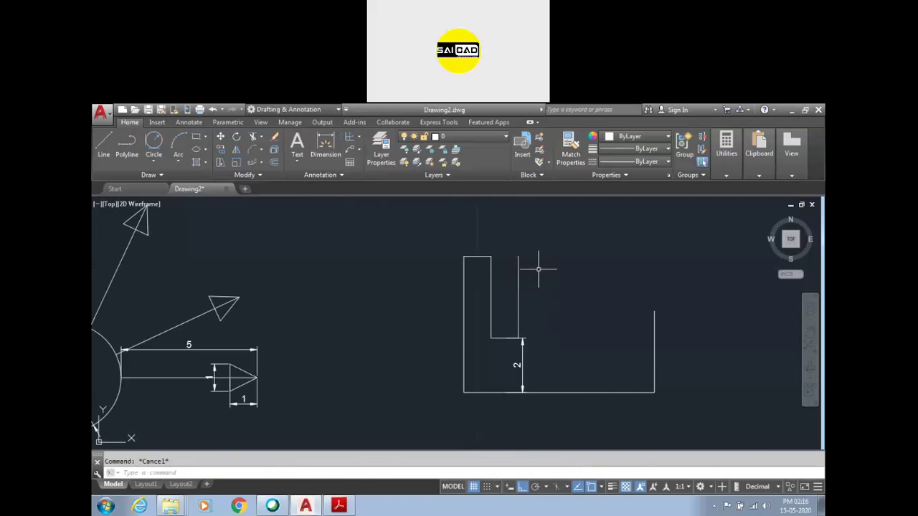
{"action": "left_click", "coordinate": [537, 269]}
{"action": "left_click", "coordinate": [519, 280]}
{"action": "key", "text": "Escape"}
{"action": "left_click", "coordinate": [479, 278]}
{"action": "left_click", "coordinate": [539, 350]}
{"action": "left_click", "coordinate": [528, 303]}
{"action": "left_click", "coordinate": [478, 314]}
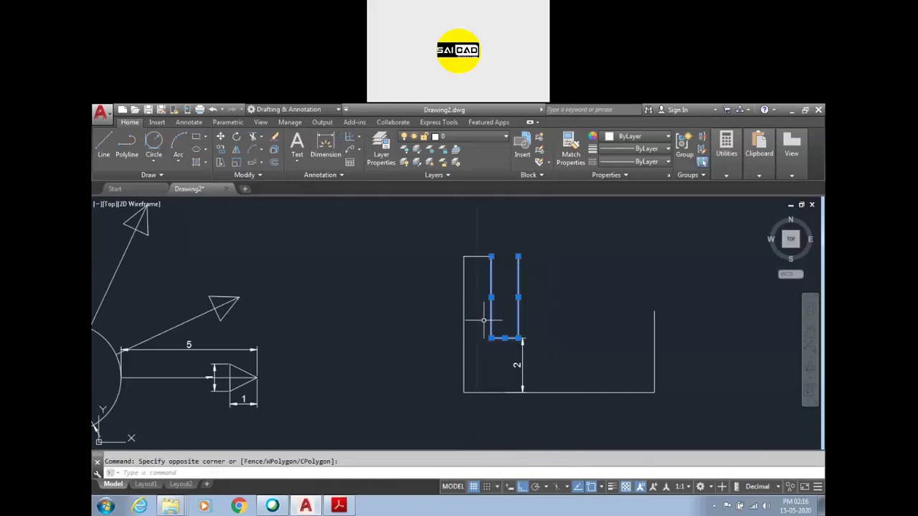
{"action": "type", "text": "co"}
{"action": "key", "text": "Return"}
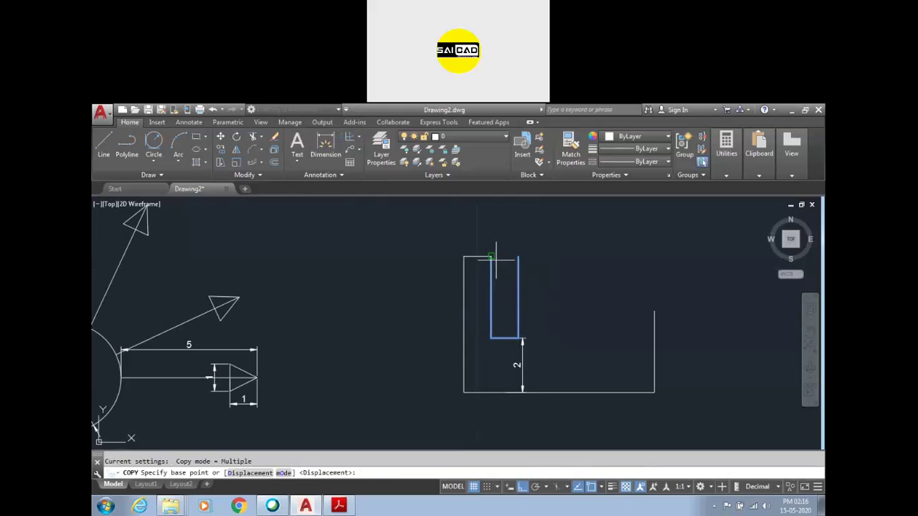
{"action": "key", "text": "Escape"}
Copy the 1-unit top edge and the slot's three lines from the outline's upper-left corner to the slot's open upper end
{"action": "left_click", "coordinate": [547, 244]}
{"action": "left_click", "coordinate": [487, 291]}
{"action": "left_click", "coordinate": [504, 330]}
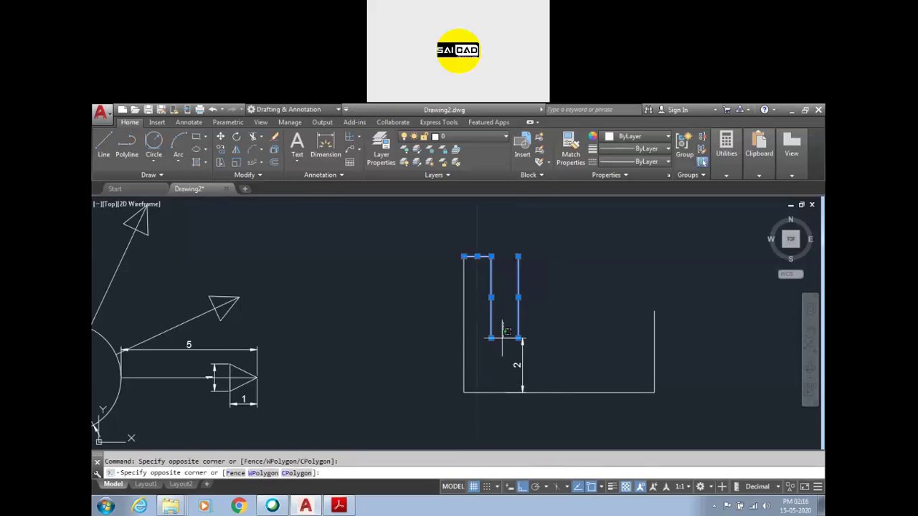
{"action": "left_click", "coordinate": [497, 338]}
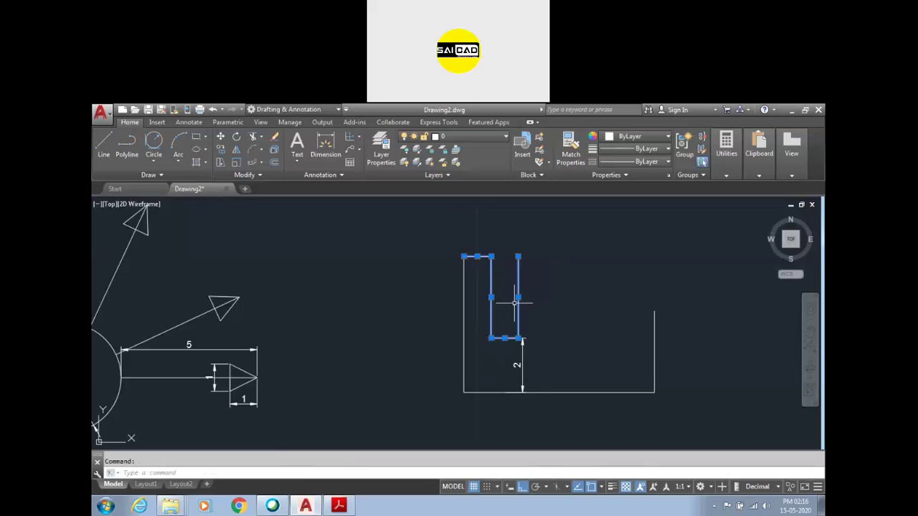
{"action": "type", "text": "o"}
{"action": "key", "text": "Return"}
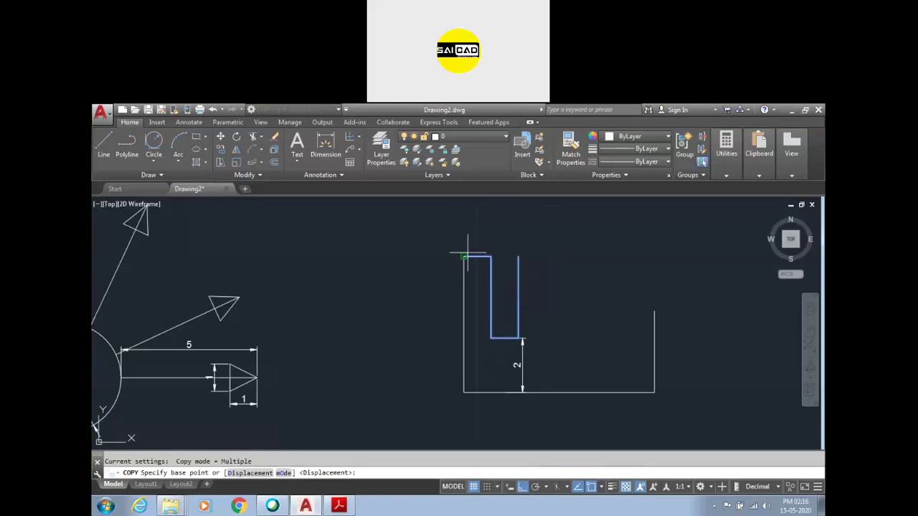
{"action": "left_click", "coordinate": [471, 255]}
{"action": "left_click", "coordinate": [519, 256]}
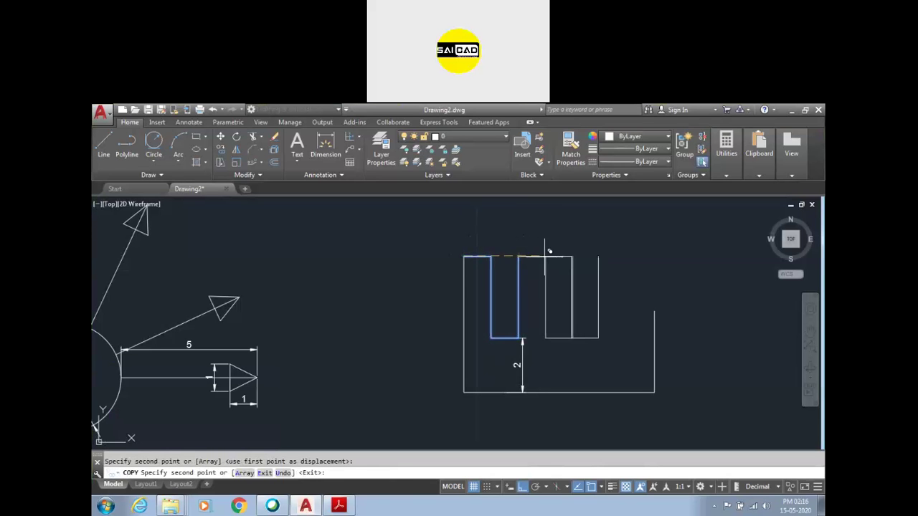
{"action": "key", "text": "Escape"}
Close the outline from the second slot's open end with lines 1 unit right, down level with the 3-unit side's top, and across to it
{"action": "type", "text": "l"}
{"action": "key", "text": "Return"}
{"action": "left_click", "coordinate": [585, 262]}
{"action": "type", "text": "1"}
{"action": "key", "text": "Return"}
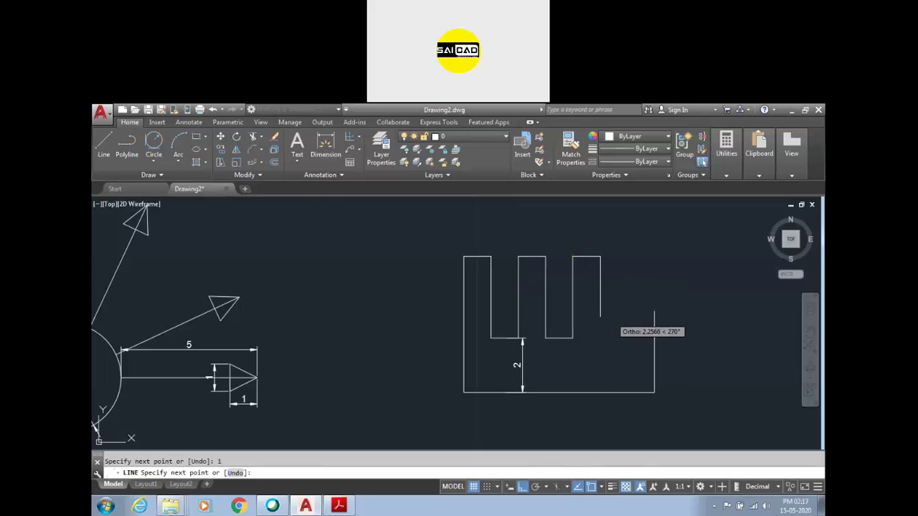
{"action": "left_click", "coordinate": [603, 311]}
{"action": "left_click", "coordinate": [653, 311]}
{"action": "key", "text": "Escape"}
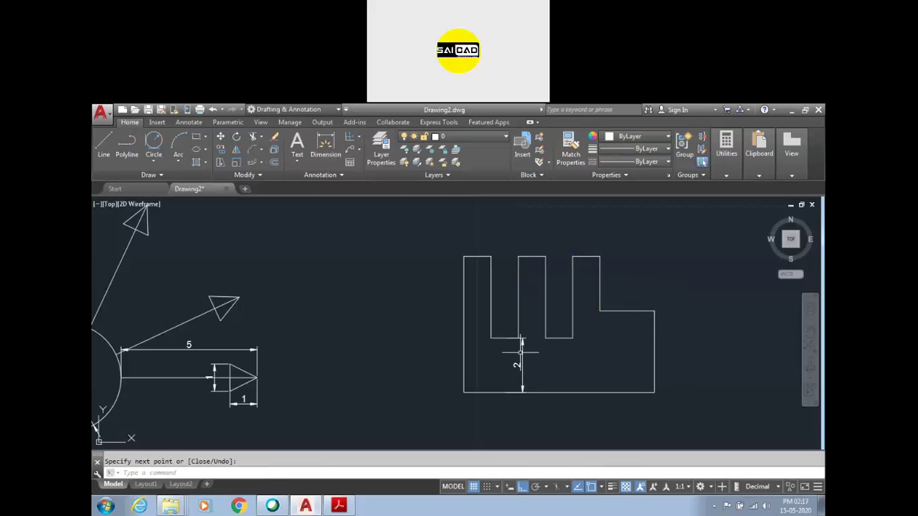
Check Drawing No:-47 in the PDF and fillet the second slot's two side lines into a rounded bottom
{"action": "left_click", "coordinate": [344, 506]}
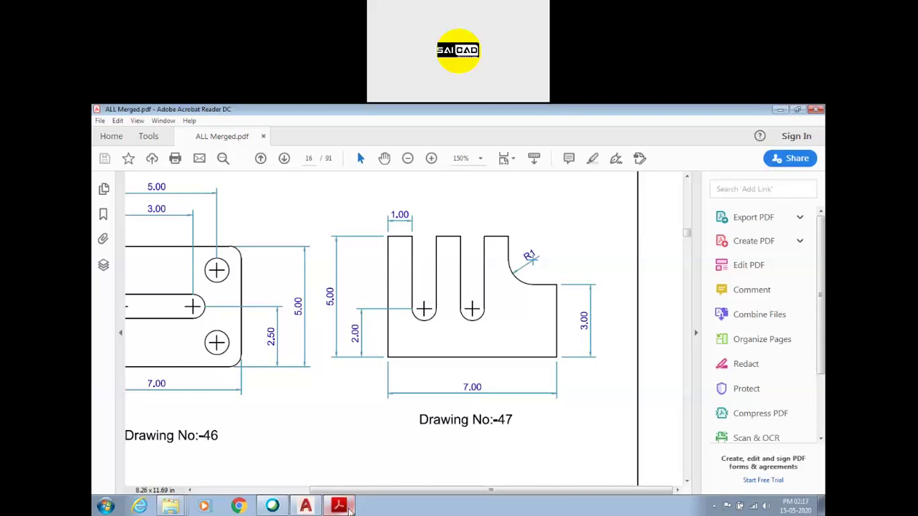
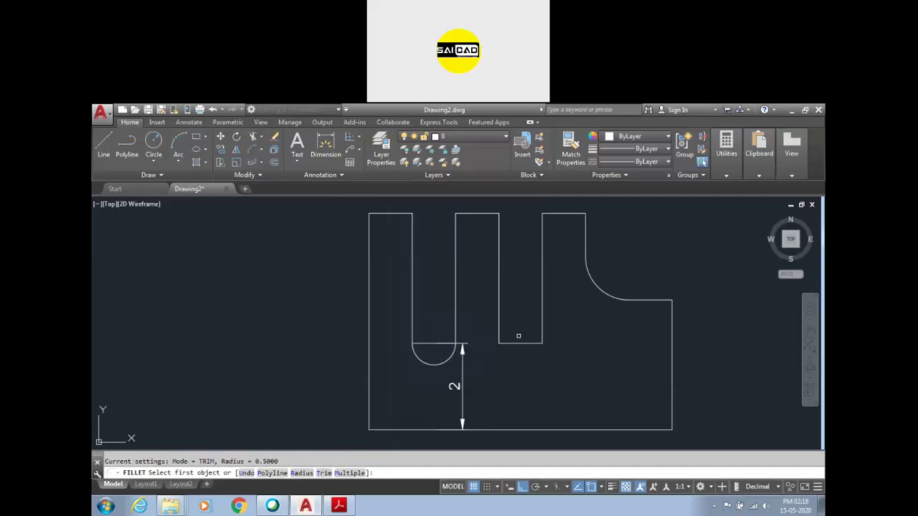
{"action": "left_click", "coordinate": [511, 327]}
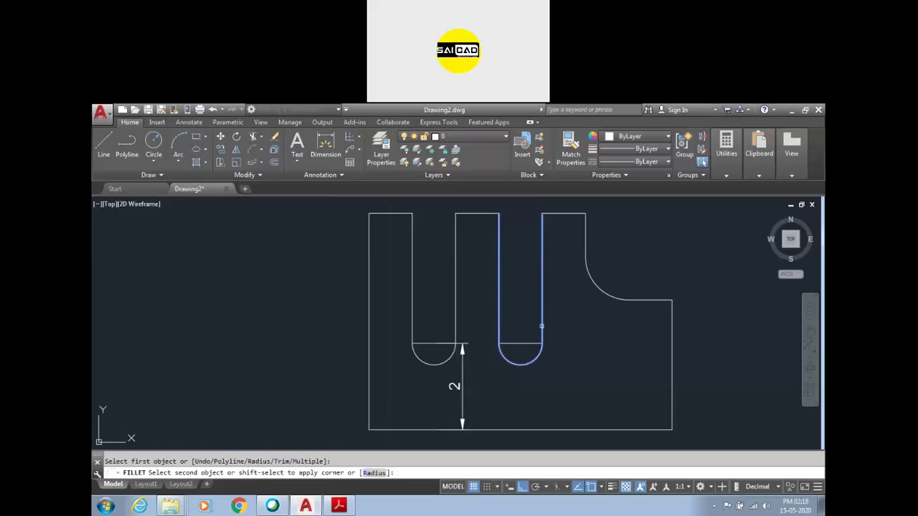
{"action": "left_click", "coordinate": [542, 326]}
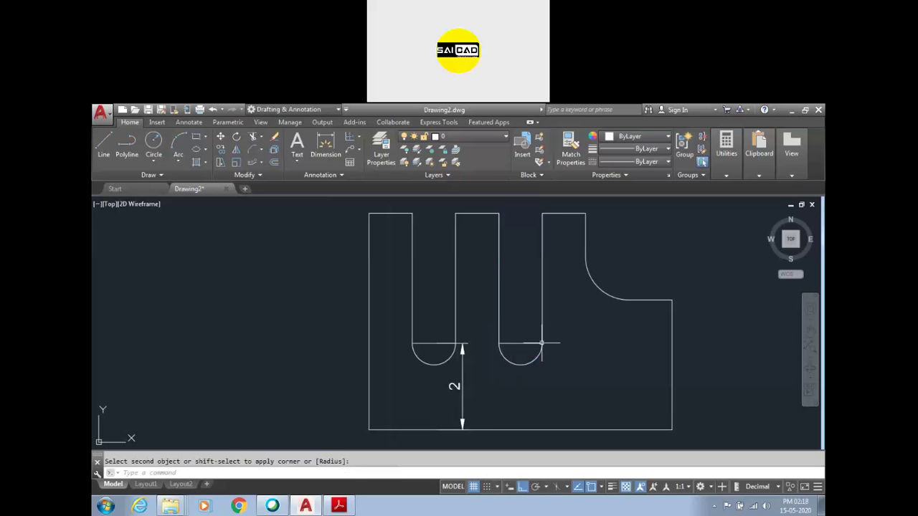
Erase the straight bottom lines of both slots, leaving the rounded arcs
{"action": "left_click", "coordinate": [526, 349]}
{"action": "left_click", "coordinate": [511, 334]}
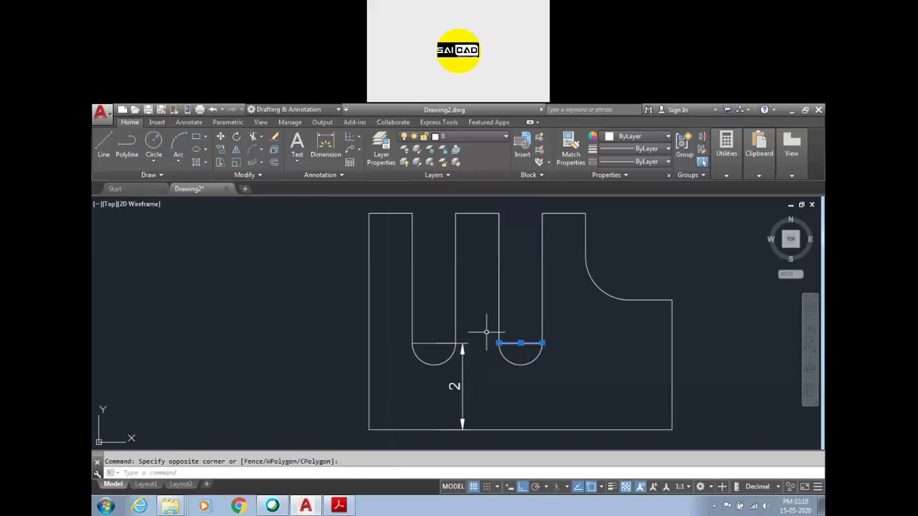
{"action": "left_click", "coordinate": [425, 342]}
{"action": "key", "text": "Delete"}
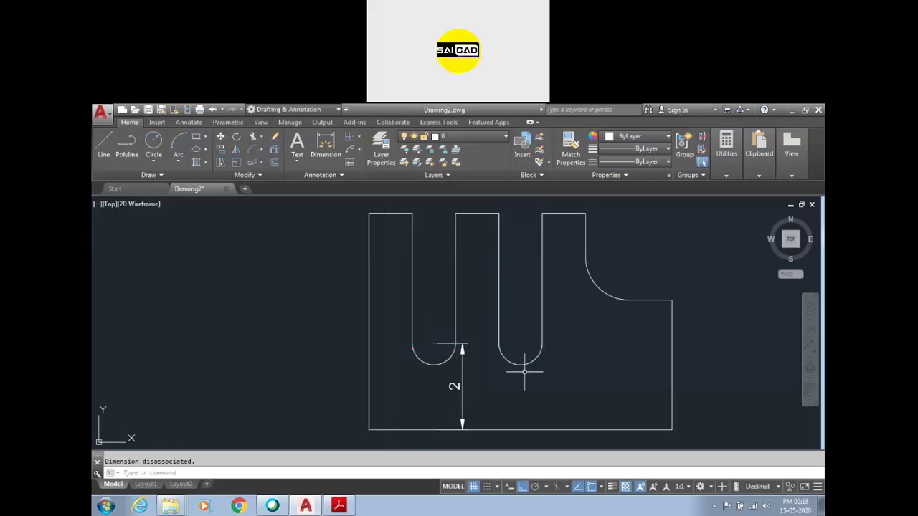
Dimension the outline's full left height, its base width and the height of its shorter right side
{"action": "scroll", "coordinate": [446, 379], "scroll_direction": "down", "scroll_amount": 1}
{"action": "scroll", "coordinate": [528, 331], "scroll_direction": "up", "scroll_amount": 1}
{"action": "scroll", "coordinate": [417, 306], "scroll_direction": "down", "scroll_amount": 1}
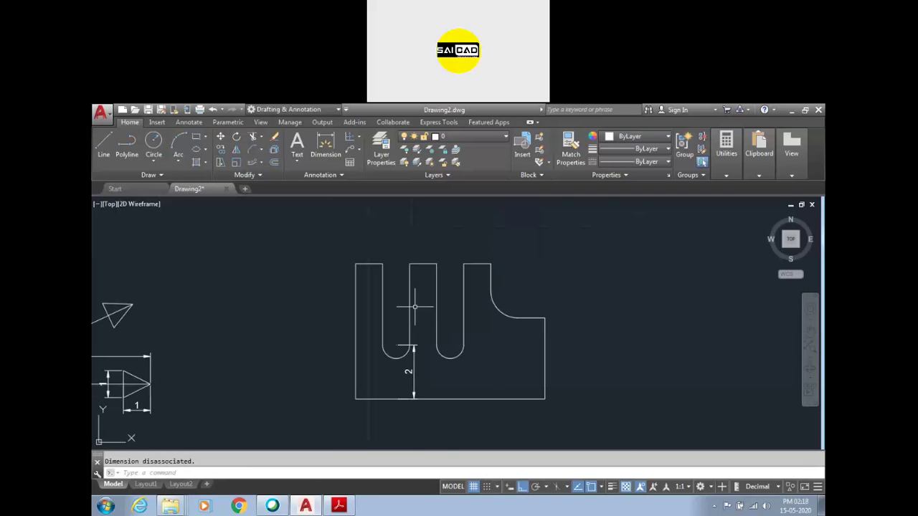
{"action": "key", "text": "Escape"}
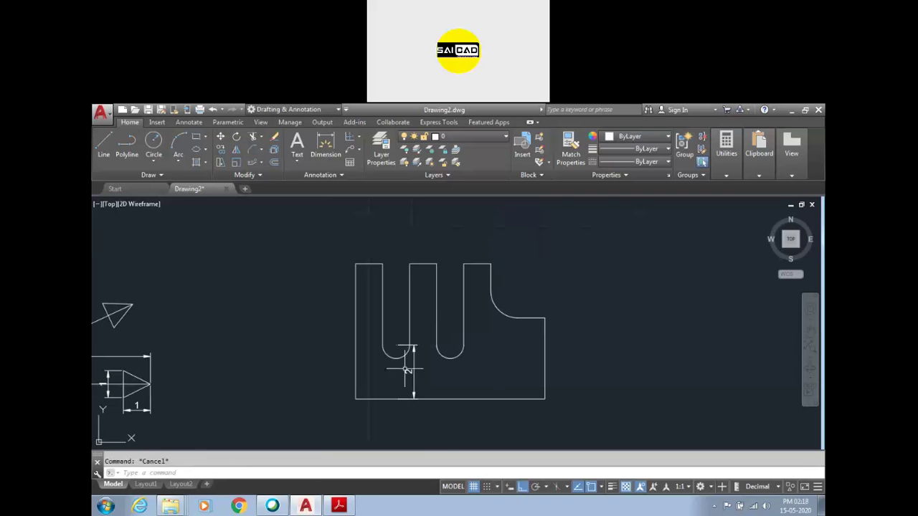
{"action": "left_click", "coordinate": [325, 145]}
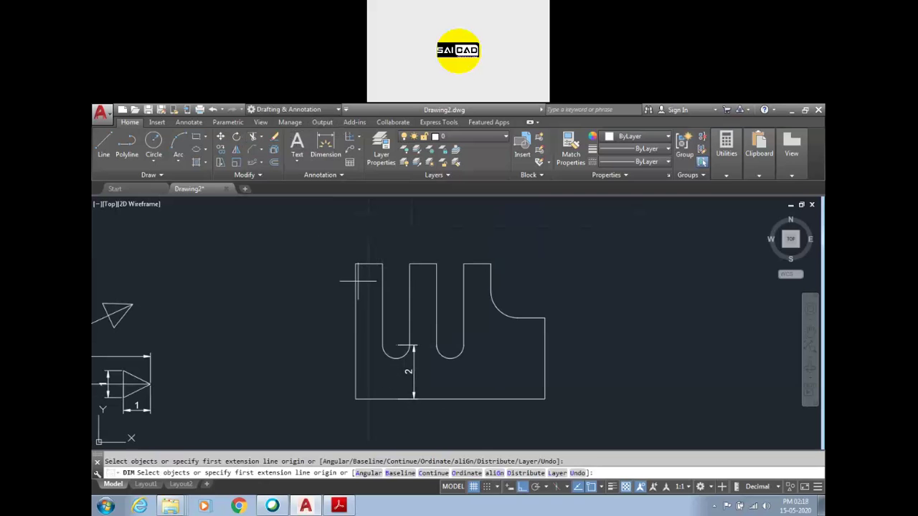
{"action": "left_click", "coordinate": [355, 280]}
{"action": "left_click", "coordinate": [300, 331]}
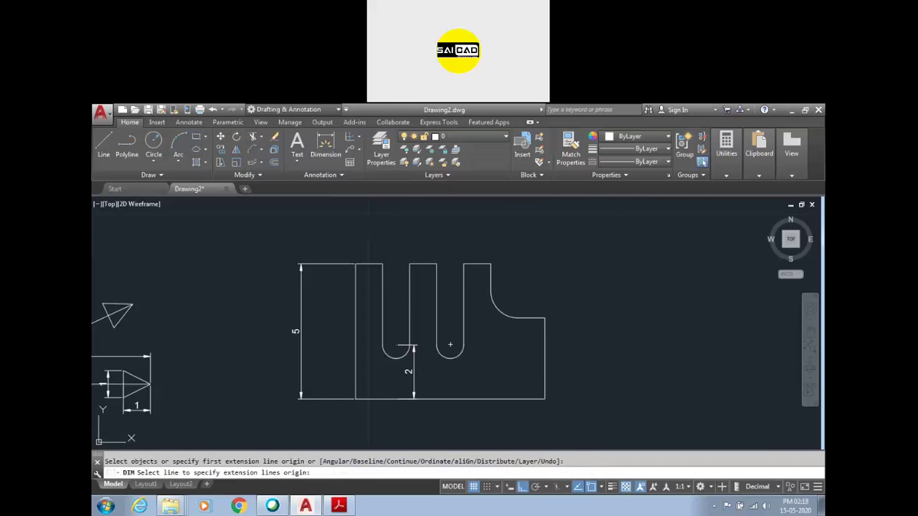
{"action": "left_click", "coordinate": [521, 398]}
{"action": "left_click", "coordinate": [523, 433]}
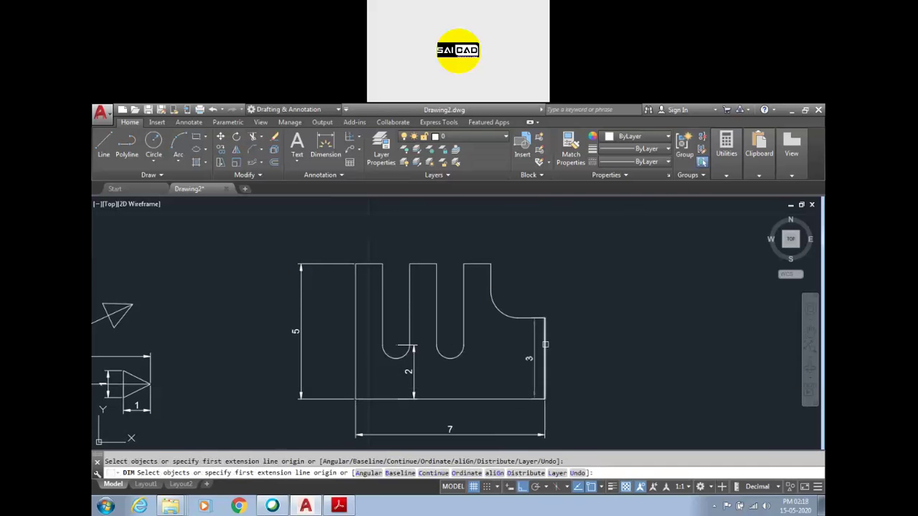
{"action": "left_click", "coordinate": [547, 327]}
{"action": "left_click", "coordinate": [578, 358]}
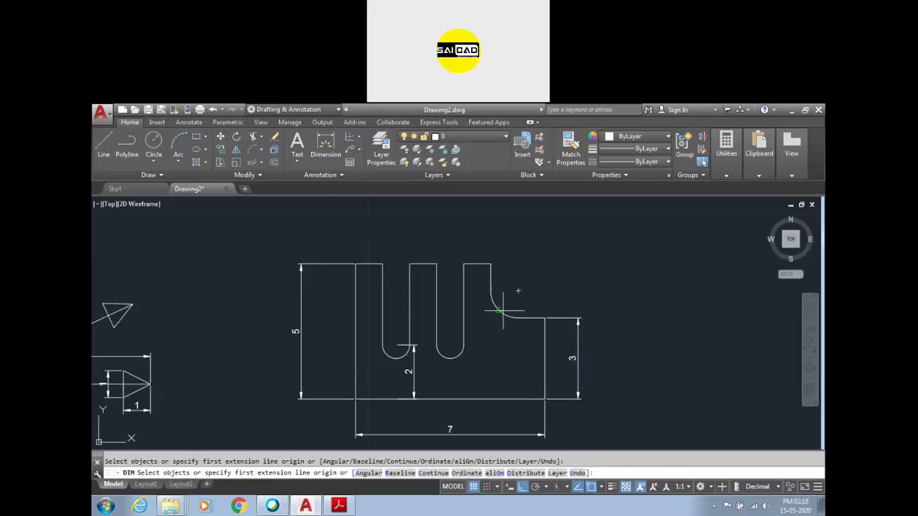
Add a radius dimension to the concave fillet between the last upright and the right-hand step
{"action": "scroll", "coordinate": [502, 309], "scroll_direction": "up", "scroll_amount": 5}
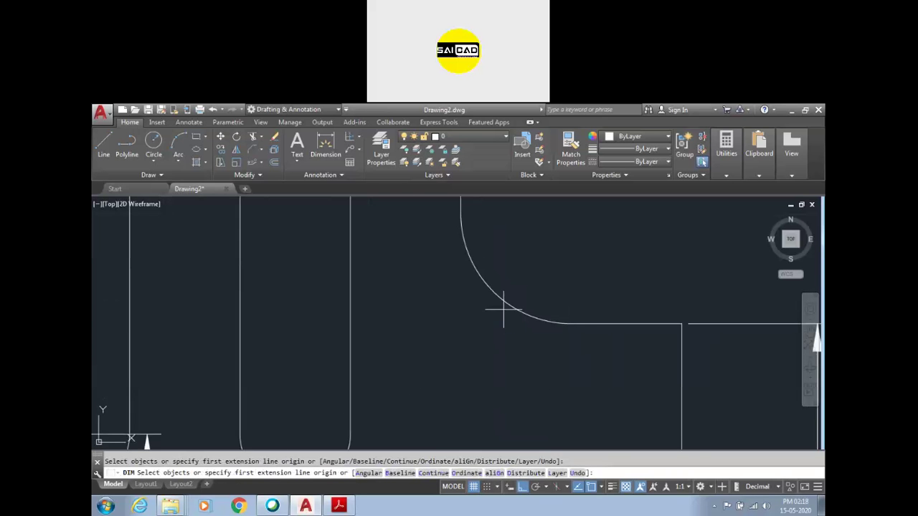
{"action": "left_click", "coordinate": [509, 307]}
{"action": "scroll", "coordinate": [509, 307], "scroll_direction": "down", "scroll_amount": 5}
{"action": "left_click", "coordinate": [502, 311]}
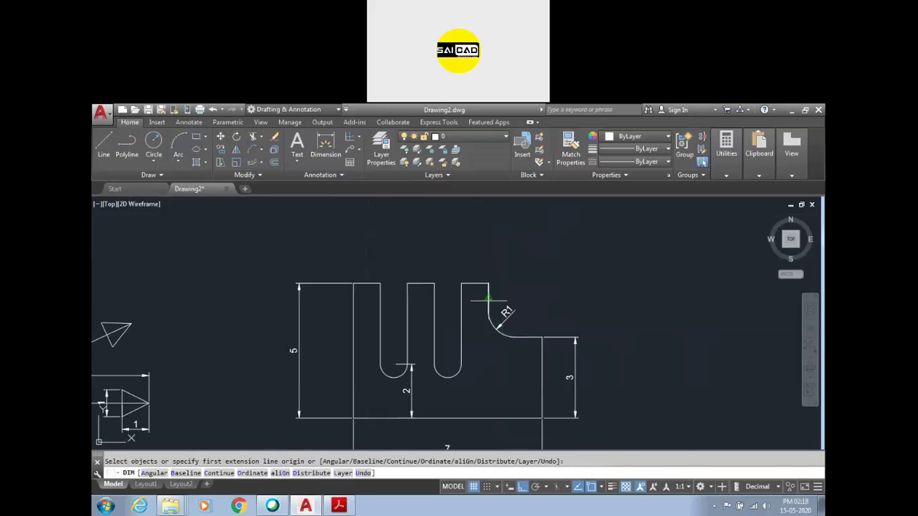
Dimension the width of the middle upright above its top edge, and end dimensioning
{"action": "scroll", "coordinate": [430, 283], "scroll_direction": "up", "scroll_amount": 4}
{"action": "key", "text": "Return"}
{"action": "left_click", "coordinate": [428, 286]}
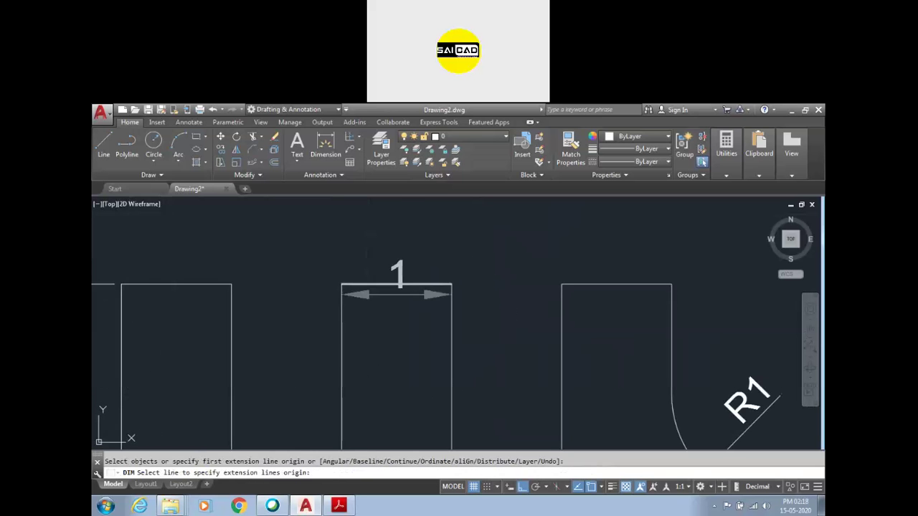
{"action": "left_click", "coordinate": [430, 237]}
{"action": "scroll", "coordinate": [485, 259], "scroll_direction": "down", "scroll_amount": 5}
{"action": "key", "text": "Escape"}
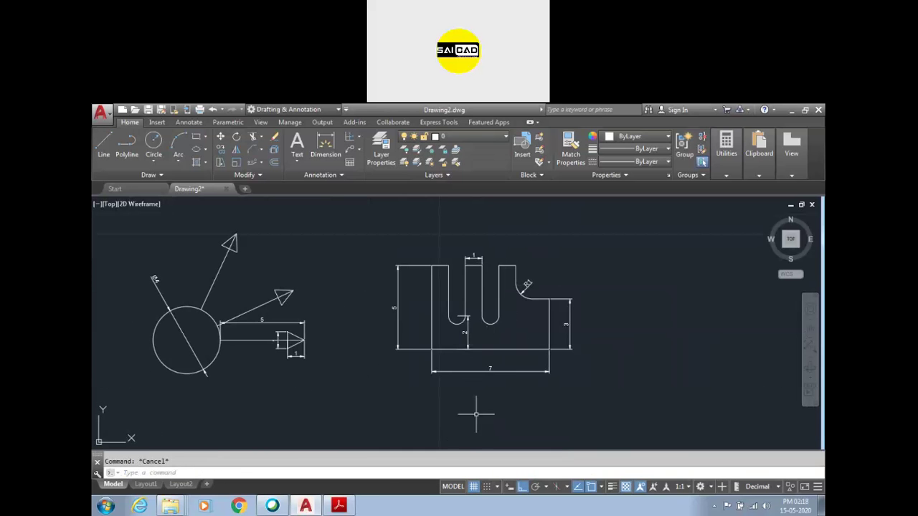
Switch to the PDF in Acrobat Reader and look through the exercises to Problem 41's mirror command sketches on page 25
{"action": "left_click", "coordinate": [339, 506]}
{"action": "scroll", "coordinate": [402, 302], "scroll_direction": "down", "scroll_amount": 8}
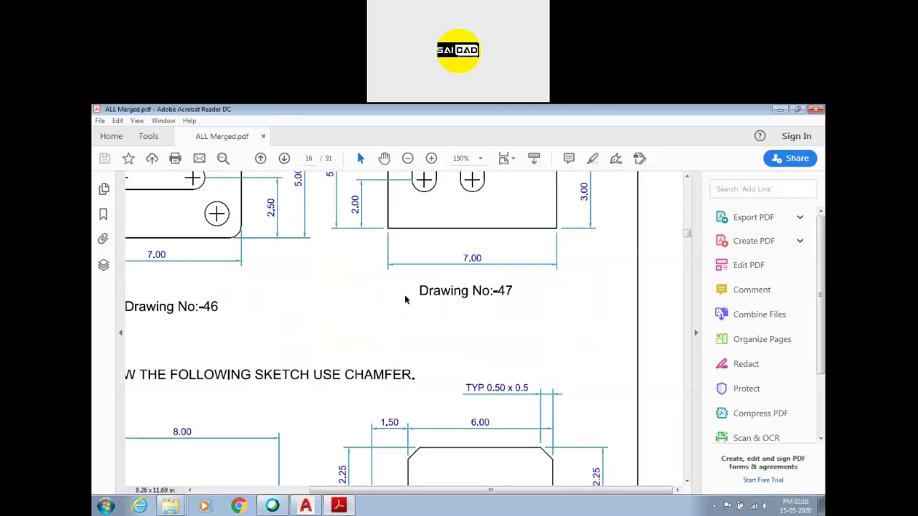
{"action": "scroll", "coordinate": [411, 303], "scroll_direction": "down", "scroll_amount": 2, "text": "ctrl"}
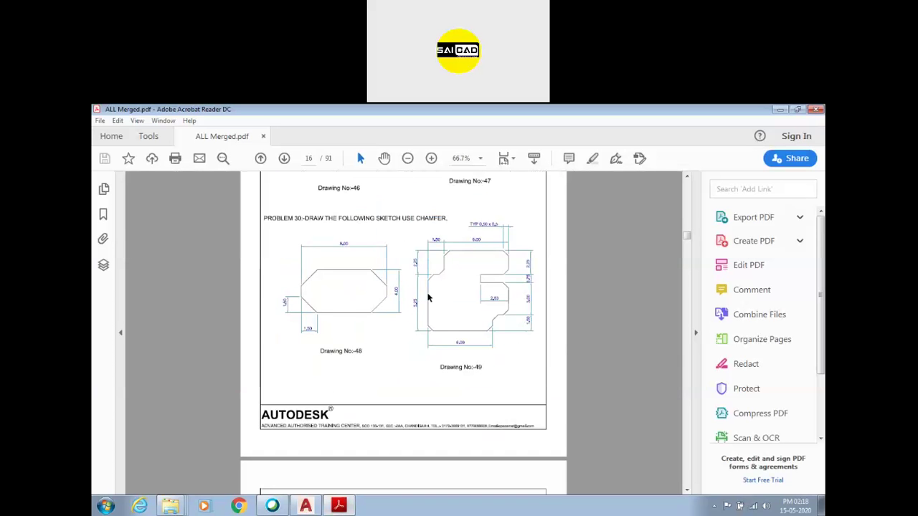
{"action": "scroll", "coordinate": [428, 298], "scroll_direction": "down", "scroll_amount": 15}
{"action": "scroll", "coordinate": [471, 298], "scroll_direction": "down", "scroll_amount": 20}
{"action": "scroll", "coordinate": [471, 298], "scroll_direction": "down", "scroll_amount": 18}
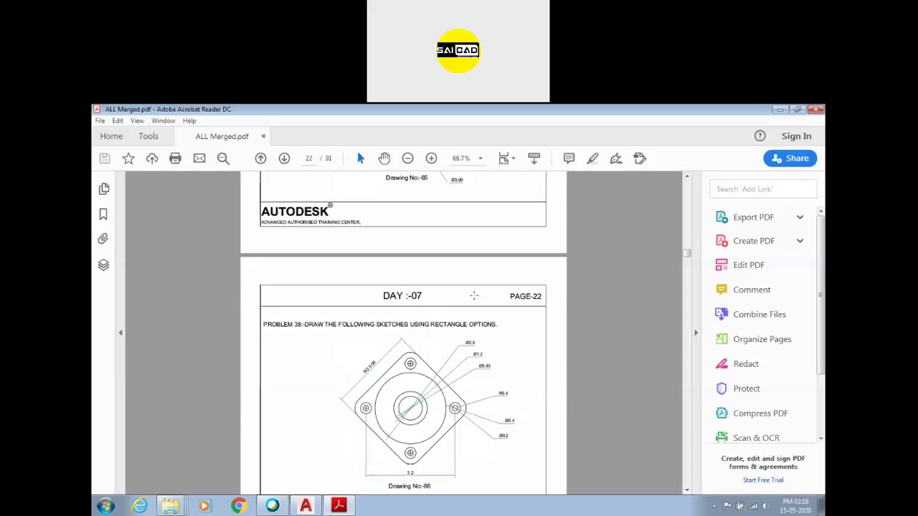
{"action": "scroll", "coordinate": [473, 296], "scroll_direction": "down", "scroll_amount": 5}
{"action": "scroll", "coordinate": [474, 296], "scroll_direction": "down", "scroll_amount": 6}
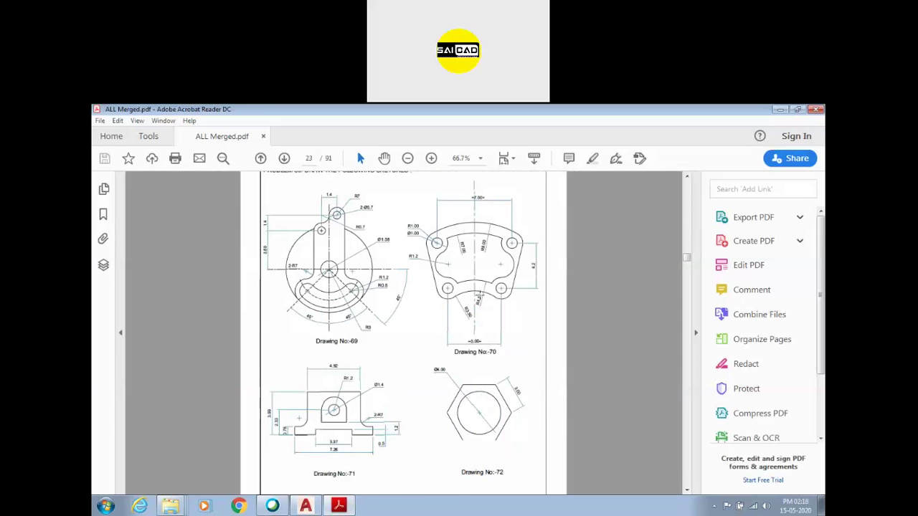
{"action": "scroll", "coordinate": [478, 296], "scroll_direction": "down", "scroll_amount": 1}
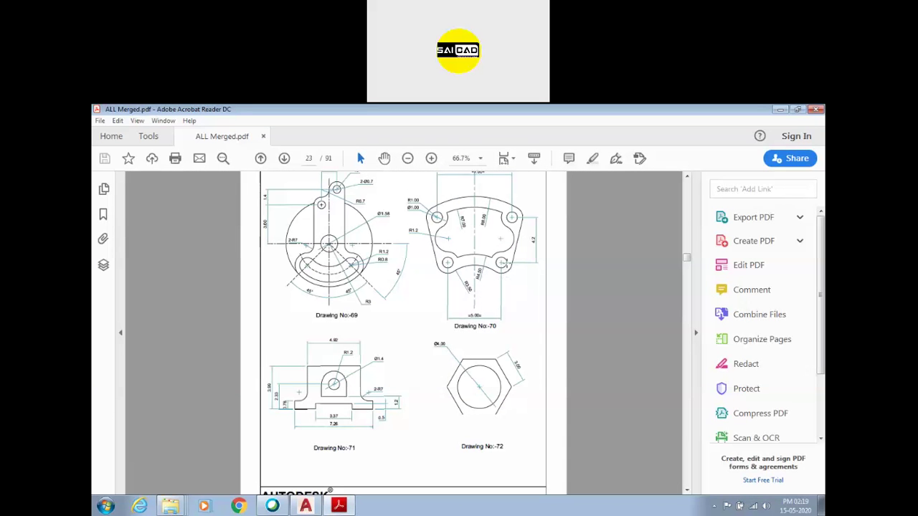
{"action": "scroll", "coordinate": [433, 325], "scroll_direction": "down", "scroll_amount": 20}
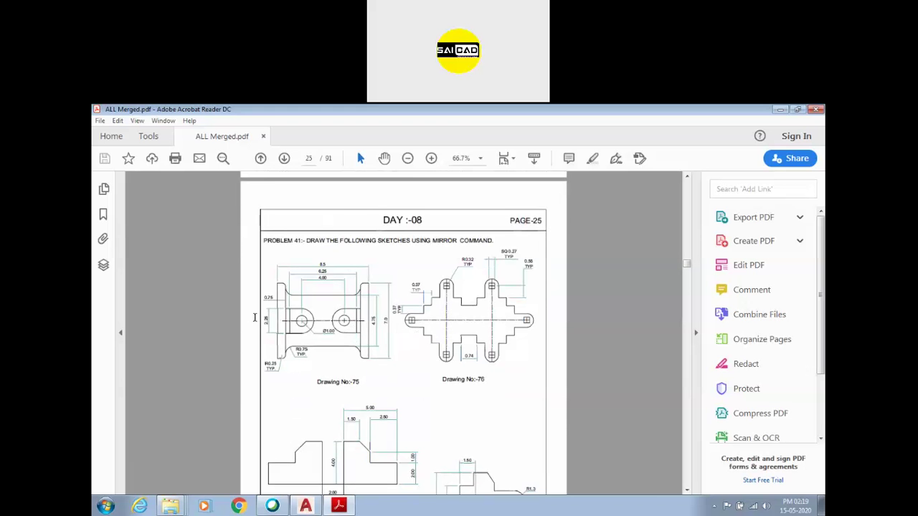
{"action": "scroll", "coordinate": [219, 322], "scroll_direction": "up", "scroll_amount": 3, "text": "ctrl"}
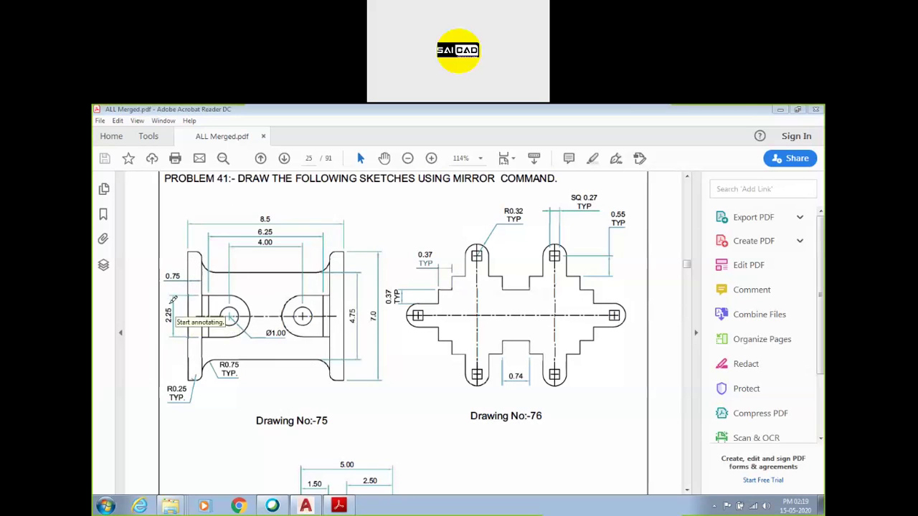
Examine Drawing No:-75's flange thickness, overall height and width dimensions, both outer flange edges and the upper and lower connecting edges
{"action": "mouse_move", "coordinate": [173, 277]}
{"action": "left_mouse_down"}
{"action": "mouse_move", "coordinate": [166, 281]}
{"action": "mouse_move", "coordinate": [185, 261]}
{"action": "left_mouse_up"}
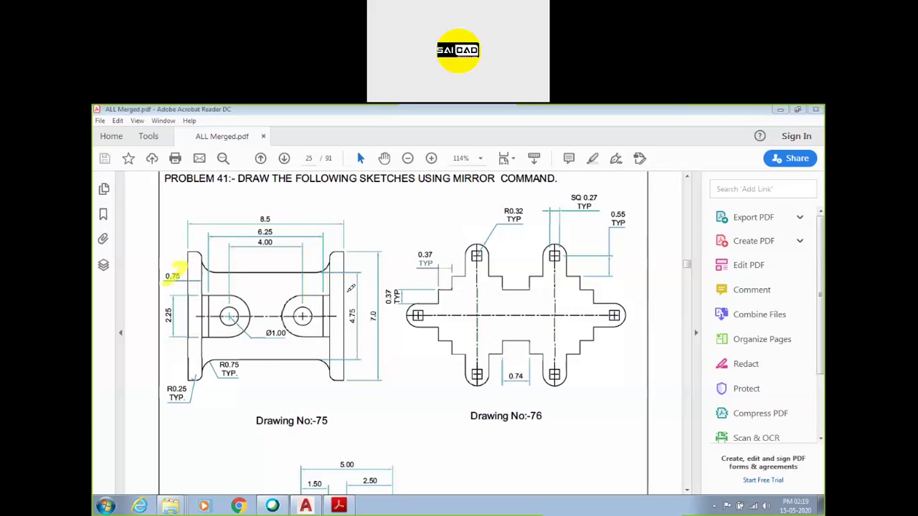
{"action": "left_click_drag", "start_coordinate": [375, 301], "coordinate": [371, 310]}
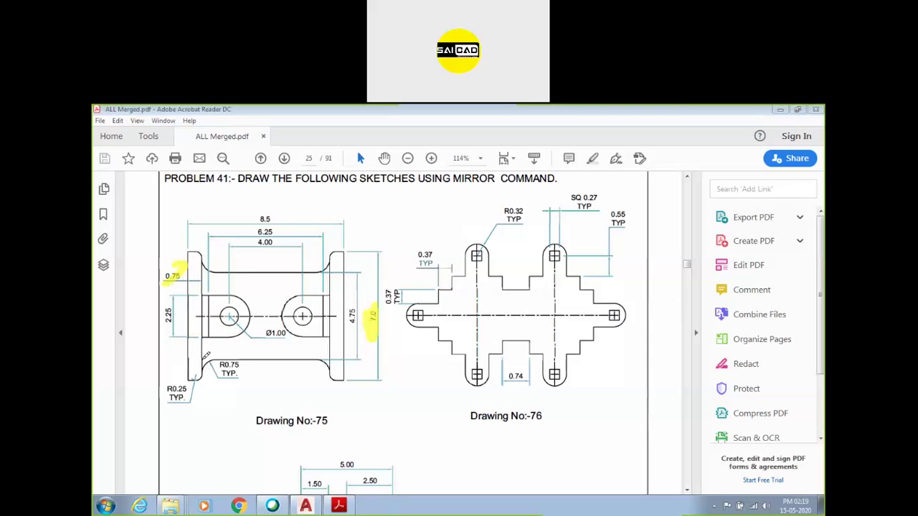
{"action": "left_click_drag", "start_coordinate": [265, 218], "coordinate": [279, 216]}
{"action": "left_click_drag", "start_coordinate": [192, 246], "coordinate": [188, 272]}
{"action": "left_click_drag", "start_coordinate": [341, 247], "coordinate": [342, 280]}
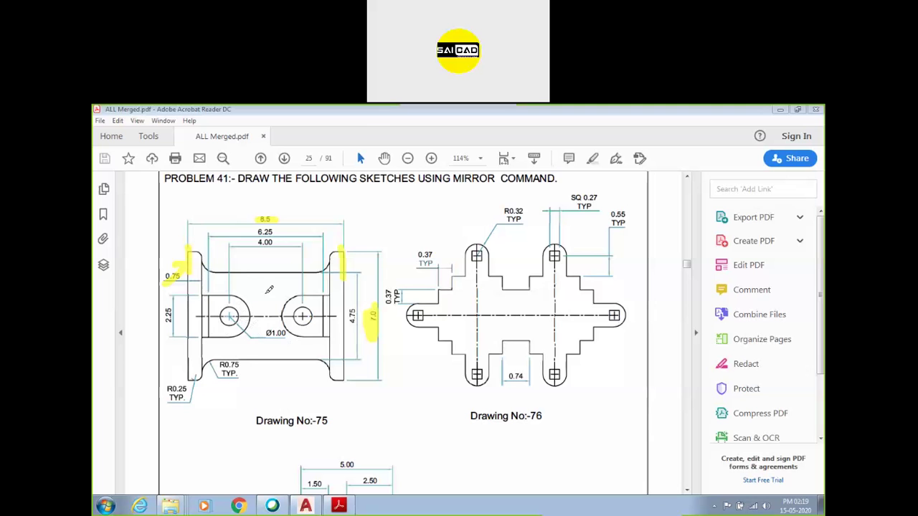
{"action": "left_click_drag", "start_coordinate": [221, 271], "coordinate": [299, 271]}
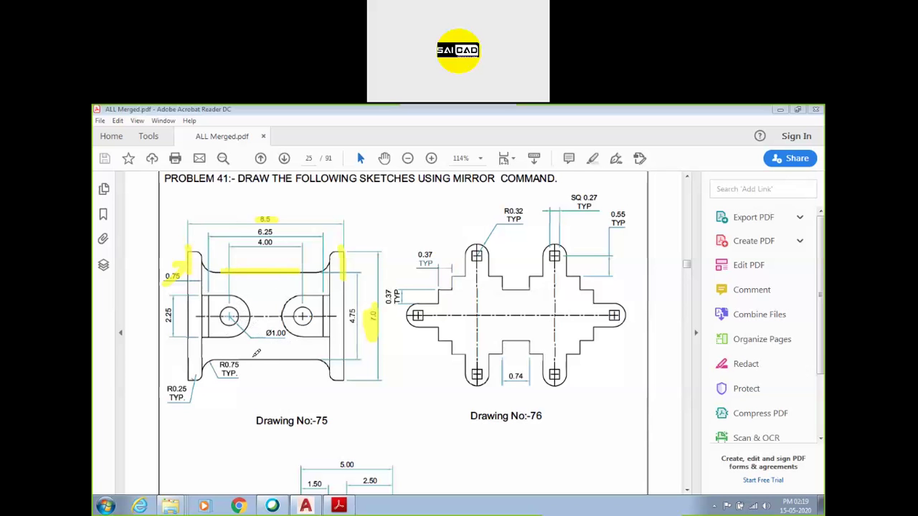
{"action": "left_click_drag", "start_coordinate": [250, 358], "coordinate": [302, 358]}
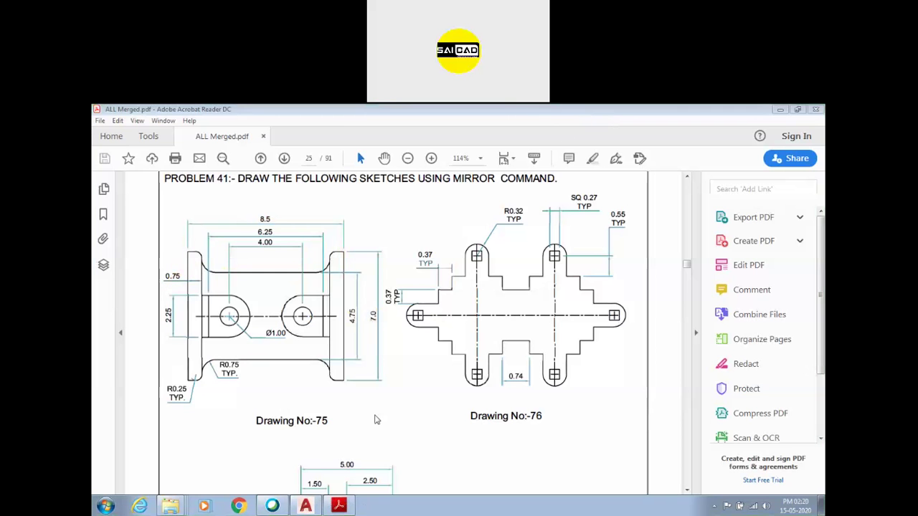
Switch to AutoCAD and draw a rectangle 0.75 long and 7 wide to the right of the stepped outline
{"action": "left_click", "coordinate": [306, 506]}
{"action": "type", "text": "rec"}
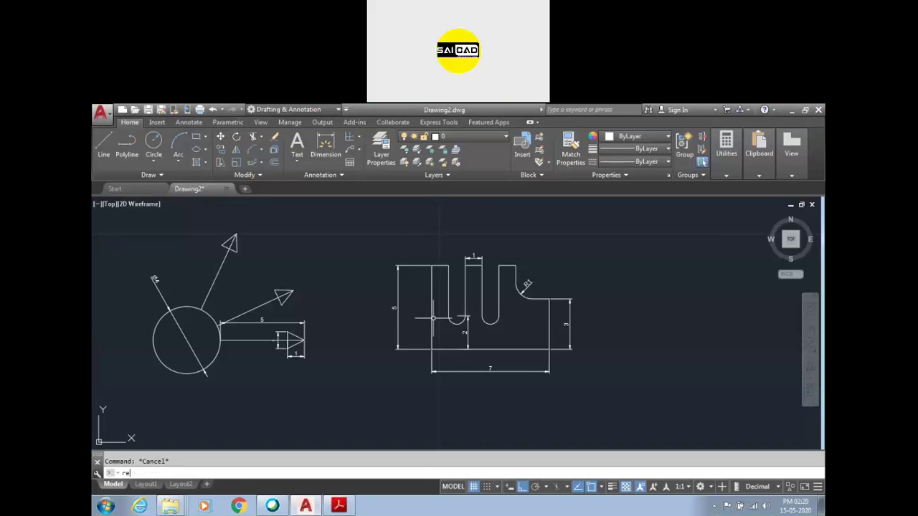
{"action": "key", "text": "Return"}
{"action": "left_click", "coordinate": [622, 371]}
{"action": "type", "text": "d"}
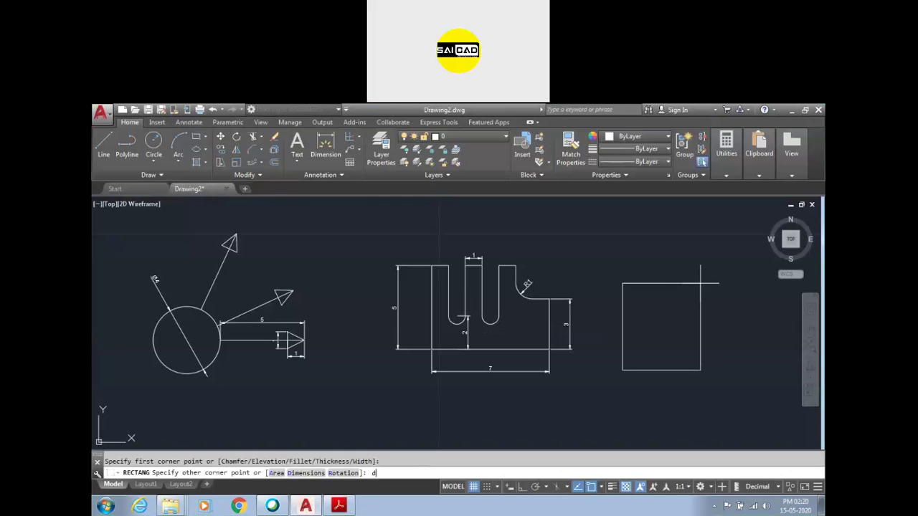
{"action": "key", "text": "Return"}
{"action": "type", "text": ".75"}
{"action": "key", "text": "Return"}
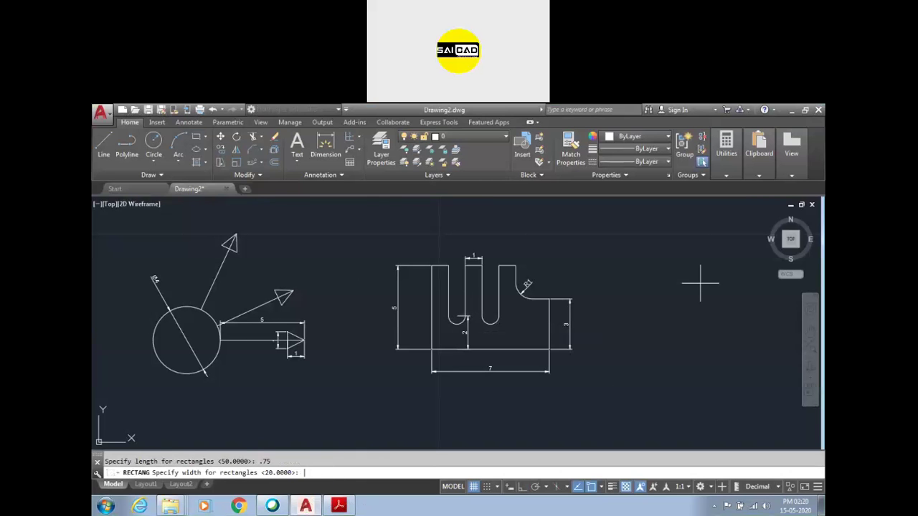
{"action": "type", "text": "7"}
{"action": "key", "text": "Return"}
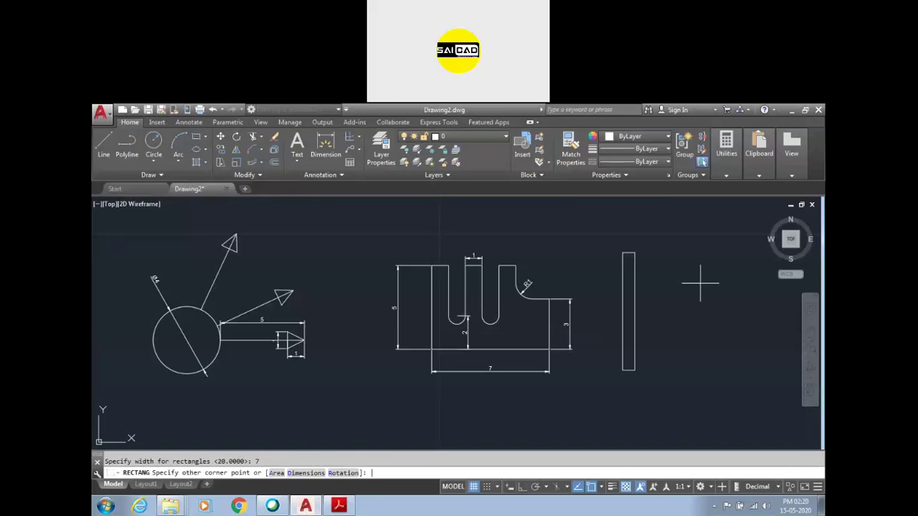
{"action": "left_click", "coordinate": [733, 332]}
{"action": "scroll", "coordinate": [579, 318], "scroll_direction": "down", "scroll_amount": 3}
{"action": "scroll", "coordinate": [607, 368], "scroll_direction": "up", "scroll_amount": 4}
{"action": "scroll", "coordinate": [498, 307], "scroll_direction": "down", "scroll_amount": 3}
{"action": "scroll", "coordinate": [503, 316], "scroll_direction": "up", "scroll_amount": 2}
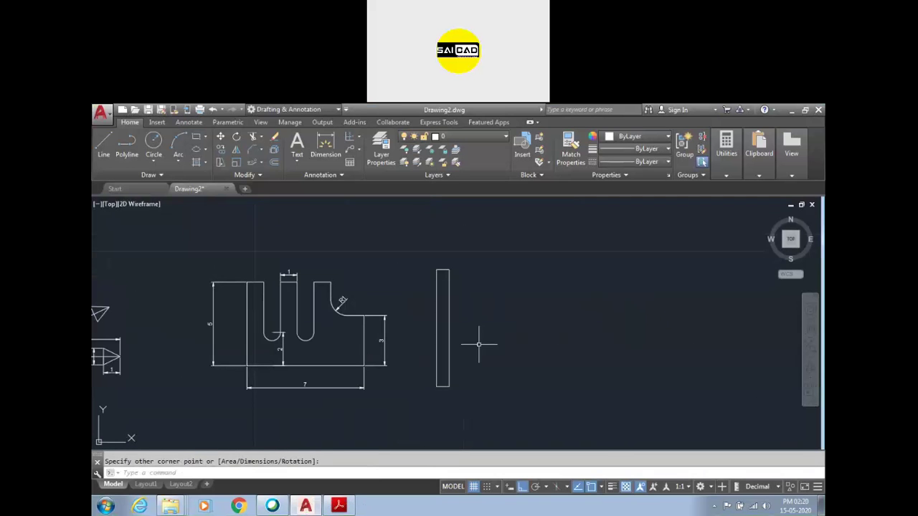
Check the corner radius in the PDF and fillet the tall rectangle's upper right corner in AutoCAD with radius 0.25
{"action": "left_click", "coordinate": [338, 506]}
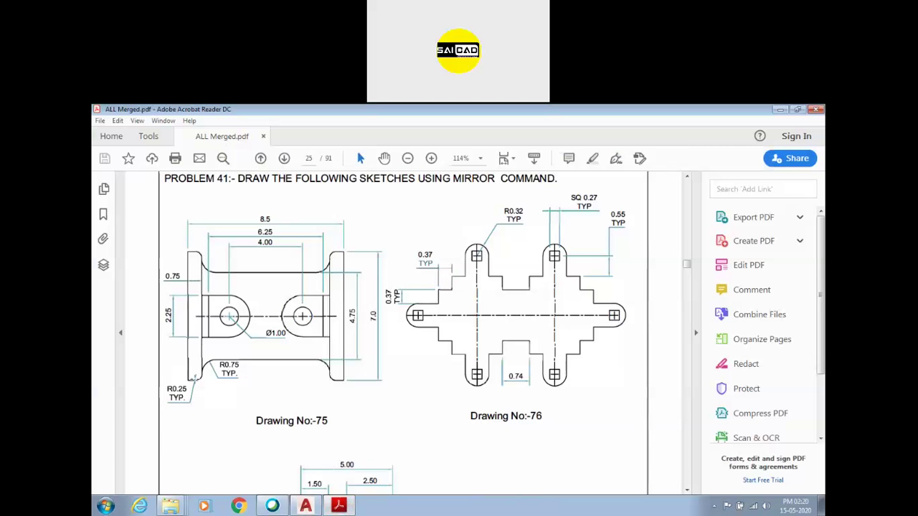
{"action": "left_click", "coordinate": [306, 506]}
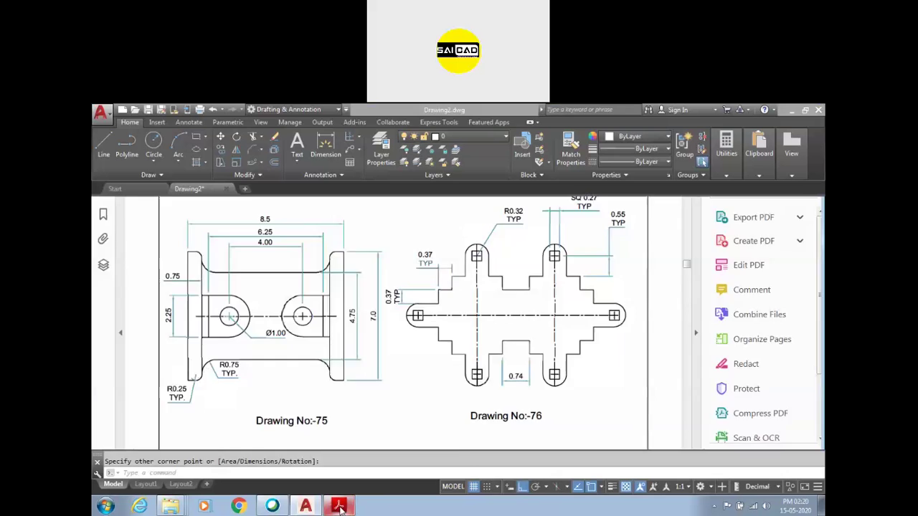
{"action": "key", "text": "Escape"}
{"action": "type", "text": "f"}
{"action": "key", "text": "Return"}
{"action": "type", "text": "r"}
{"action": "key", "text": "Return"}
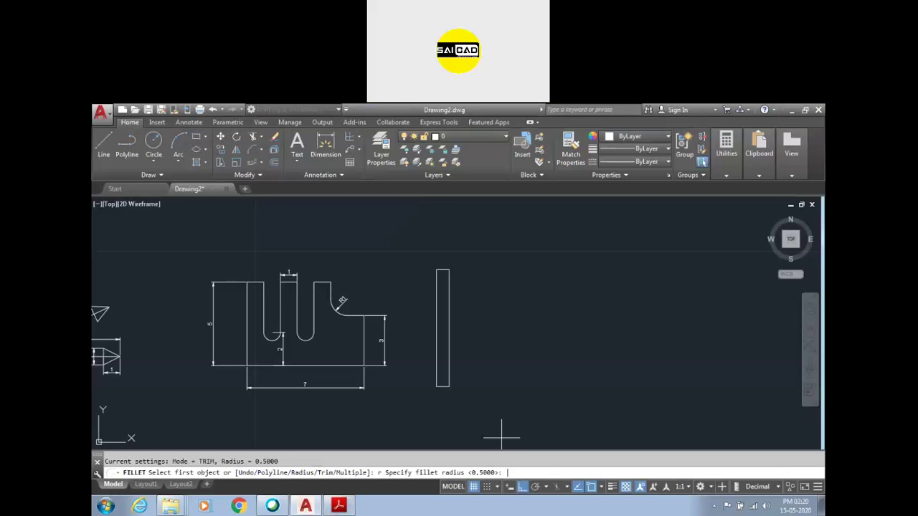
{"action": "type", "text": "0.25"}
{"action": "key", "text": "Return"}
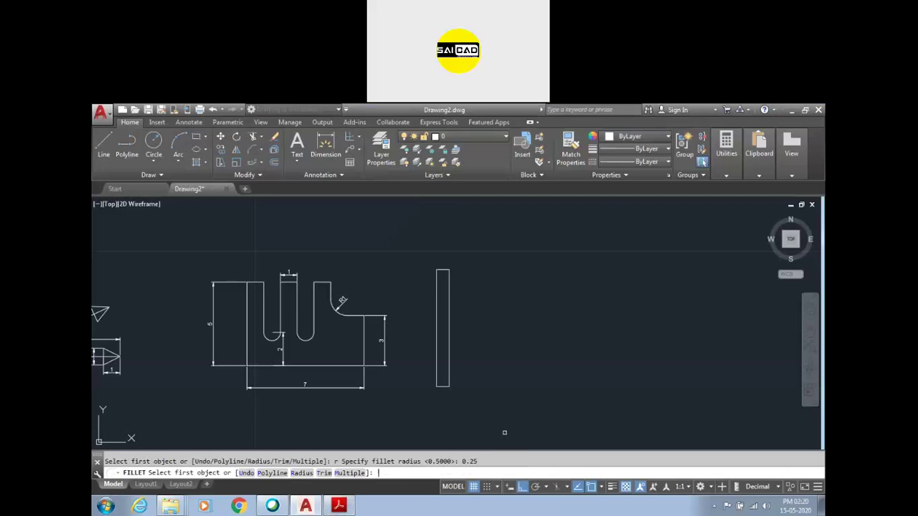
{"action": "scroll", "coordinate": [434, 281], "scroll_direction": "up", "scroll_amount": 3}
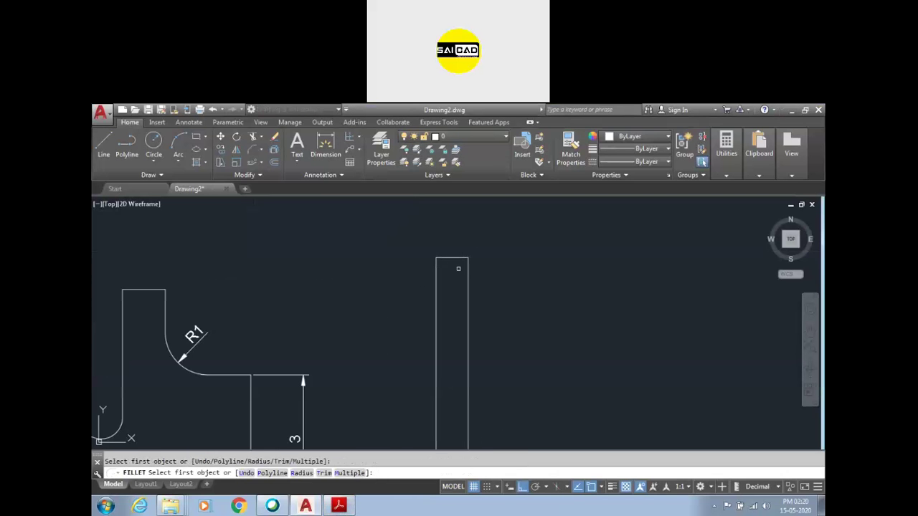
{"action": "left_click", "coordinate": [467, 276]}
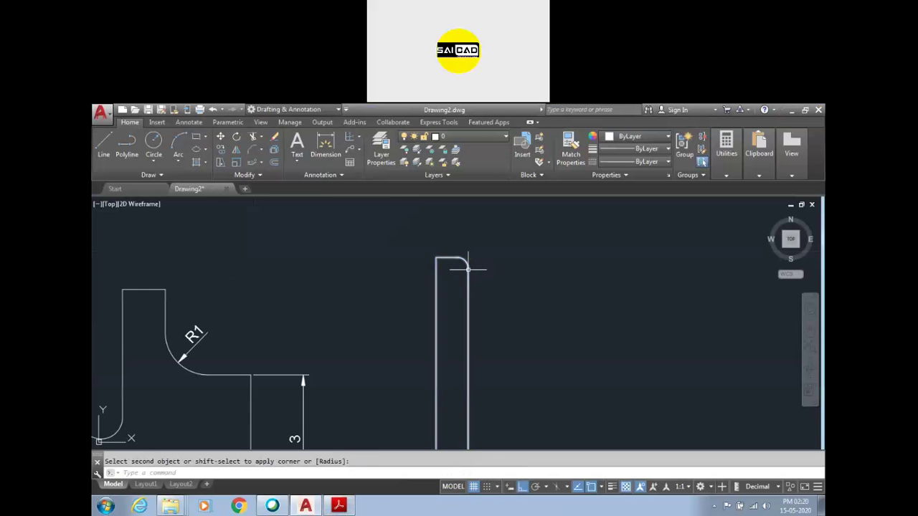
Fillet the tall rectangle's lower right corner with the same 0.25 radius
{"action": "scroll", "coordinate": [467, 268], "scroll_direction": "down", "scroll_amount": 3}
{"action": "key", "text": "space"}
{"action": "scroll", "coordinate": [467, 365], "scroll_direction": "up", "scroll_amount": 2}
{"action": "left_click", "coordinate": [465, 377]}
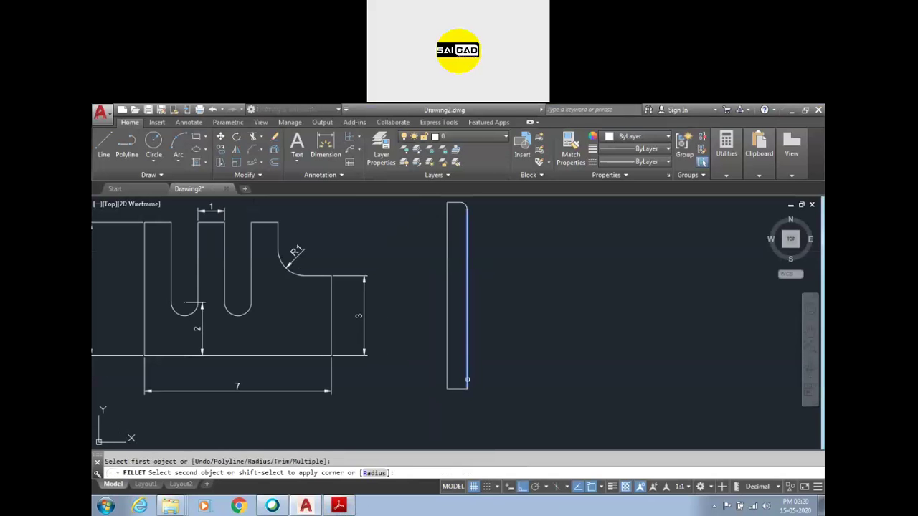
{"action": "scroll", "coordinate": [425, 389], "scroll_direction": "down", "scroll_amount": 2}
{"action": "key", "text": "Escape"}
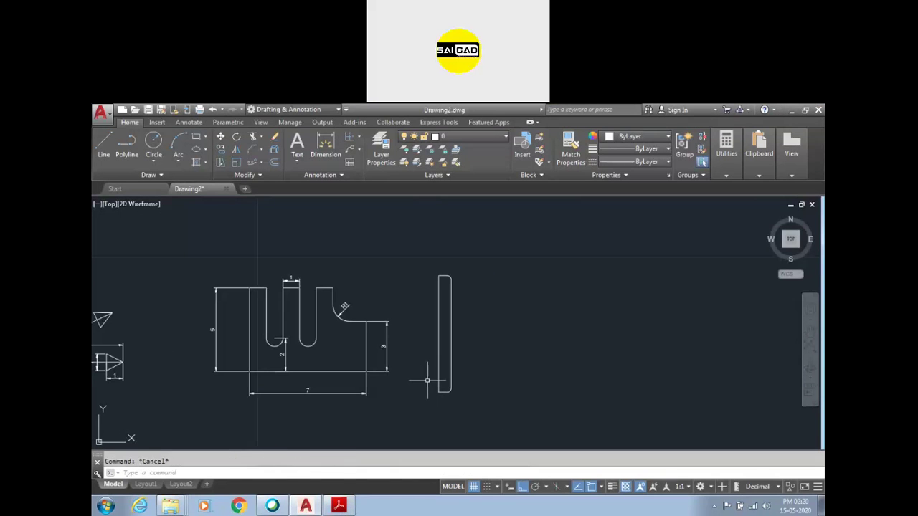
Recheck Drawing No:-75 in the PDF and draw an 8.5 long horizontal line in AutoCAD rightward from the midpoint of the rectangle's left edge
{"action": "left_click", "coordinate": [339, 505]}
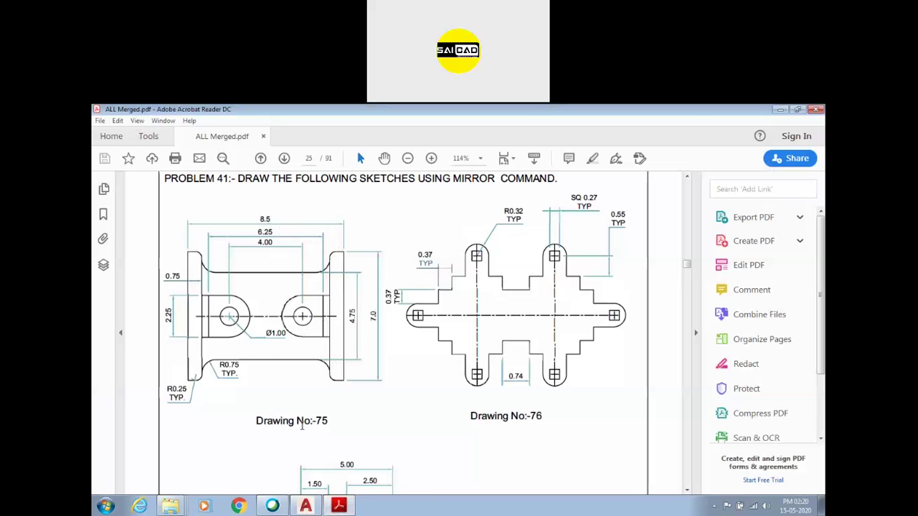
{"action": "left_click", "coordinate": [305, 505]}
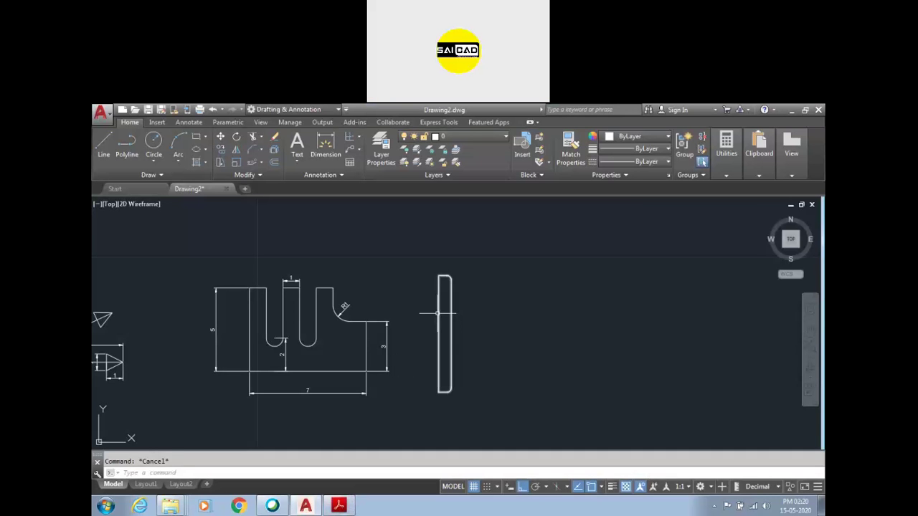
{"action": "type", "text": "l"}
{"action": "key", "text": "Return"}
{"action": "left_click", "coordinate": [445, 334]}
{"action": "type", "text": "8.5"}
{"action": "key", "text": "Return"}
{"action": "key", "text": "Escape"}
{"action": "left_click", "coordinate": [608, 313]}
{"action": "left_click", "coordinate": [486, 360]}
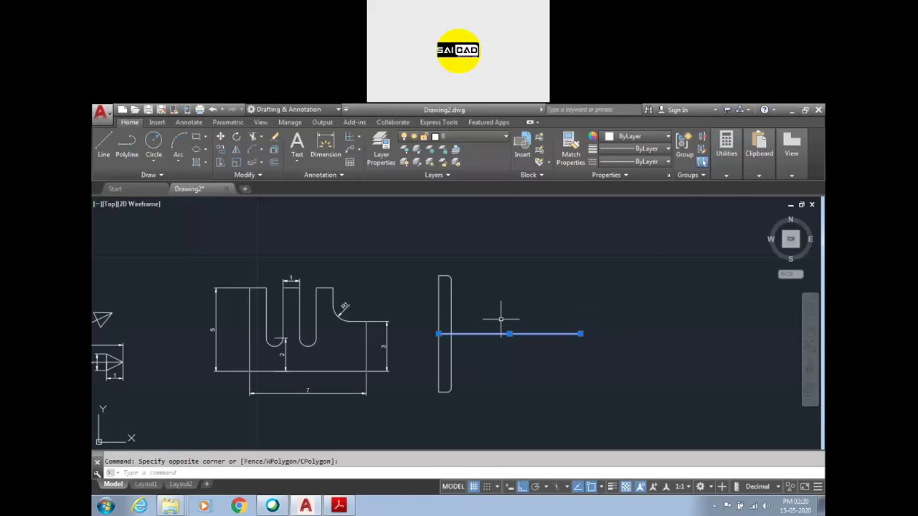
{"action": "key", "text": "Escape"}
Sketch a vertical line up from the horizontal line's midpoint and stretch its lower end below the horizontal line
{"action": "type", "text": "l"}
{"action": "key", "text": "Return"}
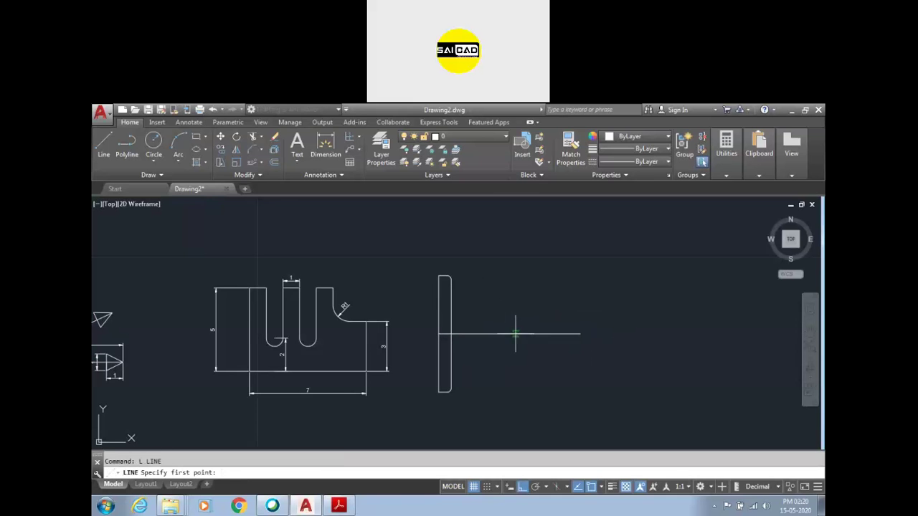
{"action": "left_click", "coordinate": [510, 334]}
{"action": "left_click", "coordinate": [506, 276]}
{"action": "key", "text": "Escape"}
{"action": "left_click", "coordinate": [523, 299]}
{"action": "left_click", "coordinate": [497, 315]}
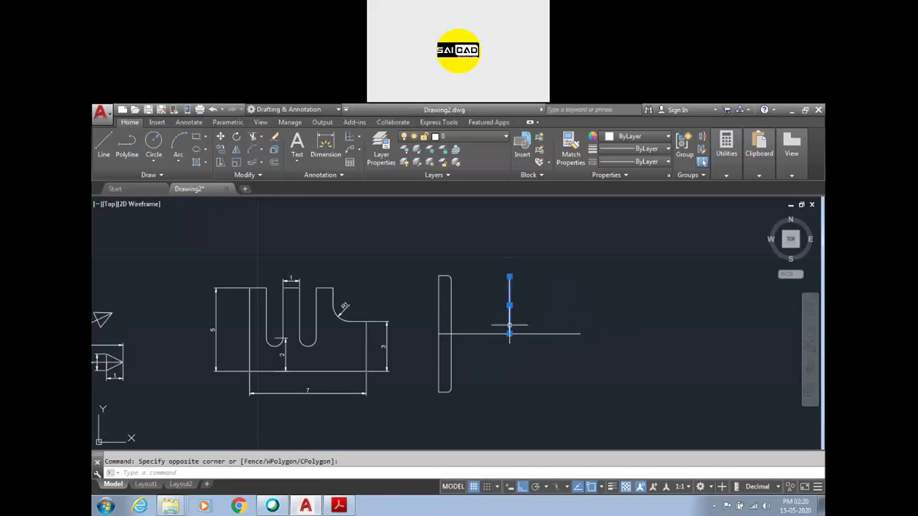
{"action": "left_click", "coordinate": [509, 334]}
{"action": "left_click", "coordinate": [509, 364]}
{"action": "left_click", "coordinate": [509, 321]}
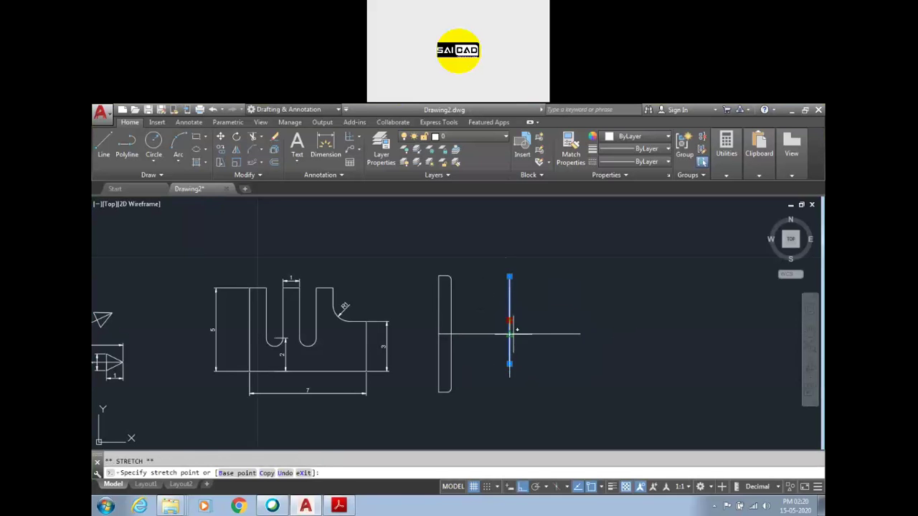
{"action": "key", "text": "Escape"}
Delete the vertical line crossing the midpoint of the horizontal line
{"action": "left_click", "coordinate": [535, 346]}
{"action": "left_click", "coordinate": [504, 362]}
{"action": "key", "text": "Delete"}
{"action": "left_click", "coordinate": [582, 312]}
{"action": "key", "text": "Escape"}
Mirror the filleted rectangle about a vertical axis through the horizontal line's midpoint, keeping the source object
{"action": "left_click", "coordinate": [425, 264]}
{"action": "left_click", "coordinate": [468, 391]}
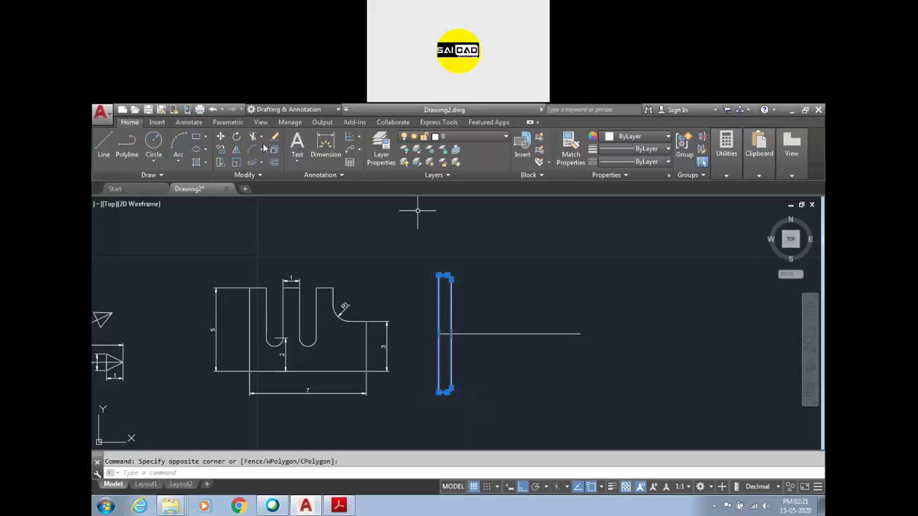
{"action": "type", "text": "mi"}
{"action": "key", "text": "Return"}
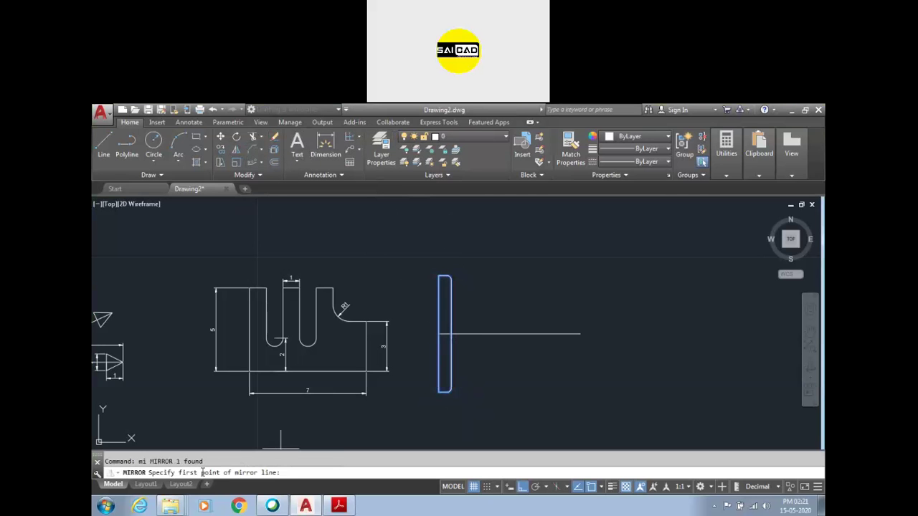
{"action": "left_click", "coordinate": [509, 333]}
{"action": "left_click", "coordinate": [494, 275]}
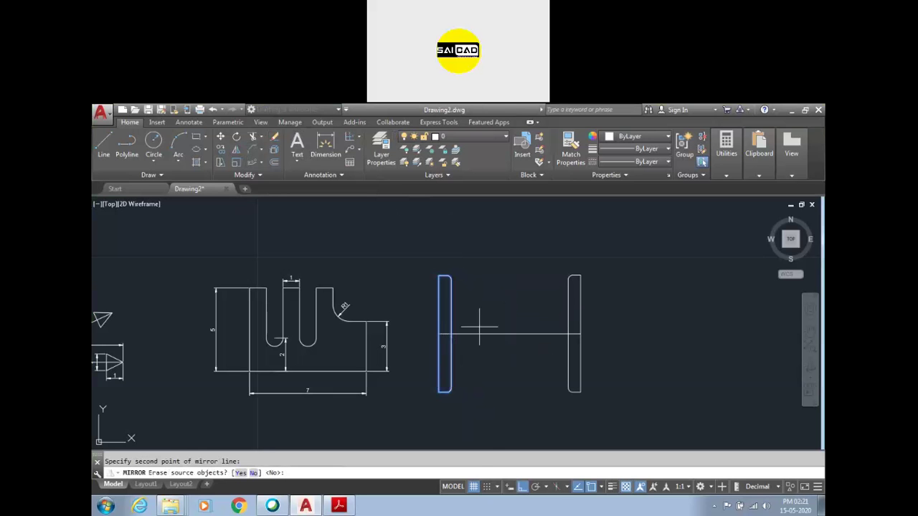
{"action": "key", "text": "Return"}
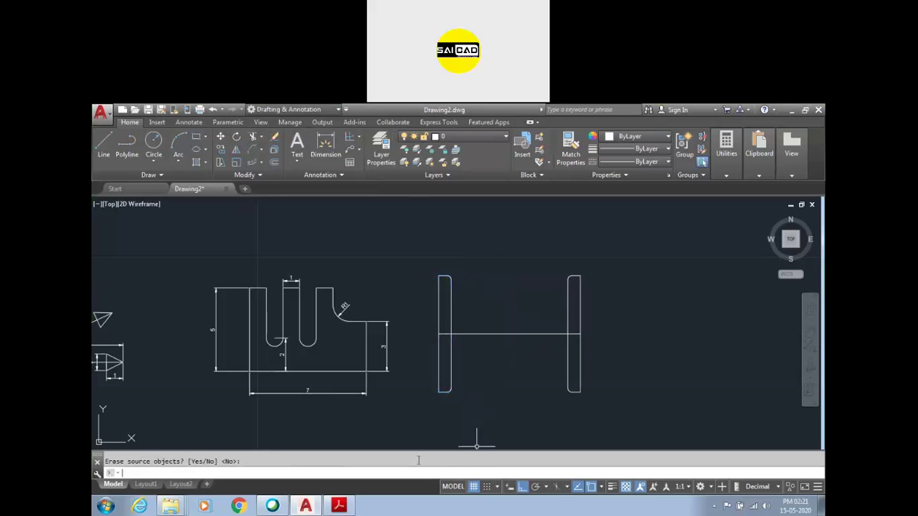
{"action": "key", "text": "Escape"}
Change the linetype of the horizontal line between the two flanges to CENTER2
{"action": "left_click", "coordinate": [534, 334]}
{"action": "left_click", "coordinate": [663, 162]}
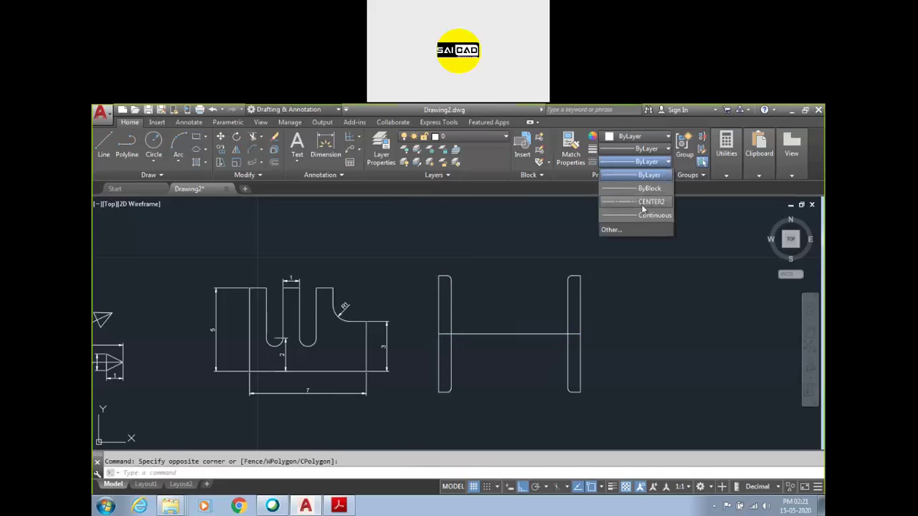
{"action": "left_click", "coordinate": [650, 201]}
{"action": "key", "text": "Escape"}
{"action": "left_click", "coordinate": [531, 330]}
{"action": "left_click", "coordinate": [510, 350]}
{"action": "key", "text": "Escape"}
In the horizontal line's properties, try linetype scales of 0.1 and 0.02, and set the scale to 0.05
{"action": "left_click", "coordinate": [549, 326]}
{"action": "left_click", "coordinate": [533, 349]}
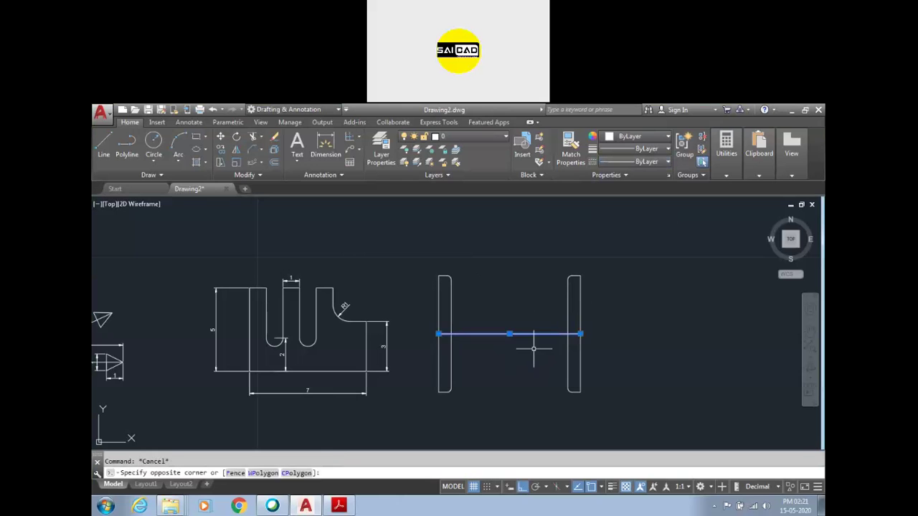
{"action": "scroll", "coordinate": [522, 334], "scroll_direction": "up", "scroll_amount": 2}
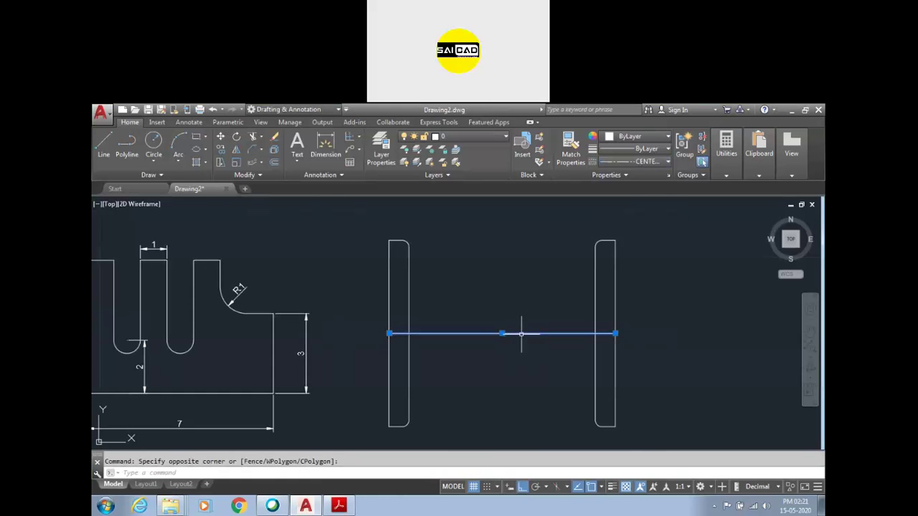
{"action": "scroll", "coordinate": [499, 336], "scroll_direction": "up", "scroll_amount": 2}
{"action": "scroll", "coordinate": [327, 331], "scroll_direction": "down", "scroll_amount": 2}
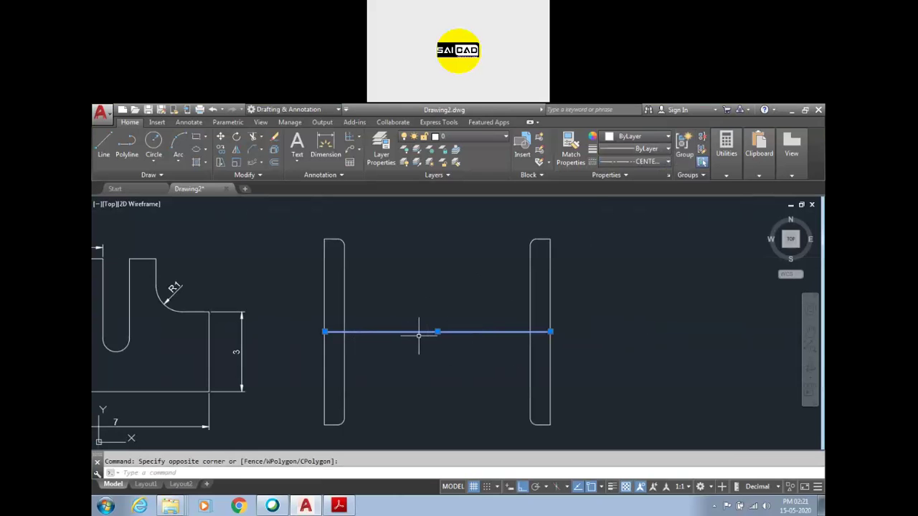
{"action": "left_click", "coordinate": [667, 176]}
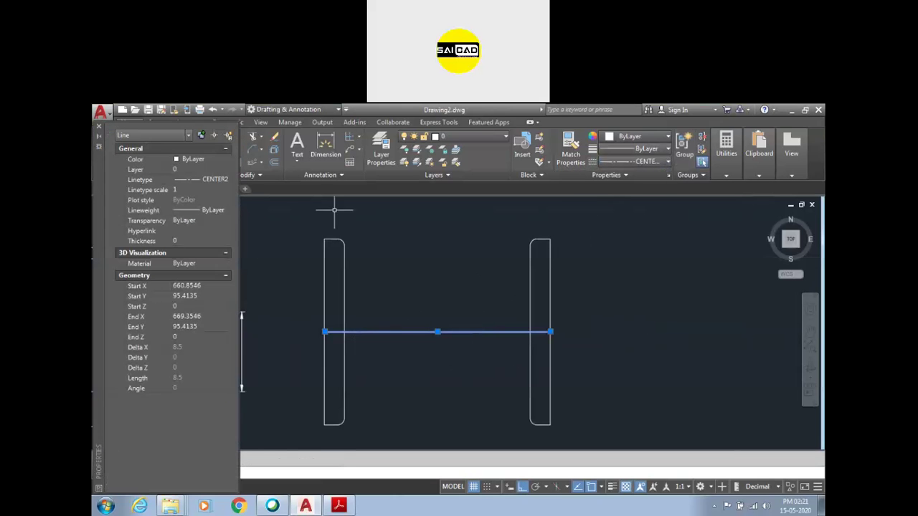
{"action": "type", "text": "0.1"}
{"action": "key", "text": "Return"}
{"action": "left_click", "coordinate": [183, 189]}
{"action": "type", "text": ".02"}
{"action": "key", "text": "Return"}
{"action": "left_click", "coordinate": [185, 190]}
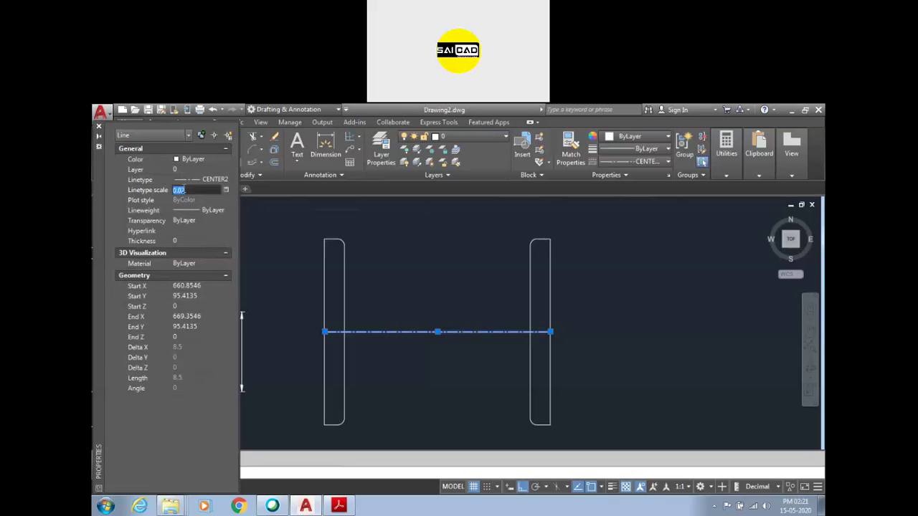
{"action": "type", "text": ".05"}
{"action": "key", "text": "Return"}
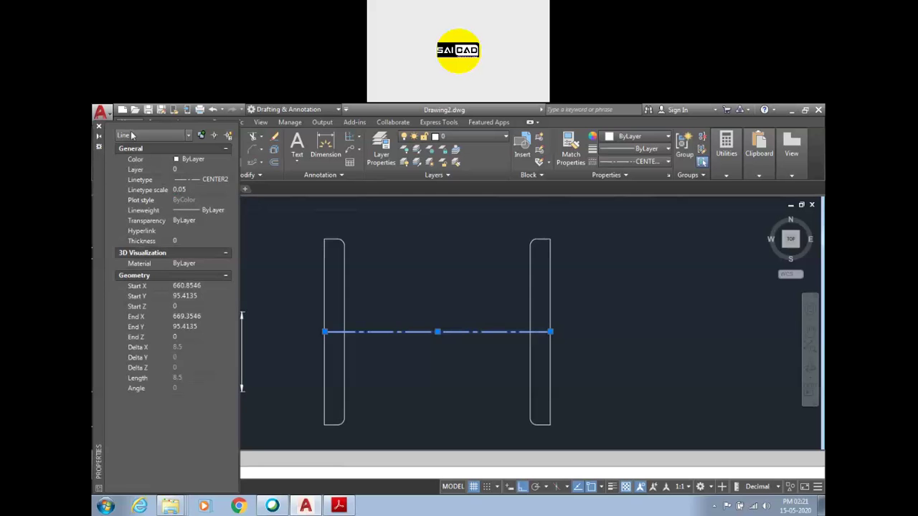
Close the centerline's properties, deselect it, and check the dimensions of Drawing No:-75 in Acrobat Reader
{"action": "left_click", "coordinate": [99, 126]}
{"action": "key", "text": "Escape"}
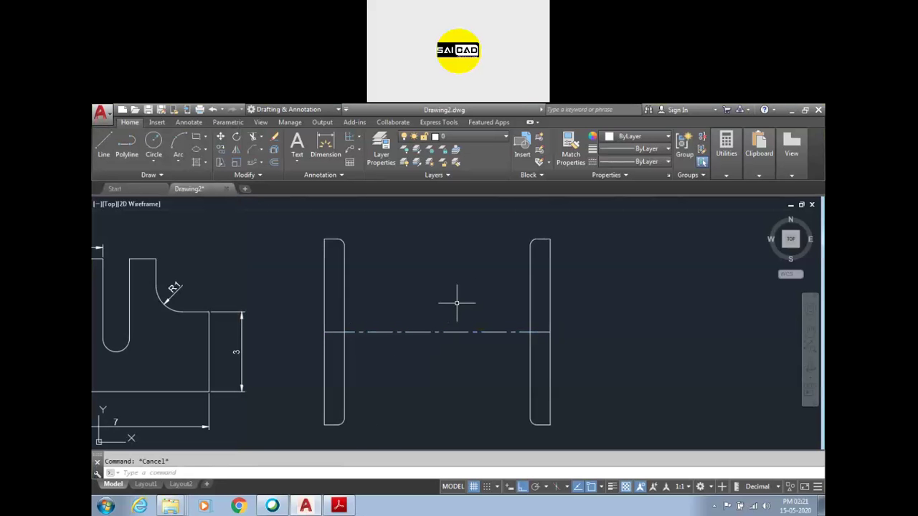
{"action": "left_click", "coordinate": [338, 506]}
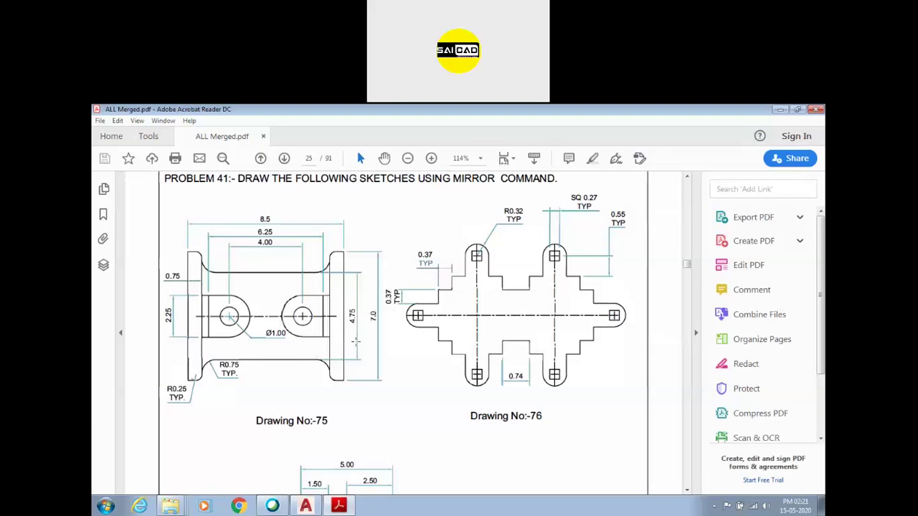
{"action": "left_click", "coordinate": [306, 506]}
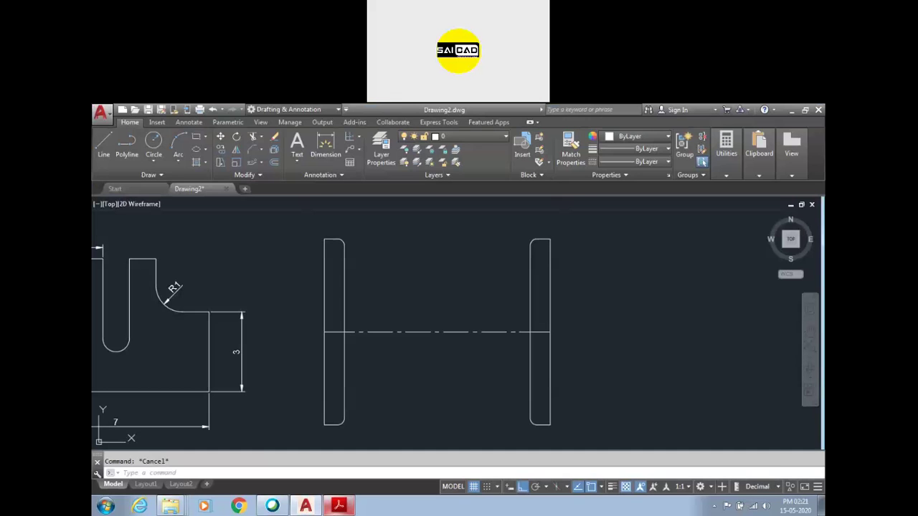
Offset the horizontal centerline between the flanges by 2.375, once above and once below
{"action": "left_click", "coordinate": [432, 287]}
{"action": "left_click", "coordinate": [399, 363]}
{"action": "type", "text": "o"}
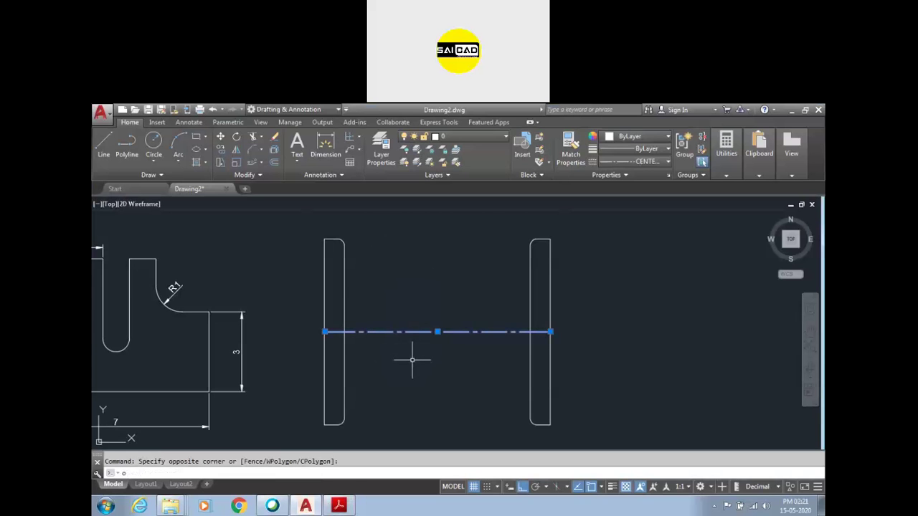
{"action": "key", "text": "Return"}
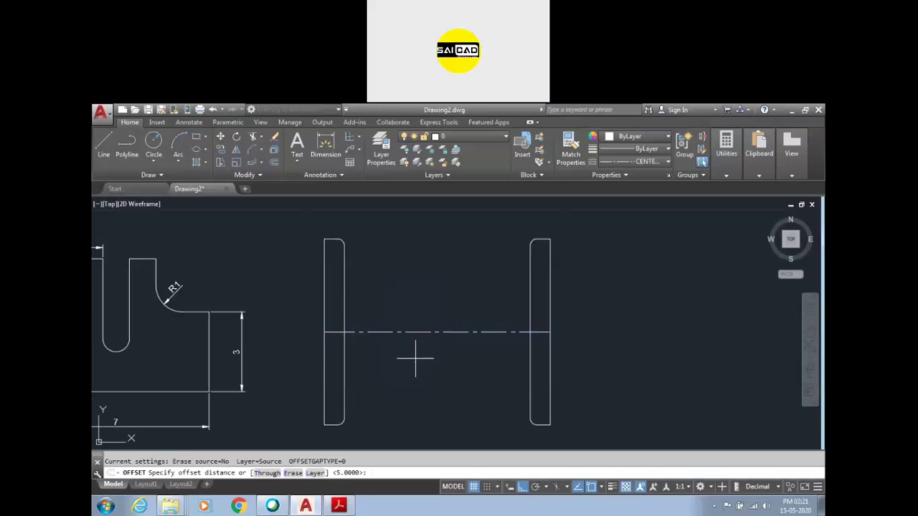
{"action": "left_click", "coordinate": [351, 506]}
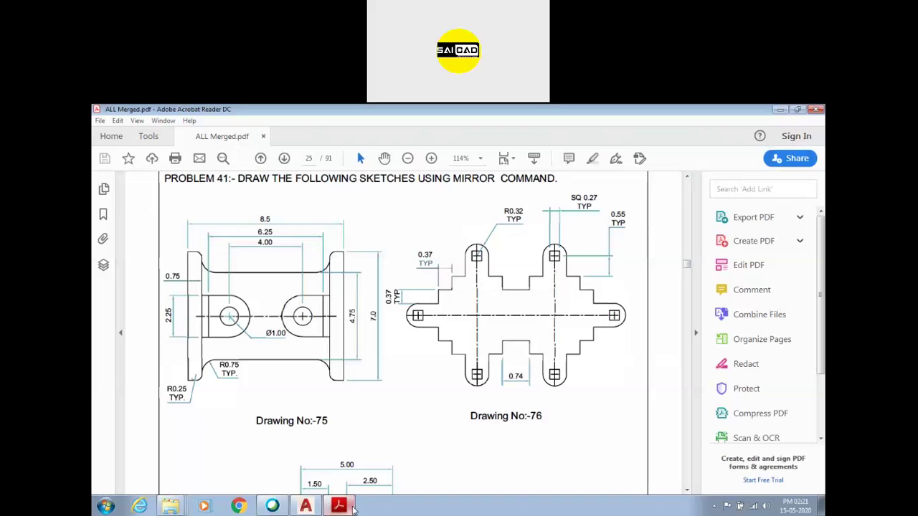
{"action": "left_click", "coordinate": [344, 506]}
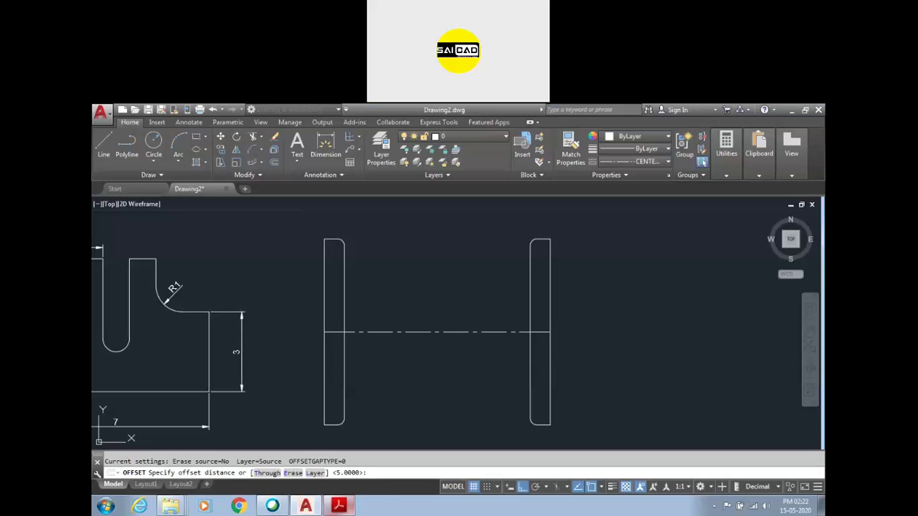
{"action": "type", "text": "2.375"}
{"action": "key", "text": "Return"}
{"action": "left_click", "coordinate": [413, 332]}
{"action": "left_click", "coordinate": [414, 351]}
{"action": "left_click", "coordinate": [413, 332]}
{"action": "left_click", "coordinate": [408, 280]}
{"action": "key", "text": "Escape"}
Change the linetype of the upper and lower offset lines to a solid one
{"action": "left_click", "coordinate": [478, 278]}
{"action": "left_click", "coordinate": [444, 238]}
{"action": "left_click", "coordinate": [472, 362]}
{"action": "left_click", "coordinate": [406, 424]}
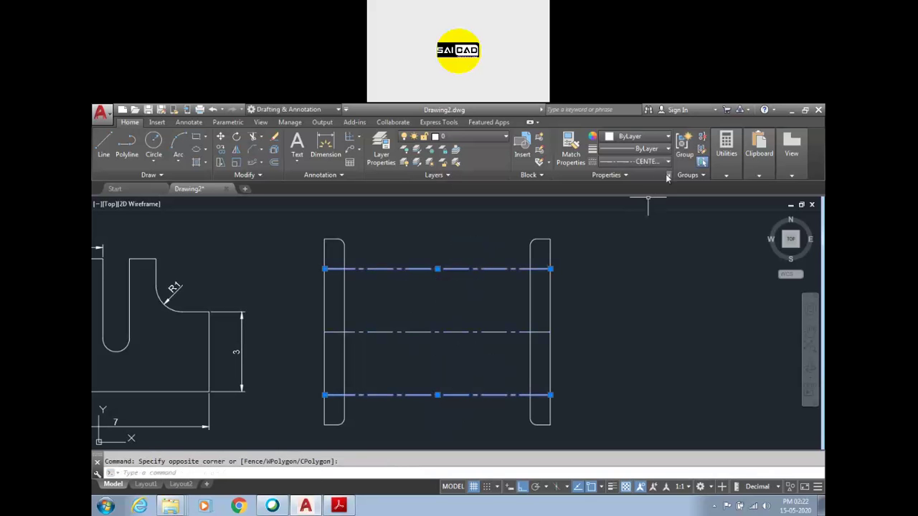
{"action": "left_click", "coordinate": [642, 161]}
{"action": "left_click", "coordinate": [641, 187]}
{"action": "key", "text": "Escape"}
Trim the ends of the two solid horizontal lines where they cross into the left and right flanges
{"action": "type", "text": "tr"}
{"action": "key", "text": "Return"}
{"action": "key", "text": "Return"}
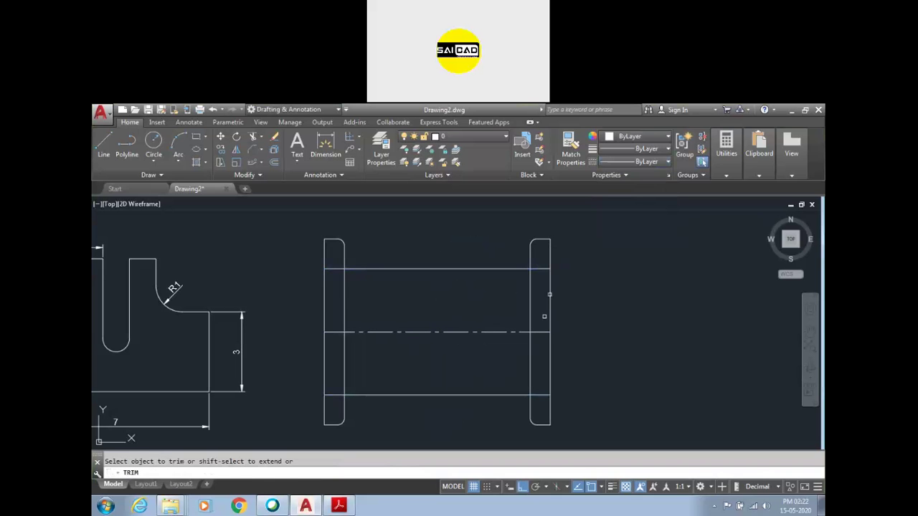
{"action": "left_click", "coordinate": [545, 263]}
{"action": "left_click", "coordinate": [541, 285]}
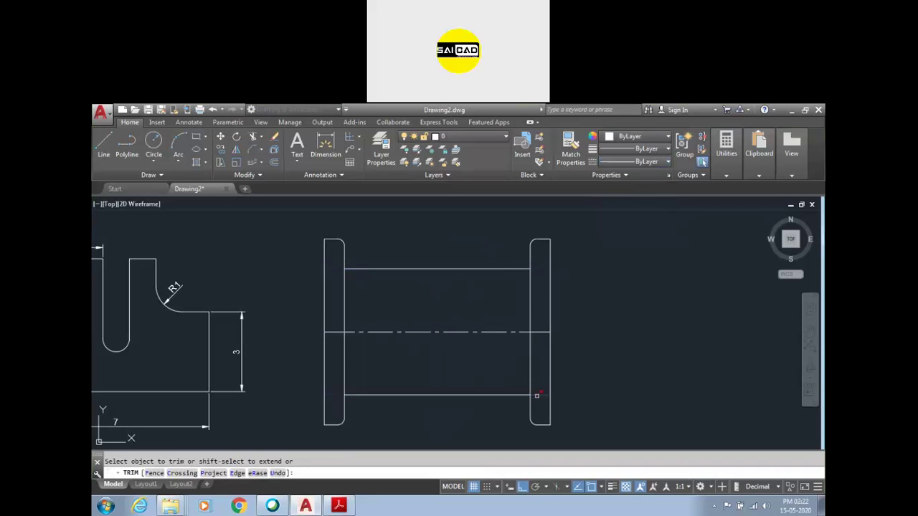
{"action": "left_click", "coordinate": [539, 395]}
{"action": "key", "text": "Escape"}
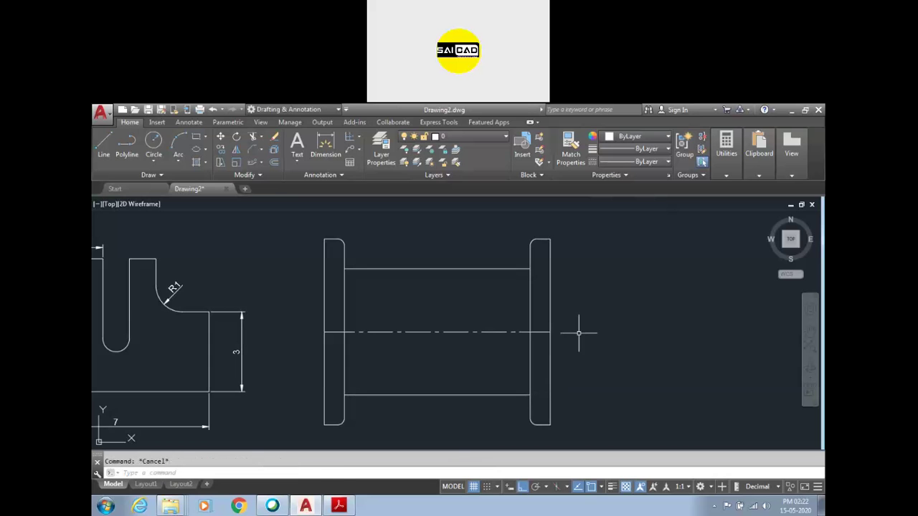
Try a 0.75 radius fillet in Trim mode between the lower horizontal line and the left flange, and undo it
{"action": "left_click", "coordinate": [339, 506]}
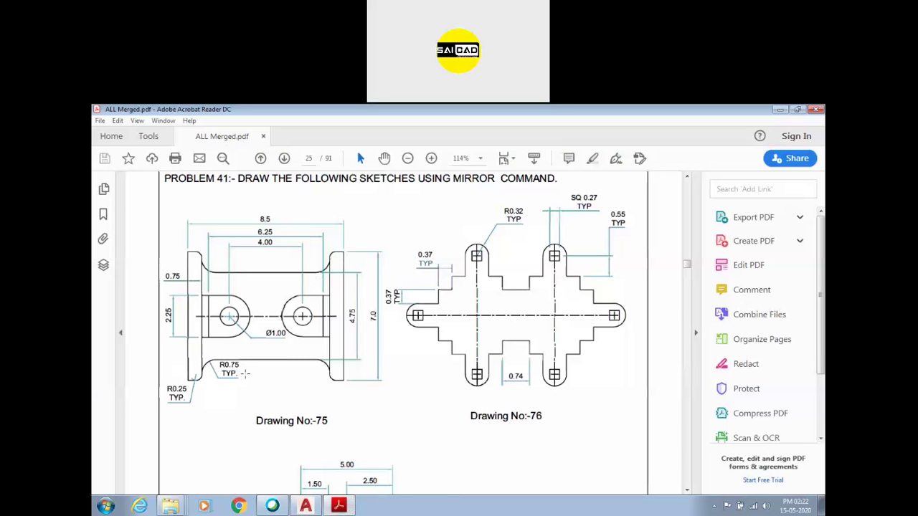
{"action": "left_click", "coordinate": [305, 506]}
{"action": "scroll", "coordinate": [379, 390], "scroll_direction": "up", "scroll_amount": 3}
{"action": "scroll", "coordinate": [375, 370], "scroll_direction": "down", "scroll_amount": 2}
{"action": "type", "text": "f"}
{"action": "key", "text": "Return"}
{"action": "type", "text": "r"}
{"action": "key", "text": "Return"}
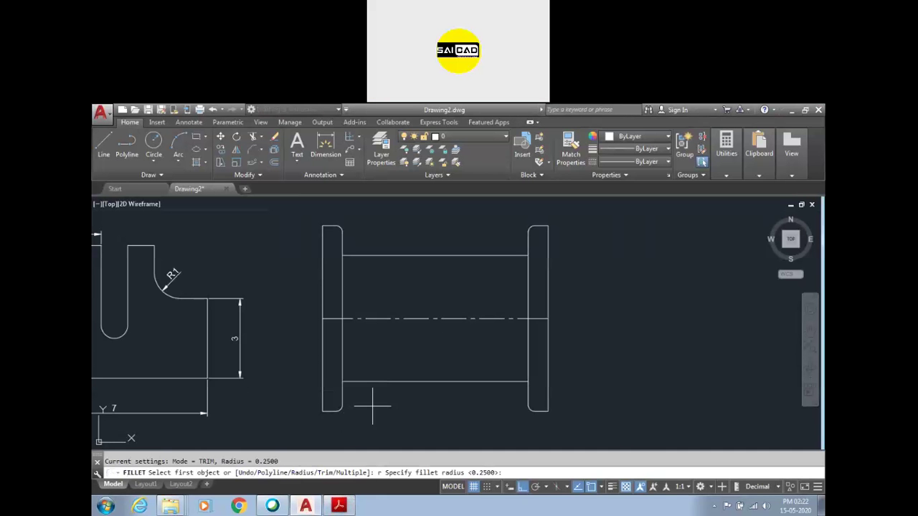
{"action": "type", "text": ".75"}
{"action": "key", "text": "Return"}
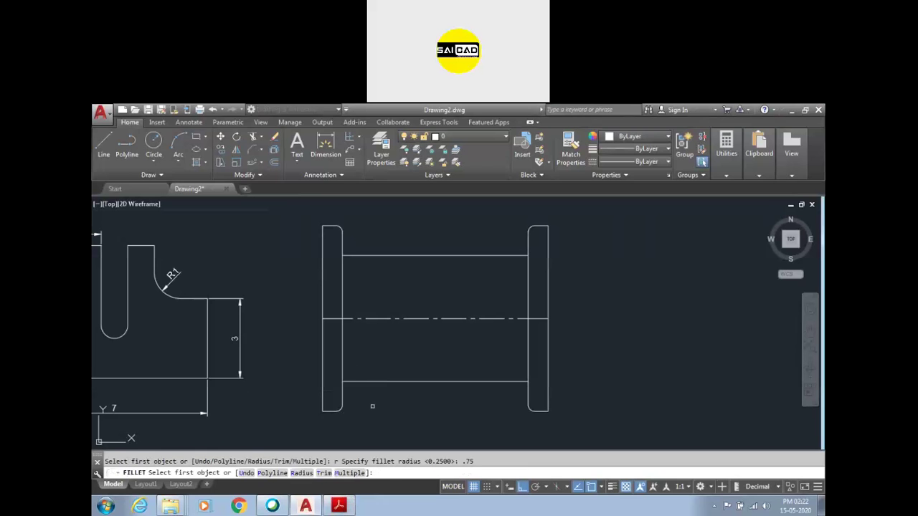
{"action": "left_click", "coordinate": [355, 381]}
{"action": "left_click", "coordinate": [341, 393]}
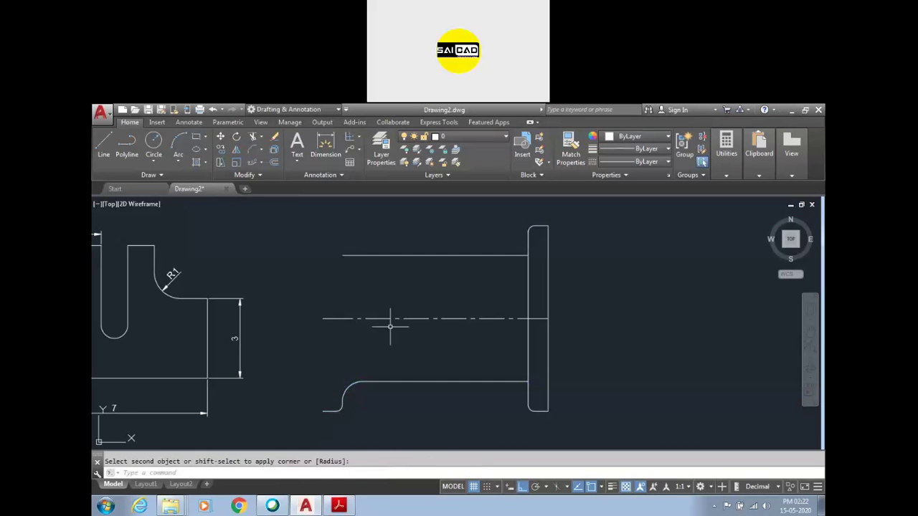
{"action": "key", "text": "ctrl+z"}
Try a No trim fillet with the existing radius between the left flange and the lower horizontal line, and undo it
{"action": "type", "text": "f"}
{"action": "key", "text": "Return"}
{"action": "type", "text": "t"}
{"action": "key", "text": "Return"}
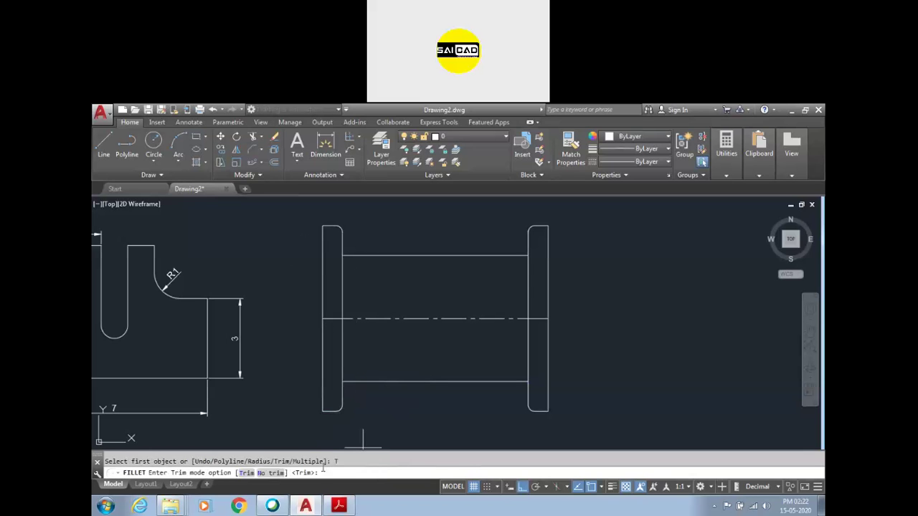
{"action": "left_click", "coordinate": [284, 474]}
{"action": "left_click", "coordinate": [344, 388]}
{"action": "left_click", "coordinate": [347, 382]}
{"action": "key", "text": "Return"}
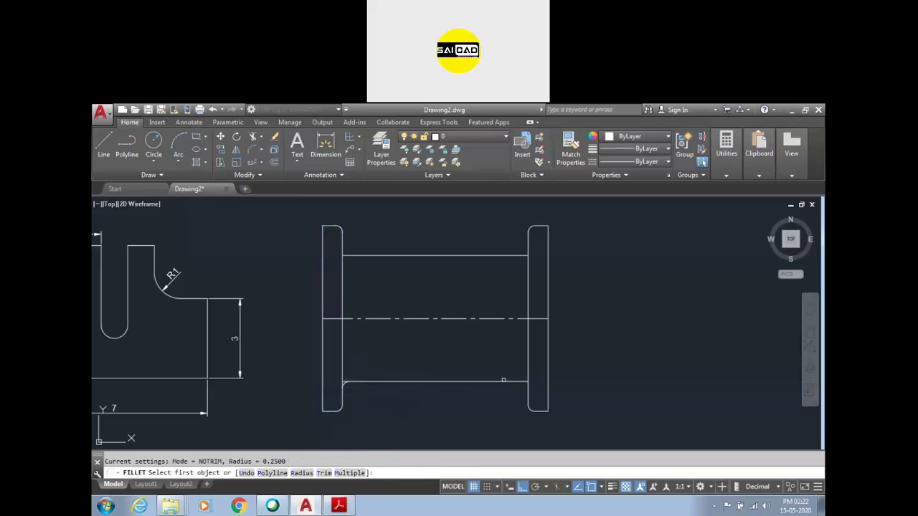
{"action": "key", "text": "Escape"}
{"action": "type", "text": "u"}
{"action": "key", "text": "Return"}
{"action": "key", "text": "ctrl+z"}
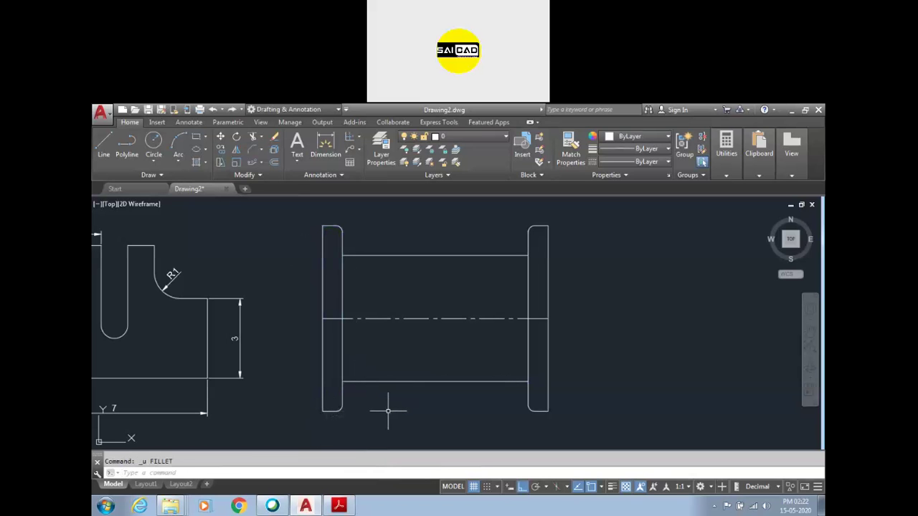
Fillet the lower horizontal line and the left flange with a 0.75 radius in No trim mode
{"action": "key", "text": "Return"}
{"action": "left_click", "coordinate": [324, 473]}
{"action": "left_click", "coordinate": [276, 473]}
{"action": "left_click", "coordinate": [300, 473]}
{"action": "type", "text": ".75"}
{"action": "key", "text": "Return"}
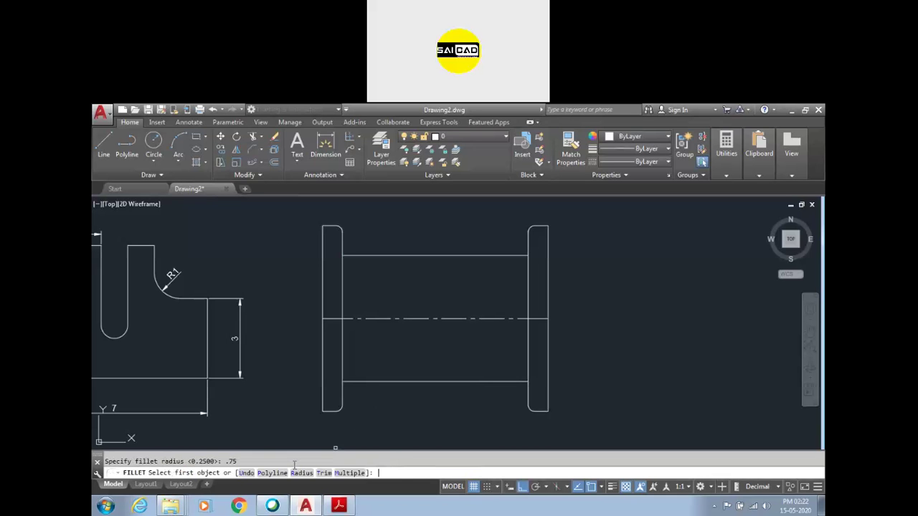
{"action": "left_click", "coordinate": [354, 382]}
{"action": "left_click", "coordinate": [343, 387]}
Apply the same 0.75 fillet at the lower-right, upper-right and upper-left junctions of the horizontal lines and flanges
{"action": "key", "text": "Return"}
{"action": "left_click", "coordinate": [508, 381]}
{"action": "left_click", "coordinate": [527, 391]}
{"action": "key", "text": "Return"}
{"action": "left_click", "coordinate": [526, 253]}
{"action": "left_click", "coordinate": [528, 250]}
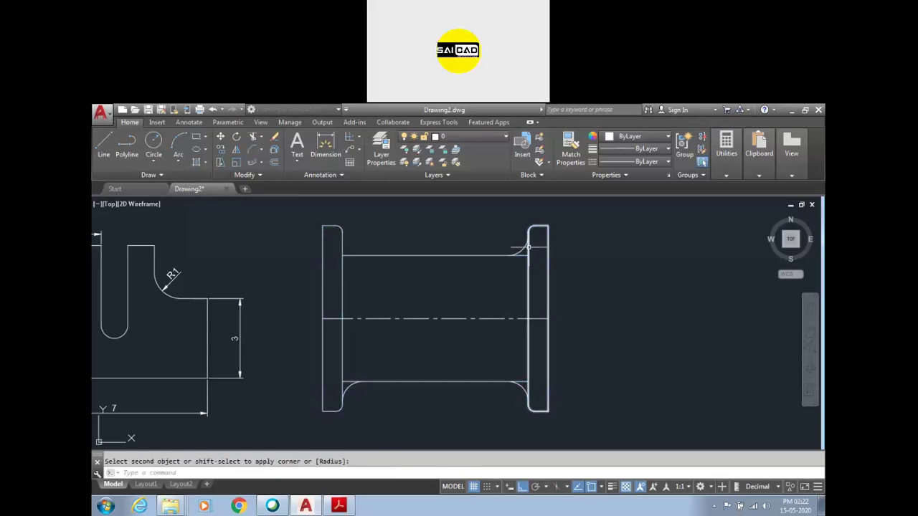
{"action": "key", "text": "Return"}
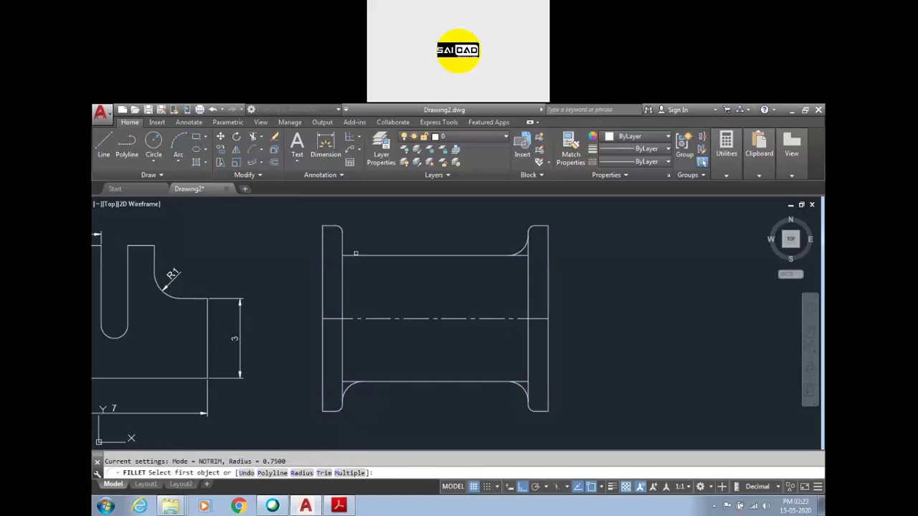
{"action": "left_click", "coordinate": [354, 253]}
{"action": "left_click", "coordinate": [344, 272]}
{"action": "key", "text": "Escape"}
Trim the upper and lower horizontal line ends that extend past the four 0.75 fillets to the flanges
{"action": "type", "text": "tr"}
{"action": "key", "text": "Return"}
{"action": "key", "text": "Return"}
{"action": "scroll", "coordinate": [362, 403], "scroll_direction": "up", "scroll_amount": 2}
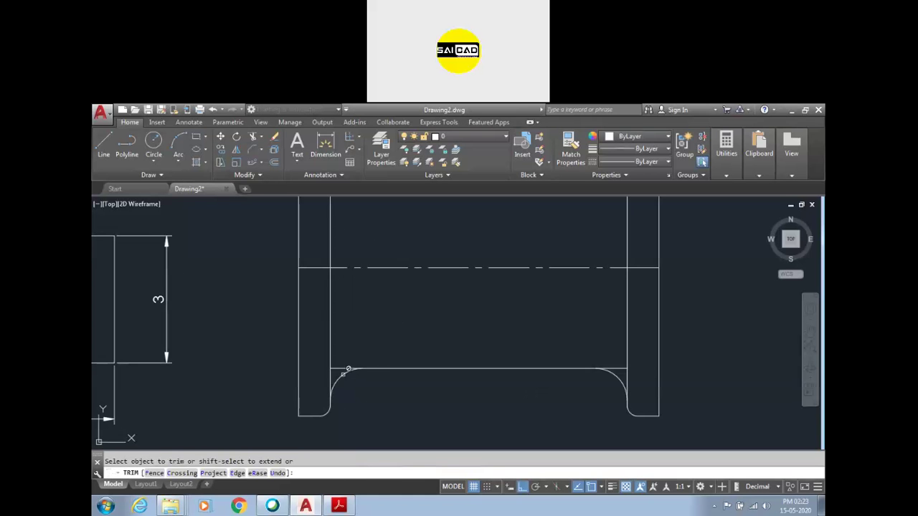
{"action": "left_click", "coordinate": [620, 370]}
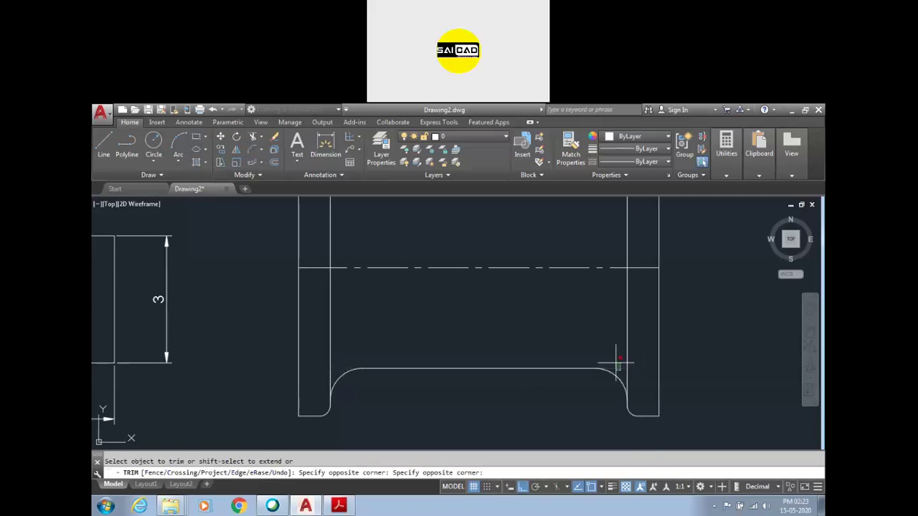
{"action": "left_click", "coordinate": [615, 362]}
{"action": "scroll", "coordinate": [617, 391], "scroll_direction": "down", "scroll_amount": 3}
{"action": "scroll", "coordinate": [609, 306], "scroll_direction": "up", "scroll_amount": 3}
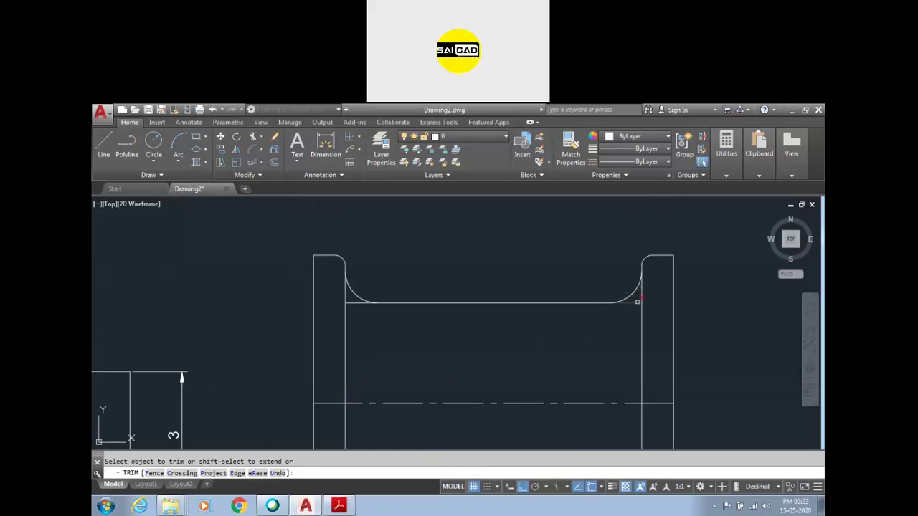
{"action": "scroll", "coordinate": [390, 280], "scroll_direction": "down", "scroll_amount": 5}
{"action": "key", "text": "Escape"}
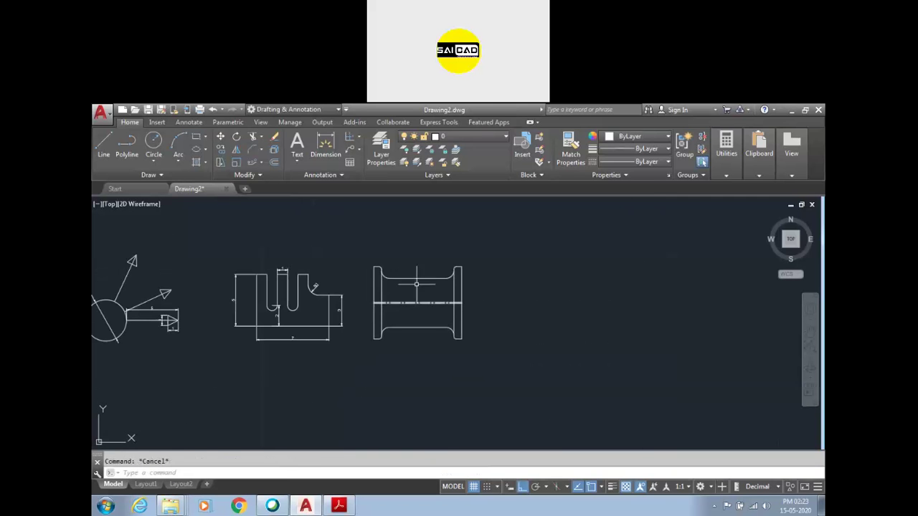
Draw a circle of radius 2 centered at the midpoint of the centerline, after checking Drawing No:-75 in the PDF
{"action": "scroll", "coordinate": [410, 307], "scroll_direction": "up", "scroll_amount": 3}
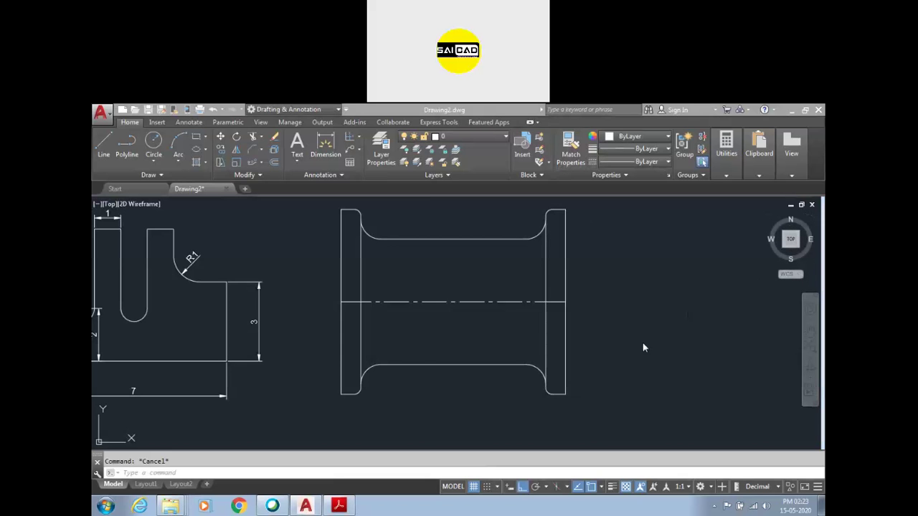
{"action": "left_click", "coordinate": [609, 289]}
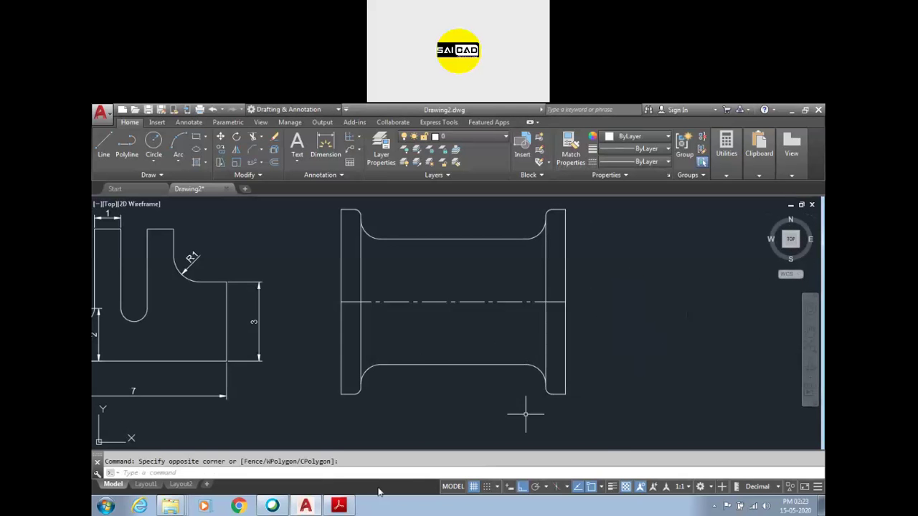
{"action": "left_click", "coordinate": [337, 507]}
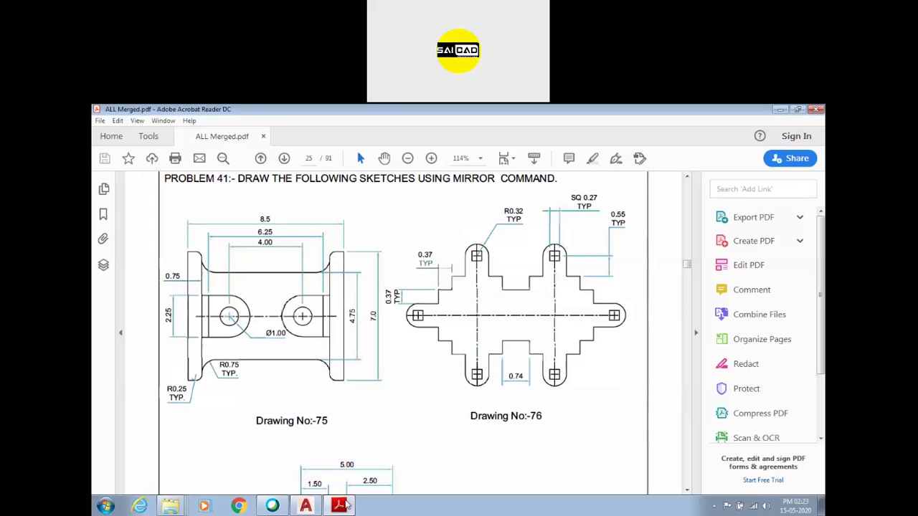
{"action": "left_click", "coordinate": [305, 506]}
{"action": "type", "text": "c"}
{"action": "key", "text": "Return"}
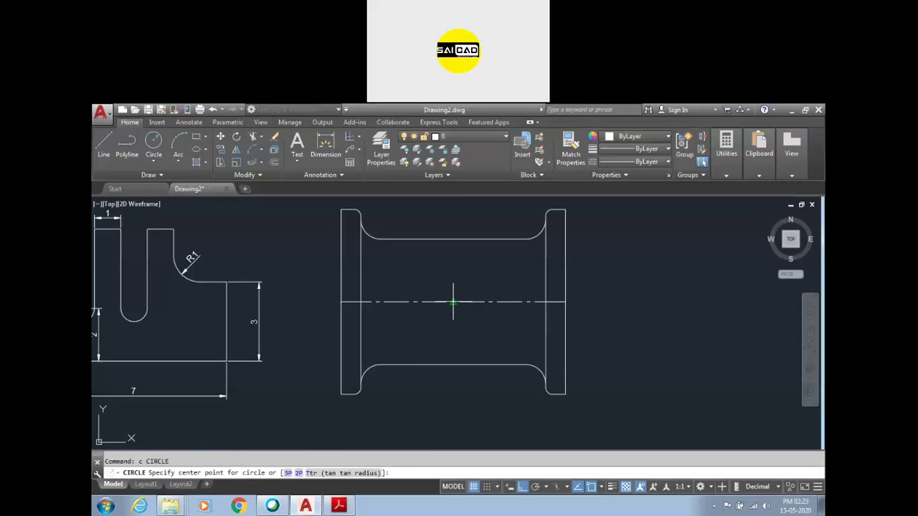
{"action": "left_click", "coordinate": [452, 301]}
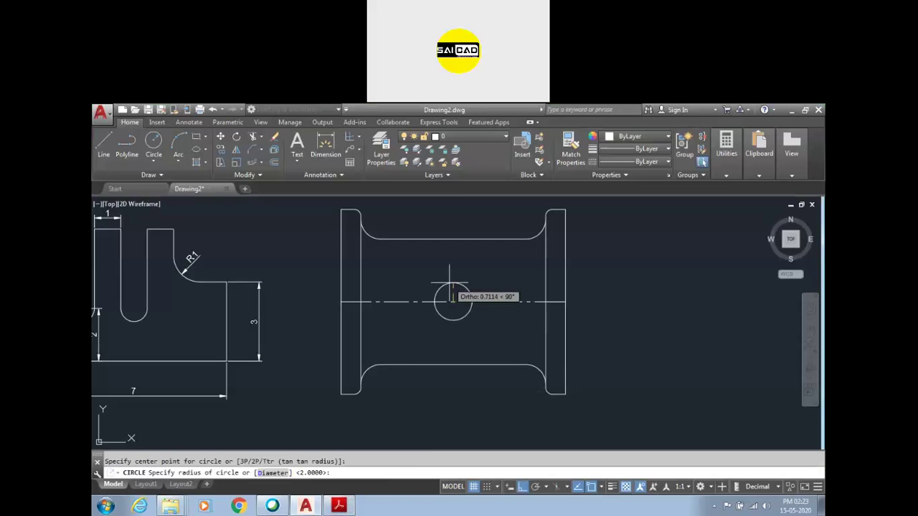
{"action": "type", "text": "2"}
{"action": "key", "text": "Return"}
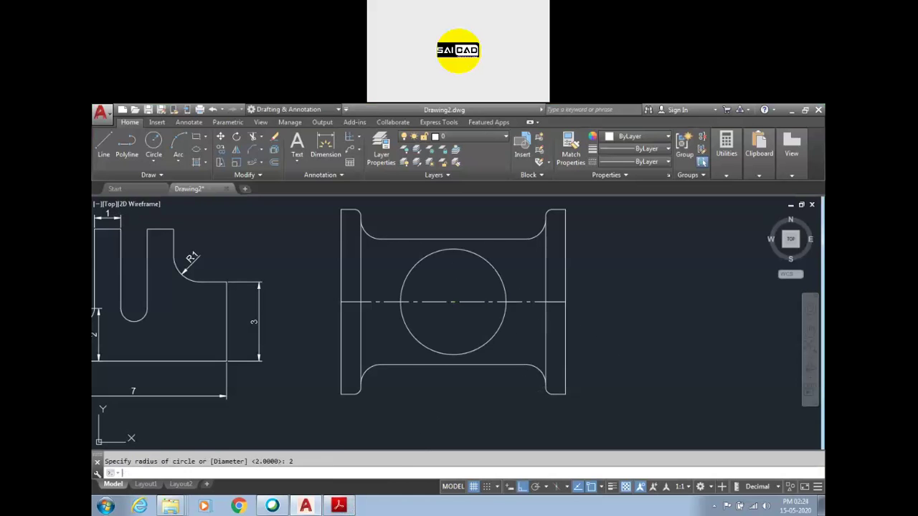
Draw a circle of radius 0.5 at the centerline's midpoint, after checking the hole diameter of Drawing No:-75 in the PDF
{"action": "key", "text": "Return"}
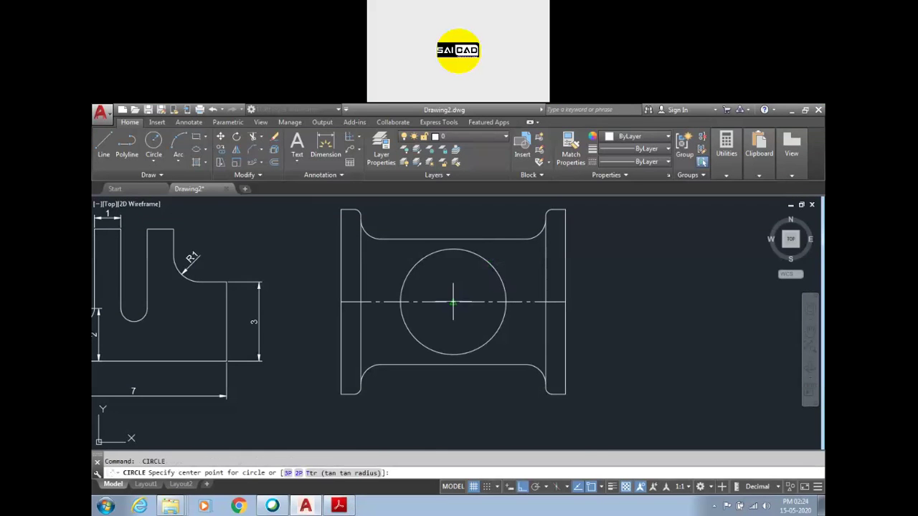
{"action": "left_click", "coordinate": [338, 506]}
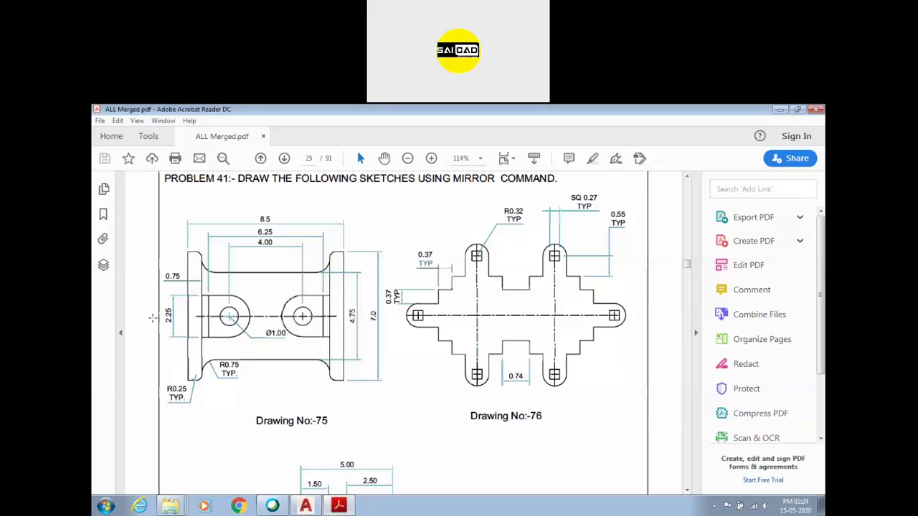
{"action": "left_click", "coordinate": [305, 506]}
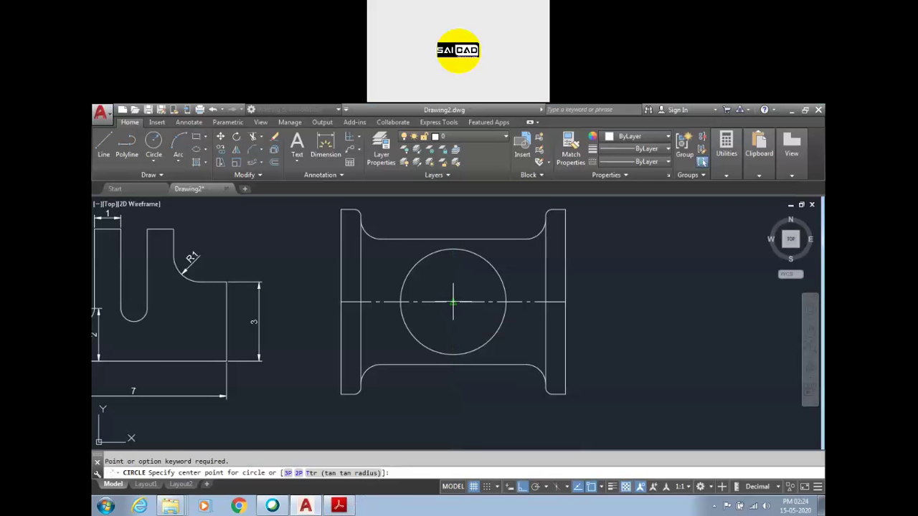
{"action": "left_click", "coordinate": [452, 301]}
{"action": "type", "text": "."}
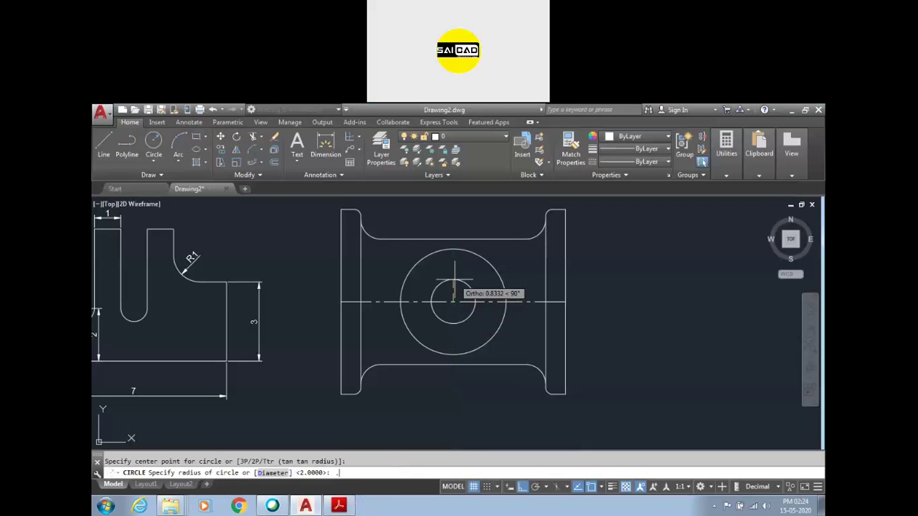
{"action": "type", "text": "5"}
{"action": "key", "text": "Return"}
Draw a concentric circle of diameter 2.25 at the same center and delete the radius 2 circle
{"action": "key", "text": "Return"}
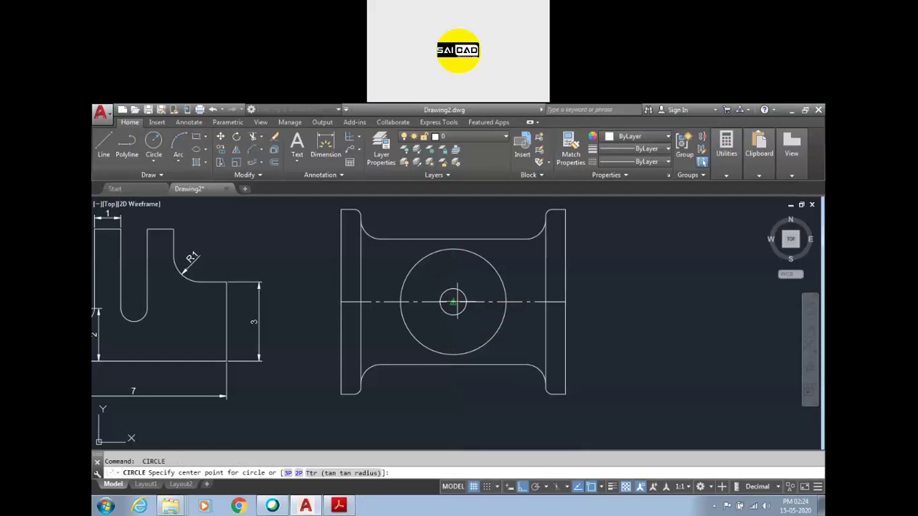
{"action": "left_click", "coordinate": [452, 302]}
{"action": "key", "text": "d"}
{"action": "key", "text": "Return"}
{"action": "type", "text": "2.25"}
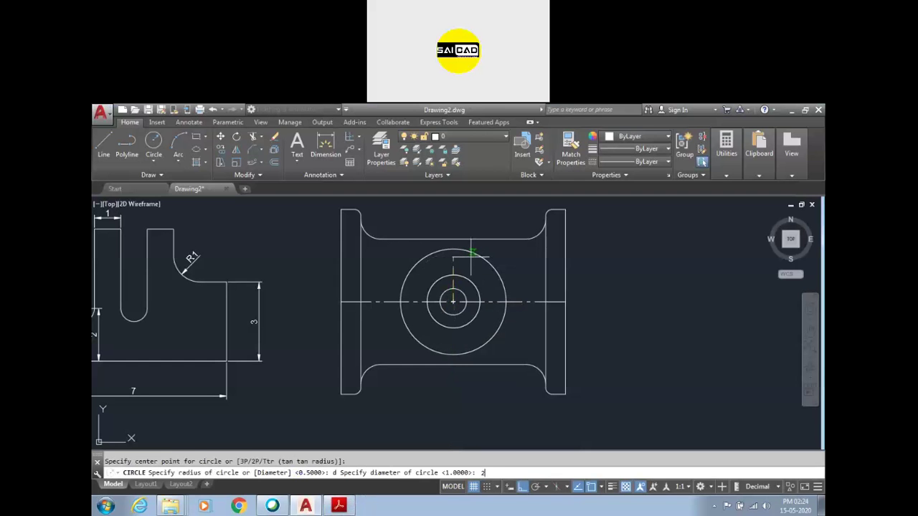
{"action": "key", "text": "Return"}
{"action": "key", "text": "Escape"}
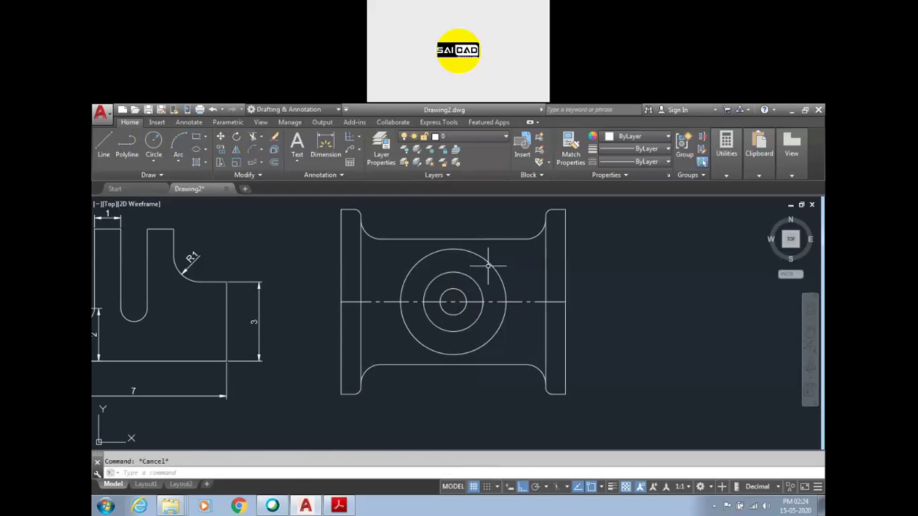
{"action": "left_click", "coordinate": [476, 252]}
{"action": "key", "text": "Delete"}
Move the two remaining concentric circles 2 units to the left along the centerline
{"action": "left_click", "coordinate": [498, 269]}
{"action": "left_click", "coordinate": [421, 333]}
{"action": "scroll", "coordinate": [451, 295], "scroll_direction": "up", "scroll_amount": 4}
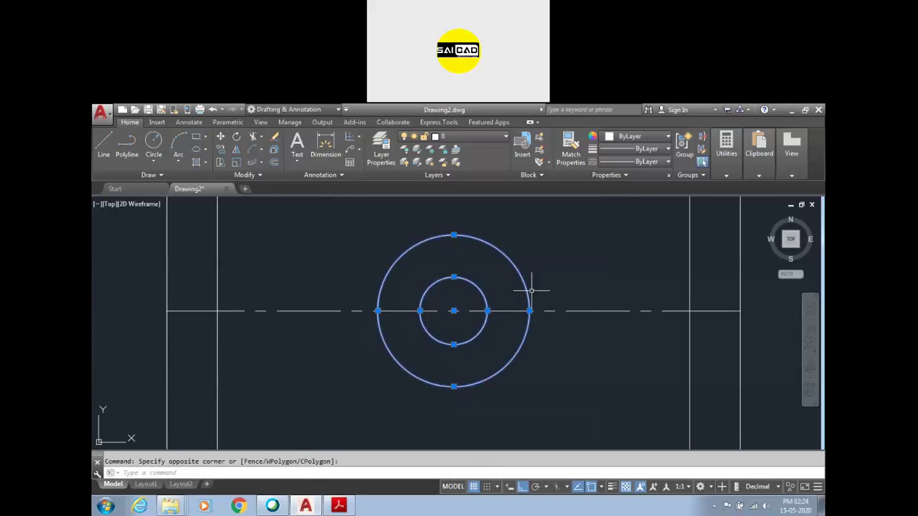
{"action": "left_click", "coordinate": [454, 309]}
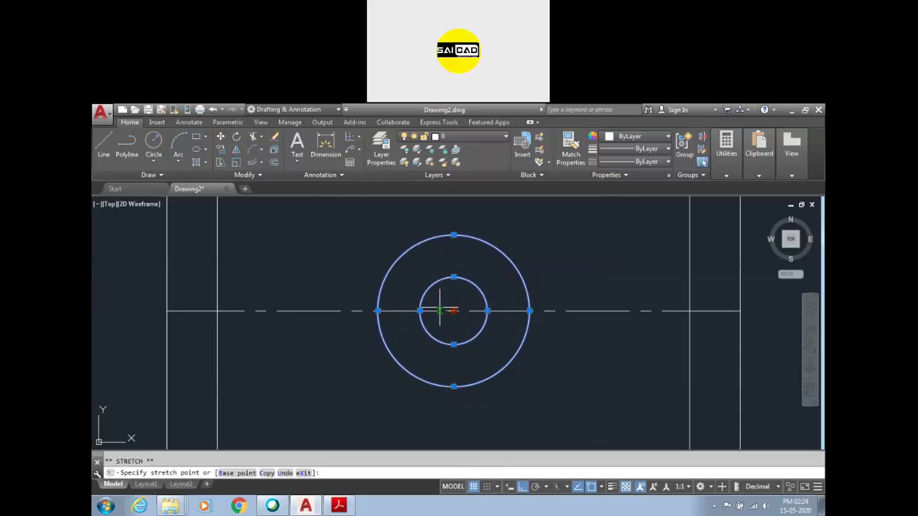
{"action": "type", "text": "2"}
{"action": "key", "text": "Return"}
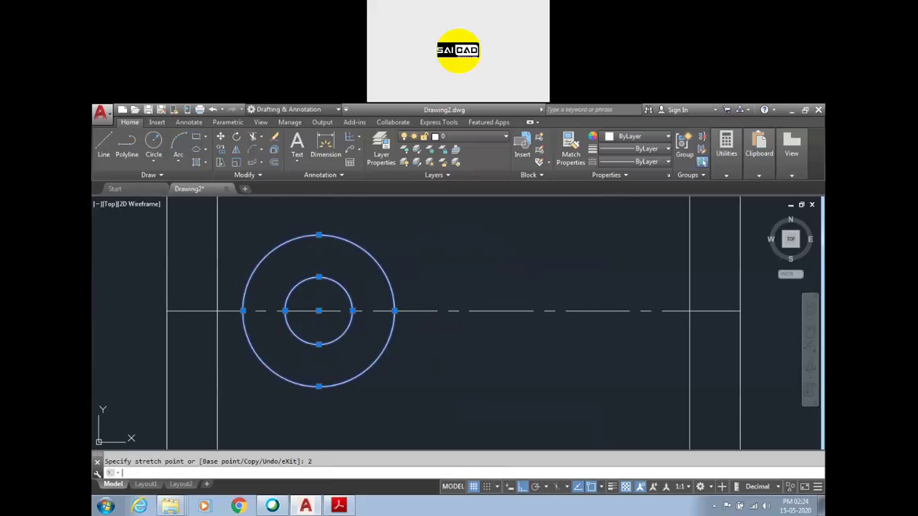
{"action": "scroll", "coordinate": [397, 306], "scroll_direction": "down", "scroll_amount": 2}
{"action": "key", "text": "Escape"}
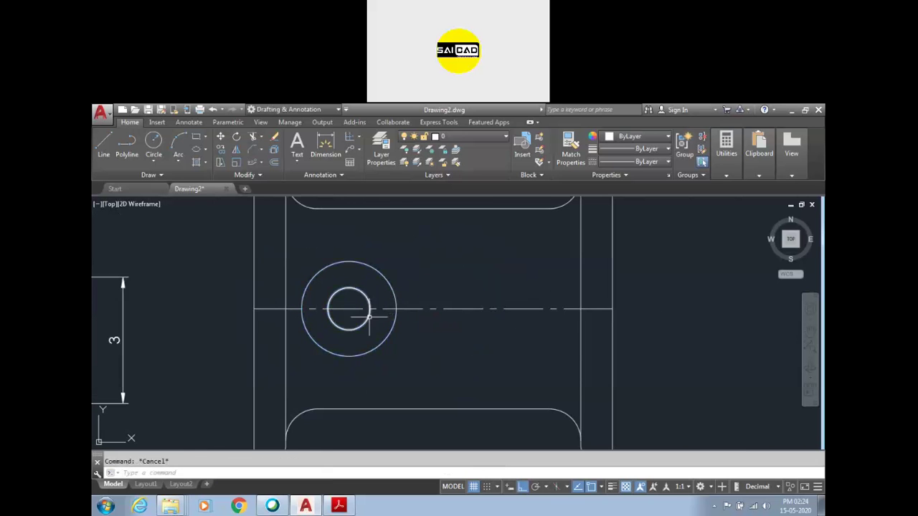
Draw horizontal lines from the outer circle's top and bottom quadrants to the left flange's inner edge
{"action": "type", "text": "l"}
{"action": "key", "text": "Return"}
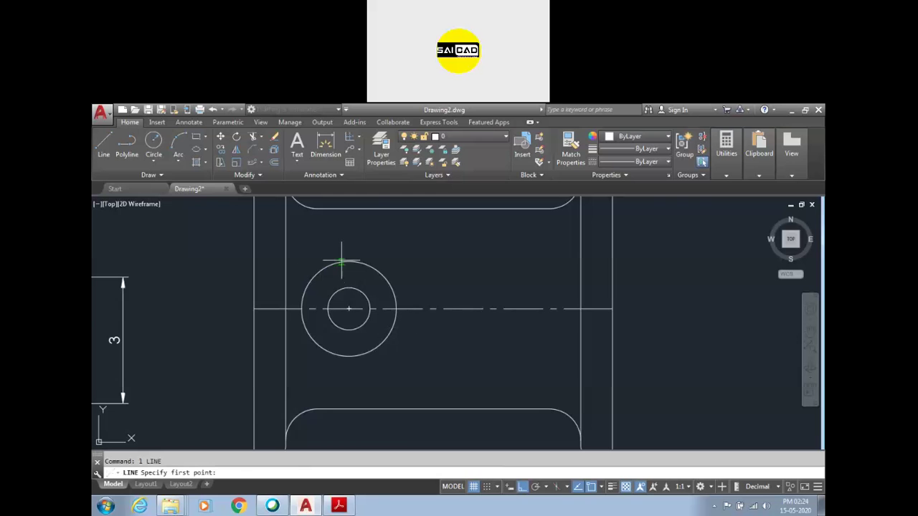
{"action": "left_click", "coordinate": [349, 262]}
{"action": "left_click", "coordinate": [287, 261]}
{"action": "key", "text": "Return"}
{"action": "key", "text": "Return"}
{"action": "left_click", "coordinate": [349, 356]}
{"action": "left_click", "coordinate": [286, 356]}
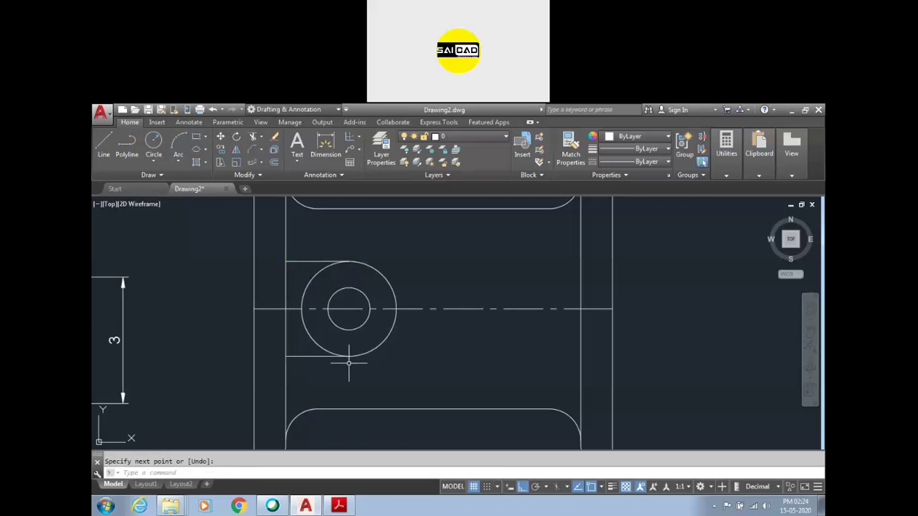
Trim away the left half of the outer circle between the two horizontal lines
{"action": "type", "text": "tr"}
{"action": "key", "text": "Return"}
{"action": "key", "text": "Return"}
{"action": "left_click", "coordinate": [307, 298]}
{"action": "key", "text": "Escape"}
Mirror the rounded boss and its hole about a vertical line through the centerline's midpoint, keeping the original
{"action": "scroll", "coordinate": [367, 344], "scroll_direction": "down", "scroll_amount": 4}
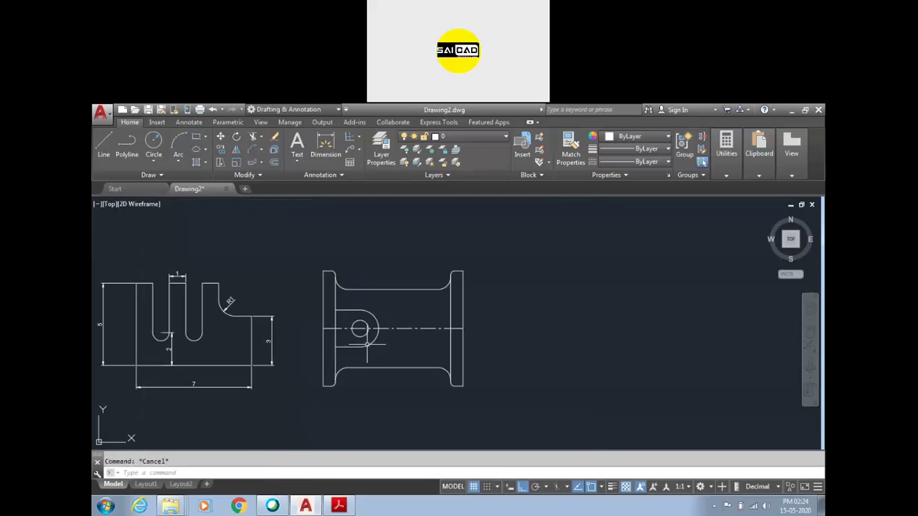
{"action": "left_click", "coordinate": [380, 307]}
{"action": "left_click", "coordinate": [361, 338]}
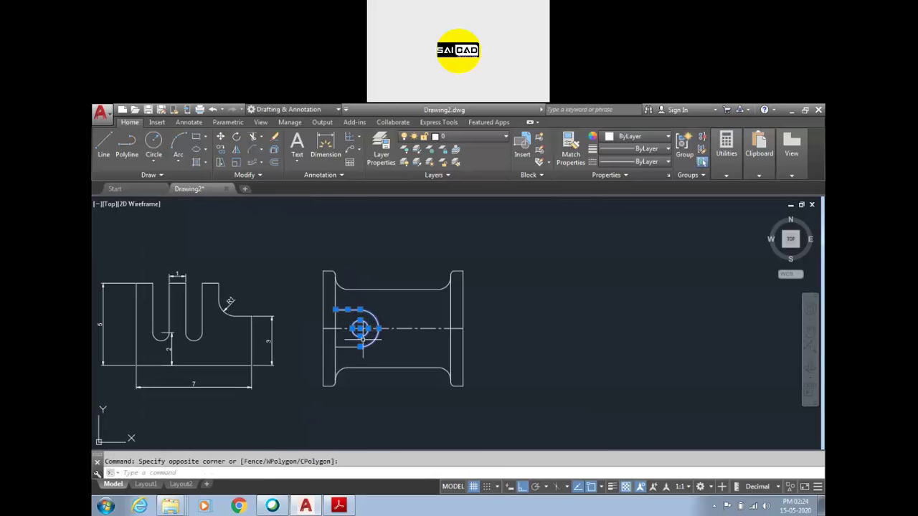
{"action": "type", "text": "mi"}
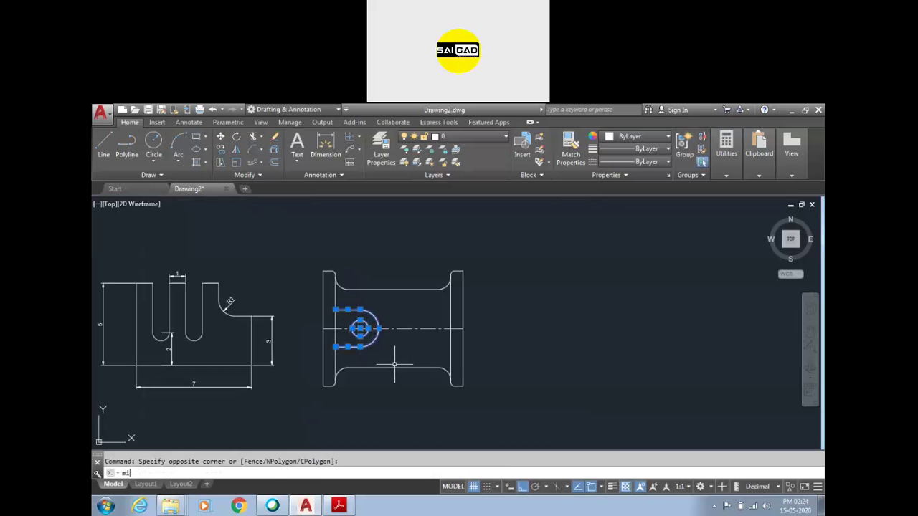
{"action": "key", "text": "Return"}
{"action": "left_click", "coordinate": [393, 329]}
{"action": "left_click", "coordinate": [393, 310]}
{"action": "key", "text": "Return"}
{"action": "key", "text": "Escape"}
Dimension the distance between the two hole centers and the overall height along the right flange's outer edge
{"action": "scroll", "coordinate": [389, 350], "scroll_direction": "up", "scroll_amount": 3}
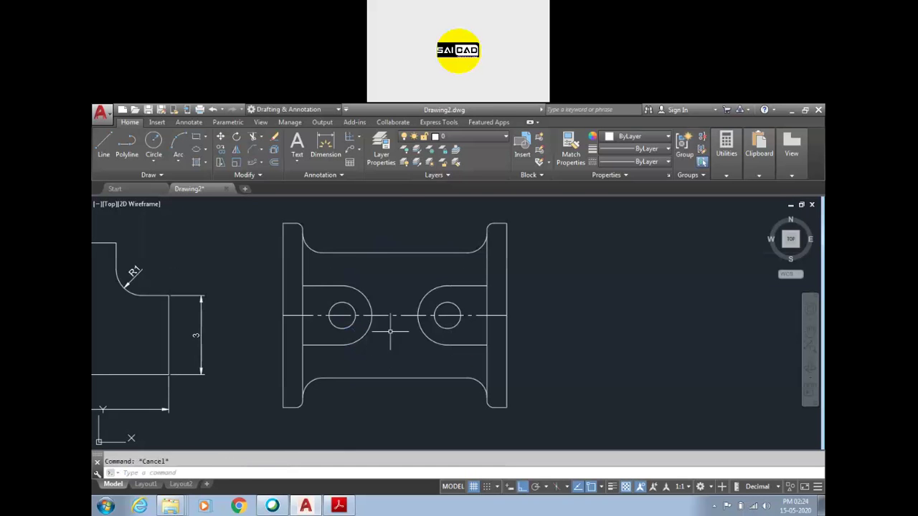
{"action": "left_click", "coordinate": [325, 143]}
{"action": "left_click", "coordinate": [342, 316]}
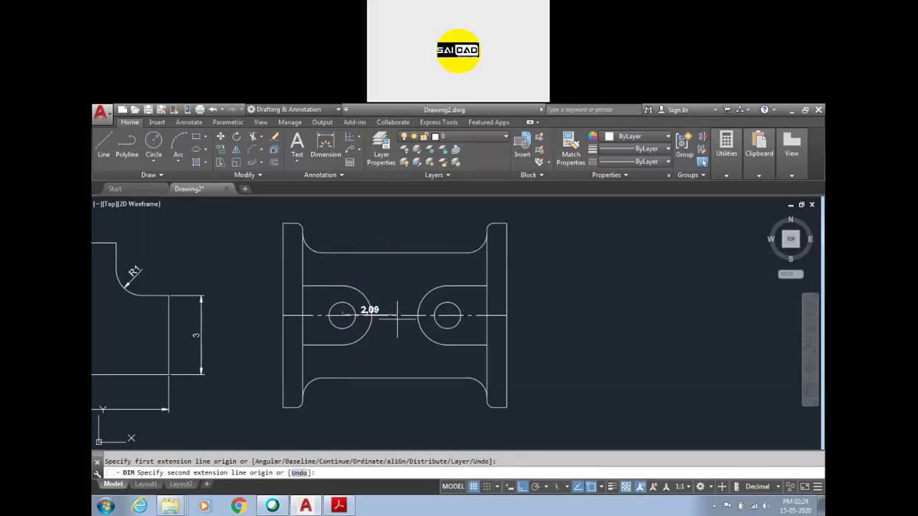
{"action": "left_click", "coordinate": [413, 361]}
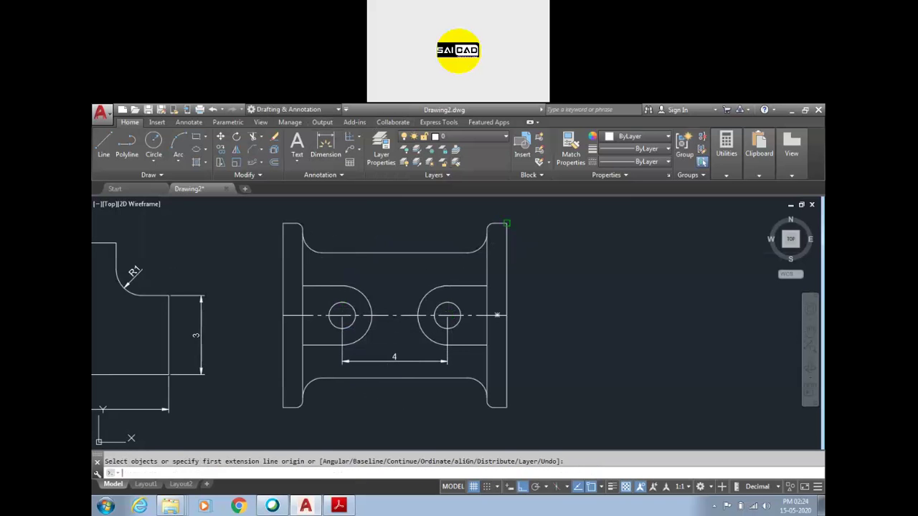
{"action": "left_click", "coordinate": [507, 243]}
{"action": "left_click", "coordinate": [543, 272]}
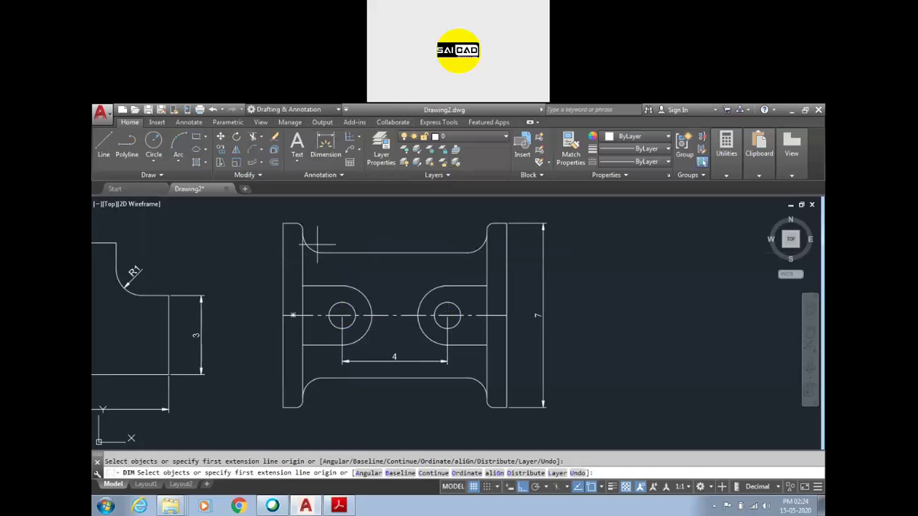
Add a radius dimension to the large lower-left fillet between the flange and the lower horizontal line
{"action": "scroll", "coordinate": [316, 380], "scroll_direction": "up", "scroll_amount": 5}
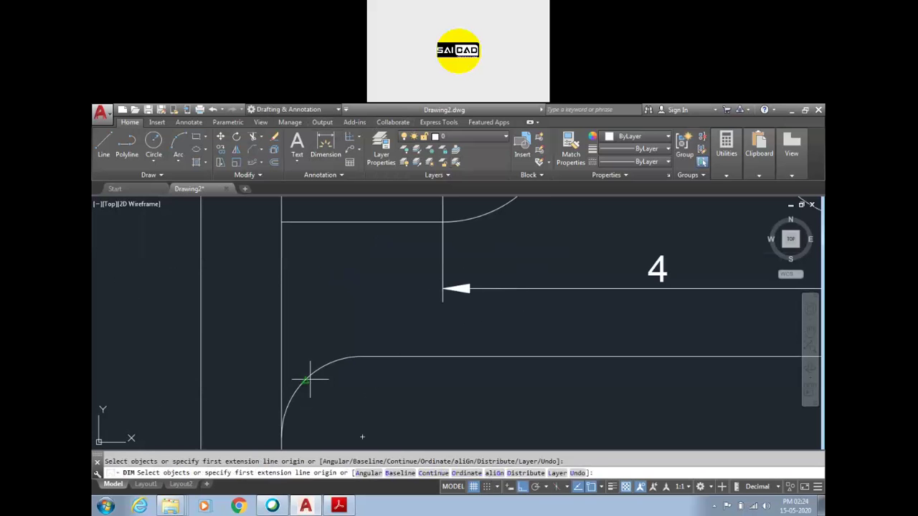
{"action": "left_click", "coordinate": [331, 363]}
{"action": "scroll", "coordinate": [337, 364], "scroll_direction": "down", "scroll_amount": 5}
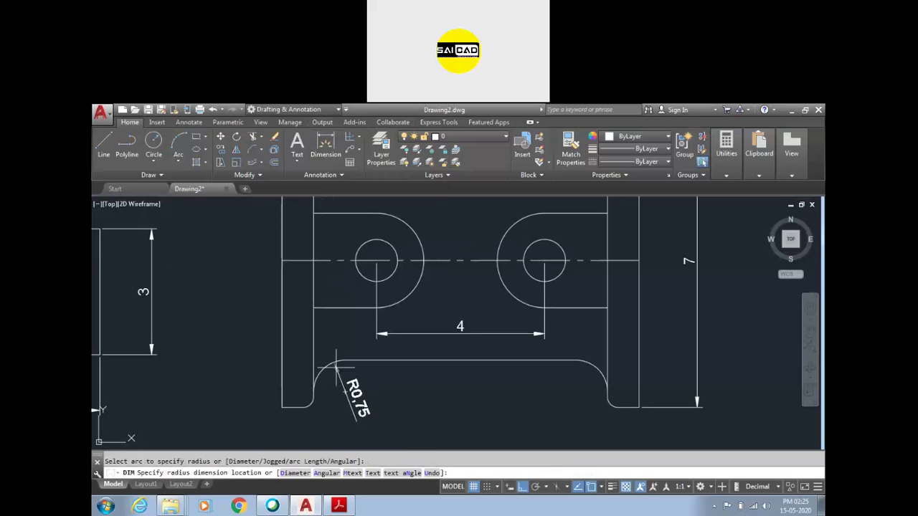
{"action": "left_click", "coordinate": [335, 376]}
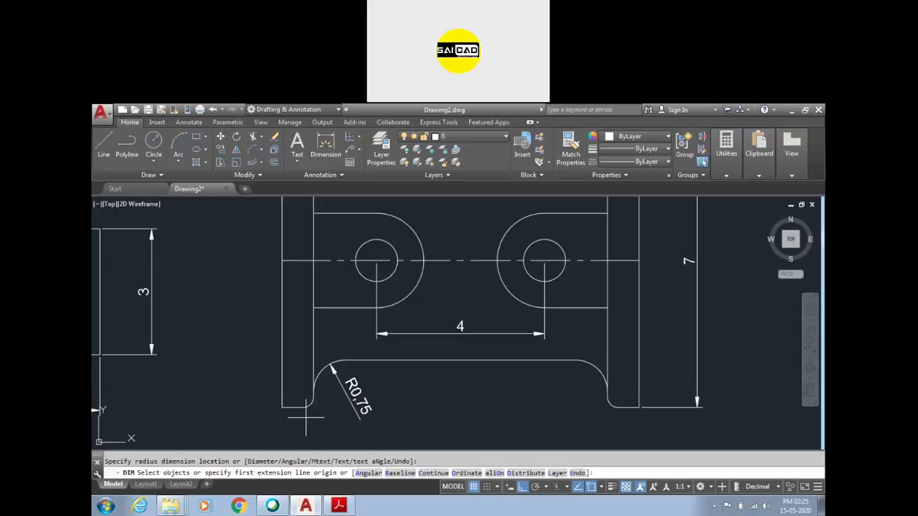
Dimension the left flange's width and move the dimension text outside to the left of the flange
{"action": "left_click", "coordinate": [282, 349]}
{"action": "left_click", "coordinate": [314, 341]}
{"action": "left_click", "coordinate": [337, 335]}
{"action": "key", "text": "Escape"}
{"action": "left_click", "coordinate": [346, 330]}
{"action": "left_click", "coordinate": [330, 316]}
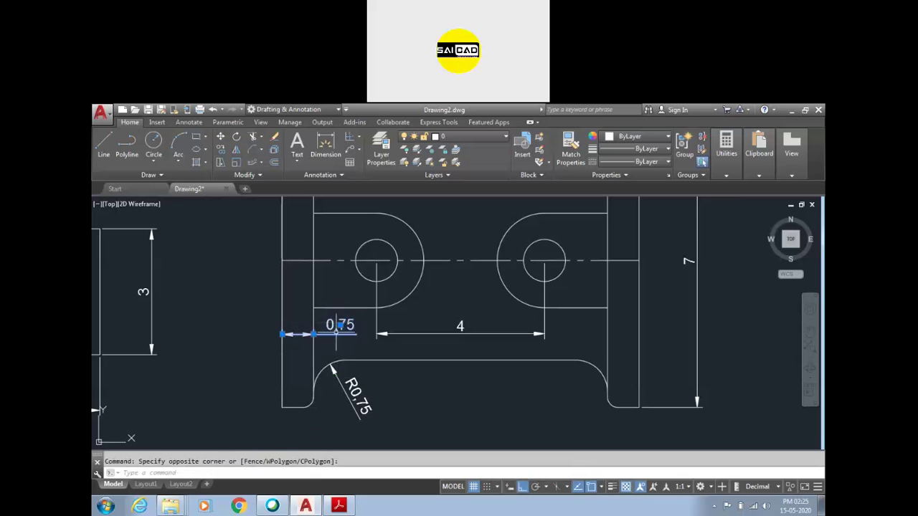
{"action": "left_click", "coordinate": [340, 328]}
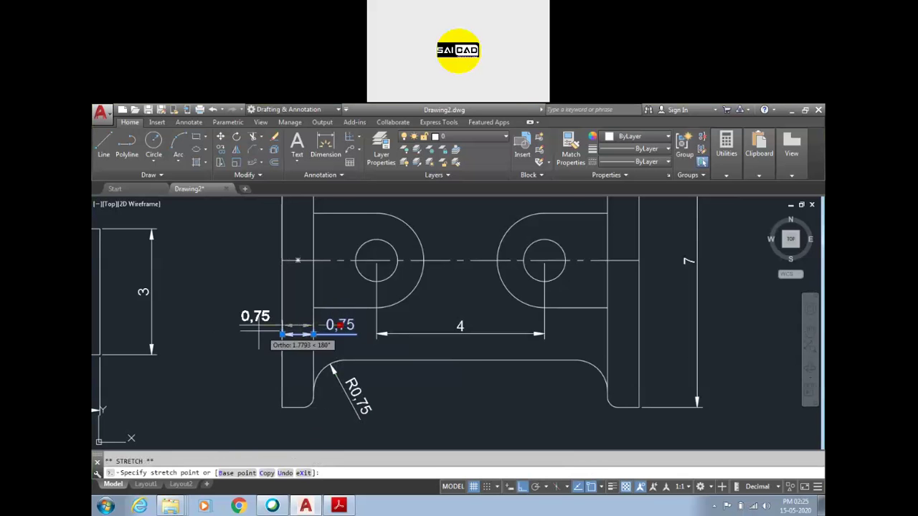
{"action": "left_click", "coordinate": [242, 326]}
{"action": "key", "text": "Escape"}
Add a diameter dimension to the left hole, placing its text to the lower right of the hole
{"action": "scroll", "coordinate": [369, 343], "scroll_direction": "down", "scroll_amount": 2}
{"action": "key", "text": "space"}
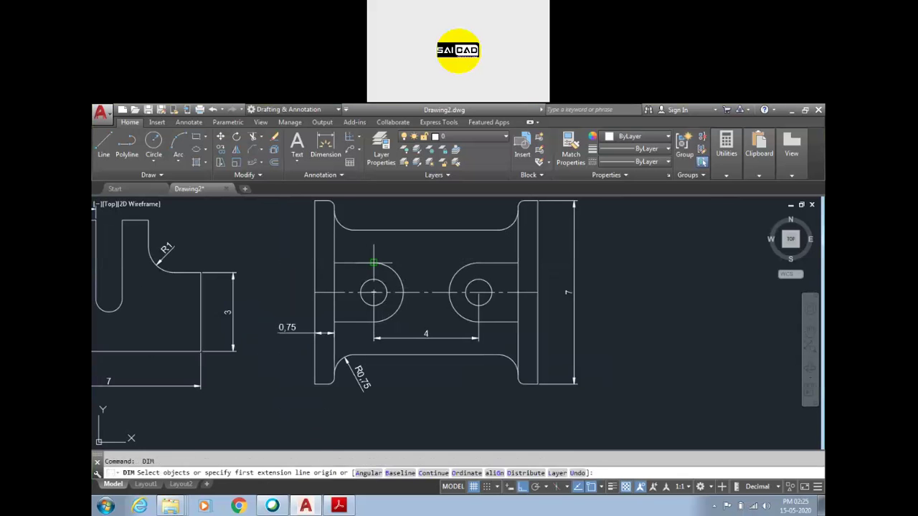
{"action": "scroll", "coordinate": [390, 308], "scroll_direction": "up", "scroll_amount": 4}
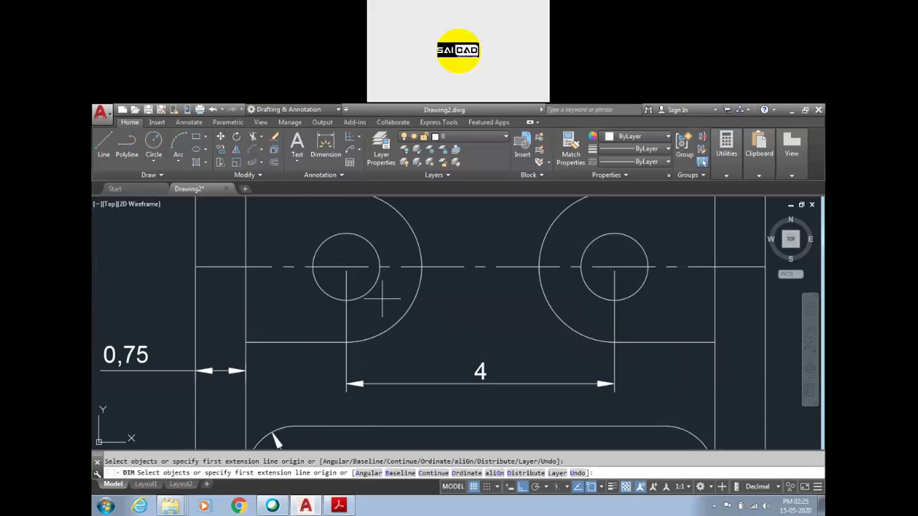
{"action": "left_click", "coordinate": [373, 282]}
{"action": "key", "text": "Escape"}
{"action": "key", "text": "space"}
{"action": "left_click", "coordinate": [374, 282]}
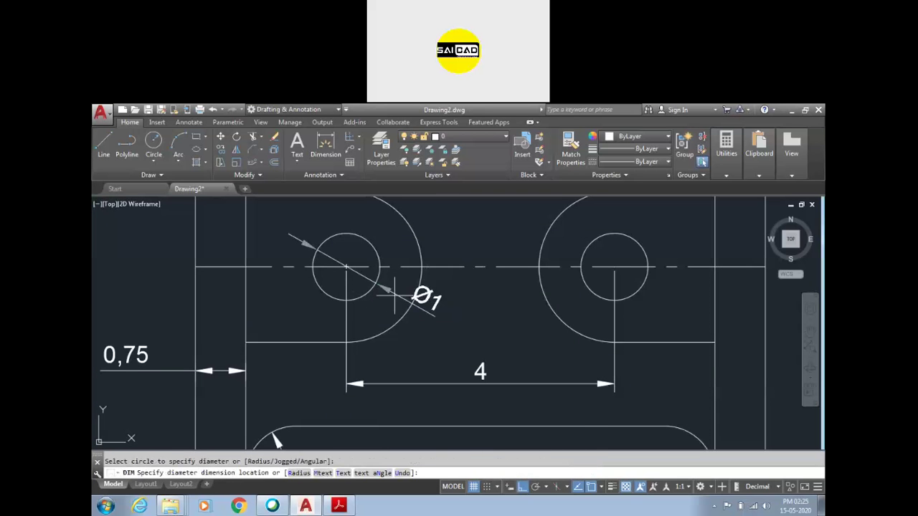
{"action": "left_click", "coordinate": [462, 334]}
Dimension the left boss's height between its two horizontal lines, placing the dimension left of the flange
{"action": "scroll", "coordinate": [451, 341], "scroll_direction": "down", "scroll_amount": 4}
{"action": "scroll", "coordinate": [373, 313], "scroll_direction": "up", "scroll_amount": 2}
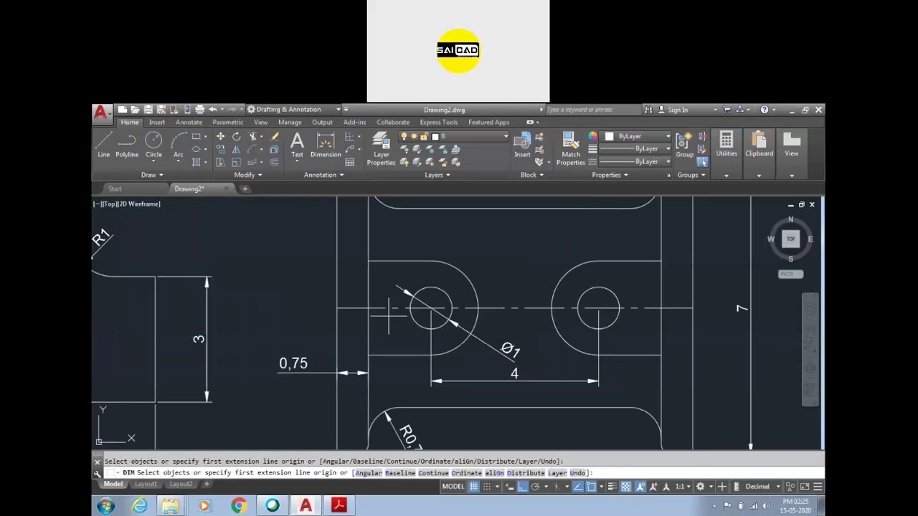
{"action": "left_click", "coordinate": [368, 261]}
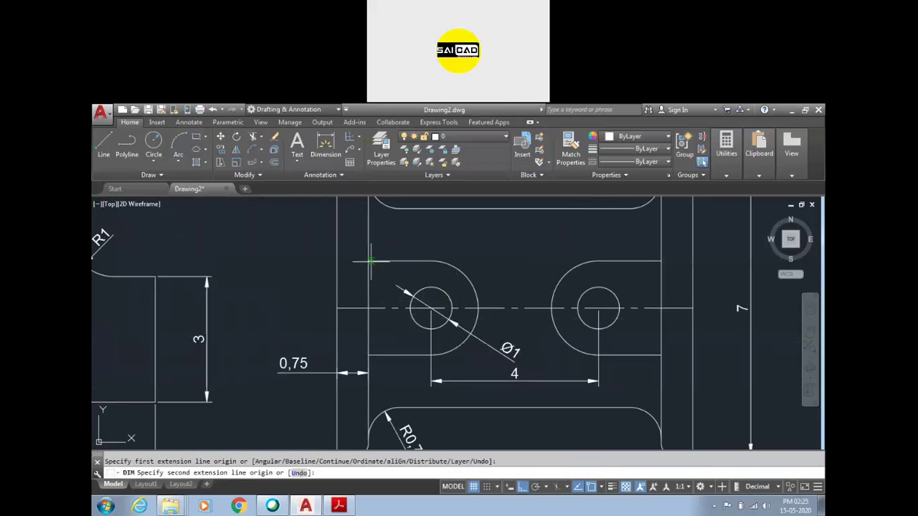
{"action": "left_click", "coordinate": [368, 355]}
{"action": "left_click", "coordinate": [318, 334]}
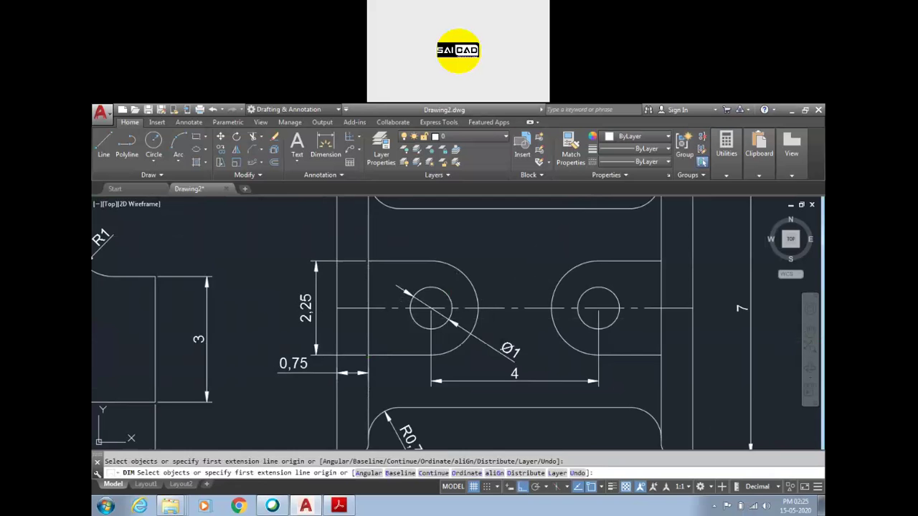
{"action": "key", "text": "Escape"}
Add a radius dimension to the small corner fillet at the bottom of the left flange
{"action": "scroll", "coordinate": [316, 306], "scroll_direction": "down", "scroll_amount": 2}
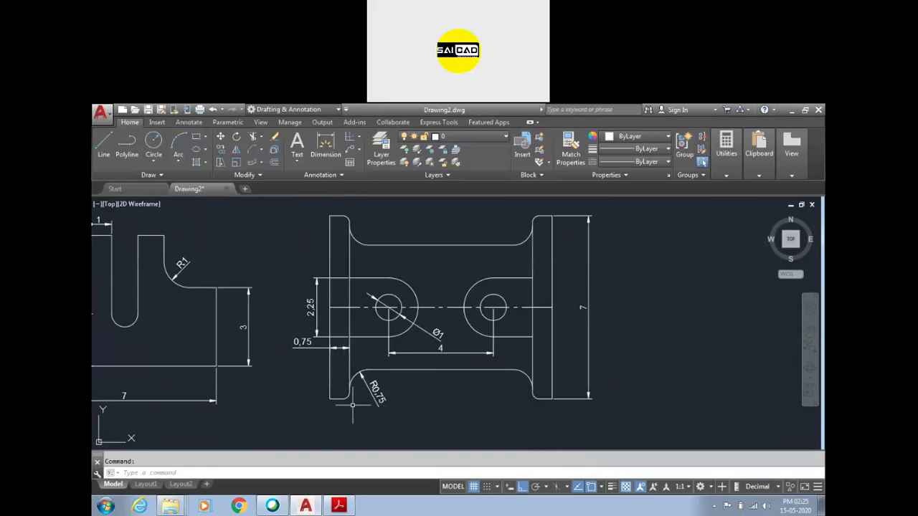
{"action": "scroll", "coordinate": [366, 388], "scroll_direction": "up", "scroll_amount": 3}
{"action": "key", "text": "space"}
{"action": "scroll", "coordinate": [328, 375], "scroll_direction": "up", "scroll_amount": 2}
{"action": "scroll", "coordinate": [327, 352], "scroll_direction": "up", "scroll_amount": 2}
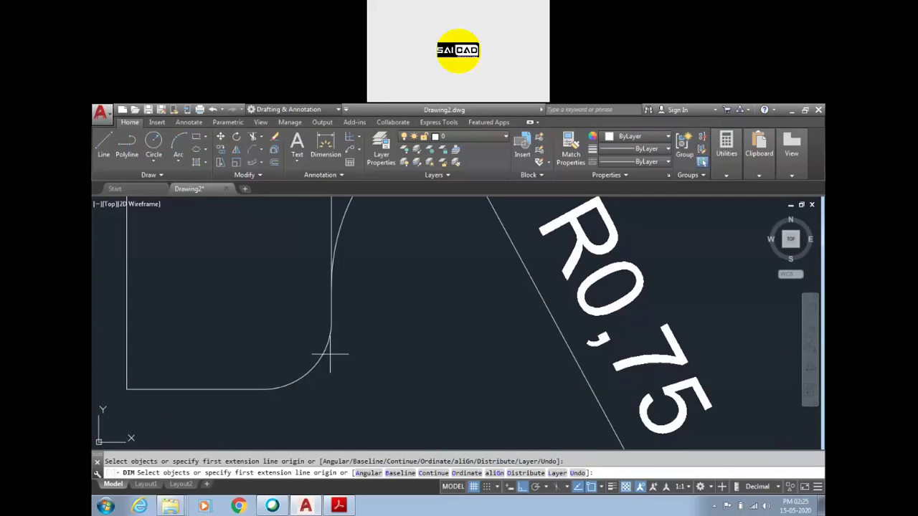
{"action": "left_click", "coordinate": [322, 349]}
{"action": "left_click", "coordinate": [338, 387]}
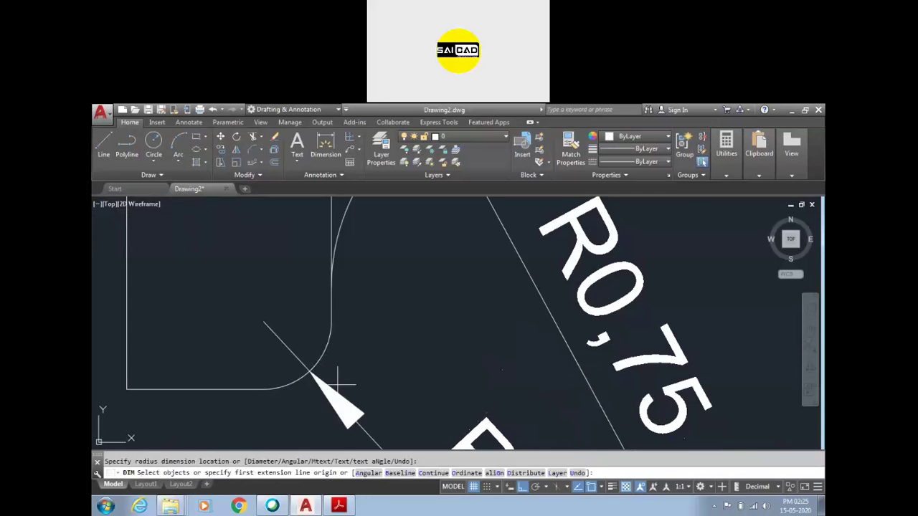
{"action": "scroll", "coordinate": [369, 359], "scroll_direction": "down", "scroll_amount": 5}
{"action": "scroll", "coordinate": [426, 273], "scroll_direction": "up", "scroll_amount": 1}
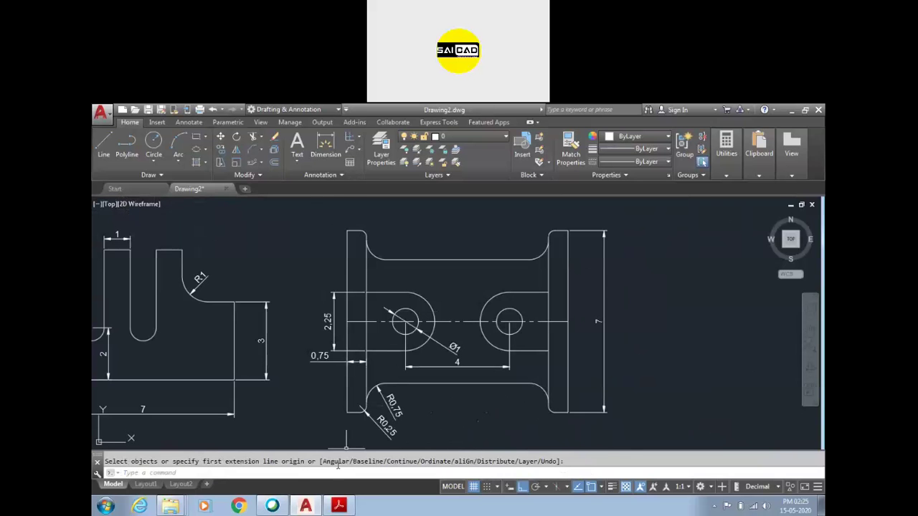
Dimension the overall width between the outer flange edges above the part, and check it against Drawing No:-75 in the PDF
{"action": "left_click", "coordinate": [347, 231]}
{"action": "left_click", "coordinate": [567, 231]}
{"action": "left_click", "coordinate": [544, 211]}
{"action": "left_click", "coordinate": [338, 506]}
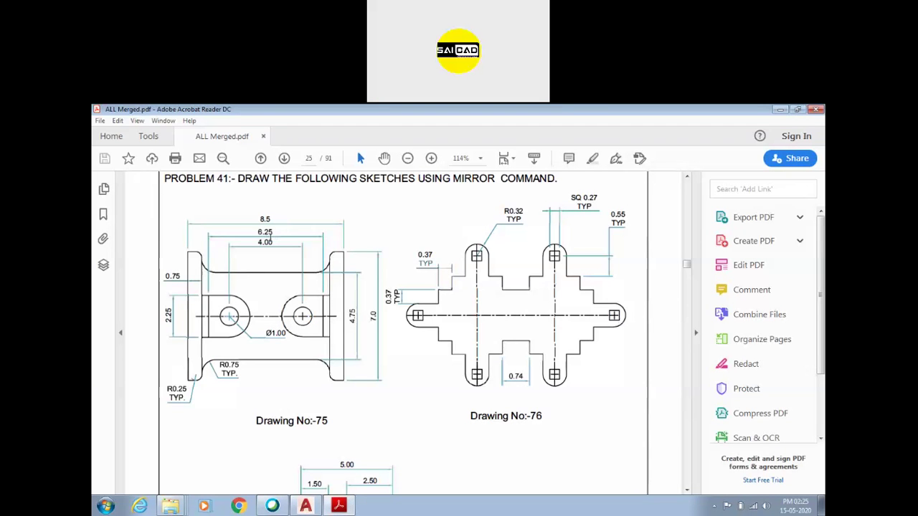
{"action": "left_click", "coordinate": [305, 506]}
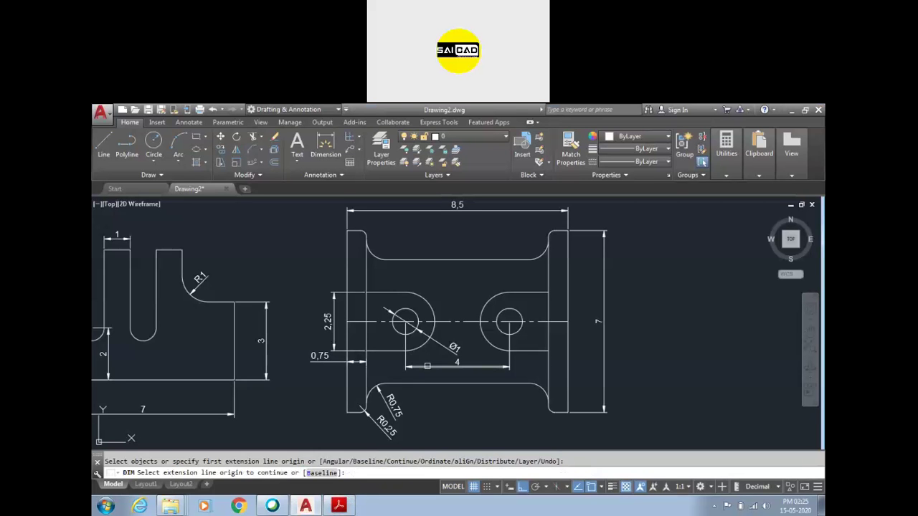
{"action": "key", "text": "Return"}
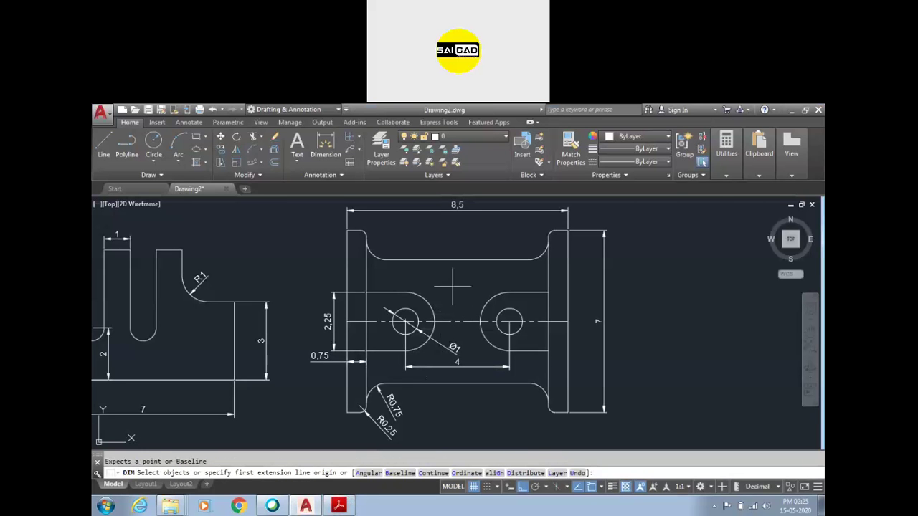
{"action": "key", "text": "Return"}
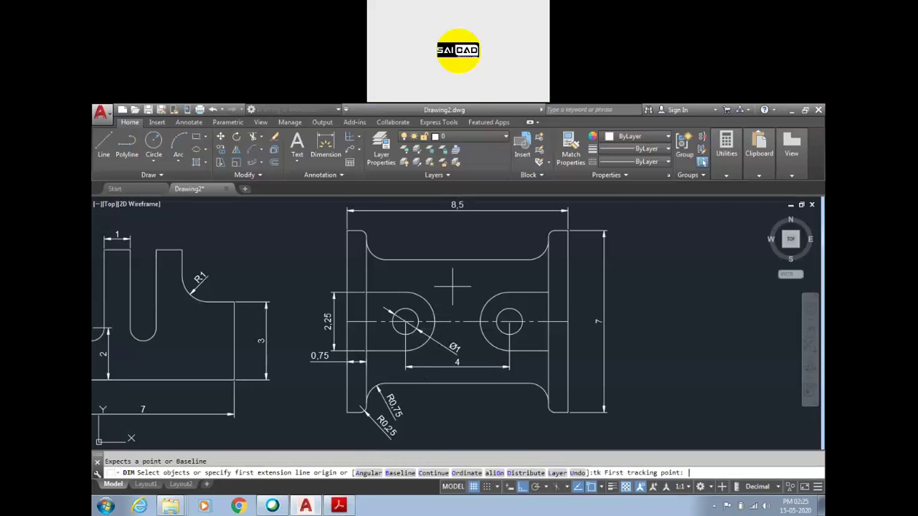
{"action": "key", "text": "Escape"}
Draw a vertical line from the centreline down to the left boss's bottom edge, tracked from the centreline's midpoint for the 6.25 spacing
{"action": "type", "text": "l"}
{"action": "key", "text": "Return"}
{"action": "type", "text": "tk"}
{"action": "key", "text": "Return"}
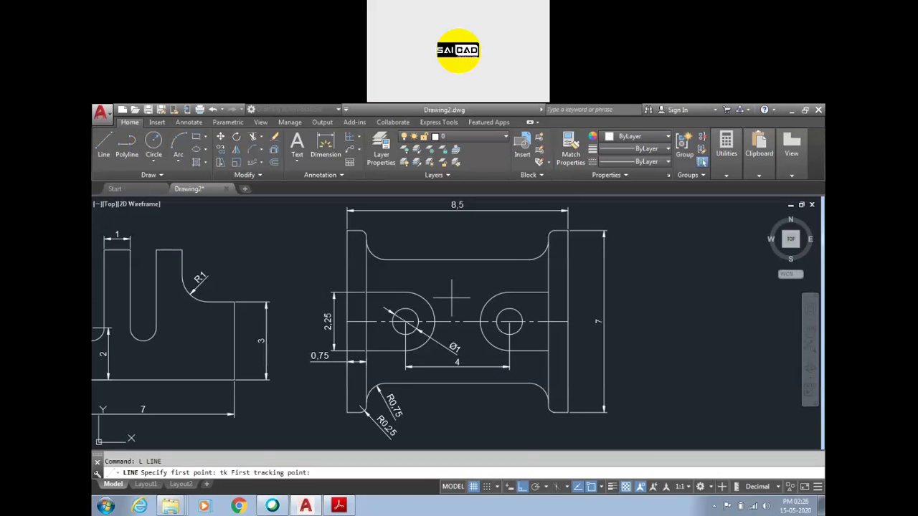
{"action": "left_click", "coordinate": [457, 322]}
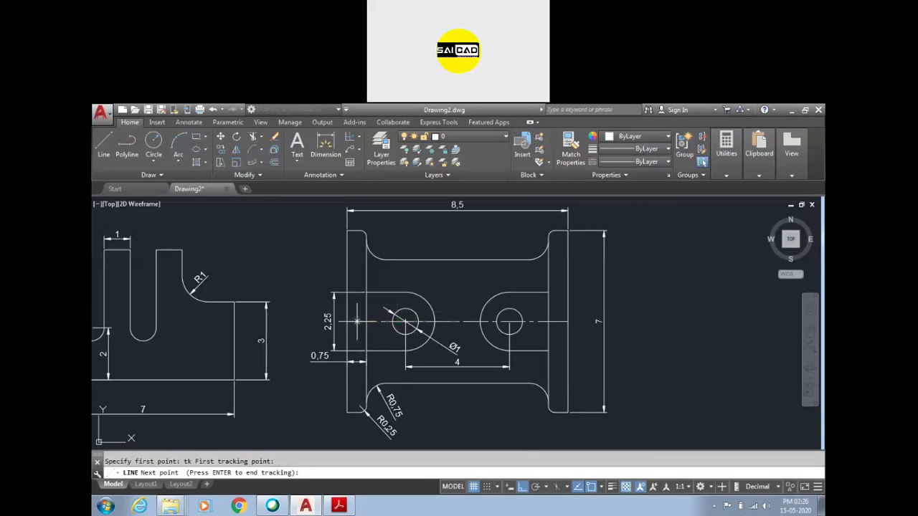
{"action": "key", "text": "Return"}
{"action": "scroll", "coordinate": [395, 354], "scroll_direction": "up", "scroll_amount": 4}
{"action": "key", "text": "Return"}
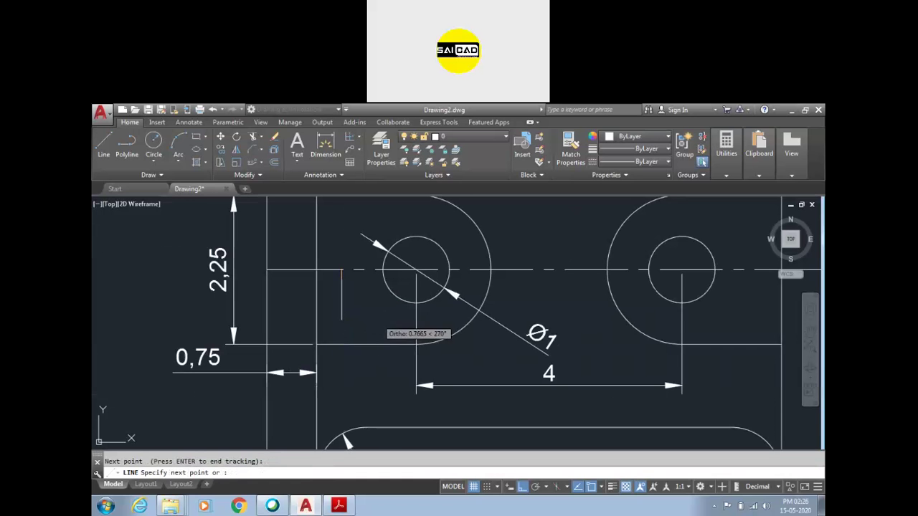
{"action": "left_click", "coordinate": [343, 344]}
{"action": "key", "text": "Escape"}
Extend the new vertical line upward to the left boss's top edge
{"action": "type", "text": "ex"}
{"action": "key", "text": "Return"}
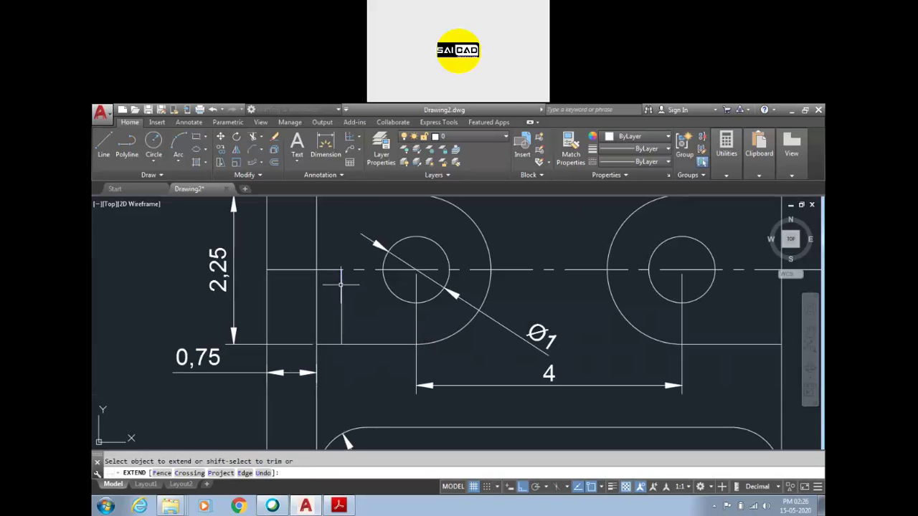
{"action": "key", "text": "Escape"}
{"action": "key", "text": "Return"}
{"action": "scroll", "coordinate": [341, 286], "scroll_direction": "down", "scroll_amount": 4}
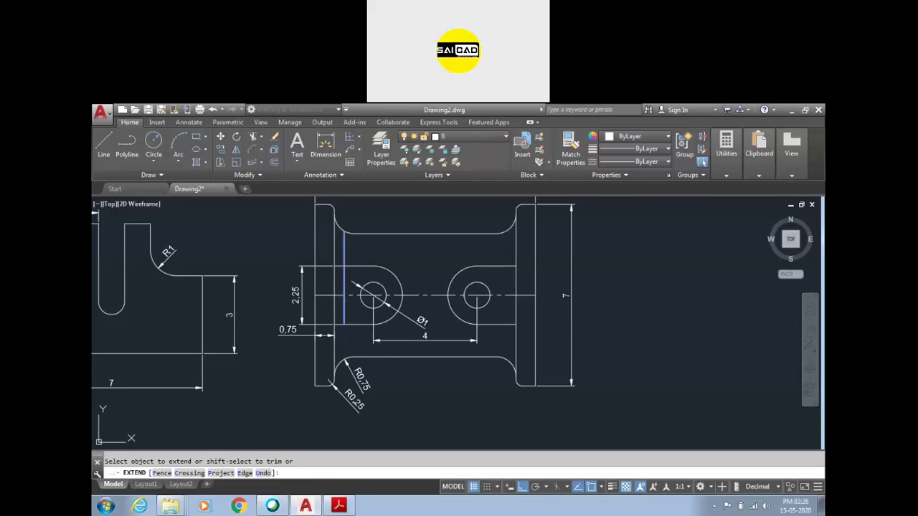
{"action": "scroll", "coordinate": [344, 281], "scroll_direction": "up", "scroll_amount": 2}
{"action": "key", "text": "Escape"}
Mirror the left boss's vertical line about a vertical axis through the centreline's midpoint onto the right boss
{"action": "left_click", "coordinate": [355, 270]}
{"action": "left_click", "coordinate": [333, 267]}
{"action": "type", "text": "mi"}
{"action": "key", "text": "Return"}
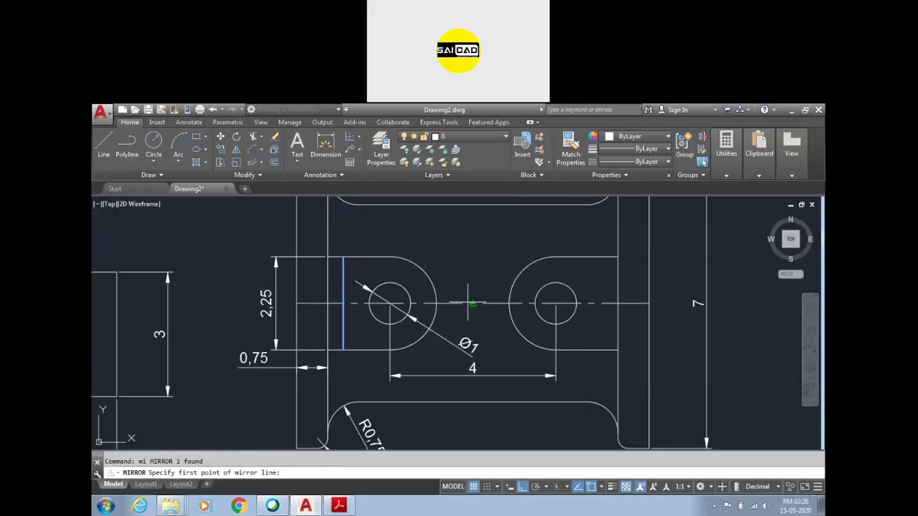
{"action": "left_click", "coordinate": [472, 304]}
{"action": "left_click", "coordinate": [473, 261]}
{"action": "key", "text": "Escape"}
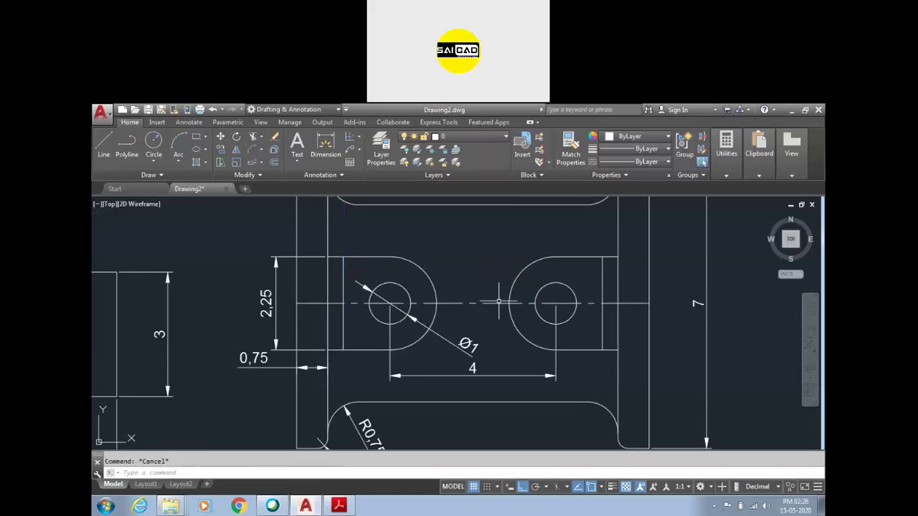
Compare with Drawing No:-75 in the PDF and shorten both ends of the centreline so they stop inside the flanges
{"action": "scroll", "coordinate": [469, 345], "scroll_direction": "down", "scroll_amount": 3}
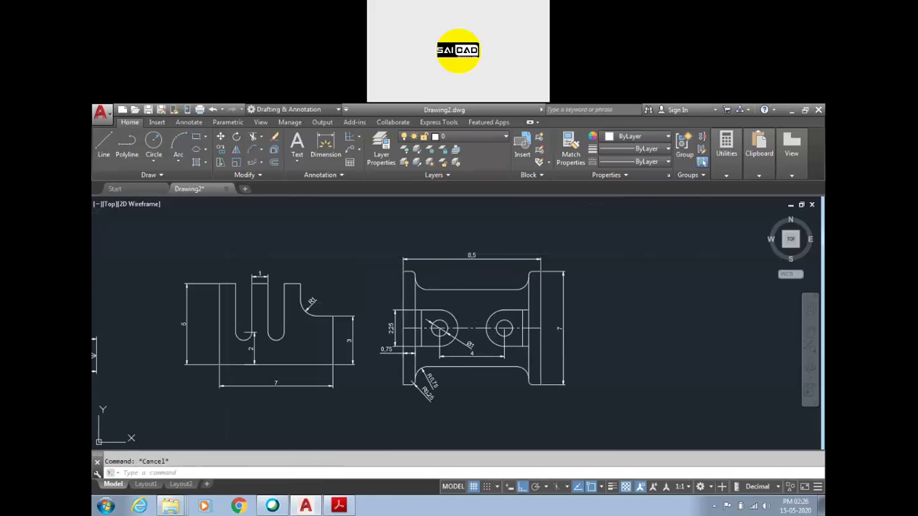
{"action": "scroll", "coordinate": [463, 362], "scroll_direction": "up", "scroll_amount": 5}
{"action": "scroll", "coordinate": [462, 362], "scroll_direction": "down", "scroll_amount": 5}
{"action": "scroll", "coordinate": [459, 356], "scroll_direction": "up", "scroll_amount": 2}
{"action": "left_click", "coordinate": [351, 507]}
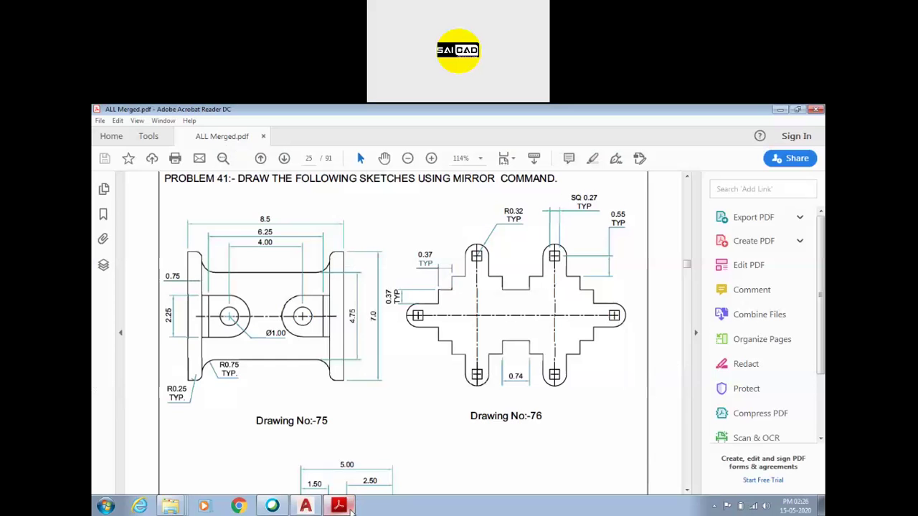
{"action": "left_click", "coordinate": [305, 506]}
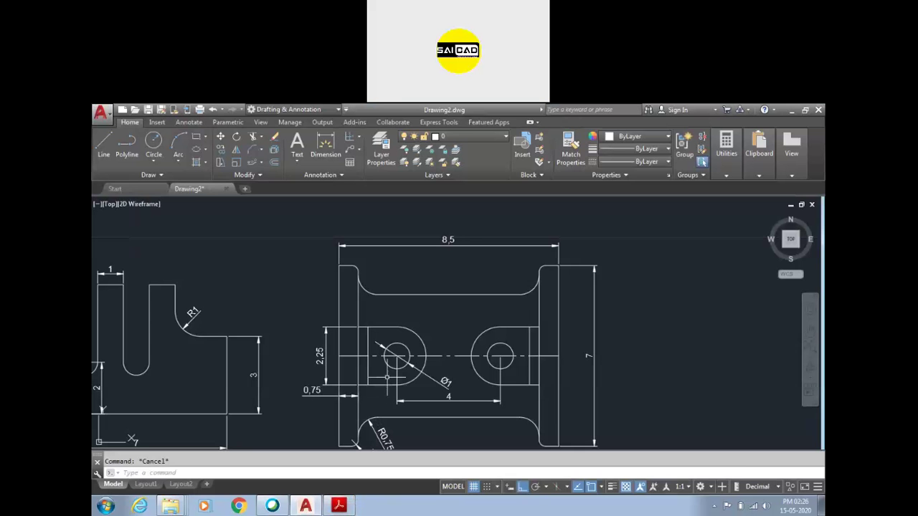
{"action": "left_click", "coordinate": [550, 355]}
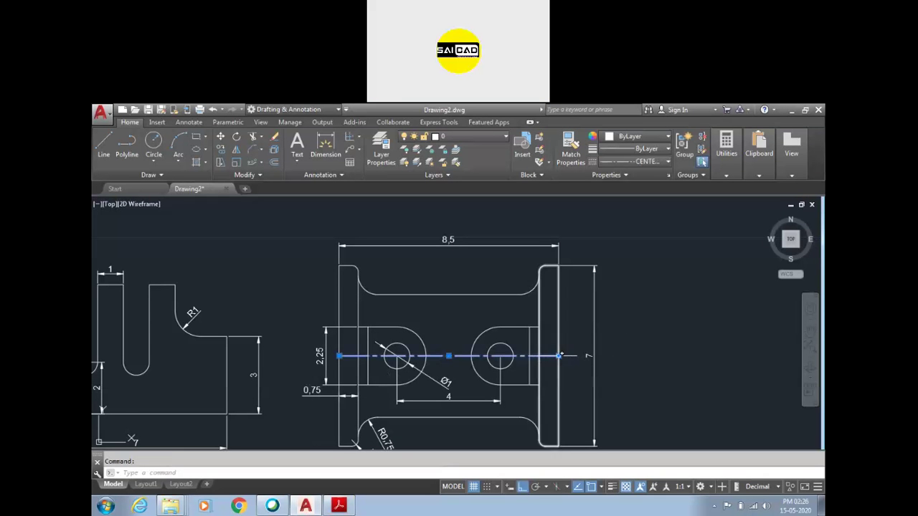
{"action": "left_click", "coordinate": [549, 355]}
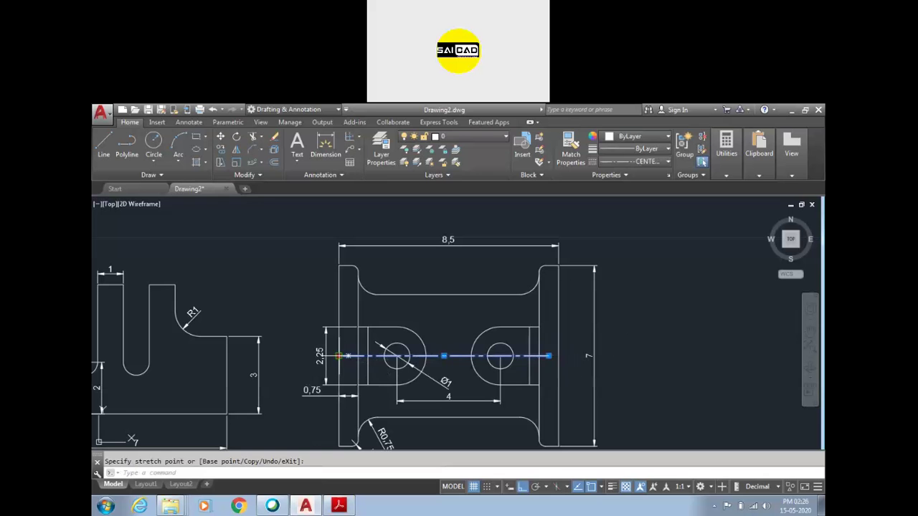
{"action": "key", "text": "Escape"}
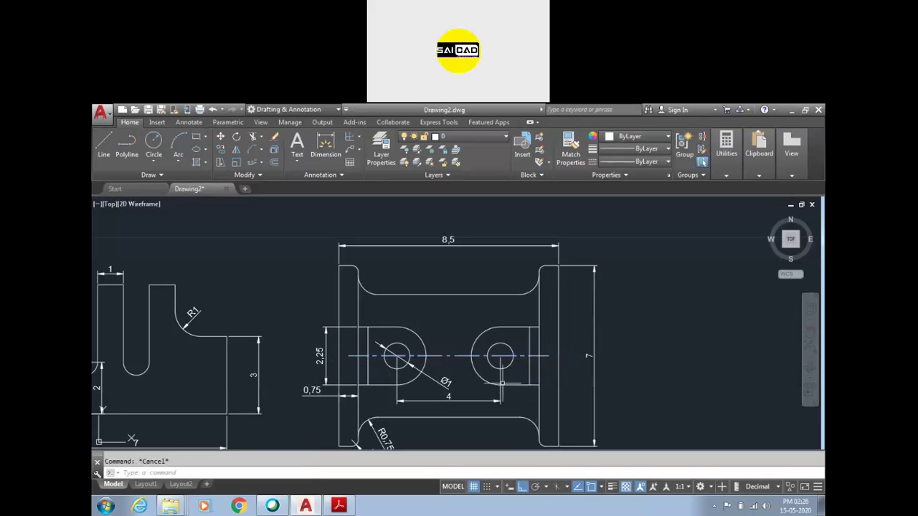
Browse the practice PDF from page 25 to page 31, examining the remaining arc, circle and table problems
{"action": "scroll", "coordinate": [521, 398], "scroll_direction": "down", "scroll_amount": 3}
{"action": "scroll", "coordinate": [461, 368], "scroll_direction": "up", "scroll_amount": 1}
{"action": "scroll", "coordinate": [432, 341], "scroll_direction": "up", "scroll_amount": 2}
{"action": "scroll", "coordinate": [432, 342], "scroll_direction": "down", "scroll_amount": 2}
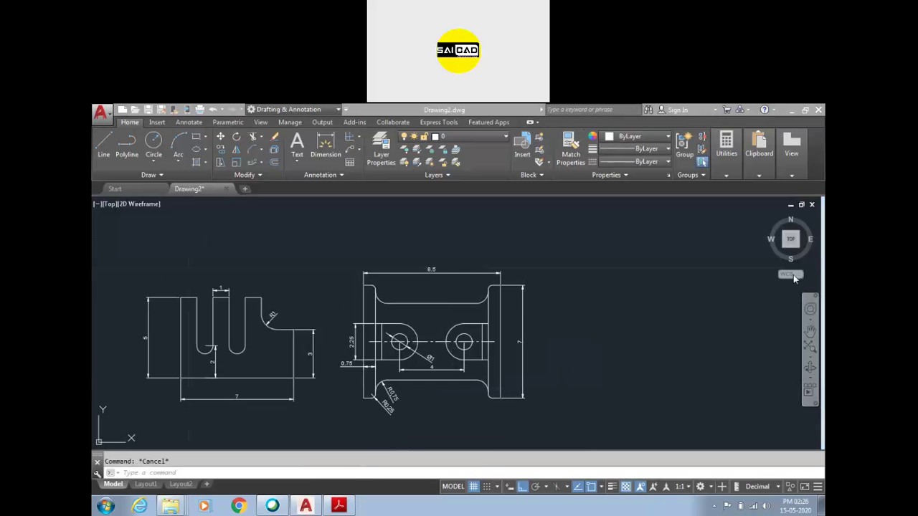
{"action": "left_click", "coordinate": [339, 506]}
{"action": "scroll", "coordinate": [491, 301], "scroll_direction": "down", "scroll_amount": 15}
{"action": "scroll", "coordinate": [491, 305], "scroll_direction": "down", "scroll_amount": 20}
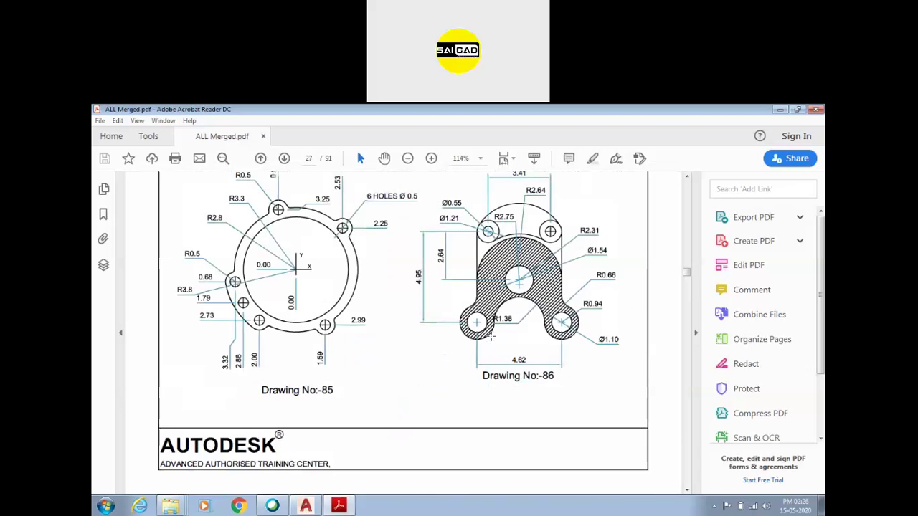
{"action": "scroll", "coordinate": [491, 330], "scroll_direction": "down", "scroll_amount": 8}
{"action": "scroll", "coordinate": [493, 323], "scroll_direction": "down", "scroll_amount": 5}
{"action": "scroll", "coordinate": [396, 317], "scroll_direction": "down", "scroll_amount": 5}
{"action": "scroll", "coordinate": [521, 266], "scroll_direction": "up", "scroll_amount": 4}
{"action": "scroll", "coordinate": [489, 294], "scroll_direction": "down", "scroll_amount": 10}
{"action": "scroll", "coordinate": [488, 280], "scroll_direction": "down", "scroll_amount": 3}
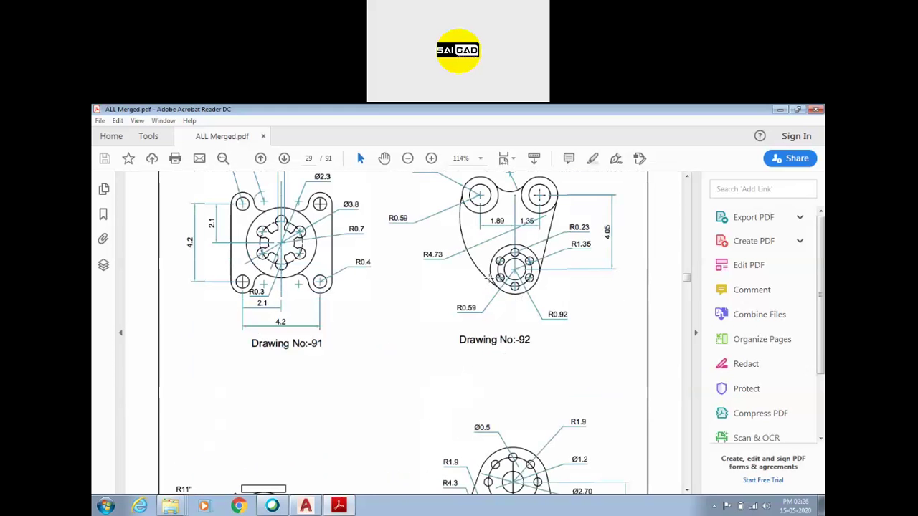
{"action": "scroll", "coordinate": [479, 287], "scroll_direction": "down", "scroll_amount": 15}
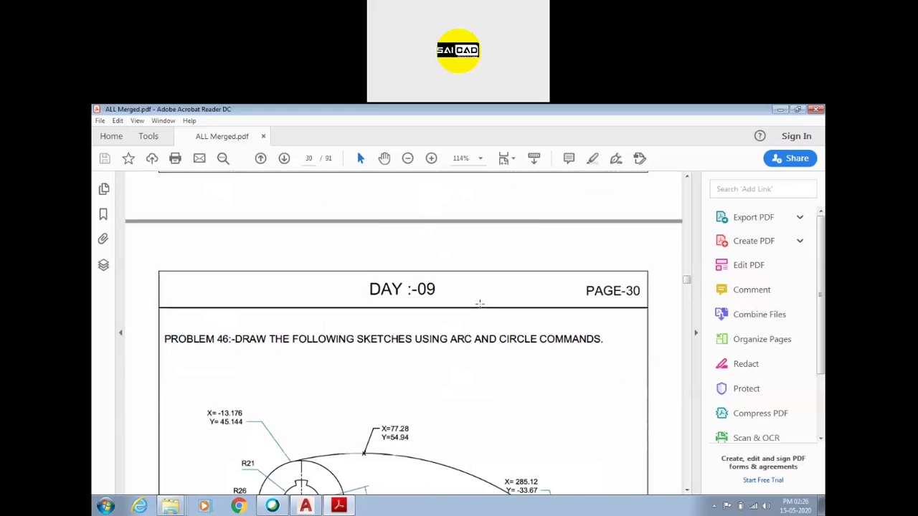
{"action": "scroll", "coordinate": [479, 287], "scroll_direction": "down", "scroll_amount": 17}
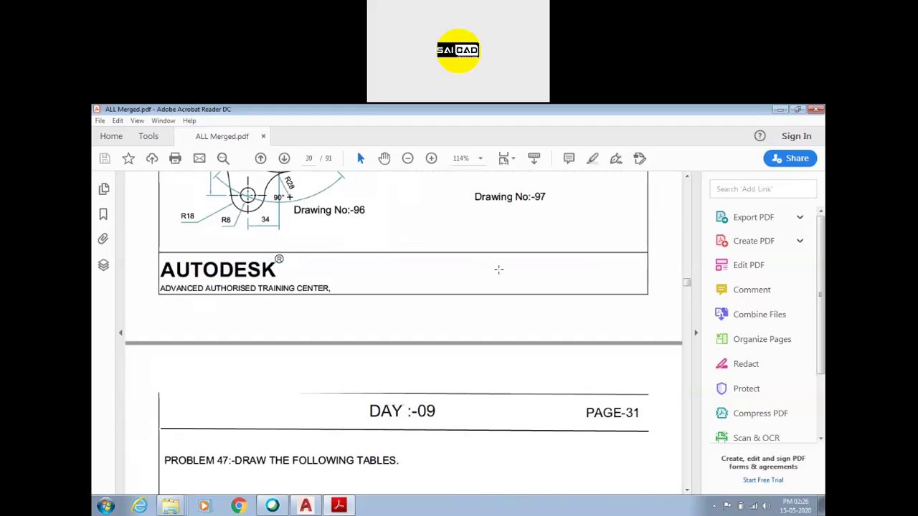
{"action": "scroll", "coordinate": [502, 272], "scroll_direction": "down", "scroll_amount": 10}
{"action": "scroll", "coordinate": [516, 266], "scroll_direction": "up", "scroll_amount": 6}
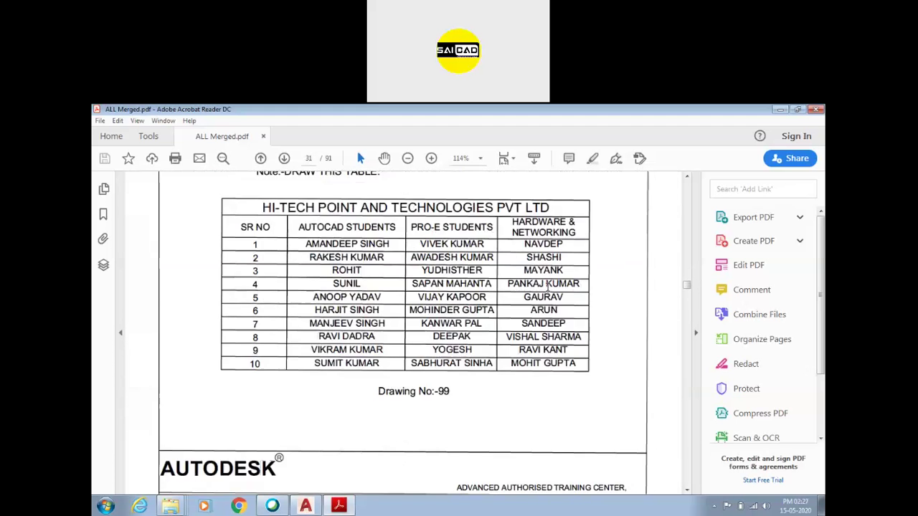
{"action": "scroll", "coordinate": [547, 287], "scroll_direction": "up", "scroll_amount": 2}
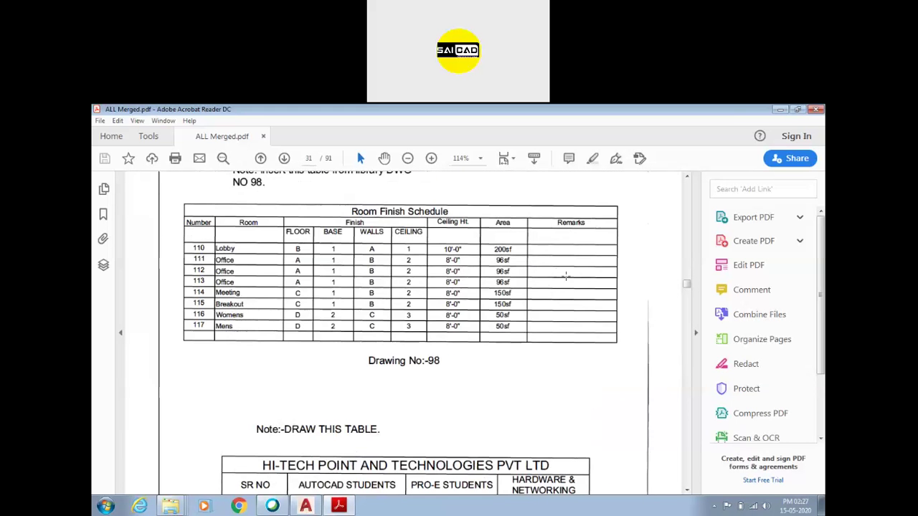
{"action": "scroll", "coordinate": [566, 276], "scroll_direction": "up", "scroll_amount": 3}
{"action": "left_click", "coordinate": [779, 109]}
Open the centreline's properties to examine its linetype and linetype scale, and close them
{"action": "scroll", "coordinate": [471, 352], "scroll_direction": "up", "scroll_amount": 4}
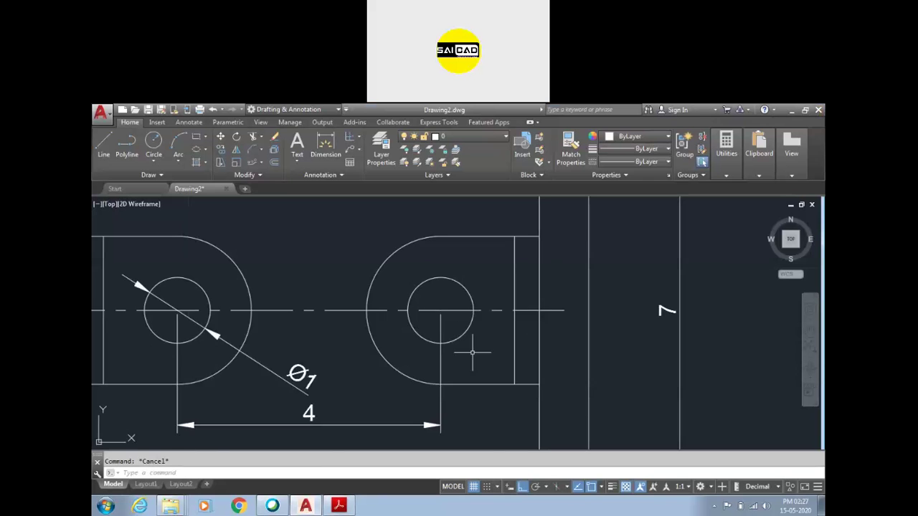
{"action": "left_click", "coordinate": [344, 310]}
{"action": "scroll", "coordinate": [333, 327], "scroll_direction": "down", "scroll_amount": 2}
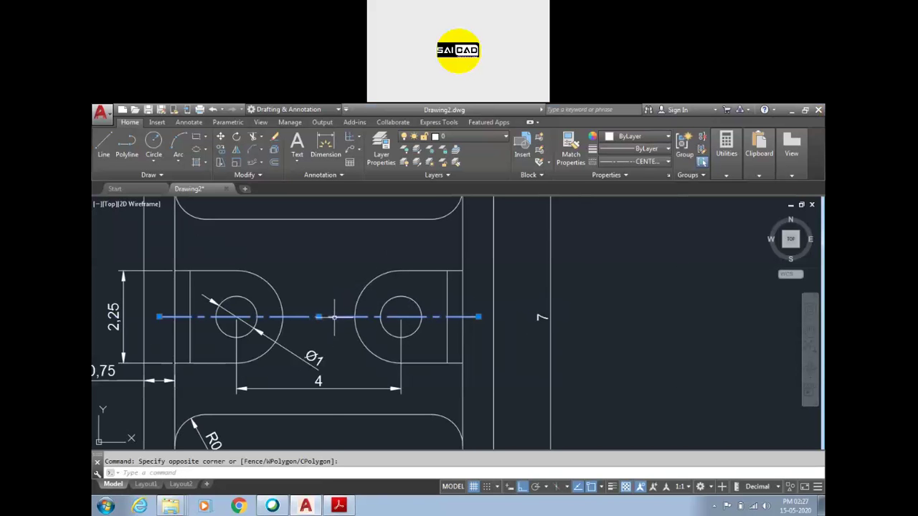
{"action": "double_click", "coordinate": [334, 316]}
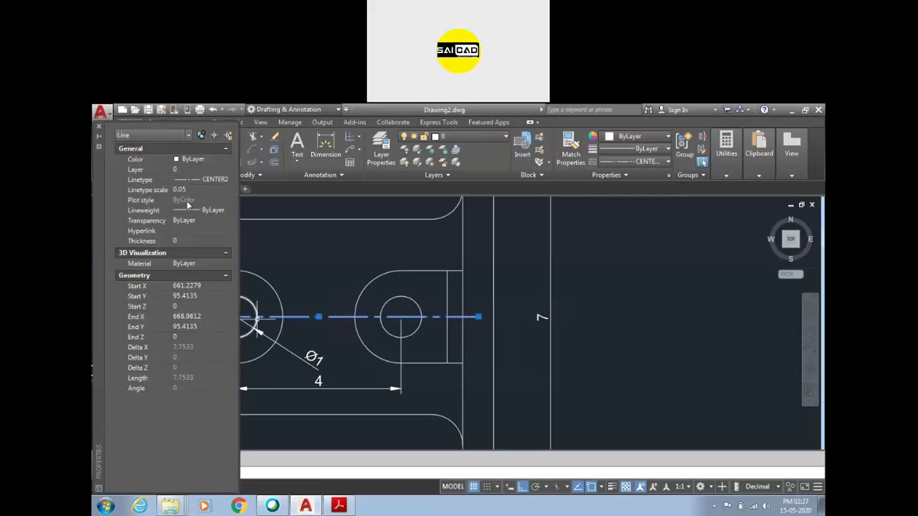
{"action": "left_click", "coordinate": [99, 127]}
{"action": "key", "text": "Escape"}
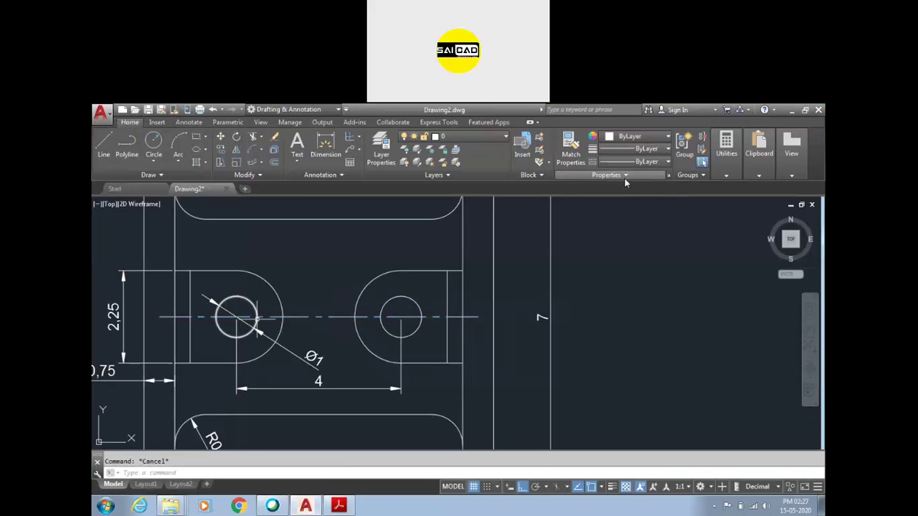
Examine the properties of the centreline, the upper web line and the left boss arc in the Properties palette
{"action": "left_click", "coordinate": [669, 175]}
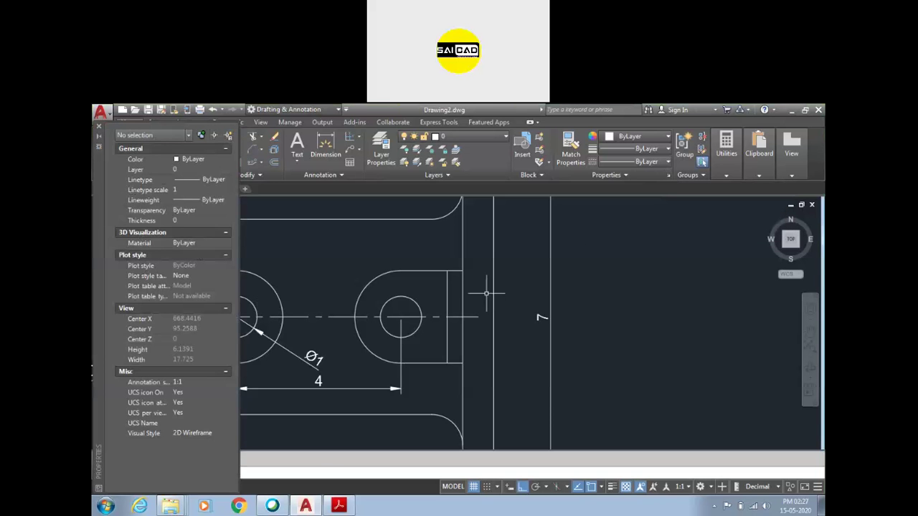
{"action": "left_click", "coordinate": [634, 295]}
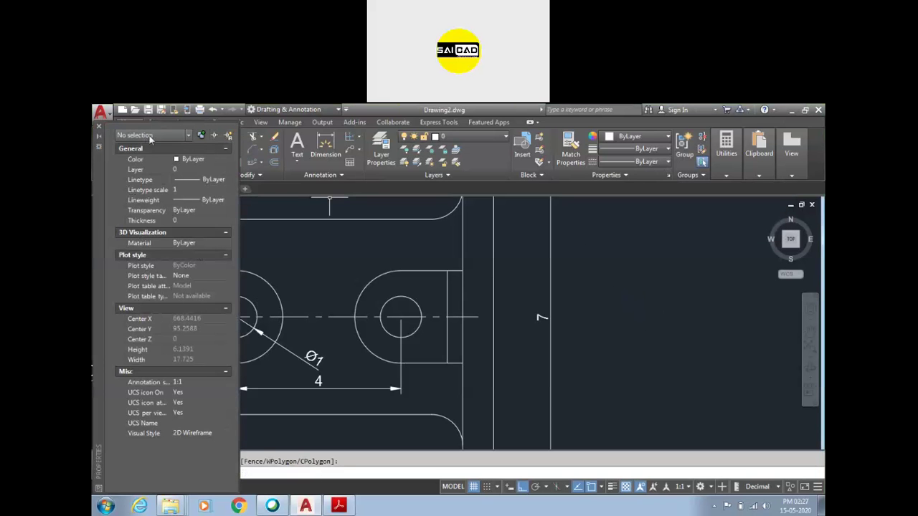
{"action": "scroll", "coordinate": [530, 252], "scroll_direction": "down", "scroll_amount": 3}
{"action": "scroll", "coordinate": [519, 306], "scroll_direction": "up", "scroll_amount": 2}
{"action": "left_click", "coordinate": [519, 305]}
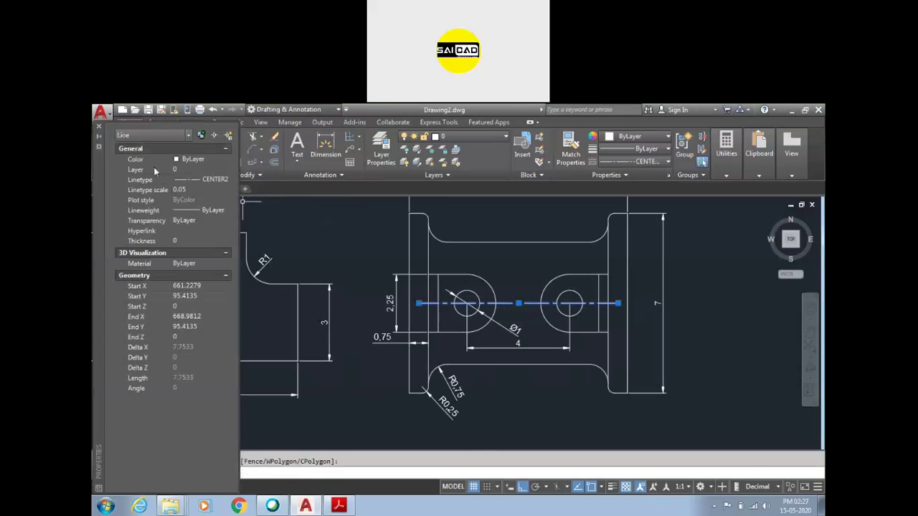
{"action": "key", "text": "Escape"}
{"action": "left_click", "coordinate": [464, 242]}
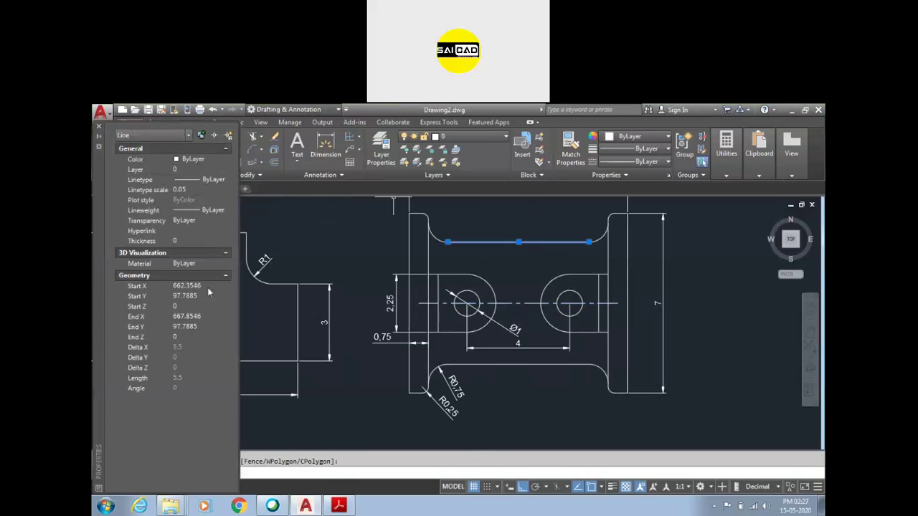
{"action": "key", "text": "Escape"}
{"action": "left_click", "coordinate": [490, 286]}
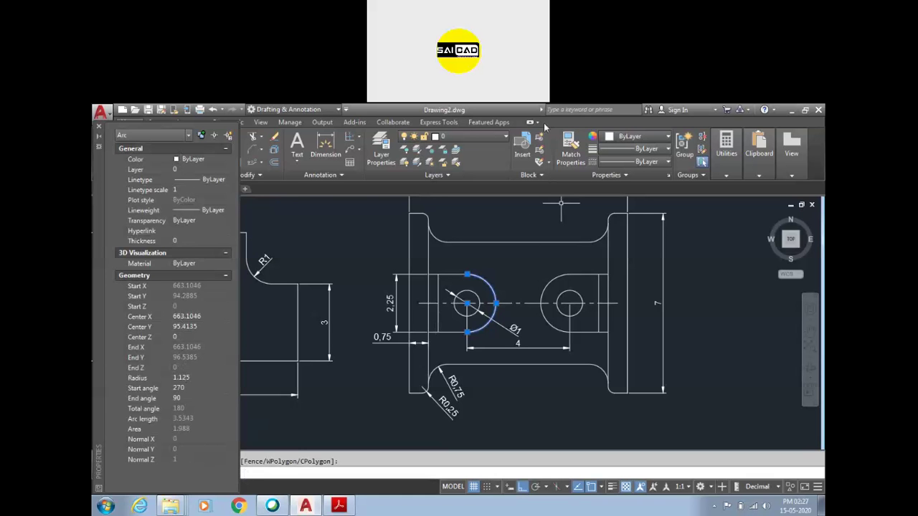
{"action": "left_click", "coordinate": [99, 127]}
Draw a square in the empty area to the right of the flanged part
{"action": "scroll", "coordinate": [247, 316], "scroll_direction": "down", "scroll_amount": 3}
{"action": "scroll", "coordinate": [391, 315], "scroll_direction": "up", "scroll_amount": 3}
{"action": "key", "text": "Escape"}
{"action": "scroll", "coordinate": [339, 321], "scroll_direction": "down", "scroll_amount": 2}
{"action": "type", "text": "c"}
{"action": "key", "text": "Return"}
{"action": "left_click", "coordinate": [507, 255]}
{"action": "scroll", "coordinate": [502, 298], "scroll_direction": "down", "scroll_amount": 2}
{"action": "key", "text": "Escape"}
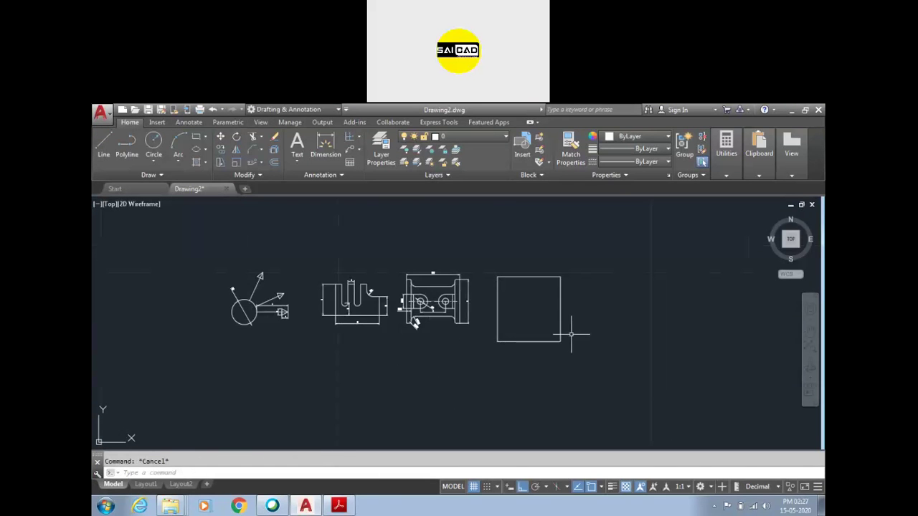
Draw two vertical lines crossing the square, each extending beyond its top and bottom edges
{"action": "type", "text": "l"}
{"action": "key", "text": "Return"}
{"action": "left_click", "coordinate": [507, 241]}
{"action": "left_click", "coordinate": [517, 367]}
{"action": "key", "text": "Return"}
{"action": "key", "text": "Return"}
{"action": "left_click", "coordinate": [540, 365]}
{"action": "left_click", "coordinate": [540, 238]}
{"action": "key", "text": "Return"}
Draw a horizontal line across the upper part of the square, extending beyond both of its vertical edges
{"action": "key", "text": "Return"}
{"action": "left_click", "coordinate": [593, 293]}
{"action": "left_click", "coordinate": [485, 293]}
{"action": "key", "text": "Return"}
{"action": "key", "text": "Return"}
{"action": "left_click", "coordinate": [481, 347]}
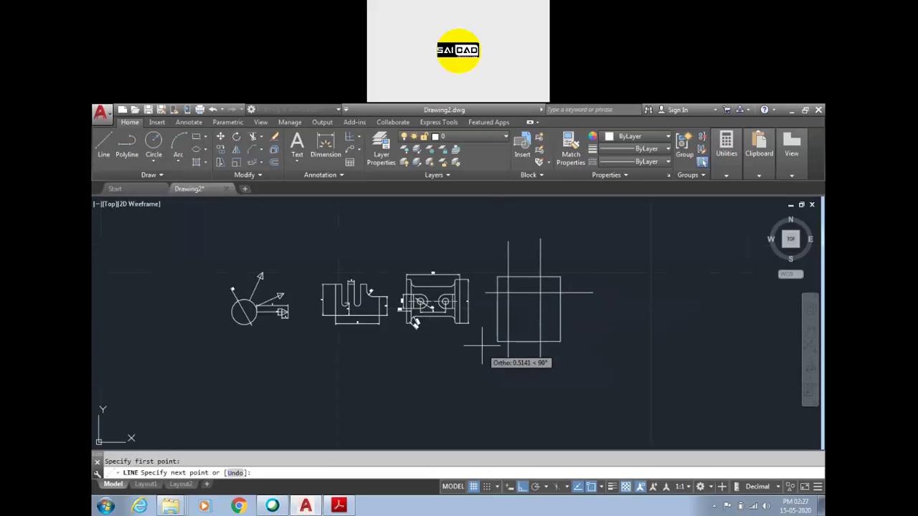
{"action": "key", "text": "Escape"}
{"action": "left_click", "coordinate": [635, 365]}
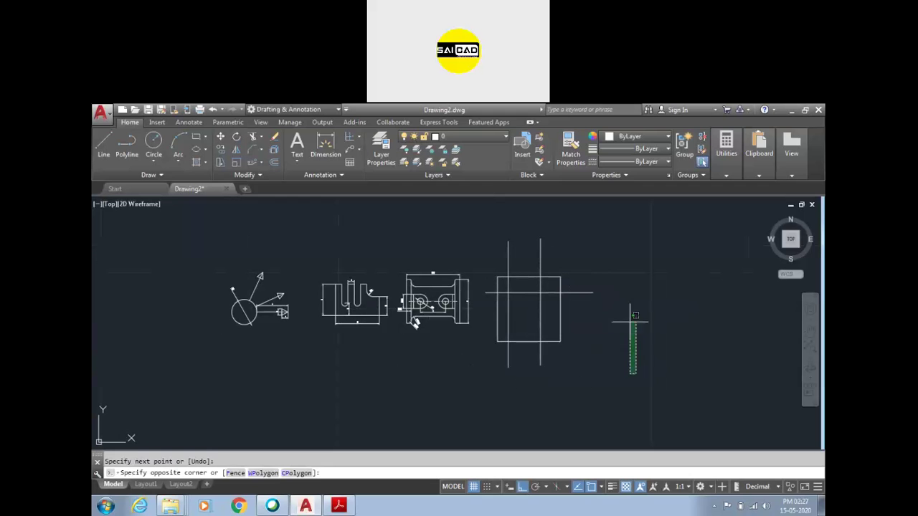
Draw a separate vertical line to the right of the square, with its upper end below the horizontal crossing line's level
{"action": "key", "text": "Return"}
{"action": "left_click", "coordinate": [651, 389]}
{"action": "left_click", "coordinate": [650, 314]}
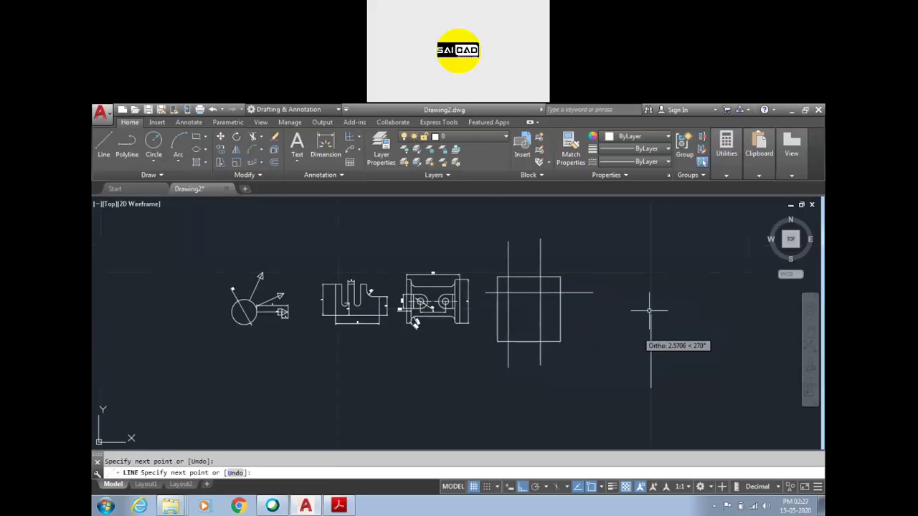
{"action": "key", "text": "Escape"}
{"action": "key", "text": "Escape"}
Try to extend the upper end of the separate vertical line using Extend with all objects as boundaries
{"action": "scroll", "coordinate": [669, 300], "scroll_direction": "up", "scroll_amount": 3}
{"action": "scroll", "coordinate": [578, 327], "scroll_direction": "down", "scroll_amount": 4}
{"action": "scroll", "coordinate": [580, 327], "scroll_direction": "up", "scroll_amount": 2}
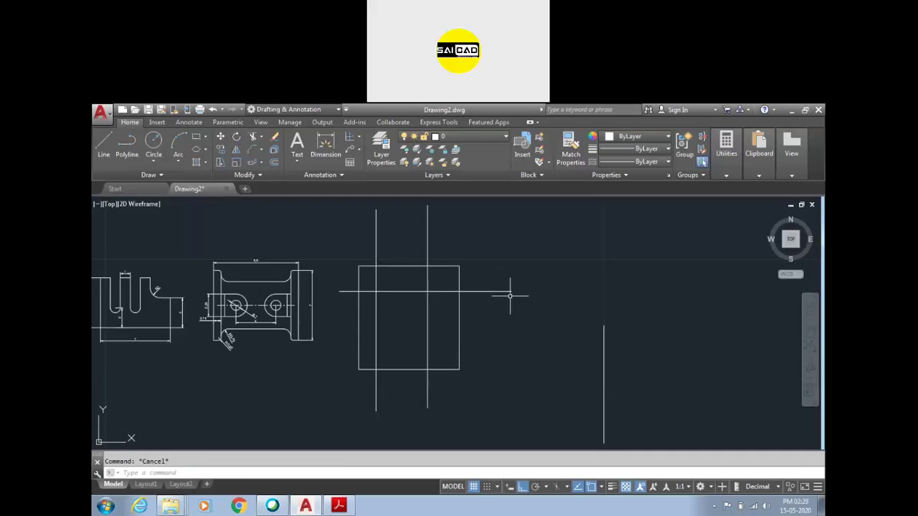
{"action": "type", "text": "ex"}
{"action": "key", "text": "Return"}
{"action": "key", "text": "Return"}
{"action": "left_click", "coordinate": [603, 336]}
{"action": "left_click", "coordinate": [603, 335]}
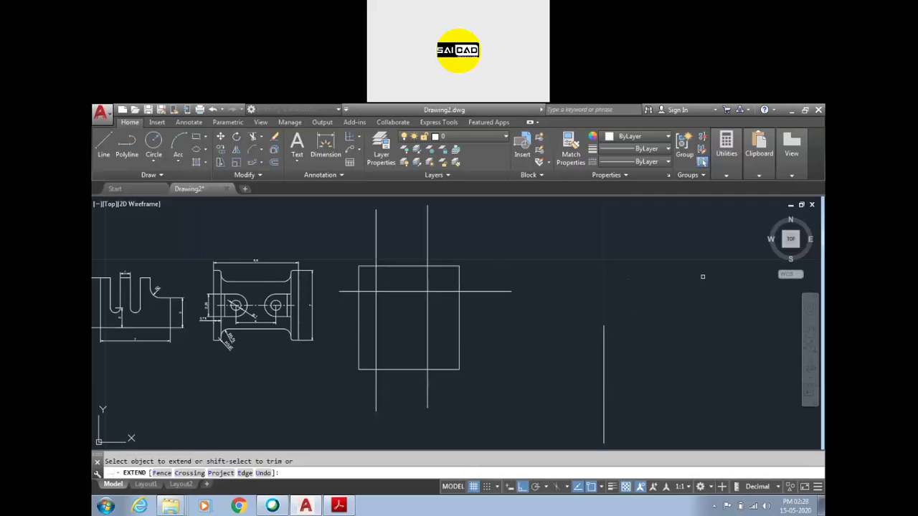
{"action": "scroll", "coordinate": [508, 339], "scroll_direction": "down", "scroll_amount": 4}
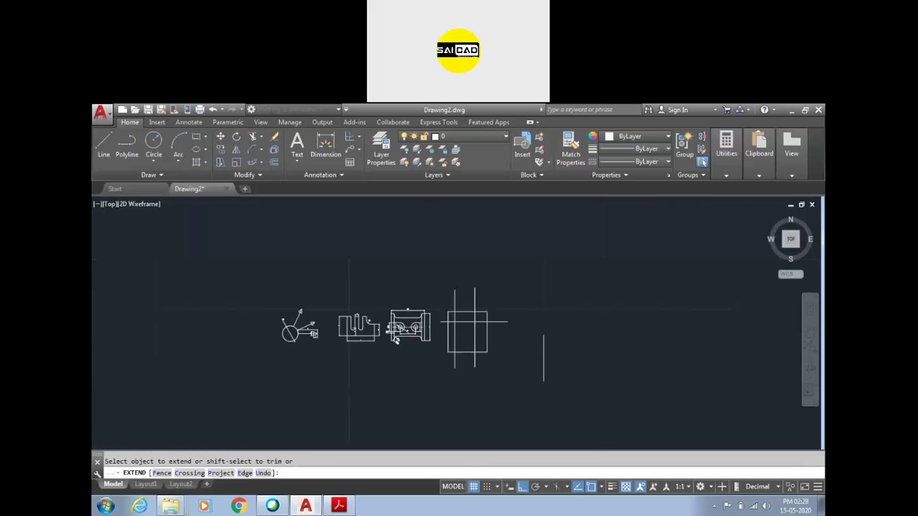
{"action": "scroll", "coordinate": [538, 316], "scroll_direction": "up", "scroll_amount": 2}
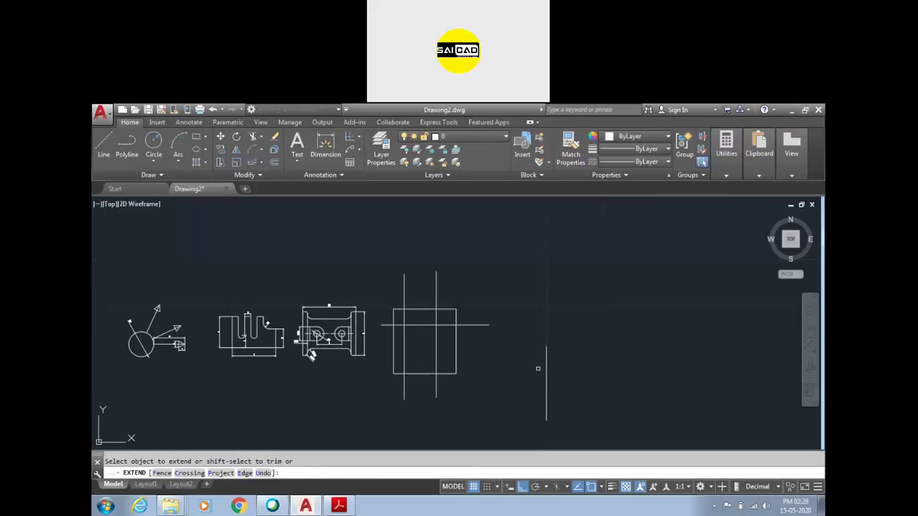
{"action": "scroll", "coordinate": [549, 343], "scroll_direction": "up", "scroll_amount": 2}
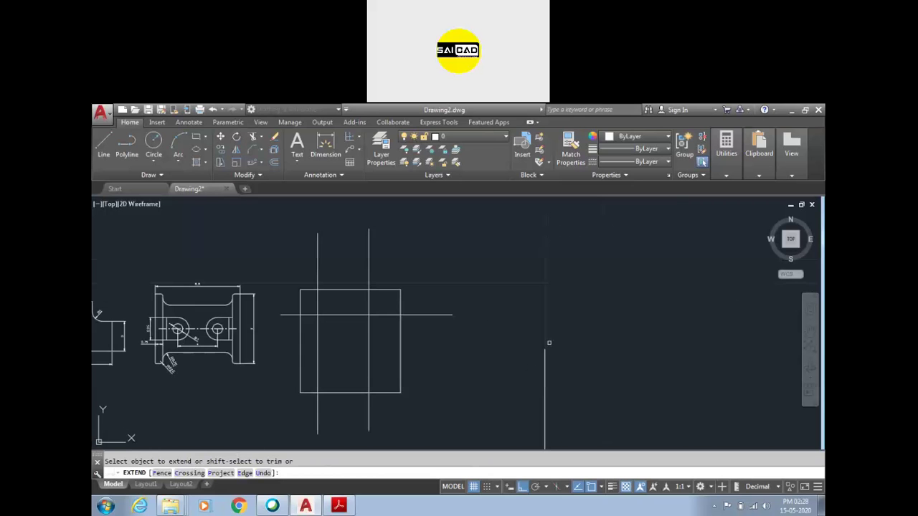
{"action": "scroll", "coordinate": [523, 324], "scroll_direction": "down", "scroll_amount": 2}
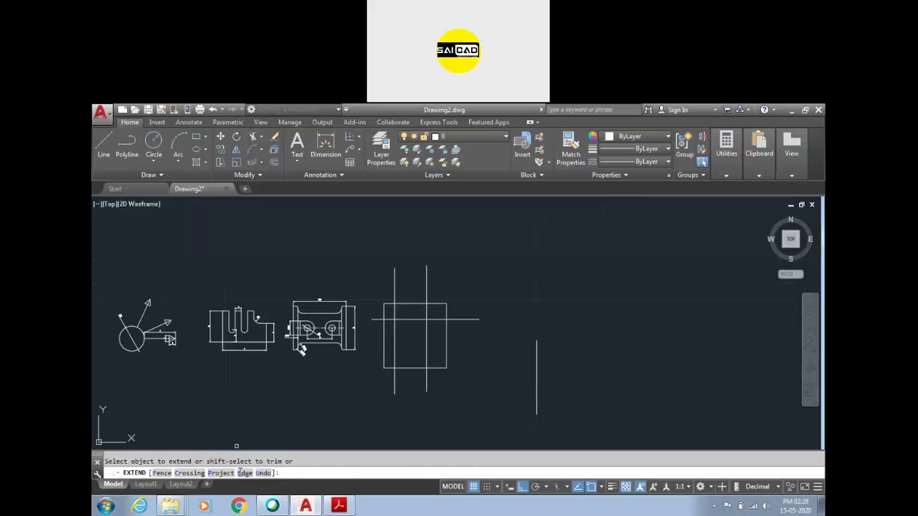
Set the Extend edge mode to Extend and lengthen the separate vertical line up to the implied extension of the horizontal line
{"action": "left_click", "coordinate": [244, 473]}
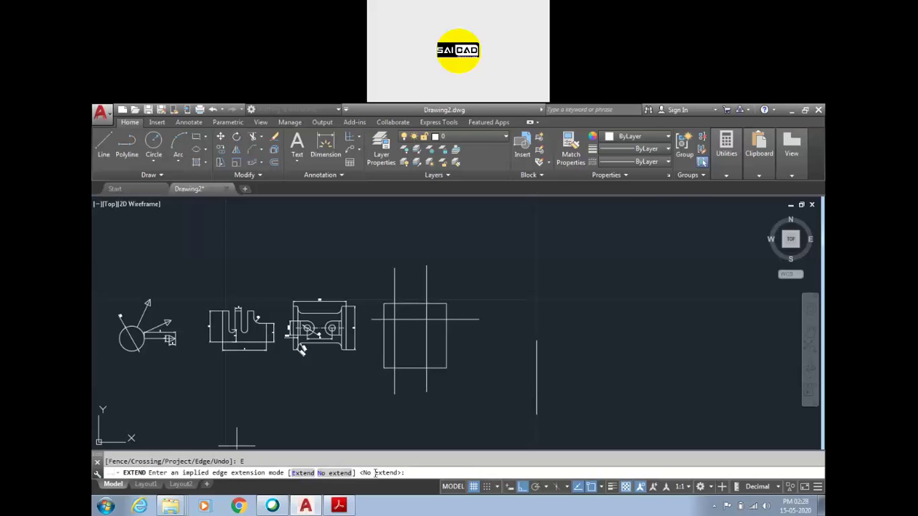
{"action": "left_click", "coordinate": [312, 473]}
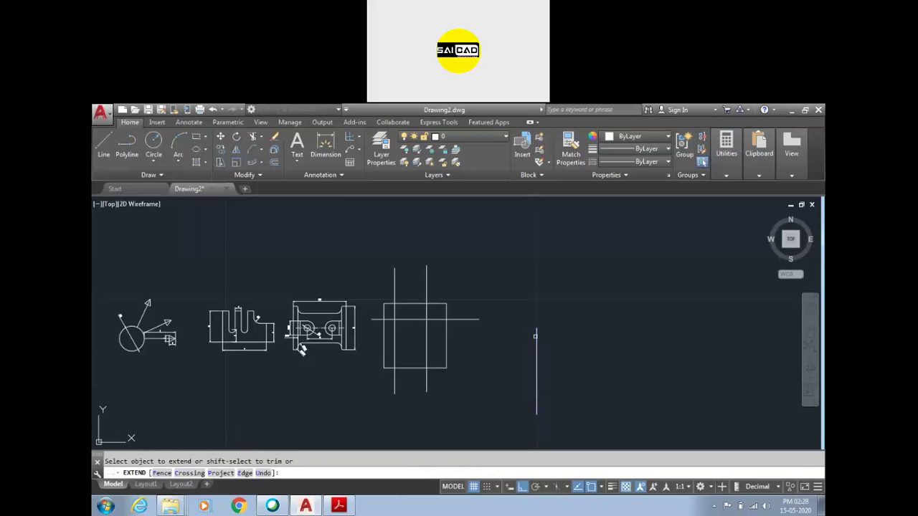
{"action": "scroll", "coordinate": [534, 328], "scroll_direction": "up", "scroll_amount": 4}
{"action": "left_click", "coordinate": [543, 331]}
{"action": "left_click", "coordinate": [540, 327]}
{"action": "scroll", "coordinate": [539, 321], "scroll_direction": "down", "scroll_amount": 5}
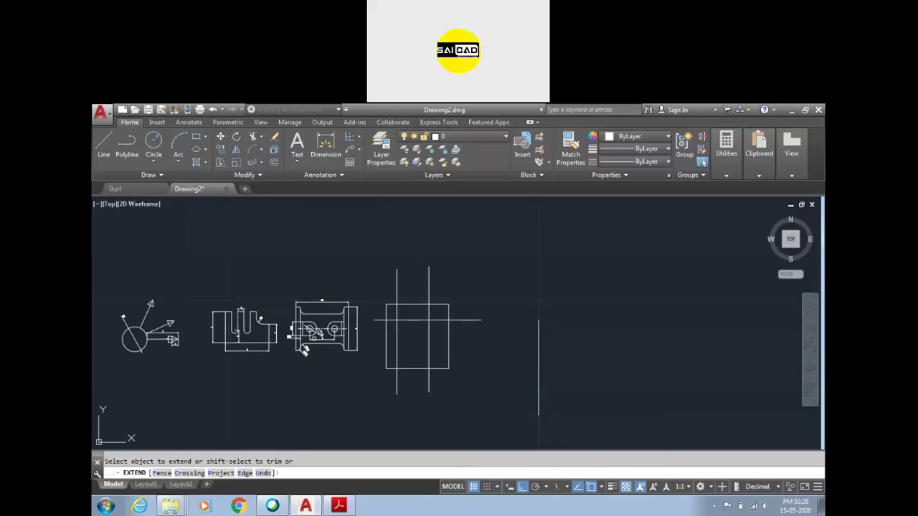
{"action": "scroll", "coordinate": [304, 349], "scroll_direction": "up", "scroll_amount": 2}
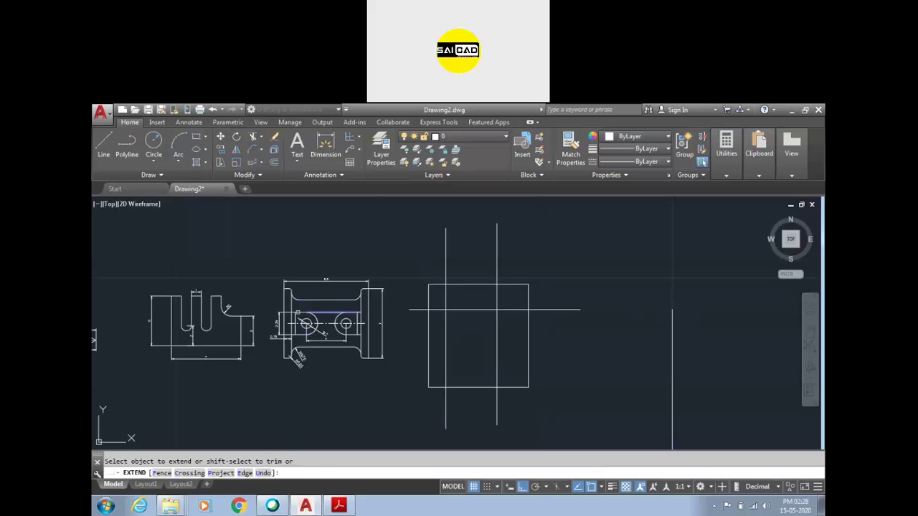
{"action": "scroll", "coordinate": [410, 310], "scroll_direction": "down", "scroll_amount": 4}
{"action": "key", "text": "Escape"}
{"action": "left_click", "coordinate": [516, 285]}
{"action": "left_click", "coordinate": [427, 335]}
{"action": "type", "text": "m"}
{"action": "key", "text": "Return"}
{"action": "left_click", "coordinate": [449, 401]}
{"action": "scroll", "coordinate": [469, 383], "scroll_direction": "down", "scroll_amount": 4}
{"action": "scroll", "coordinate": [481, 290], "scroll_direction": "up", "scroll_amount": 4}
{"action": "key", "text": "Escape"}
Shorten the separate vertical line by moving its upper endpoint downward until it lies below the square
{"action": "left_click", "coordinate": [455, 302]}
{"action": "left_click", "coordinate": [435, 300]}
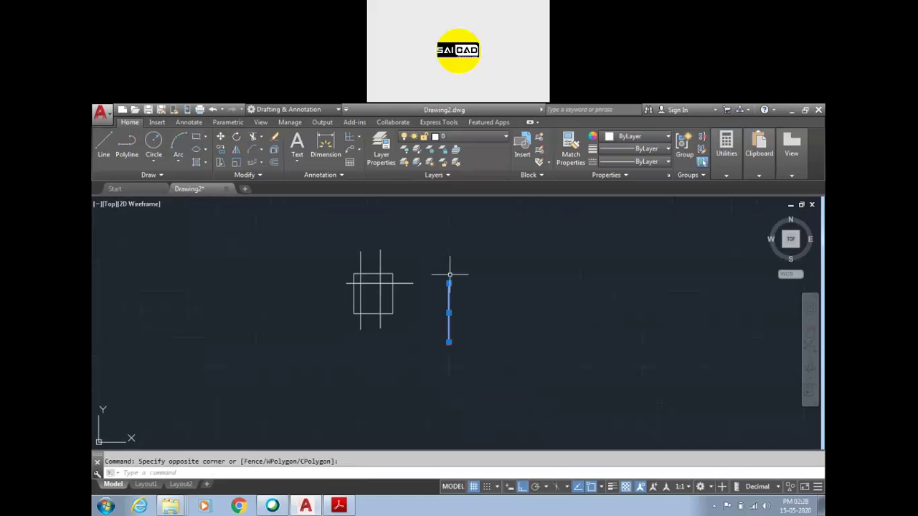
{"action": "left_click", "coordinate": [449, 284]}
{"action": "left_click", "coordinate": [434, 330]}
{"action": "scroll", "coordinate": [435, 326], "scroll_direction": "up", "scroll_amount": 4}
{"action": "key", "text": "Escape"}
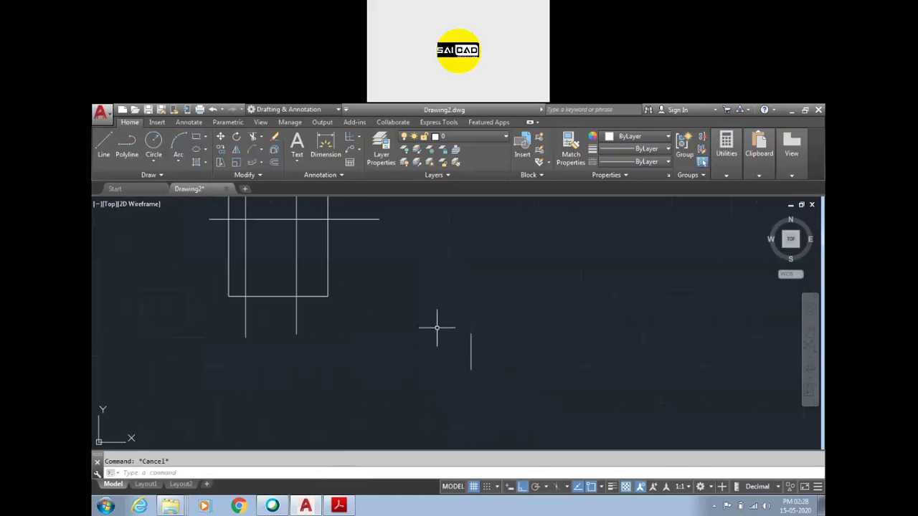
Extend the shortened vertical line upward to the implied extension of the horizontal line crossing the square
{"action": "type", "text": "ex"}
{"action": "key", "text": "Return"}
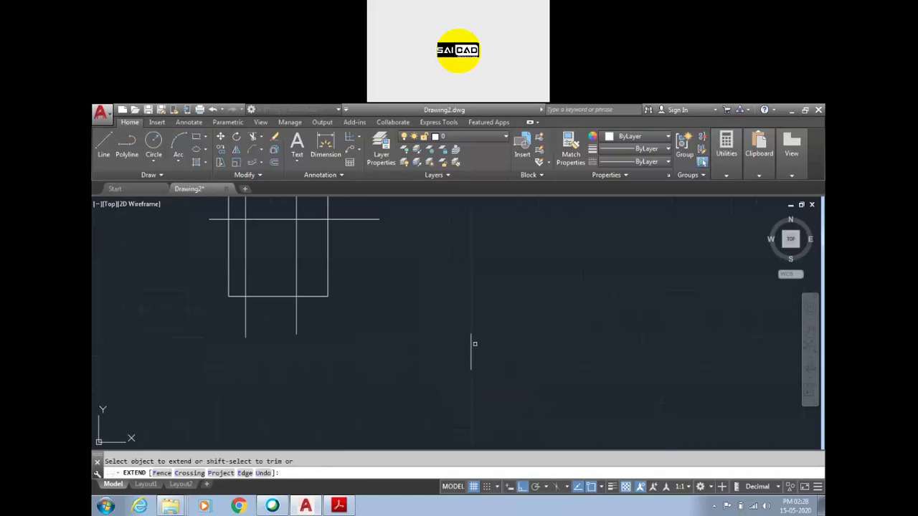
{"action": "scroll", "coordinate": [471, 337], "scroll_direction": "down", "scroll_amount": 5}
{"action": "scroll", "coordinate": [467, 341], "scroll_direction": "up", "scroll_amount": 3}
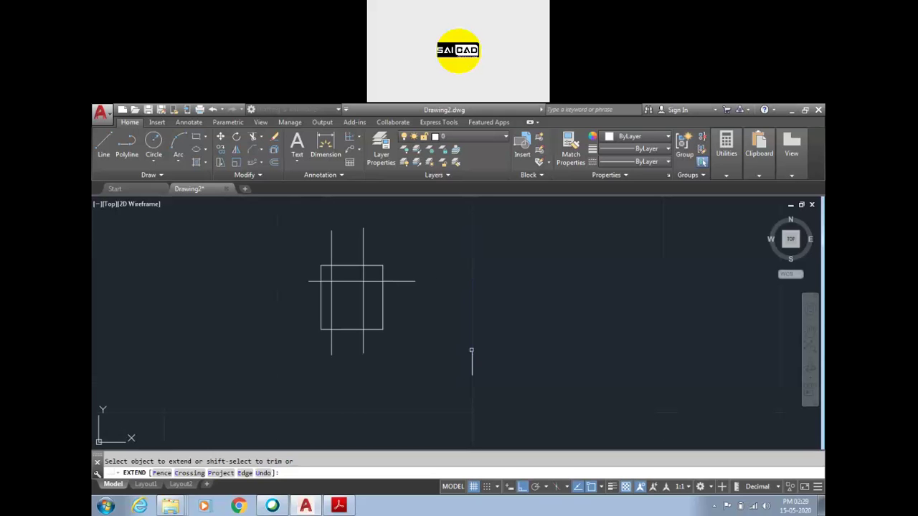
{"action": "left_click", "coordinate": [473, 355]}
{"action": "key", "text": "Escape"}
{"action": "left_click", "coordinate": [394, 313]}
{"action": "left_click", "coordinate": [373, 330]}
{"action": "key", "text": "Escape"}
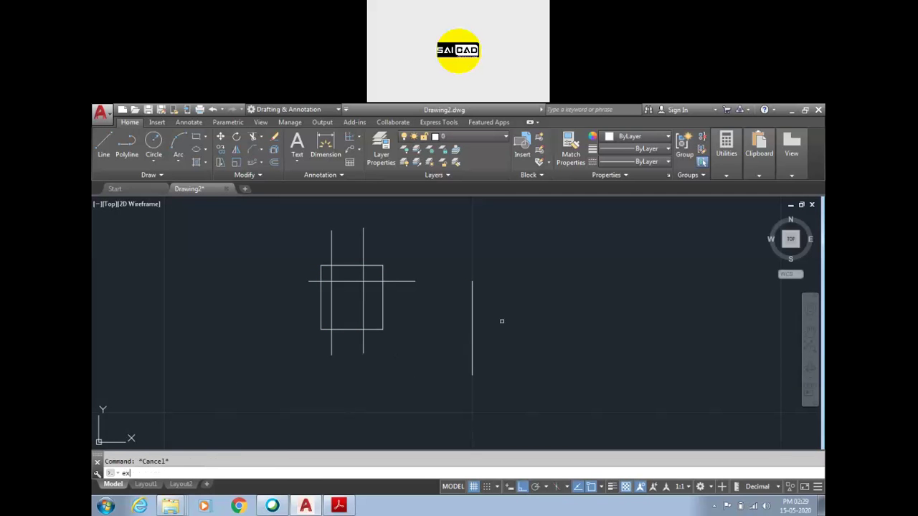
{"action": "type", "text": "ex"}
{"action": "key", "text": "Return"}
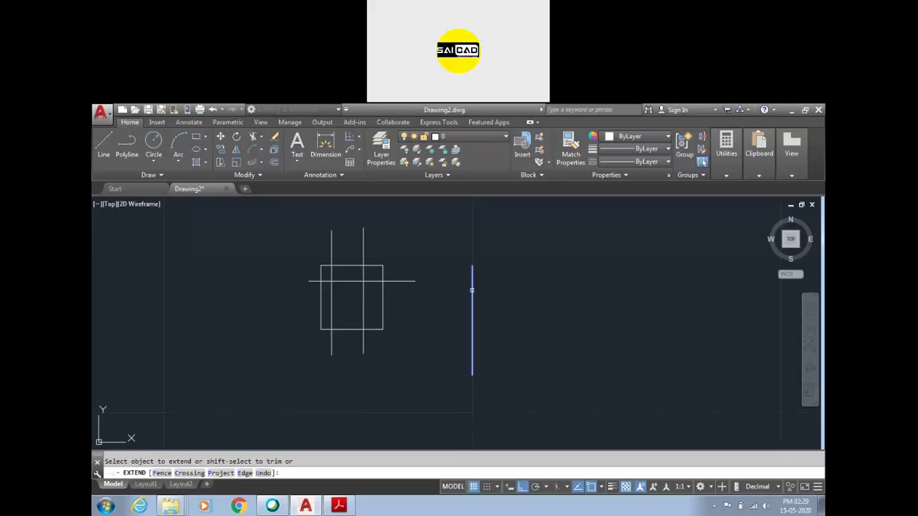
{"action": "key", "text": "Escape"}
Erase the separate vertical line beside the square
{"action": "scroll", "coordinate": [387, 350], "scroll_direction": "down", "scroll_amount": 2}
{"action": "left_click", "coordinate": [453, 315]}
{"action": "left_click", "coordinate": [428, 369]}
{"action": "key", "text": "Delete"}
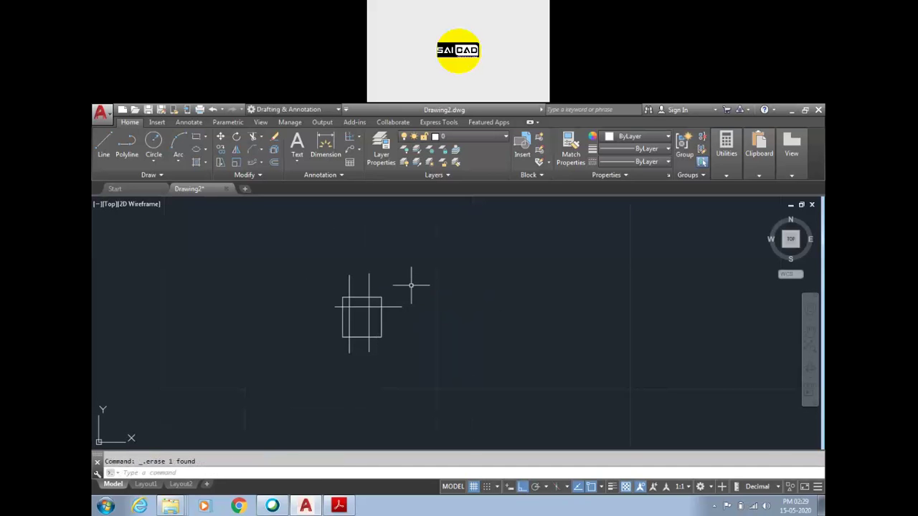
{"action": "key", "text": "Escape"}
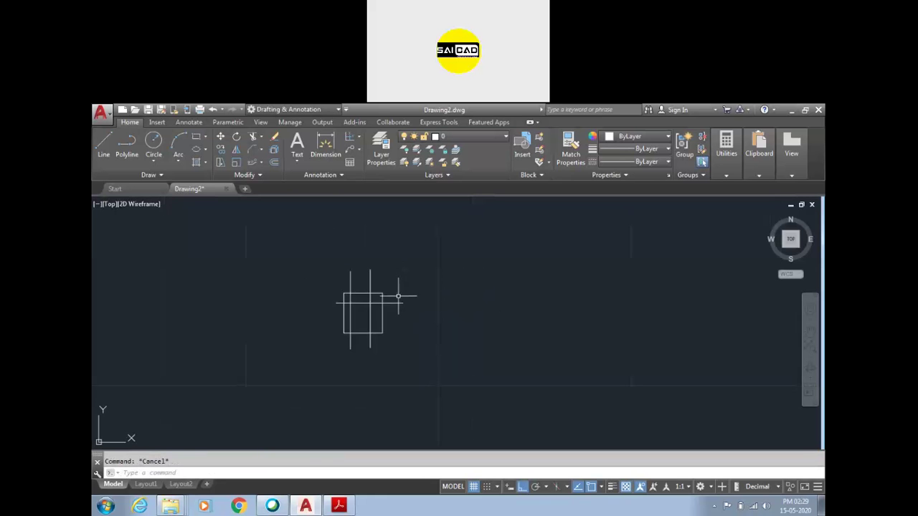
Erase the square together with the lines crossing it
{"action": "scroll", "coordinate": [453, 297], "scroll_direction": "down", "scroll_amount": 3}
{"action": "left_click", "coordinate": [482, 270]}
{"action": "left_click", "coordinate": [420, 304]}
{"action": "key", "text": "Delete"}
{"action": "left_click", "coordinate": [466, 295]}
{"action": "left_click", "coordinate": [415, 320]}
{"action": "key", "text": "Delete"}
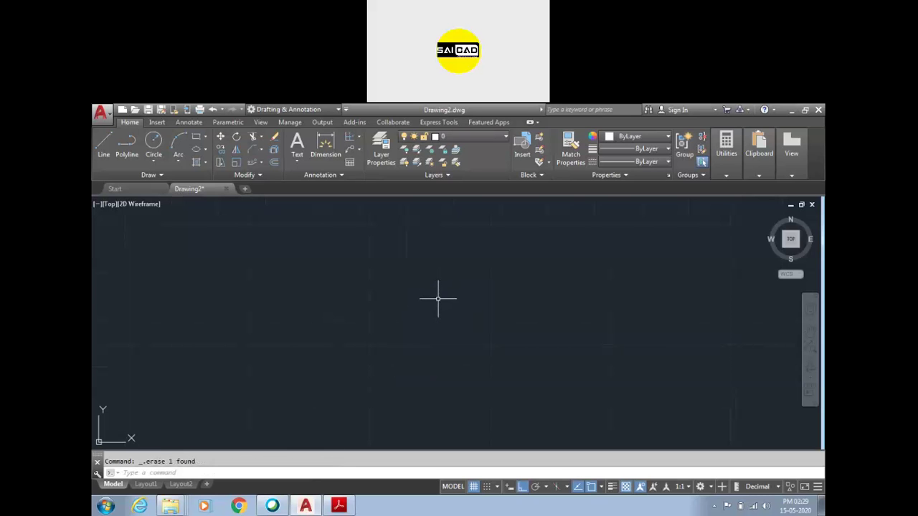
{"action": "scroll", "coordinate": [338, 328], "scroll_direction": "down", "scroll_amount": 6}
{"action": "key", "text": "Escape"}
{"action": "scroll", "coordinate": [344, 349], "scroll_direction": "up", "scroll_amount": 5}
{"action": "scroll", "coordinate": [343, 346], "scroll_direction": "up", "scroll_amount": 6}
{"action": "scroll", "coordinate": [352, 322], "scroll_direction": "down", "scroll_amount": 2}
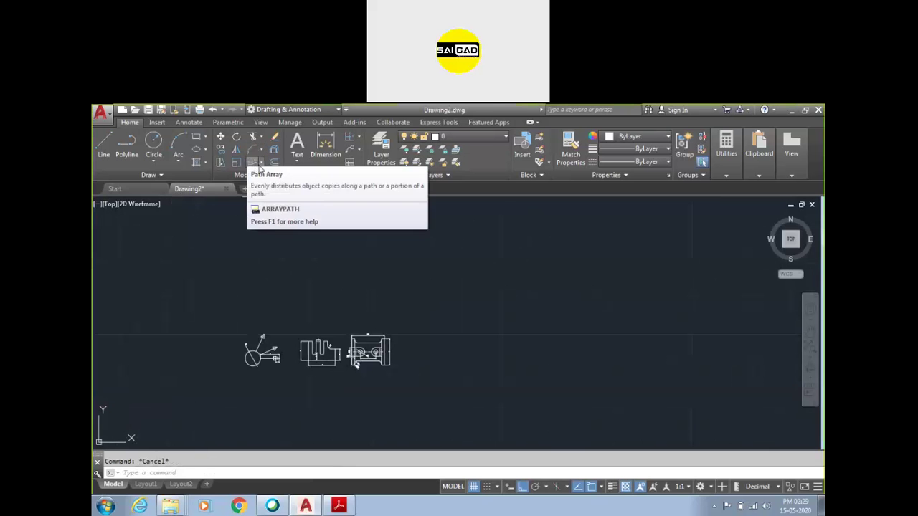
{"action": "left_click", "coordinate": [261, 162]}
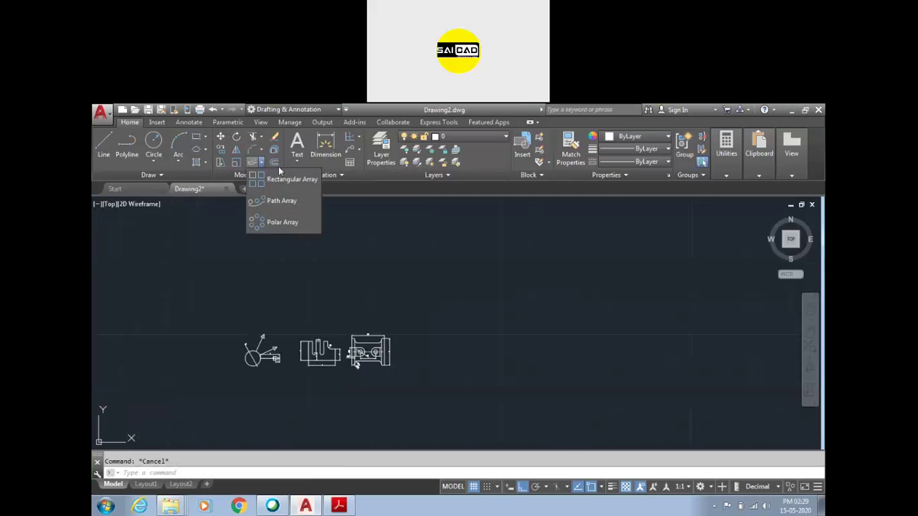
{"action": "left_click", "coordinate": [233, 241]}
Draw a rectangle 20 long and 10 wide in the empty area beside the existing dimensioned drawings
{"action": "type", "text": "r"}
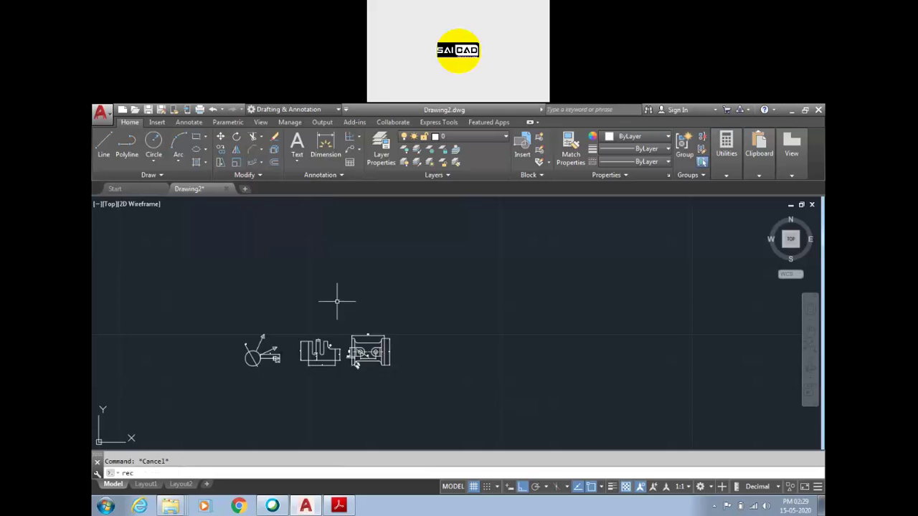
{"action": "type", "text": "ec"}
{"action": "key", "text": "Return"}
{"action": "scroll", "coordinate": [445, 333], "scroll_direction": "up", "scroll_amount": 3}
{"action": "left_click", "coordinate": [415, 339]}
{"action": "type", "text": "d"}
{"action": "key", "text": "Return"}
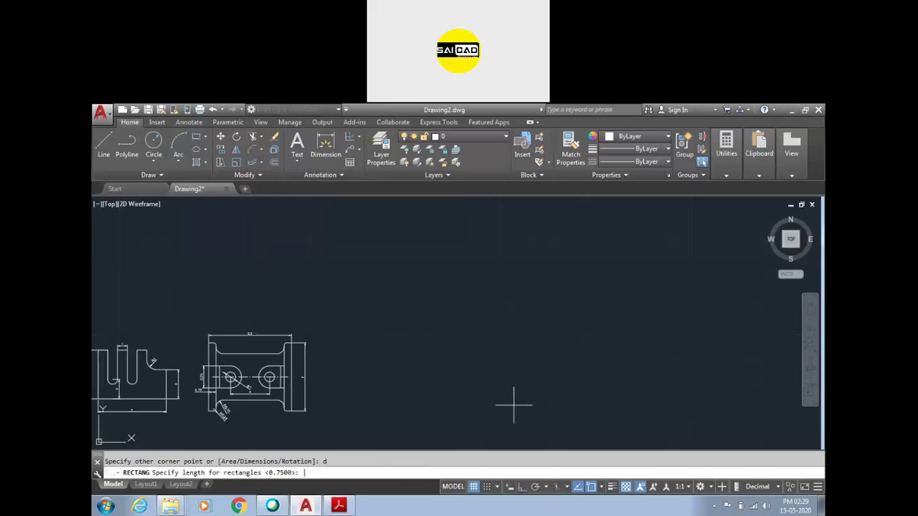
{"action": "type", "text": "20"}
{"action": "key", "text": "Return"}
{"action": "type", "text": "10"}
{"action": "key", "text": "Return"}
{"action": "left_click", "coordinate": [512, 404]}
{"action": "scroll", "coordinate": [473, 387], "scroll_direction": "down", "scroll_amount": 2}
{"action": "middle_click_drag", "start_coordinate": [544, 412], "coordinate": [524, 399]}
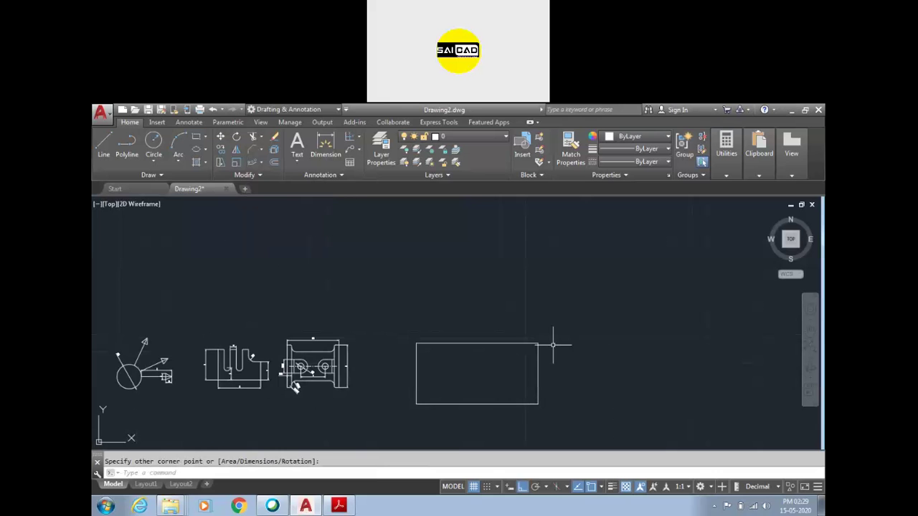
Dimension the new rectangle's top edge and its vertical side
{"action": "left_click", "coordinate": [327, 149]}
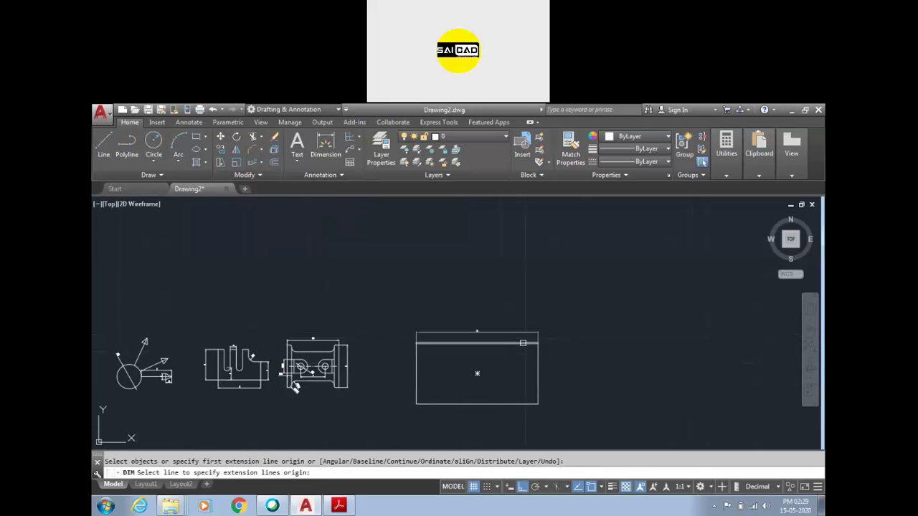
{"action": "left_click", "coordinate": [538, 354]}
{"action": "left_click", "coordinate": [558, 372]}
{"action": "key", "text": "Return"}
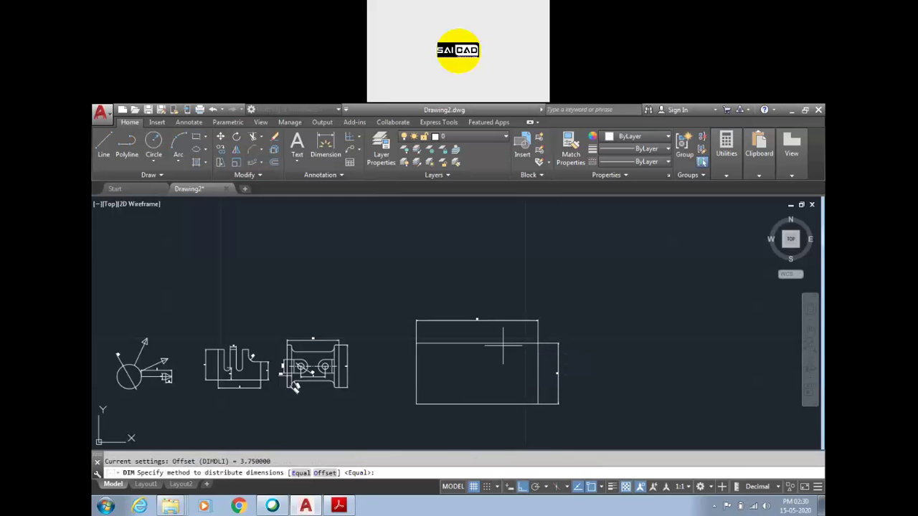
{"action": "key", "text": "Escape"}
{"action": "key", "text": "Escape"}
{"action": "key", "text": "Escape"}
Erase both dimensions from the new rectangle
{"action": "left_click", "coordinate": [569, 353]}
{"action": "left_click", "coordinate": [551, 368]}
{"action": "left_click", "coordinate": [532, 306]}
{"action": "left_click", "coordinate": [485, 323]}
{"action": "key", "text": "Delete"}
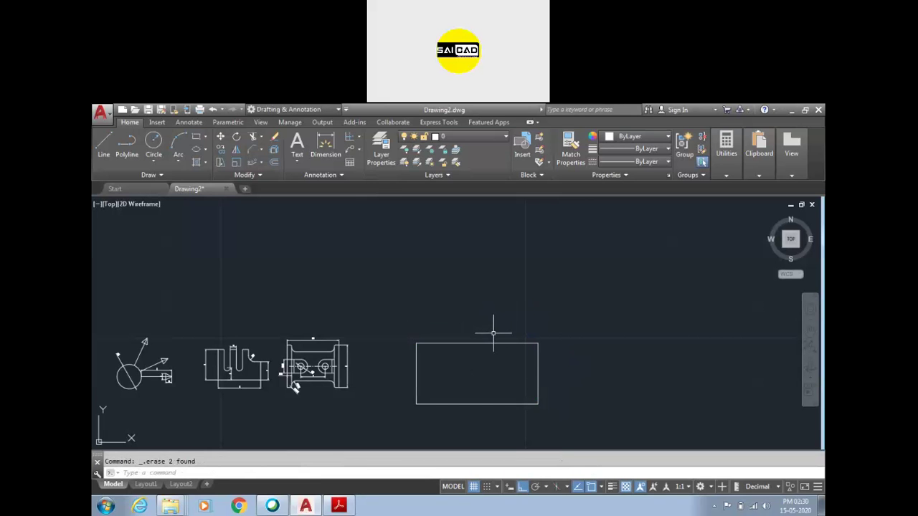
Create a rectangular array of the rectangle with 4 columns spaced 30 and 3 rows spaced 15
{"action": "scroll", "coordinate": [507, 365], "scroll_direction": "down", "scroll_amount": 2}
{"action": "scroll", "coordinate": [507, 365], "scroll_direction": "up", "scroll_amount": 4}
{"action": "scroll", "coordinate": [393, 363], "scroll_direction": "down", "scroll_amount": 2}
{"action": "left_click", "coordinate": [456, 302]}
{"action": "left_click", "coordinate": [380, 369]}
{"action": "scroll", "coordinate": [310, 390], "scroll_direction": "down", "scroll_amount": 2}
{"action": "scroll", "coordinate": [308, 387], "scroll_direction": "down", "scroll_amount": 4}
{"action": "scroll", "coordinate": [333, 380], "scroll_direction": "up", "scroll_amount": 2}
{"action": "scroll", "coordinate": [322, 377], "scroll_direction": "down", "scroll_amount": 4}
{"action": "scroll", "coordinate": [334, 374], "scroll_direction": "up", "scroll_amount": 2}
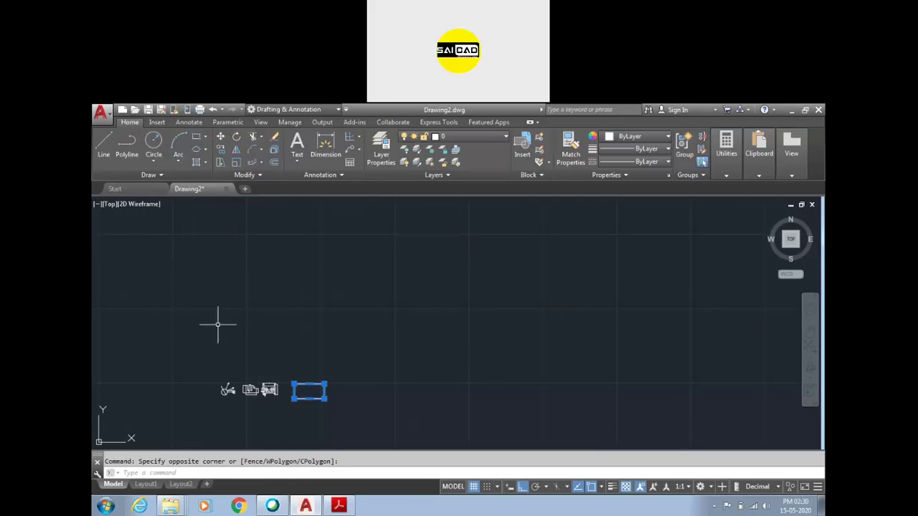
{"action": "left_click", "coordinate": [263, 163]}
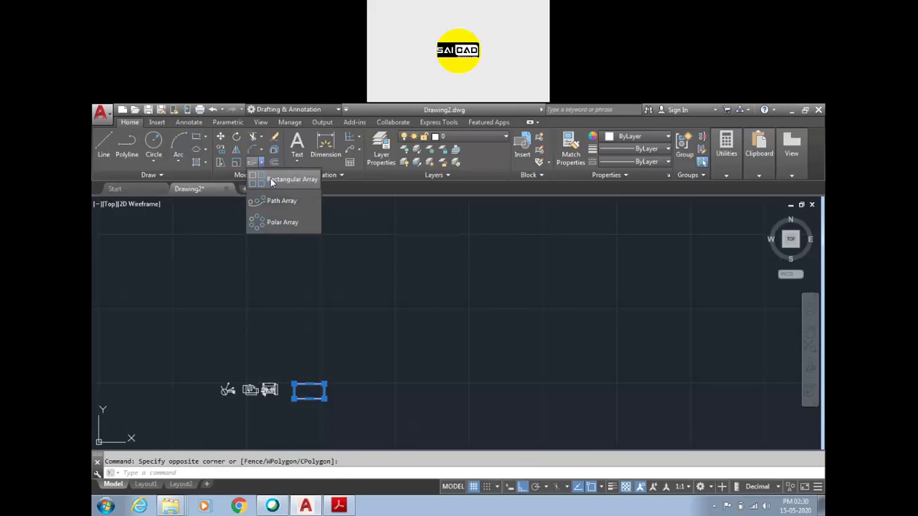
{"action": "left_click", "coordinate": [270, 179]}
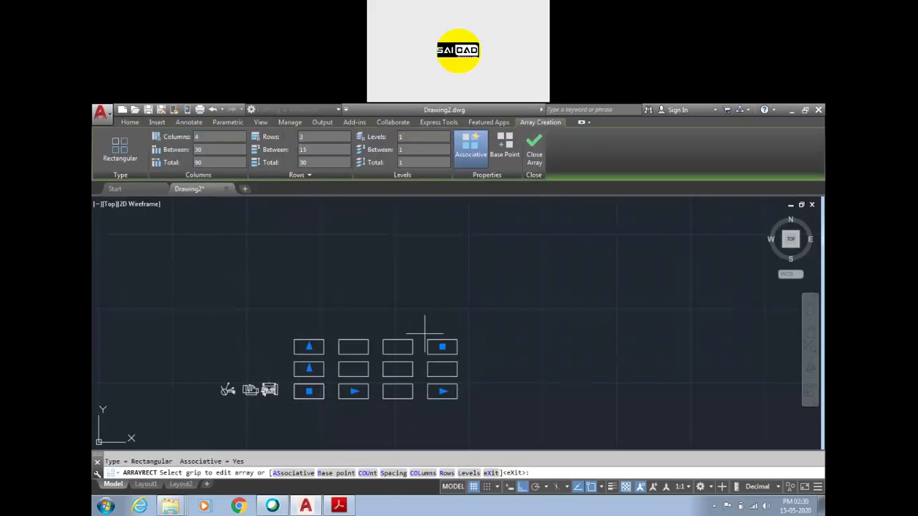
{"action": "key", "text": "Escape"}
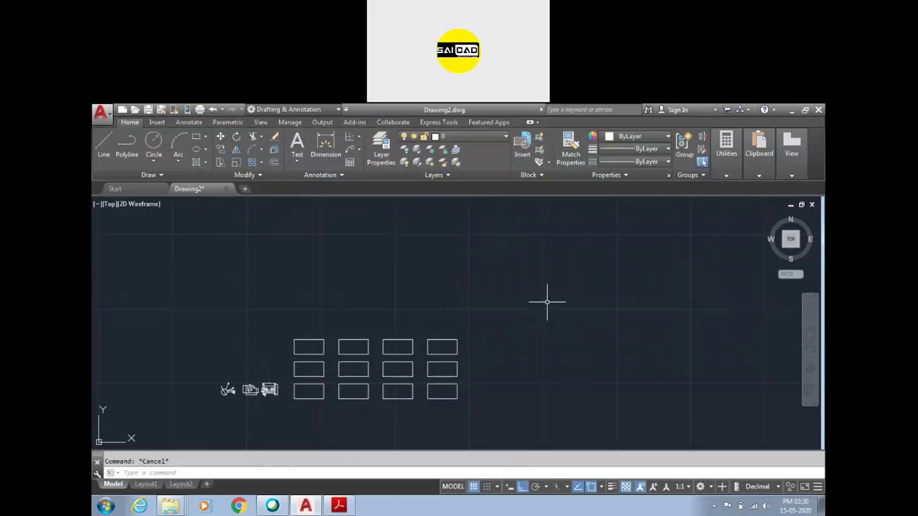
Repeat the Rectangular Array command on the single rectangle with its default 4 by 3 layout, and undo it
{"action": "left_click", "coordinate": [252, 163]}
{"action": "left_click", "coordinate": [351, 360]}
{"action": "left_click", "coordinate": [286, 428]}
{"action": "key", "text": "Return"}
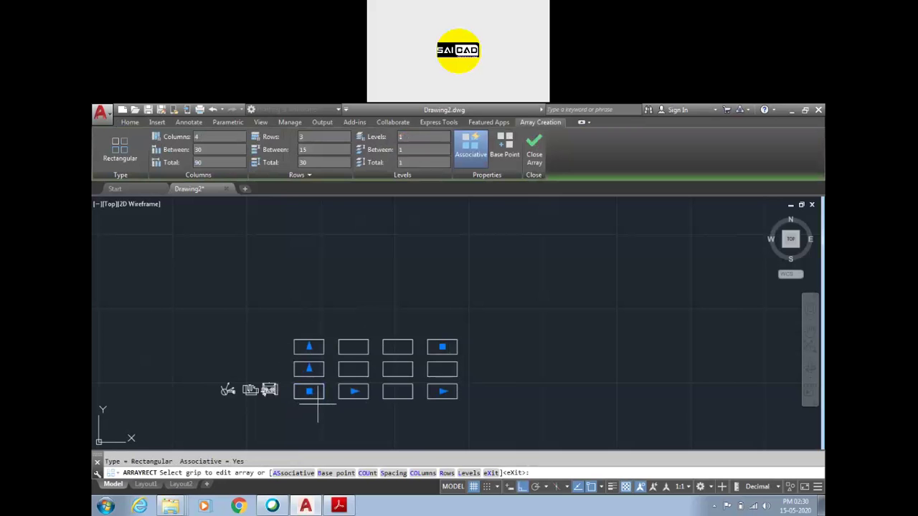
{"action": "scroll", "coordinate": [351, 350], "scroll_direction": "up", "scroll_amount": 2}
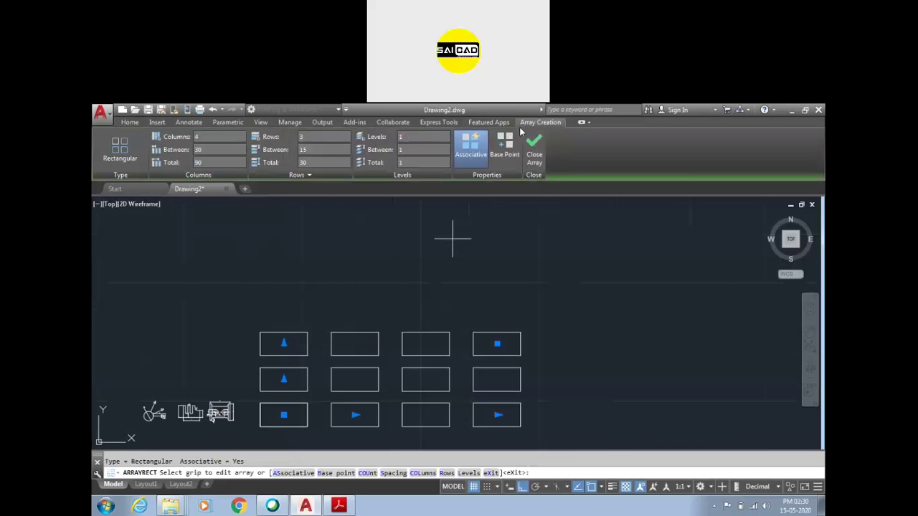
{"action": "key", "text": "Escape"}
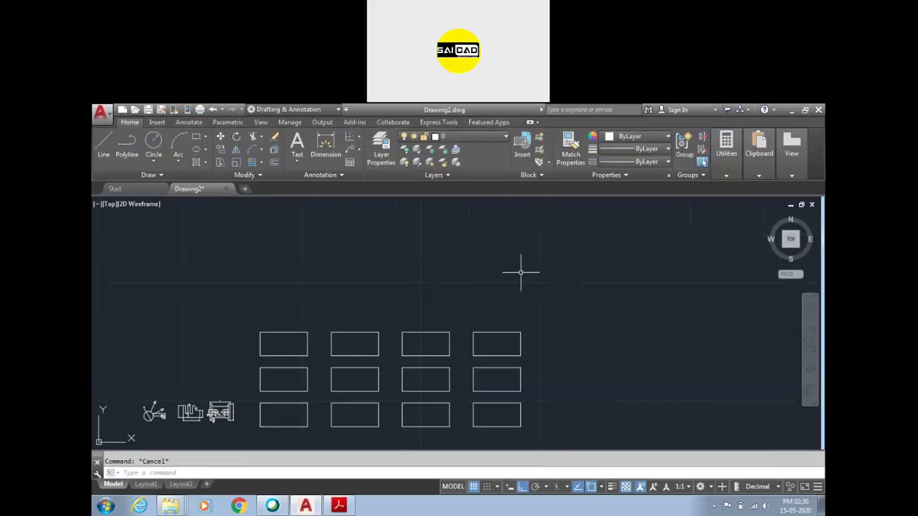
{"action": "key", "text": "ctrl+z"}
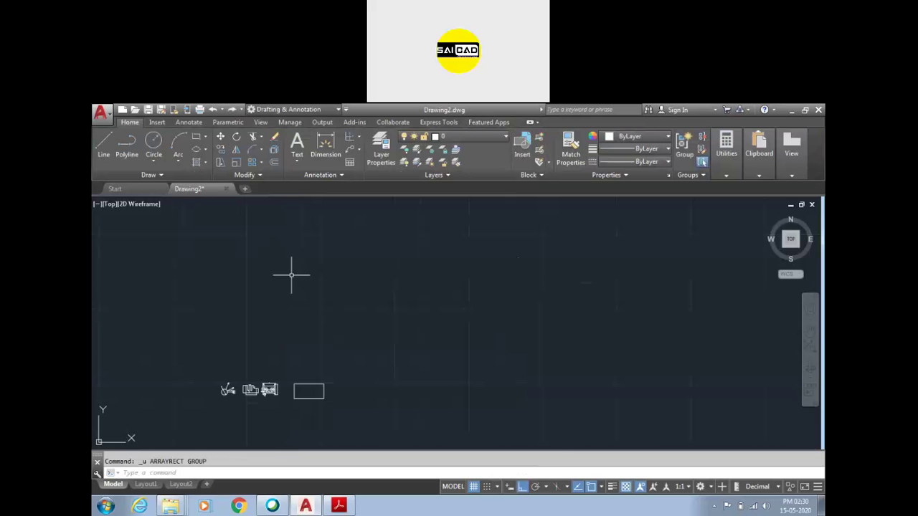
Array the rectangle using the general Array command with the Rectangular type, in 4 columns and 3 rows
{"action": "type", "text": "ar"}
{"action": "key", "text": "Return"}
{"action": "left_click", "coordinate": [354, 363]}
{"action": "left_click", "coordinate": [308, 404]}
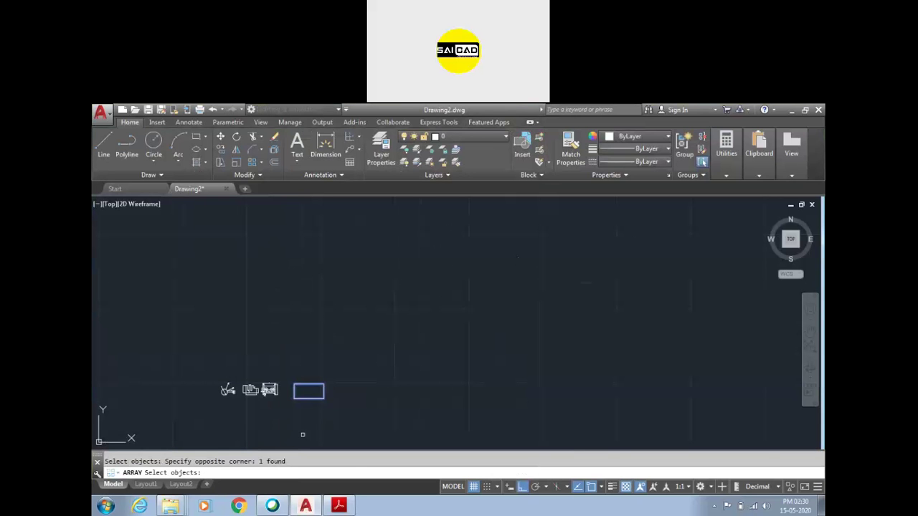
{"action": "key", "text": "Return"}
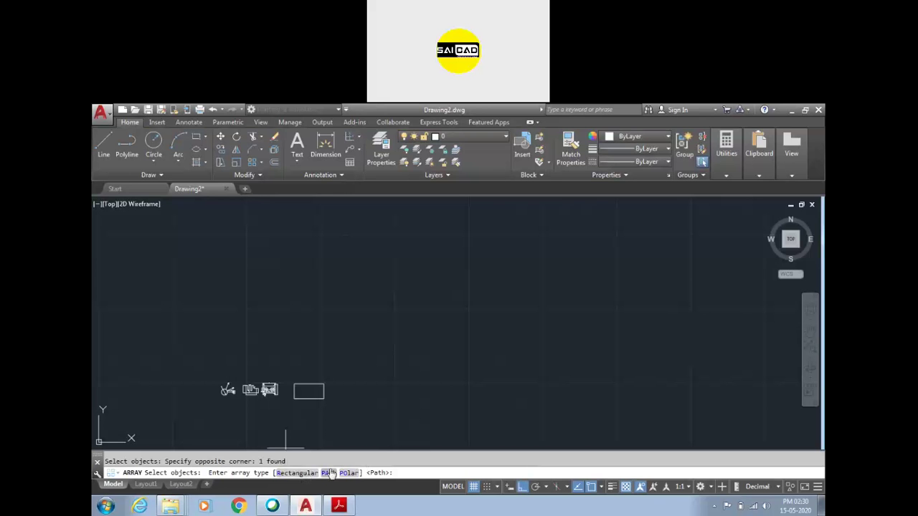
{"action": "left_click", "coordinate": [297, 473]}
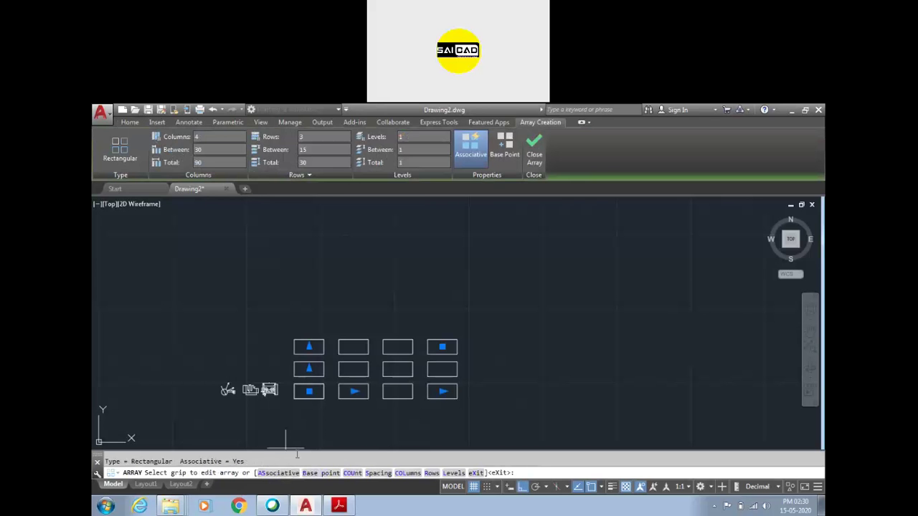
Turn Ortho off and move the whole array by its base grip, up and away from the source rectangle
{"action": "scroll", "coordinate": [307, 430], "scroll_direction": "up", "scroll_amount": 2}
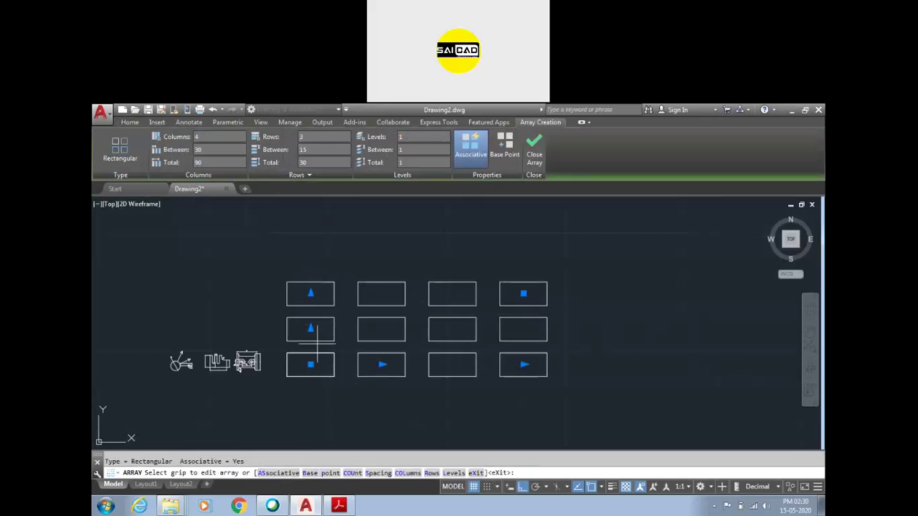
{"action": "scroll", "coordinate": [307, 389], "scroll_direction": "down", "scroll_amount": 3}
{"action": "left_click", "coordinate": [309, 391]}
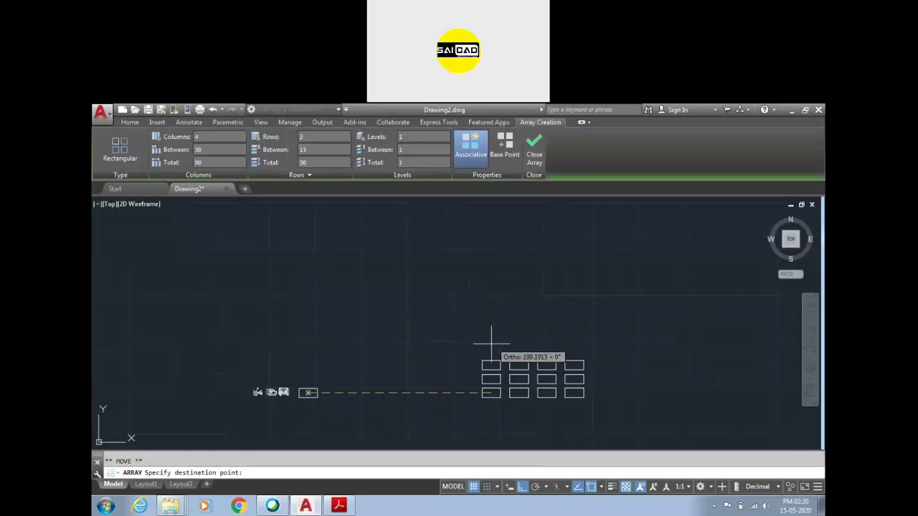
{"action": "key", "text": "F8"}
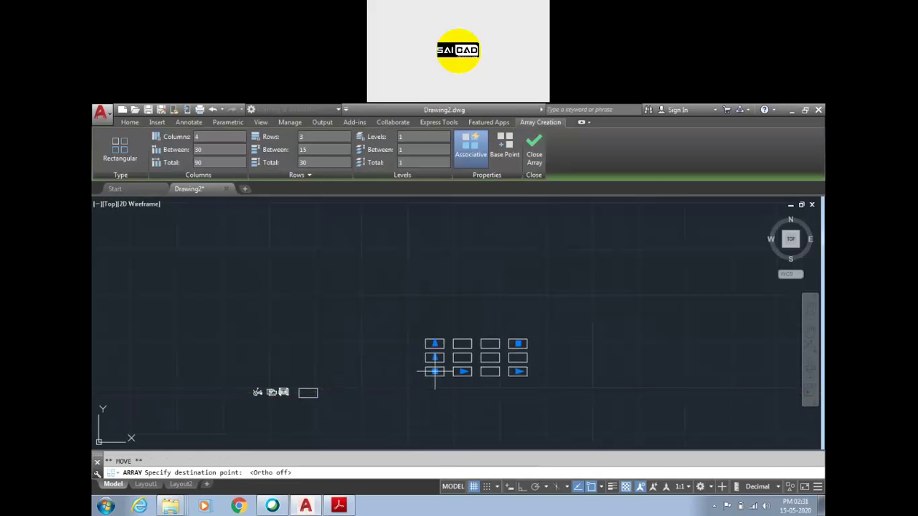
{"action": "left_click", "coordinate": [432, 372]}
{"action": "scroll", "coordinate": [537, 354], "scroll_direction": "up", "scroll_amount": 2}
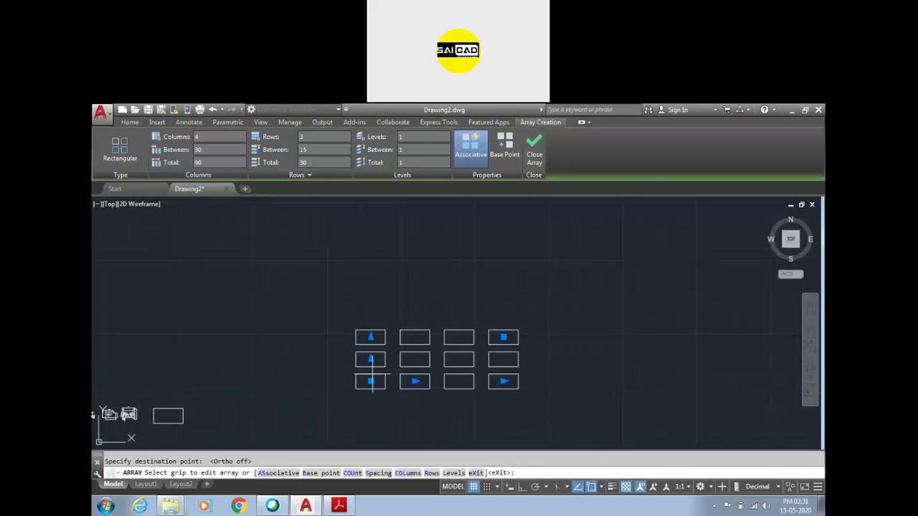
Move the array a second time by the grip on its lower-left rectangle, placing it slightly lower in the drawing
{"action": "scroll", "coordinate": [351, 383], "scroll_direction": "down", "scroll_amount": 1}
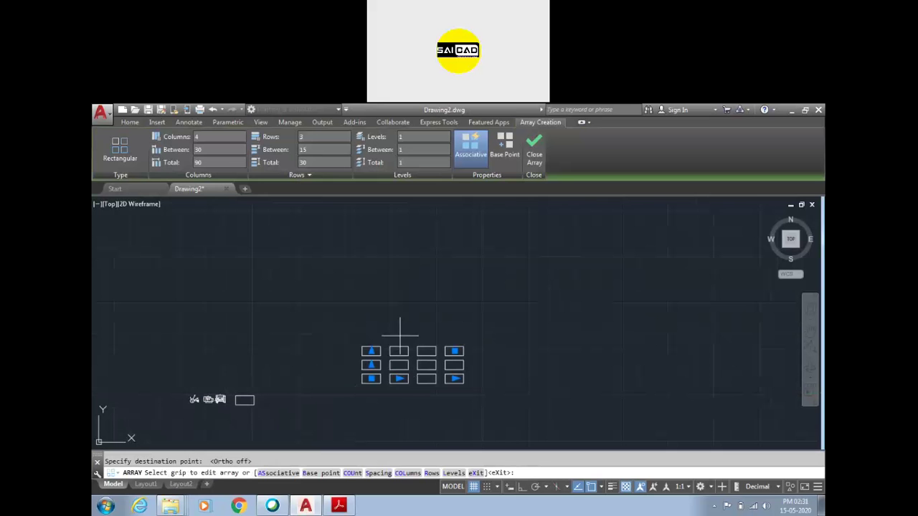
{"action": "scroll", "coordinate": [251, 393], "scroll_direction": "up", "scroll_amount": 4}
{"action": "scroll", "coordinate": [277, 380], "scroll_direction": "down", "scroll_amount": 2}
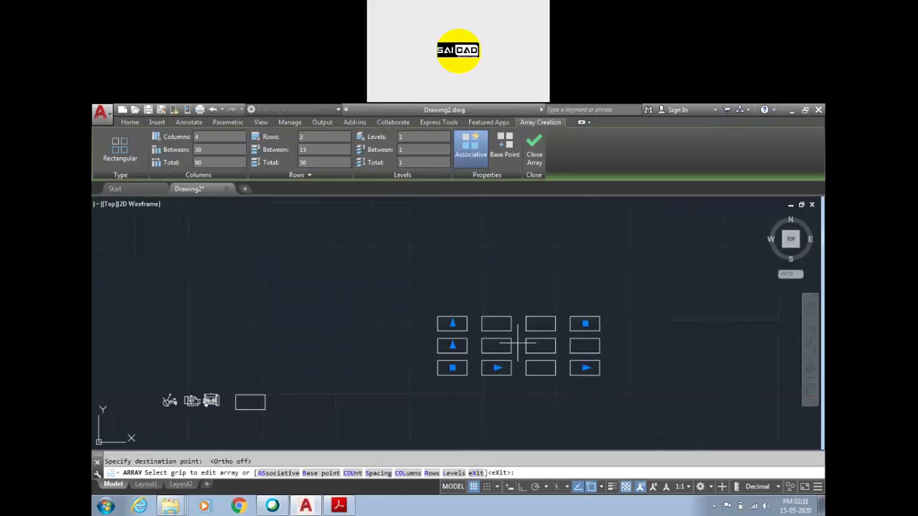
{"action": "scroll", "coordinate": [426, 365], "scroll_direction": "down", "scroll_amount": 2}
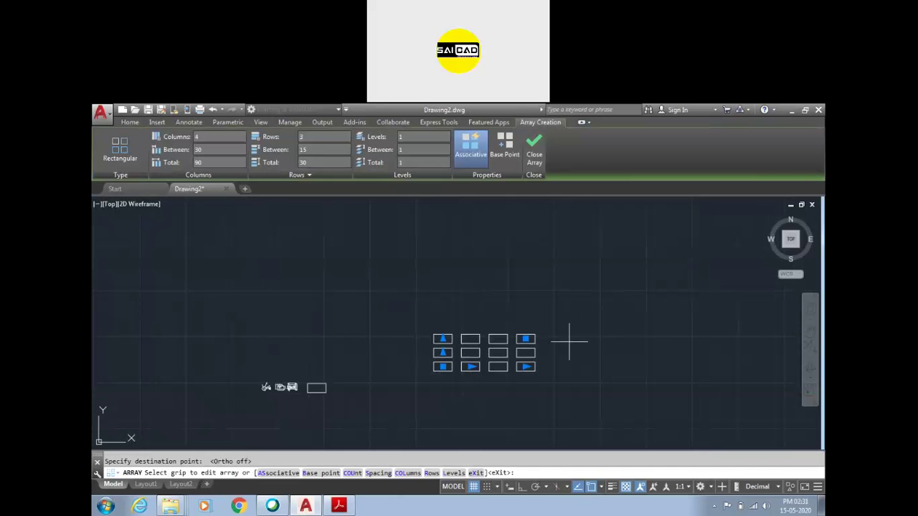
{"action": "scroll", "coordinate": [569, 342], "scroll_direction": "up", "scroll_amount": 1}
{"action": "scroll", "coordinate": [538, 346], "scroll_direction": "up", "scroll_amount": 1}
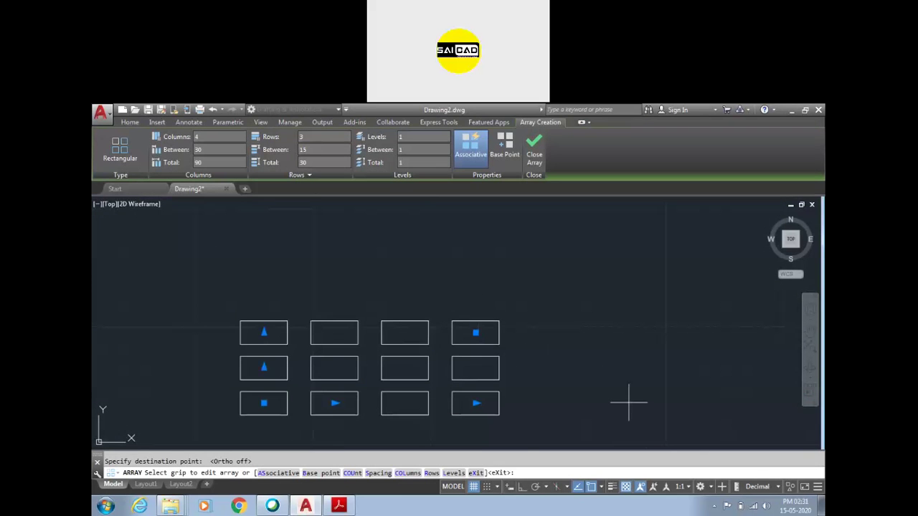
{"action": "left_click", "coordinate": [263, 403]}
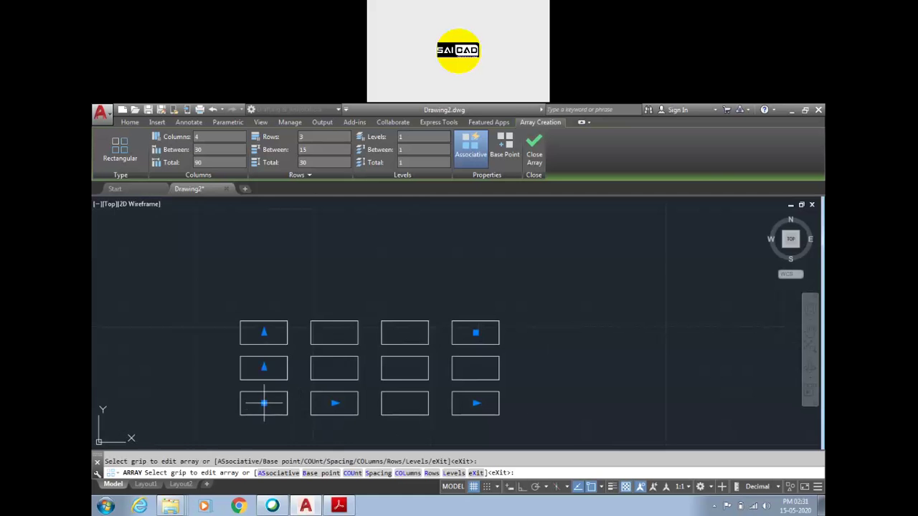
{"action": "scroll", "coordinate": [265, 392], "scroll_direction": "down", "scroll_amount": 4}
{"action": "scroll", "coordinate": [264, 391], "scroll_direction": "up", "scroll_amount": 4}
{"action": "left_click", "coordinate": [293, 379]}
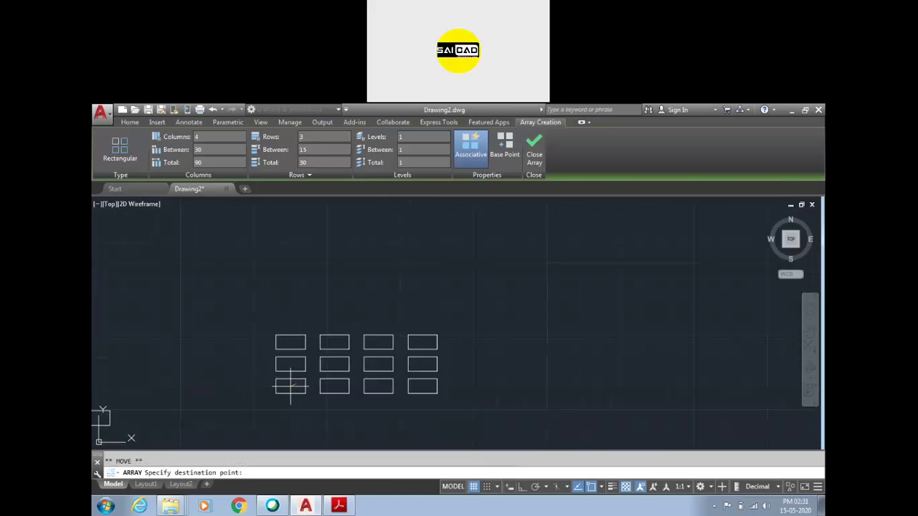
{"action": "left_click", "coordinate": [272, 417]}
Widen the array with its spacing grips to about 38.42 between columns and about 25.58 between rows
{"action": "left_click", "coordinate": [317, 418]}
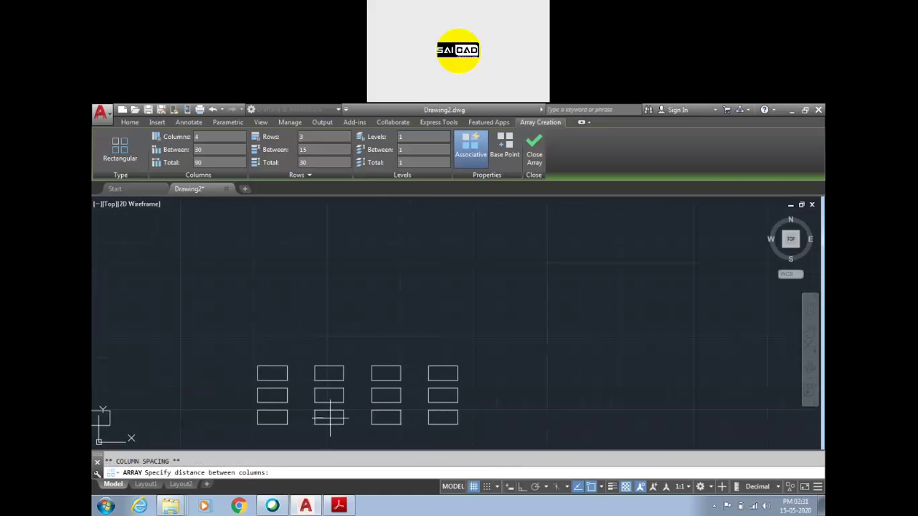
{"action": "left_click", "coordinate": [329, 417]}
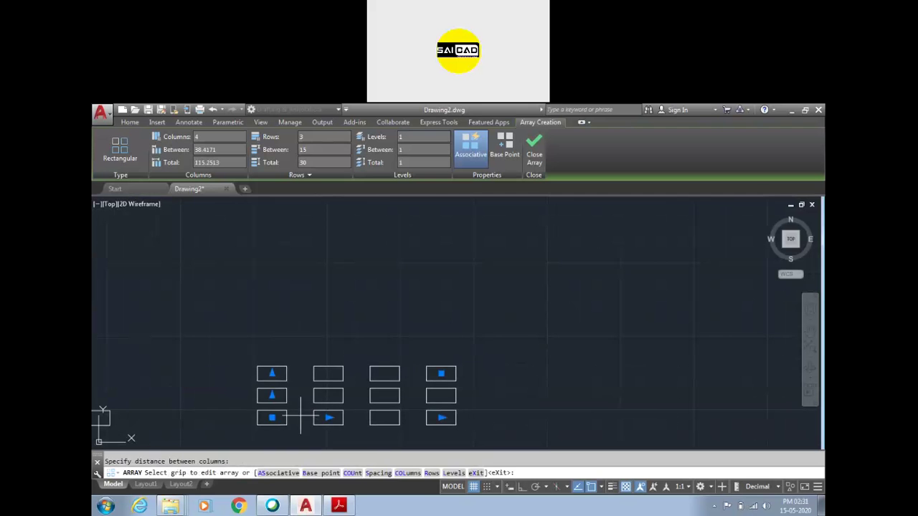
{"action": "left_click", "coordinate": [271, 395]}
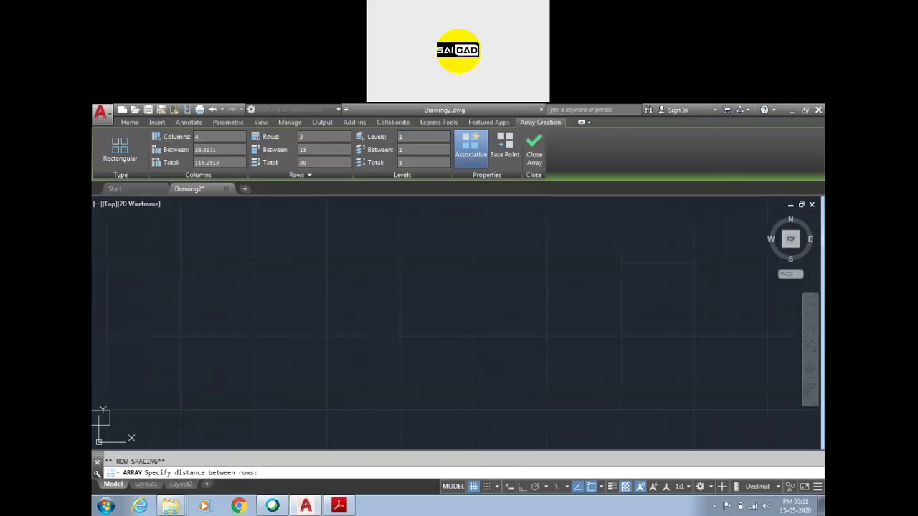
{"action": "left_click", "coordinate": [270, 377]}
Try the array's row count, column count, and combined count grips, ending each at 3 rows and 4 columns
{"action": "left_click", "coordinate": [272, 343]}
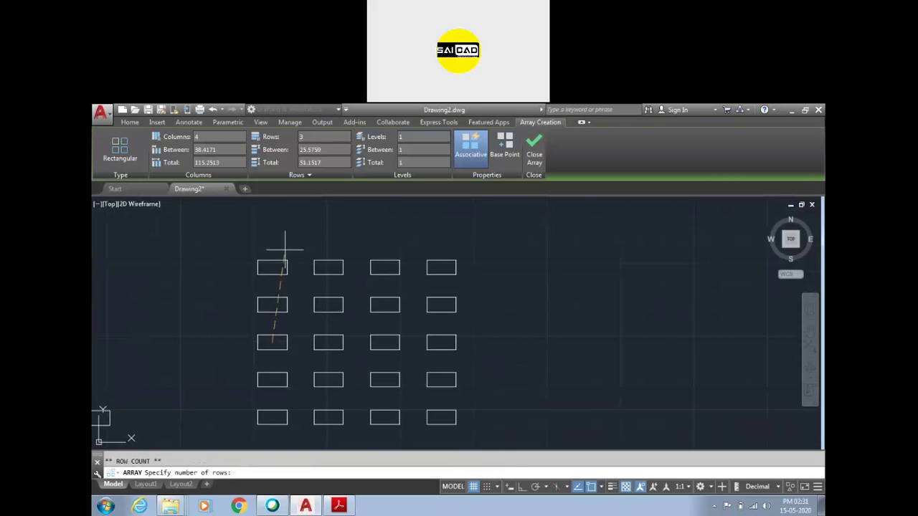
{"action": "left_click", "coordinate": [269, 311]}
{"action": "left_click", "coordinate": [441, 417]}
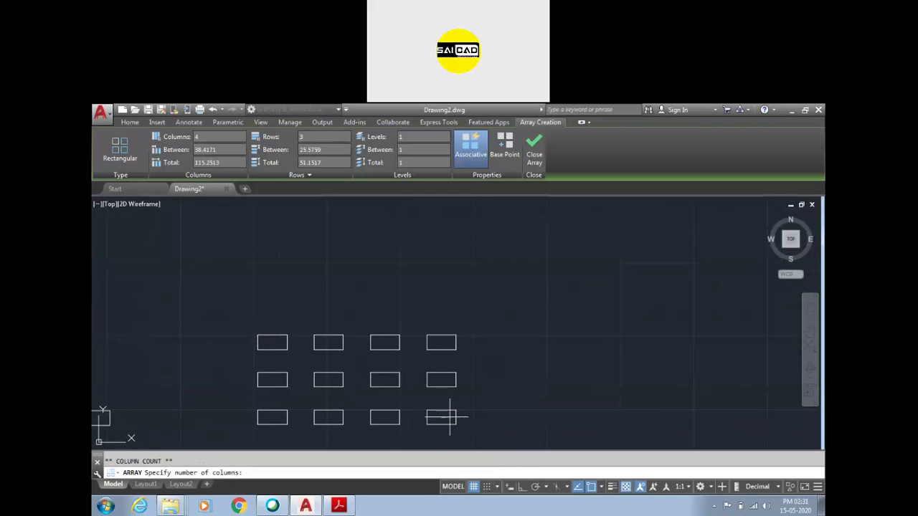
{"action": "left_click", "coordinate": [489, 418]}
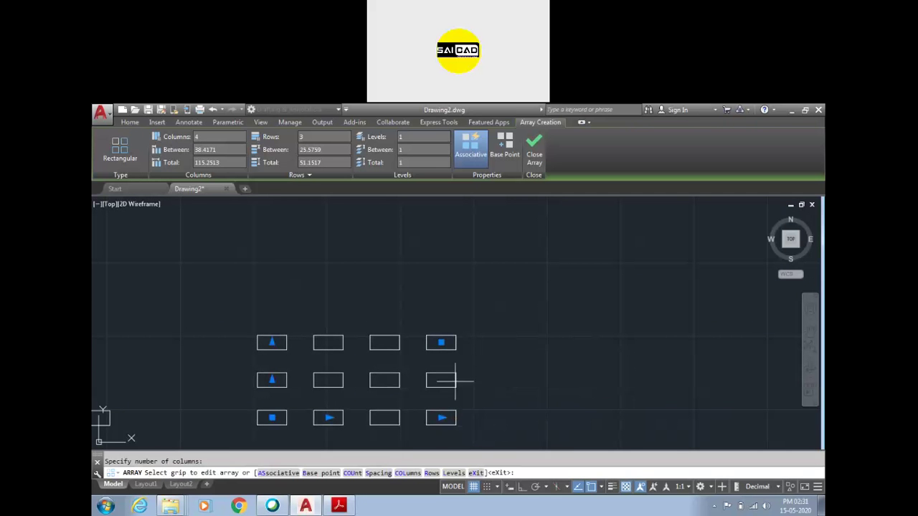
{"action": "left_click", "coordinate": [441, 342]}
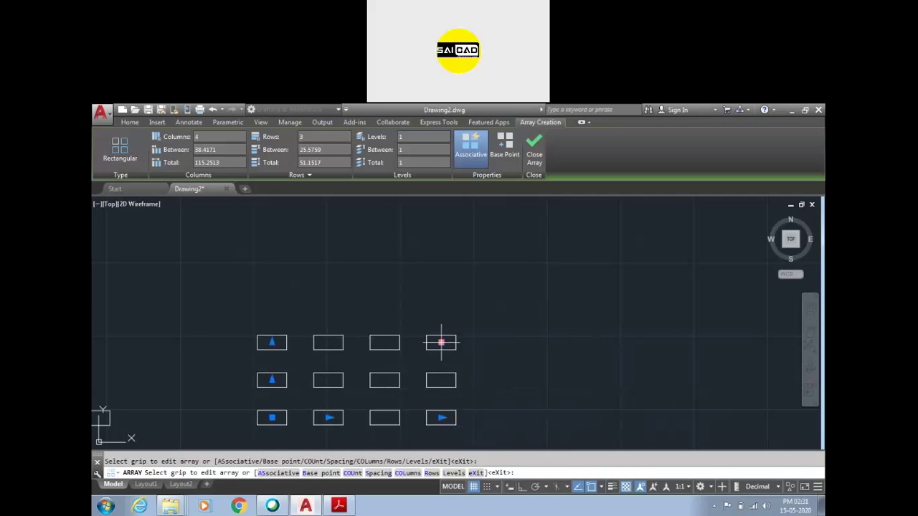
{"action": "left_click", "coordinate": [441, 342]}
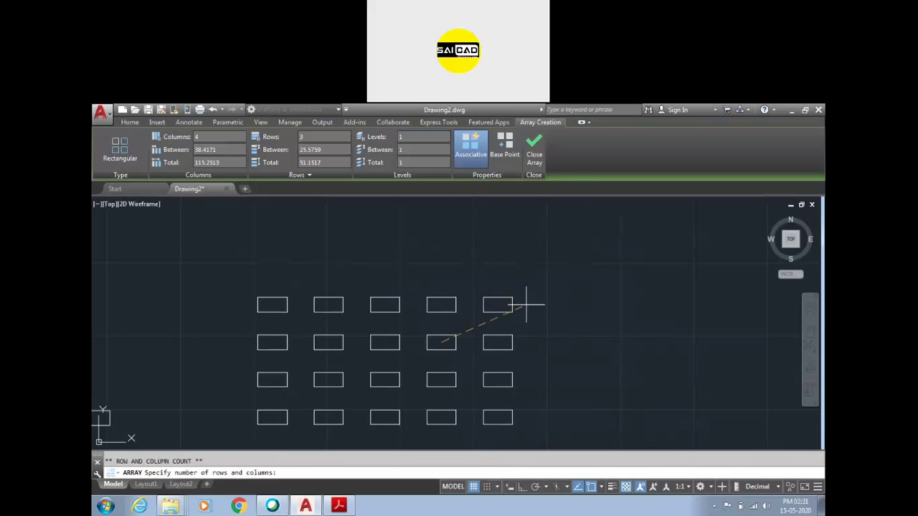
{"action": "left_click", "coordinate": [470, 326]}
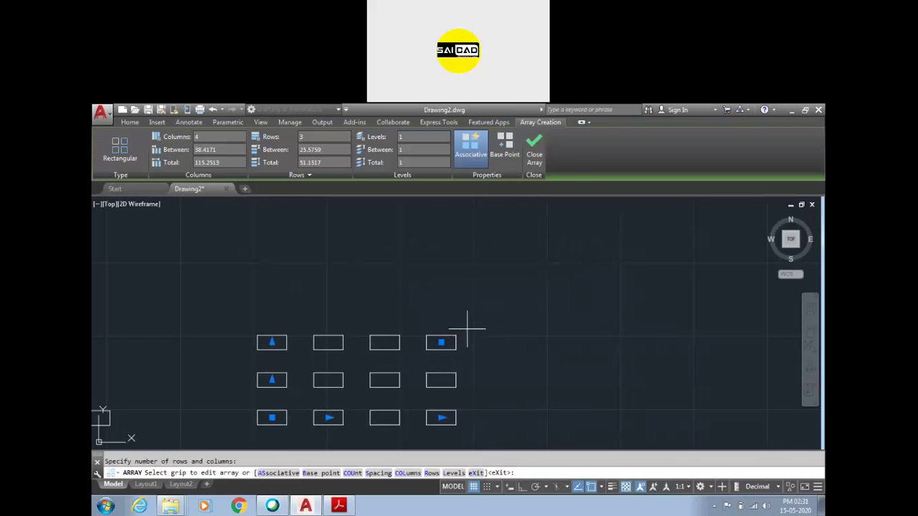
Set the array to 5 columns with a column spacing of 40
{"action": "scroll", "coordinate": [606, 335], "scroll_direction": "down", "scroll_amount": 2}
{"action": "scroll", "coordinate": [498, 346], "scroll_direction": "up", "scroll_amount": 4}
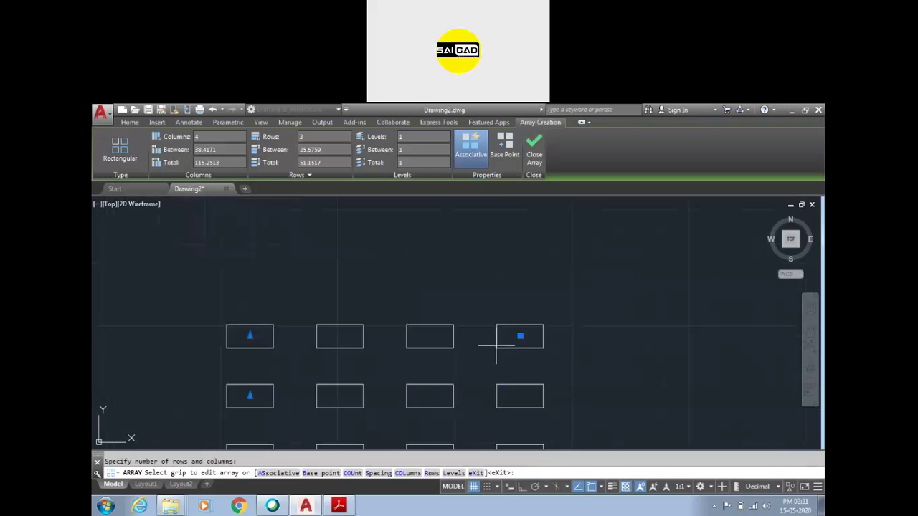
{"action": "scroll", "coordinate": [455, 348], "scroll_direction": "down", "scroll_amount": 2}
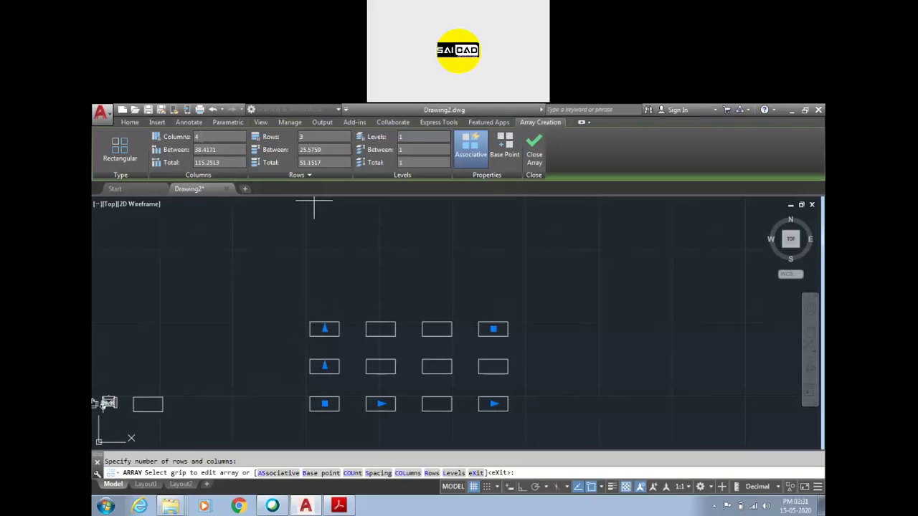
{"action": "key", "text": "Return"}
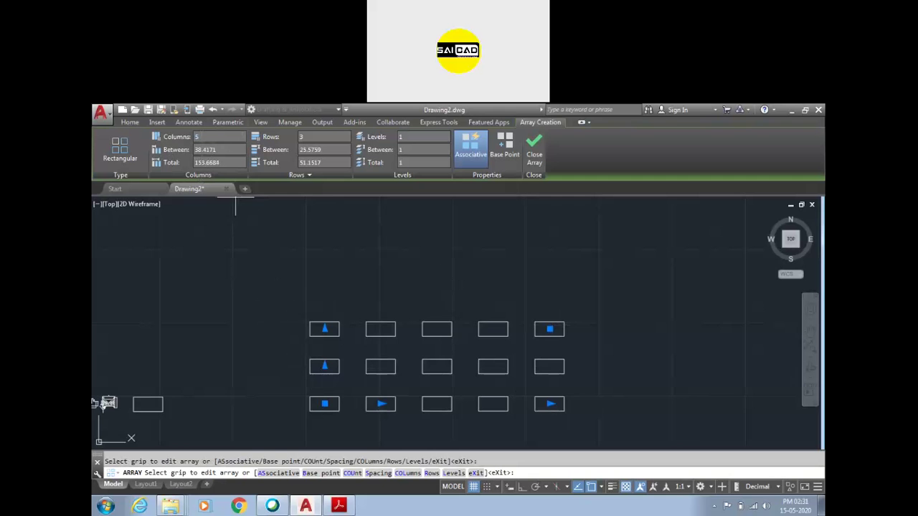
{"action": "left_click", "coordinate": [187, 150]}
{"action": "type", "text": "40"}
{"action": "key", "text": "Return"}
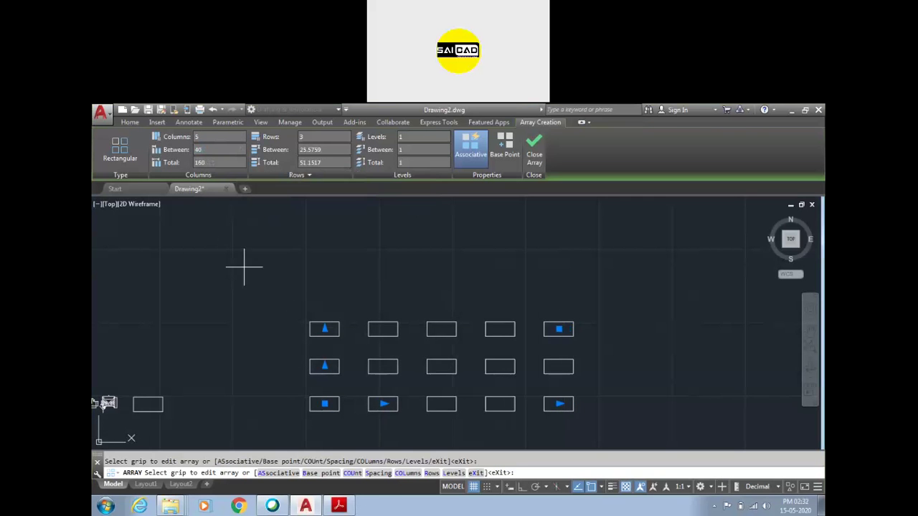
Set the array's total column distance to 200
{"action": "scroll", "coordinate": [355, 412], "scroll_direction": "up", "scroll_amount": 2}
{"action": "scroll", "coordinate": [345, 402], "scroll_direction": "down", "scroll_amount": 1}
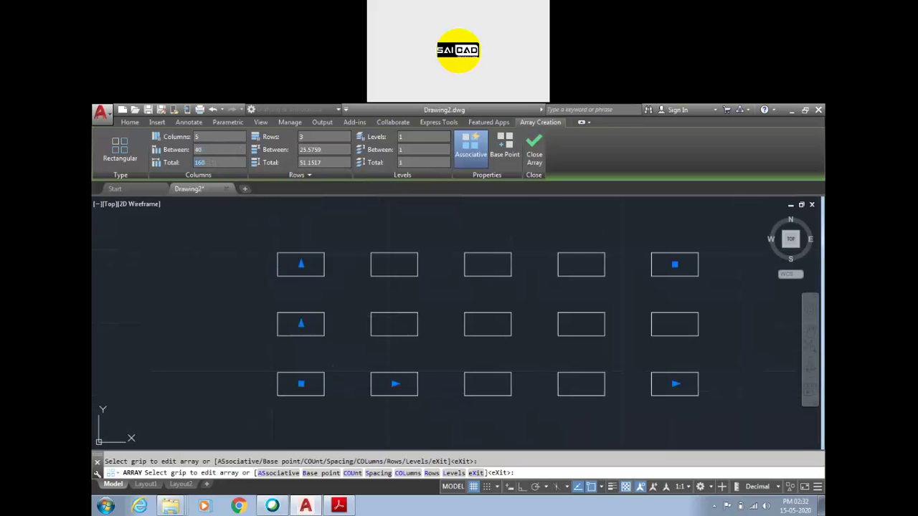
{"action": "key", "text": "Return"}
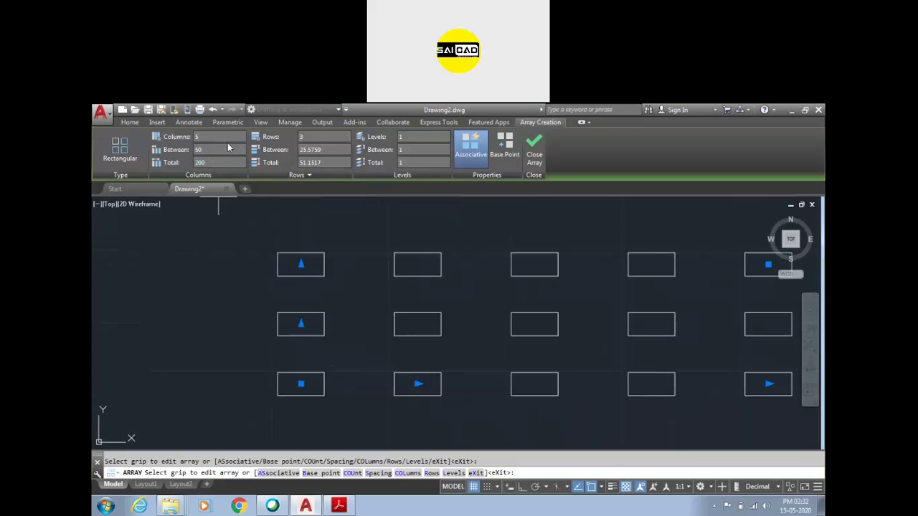
{"action": "left_click_drag", "start_coordinate": [206, 150], "coordinate": [189, 153]}
{"action": "type", "text": "5"}
{"action": "left_click_drag", "start_coordinate": [205, 164], "coordinate": [171, 166]}
{"action": "left_click", "coordinate": [185, 160]}
{"action": "left_click", "coordinate": [191, 151]}
{"action": "left_click", "coordinate": [575, 119]}
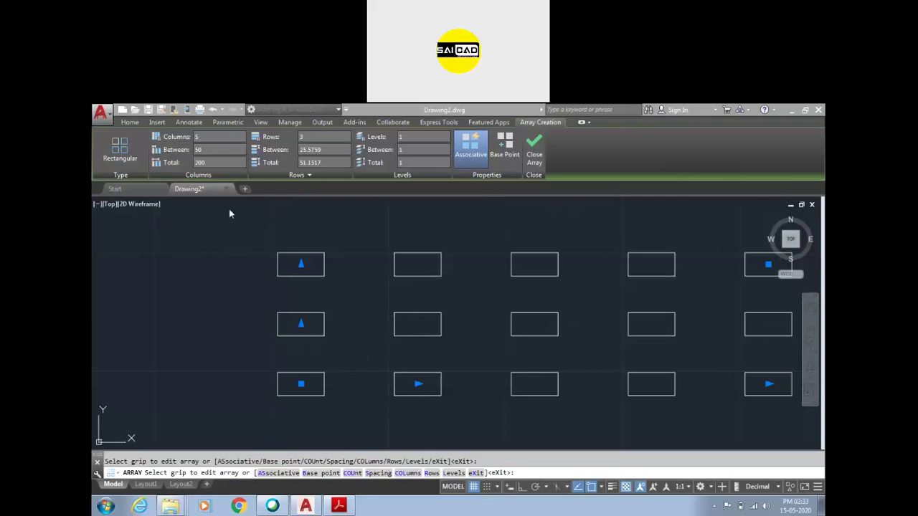
{"action": "left_click", "coordinate": [195, 151]}
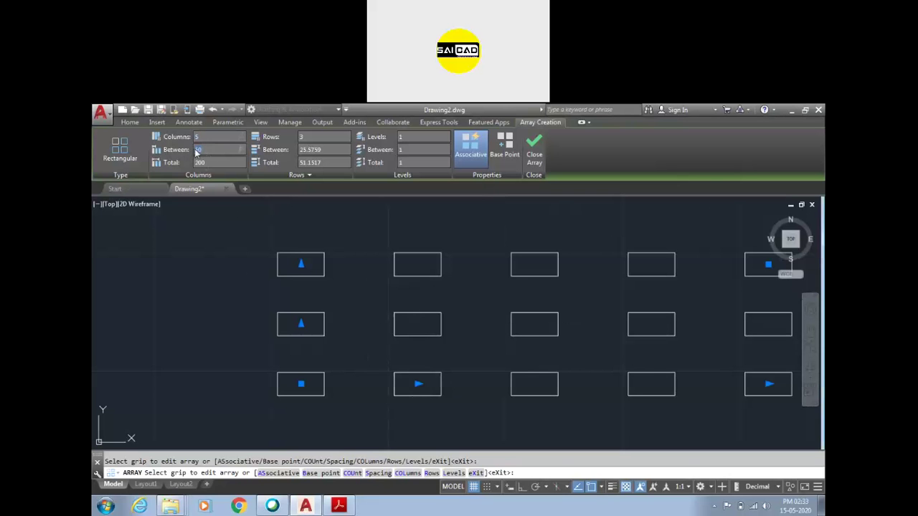
{"action": "key", "text": "Tab"}
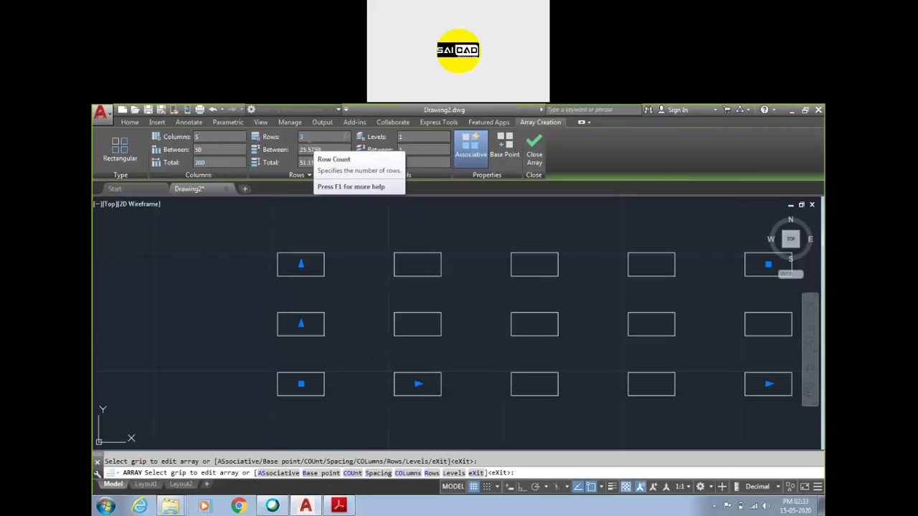
Set the array's row spacing to 25
{"action": "left_click", "coordinate": [313, 148]}
{"action": "type", "text": "25"}
{"action": "key", "text": "Return"}
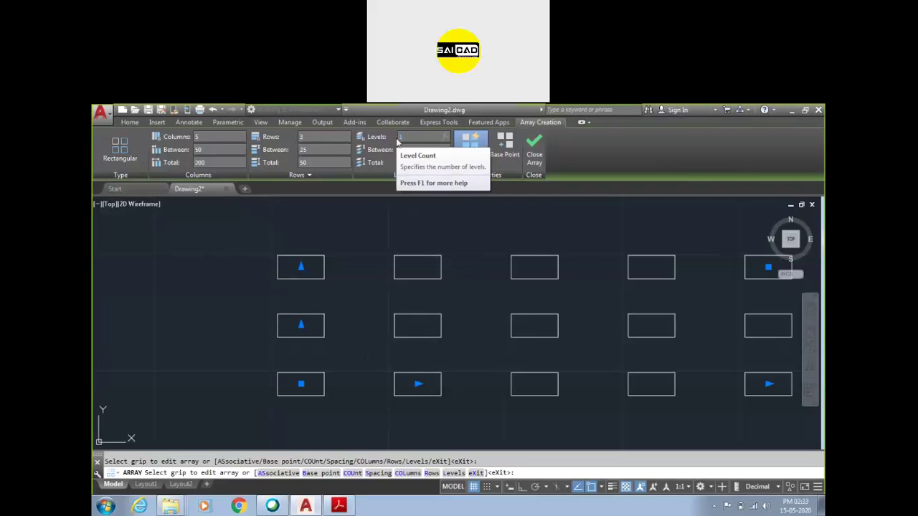
Tilt the array into a 3D view and set its level spacing to 30
{"action": "middle_click_drag", "start_coordinate": [363, 346], "coordinate": [337, 254], "text": "shift"}
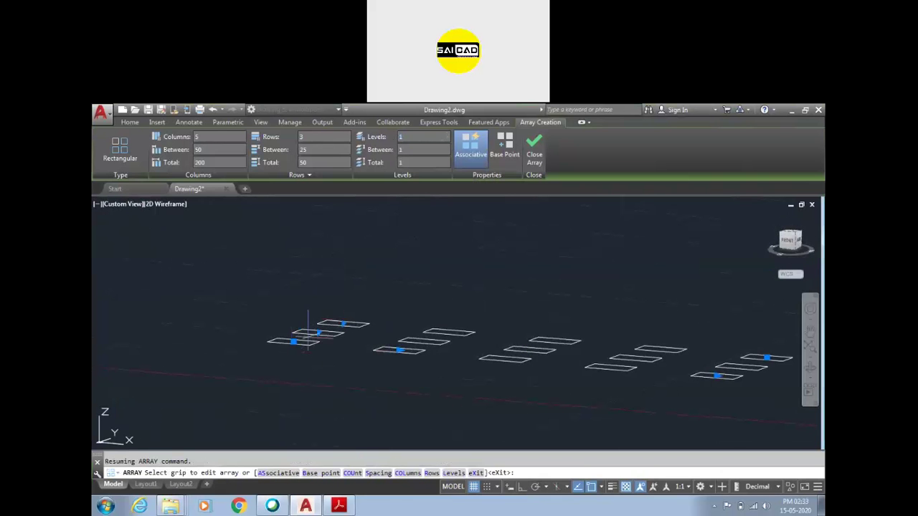
{"action": "scroll", "coordinate": [309, 327], "scroll_direction": "down", "scroll_amount": 2}
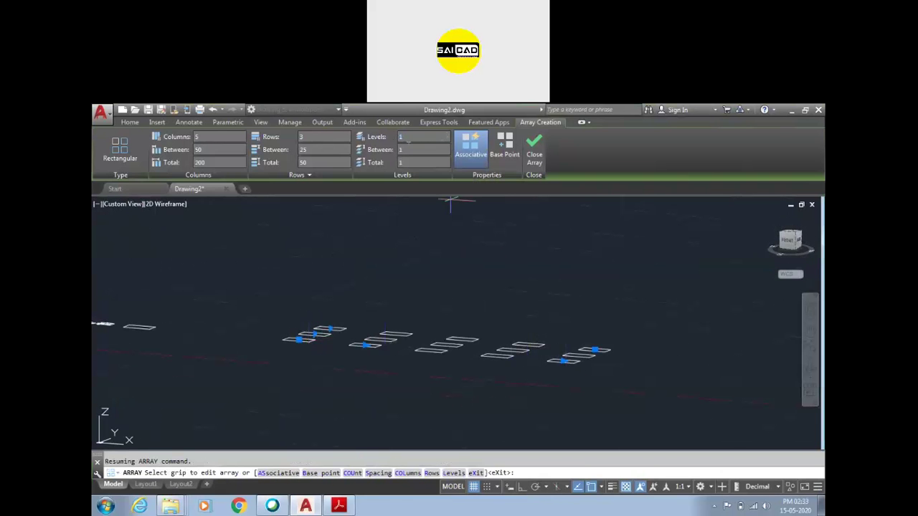
{"action": "type", "text": "0"}
{"action": "key", "text": "Return"}
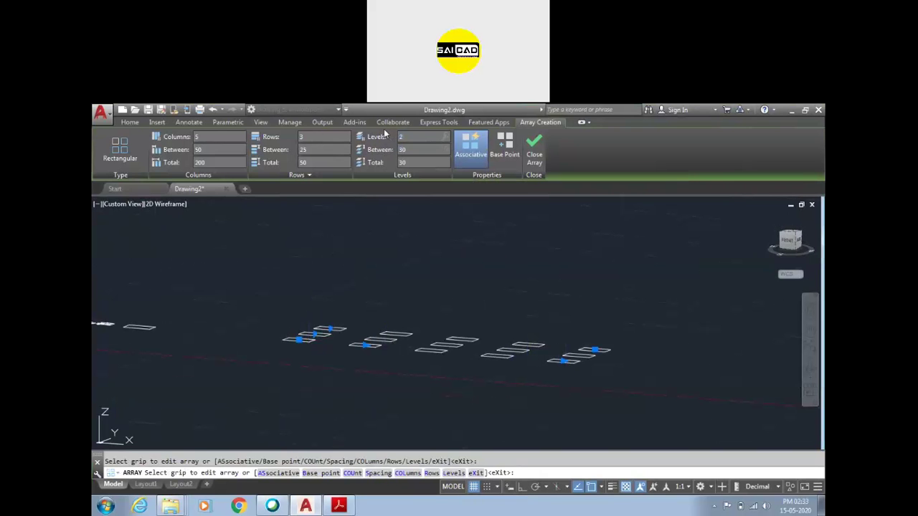
Try 2 levels for the array, restore it to 1 level, and orbit back toward the top view
{"action": "type", "text": "2"}
{"action": "key", "text": "Return"}
{"action": "middle_click_drag", "start_coordinate": [357, 309], "coordinate": [312, 290], "text": "shift"}
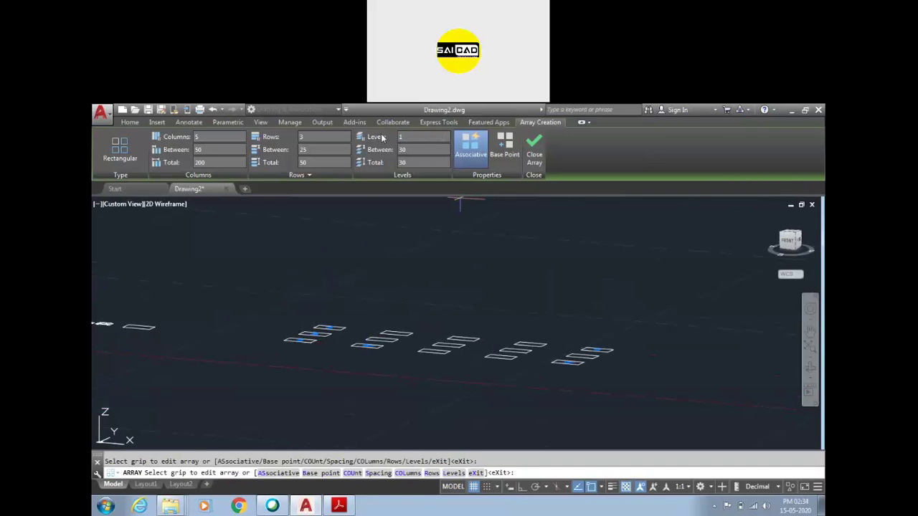
{"action": "middle_click_drag", "start_coordinate": [369, 260], "coordinate": [395, 301], "text": "shift"}
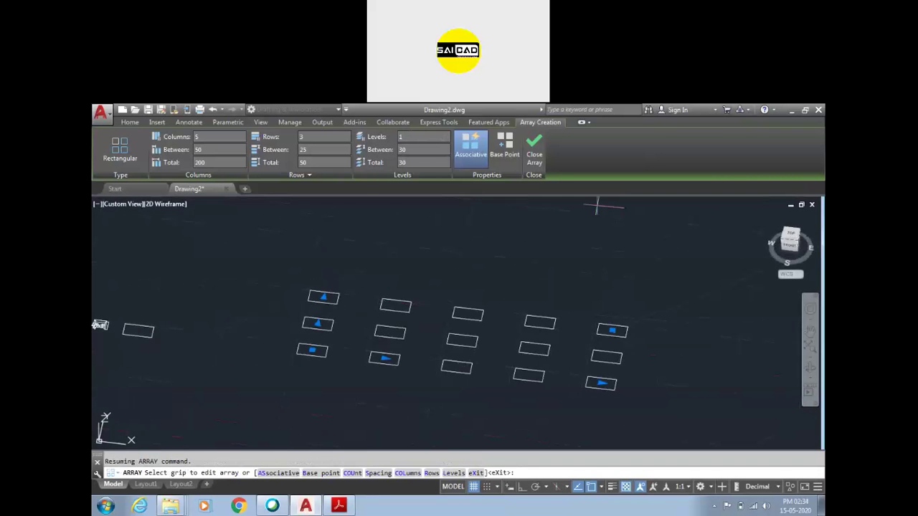
{"action": "middle_click_drag", "start_coordinate": [391, 304], "coordinate": [396, 361], "text": "shift"}
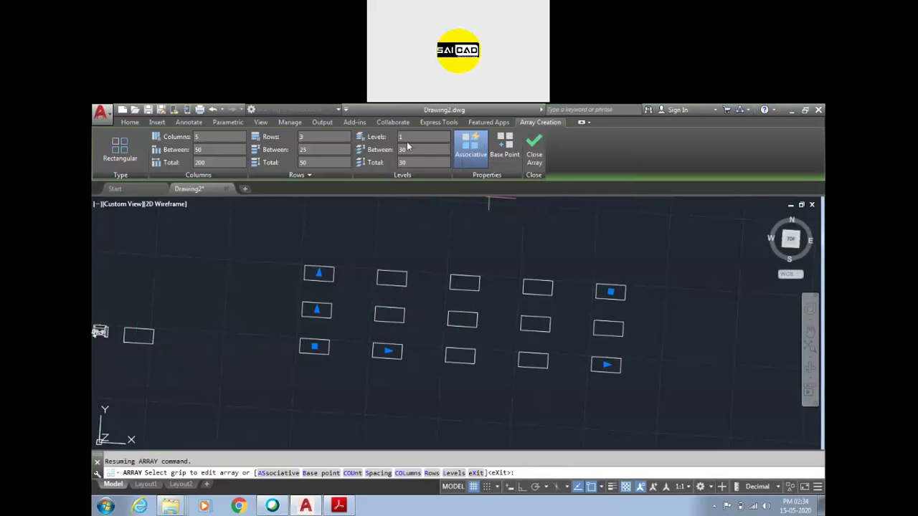
Make the array non-associative with its base point at the source rectangle's lower-left corner, finish it and return to the top view
{"action": "left_click", "coordinate": [479, 160]}
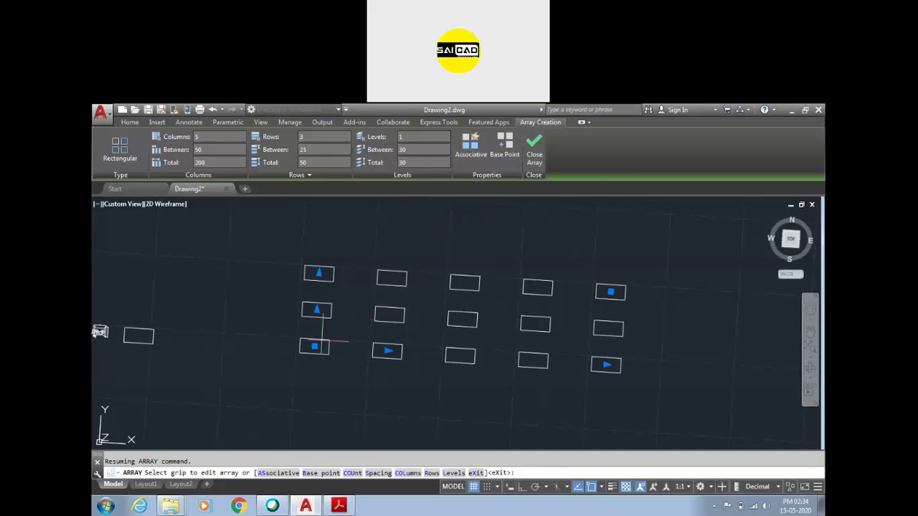
{"action": "left_click", "coordinate": [507, 162]}
{"action": "scroll", "coordinate": [285, 374], "scroll_direction": "up", "scroll_amount": 3}
{"action": "scroll", "coordinate": [276, 376], "scroll_direction": "down", "scroll_amount": 5}
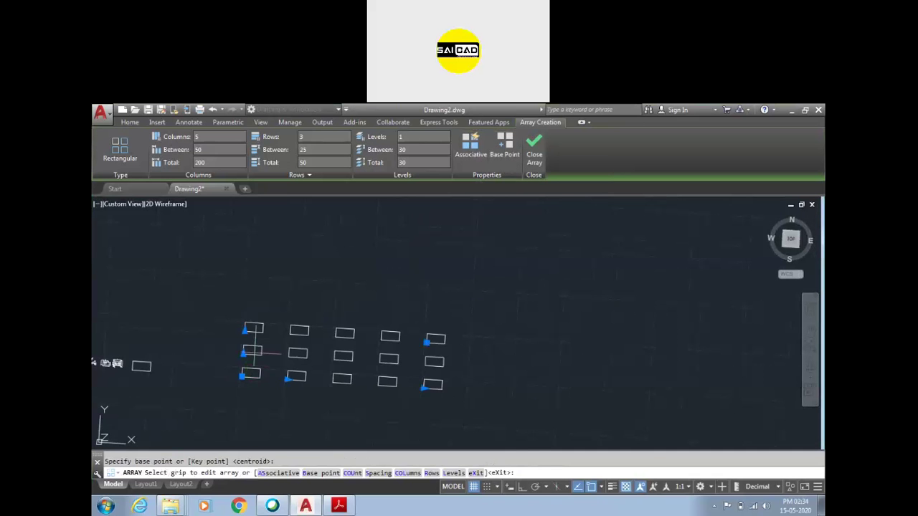
{"action": "left_click", "coordinate": [534, 152]}
{"action": "left_click", "coordinate": [790, 239]}
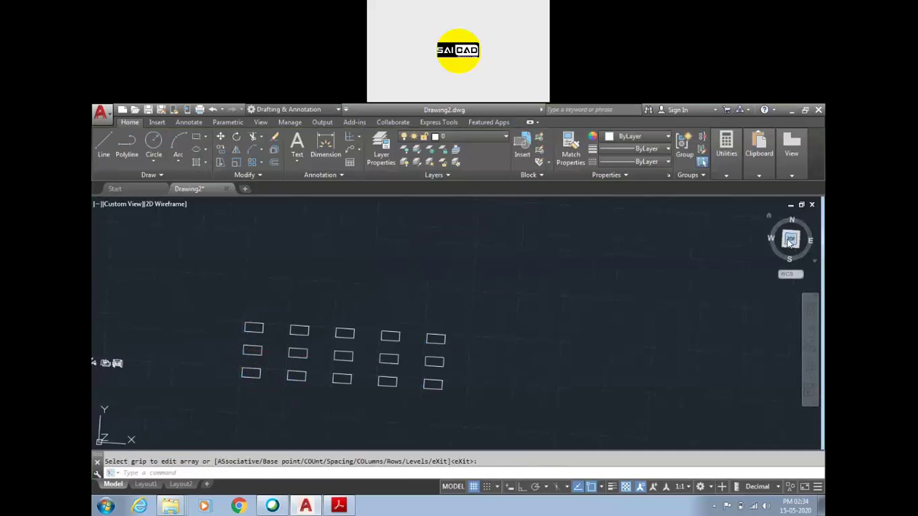
Select several rectangles in the last two columns separately to check whether they are independent objects, and clear the selection
{"action": "scroll", "coordinate": [602, 333], "scroll_direction": "up", "scroll_amount": 6}
{"action": "scroll", "coordinate": [567, 341], "scroll_direction": "down", "scroll_amount": 4}
{"action": "left_click", "coordinate": [537, 347]}
{"action": "left_click", "coordinate": [561, 307]}
{"action": "left_click", "coordinate": [511, 324]}
{"action": "left_click", "coordinate": [555, 259]}
{"action": "left_click", "coordinate": [513, 280]}
{"action": "left_click", "coordinate": [476, 268]}
{"action": "left_click", "coordinate": [412, 319]}
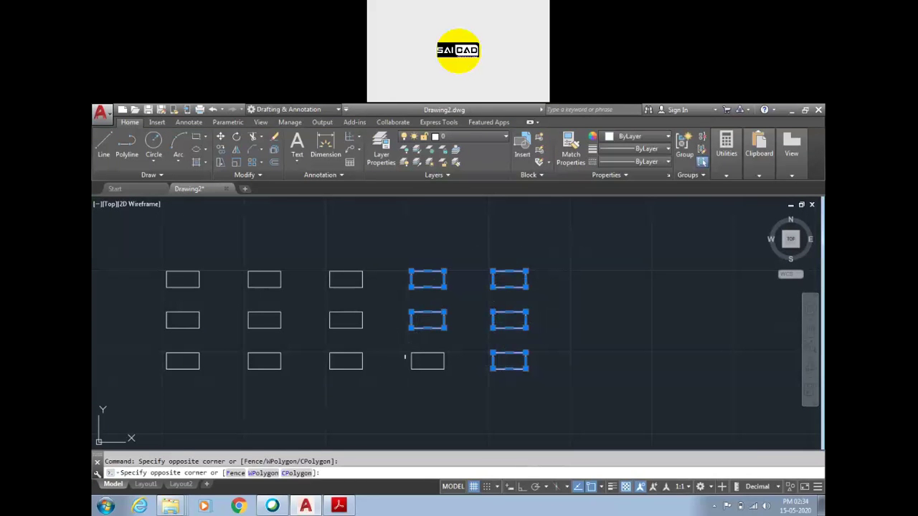
{"action": "scroll", "coordinate": [374, 387], "scroll_direction": "down", "scroll_amount": 3}
{"action": "key", "text": "Escape"}
{"action": "scroll", "coordinate": [373, 388], "scroll_direction": "up", "scroll_amount": 2}
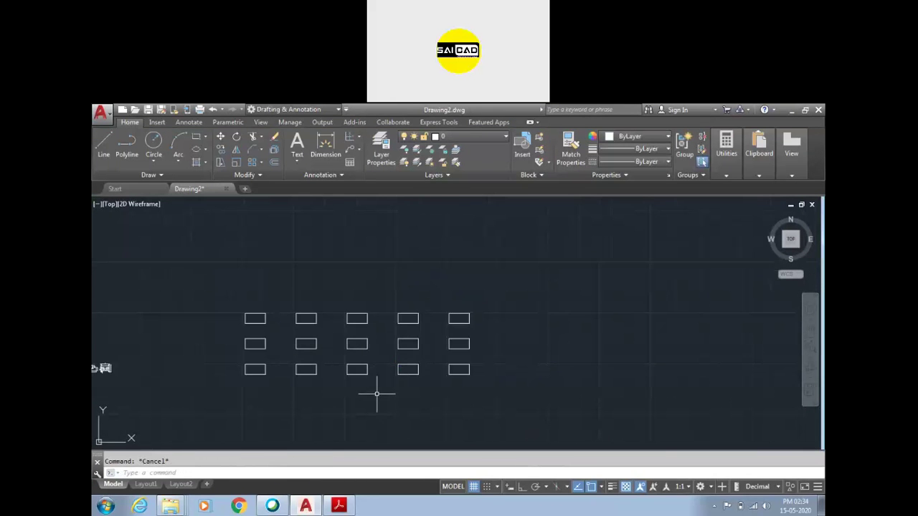
Create an associative rectangular array of 4 columns and 3 rows from the grid's top-right rectangle
{"action": "left_click", "coordinate": [487, 296]}
{"action": "left_click", "coordinate": [451, 319]}
{"action": "scroll", "coordinate": [434, 351], "scroll_direction": "down", "scroll_amount": 2}
{"action": "scroll", "coordinate": [503, 325], "scroll_direction": "up", "scroll_amount": 2}
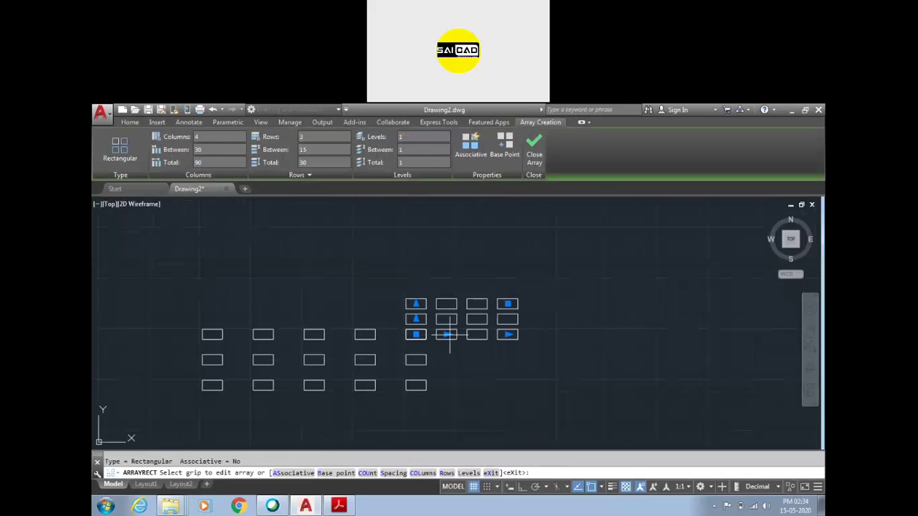
{"action": "left_click", "coordinate": [534, 152]}
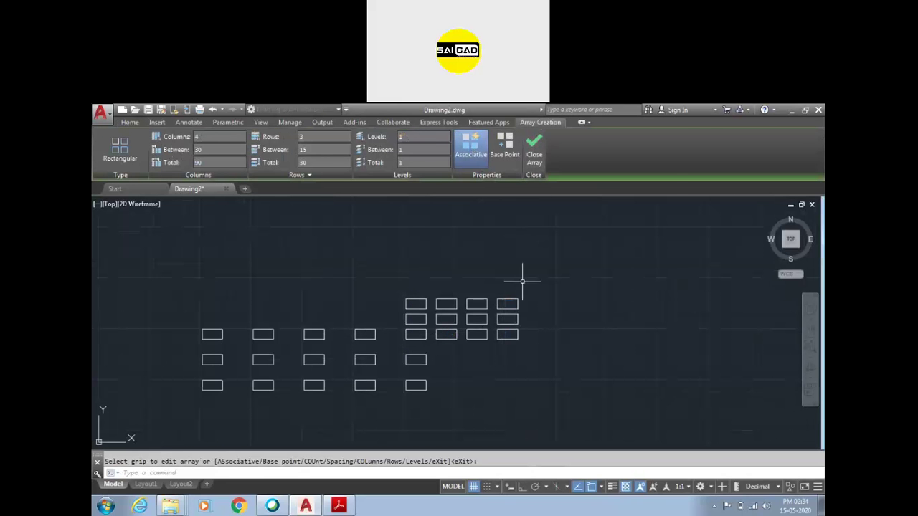
Select the new 4 by 3 array to examine how it behaves as a single object and which array editing options it offers
{"action": "left_click", "coordinate": [540, 285]}
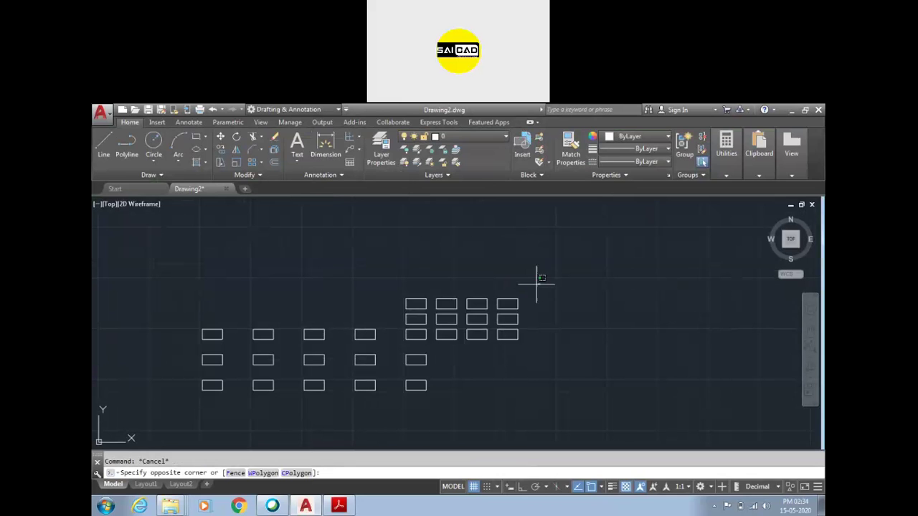
{"action": "left_click", "coordinate": [510, 302]}
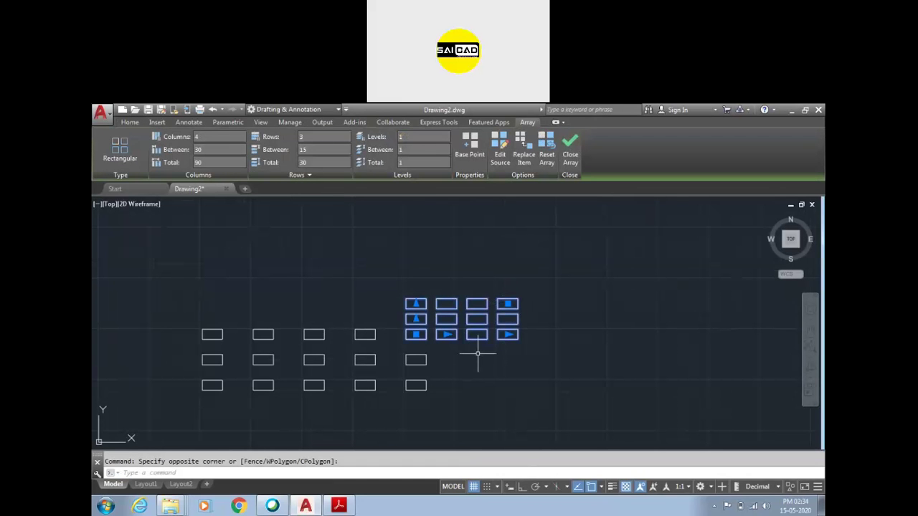
{"action": "scroll", "coordinate": [500, 327], "scroll_direction": "up", "scroll_amount": 4}
{"action": "scroll", "coordinate": [407, 334], "scroll_direction": "down", "scroll_amount": 2}
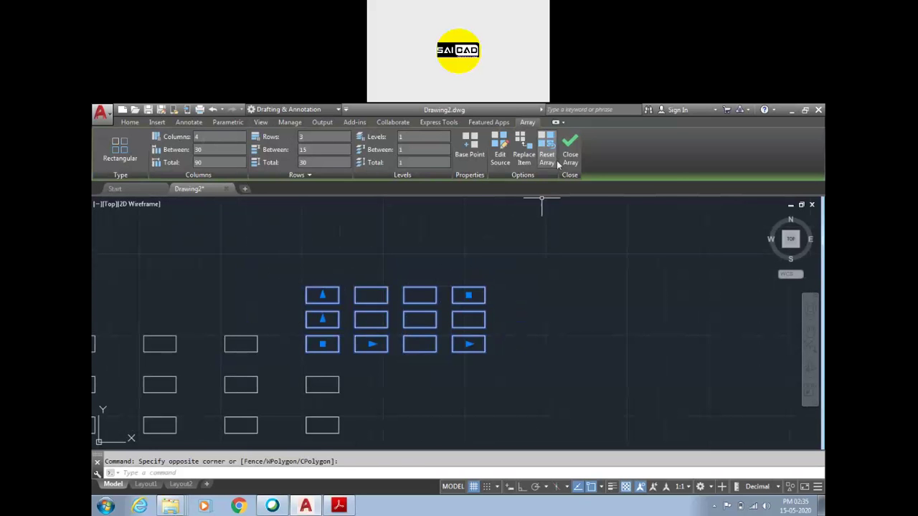
{"action": "left_click", "coordinate": [568, 161]}
{"action": "left_click", "coordinate": [500, 268]}
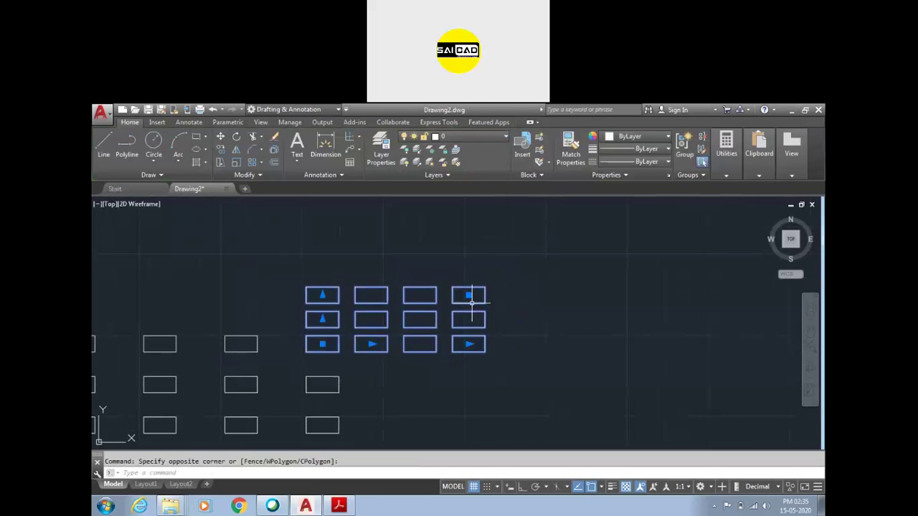
{"action": "left_click", "coordinate": [470, 302]}
{"action": "scroll", "coordinate": [522, 299], "scroll_direction": "down", "scroll_amount": 2}
{"action": "key", "text": "Escape"}
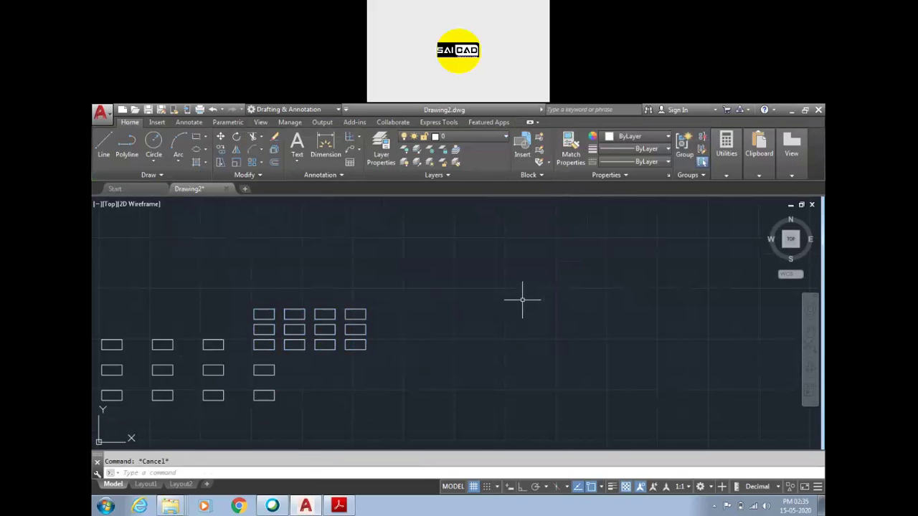
Delete the associative array and the separate grid rectangles, keeping only one rectangle
{"action": "left_click", "coordinate": [395, 301]}
{"action": "left_click", "coordinate": [336, 357]}
{"action": "key", "text": "Delete"}
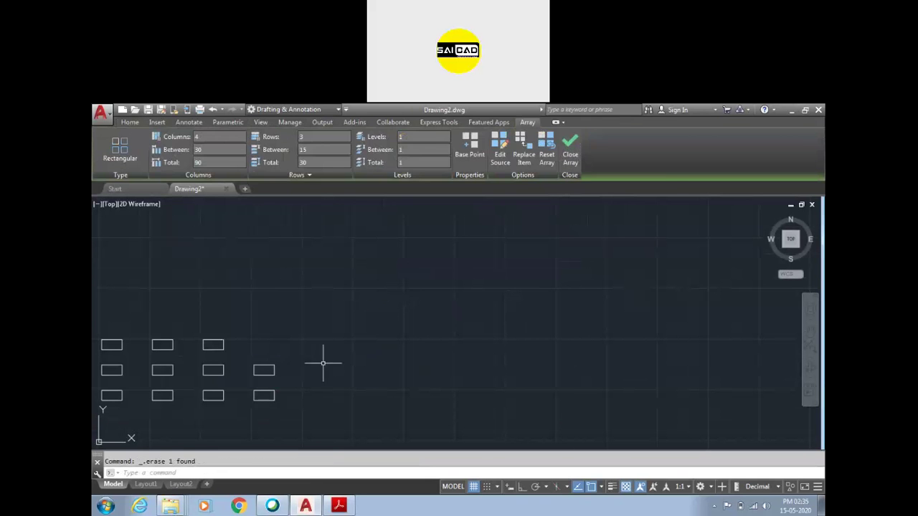
{"action": "left_click", "coordinate": [237, 311]}
{"action": "left_click", "coordinate": [178, 383]}
{"action": "scroll", "coordinate": [307, 342], "scroll_direction": "down", "scroll_amount": 2}
{"action": "left_click", "coordinate": [260, 324]}
{"action": "left_click", "coordinate": [153, 378]}
{"action": "key", "text": "Delete"}
{"action": "left_click", "coordinate": [292, 368]}
{"action": "left_click", "coordinate": [267, 383]}
{"action": "key", "text": "Delete"}
Draw a circle to the right of the remaining rectangle, with its center level with the rectangle's middle
{"action": "scroll", "coordinate": [299, 358], "scroll_direction": "up", "scroll_amount": 4}
{"action": "type", "text": "c"}
{"action": "key", "text": "Return"}
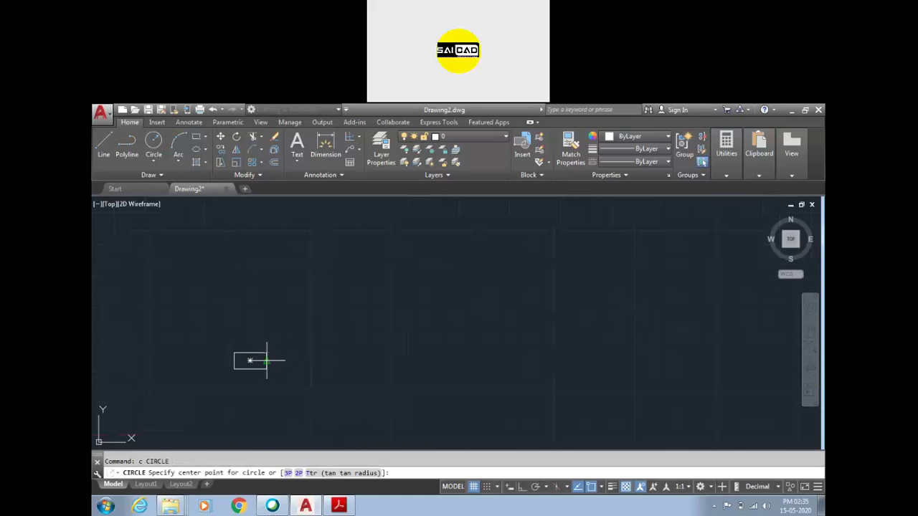
{"action": "left_click", "coordinate": [329, 361]}
{"action": "left_click", "coordinate": [320, 342]}
{"action": "key", "text": "Escape"}
{"action": "left_click", "coordinate": [270, 341]}
{"action": "left_click", "coordinate": [219, 381]}
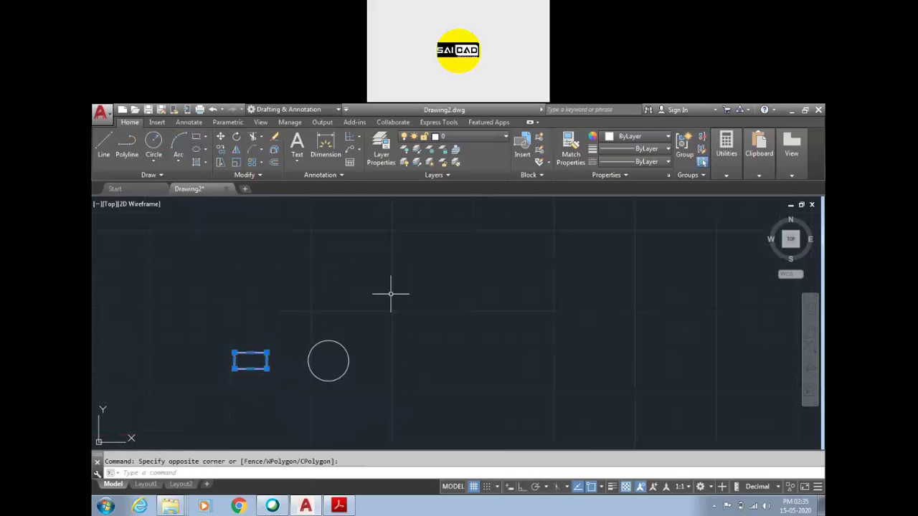
{"action": "scroll", "coordinate": [317, 356], "scroll_direction": "down", "scroll_amount": 2}
{"action": "scroll", "coordinate": [315, 377], "scroll_direction": "up", "scroll_amount": 2}
{"action": "key", "text": "Escape"}
Create a polar array of the rectangle around the circle's center
{"action": "left_click", "coordinate": [280, 303]}
{"action": "left_click", "coordinate": [226, 365]}
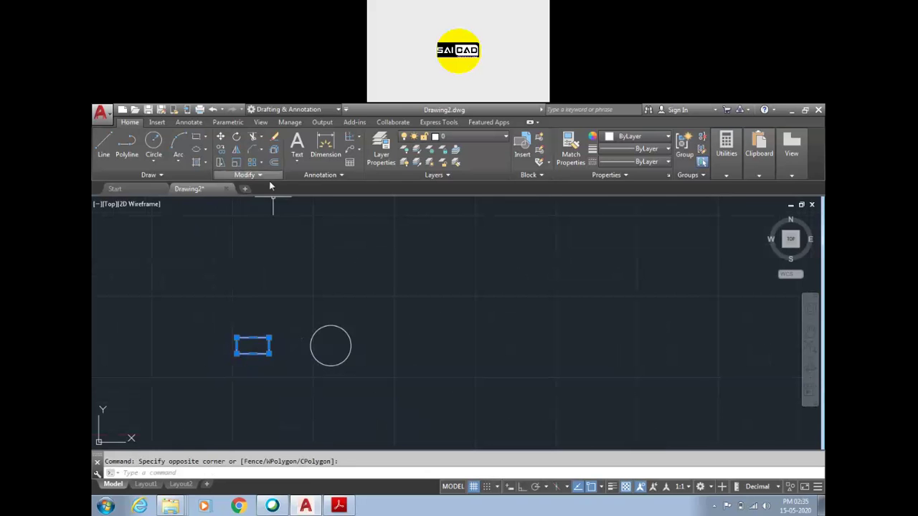
{"action": "left_click", "coordinate": [261, 162]}
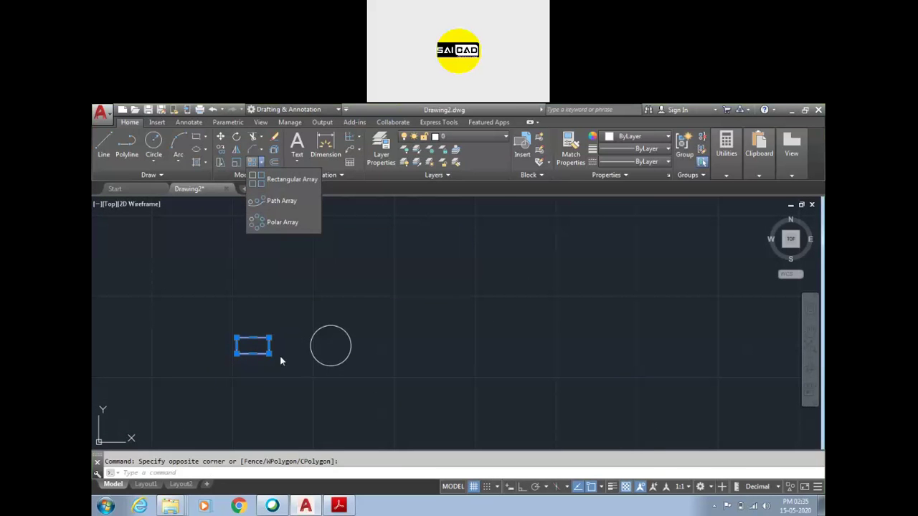
{"action": "left_click", "coordinate": [291, 224]}
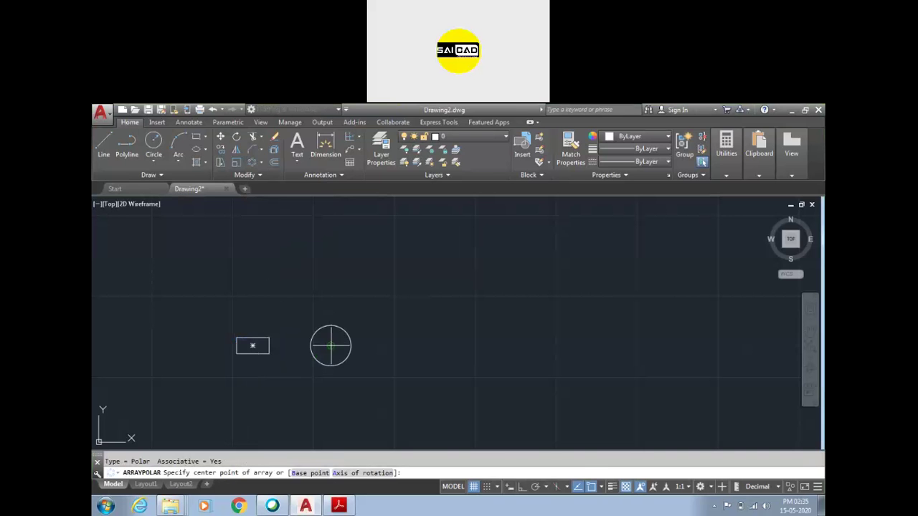
{"action": "left_click", "coordinate": [330, 347]}
{"action": "scroll", "coordinate": [329, 287], "scroll_direction": "down", "scroll_amount": 2}
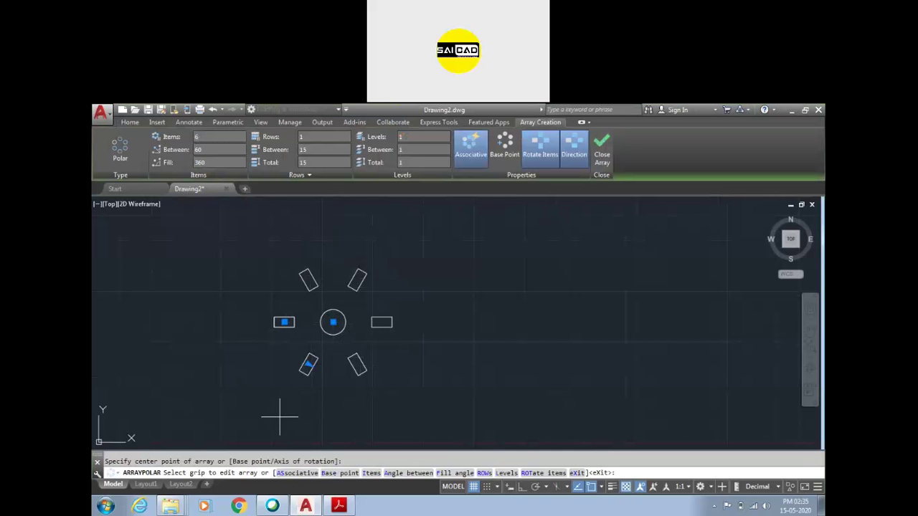
Adjust the polar array with its angle and fill grips to 8 items spaced about 36 degrees apart
{"action": "left_click", "coordinate": [308, 365]}
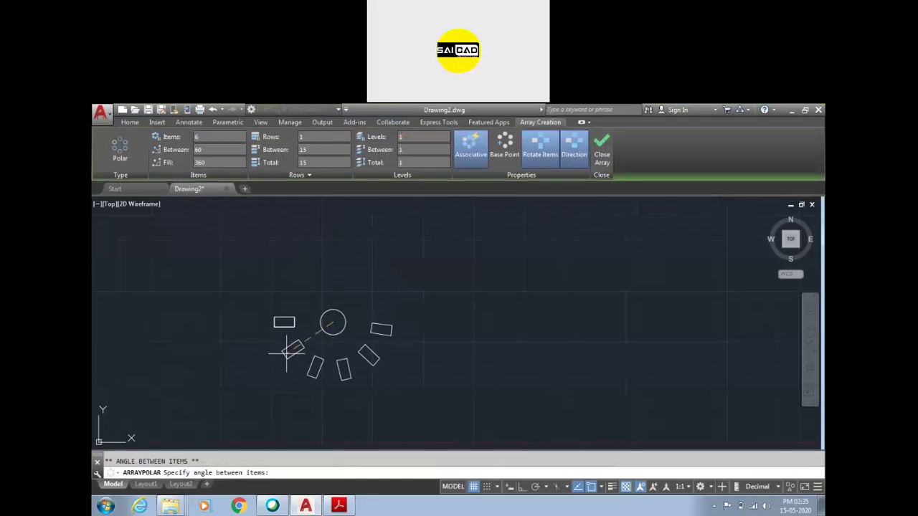
{"action": "left_click", "coordinate": [373, 295]}
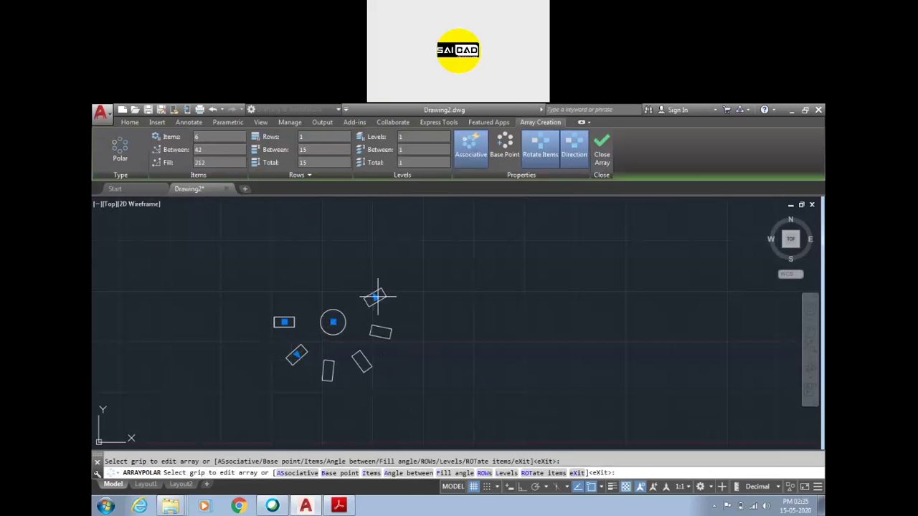
{"action": "left_click", "coordinate": [374, 296]}
{"action": "left_click", "coordinate": [354, 266]}
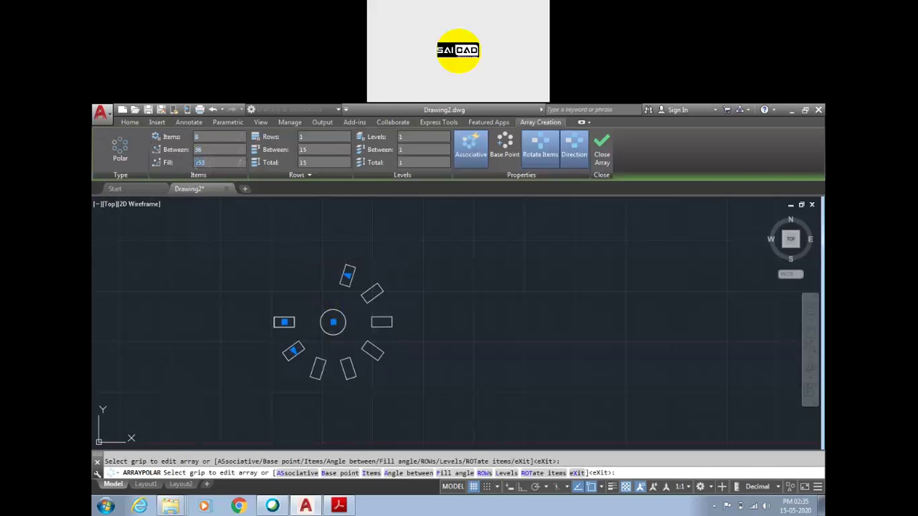
Set the polar array's fill angle to 180, and try a full 360 fill for comparison
{"action": "type", "text": "180"}
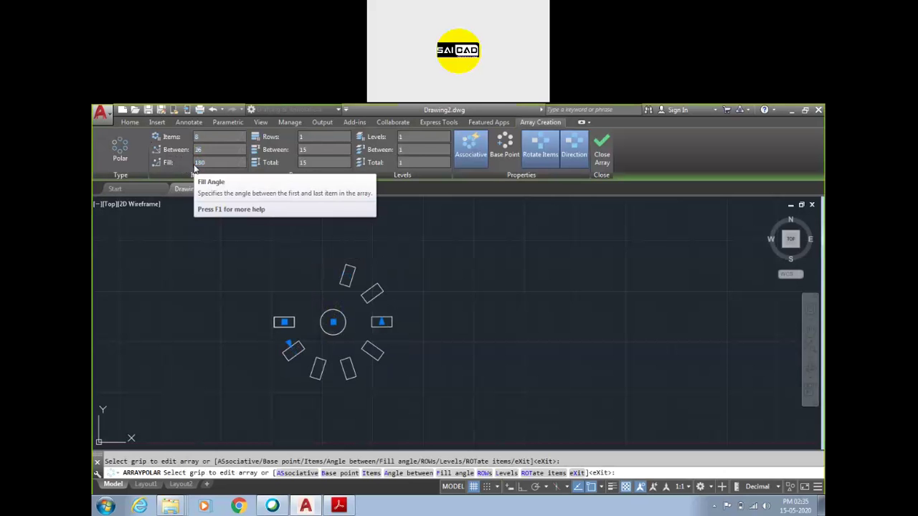
{"action": "key", "text": "Return"}
{"action": "scroll", "coordinate": [311, 329], "scroll_direction": "up", "scroll_amount": 2}
{"action": "scroll", "coordinate": [311, 330], "scroll_direction": "down", "scroll_amount": 4}
{"action": "scroll", "coordinate": [307, 326], "scroll_direction": "up", "scroll_amount": 2}
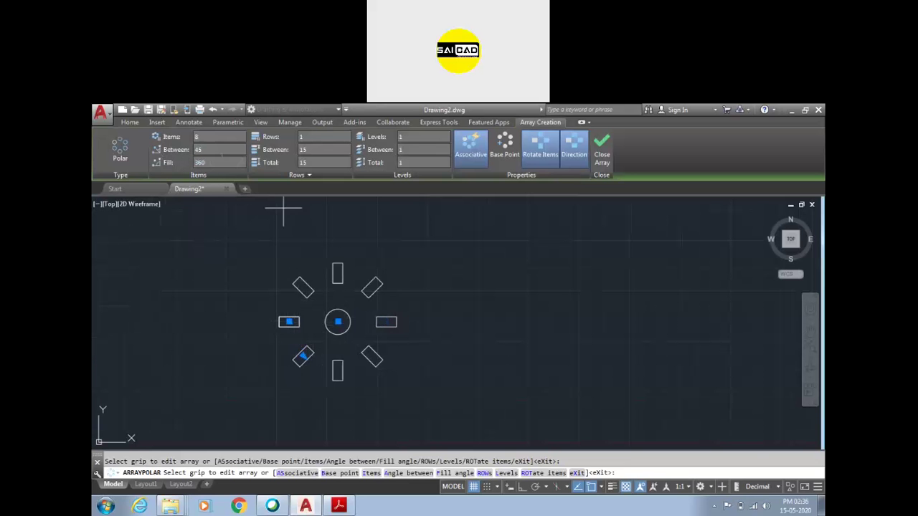
Restore the fill angle to 180 and give the polar array 2 rows spaced 30 apart
{"action": "scroll", "coordinate": [326, 322], "scroll_direction": "up", "scroll_amount": 2}
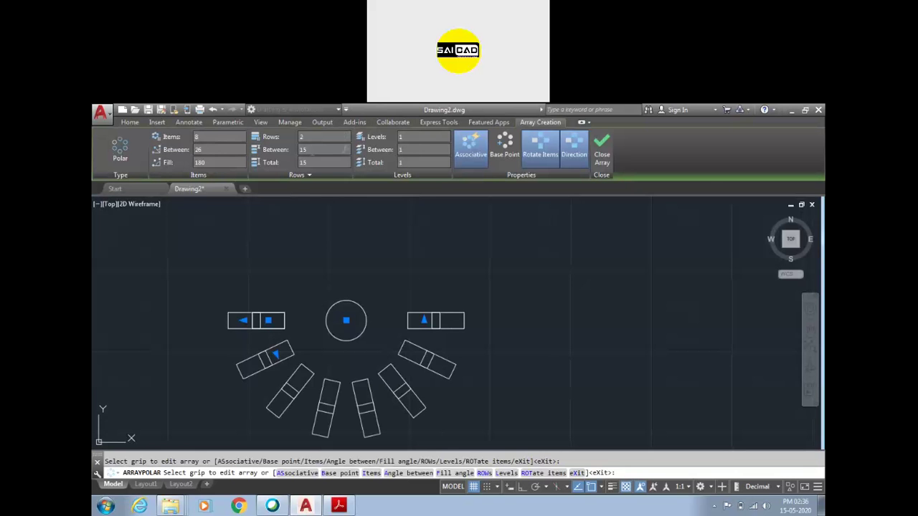
{"action": "scroll", "coordinate": [330, 221], "scroll_direction": "down", "scroll_amount": 3}
{"action": "scroll", "coordinate": [286, 308], "scroll_direction": "up", "scroll_amount": 4}
{"action": "scroll", "coordinate": [287, 326], "scroll_direction": "down", "scroll_amount": 3}
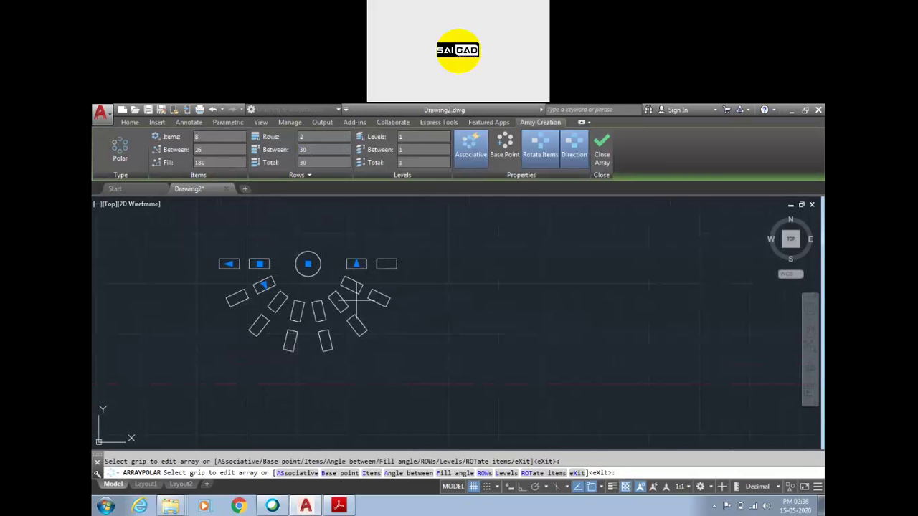
{"action": "scroll", "coordinate": [310, 336], "scroll_direction": "up", "scroll_amount": 2}
{"action": "scroll", "coordinate": [356, 251], "scroll_direction": "down", "scroll_amount": 2}
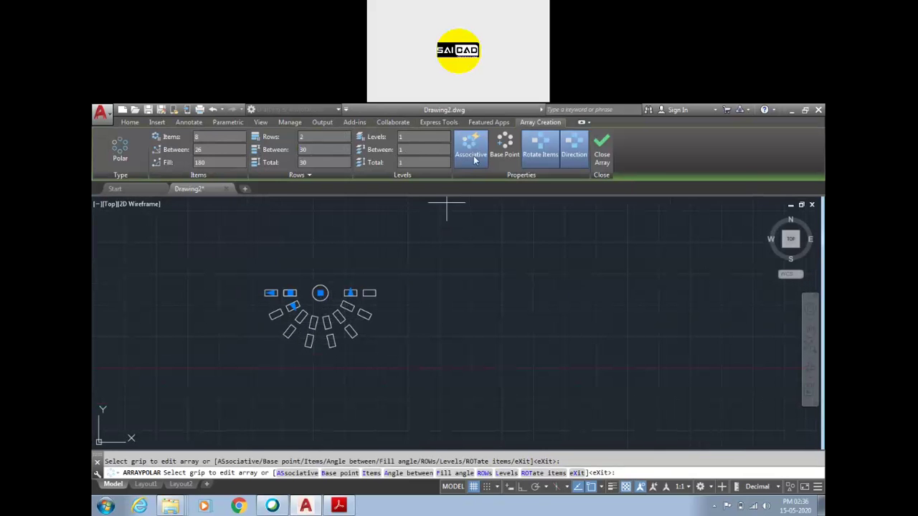
Turn off item rotation in the polar array to compare the rectangles' orientation, and turn it back on
{"action": "scroll", "coordinate": [300, 291], "scroll_direction": "up", "scroll_amount": 2}
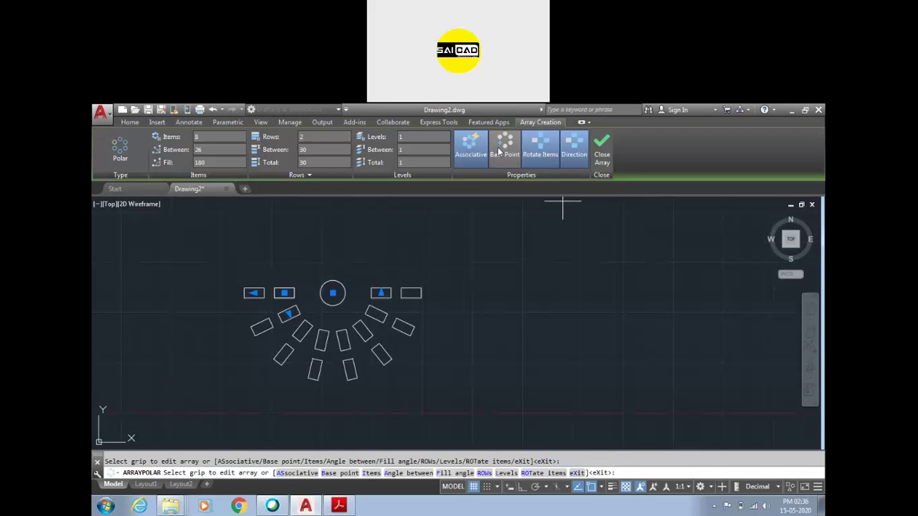
{"action": "scroll", "coordinate": [277, 294], "scroll_direction": "up", "scroll_amount": 2}
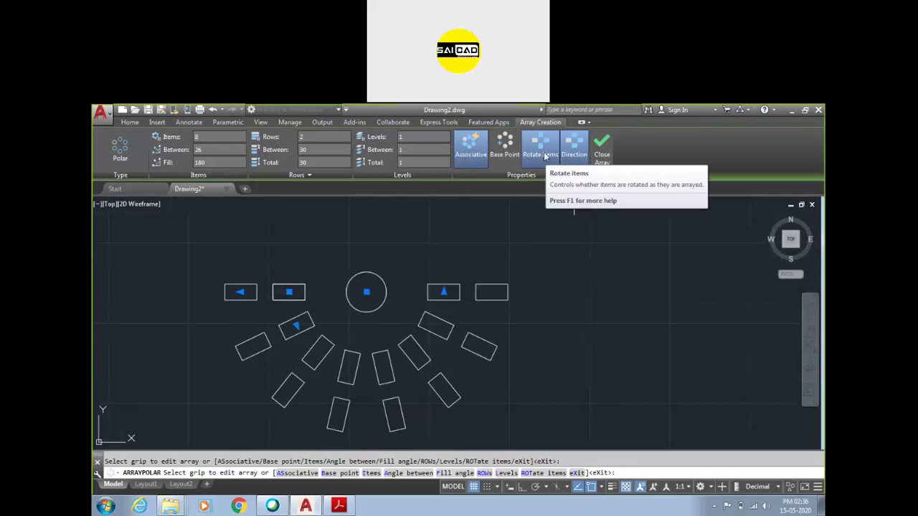
{"action": "scroll", "coordinate": [286, 305], "scroll_direction": "up", "scroll_amount": 4}
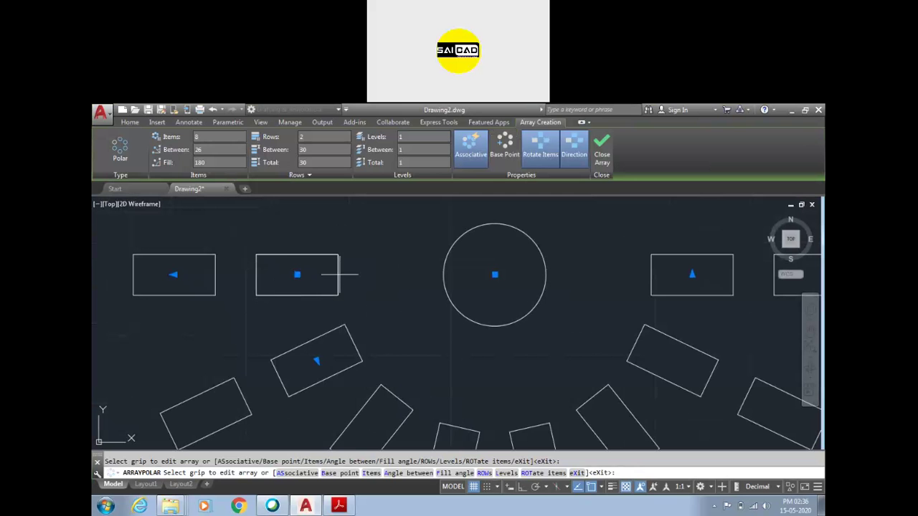
{"action": "scroll", "coordinate": [318, 222], "scroll_direction": "down", "scroll_amount": 2}
{"action": "scroll", "coordinate": [319, 307], "scroll_direction": "up", "scroll_amount": 2}
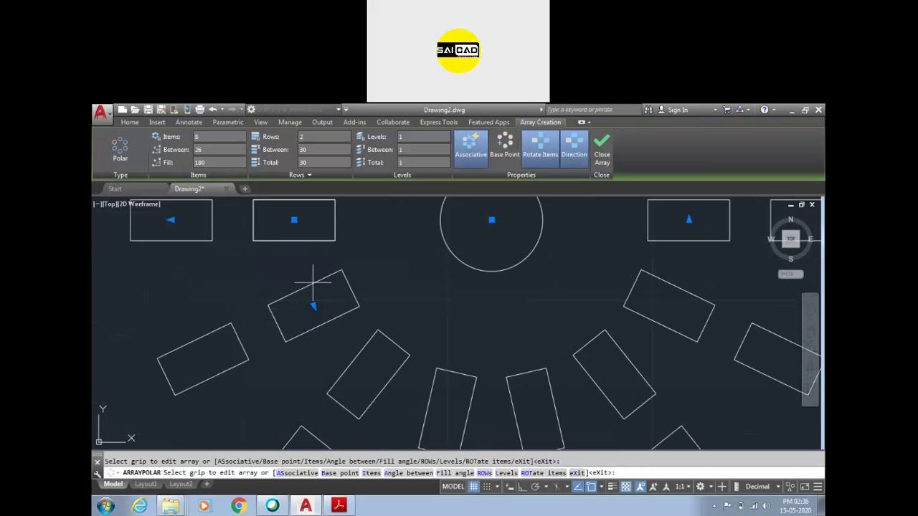
{"action": "scroll", "coordinate": [353, 297], "scroll_direction": "down", "scroll_amount": 2}
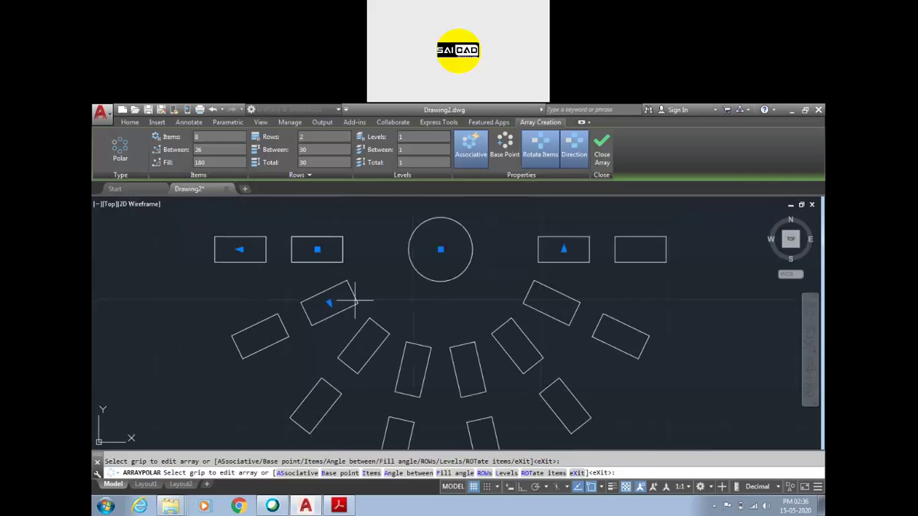
{"action": "left_click", "coordinate": [542, 154]}
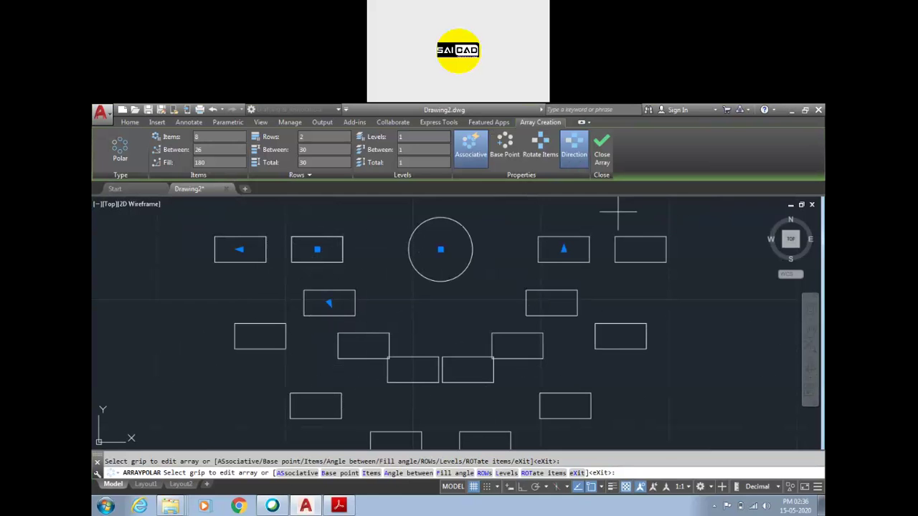
{"action": "left_click", "coordinate": [546, 156]}
{"action": "scroll", "coordinate": [374, 286], "scroll_direction": "down", "scroll_amount": 1}
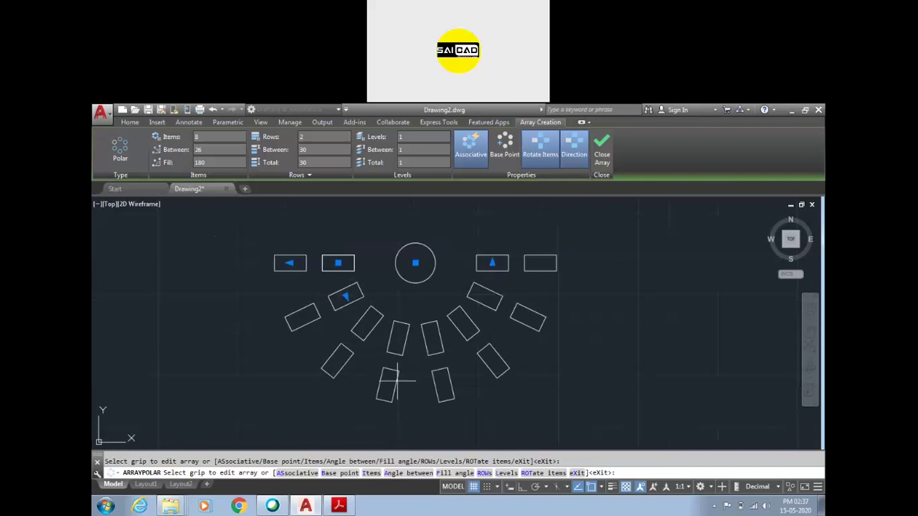
{"action": "scroll", "coordinate": [350, 316], "scroll_direction": "down", "scroll_amount": 2}
{"action": "scroll", "coordinate": [345, 316], "scroll_direction": "up", "scroll_amount": 2}
{"action": "scroll", "coordinate": [345, 321], "scroll_direction": "down", "scroll_amount": 2}
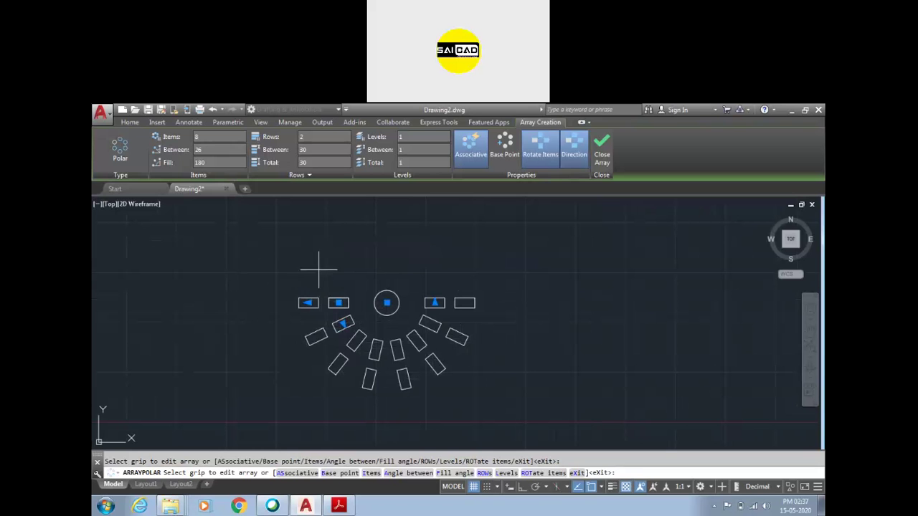
Reverse the polar array's direction to compare the fill above and below the circle, and restore the original direction
{"action": "left_click", "coordinate": [571, 157]}
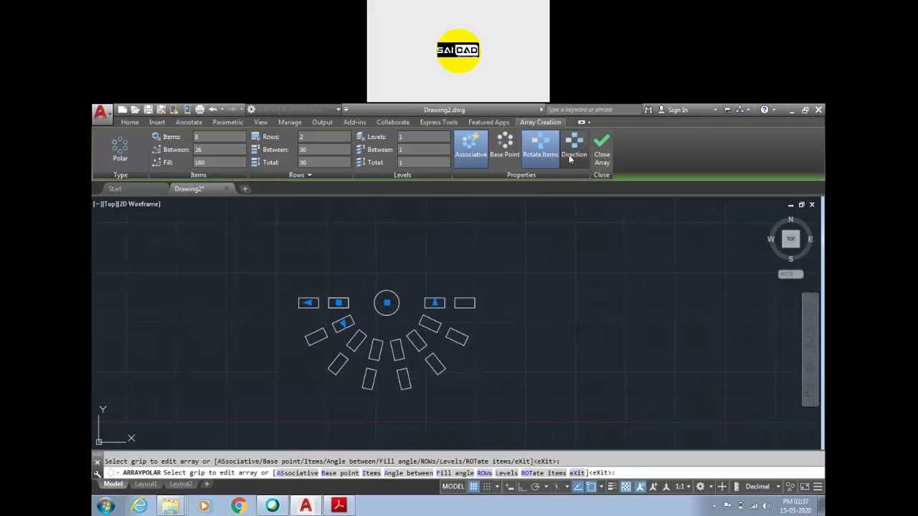
{"action": "left_click", "coordinate": [575, 150]}
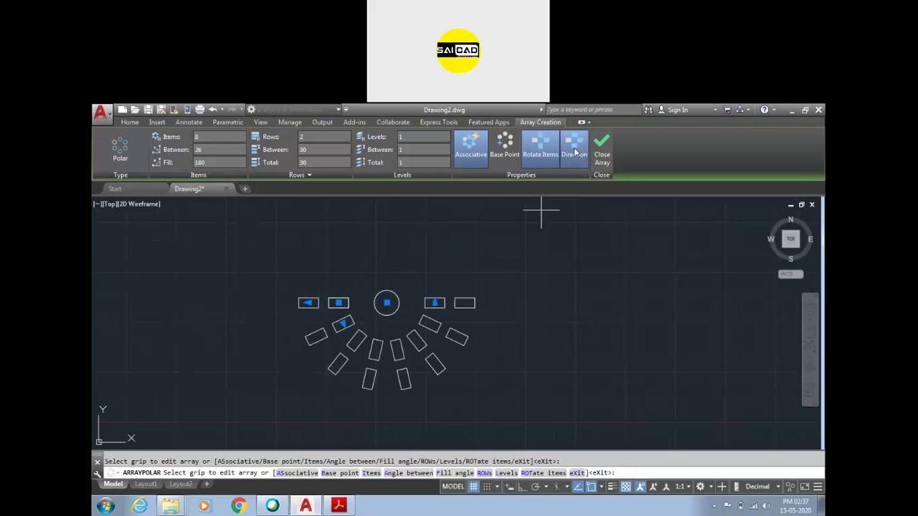
{"action": "left_click", "coordinate": [575, 151]}
{"action": "scroll", "coordinate": [461, 327], "scroll_direction": "down", "scroll_amount": 2}
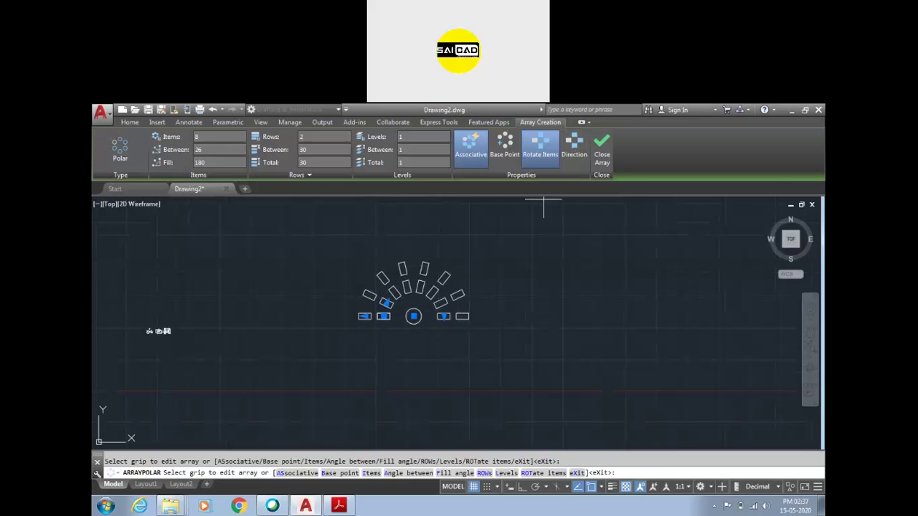
{"action": "left_click", "coordinate": [568, 164]}
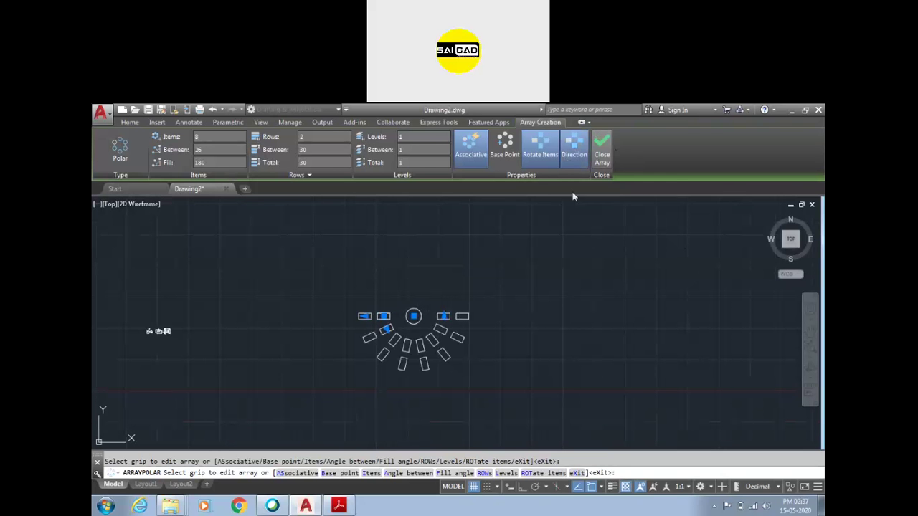
Finish the polar array, select it as one associative object to inspect its editing options, and close the array editor
{"action": "left_click", "coordinate": [601, 151]}
{"action": "left_click", "coordinate": [509, 301]}
{"action": "left_click", "coordinate": [424, 437]}
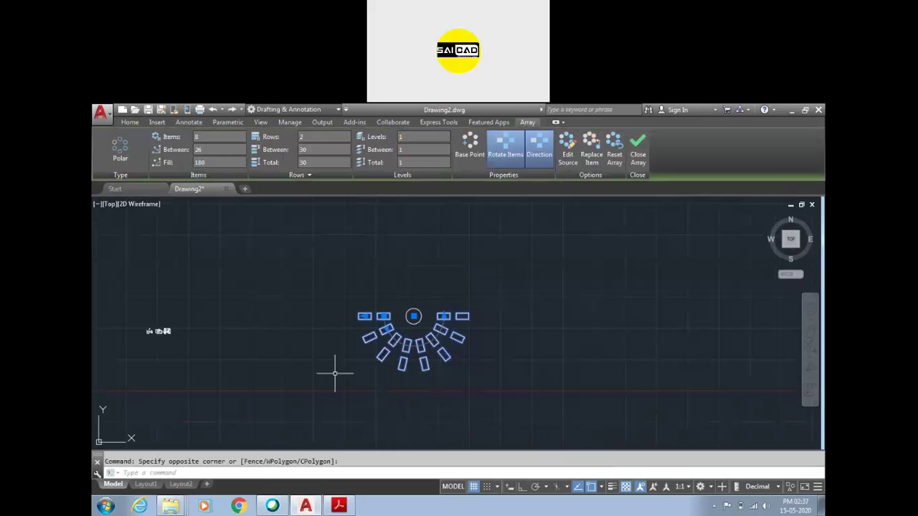
{"action": "left_click", "coordinate": [637, 159]}
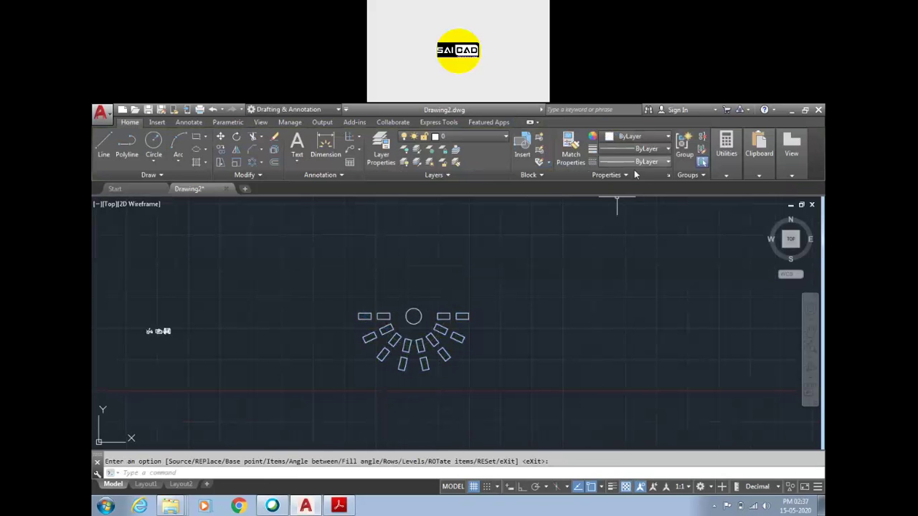
{"action": "scroll", "coordinate": [418, 329], "scroll_direction": "up", "scroll_amount": 3}
{"action": "scroll", "coordinate": [421, 331], "scroll_direction": "down", "scroll_amount": 3}
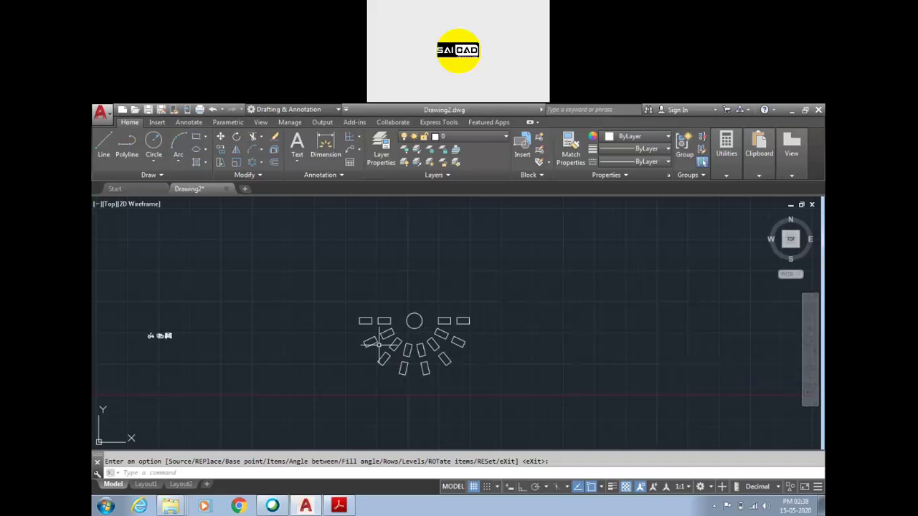
Edit the finished polar array to have 2 levels spaced 30 apart
{"action": "key", "text": "Escape"}
{"action": "left_click", "coordinate": [387, 333]}
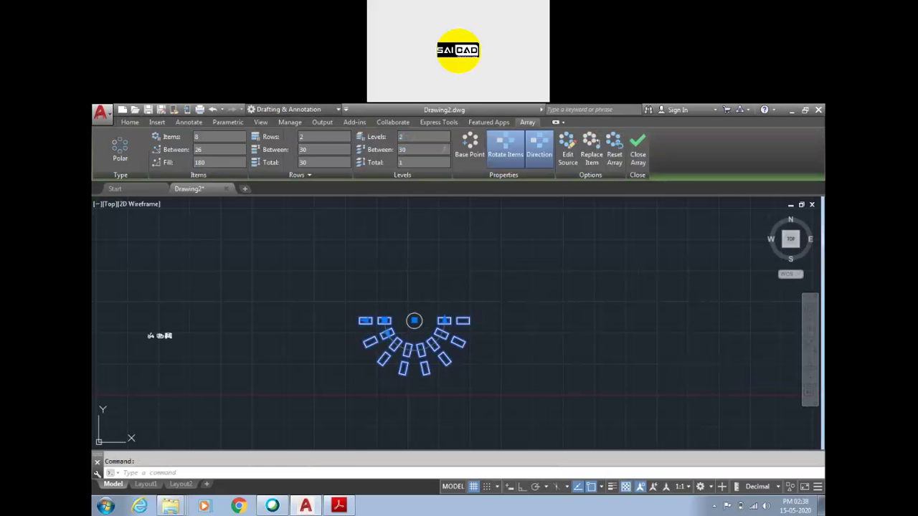
{"action": "left_click", "coordinate": [637, 154]}
Orbit to a tilted 3D view and examine the stacked levels of the polar array around the circle
{"action": "middle_click_drag", "start_coordinate": [307, 320], "coordinate": [308, 320], "text": "shift"}
{"action": "middle_click_drag", "start_coordinate": [482, 273], "coordinate": [405, 331], "text": "shift"}
{"action": "scroll", "coordinate": [399, 319], "scroll_direction": "up", "scroll_amount": 8}
{"action": "scroll", "coordinate": [507, 297], "scroll_direction": "down", "scroll_amount": 5}
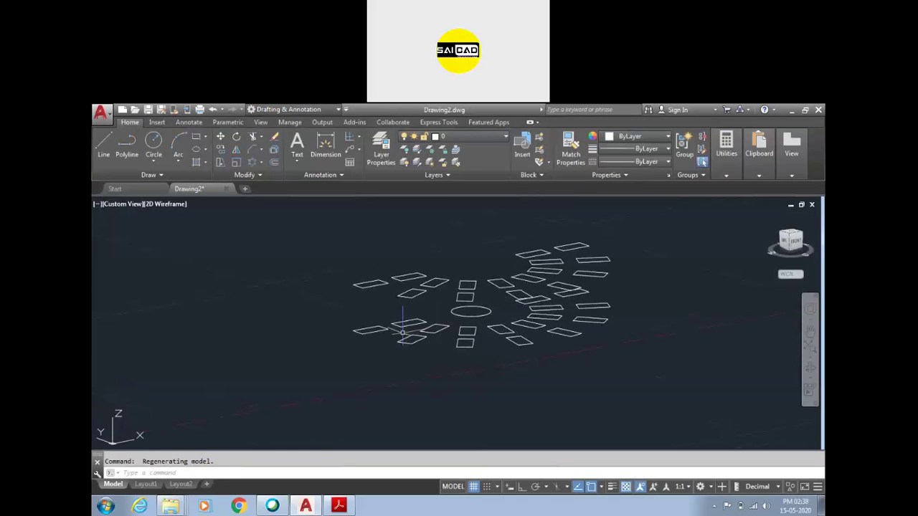
{"action": "middle_click_drag", "start_coordinate": [445, 272], "coordinate": [403, 330], "text": "shift"}
{"action": "scroll", "coordinate": [388, 350], "scroll_direction": "down", "scroll_amount": 6}
{"action": "scroll", "coordinate": [466, 329], "scroll_direction": "up", "scroll_amount": 4}
{"action": "scroll", "coordinate": [462, 329], "scroll_direction": "up", "scroll_amount": 2}
{"action": "scroll", "coordinate": [457, 343], "scroll_direction": "down", "scroll_amount": 4}
{"action": "scroll", "coordinate": [405, 330], "scroll_direction": "up", "scroll_amount": 2}
{"action": "scroll", "coordinate": [451, 334], "scroll_direction": "down", "scroll_amount": 4}
{"action": "scroll", "coordinate": [526, 296], "scroll_direction": "up", "scroll_amount": 5}
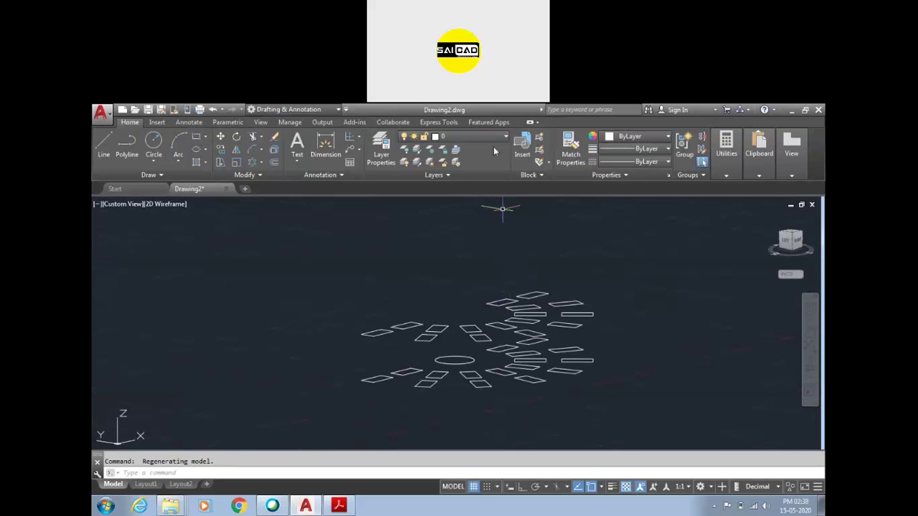
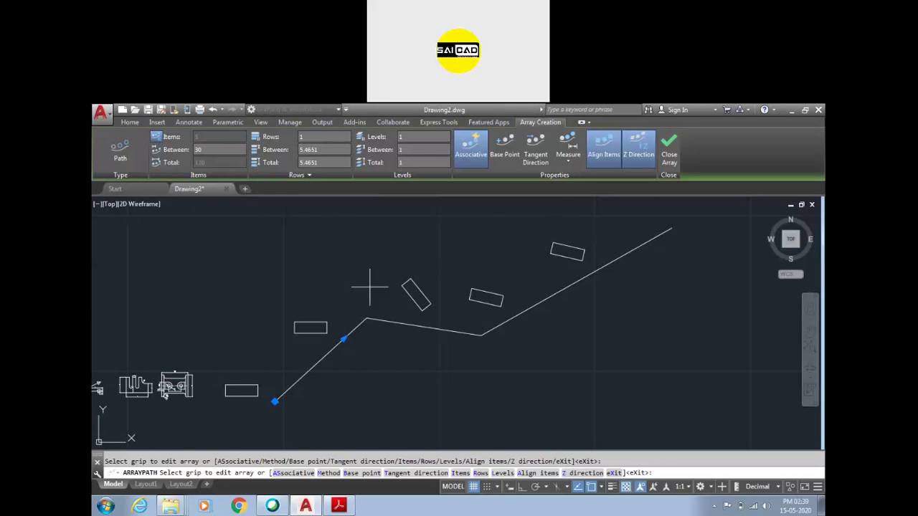
Switch the path array to the Divide method and set it to 10 items
{"action": "left_click", "coordinate": [570, 159]}
{"action": "left_click", "coordinate": [574, 181]}
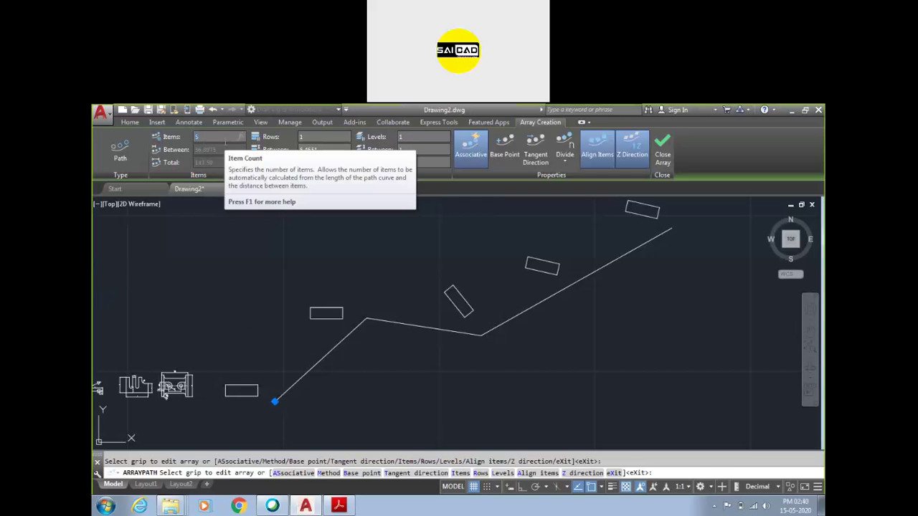
{"action": "key", "text": "Return"}
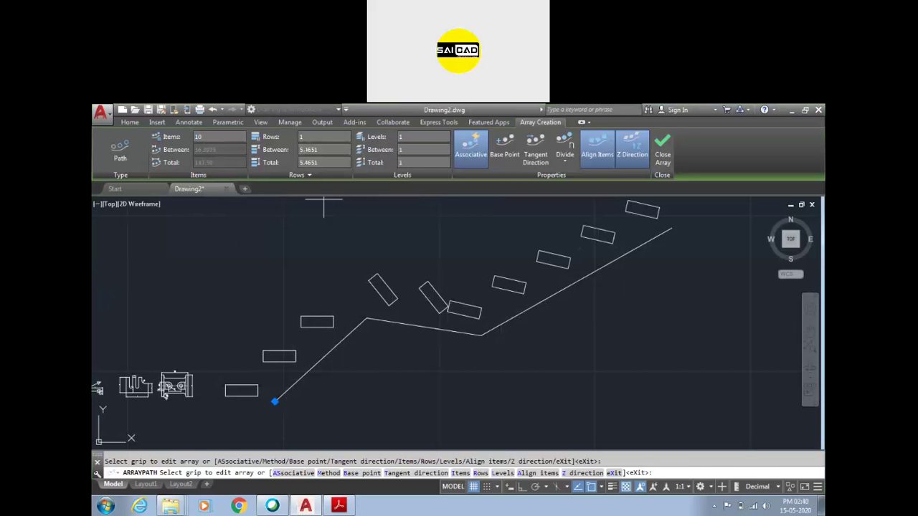
Give the path array 2 rows spaced 15 apart and view the whole result
{"action": "type", "text": "2"}
{"action": "key", "text": "Return"}
{"action": "left_click", "coordinate": [345, 149]}
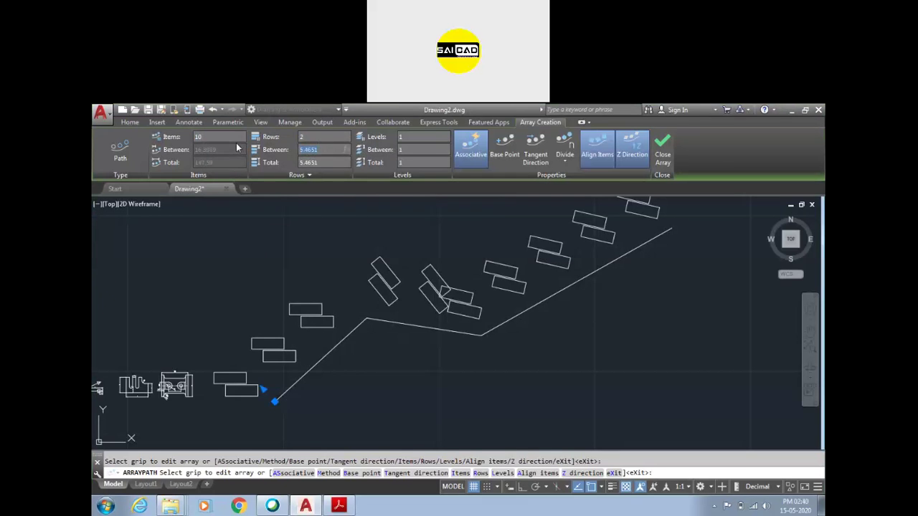
{"action": "key", "text": "Return"}
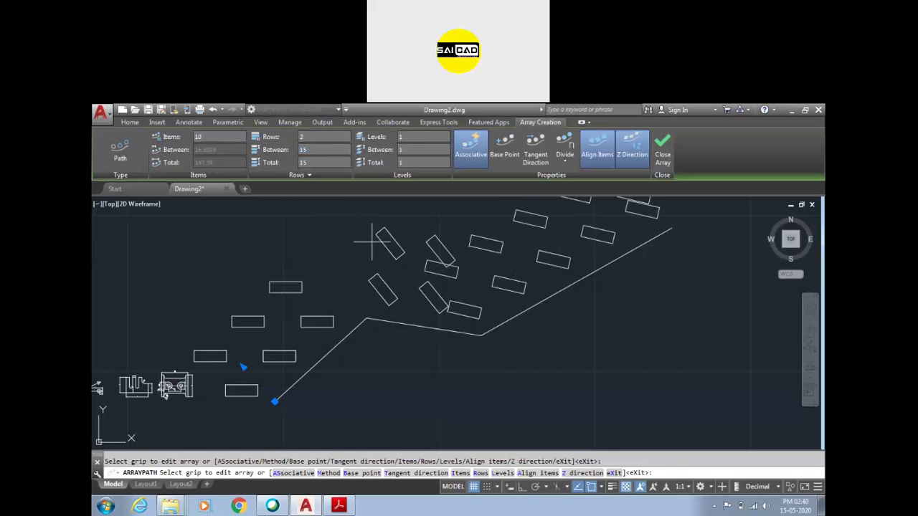
{"action": "scroll", "coordinate": [437, 264], "scroll_direction": "down", "scroll_amount": 2}
{"action": "scroll", "coordinate": [325, 295], "scroll_direction": "down", "scroll_amount": 2}
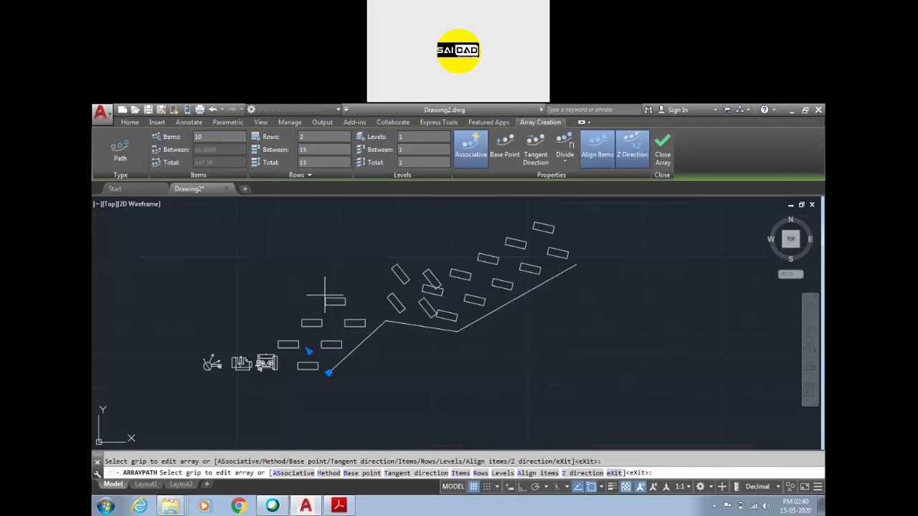
{"action": "scroll", "coordinate": [421, 301], "scroll_direction": "down", "scroll_amount": 1}
{"action": "scroll", "coordinate": [427, 313], "scroll_direction": "up", "scroll_amount": 2}
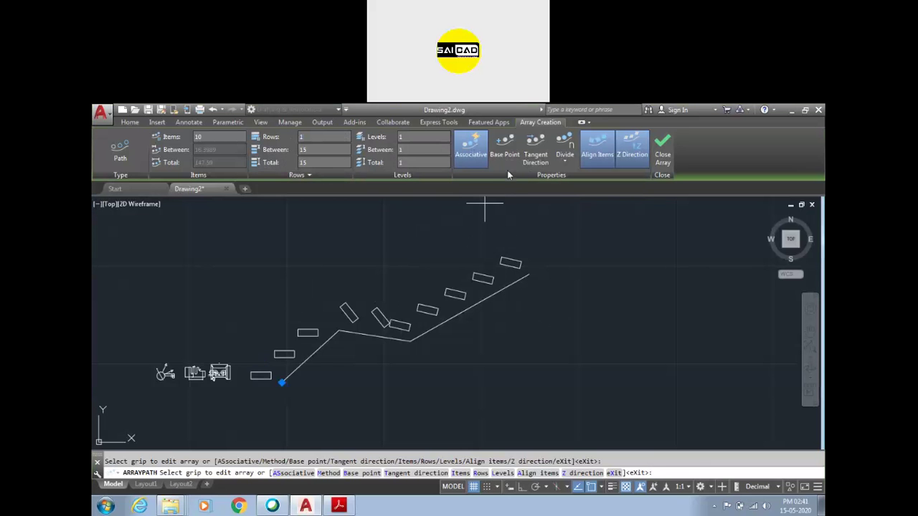
Set the path array's base point to the lower-right corner of the first rectangle so the items sit on the path
{"action": "scroll", "coordinate": [266, 380], "scroll_direction": "up", "scroll_amount": 3}
{"action": "scroll", "coordinate": [359, 344], "scroll_direction": "down", "scroll_amount": 2}
{"action": "scroll", "coordinate": [327, 381], "scroll_direction": "up", "scroll_amount": 2}
{"action": "scroll", "coordinate": [358, 348], "scroll_direction": "up", "scroll_amount": 2}
{"action": "scroll", "coordinate": [317, 391], "scroll_direction": "down", "scroll_amount": 2}
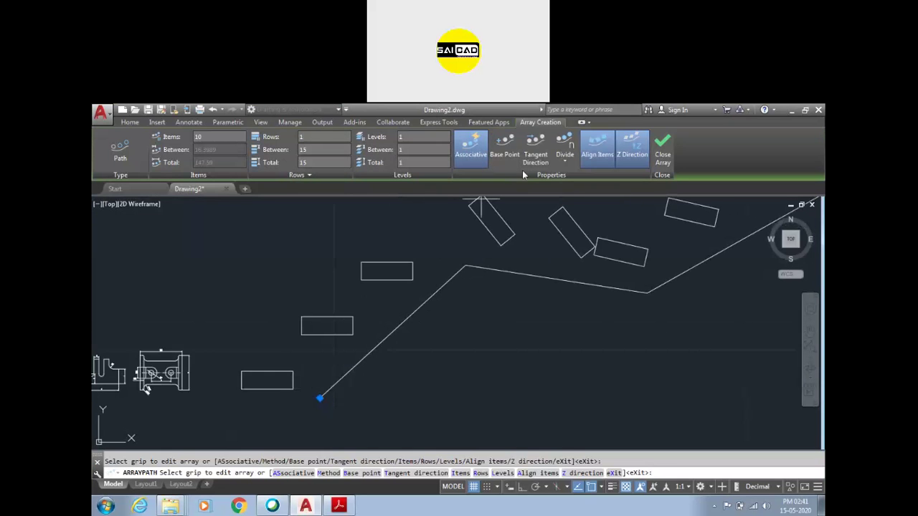
{"action": "left_click", "coordinate": [504, 150]}
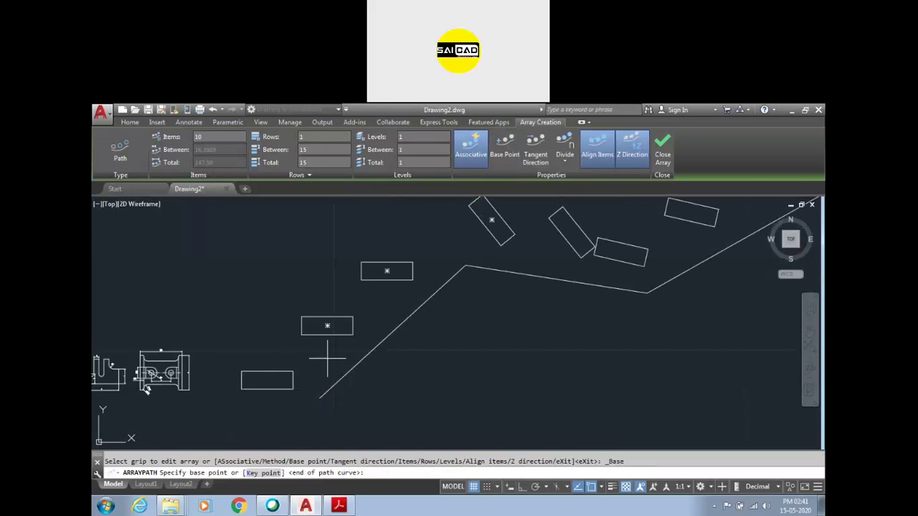
{"action": "left_click", "coordinate": [293, 389]}
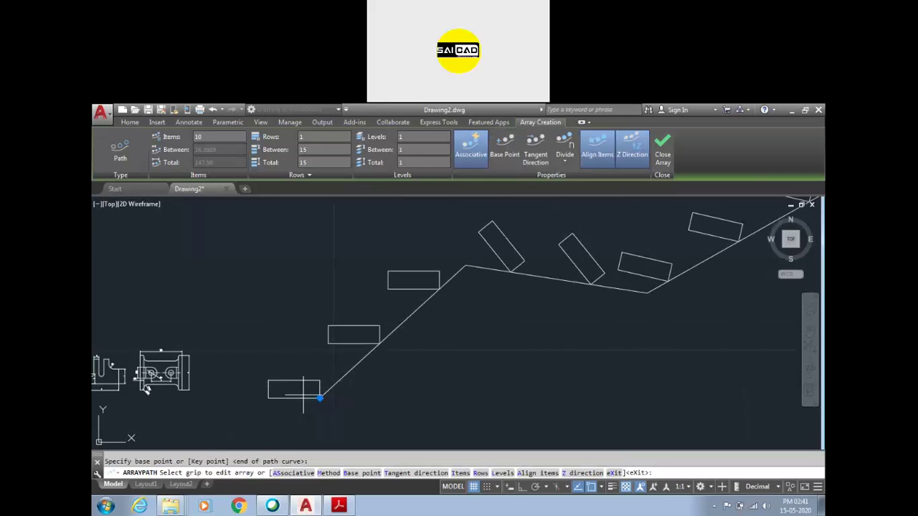
{"action": "scroll", "coordinate": [316, 395], "scroll_direction": "down", "scroll_amount": 5}
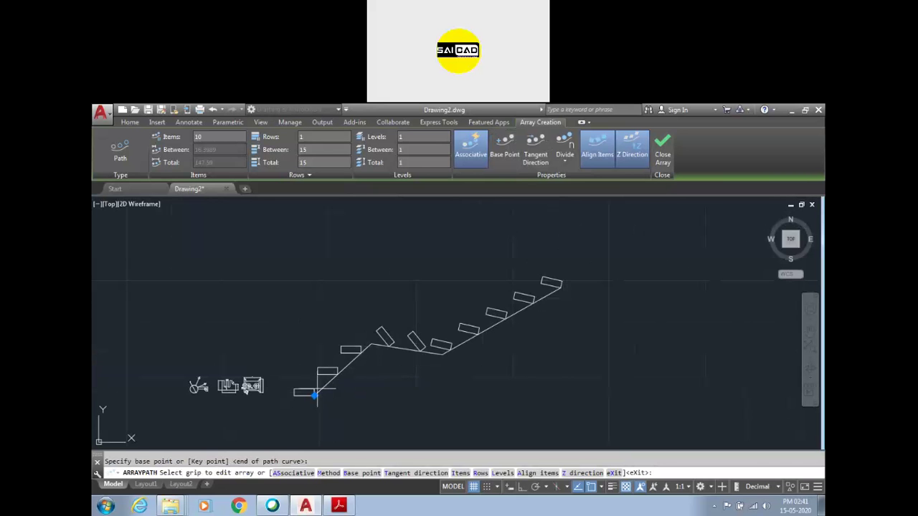
{"action": "scroll", "coordinate": [319, 391], "scroll_direction": "up", "scroll_amount": 5}
{"action": "scroll", "coordinate": [316, 395], "scroll_direction": "down", "scroll_amount": 3}
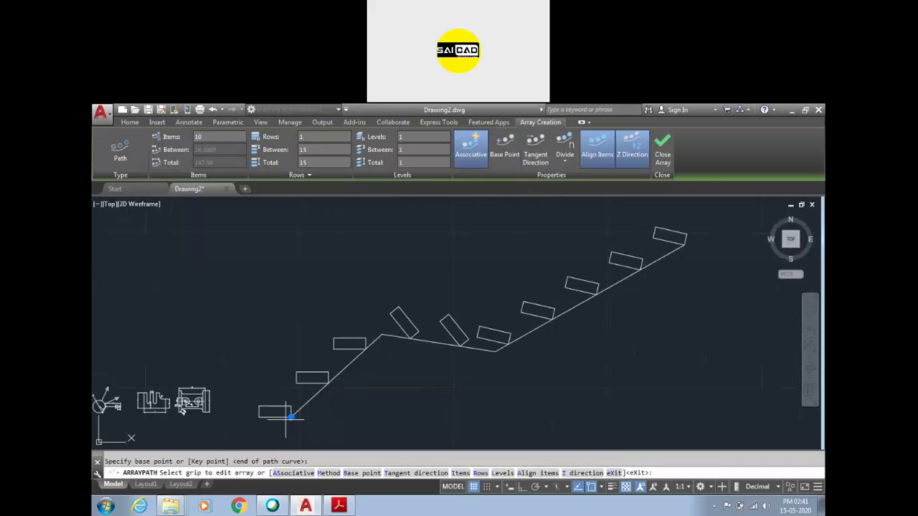
Try a tangent direction for the path array's items with a vector running up and to the left
{"action": "scroll", "coordinate": [283, 414], "scroll_direction": "up", "scroll_amount": 2}
{"action": "left_click", "coordinate": [528, 155]}
{"action": "left_click", "coordinate": [297, 380]}
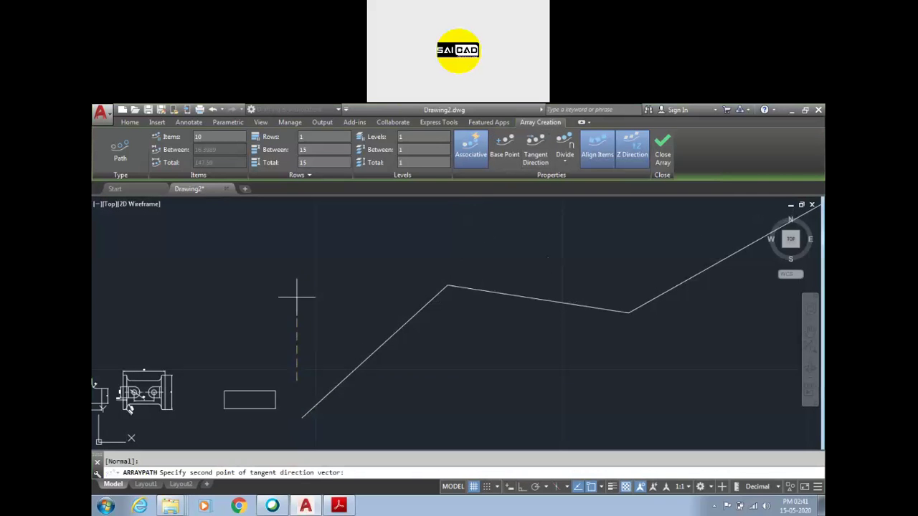
{"action": "left_click", "coordinate": [189, 215]}
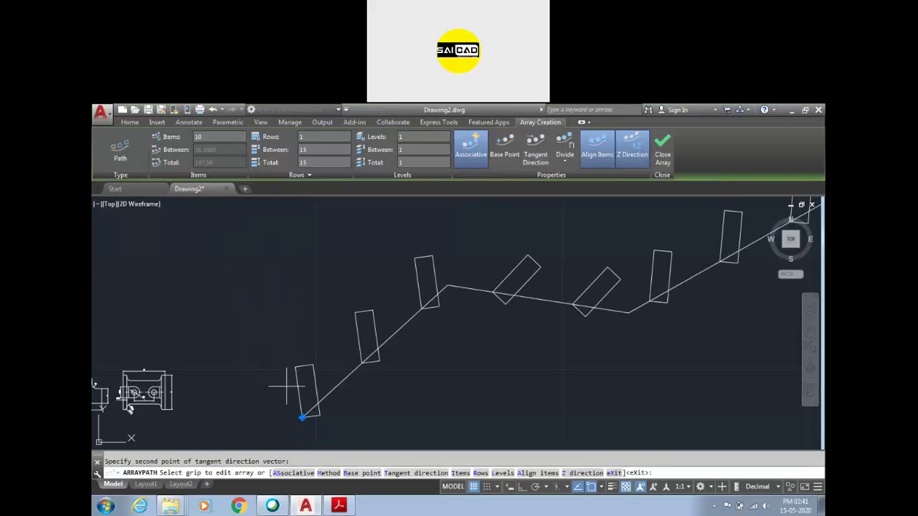
{"action": "scroll", "coordinate": [378, 310], "scroll_direction": "down", "scroll_amount": 2}
Try a tangent direction for the path array with a vector running left and slightly downward
{"action": "left_click", "coordinate": [528, 155]}
{"action": "left_click", "coordinate": [389, 399]}
{"action": "left_click", "coordinate": [264, 439]}
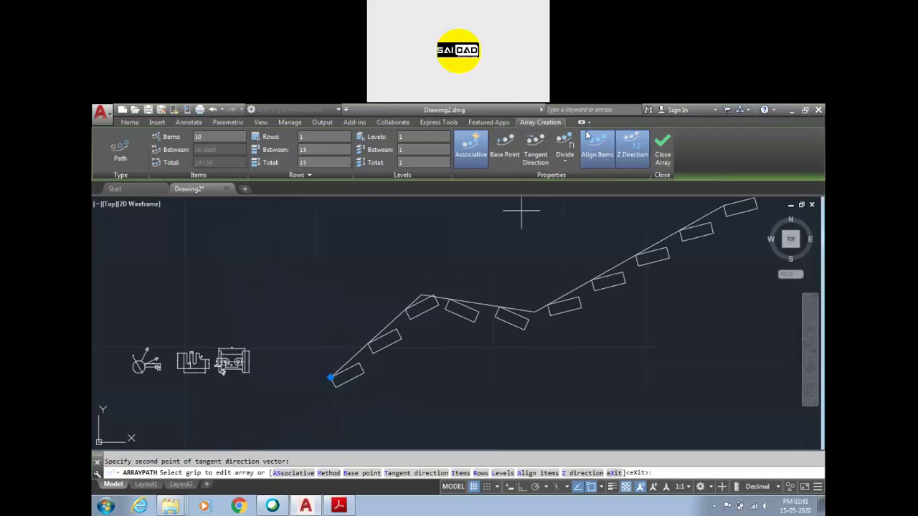
Try two more tangent directions for the path array, with vectors running right and slightly downward, and right and slightly upward
{"action": "left_click", "coordinate": [534, 151]}
{"action": "left_click", "coordinate": [389, 379]}
{"action": "left_click", "coordinate": [553, 408]}
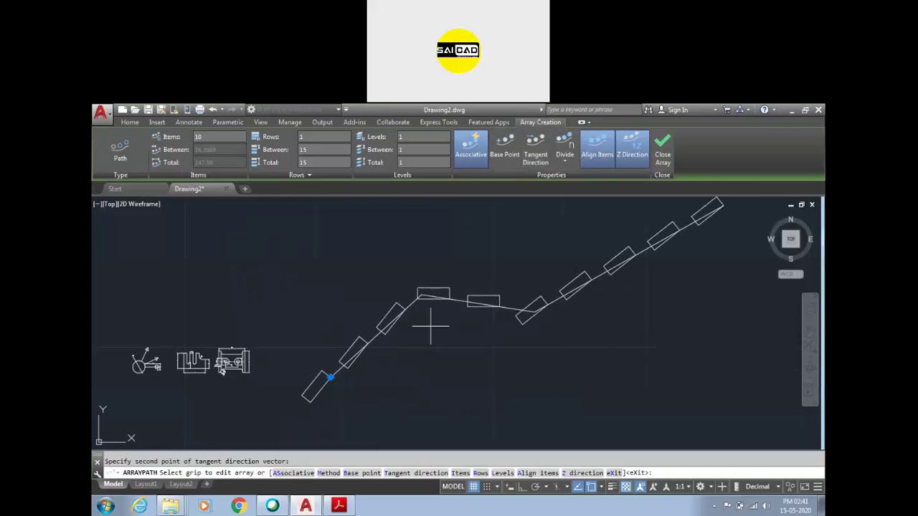
{"action": "left_click", "coordinate": [534, 150]}
{"action": "left_click", "coordinate": [403, 389]}
{"action": "left_click", "coordinate": [547, 341]}
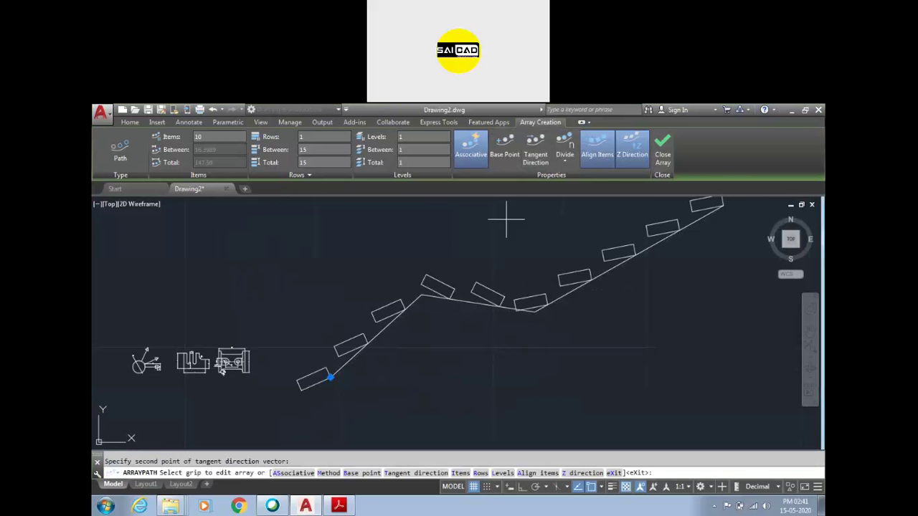
Redefine the path array's tangent direction with a nearly vertical upward vector so the rectangles stand across the path
{"action": "left_click", "coordinate": [530, 152]}
{"action": "left_click", "coordinate": [374, 334]}
{"action": "left_click", "coordinate": [363, 253]}
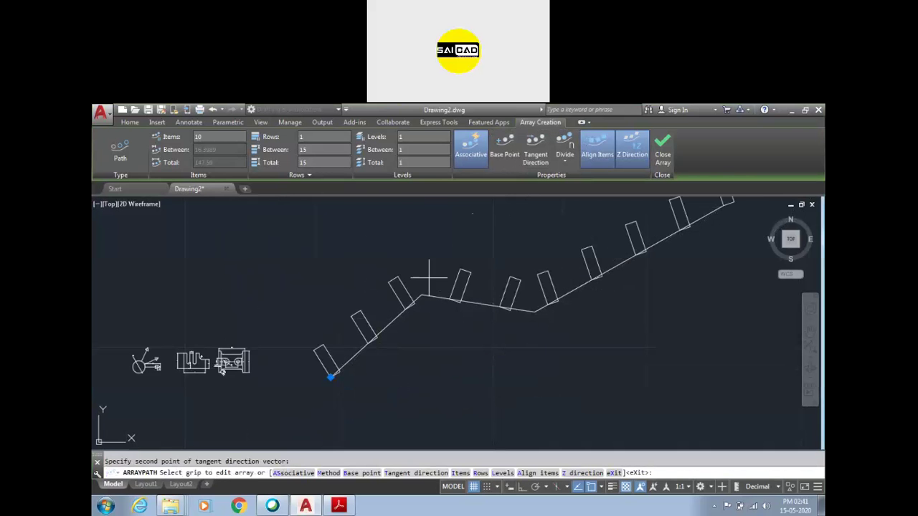
{"action": "scroll", "coordinate": [473, 329], "scroll_direction": "down", "scroll_amount": 2}
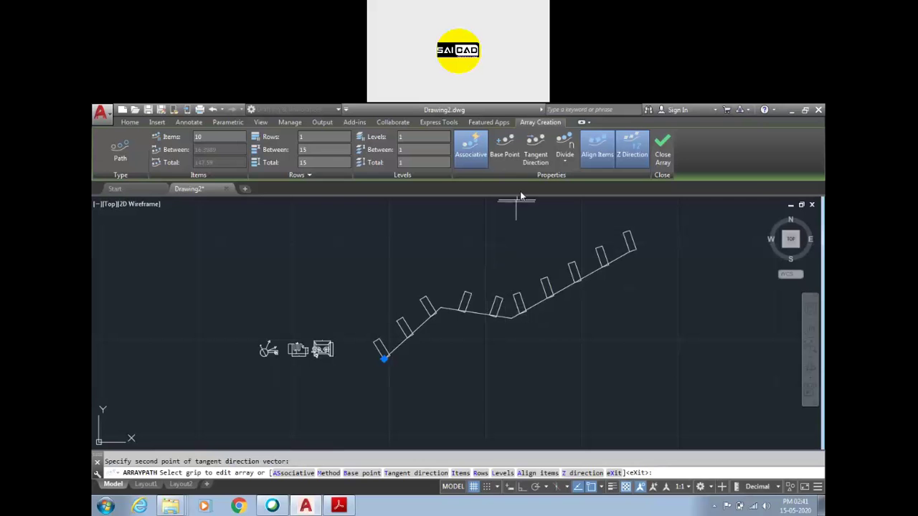
{"action": "left_click", "coordinate": [564, 160]}
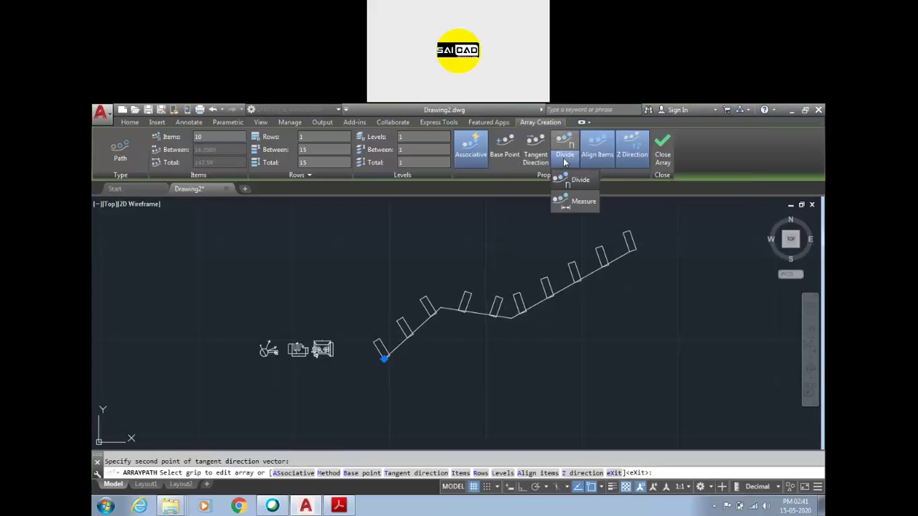
{"action": "left_click", "coordinate": [564, 158]}
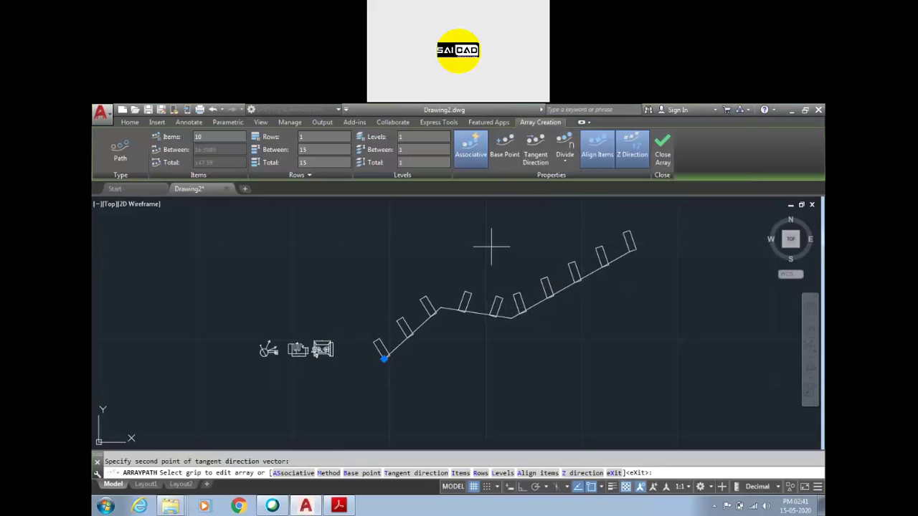
Turn off item alignment so all rectangles in the path array keep the same orientation along the path
{"action": "scroll", "coordinate": [430, 305], "scroll_direction": "up", "scroll_amount": 2}
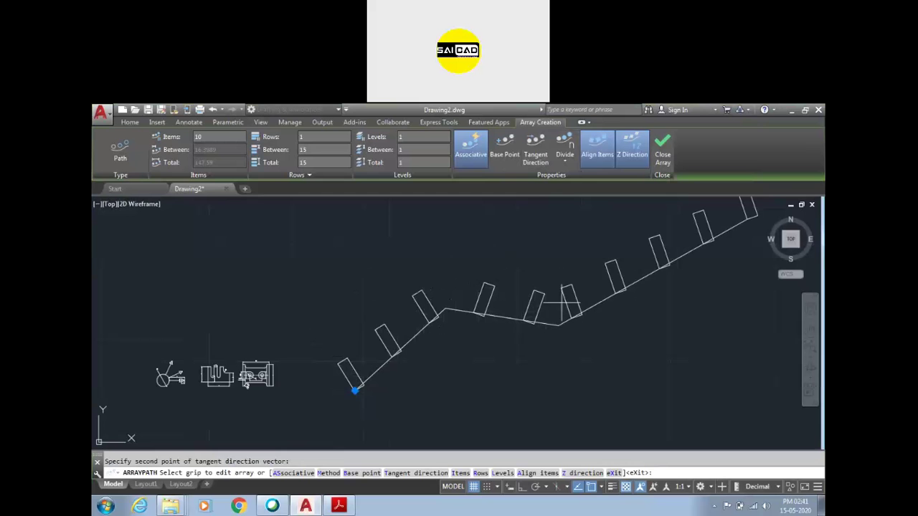
{"action": "scroll", "coordinate": [494, 352], "scroll_direction": "down", "scroll_amount": 2}
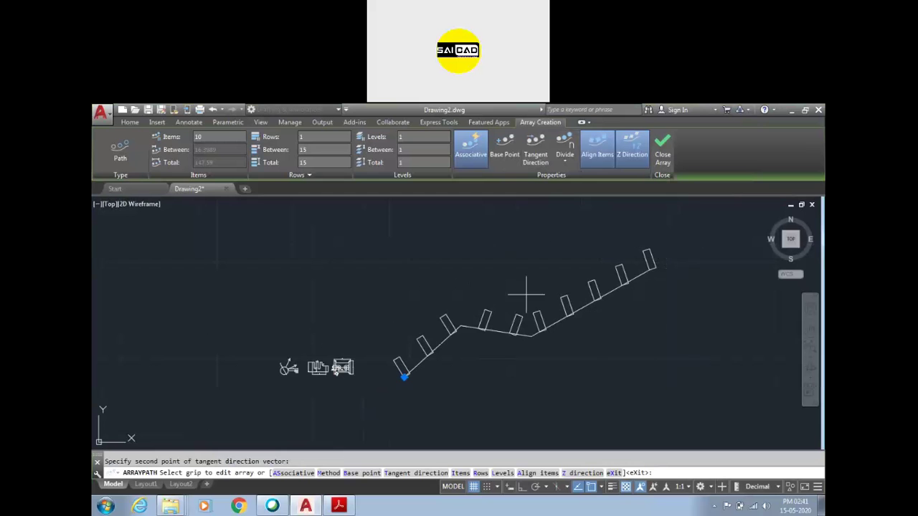
{"action": "left_click", "coordinate": [594, 155]}
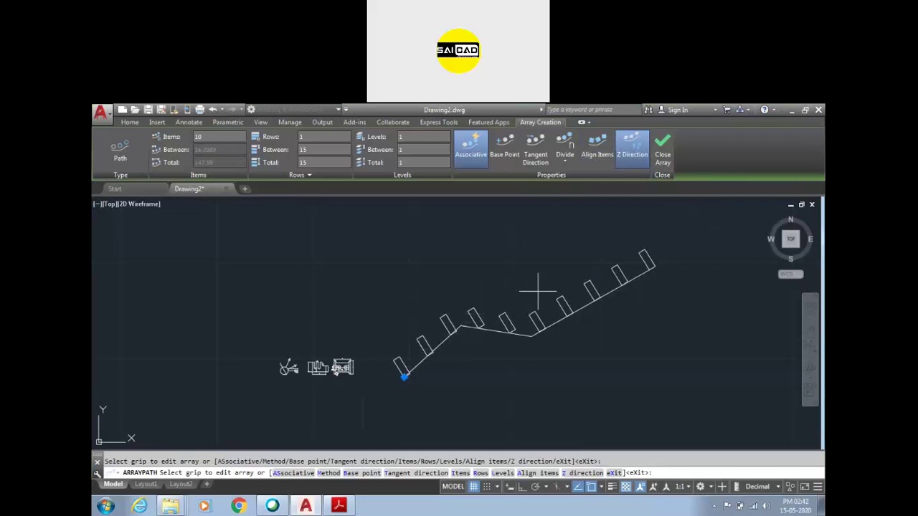
{"action": "scroll", "coordinate": [534, 290], "scroll_direction": "down", "scroll_amount": 2}
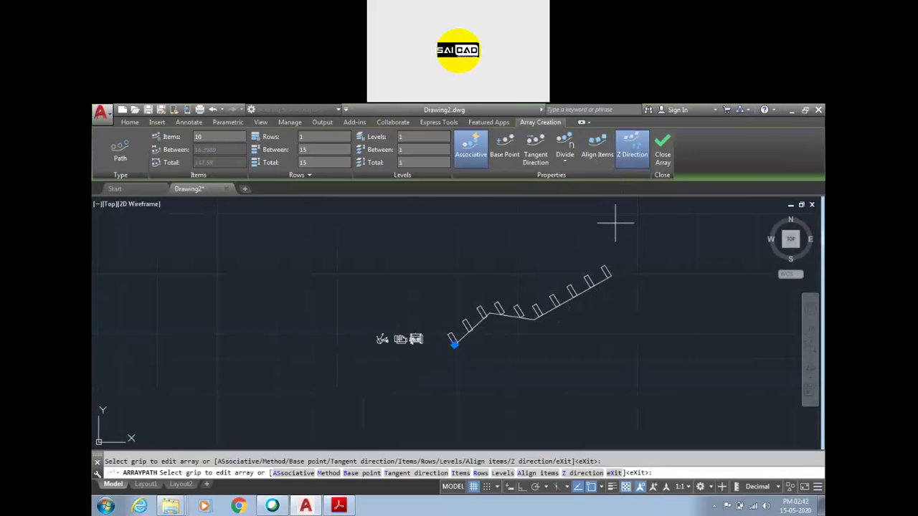
Toggle the path array's Z direction option off and on several times, then finish editing the array
{"action": "left_click", "coordinate": [633, 149]}
{"action": "left_click", "coordinate": [634, 149]}
{"action": "left_click", "coordinate": [634, 150]}
{"action": "left_click", "coordinate": [634, 150]}
{"action": "left_click", "coordinate": [634, 150]}
{"action": "left_click", "coordinate": [634, 149]}
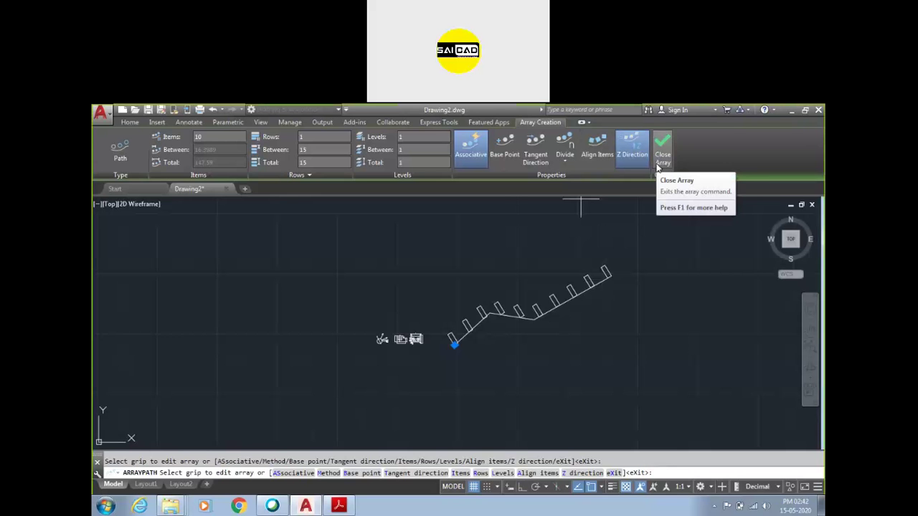
{"action": "left_click", "coordinate": [661, 155]}
Examine the finished path array from a slightly tilted 3D view, close up and from farther away
{"action": "scroll", "coordinate": [513, 342], "scroll_direction": "down", "scroll_amount": 2}
{"action": "scroll", "coordinate": [514, 293], "scroll_direction": "down", "scroll_amount": 2}
{"action": "scroll", "coordinate": [524, 301], "scroll_direction": "up", "scroll_amount": 4}
{"action": "scroll", "coordinate": [446, 359], "scroll_direction": "down", "scroll_amount": 3}
{"action": "middle_click_drag", "start_coordinate": [445, 359], "coordinate": [427, 358], "text": "shift"}
{"action": "scroll", "coordinate": [466, 372], "scroll_direction": "up", "scroll_amount": 5}
{"action": "scroll", "coordinate": [466, 372], "scroll_direction": "down", "scroll_amount": 3}
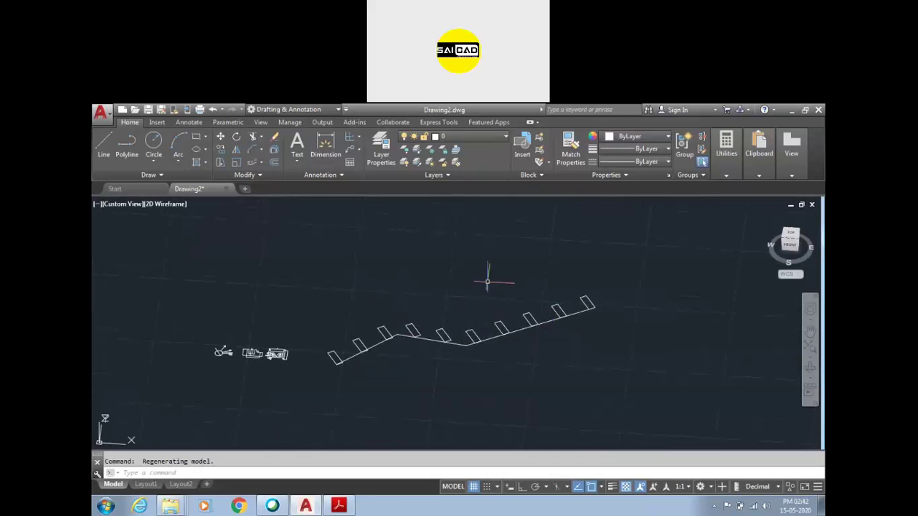
{"action": "scroll", "coordinate": [426, 297], "scroll_direction": "down", "scroll_amount": 2}
{"action": "scroll", "coordinate": [421, 309], "scroll_direction": "up", "scroll_amount": 2}
{"action": "scroll", "coordinate": [420, 309], "scroll_direction": "down", "scroll_amount": 3}
{"action": "scroll", "coordinate": [470, 316], "scroll_direction": "up", "scroll_amount": 3}
{"action": "scroll", "coordinate": [347, 293], "scroll_direction": "down", "scroll_amount": 3}
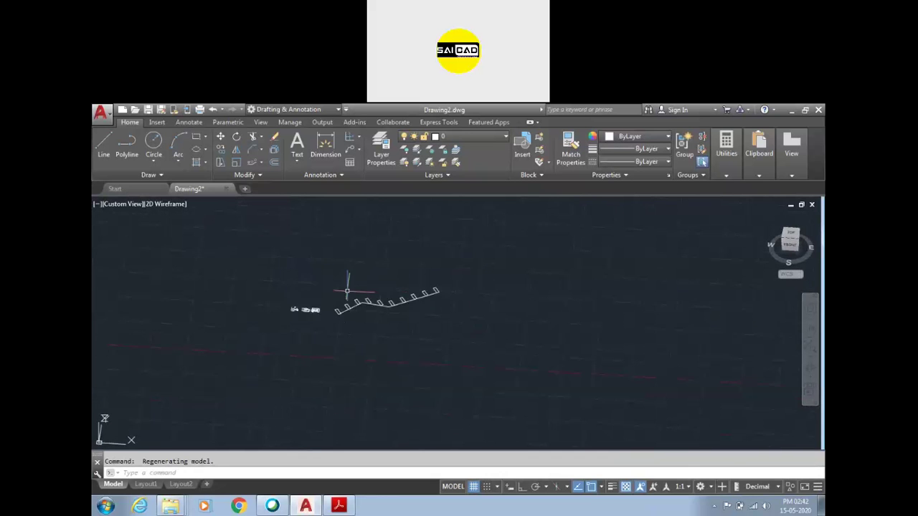
{"action": "scroll", "coordinate": [347, 292], "scroll_direction": "up", "scroll_amount": 3}
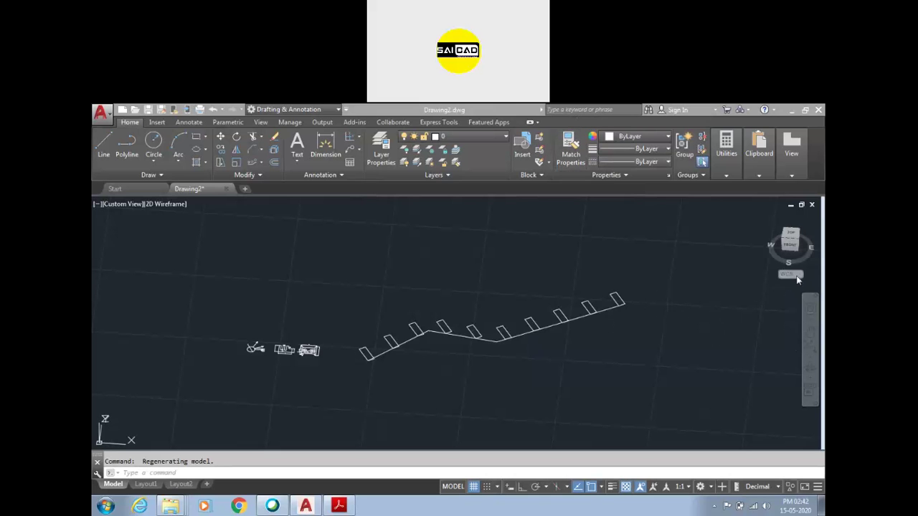
{"action": "left_click", "coordinate": [393, 388]}
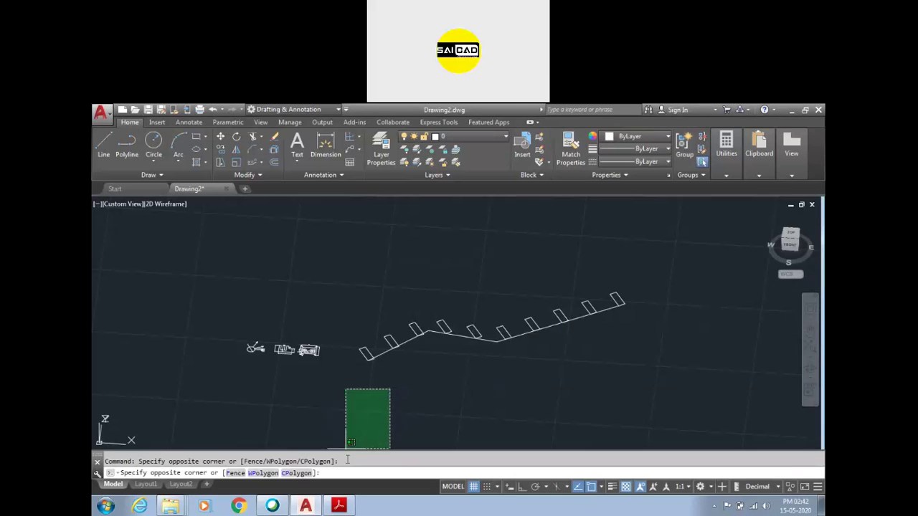
Switch to ALL Merged.pdf in Acrobat Reader and examine Drawing No:-94 on page 29, enlarged to 200%
{"action": "left_click", "coordinate": [338, 506]}
{"action": "scroll", "coordinate": [470, 333], "scroll_direction": "up", "scroll_amount": 10}
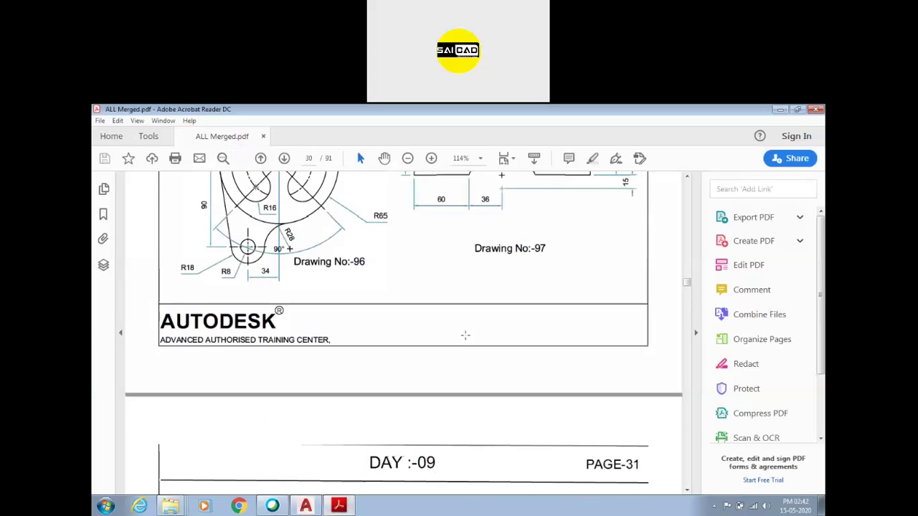
{"action": "scroll", "coordinate": [469, 333], "scroll_direction": "up", "scroll_amount": 10}
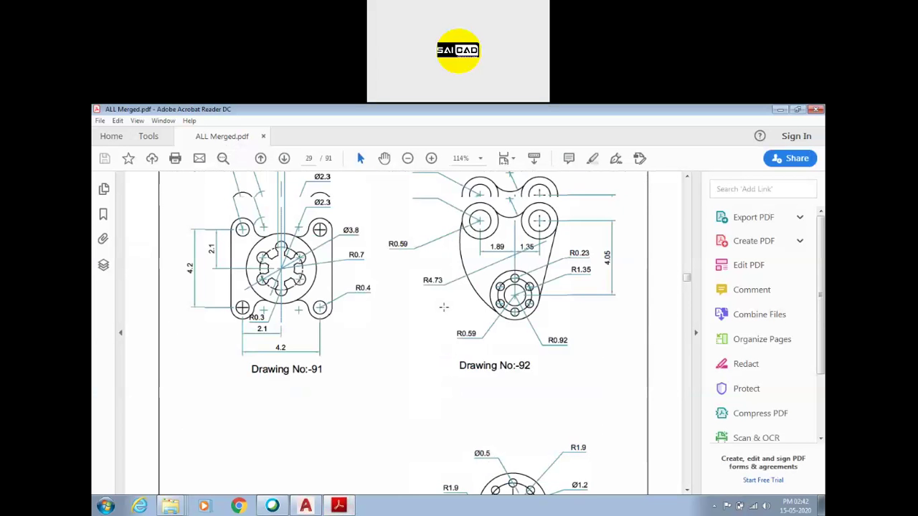
{"action": "scroll", "coordinate": [448, 288], "scroll_direction": "down", "scroll_amount": 5}
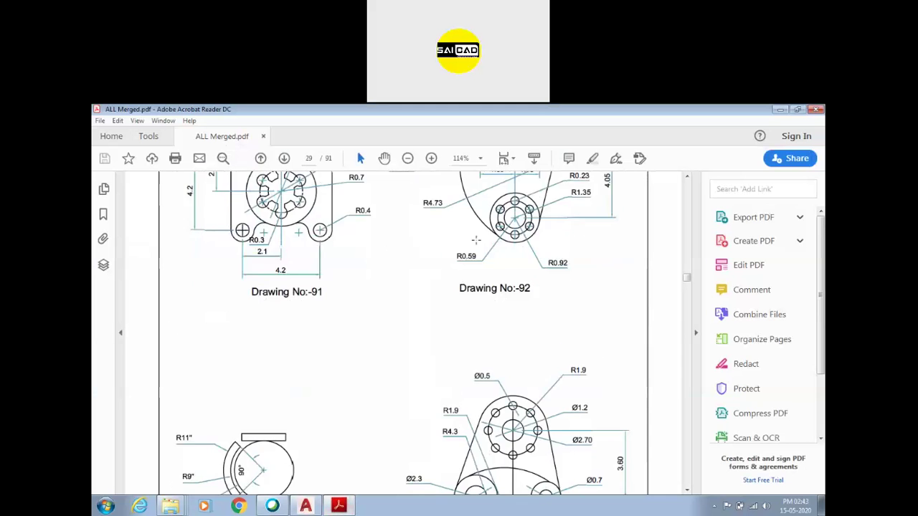
{"action": "scroll", "coordinate": [533, 372], "scroll_direction": "up", "scroll_amount": 1}
{"action": "scroll", "coordinate": [429, 284], "scroll_direction": "down", "scroll_amount": 1}
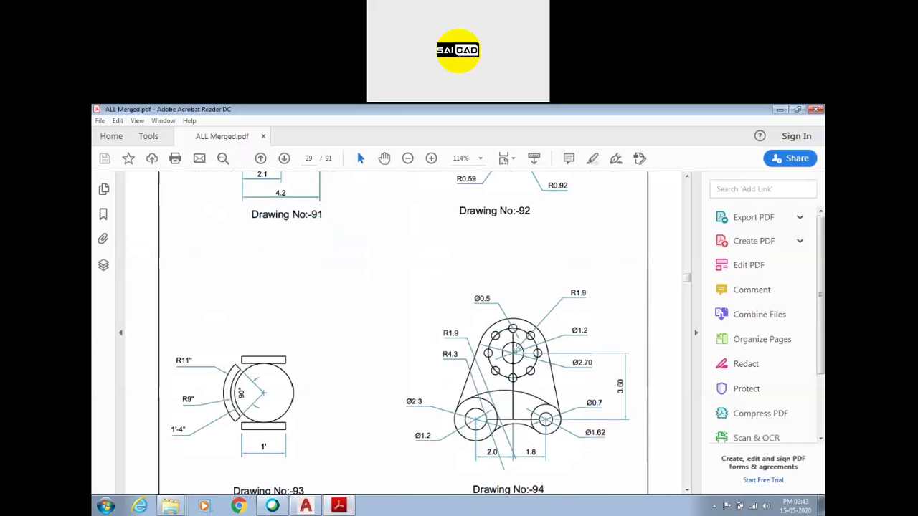
{"action": "scroll", "coordinate": [429, 284], "scroll_direction": "up", "scroll_amount": 2, "text": "ctrl"}
{"action": "scroll", "coordinate": [559, 372], "scroll_direction": "up", "scroll_amount": 2, "text": "ctrl"}
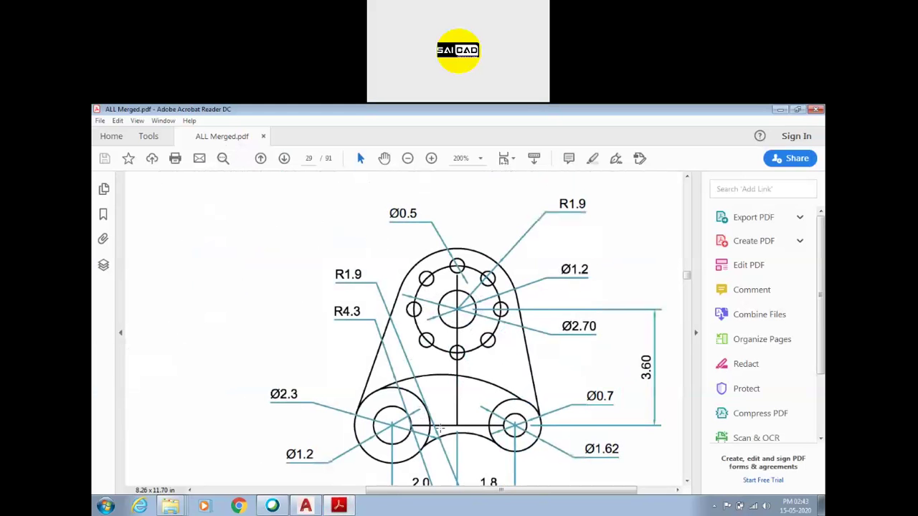
{"action": "scroll", "coordinate": [465, 315], "scroll_direction": "down", "scroll_amount": 2}
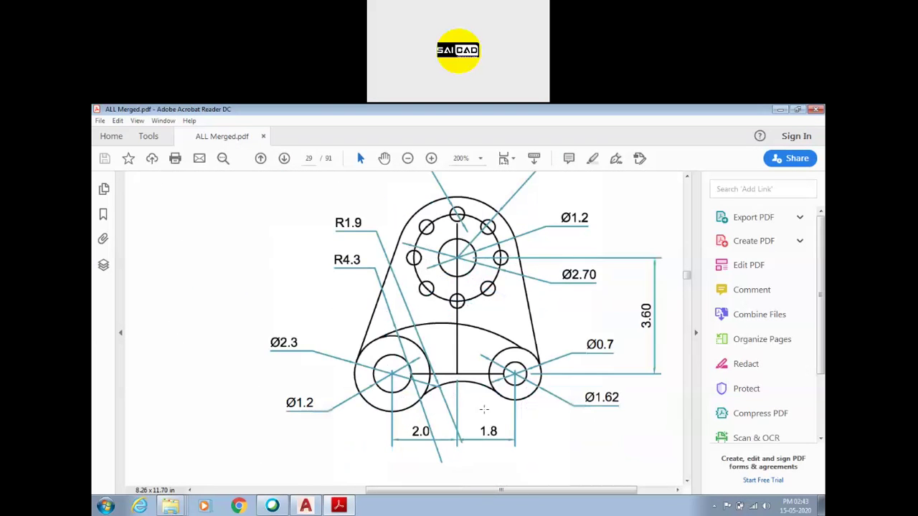
{"action": "scroll", "coordinate": [456, 368], "scroll_direction": "up", "scroll_amount": 2}
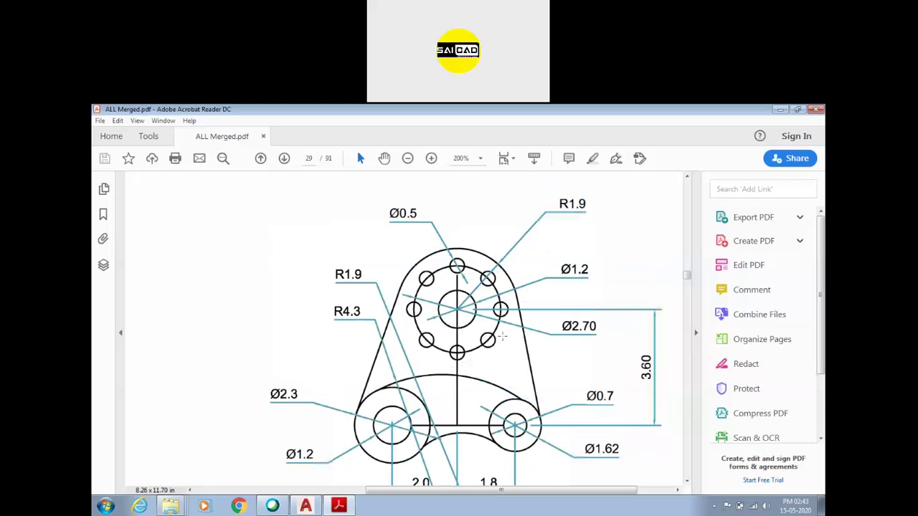
{"action": "scroll", "coordinate": [512, 251], "scroll_direction": "down", "scroll_amount": 1}
{"action": "scroll", "coordinate": [510, 249], "scroll_direction": "up", "scroll_amount": 1}
{"action": "scroll", "coordinate": [469, 236], "scroll_direction": "down", "scroll_amount": 1}
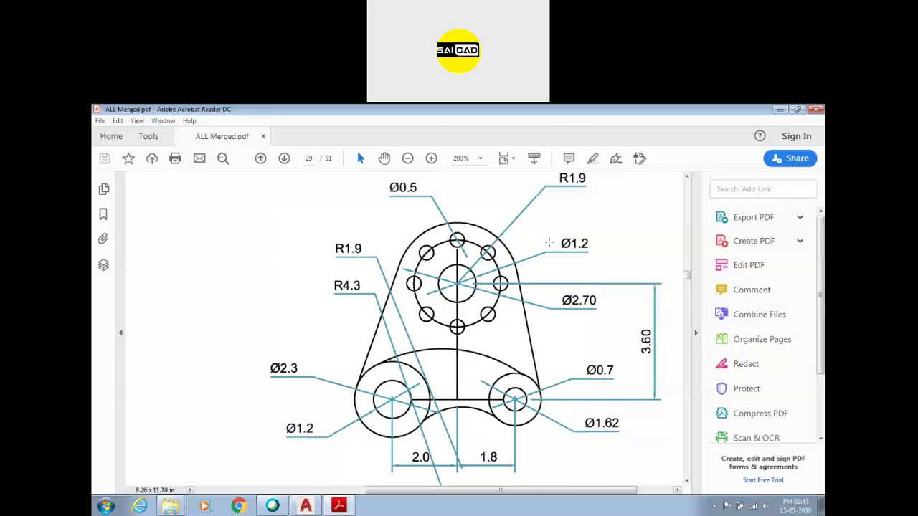
Arrange the windows side by side, with the PDF on the left half and AutoCAD on the right half
{"action": "key", "text": "super+Left"}
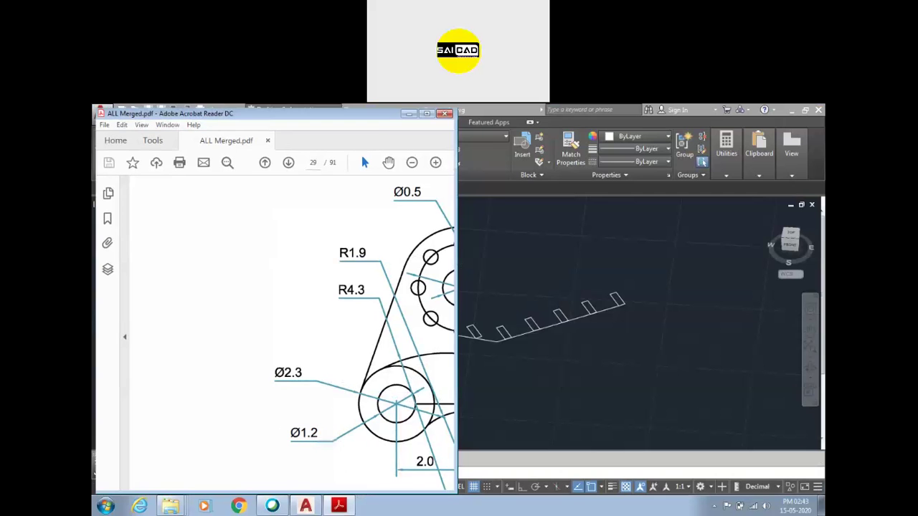
{"action": "left_click", "coordinate": [727, 178]}
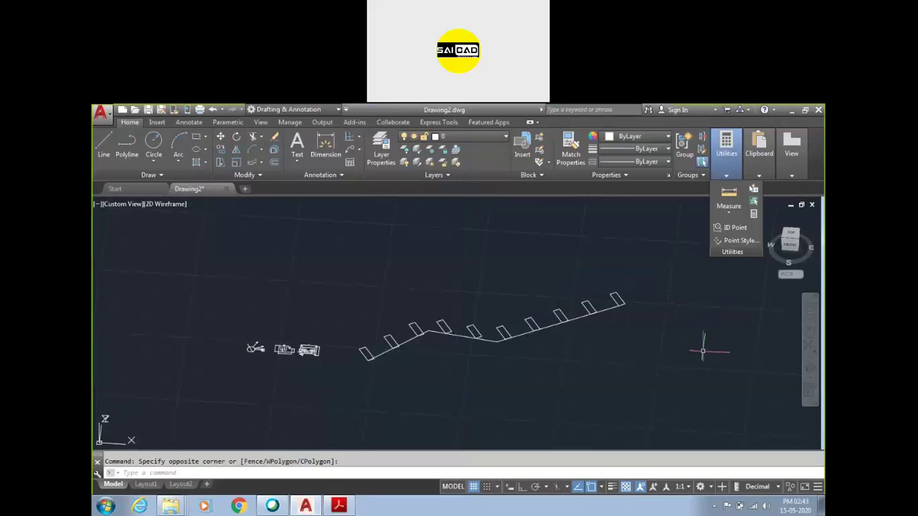
{"action": "key", "text": "super+Right"}
{"action": "key", "text": "super+Left"}
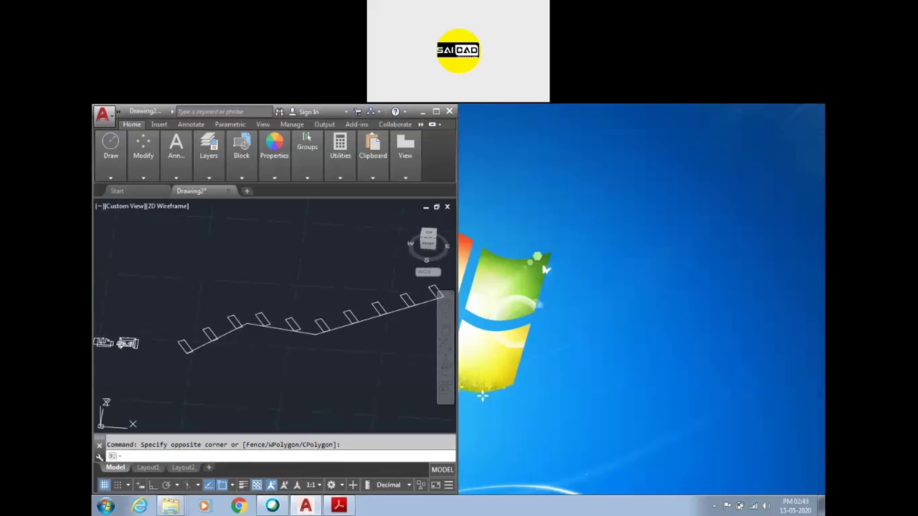
{"action": "key", "text": "super+Right"}
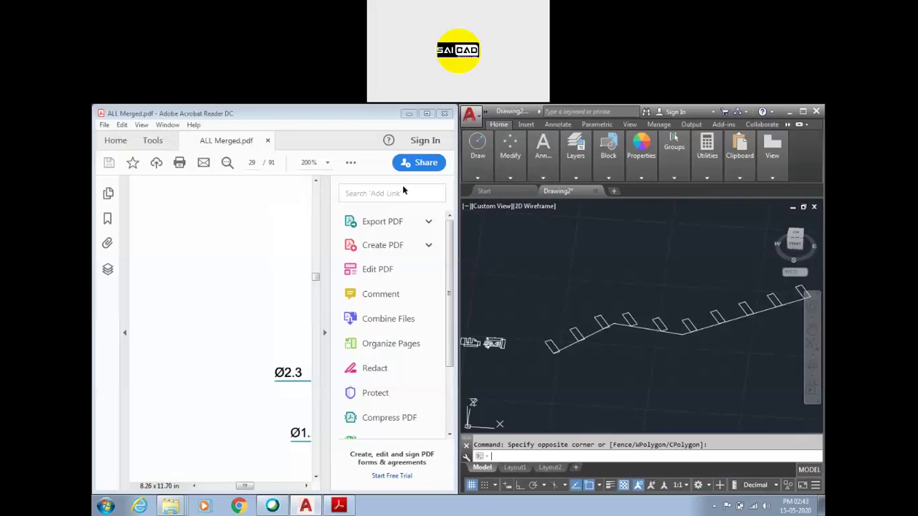
Collapse the PDF's tools pane and fit Drawing No:-94 in the narrowed window at 150% zoom
{"action": "left_click", "coordinate": [239, 443]}
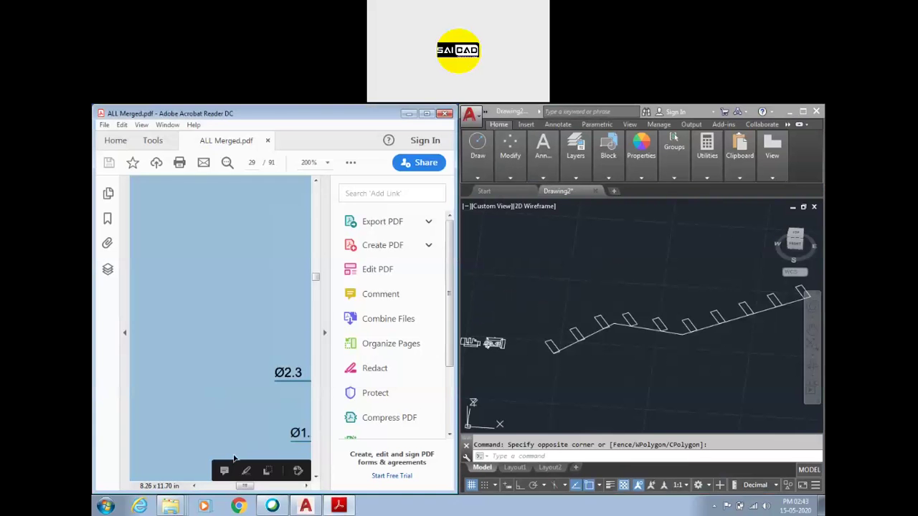
{"action": "left_click_drag", "start_coordinate": [243, 486], "coordinate": [270, 493]}
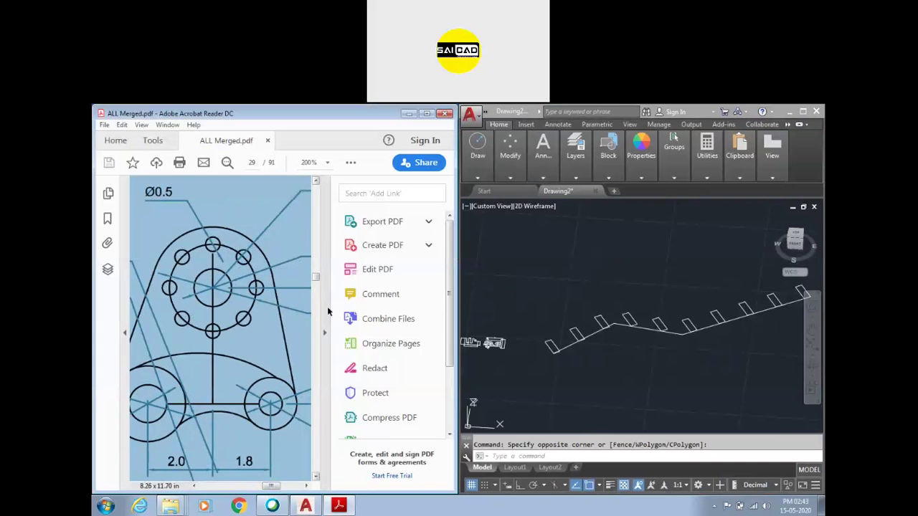
{"action": "left_click", "coordinate": [326, 334]}
{"action": "left_click_drag", "start_coordinate": [343, 486], "coordinate": [337, 486]}
{"action": "scroll", "coordinate": [325, 369], "scroll_direction": "down", "scroll_amount": 1, "text": "ctrl"}
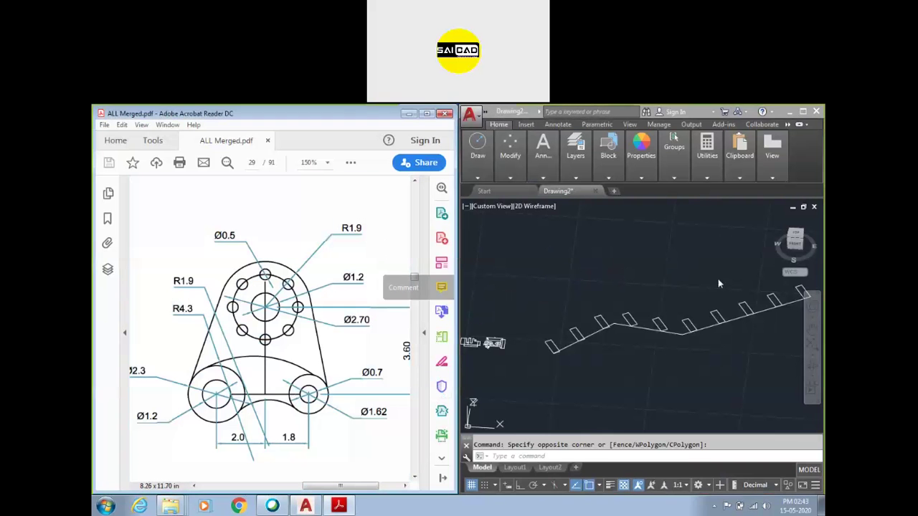
Return the AutoCAD drawing to the top view and erase all existing objects
{"action": "scroll", "coordinate": [607, 294], "scroll_direction": "down", "scroll_amount": 5}
{"action": "left_click", "coordinate": [648, 270]}
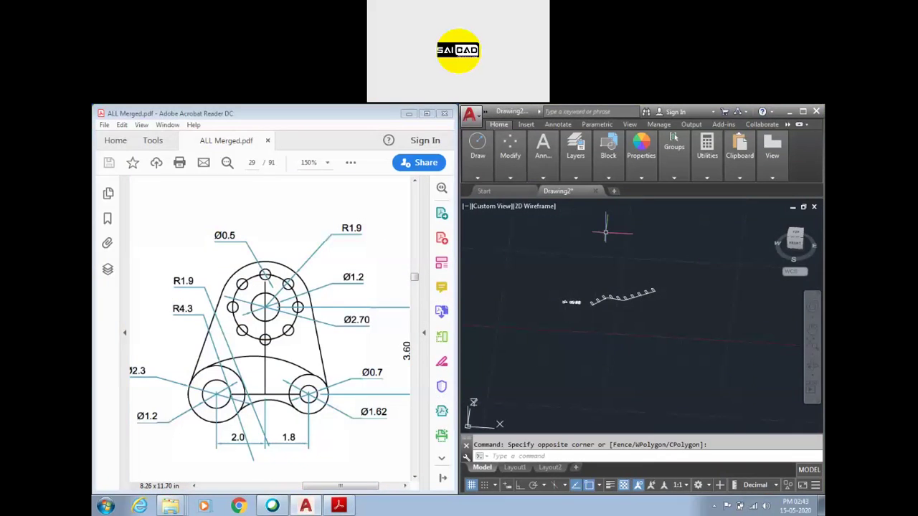
{"action": "left_click", "coordinate": [795, 233]}
{"action": "left_click", "coordinate": [761, 265]}
{"action": "left_click", "coordinate": [510, 393]}
{"action": "key", "text": "Delete"}
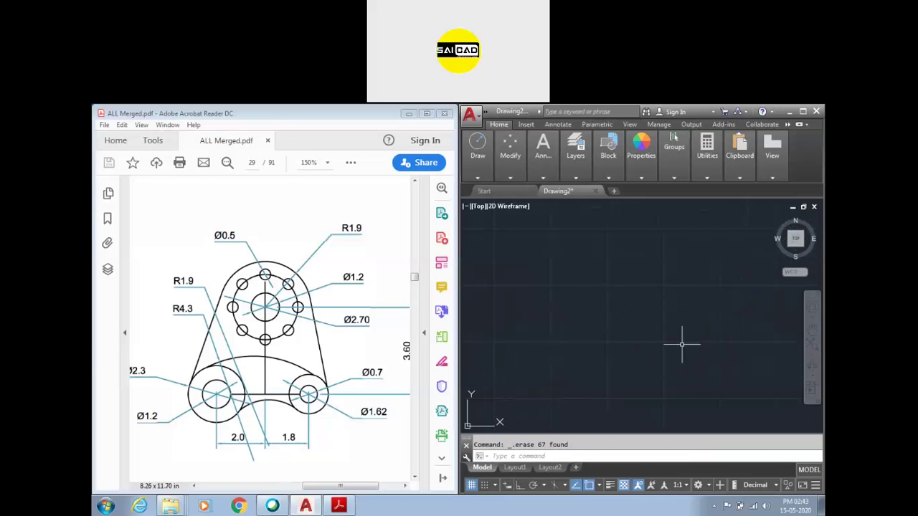
Draw a circle of radius 1.9 in the empty drawing for the part's upper rounded end
{"action": "type", "text": "c"}
{"action": "key", "text": "Return"}
{"action": "left_click", "coordinate": [666, 273]}
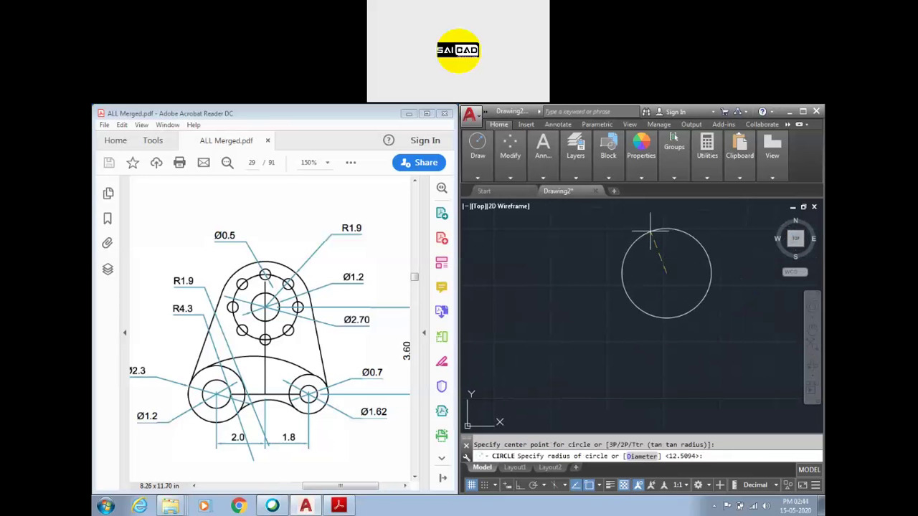
{"action": "type", "text": "1.9"}
{"action": "key", "text": "Return"}
{"action": "scroll", "coordinate": [686, 280], "scroll_direction": "up", "scroll_amount": 3}
{"action": "scroll", "coordinate": [669, 244], "scroll_direction": "up", "scroll_amount": 2}
{"action": "key", "text": "Return"}
{"action": "left_click", "coordinate": [596, 268]}
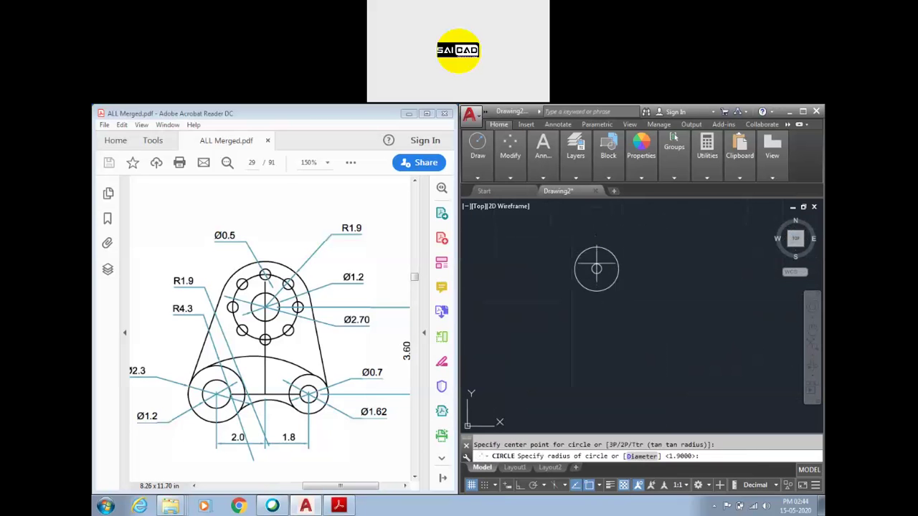
{"action": "key", "text": "Escape"}
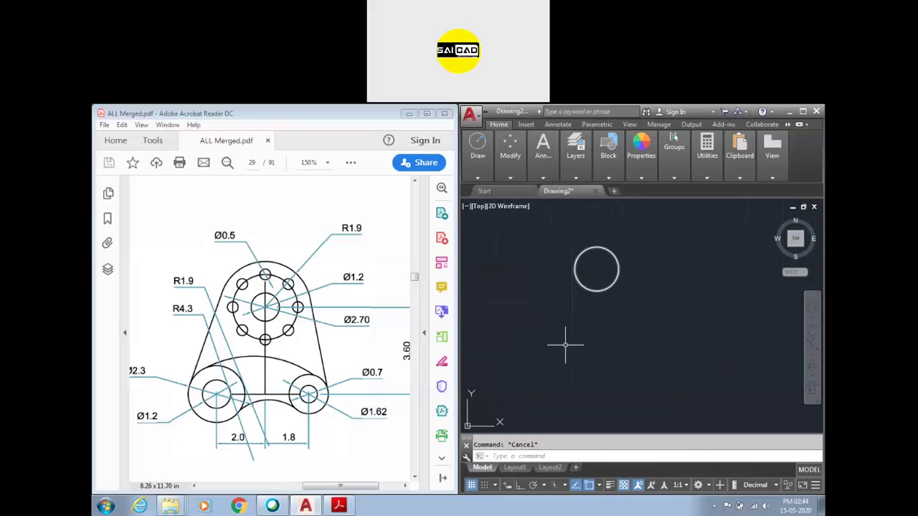
Draw a circle of diameter 1.2, its center tracked 3.6 down and 2 left from the large circle's center
{"action": "type", "text": "c"}
{"action": "key", "text": "Return"}
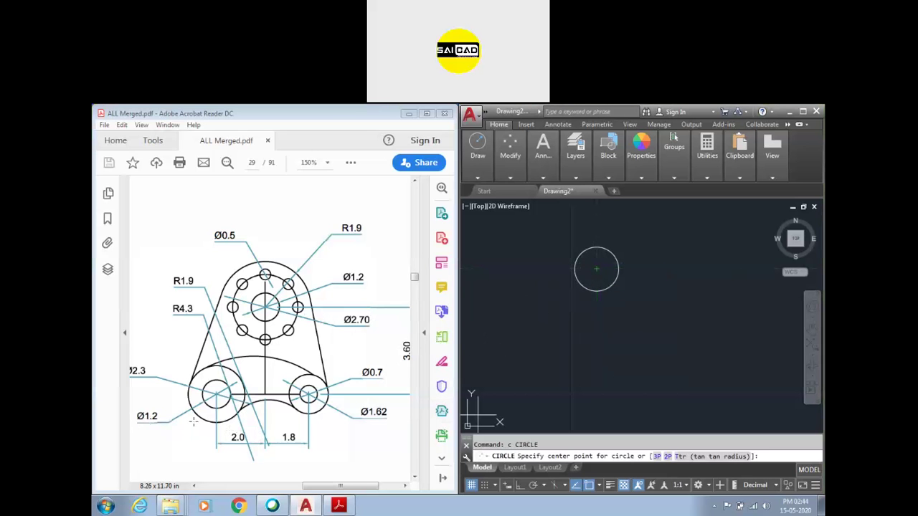
{"action": "type", "text": "tk"}
{"action": "key", "text": "Return"}
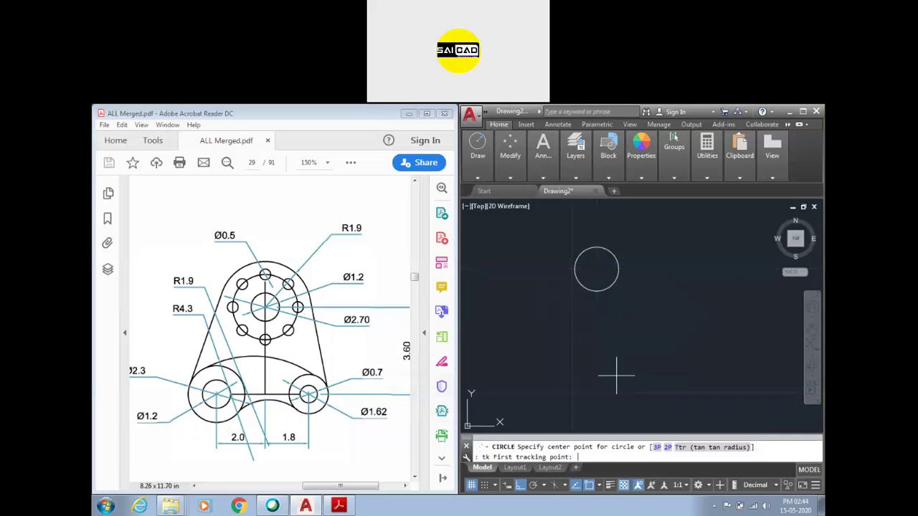
{"action": "left_click", "coordinate": [596, 269]}
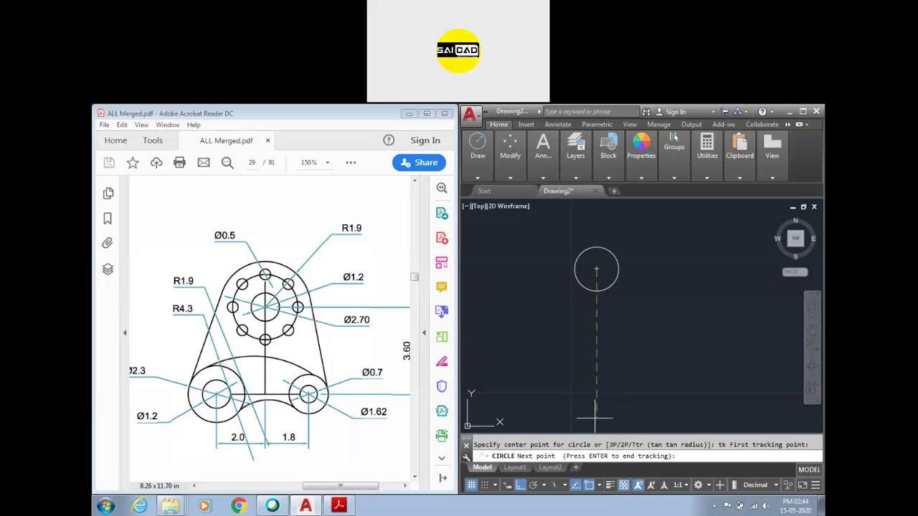
{"action": "type", "text": "3.6"}
{"action": "key", "text": "Return"}
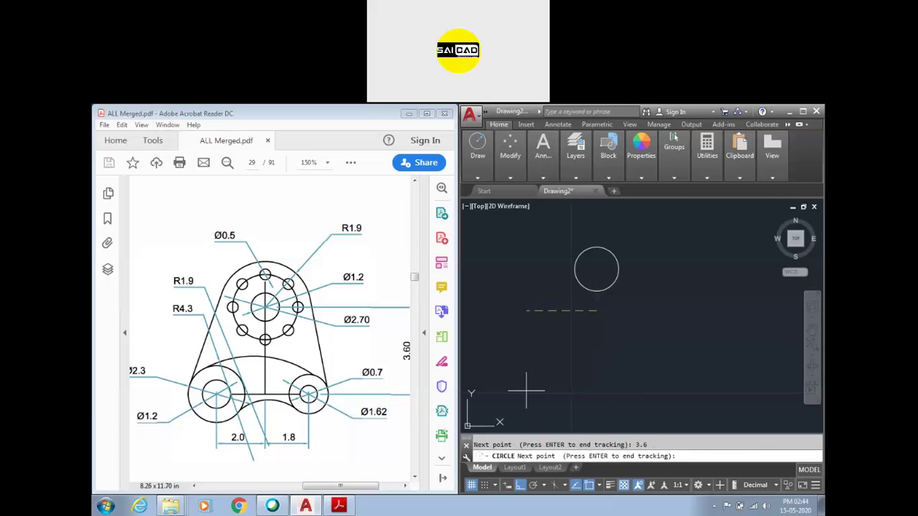
{"action": "type", "text": "2"}
{"action": "key", "text": "Return"}
{"action": "key", "text": "Return"}
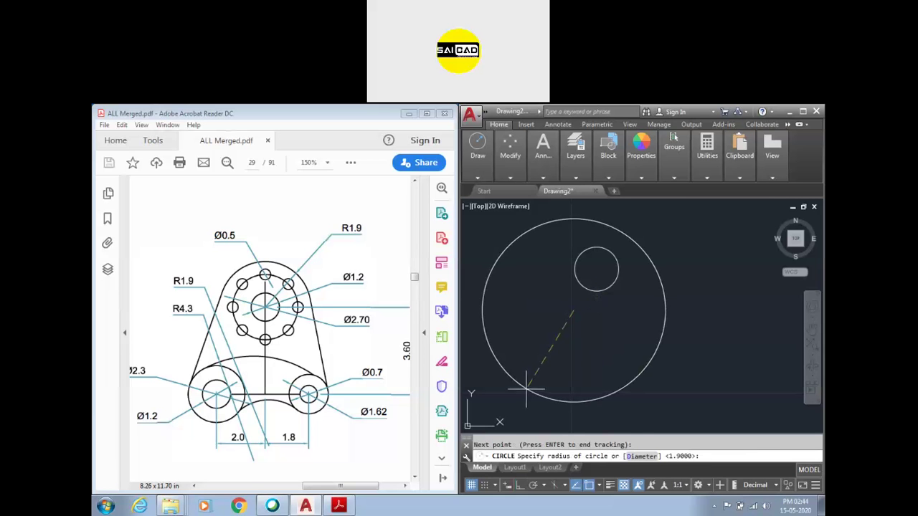
{"action": "type", "text": "d"}
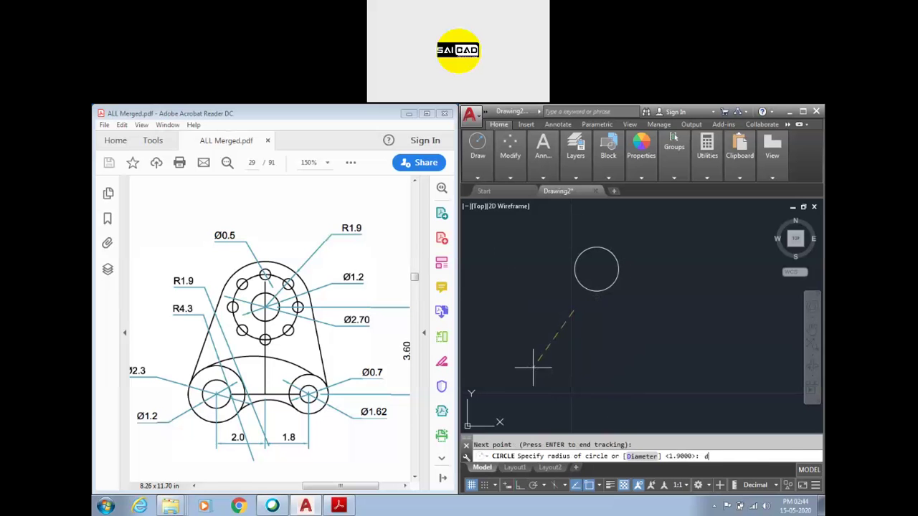
{"action": "key", "text": "Return"}
{"action": "type", "text": "1.2"}
{"action": "key", "text": "Return"}
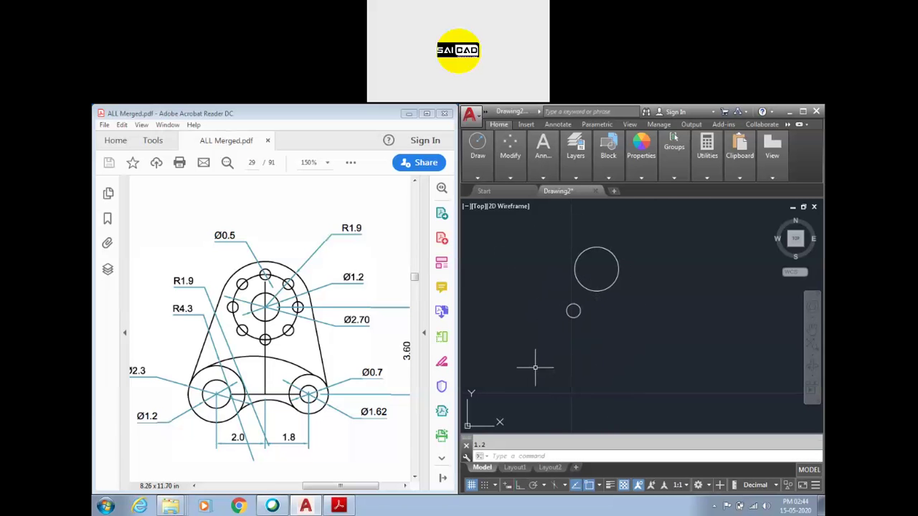
Draw a concentric circle of diameter 2.3 around the 1.2 diameter circle
{"action": "scroll", "coordinate": [590, 276], "scroll_direction": "up", "scroll_amount": 4}
{"action": "scroll", "coordinate": [590, 277], "scroll_direction": "down", "scroll_amount": 2}
{"action": "key", "text": "Return"}
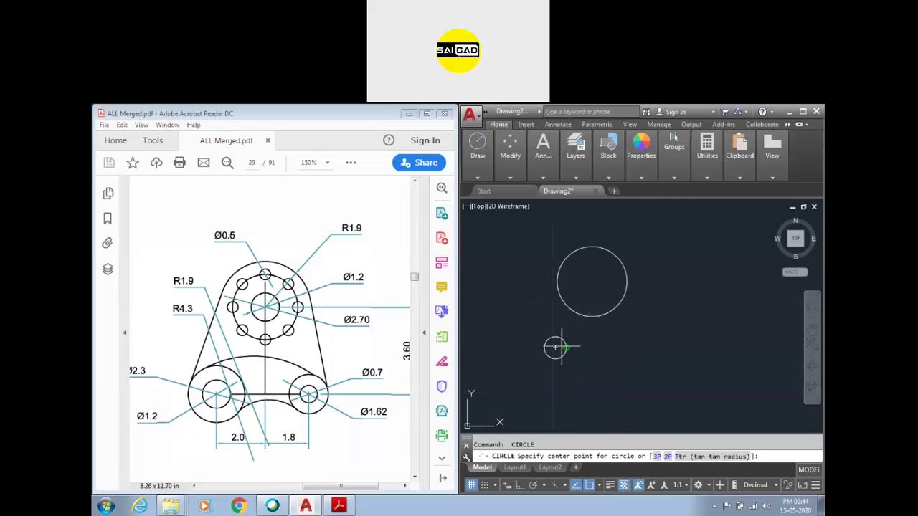
{"action": "left_click", "coordinate": [555, 346]}
{"action": "type", "text": "d"}
{"action": "key", "text": "Return"}
{"action": "type", "text": "2.3"}
{"action": "key", "text": "Return"}
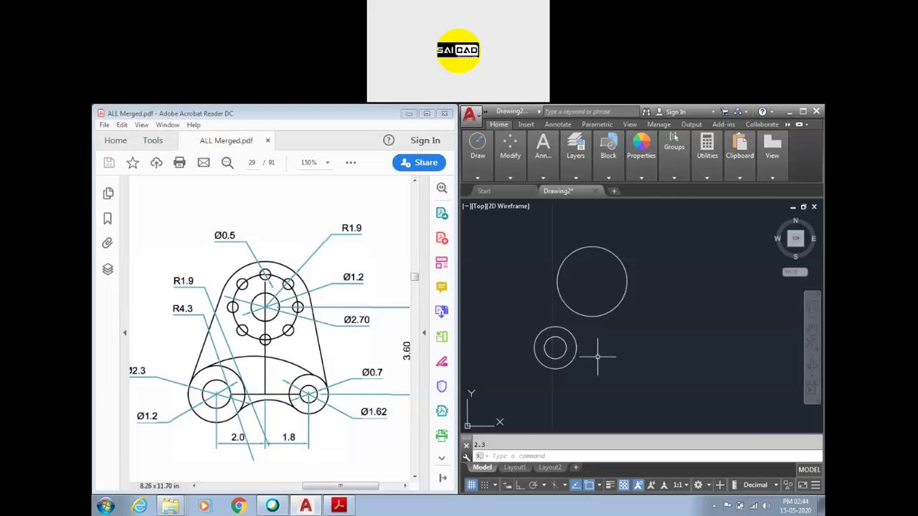
Draw a circle of diameter 1.62, its center tracked 3.8 horizontally to the right from the 1.2 diameter circle's center
{"action": "type", "text": "c"}
{"action": "key", "text": "Return"}
{"action": "type", "text": "t"}
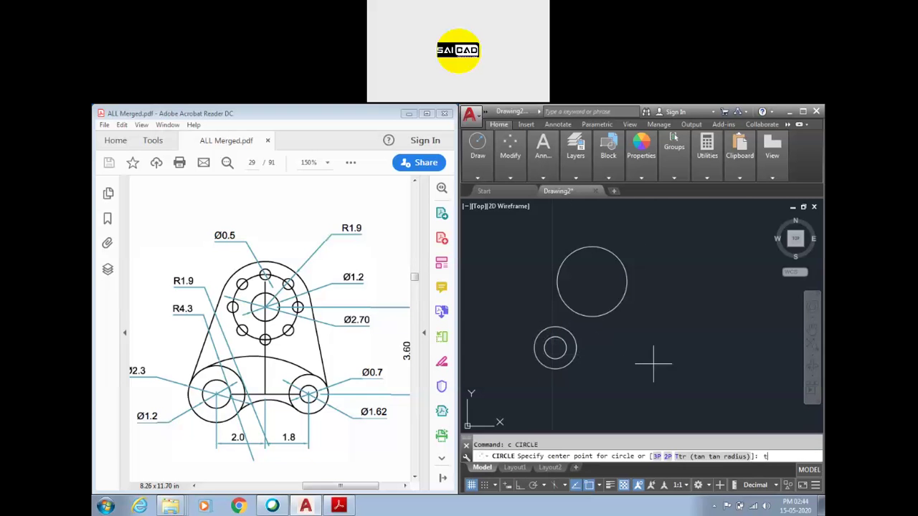
{"action": "type", "text": "k"}
{"action": "key", "text": "Return"}
{"action": "left_click", "coordinate": [555, 348]}
{"action": "type", "text": "3.0"}
{"action": "key", "text": "Return"}
{"action": "key", "text": "Return"}
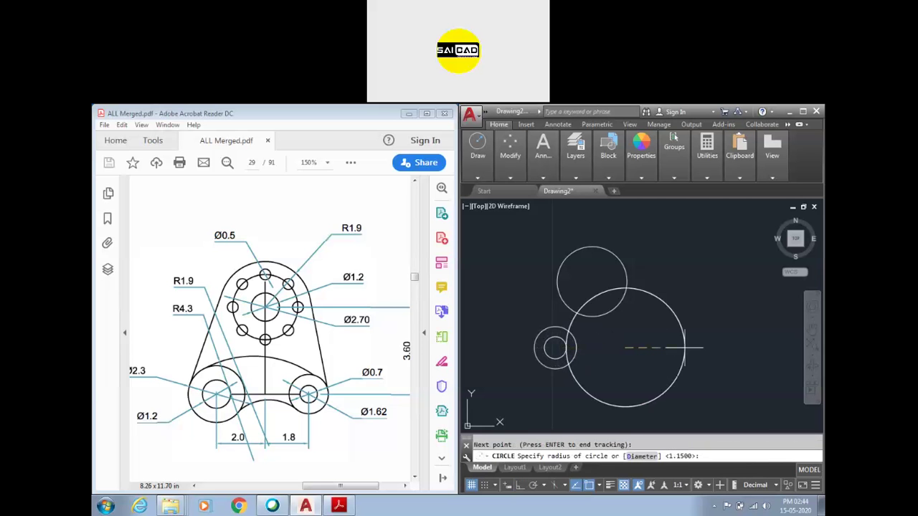
{"action": "type", "text": "d"}
{"action": "key", "text": "Return"}
{"action": "type", "text": "162"}
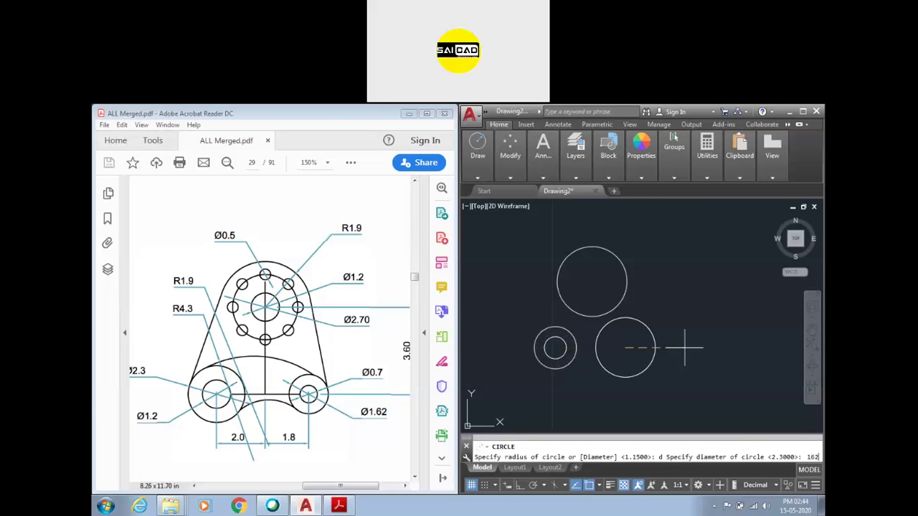
{"action": "type", "text": ".62"}
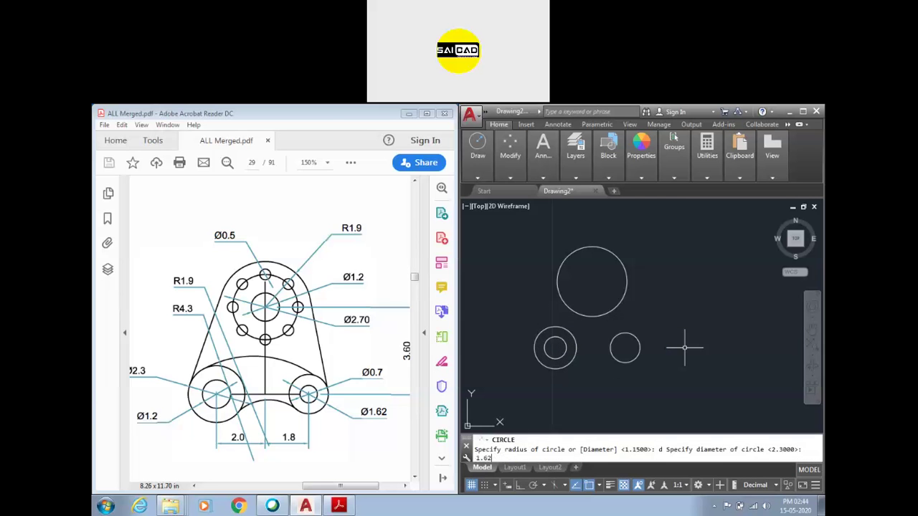
{"action": "key", "text": "Return"}
Try a concentric circle of radius 0.7 inside the 1.62 diameter circle, and erase it
{"action": "key", "text": "Return"}
{"action": "left_click", "coordinate": [628, 342]}
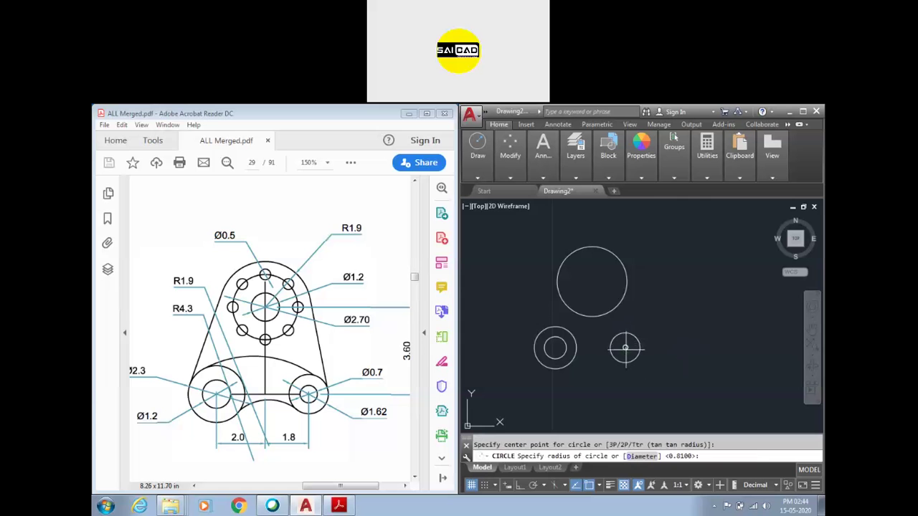
{"action": "type", "text": ".7"}
{"action": "key", "text": "Return"}
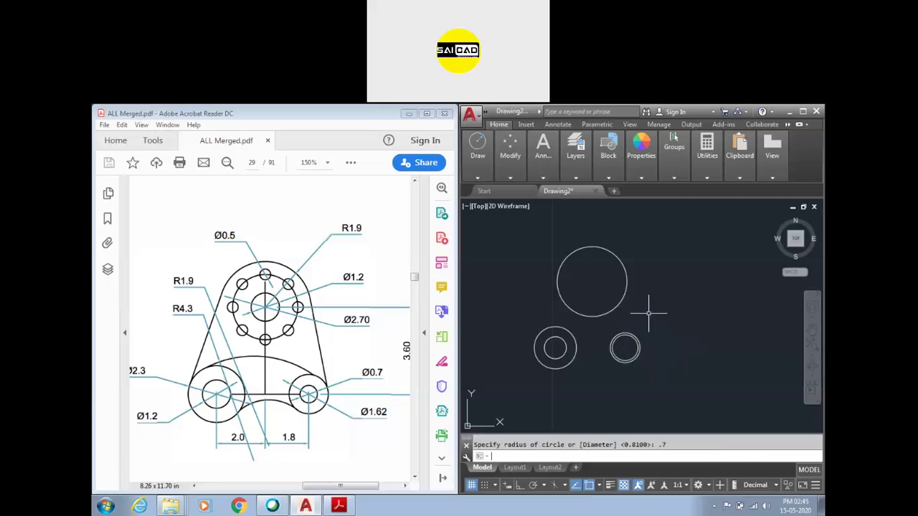
{"action": "scroll", "coordinate": [648, 313], "scroll_direction": "up", "scroll_amount": 3}
{"action": "left_click", "coordinate": [637, 337]}
{"action": "key", "text": "Escape"}
Draw a concentric circle of diameter 0.7 inside the 1.62 diameter circle
{"action": "type", "text": "c"}
{"action": "key", "text": "Return"}
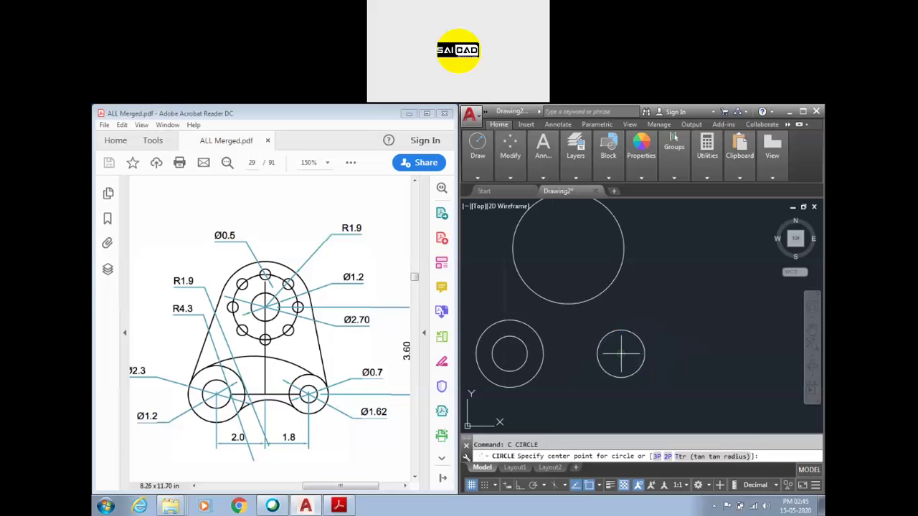
{"action": "left_click", "coordinate": [621, 352]}
{"action": "type", "text": "d"}
{"action": "key", "text": "Return"}
{"action": "type", "text": "."}
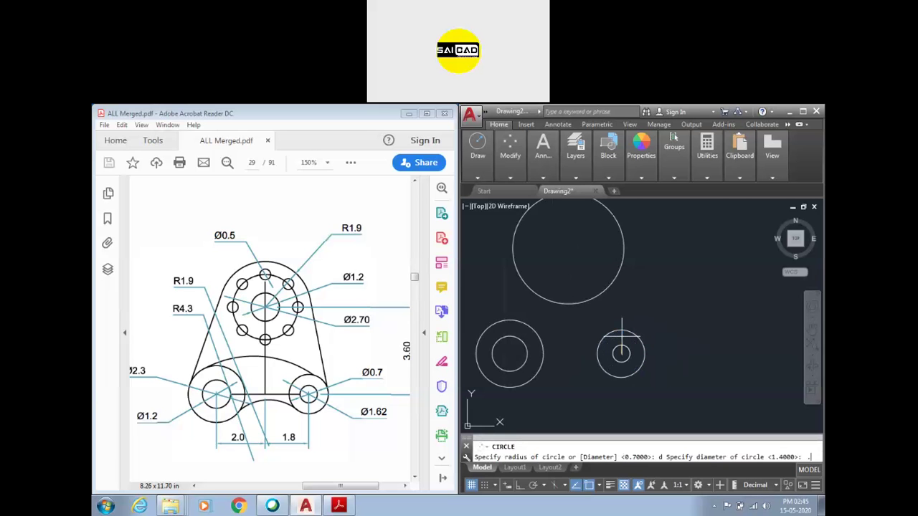
{"action": "type", "text": "7"}
{"action": "key", "text": "Return"}
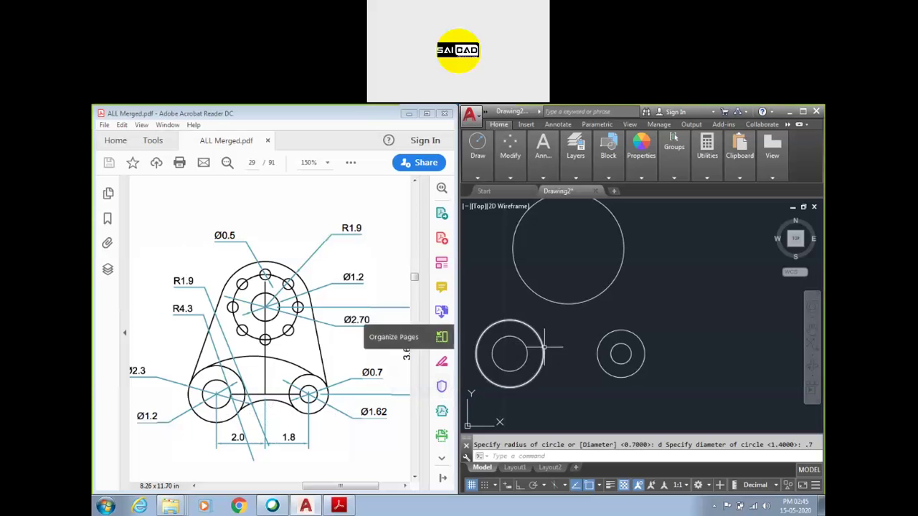
{"action": "type", "text": "c"}
{"action": "key", "text": "Return"}
{"action": "key", "text": "Escape"}
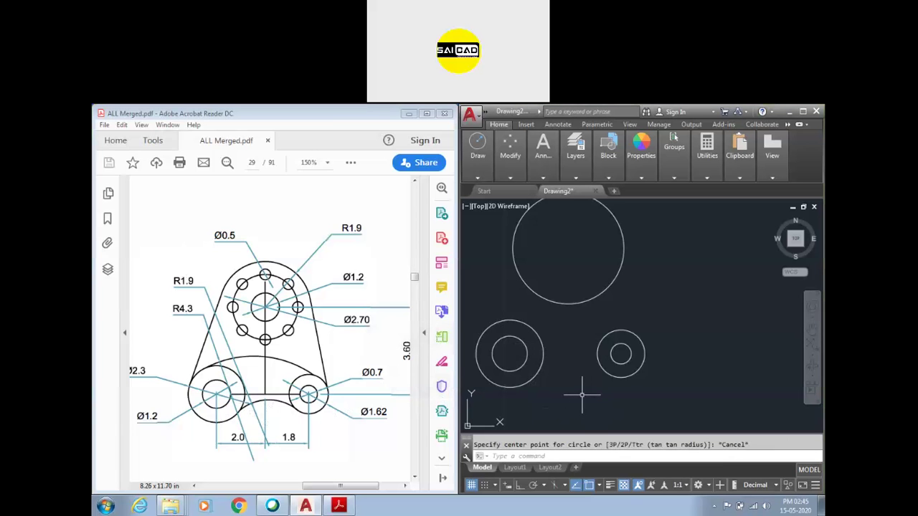
Fillet the lower sides of the 2.3 and 1.62 diameter circles with radius 1.9
{"action": "type", "text": "f"}
{"action": "key", "text": "Return"}
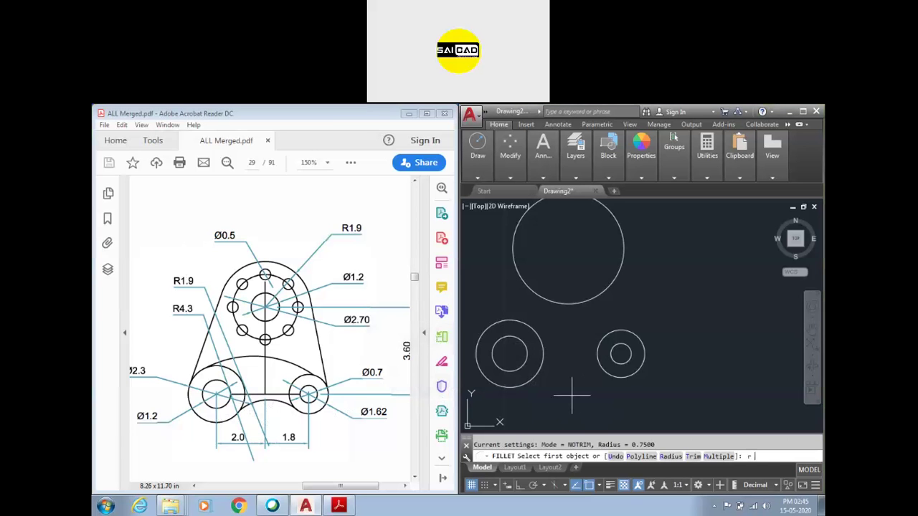
{"action": "type", "text": "r"}
{"action": "key", "text": "Return"}
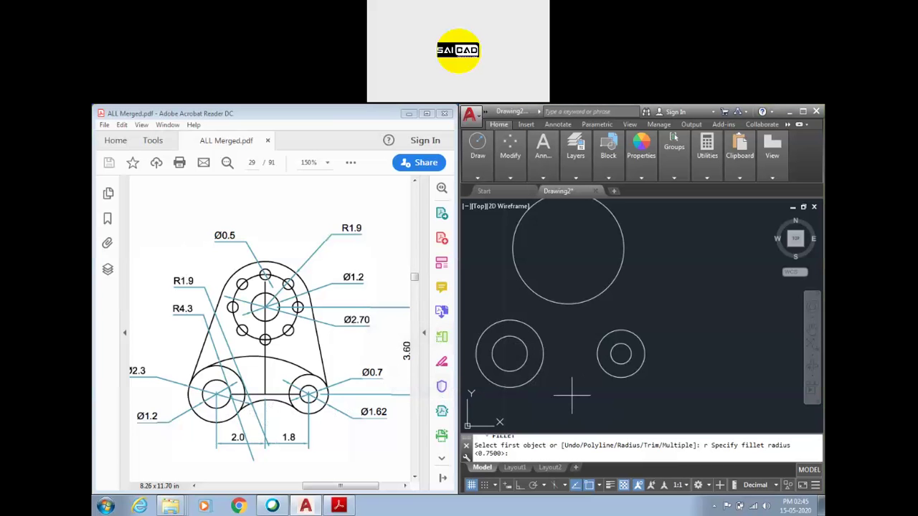
{"action": "type", "text": "1.9"}
{"action": "key", "text": "Return"}
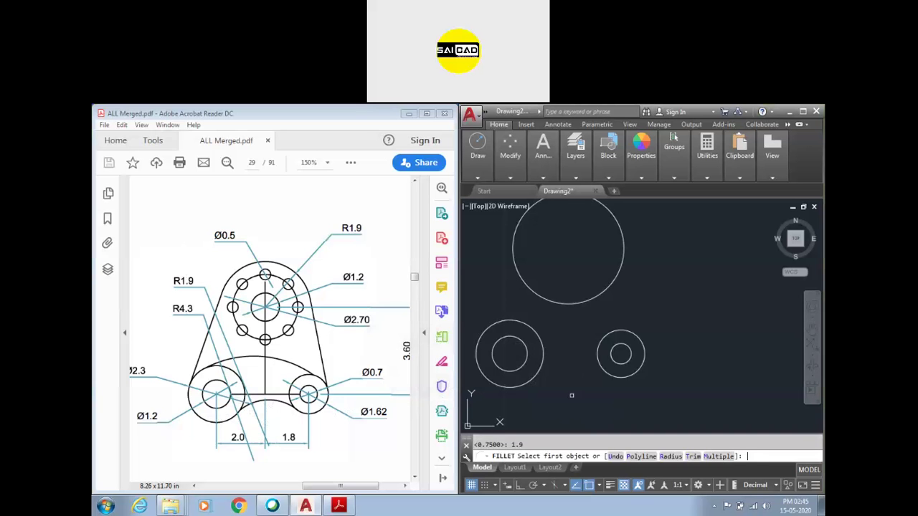
{"action": "left_click", "coordinate": [527, 379]}
{"action": "left_click", "coordinate": [611, 367]}
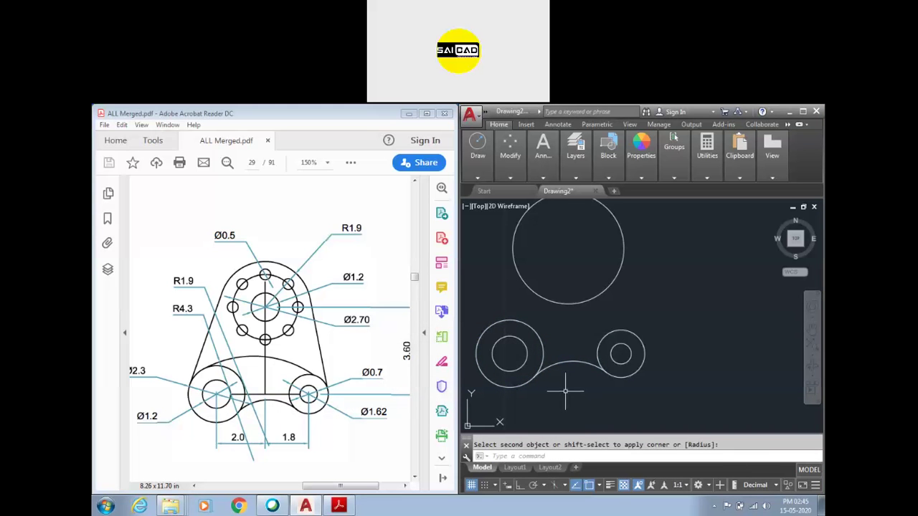
Try to fillet the 2.3 and 1.62 diameter circles with radius 4.9 for the arc above them
{"action": "key", "text": "Return"}
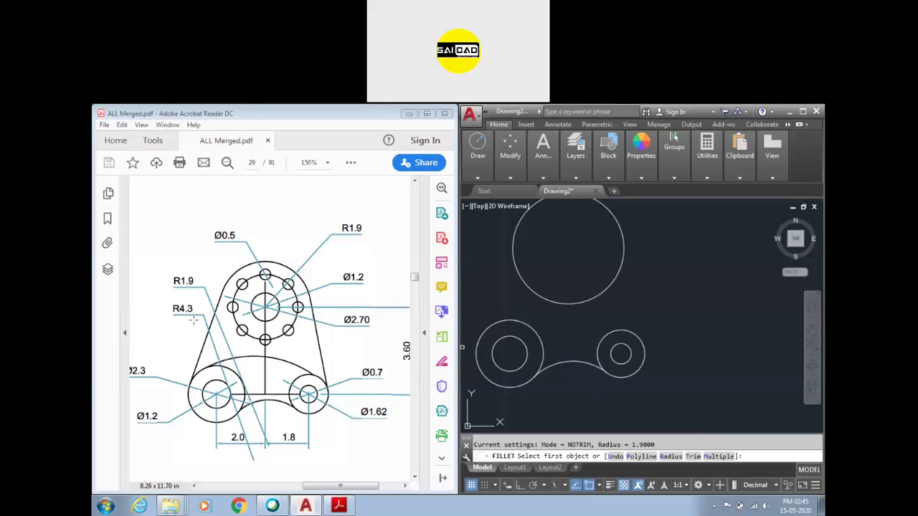
{"action": "key", "text": "Return"}
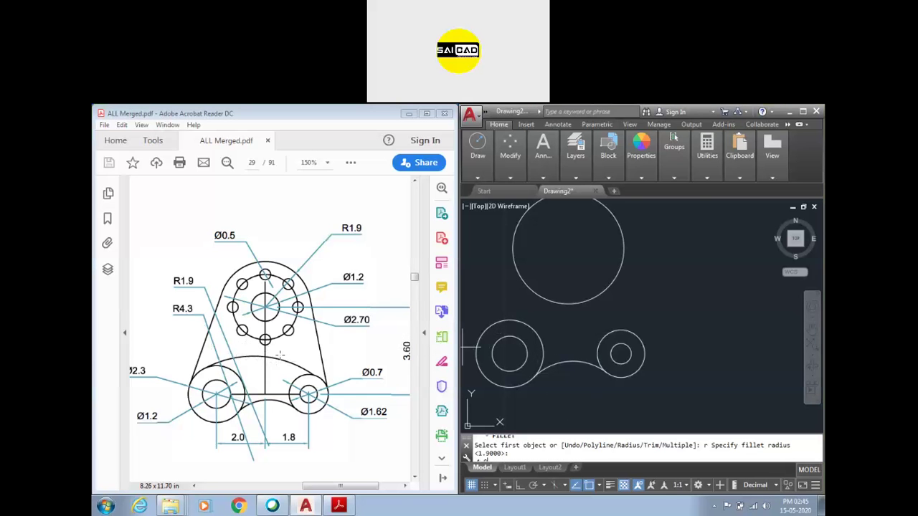
{"action": "type", "text": "4.9"}
{"action": "key", "text": "Return"}
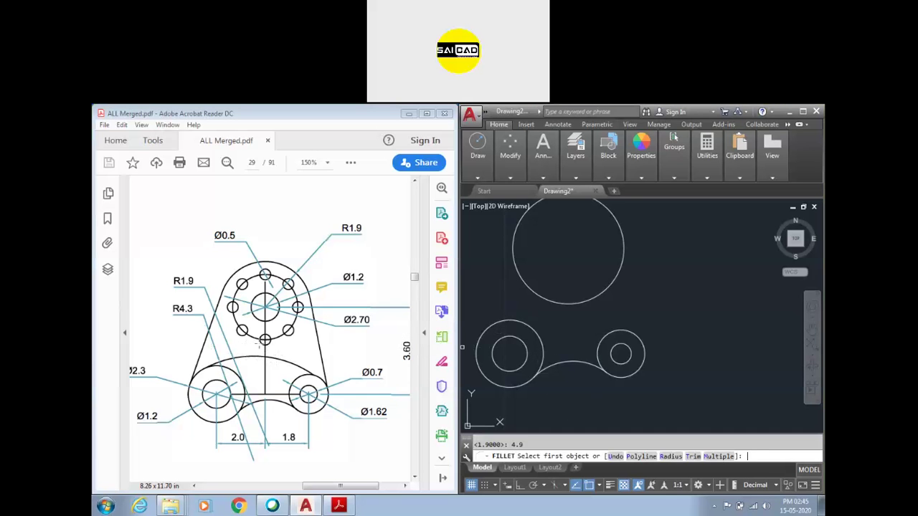
{"action": "left_click", "coordinate": [537, 334]}
{"action": "left_click", "coordinate": [641, 339]}
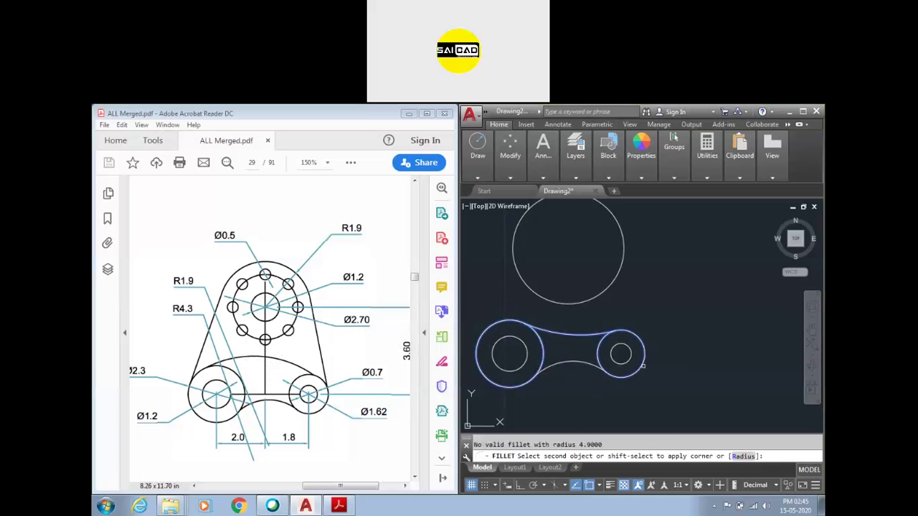
{"action": "key", "text": "Escape"}
{"action": "key", "text": "Return"}
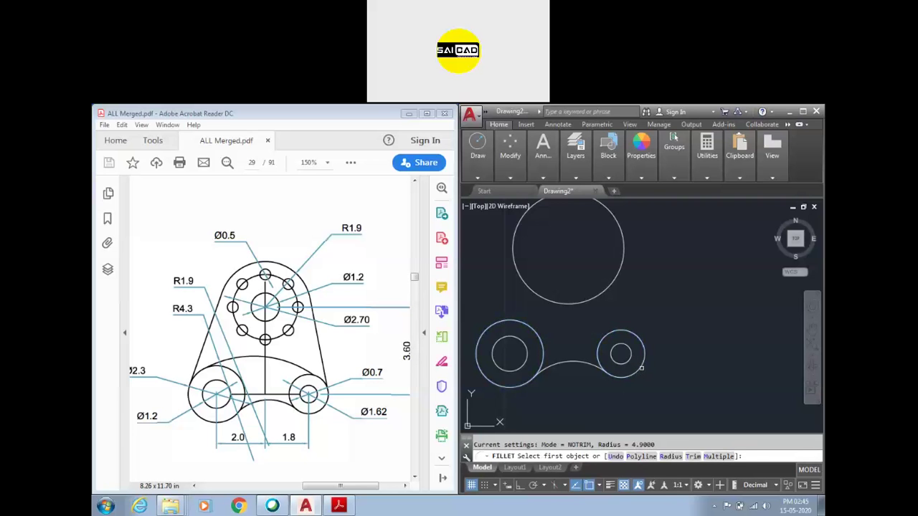
{"action": "left_click", "coordinate": [640, 374]}
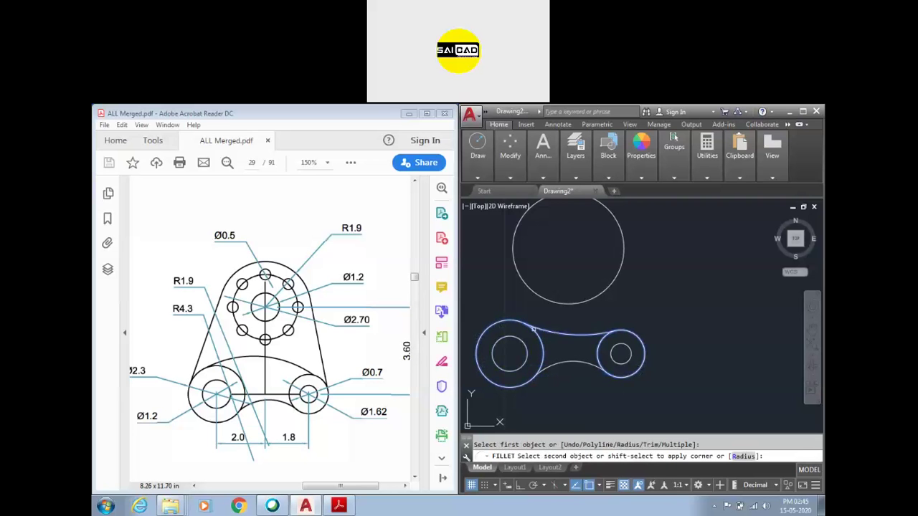
{"action": "left_click", "coordinate": [485, 337]}
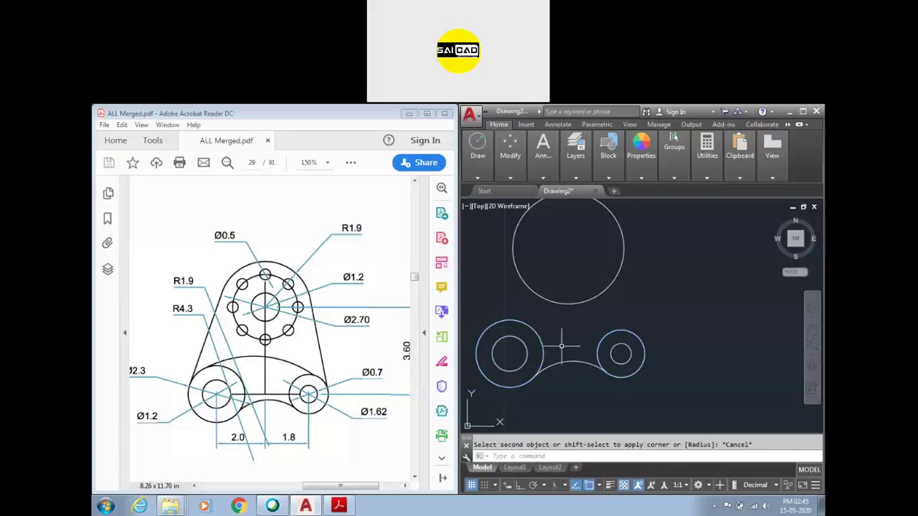
Try a tangent-tangent-radius circle of radius 4.3 picked on the facing upper sides of the two outer lower circles, and erase it
{"action": "type", "text": "c"}
{"action": "key", "text": "Return"}
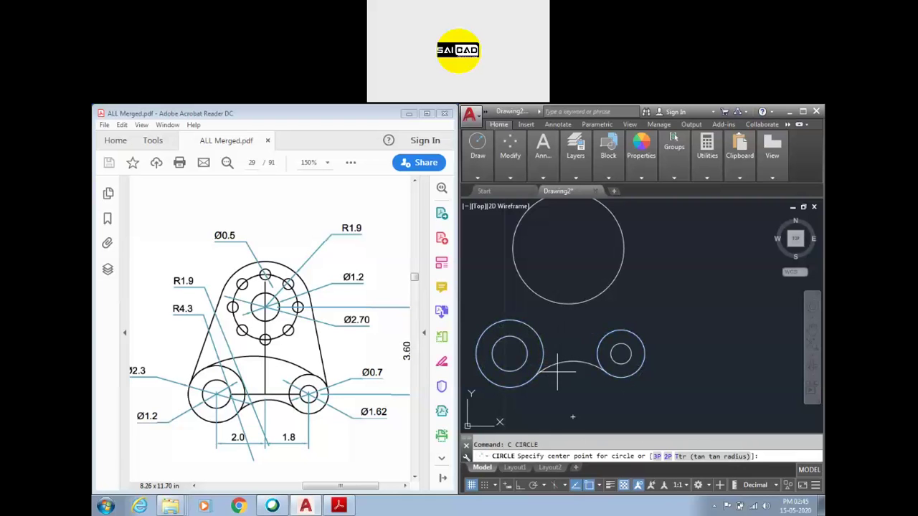
{"action": "left_click", "coordinate": [679, 457]}
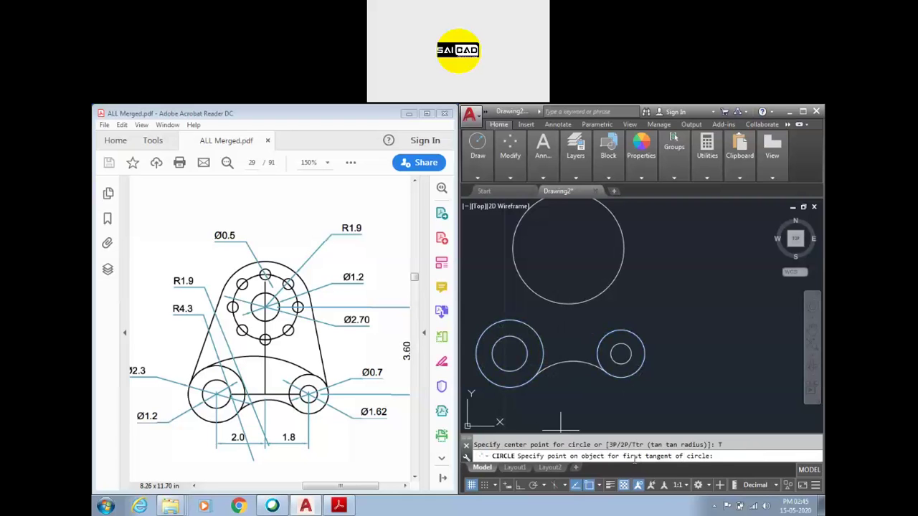
{"action": "key", "text": "Return"}
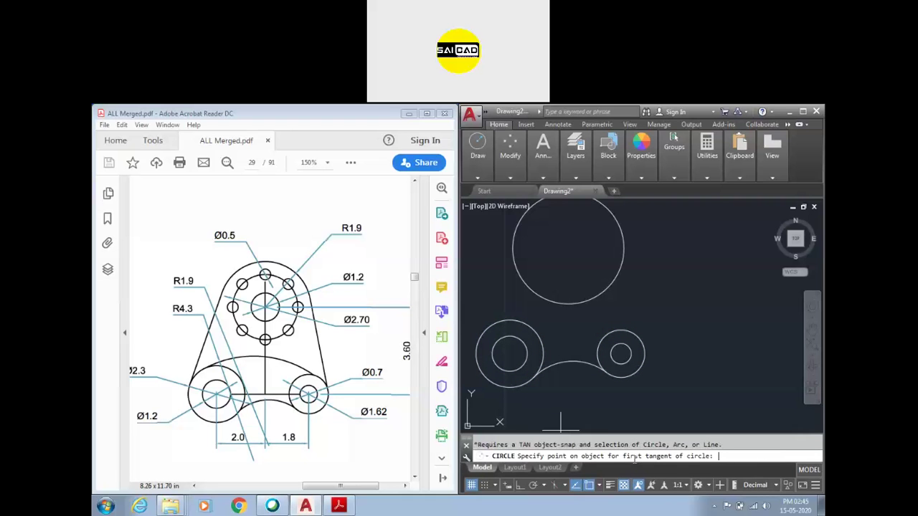
{"action": "left_click", "coordinate": [605, 332]}
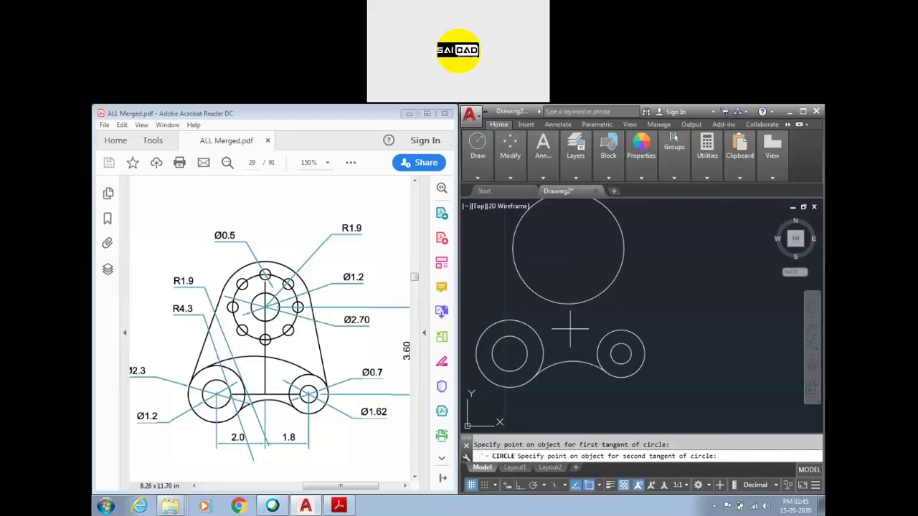
{"action": "left_click", "coordinate": [536, 324]}
{"action": "type", "text": "4.3"}
{"action": "key", "text": "Return"}
{"action": "left_click", "coordinate": [572, 329]}
{"action": "left_click", "coordinate": [561, 333]}
{"action": "key", "text": "Delete"}
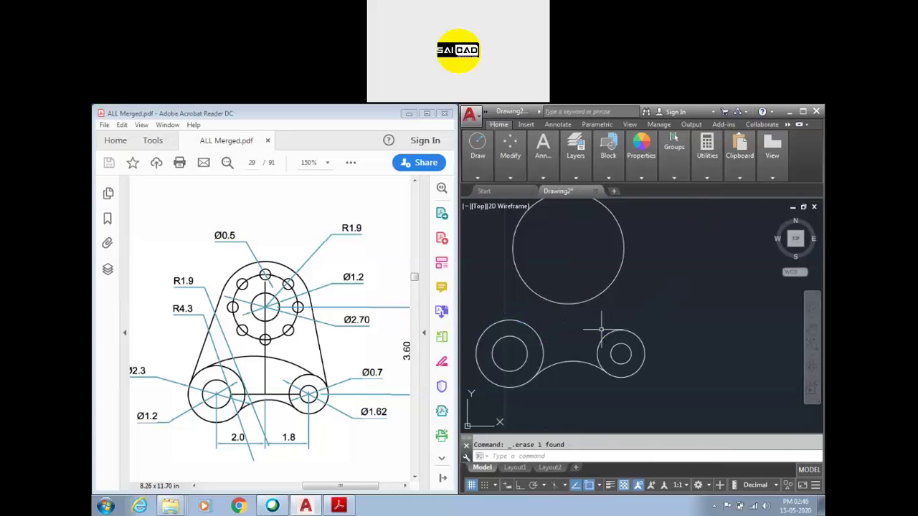
Draw a tangent-tangent-radius circle of radius 4.3 that encloses and touches the 2.3 and 1.62 diameter circles
{"action": "type", "text": "c"}
{"action": "key", "text": "Return"}
{"action": "type", "text": "t"}
{"action": "key", "text": "Return"}
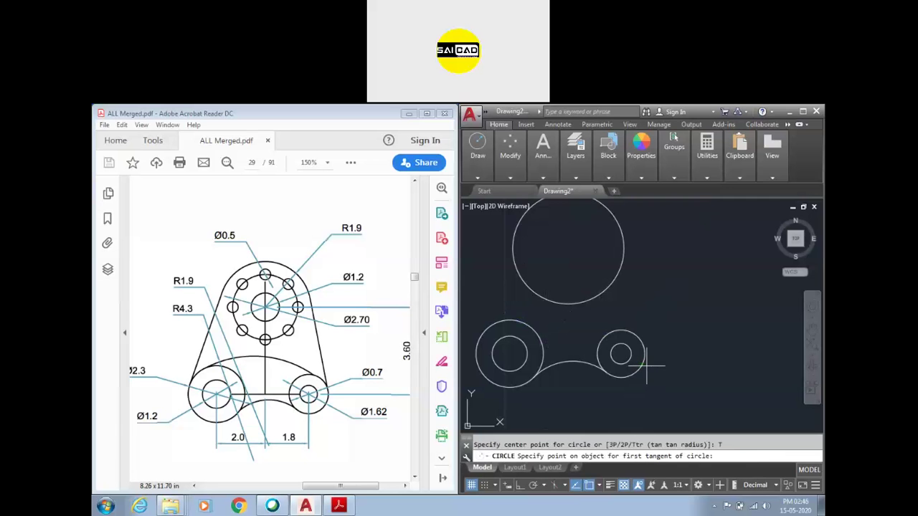
{"action": "left_click", "coordinate": [644, 351]}
{"action": "left_click", "coordinate": [492, 350]}
{"action": "scroll", "coordinate": [565, 263], "scroll_direction": "down", "scroll_amount": 4}
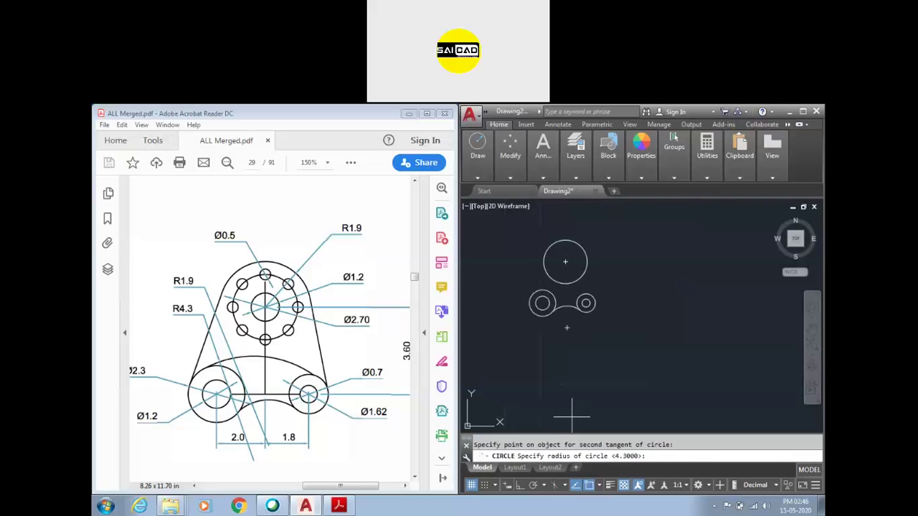
{"action": "type", "text": "4.3"}
{"action": "key", "text": "Return"}
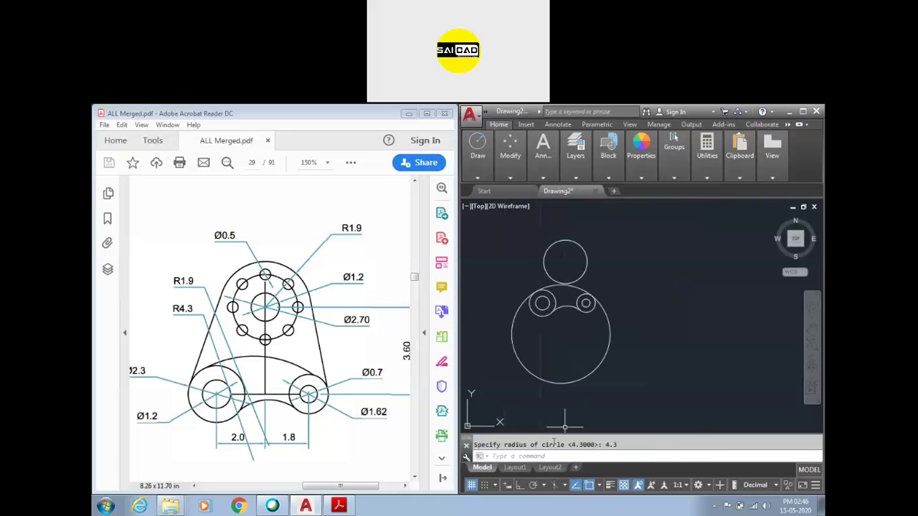
Trim the radius 4.3 circle, keeping only the arc bridging the tops of the two outer lower circles
{"action": "scroll", "coordinate": [548, 292], "scroll_direction": "up", "scroll_amount": 3}
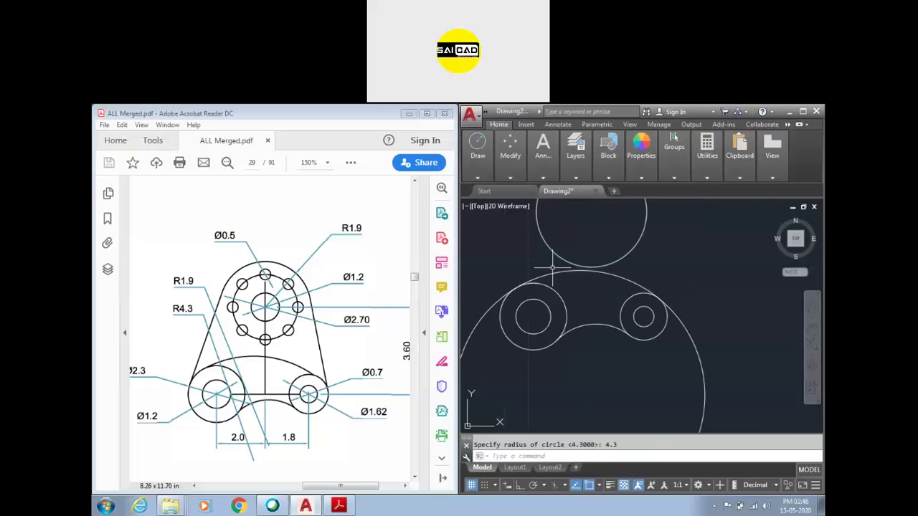
{"action": "scroll", "coordinate": [590, 317], "scroll_direction": "down", "scroll_amount": 2}
{"action": "scroll", "coordinate": [596, 295], "scroll_direction": "up", "scroll_amount": 4}
{"action": "scroll", "coordinate": [610, 317], "scroll_direction": "down", "scroll_amount": 4}
{"action": "type", "text": "tr"}
{"action": "key", "text": "Return"}
{"action": "key", "text": "Return"}
{"action": "scroll", "coordinate": [588, 301], "scroll_direction": "up", "scroll_amount": 4}
{"action": "scroll", "coordinate": [577, 355], "scroll_direction": "down", "scroll_amount": 4}
{"action": "scroll", "coordinate": [616, 298], "scroll_direction": "up", "scroll_amount": 2}
{"action": "key", "text": "Escape"}
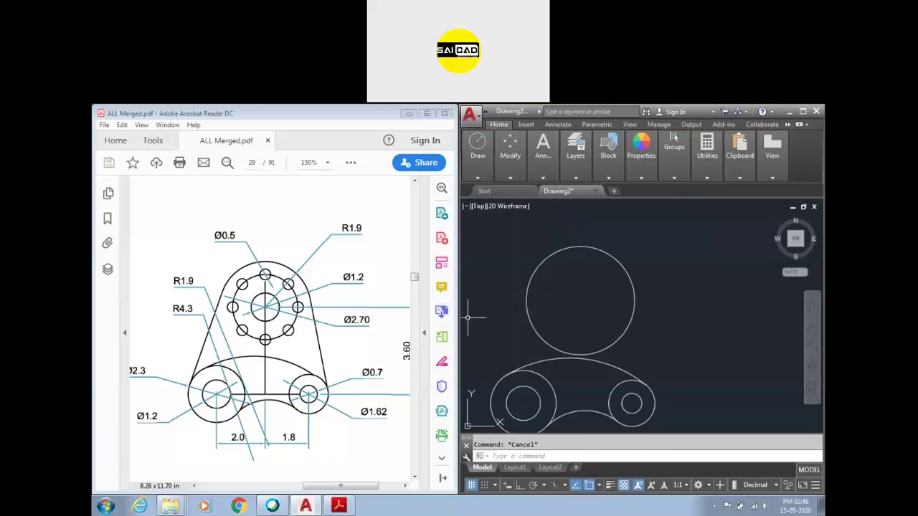
Draw a line tangent to the outer left sides of the 2.3 diameter circle and the upper radius 1.9 circle
{"action": "type", "text": "l"}
{"action": "key", "text": "Return"}
{"action": "right_click", "coordinate": [673, 301], "text": "shift"}
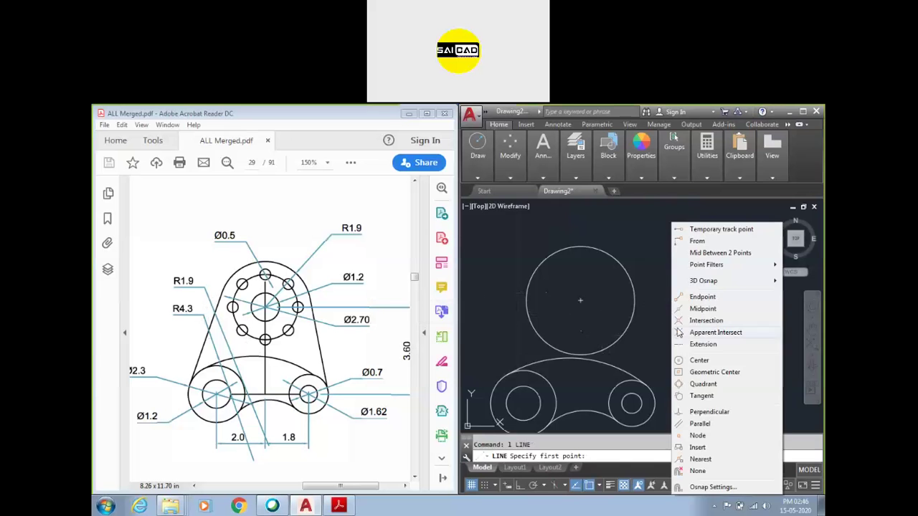
{"action": "left_click", "coordinate": [701, 395]}
{"action": "left_click", "coordinate": [496, 387]}
{"action": "right_click", "coordinate": [507, 336], "text": "shift"}
{"action": "left_click", "coordinate": [536, 396]}
{"action": "left_click", "coordinate": [528, 298]}
{"action": "key", "text": "Return"}
Draw a line tangent to the outer right sides of the upper radius 1.9 circle and the 1.62 diameter circle
{"action": "key", "text": "Return"}
{"action": "right_click", "coordinate": [649, 297], "text": "shift"}
{"action": "left_click", "coordinate": [678, 395]}
{"action": "left_click", "coordinate": [634, 310]}
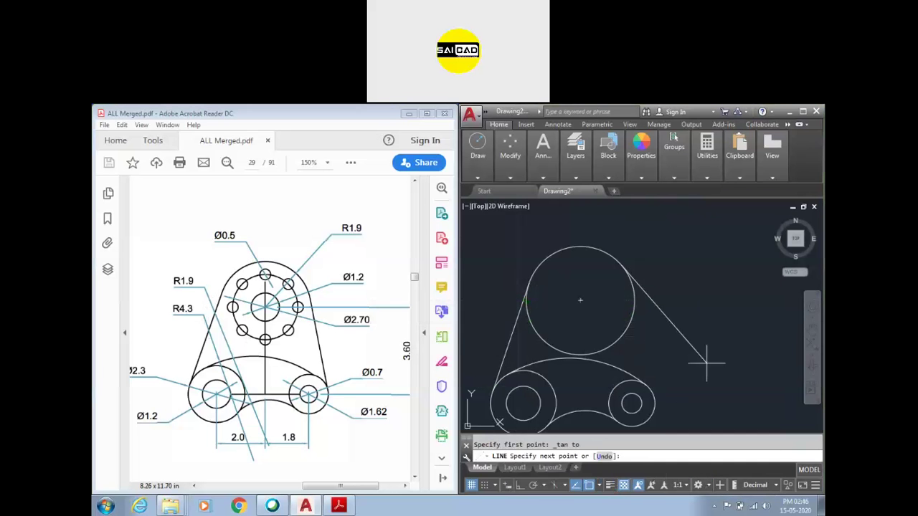
{"action": "right_click", "coordinate": [707, 363], "text": "shift"}
{"action": "left_click", "coordinate": [736, 396]}
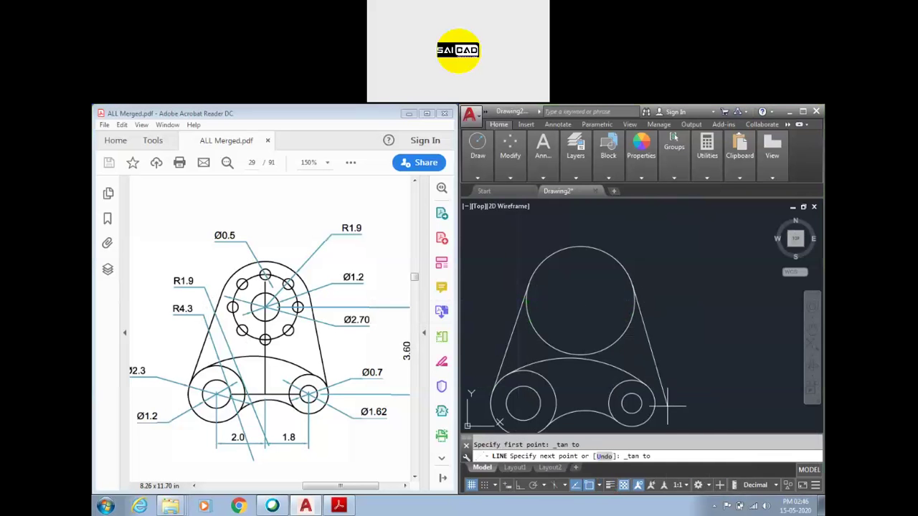
{"action": "left_click", "coordinate": [656, 405]}
{"action": "key", "text": "Escape"}
Trim away the upper circle's lower portion between the two tangent lines
{"action": "type", "text": "tr"}
{"action": "key", "text": "Return"}
{"action": "left_click", "coordinate": [606, 347]}
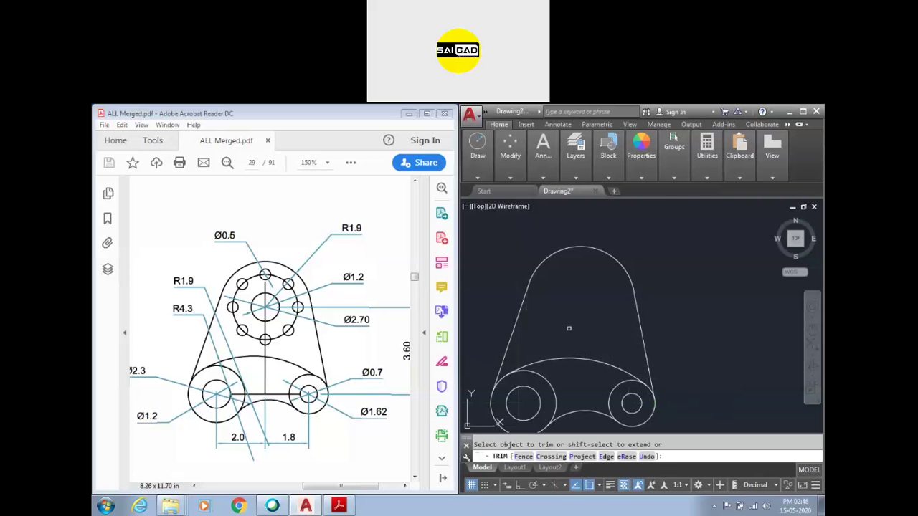
Draw a 2.7 diameter circle centred on the centre of the upper radius 1.9 arc
{"action": "key", "text": "Escape"}
{"action": "scroll", "coordinate": [634, 292], "scroll_direction": "down", "scroll_amount": 2}
{"action": "scroll", "coordinate": [616, 316], "scroll_direction": "up", "scroll_amount": 2}
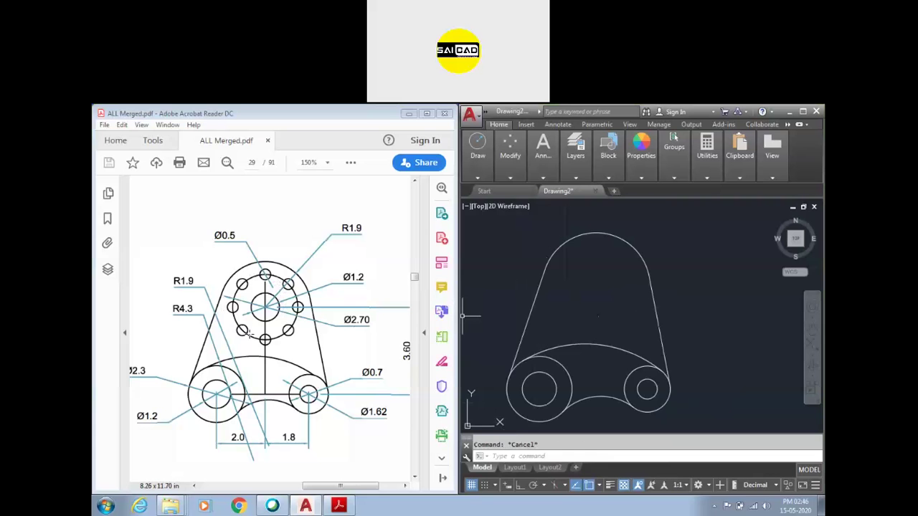
{"action": "type", "text": "c"}
{"action": "key", "text": "Return"}
{"action": "key", "text": "Return"}
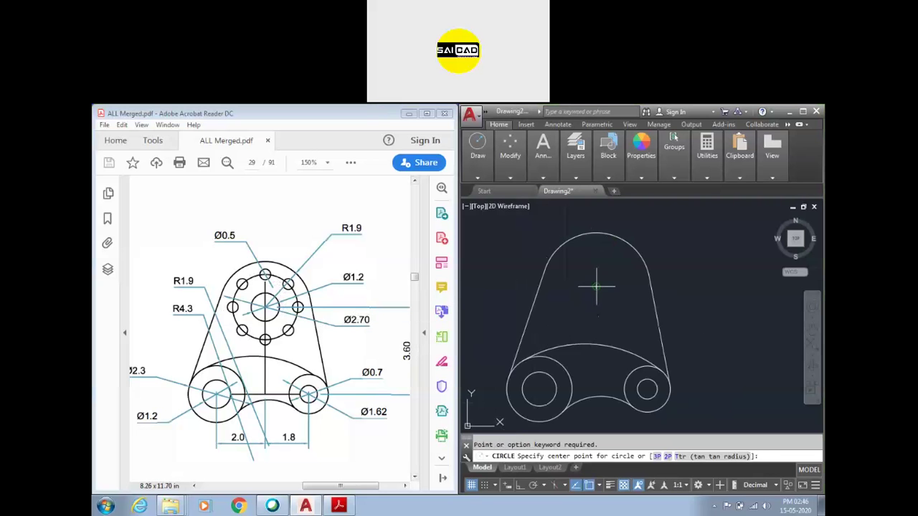
{"action": "left_click", "coordinate": [596, 287]}
{"action": "type", "text": "d"}
{"action": "key", "text": "Return"}
{"action": "type", "text": "2.7"}
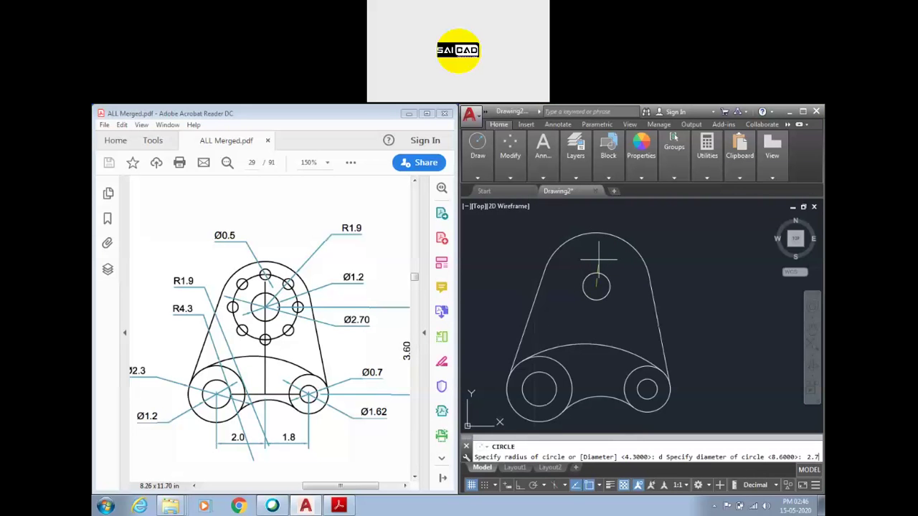
{"action": "key", "text": "Return"}
Change the 2.7 diameter circle's linetype to CENTER2
{"action": "left_click", "coordinate": [596, 285]}
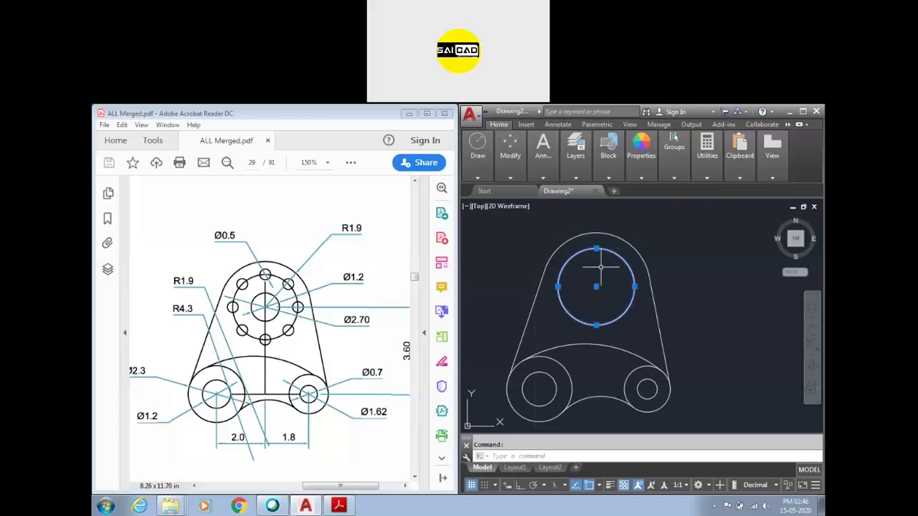
{"action": "mouse_move", "coordinate": [643, 164]}
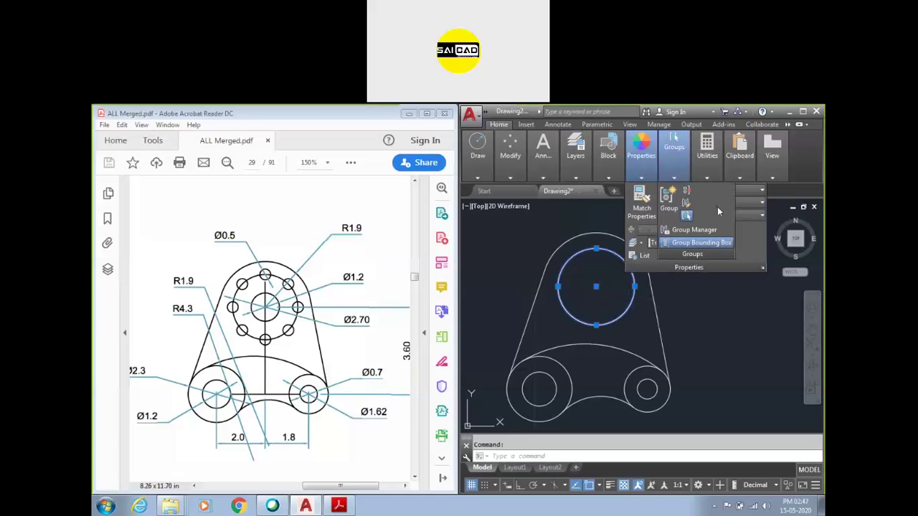
{"action": "left_click", "coordinate": [761, 216]}
{"action": "left_click", "coordinate": [734, 258]}
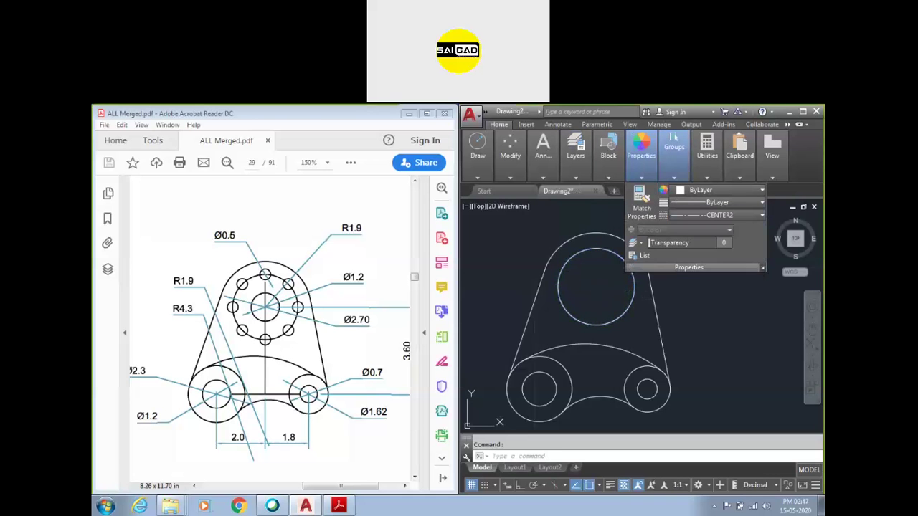
{"action": "key", "text": "Escape"}
Set the 2.7 diameter circle's linetype scale to 0.01 in its properties
{"action": "left_click", "coordinate": [633, 271]}
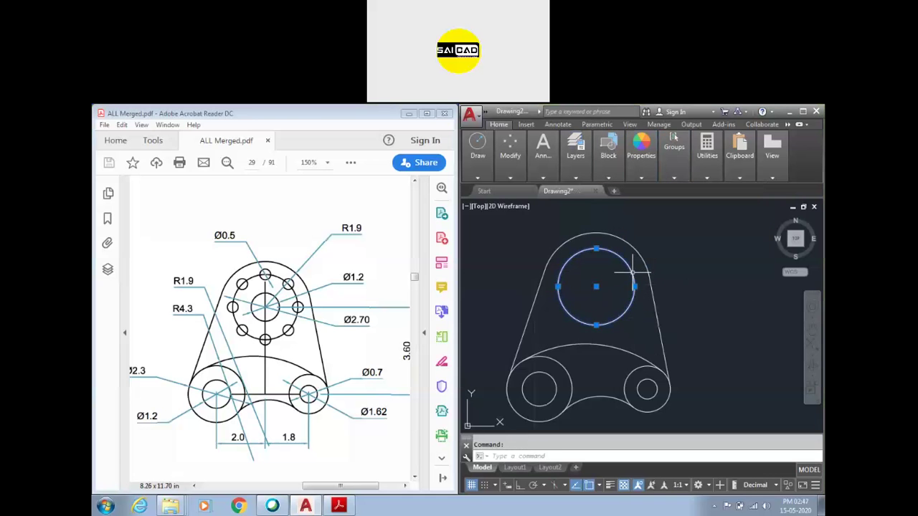
{"action": "right_click", "coordinate": [633, 273]}
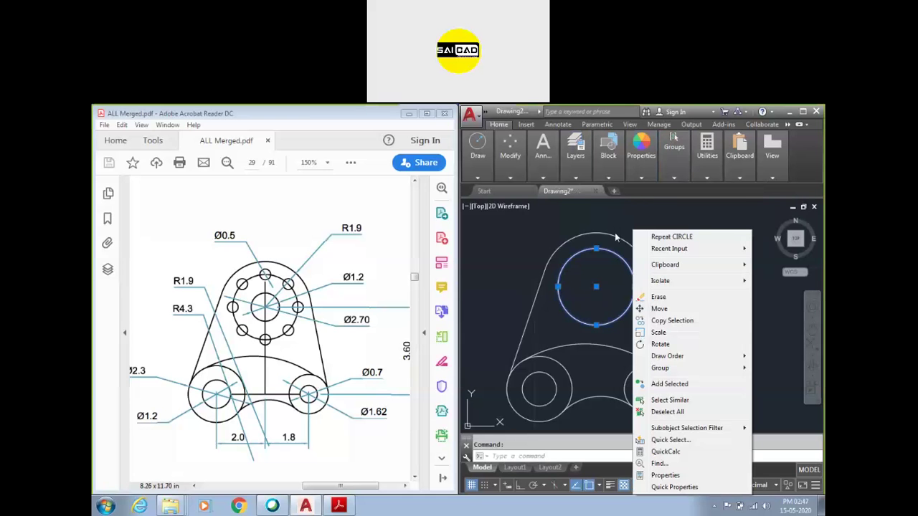
{"action": "left_click", "coordinate": [664, 476]}
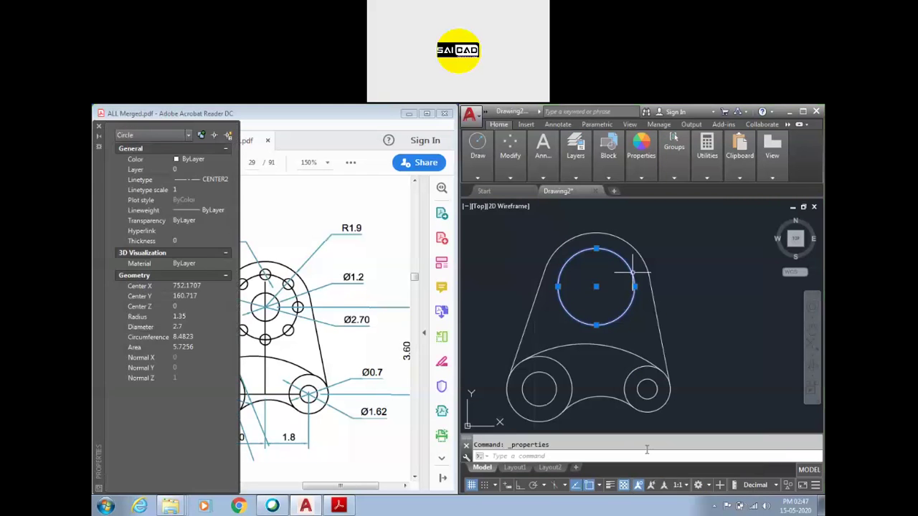
{"action": "left_click", "coordinate": [186, 191]}
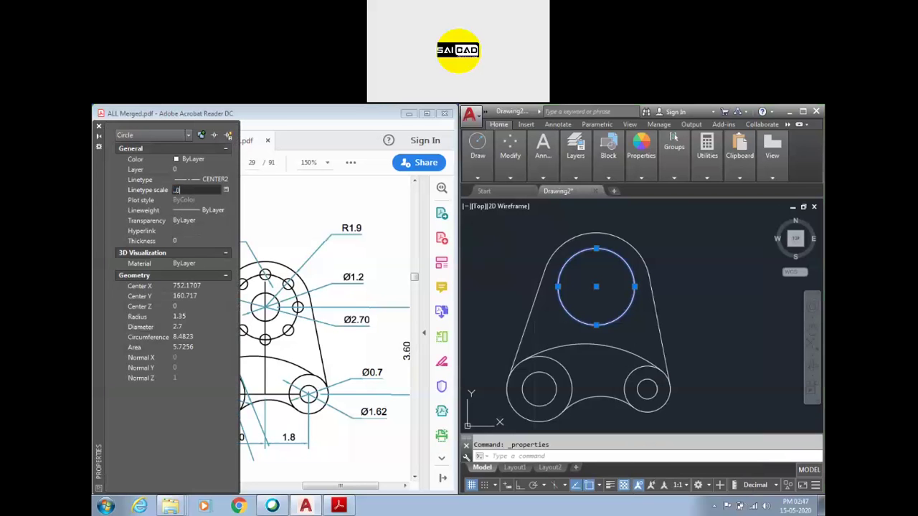
{"action": "left_click", "coordinate": [185, 191]}
{"action": "type", "text": ".01"}
{"action": "key", "text": "Return"}
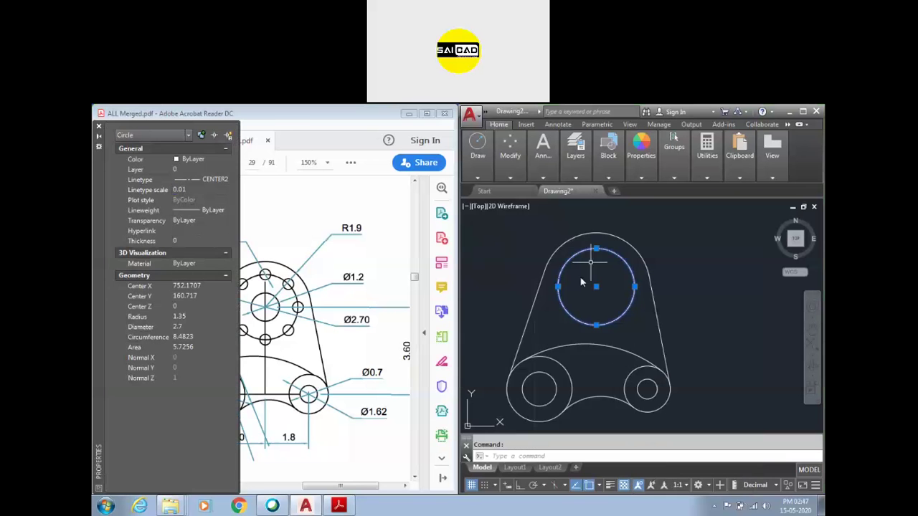
{"action": "left_click", "coordinate": [99, 129]}
{"action": "key", "text": "Escape"}
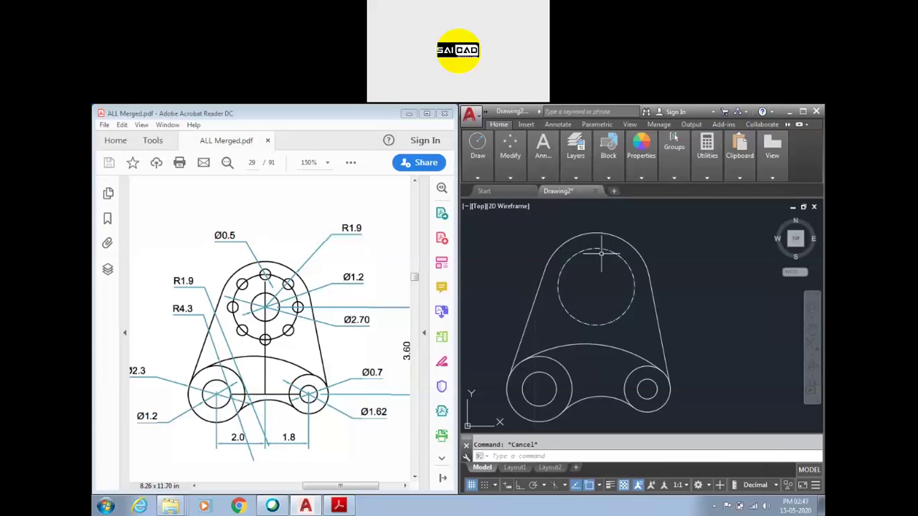
Draw a 0.5 diameter circle centred on the top quadrant of the 2.7 diameter centreline circle
{"action": "left_click", "coordinate": [602, 252]}
{"action": "left_click", "coordinate": [569, 288]}
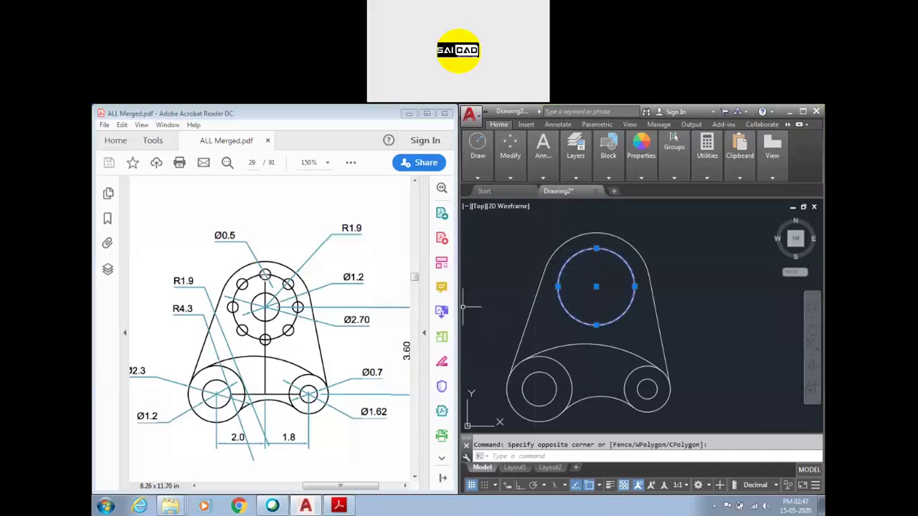
{"action": "type", "text": "c"}
{"action": "key", "text": "Return"}
{"action": "left_click", "coordinate": [595, 247]}
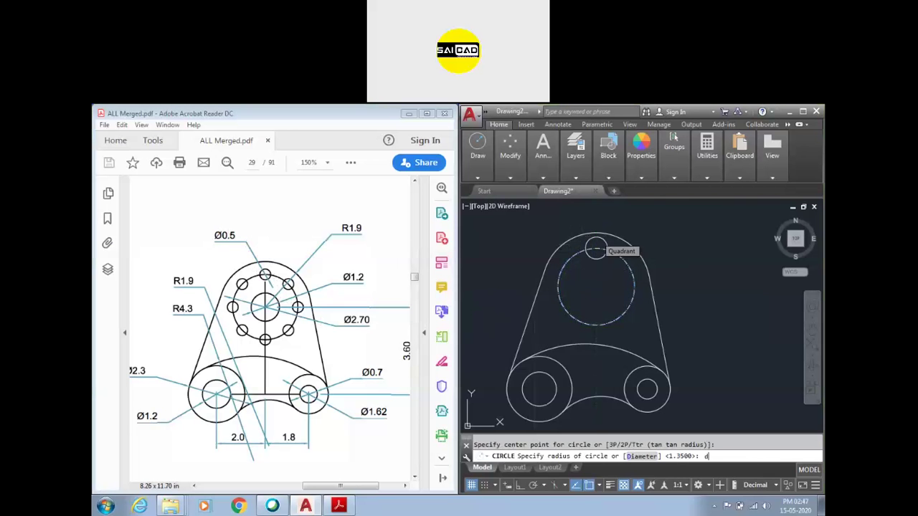
{"action": "type", "text": "d"}
{"action": "key", "text": "Return"}
{"action": "type", "text": "."}
{"action": "key", "text": "Return"}
Create a polar array of the 0.5 diameter circle with 8 items around the 2.7 diameter circle's centre
{"action": "left_click", "coordinate": [596, 248]}
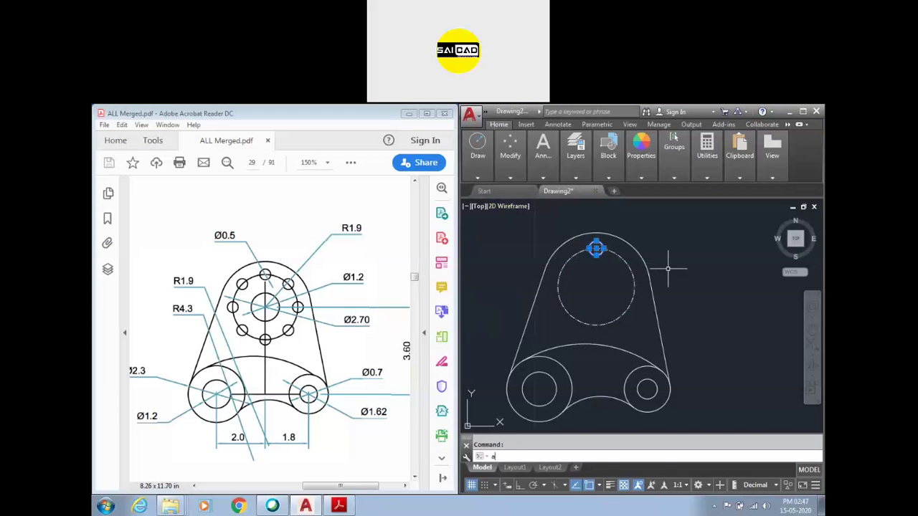
{"action": "type", "text": "r"}
{"action": "key", "text": "Return"}
{"action": "left_click", "coordinate": [653, 456]}
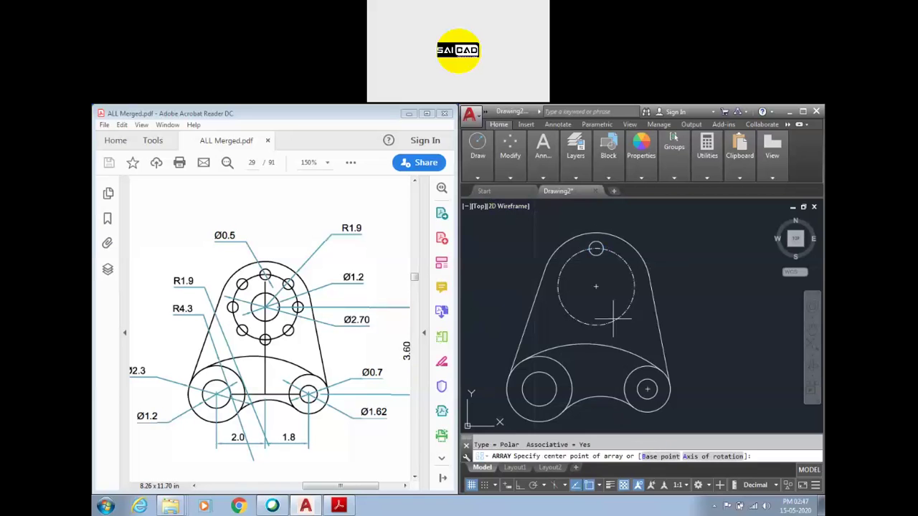
{"action": "left_click", "coordinate": [596, 287]}
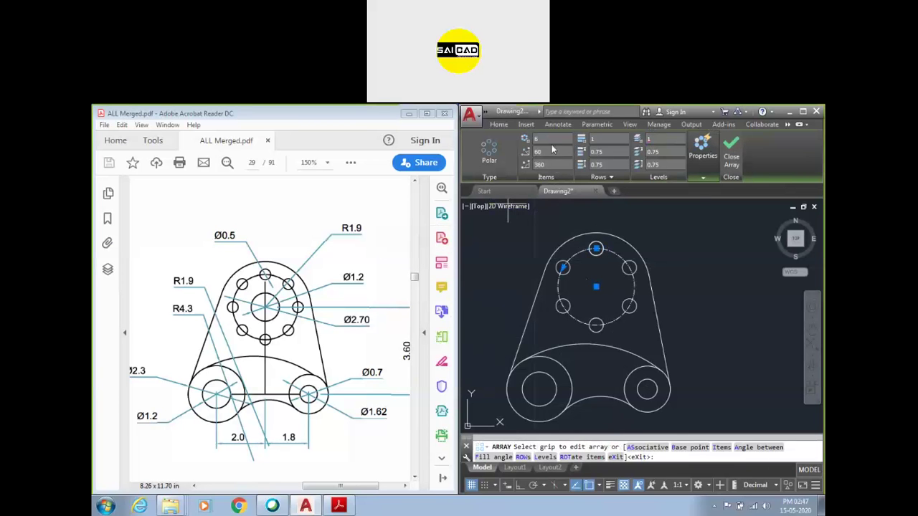
{"action": "type", "text": "8"}
{"action": "key", "text": "Return"}
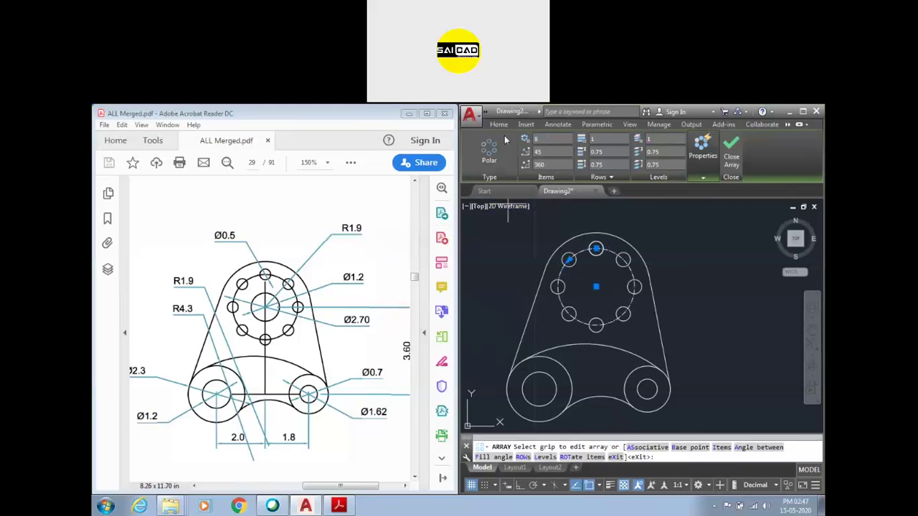
{"action": "left_click", "coordinate": [731, 154]}
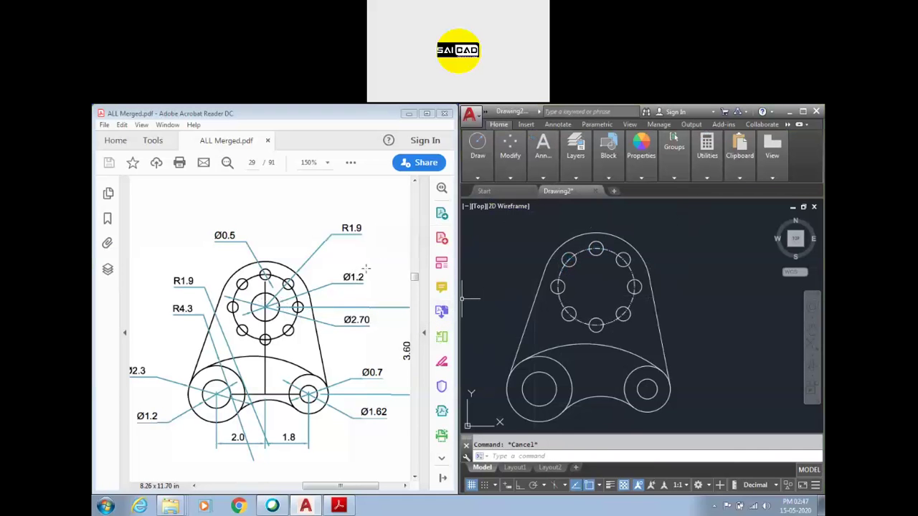
Draw a 1.2 diameter circle at the centre of the bolt-hole circle
{"action": "type", "text": "c"}
{"action": "key", "text": "Return"}
{"action": "left_click", "coordinate": [595, 286]}
{"action": "type", "text": "d"}
{"action": "key", "text": "Return"}
{"action": "key", "text": "Escape"}
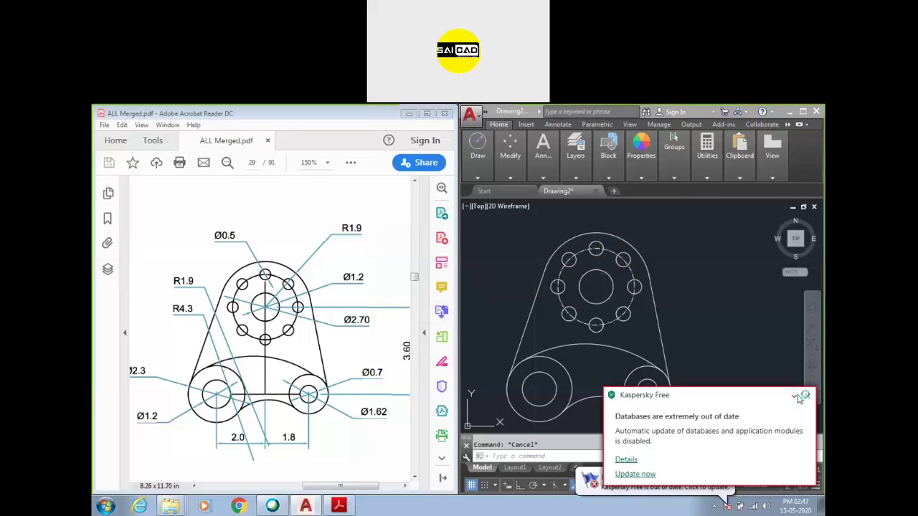
Dismiss the antivirus notification and maximise the drawing program's window
{"action": "left_click", "coordinate": [808, 397]}
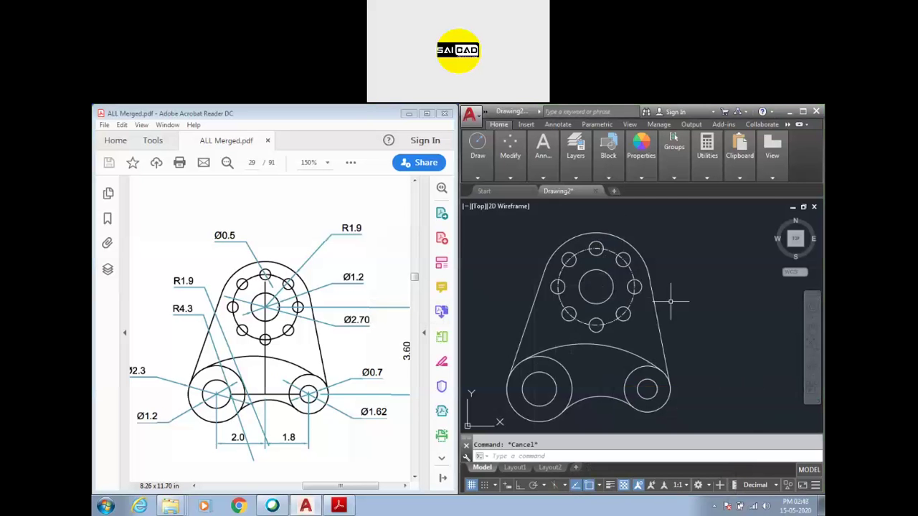
{"action": "left_click", "coordinate": [782, 148]}
{"action": "left_click", "coordinate": [803, 111]}
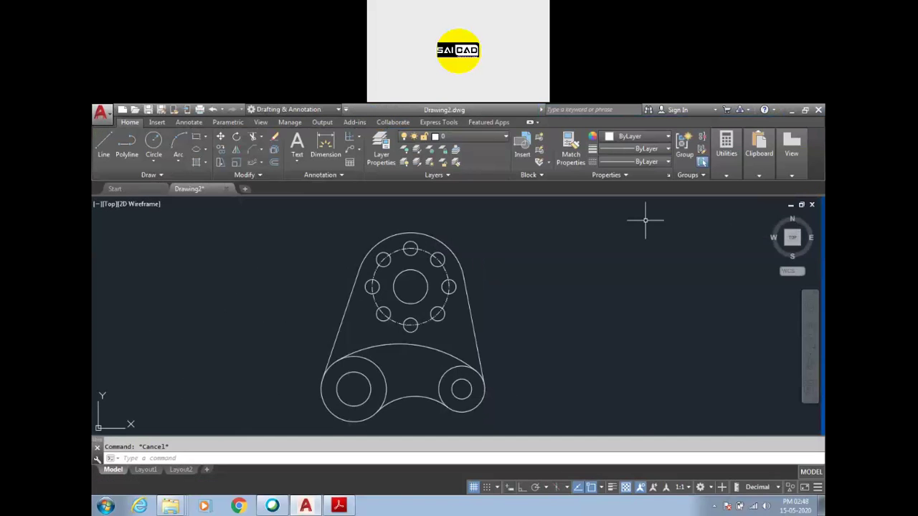
{"action": "scroll", "coordinate": [435, 308], "scroll_direction": "down", "scroll_amount": 2}
{"action": "scroll", "coordinate": [429, 308], "scroll_direction": "up", "scroll_amount": 2}
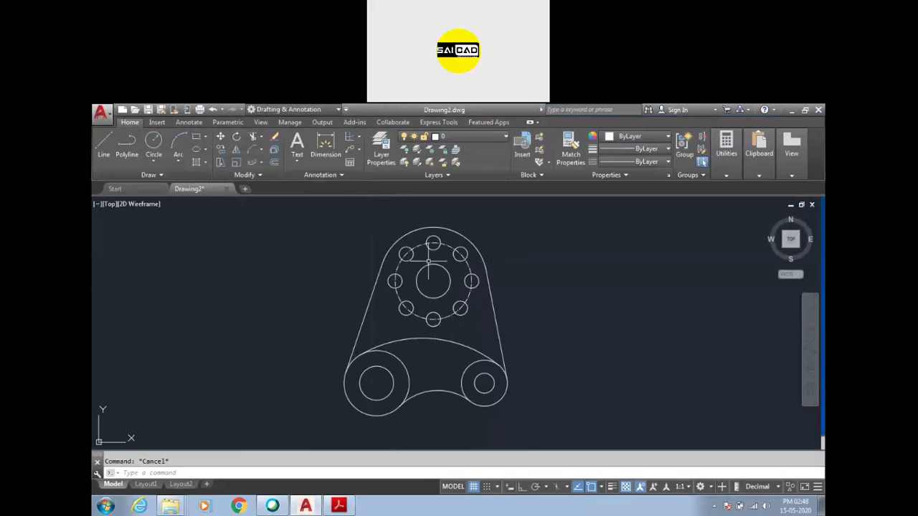
Dimension the diameters of the outer and inner circles at the part's lower left, placing both labels outside to the left
{"action": "left_click", "coordinate": [322, 150]}
{"action": "scroll", "coordinate": [390, 420], "scroll_direction": "up", "scroll_amount": 2}
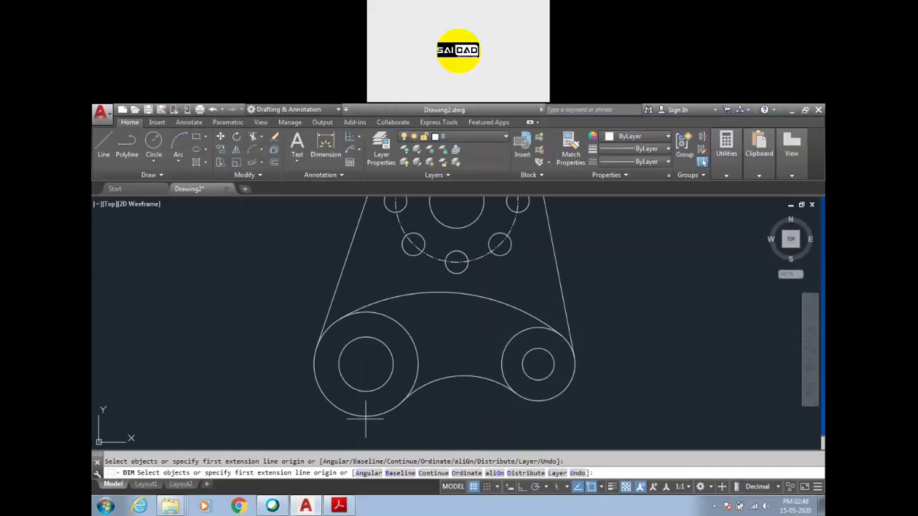
{"action": "left_click", "coordinate": [327, 400]}
{"action": "left_click", "coordinate": [230, 403]}
{"action": "left_click", "coordinate": [338, 354]}
{"action": "left_click", "coordinate": [222, 346]}
Dimension the diameters of the inner and outer circles at the part's lower right, placing both labels outside to the right
{"action": "left_click", "coordinate": [526, 375]}
{"action": "left_click", "coordinate": [627, 378]}
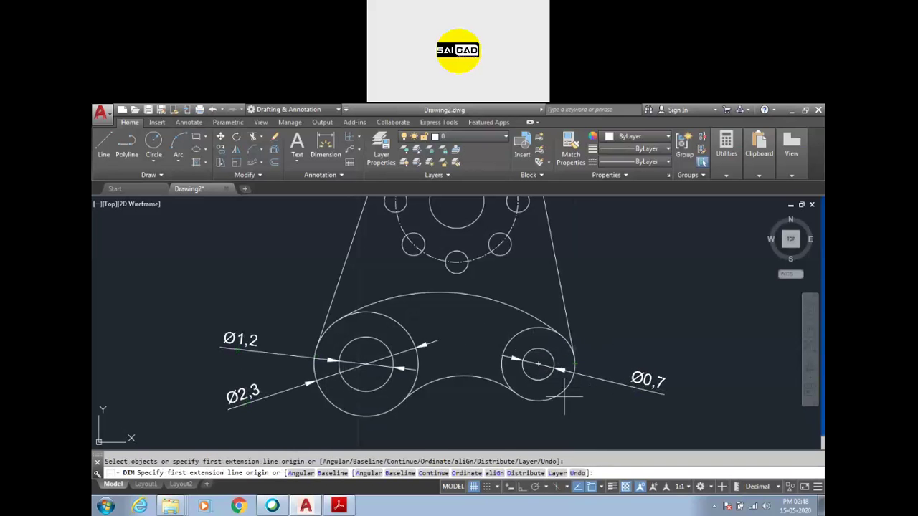
{"action": "left_click", "coordinate": [541, 329]}
{"action": "left_click", "coordinate": [648, 433]}
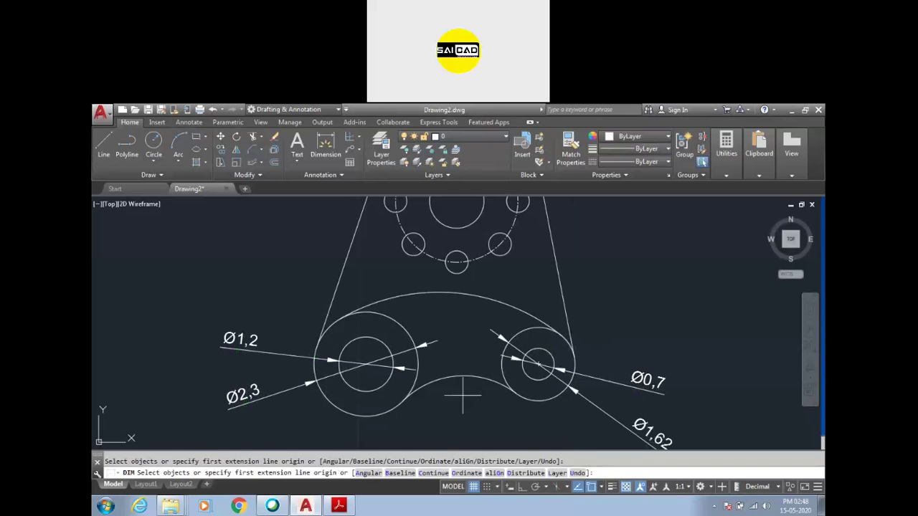
Dimension the radii of the lower concave arc and the large arc bridging the lower circles, placing both labels below the part
{"action": "left_click", "coordinate": [469, 379]}
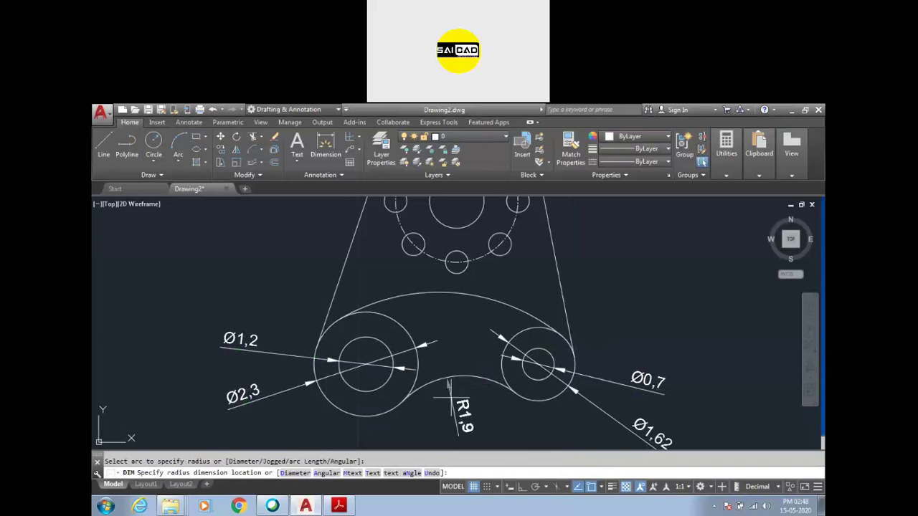
{"action": "left_click", "coordinate": [439, 403]}
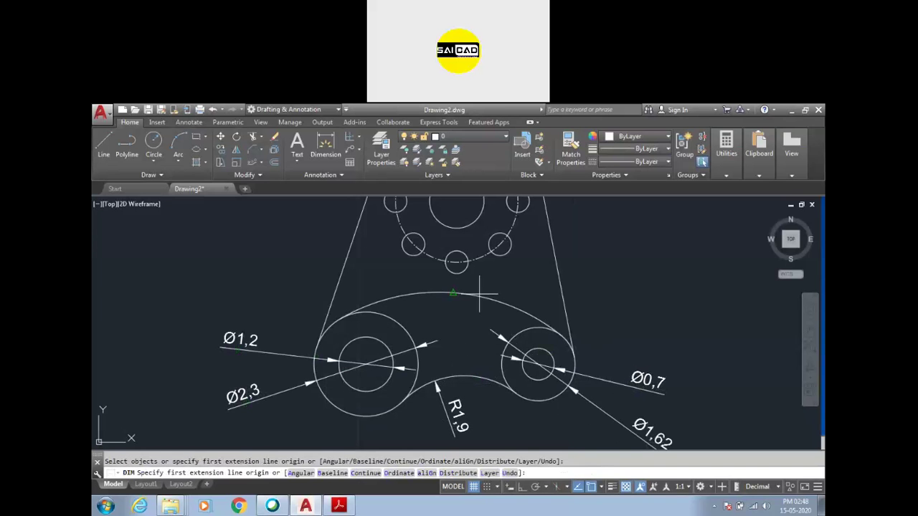
{"action": "left_click", "coordinate": [486, 295]}
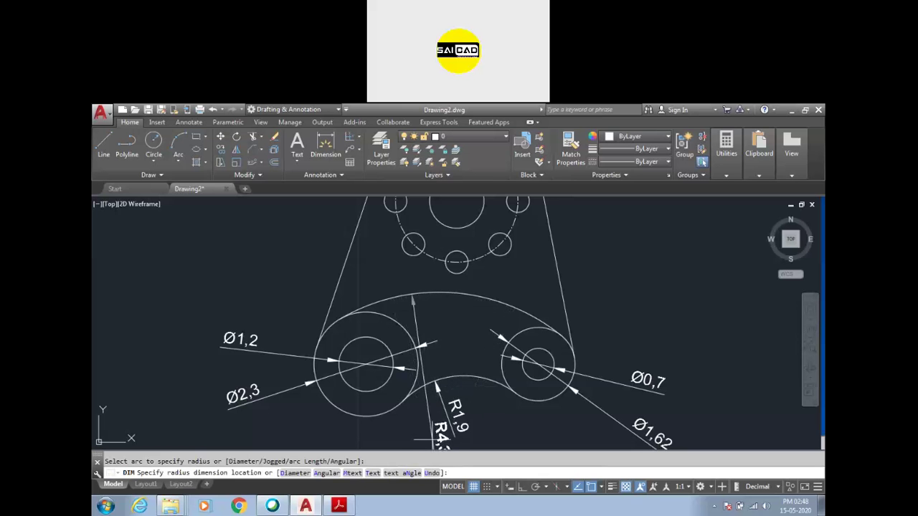
{"action": "left_click", "coordinate": [435, 435]}
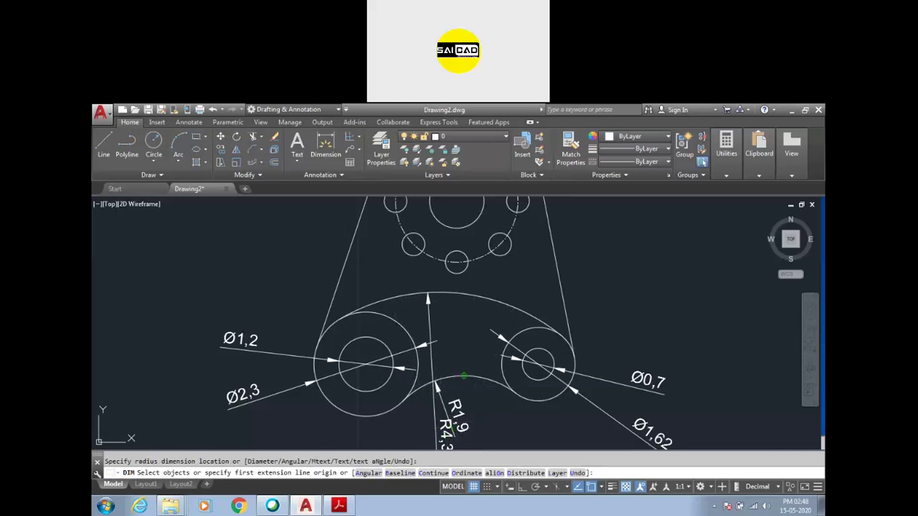
Move the R1,9 dimension text to the right, clear of the overlapping R4,3 dimension
{"action": "key", "text": "Escape"}
{"action": "scroll", "coordinate": [459, 414], "scroll_direction": "up", "scroll_amount": 2}
{"action": "left_click", "coordinate": [455, 367]}
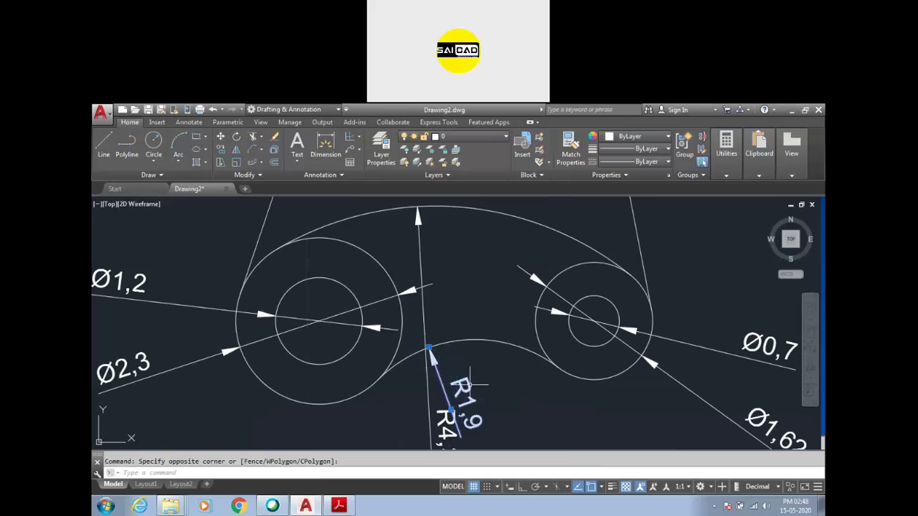
{"action": "left_click", "coordinate": [452, 409]}
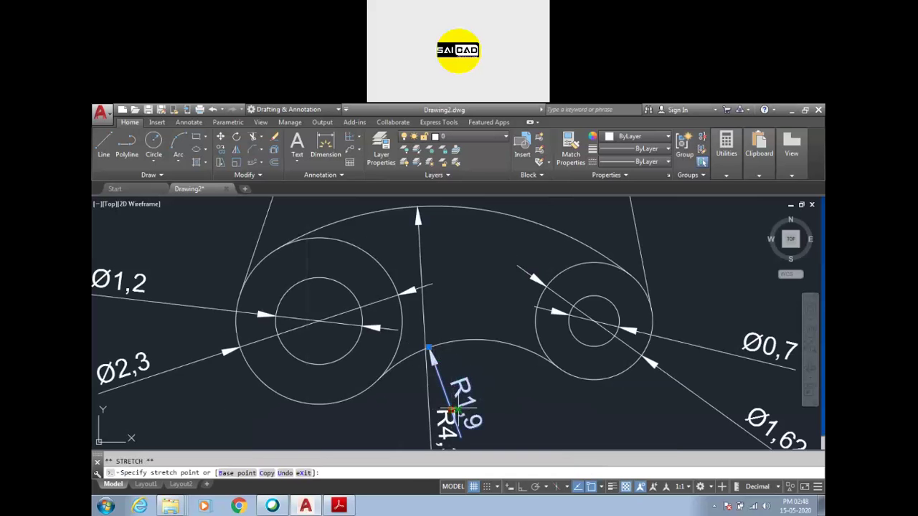
{"action": "left_click", "coordinate": [512, 394]}
{"action": "key", "text": "Escape"}
{"action": "scroll", "coordinate": [520, 387], "scroll_direction": "down", "scroll_amount": 4}
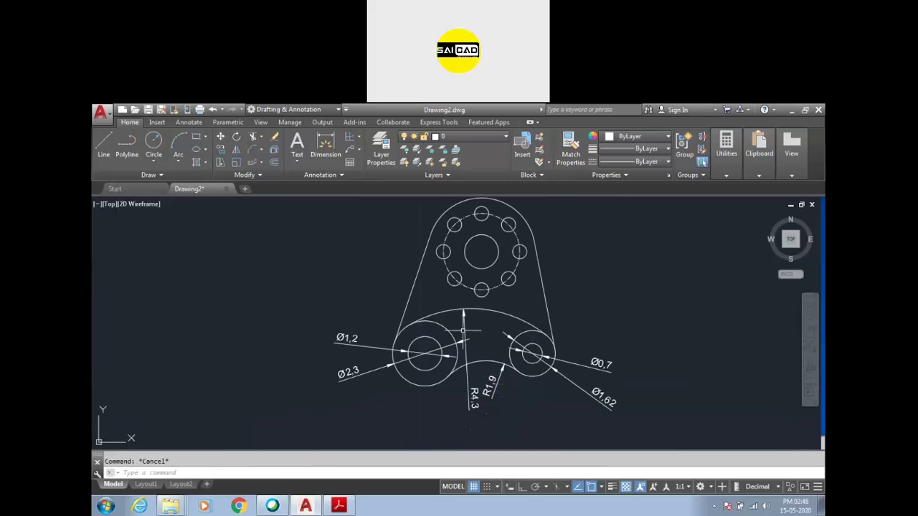
Dimension the vertical distance between the upper hole's centre and the lower left circles' centre, placing it to the right of the part
{"action": "left_click", "coordinate": [336, 138]}
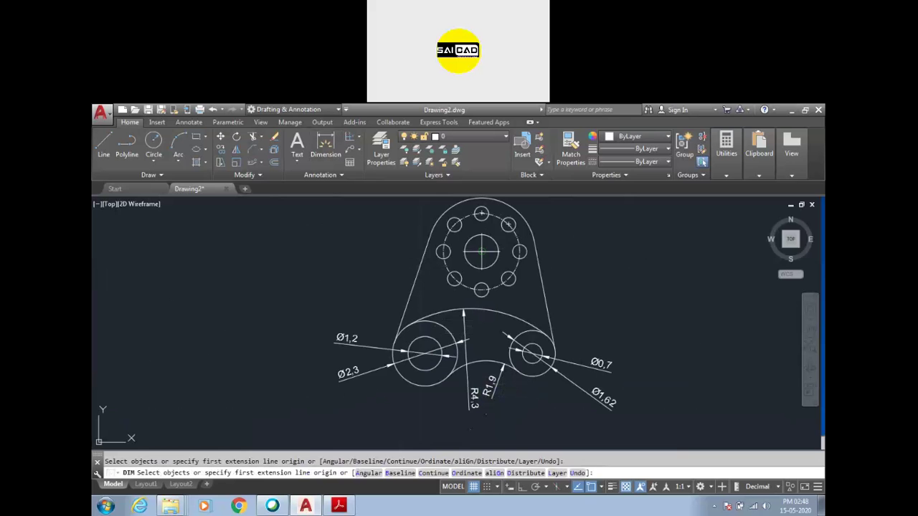
{"action": "left_click", "coordinate": [480, 251]}
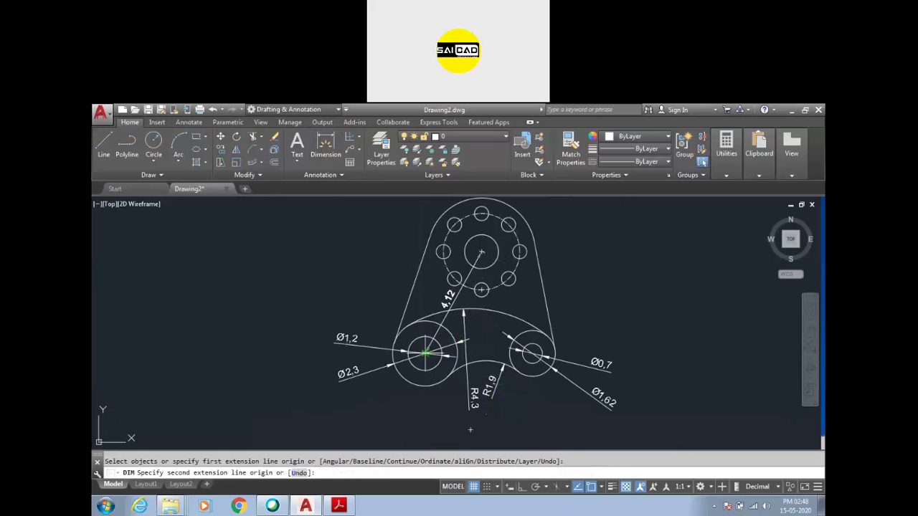
{"action": "left_click", "coordinate": [426, 353]}
{"action": "left_click", "coordinate": [623, 309]}
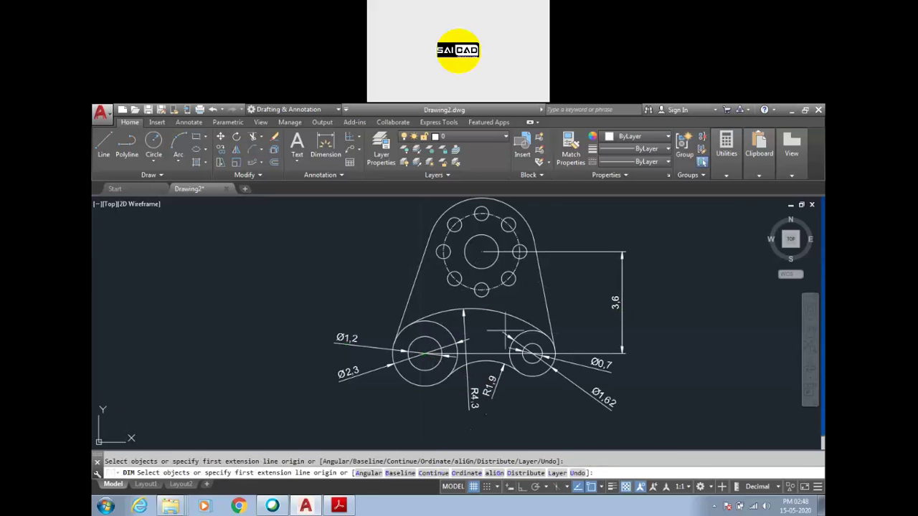
Dimension the horizontal distances from the upper hole's centre to the lower left and lower right circle centres, placing both below the part
{"action": "left_click", "coordinate": [425, 353]}
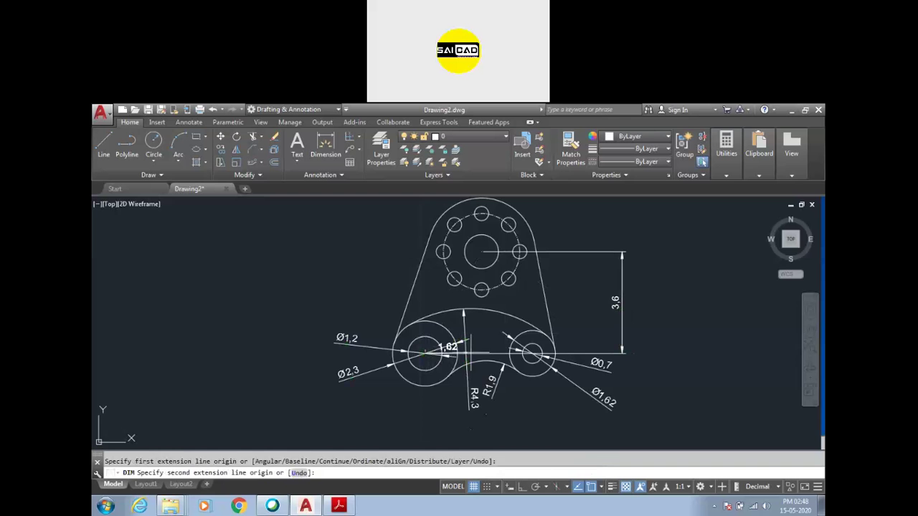
{"action": "left_click", "coordinate": [481, 250]}
{"action": "left_click", "coordinate": [453, 432]}
{"action": "left_click", "coordinate": [480, 251]}
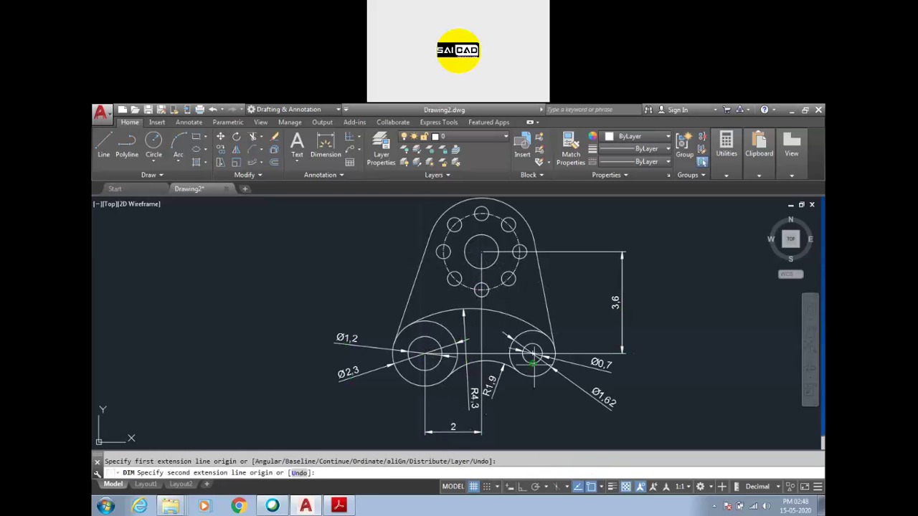
{"action": "left_click", "coordinate": [532, 352]}
{"action": "left_click", "coordinate": [518, 428]}
Dimension the top outer arc's radius and the upper central hole's diameter, placing both labels outside to the upper right
{"action": "scroll", "coordinate": [516, 215], "scroll_direction": "down", "scroll_amount": 1}
{"action": "scroll", "coordinate": [517, 247], "scroll_direction": "up", "scroll_amount": 3}
{"action": "left_click", "coordinate": [517, 248]}
{"action": "left_click", "coordinate": [520, 250]}
{"action": "left_click", "coordinate": [474, 312]}
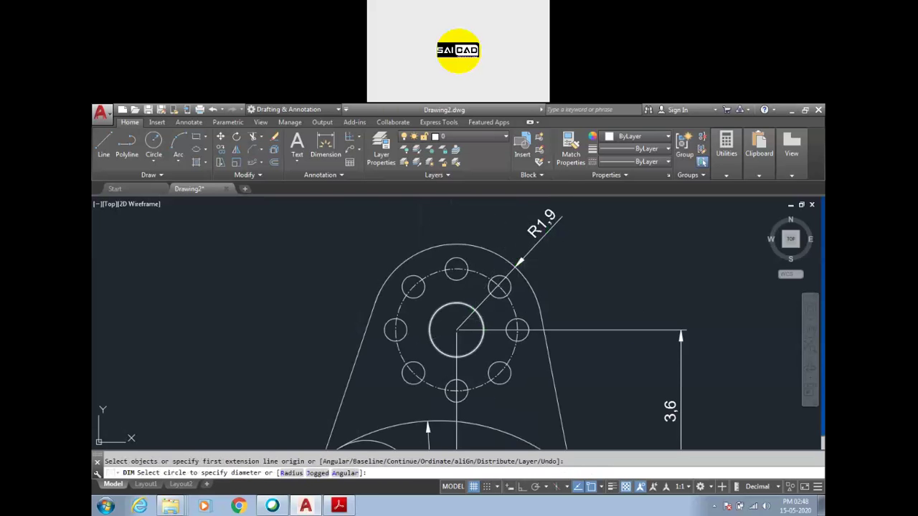
{"action": "left_click", "coordinate": [536, 269]}
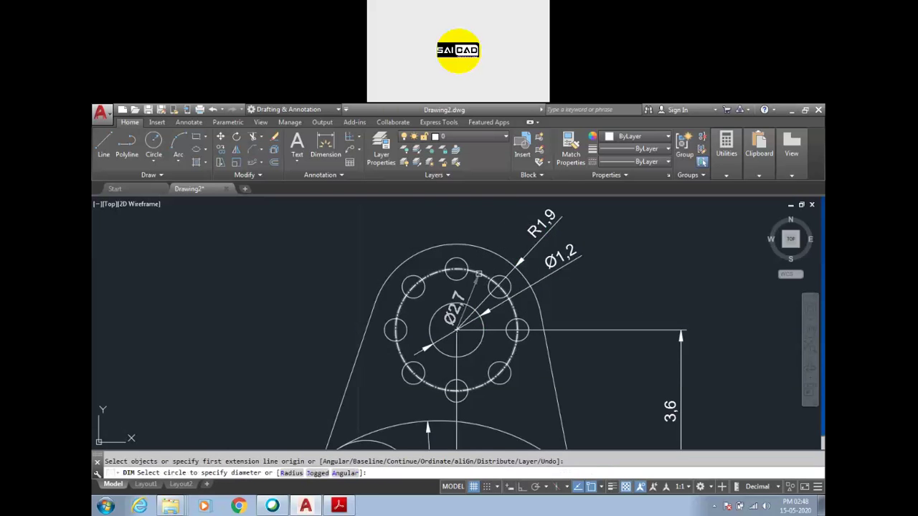
Dimension the diameters of the dash-dot pitch circle and the topmost small hole, placing both labels above the part
{"action": "left_click", "coordinate": [477, 272]}
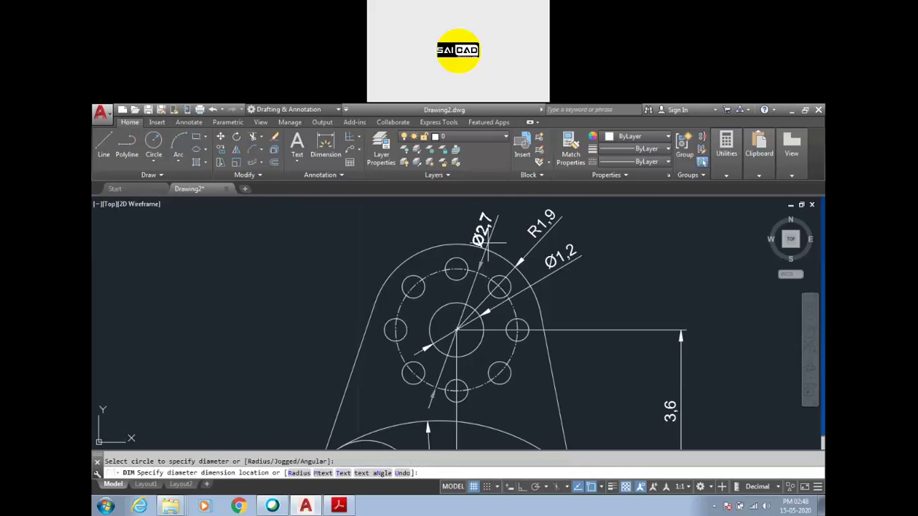
{"action": "left_click", "coordinate": [479, 252]}
{"action": "scroll", "coordinate": [479, 252], "scroll_direction": "down", "scroll_amount": 3}
{"action": "scroll", "coordinate": [491, 273], "scroll_direction": "up", "scroll_amount": 5}
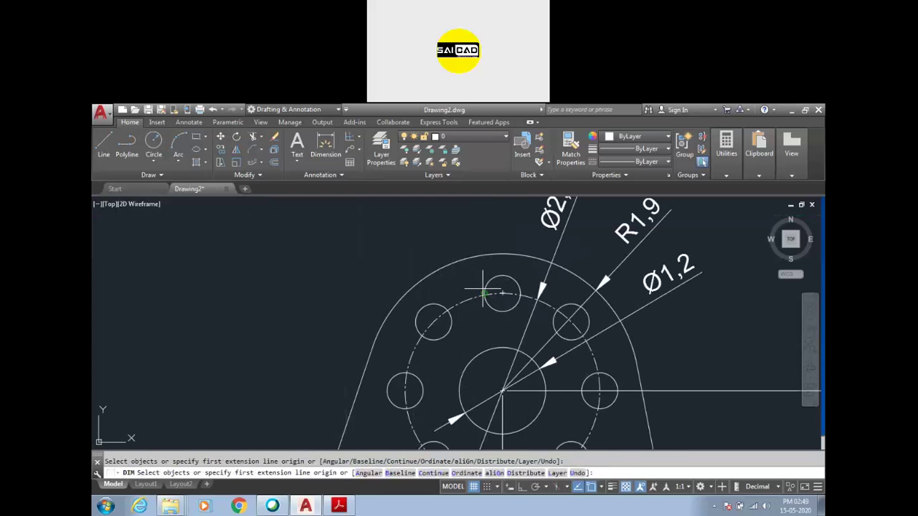
{"action": "scroll", "coordinate": [506, 269], "scroll_direction": "up", "scroll_amount": 8}
{"action": "left_click", "coordinate": [523, 266]}
{"action": "scroll", "coordinate": [528, 301], "scroll_direction": "down", "scroll_amount": 6}
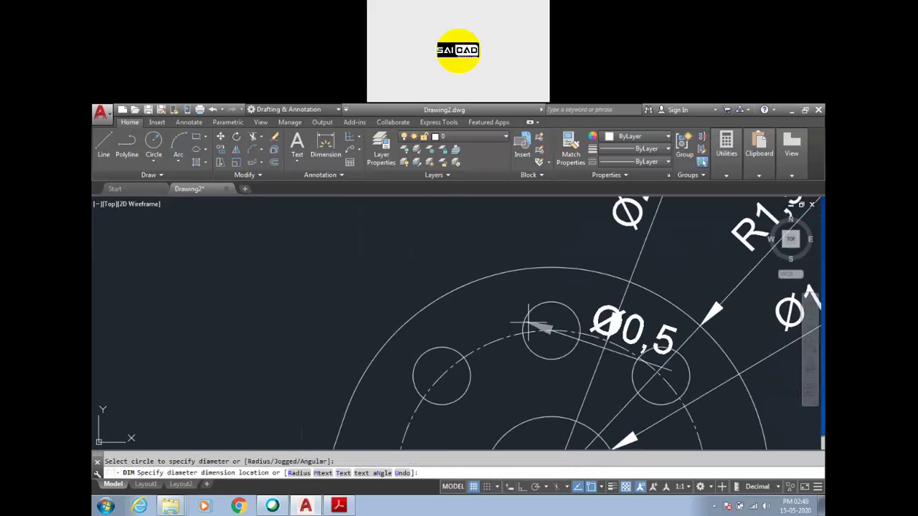
{"action": "left_click", "coordinate": [440, 240]}
{"action": "scroll", "coordinate": [441, 240], "scroll_direction": "down", "scroll_amount": 5}
{"action": "scroll", "coordinate": [469, 403], "scroll_direction": "up", "scroll_amount": 5}
{"action": "scroll", "coordinate": [469, 403], "scroll_direction": "down", "scroll_amount": 3}
{"action": "scroll", "coordinate": [502, 359], "scroll_direction": "up", "scroll_amount": 2}
{"action": "scroll", "coordinate": [544, 337], "scroll_direction": "down", "scroll_amount": 2}
{"action": "key", "text": "Escape"}
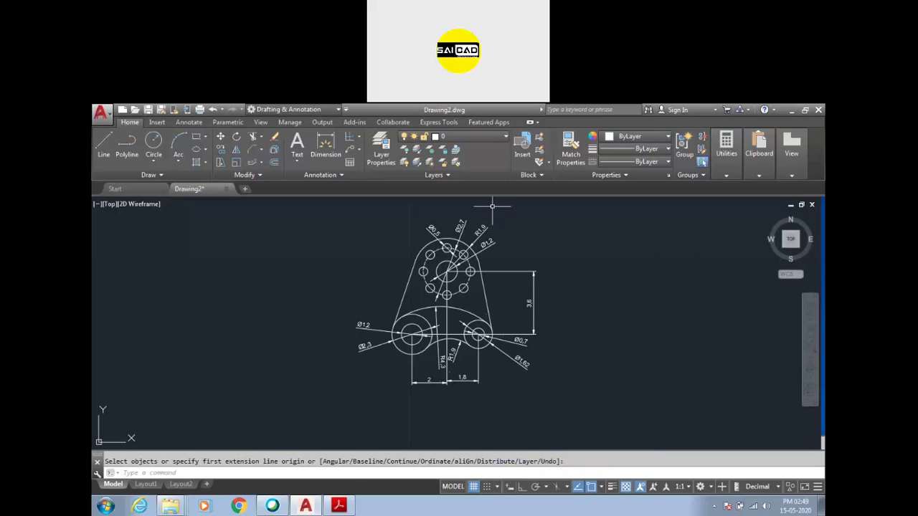
Draw a vertical line in the empty space to the right of the part with ortho mode on
{"action": "left_click", "coordinate": [568, 119]}
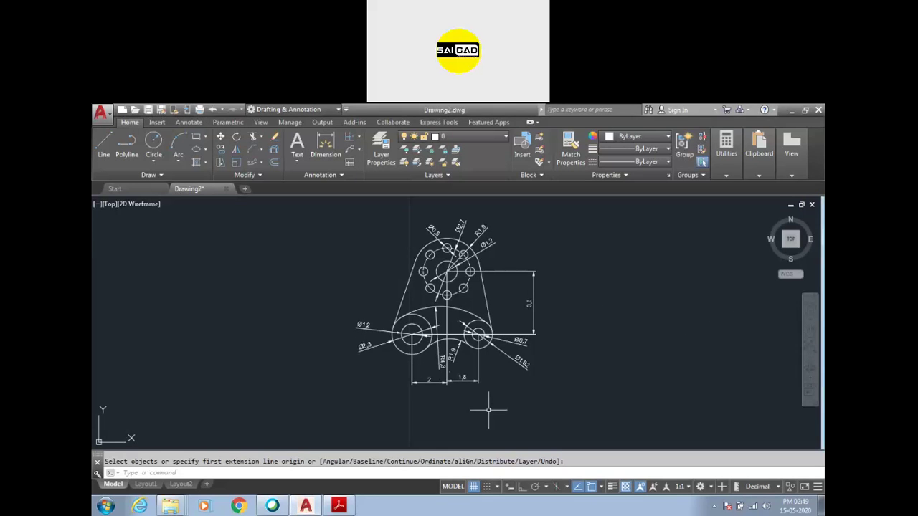
{"action": "key", "text": "Escape"}
{"action": "scroll", "coordinate": [284, 385], "scroll_direction": "down", "scroll_amount": 4}
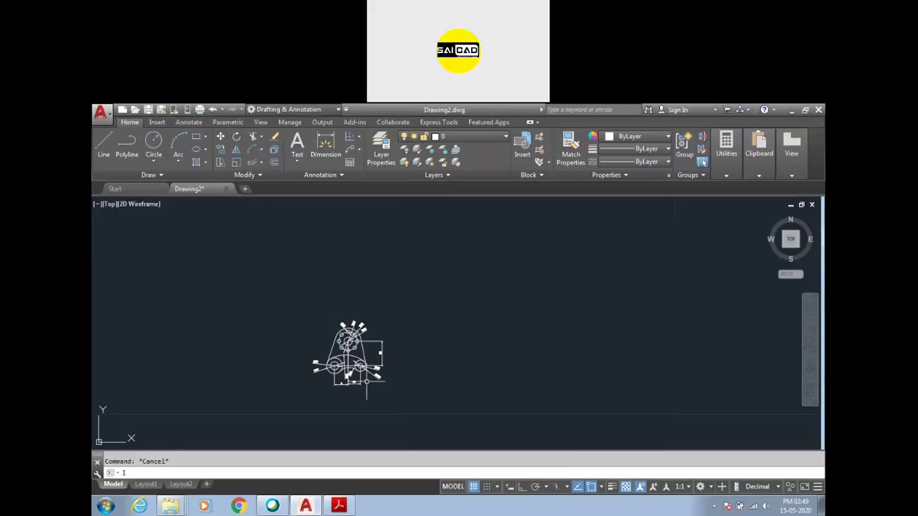
{"action": "key", "text": "l"}
{"action": "key", "text": "Return"}
{"action": "left_click", "coordinate": [492, 390]}
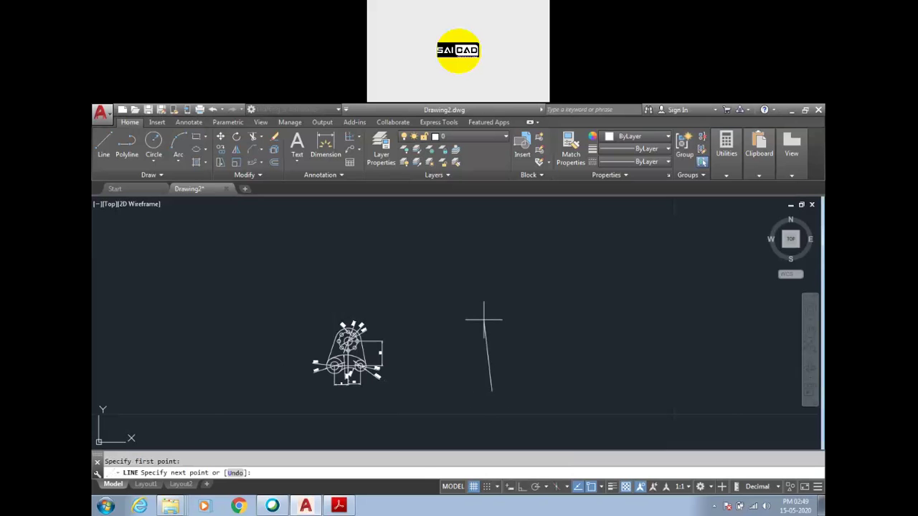
{"action": "key", "text": "F8"}
{"action": "left_click", "coordinate": [492, 299]}
{"action": "key", "text": "Return"}
Draw a separate slanted line to the right of the vertical line, leaning toward its top
{"action": "key", "text": "Return"}
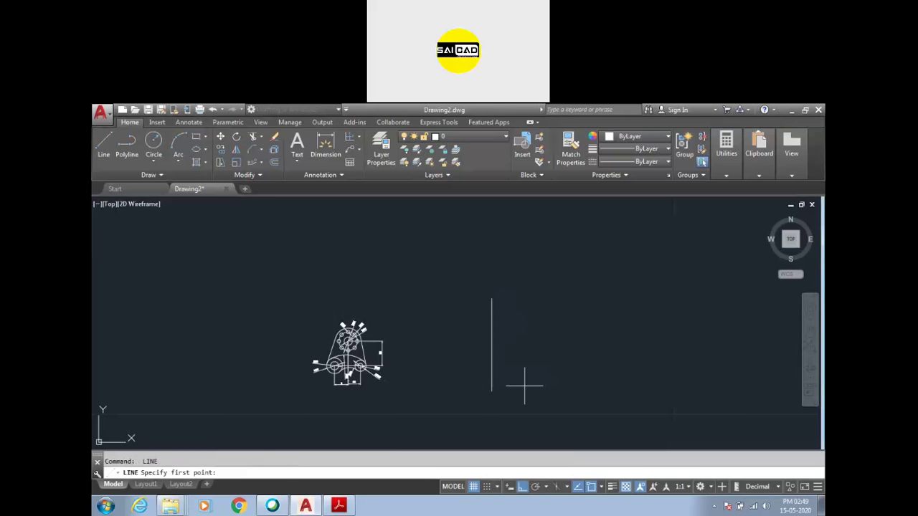
{"action": "left_click", "coordinate": [569, 391]}
{"action": "key", "text": "Return"}
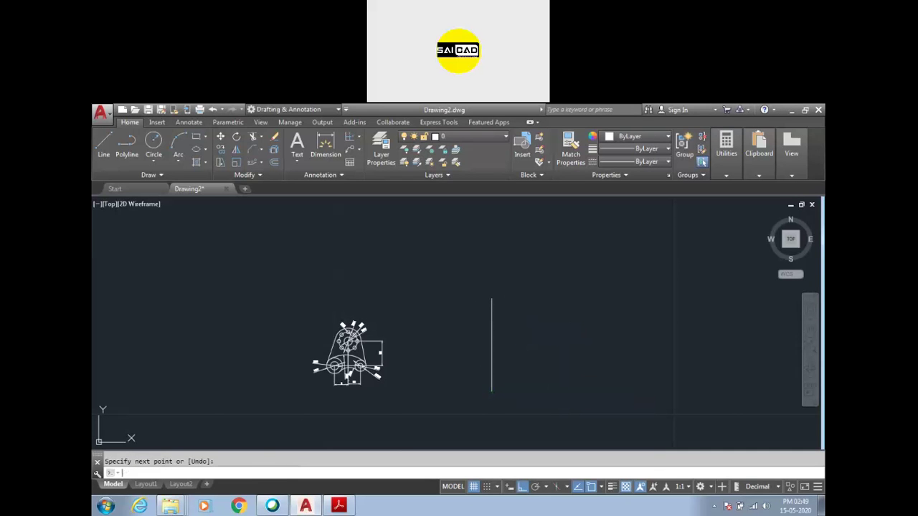
{"action": "key", "text": "Return"}
{"action": "left_click", "coordinate": [571, 380]}
{"action": "left_click", "coordinate": [539, 303]}
{"action": "key", "text": "Escape"}
Extend the slanted line's upper end to its implied intersection with the vertical line
{"action": "type", "text": "ex"}
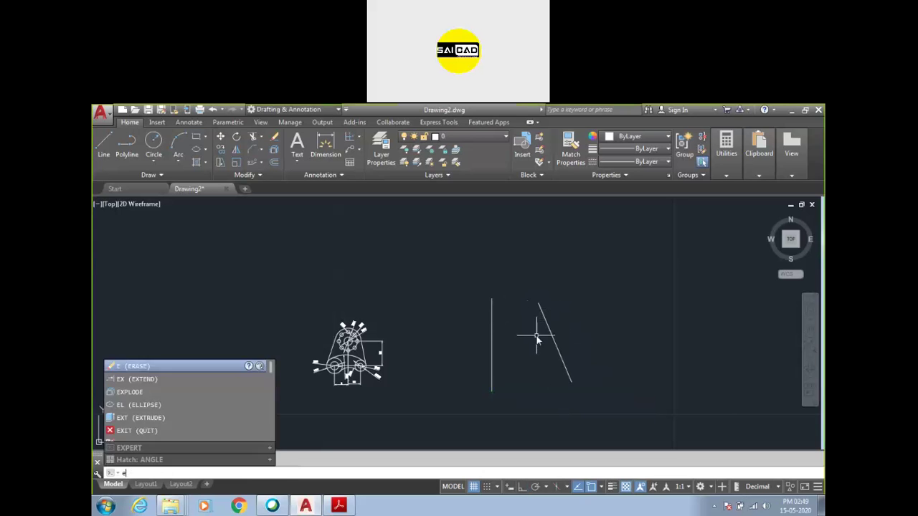
{"action": "key", "text": "Return"}
{"action": "left_click", "coordinate": [545, 320]}
{"action": "scroll", "coordinate": [505, 360], "scroll_direction": "down", "scroll_amount": 3}
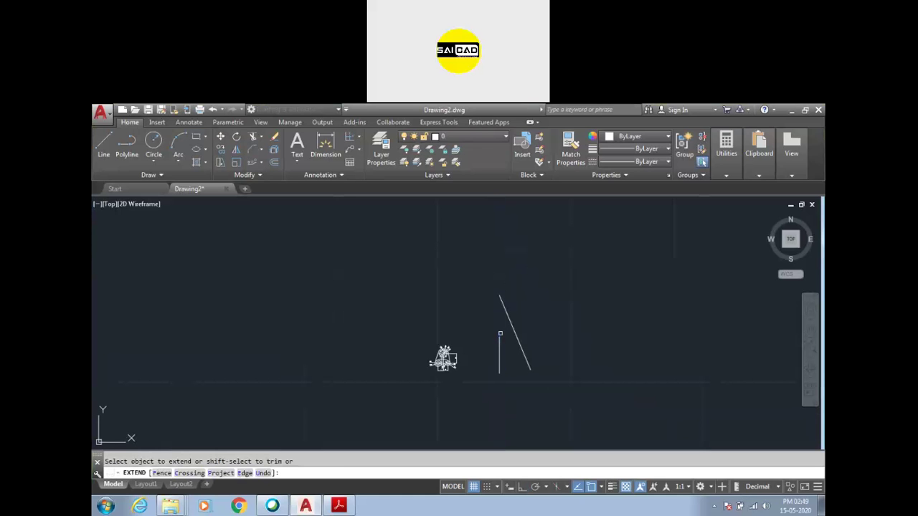
{"action": "key", "text": "Escape"}
{"action": "key", "text": "Escape"}
Stretch both endpoints of the slanted line so that it runs nearly parallel to the short vertical line
{"action": "left_click", "coordinate": [532, 353]}
{"action": "left_click", "coordinate": [520, 367]}
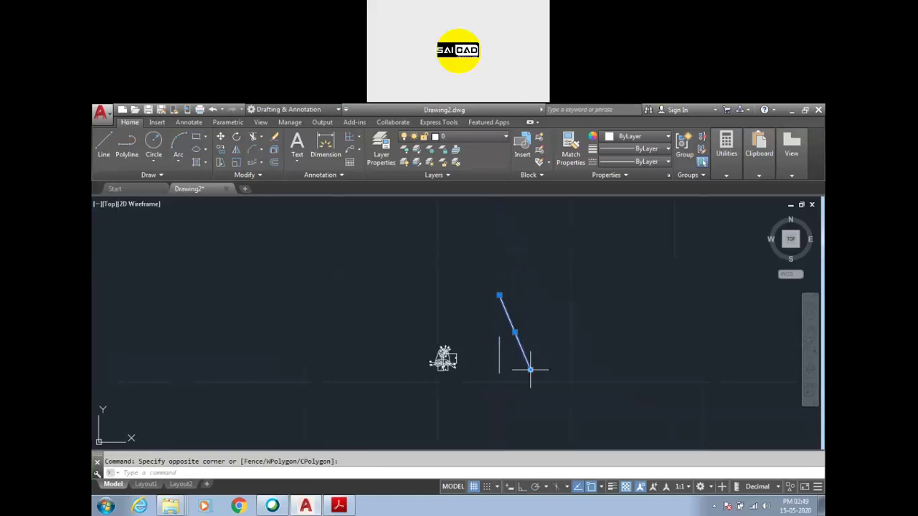
{"action": "left_click", "coordinate": [530, 370]}
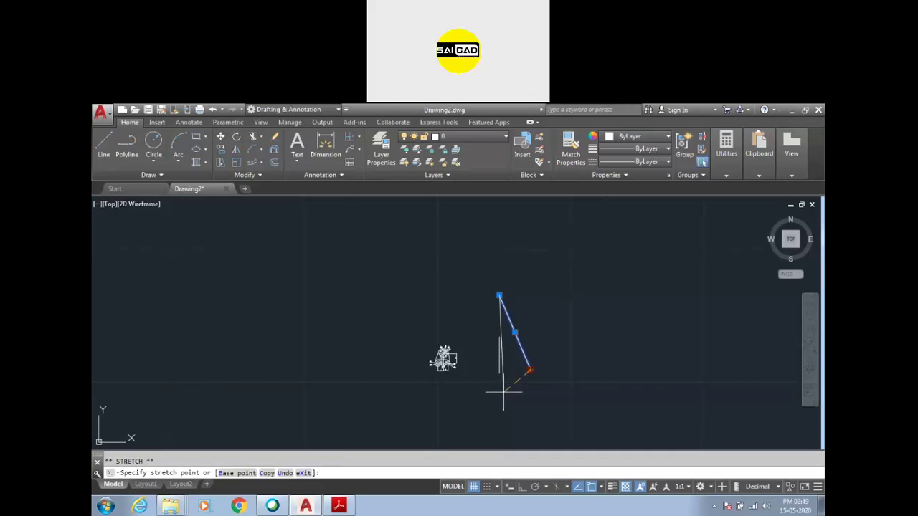
{"action": "left_click", "coordinate": [504, 392]}
{"action": "left_click", "coordinate": [500, 295]}
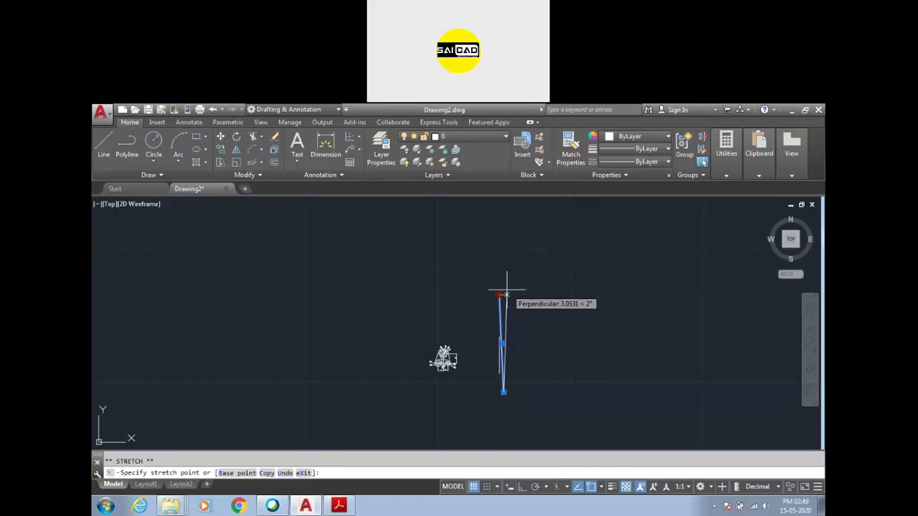
{"action": "scroll", "coordinate": [505, 288], "scroll_direction": "up", "scroll_amount": 2}
{"action": "left_click", "coordinate": [498, 285]}
{"action": "scroll", "coordinate": [511, 302], "scroll_direction": "down", "scroll_amount": 2}
{"action": "key", "text": "Escape"}
Extend the nearly vertical line's upper end toward its implied intersection with the short vertical line
{"action": "type", "text": "ex"}
{"action": "key", "text": "Return"}
{"action": "scroll", "coordinate": [478, 375], "scroll_direction": "down", "scroll_amount": 3}
{"action": "scroll", "coordinate": [478, 374], "scroll_direction": "up", "scroll_amount": 2}
{"action": "key", "text": "Escape"}
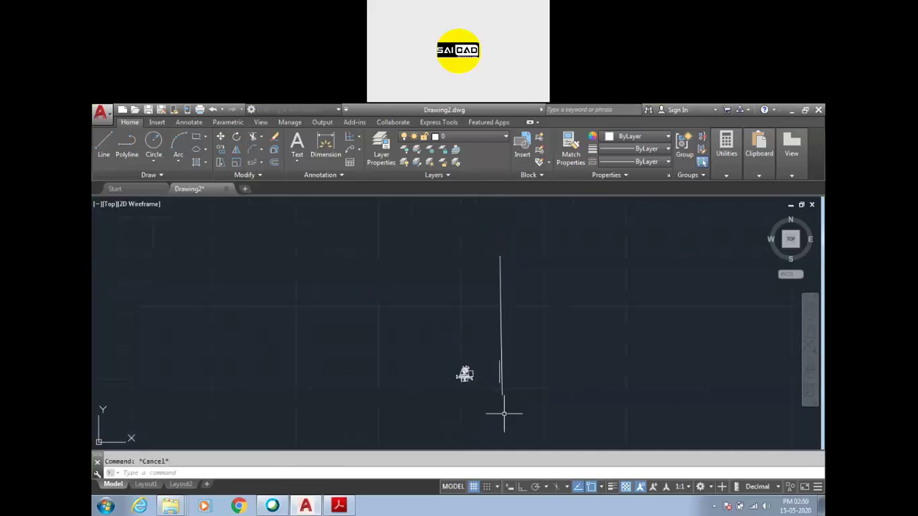
Erase both practice lines beside the part
{"action": "left_click", "coordinate": [529, 352]}
{"action": "left_click", "coordinate": [499, 391]}
{"action": "key", "text": "Delete"}
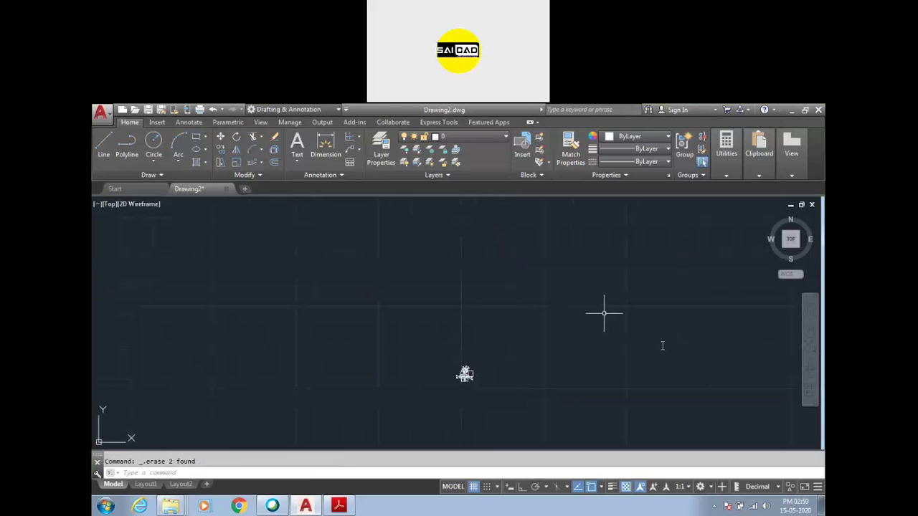
Draw a circle of about 18.4 radius above the part and a smaller separate circle to its upper right
{"action": "key", "text": "Escape"}
{"action": "type", "text": "c"}
{"action": "key", "text": "Return"}
{"action": "left_click", "coordinate": [463, 326]}
{"action": "left_click", "coordinate": [455, 296]}
{"action": "key", "text": "Return"}
{"action": "left_click", "coordinate": [554, 312]}
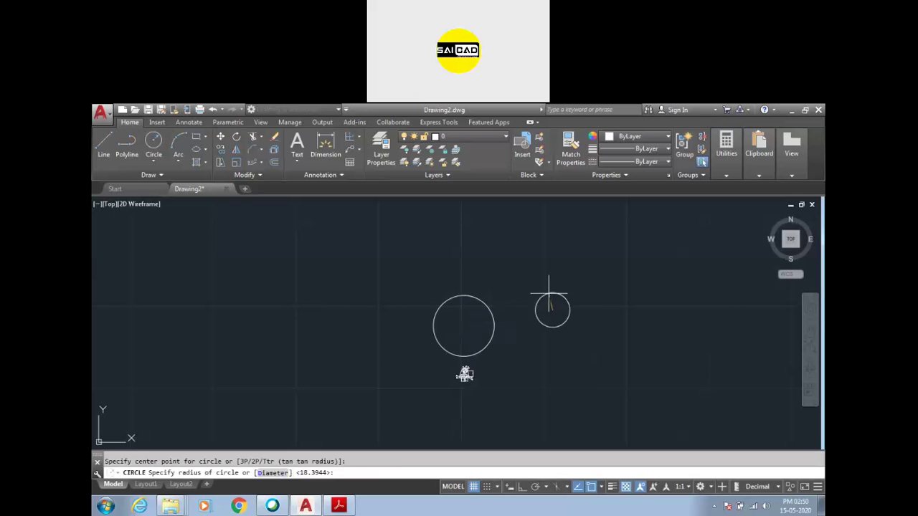
{"action": "left_click", "coordinate": [548, 291]}
{"action": "key", "text": "Escape"}
{"action": "scroll", "coordinate": [549, 291], "scroll_direction": "up", "scroll_amount": 4}
{"action": "type", "text": "l"}
{"action": "key", "text": "Return"}
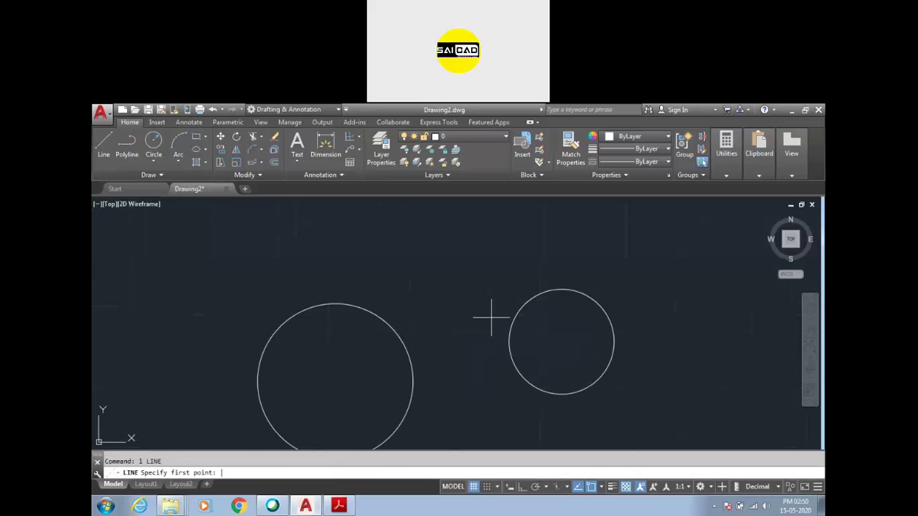
{"action": "scroll", "coordinate": [409, 330], "scroll_direction": "down", "scroll_amount": 3}
{"action": "scroll", "coordinate": [408, 342], "scroll_direction": "up", "scroll_amount": 3}
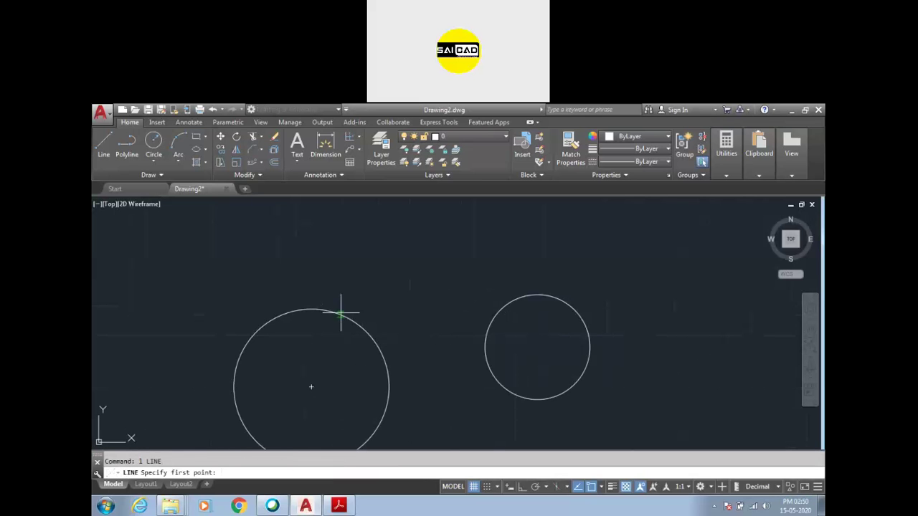
{"action": "key", "text": "F8"}
{"action": "right_click", "coordinate": [418, 272], "text": "shift"}
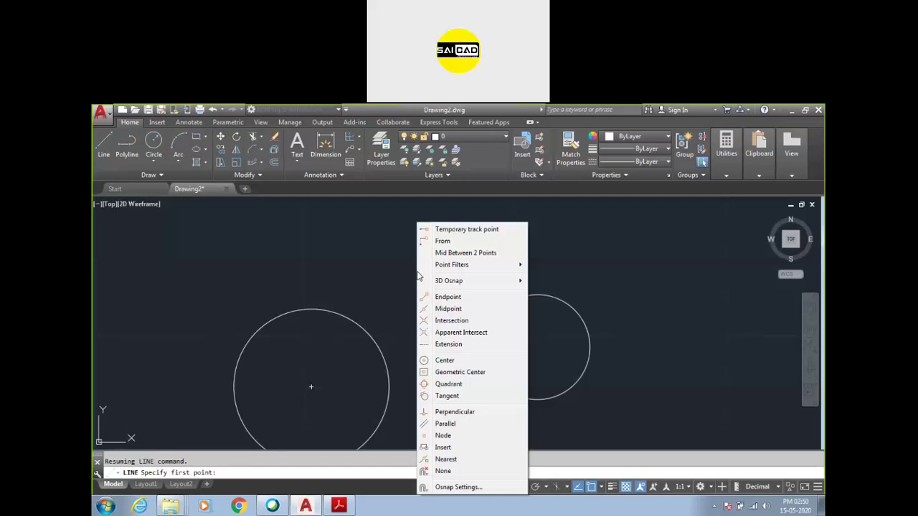
{"action": "key", "text": "Escape"}
Draw a line tangent to the upper sides of the large and small circles, using Tangent snaps at both ends
{"action": "type", "text": "l"}
{"action": "key", "text": "Return"}
{"action": "key", "text": "F8"}
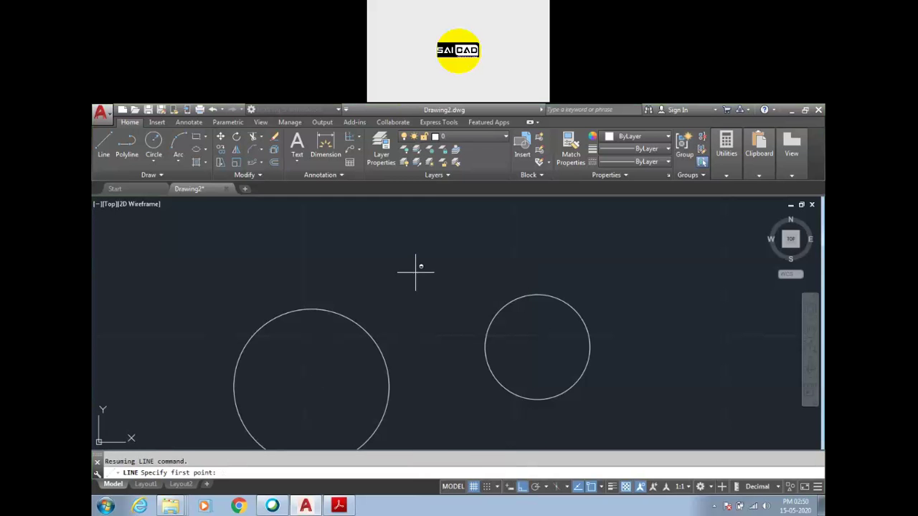
{"action": "right_click", "coordinate": [416, 273], "text": "shift"}
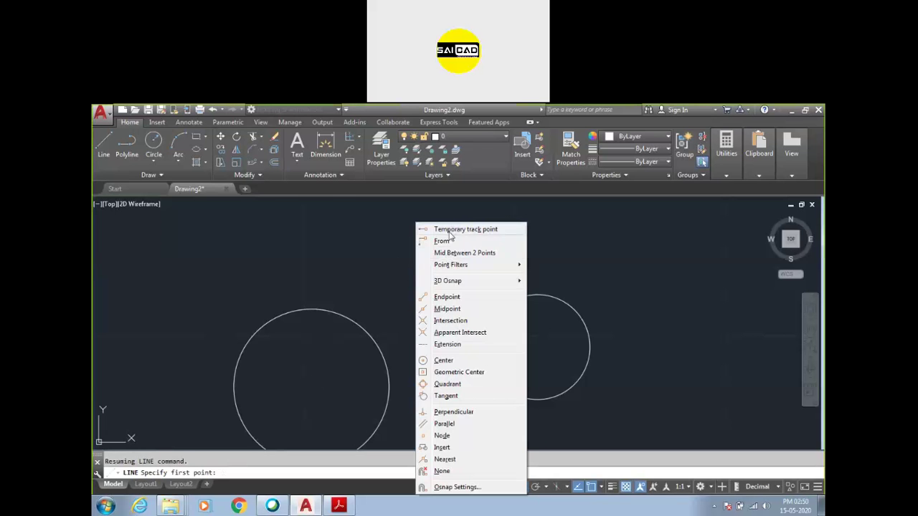
{"action": "left_click", "coordinate": [446, 396]}
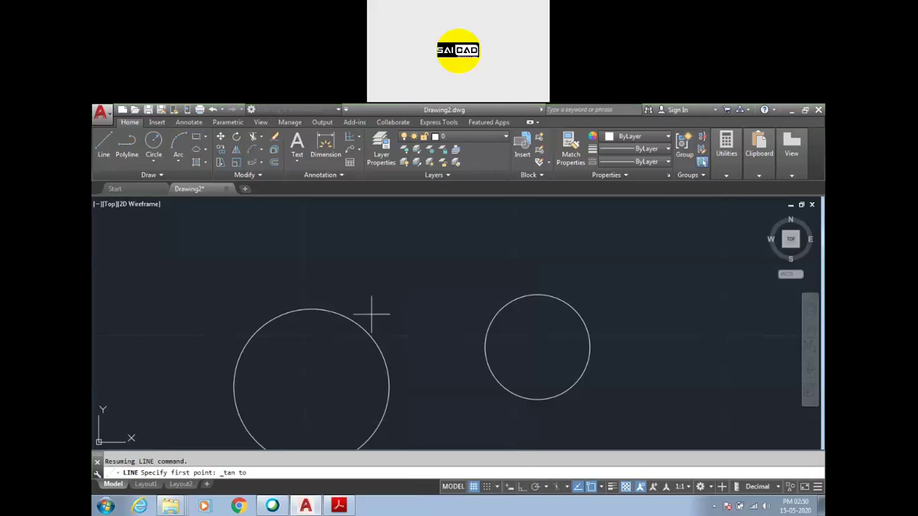
{"action": "left_click", "coordinate": [336, 308]}
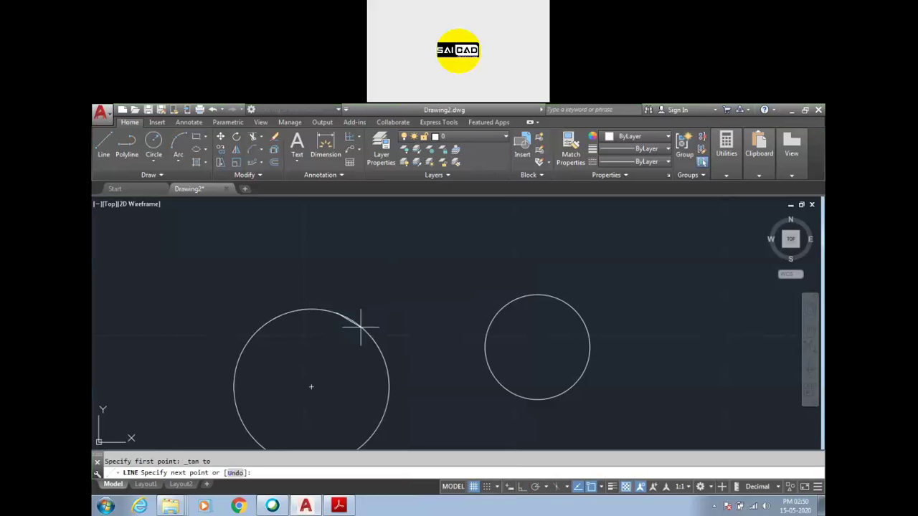
{"action": "scroll", "coordinate": [352, 256], "scroll_direction": "down", "scroll_amount": 2}
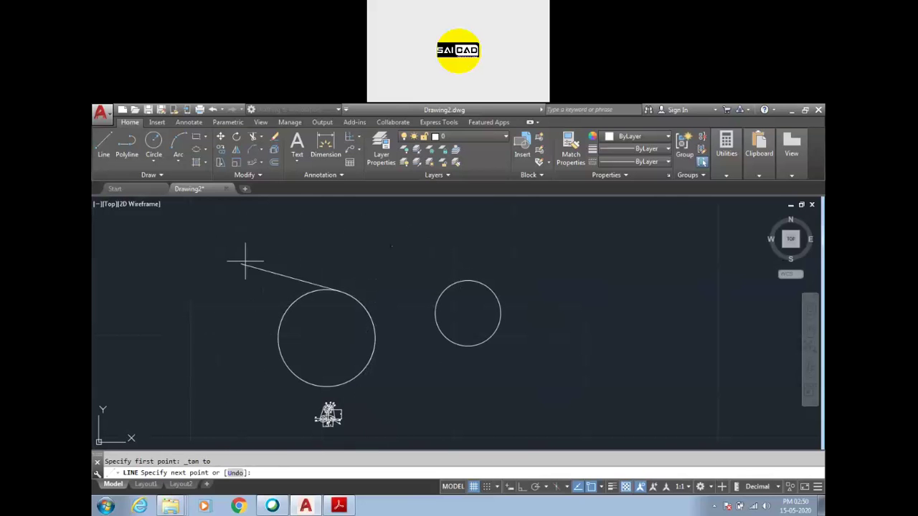
{"action": "scroll", "coordinate": [447, 266], "scroll_direction": "up", "scroll_amount": 2}
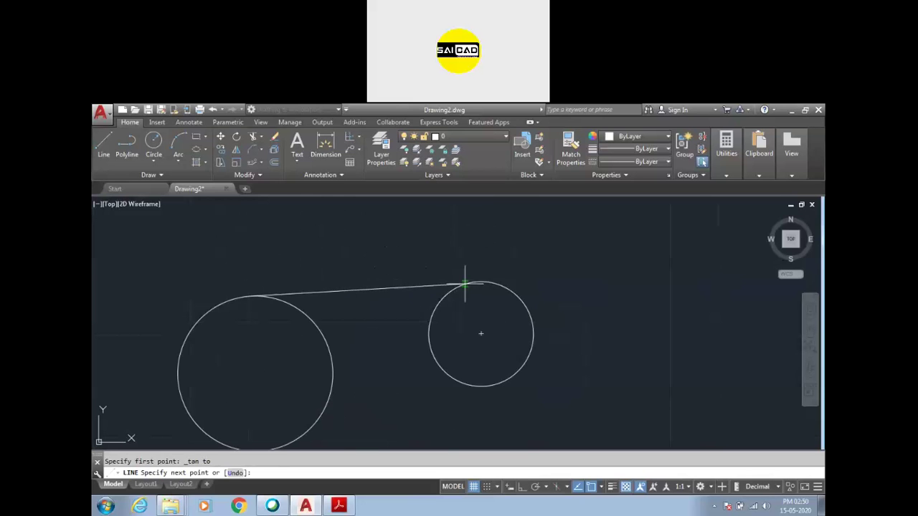
{"action": "right_click", "coordinate": [429, 263], "text": "shift"}
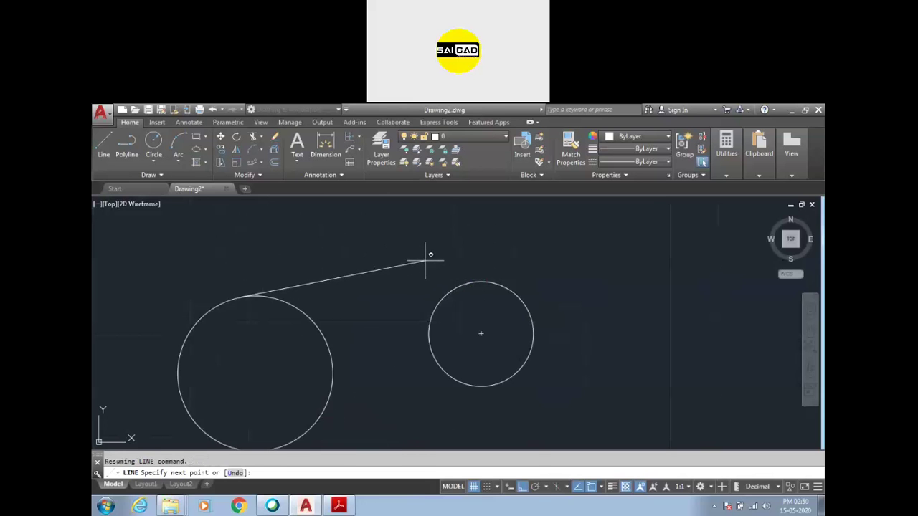
{"action": "left_click", "coordinate": [456, 395]}
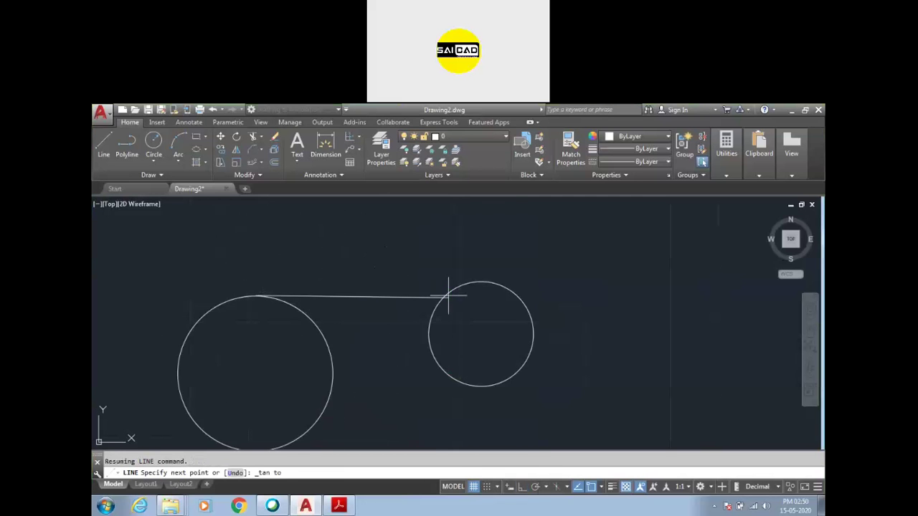
{"action": "left_click", "coordinate": [448, 292]}
{"action": "key", "text": "Return"}
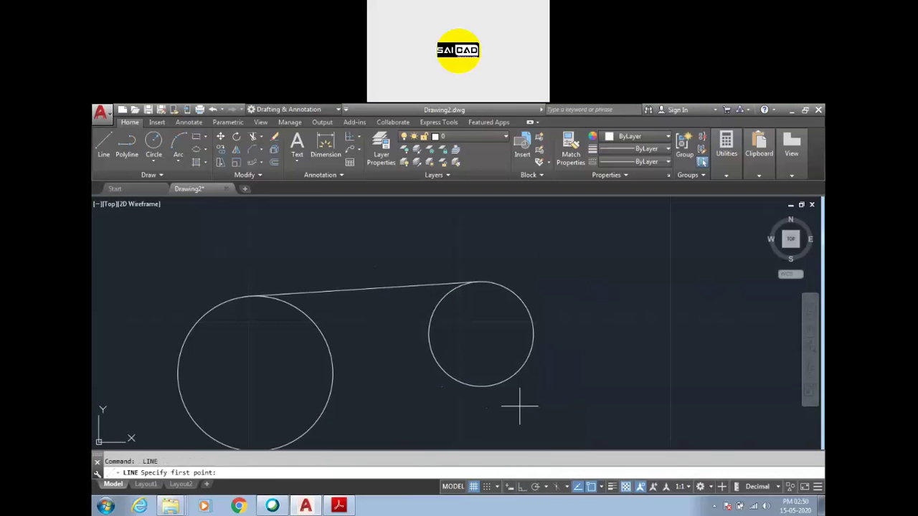
Draw a second tangent line joining the lower sides of the small and large circles
{"action": "key", "text": "Return"}
{"action": "right_click", "coordinate": [545, 401], "text": "shift"}
{"action": "left_click", "coordinate": [576, 299]}
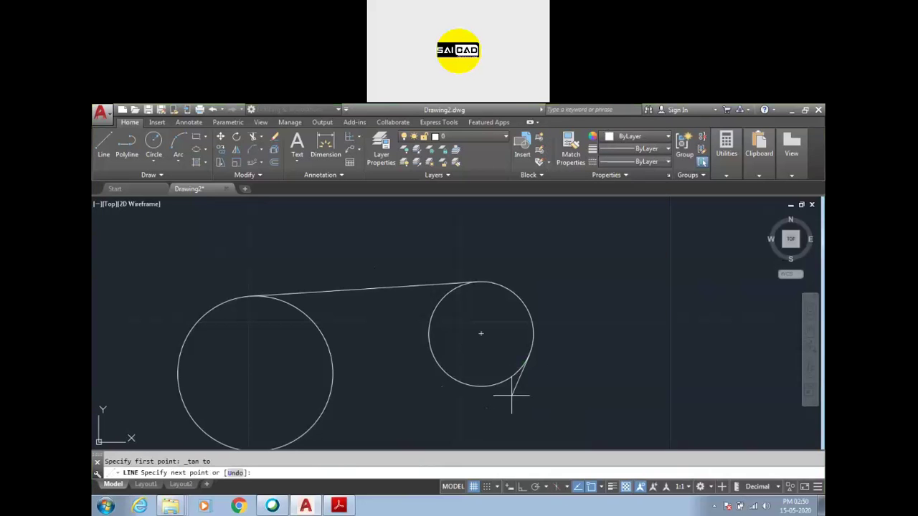
{"action": "left_click", "coordinate": [528, 364]}
{"action": "right_click", "coordinate": [453, 417], "text": "shift"}
{"action": "left_click", "coordinate": [476, 322]}
{"action": "left_click", "coordinate": [316, 423]}
{"action": "key", "text": "Escape"}
{"action": "scroll", "coordinate": [436, 352], "scroll_direction": "down", "scroll_amount": 3}
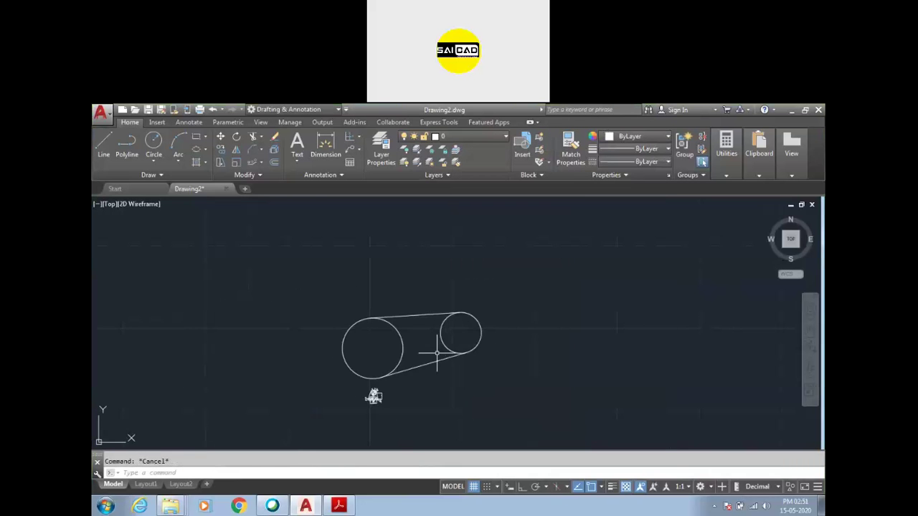
{"action": "scroll", "coordinate": [436, 352], "scroll_direction": "up", "scroll_amount": 2}
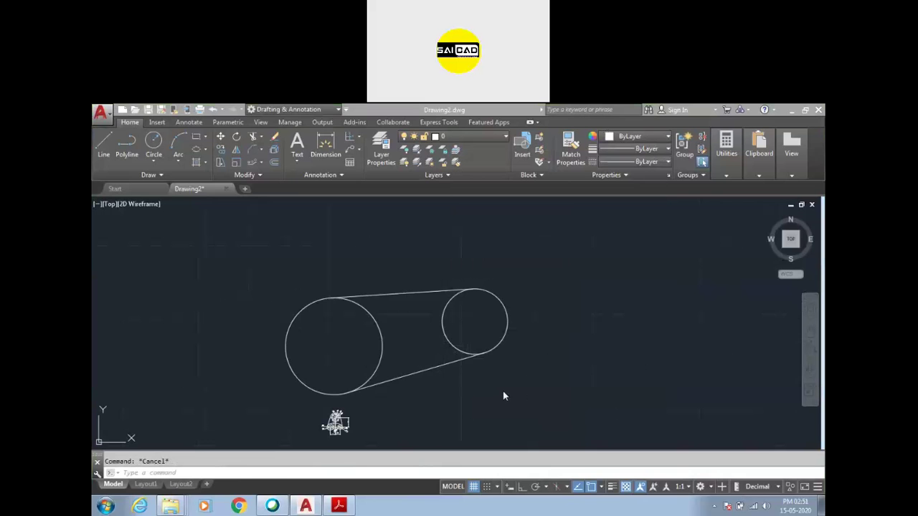
Switch to Adobe Acrobat Reader and look back through ALL Merged.pdf from Drawing No:-94 to the Day 06 polygon exercises on page 19
{"action": "left_click", "coordinate": [338, 506]}
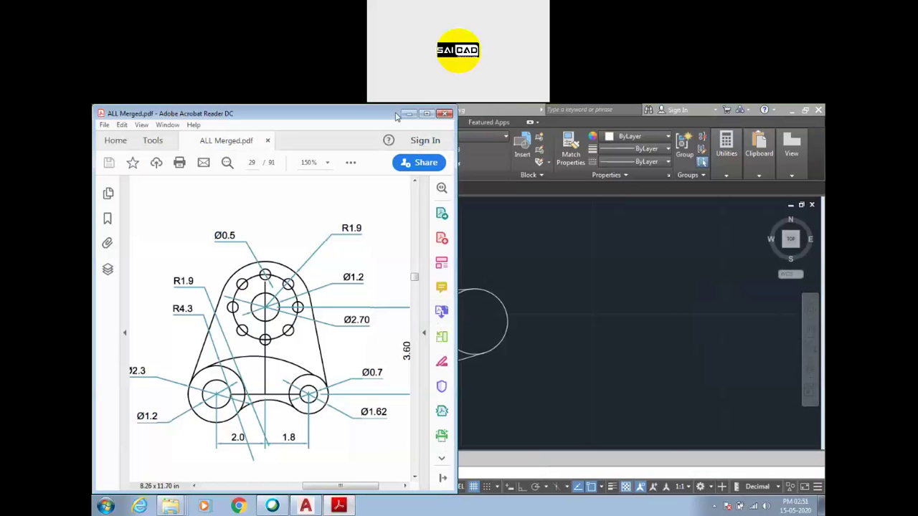
{"action": "left_click", "coordinate": [428, 113]}
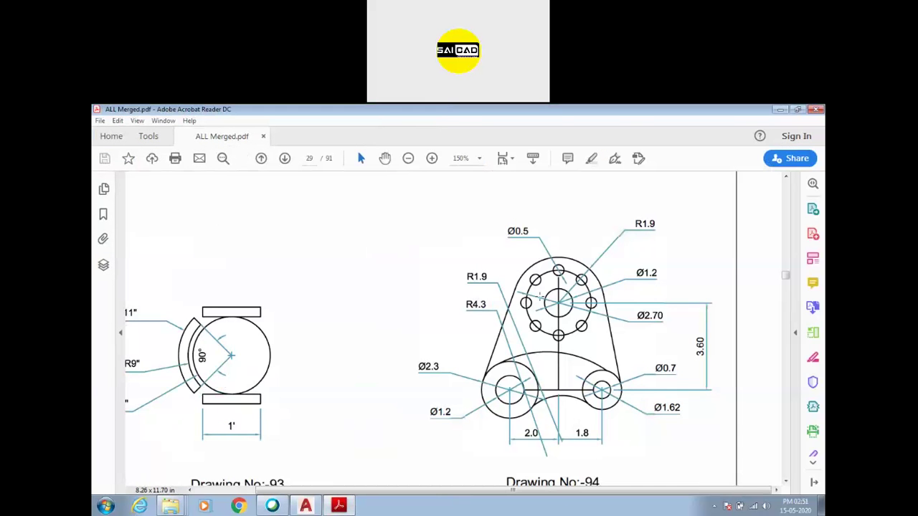
{"action": "scroll", "coordinate": [416, 346], "scroll_direction": "down", "scroll_amount": 3, "text": "ctrl"}
{"action": "scroll", "coordinate": [484, 318], "scroll_direction": "up", "scroll_amount": 4}
{"action": "scroll", "coordinate": [484, 318], "scroll_direction": "up", "scroll_amount": 10}
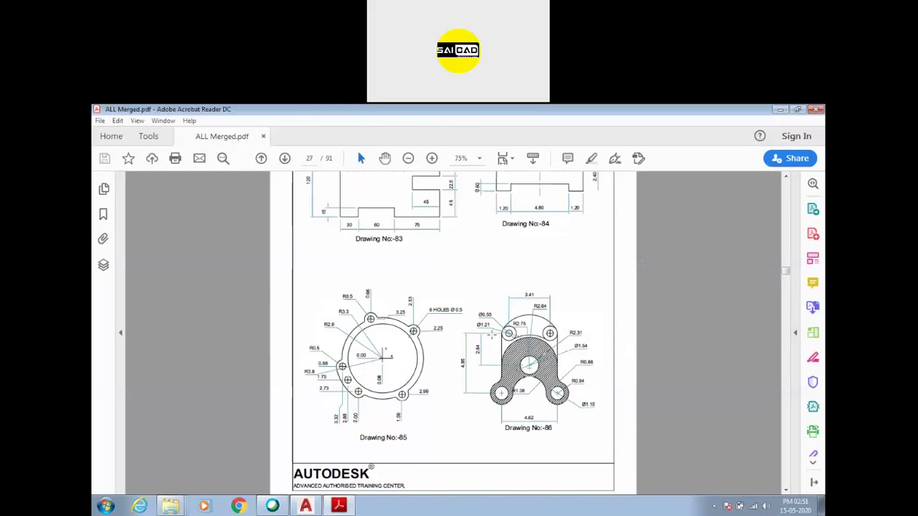
{"action": "scroll", "coordinate": [491, 334], "scroll_direction": "up", "scroll_amount": 12}
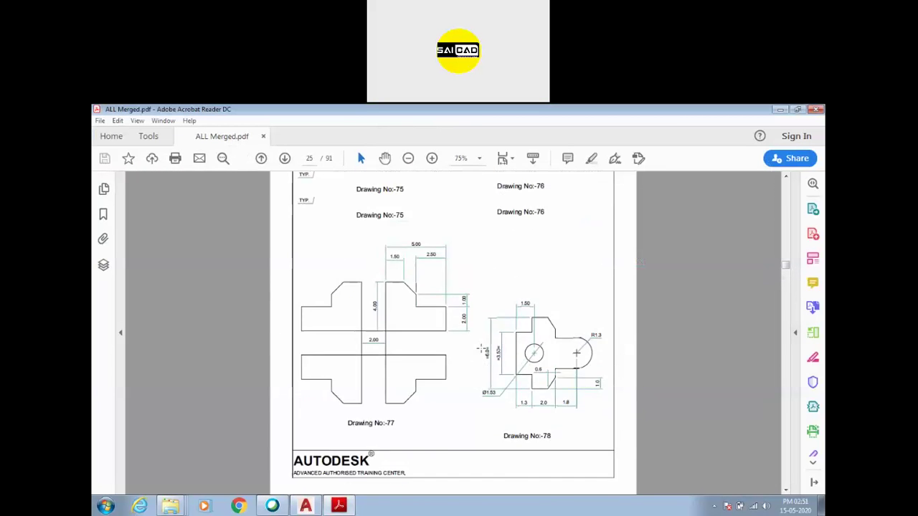
{"action": "scroll", "coordinate": [480, 348], "scroll_direction": "up", "scroll_amount": 12}
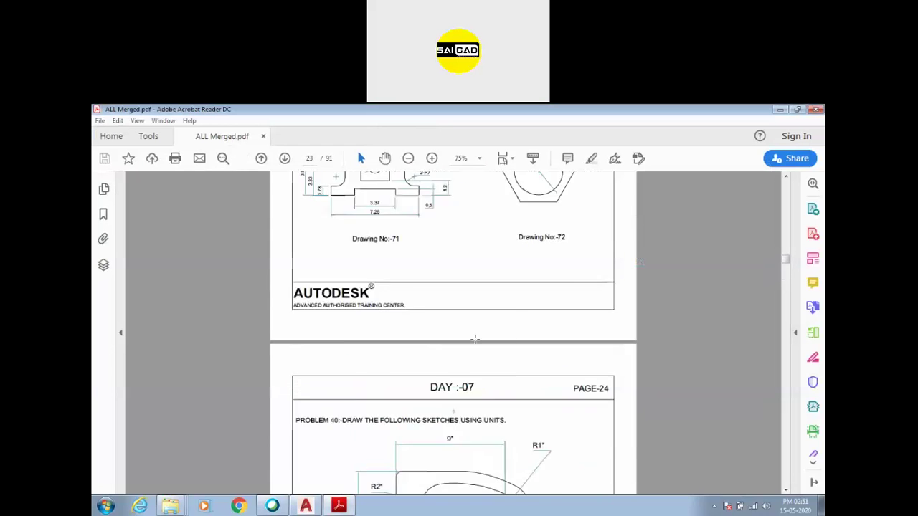
{"action": "scroll", "coordinate": [475, 339], "scroll_direction": "up", "scroll_amount": 12}
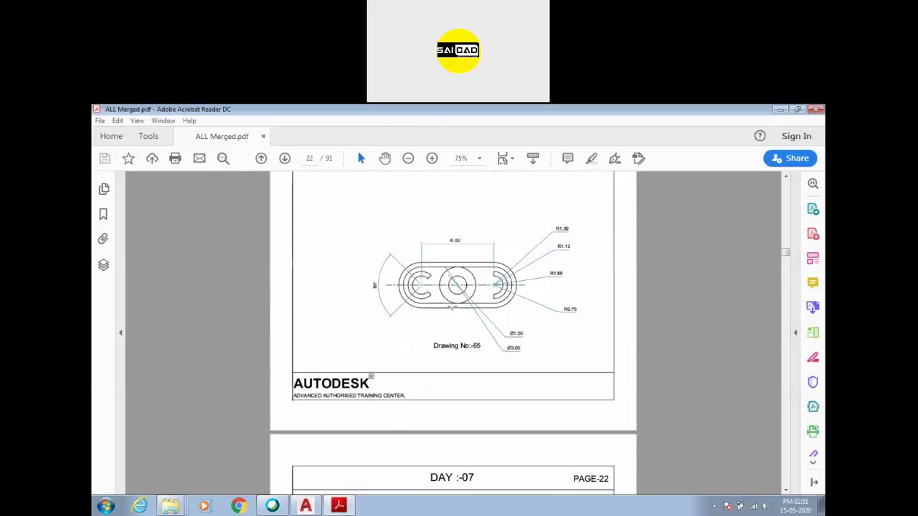
{"action": "scroll", "coordinate": [452, 306], "scroll_direction": "up", "scroll_amount": 6}
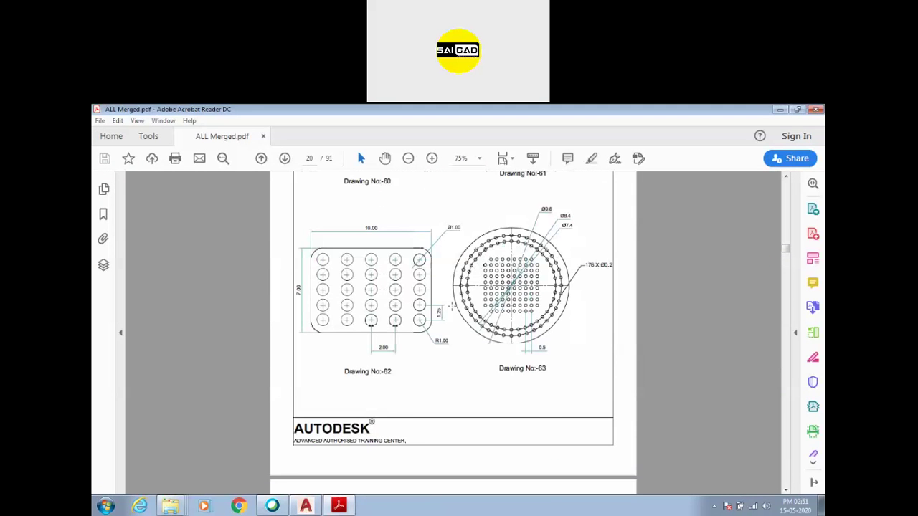
{"action": "scroll", "coordinate": [438, 284], "scroll_direction": "up", "scroll_amount": 10}
{"action": "scroll", "coordinate": [438, 284], "scroll_direction": "up", "scroll_amount": 10}
{"action": "scroll", "coordinate": [402, 286], "scroll_direction": "down", "scroll_amount": 9}
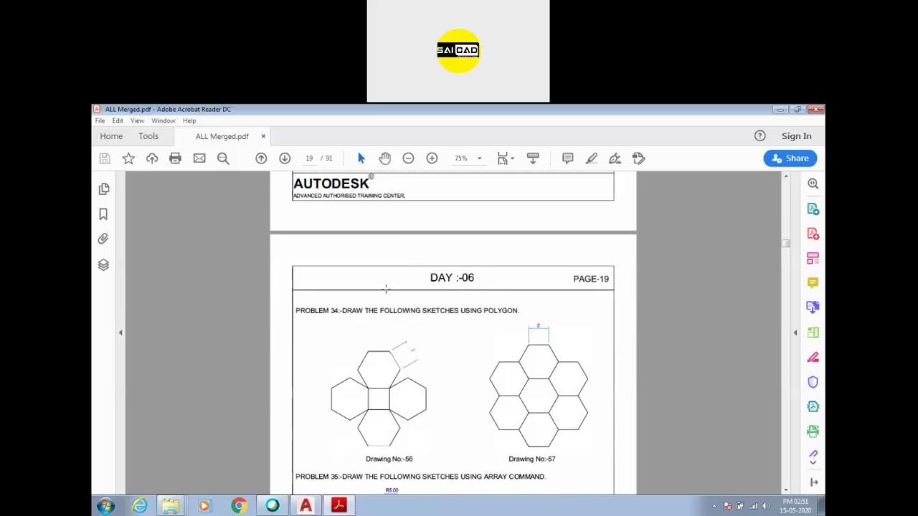
Switch to File Explorer, browse to E:\WB\Mech WB\Basic, and view the drawing New Doc 2020-04-23 13.02.43_13
{"action": "mouse_move", "coordinate": [170, 506]}
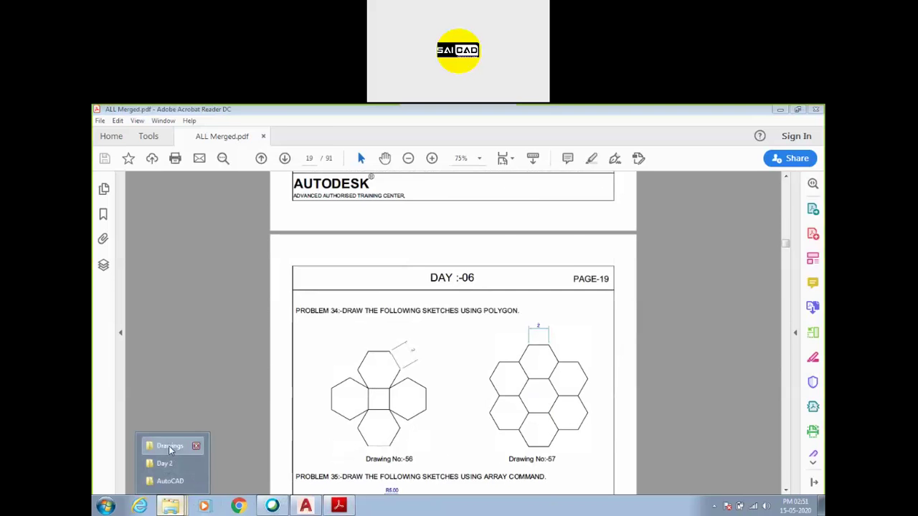
{"action": "left_click", "coordinate": [170, 448]}
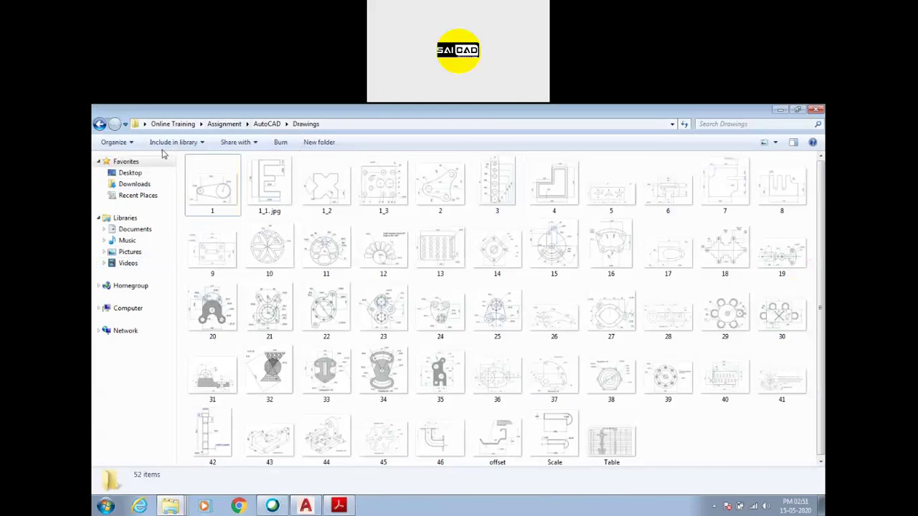
{"action": "left_click", "coordinate": [128, 308]}
{"action": "double_click", "coordinate": [502, 181]}
{"action": "double_click", "coordinate": [376, 272]}
{"action": "double_click", "coordinate": [268, 188]}
{"action": "double_click", "coordinate": [330, 188]}
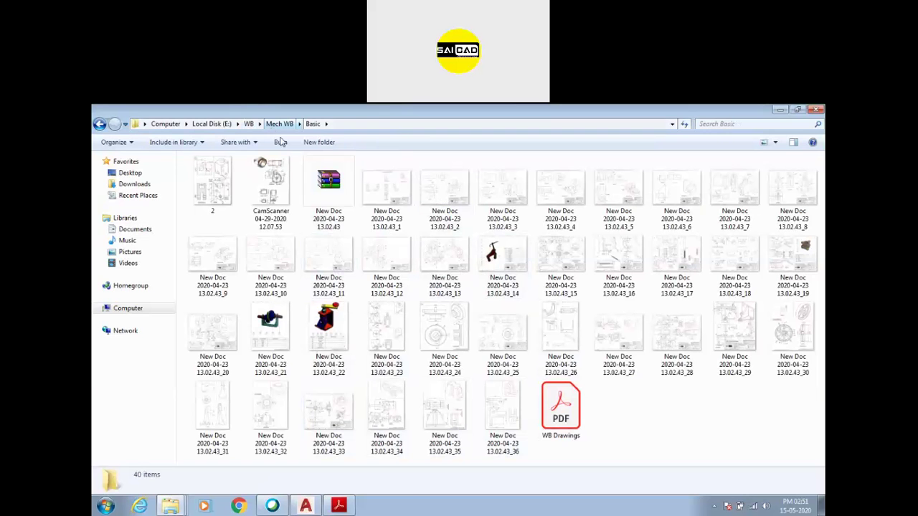
{"action": "double_click", "coordinate": [430, 258]}
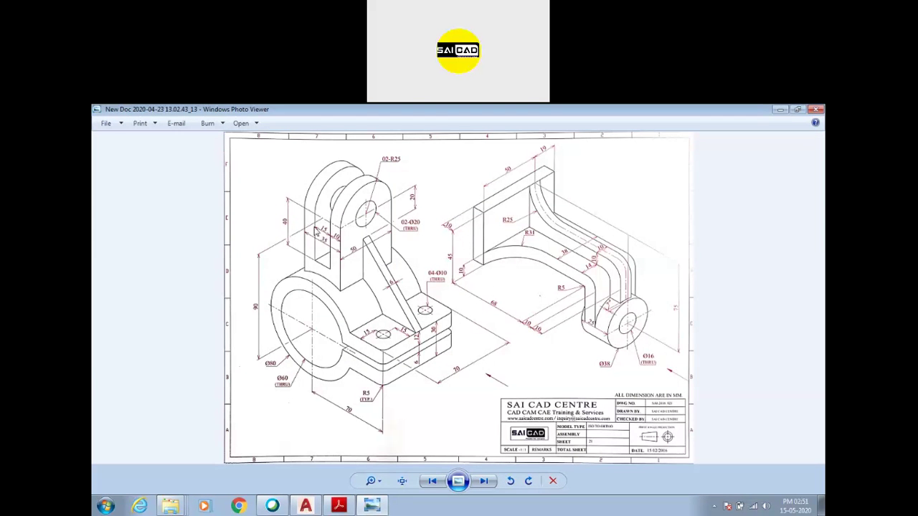
{"action": "left_click", "coordinate": [815, 109]}
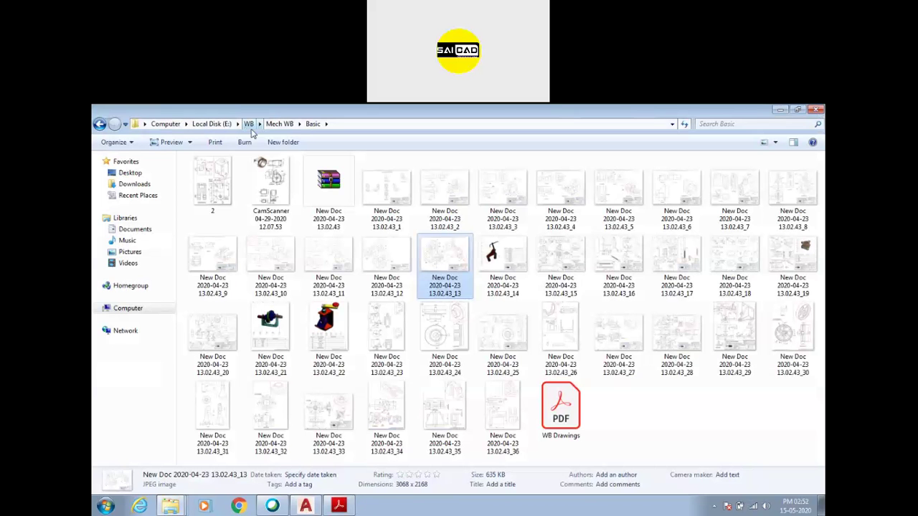
Go to the Automobile folder in Mech WB and open the scanned sheet CamScanner 05-07-2020 16.22.29_34
{"action": "left_click", "coordinate": [279, 123]}
{"action": "double_click", "coordinate": [260, 197]}
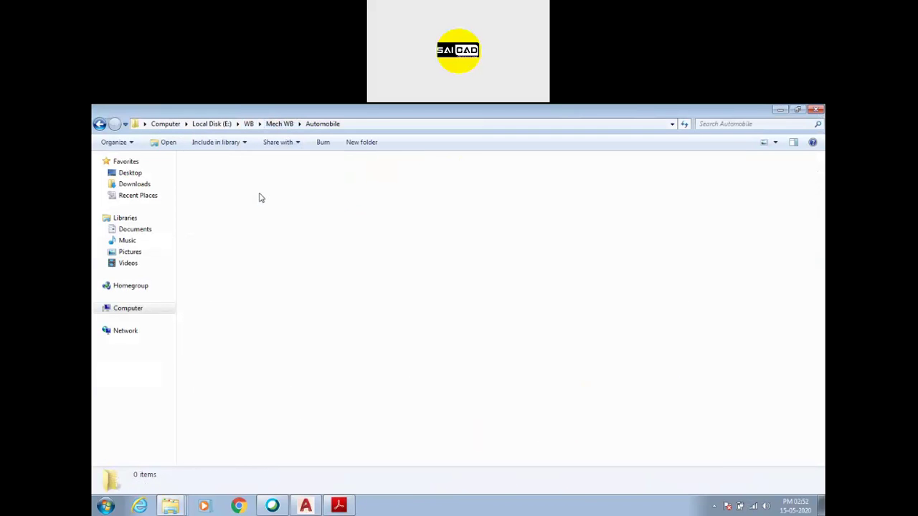
{"action": "double_click", "coordinate": [291, 406]}
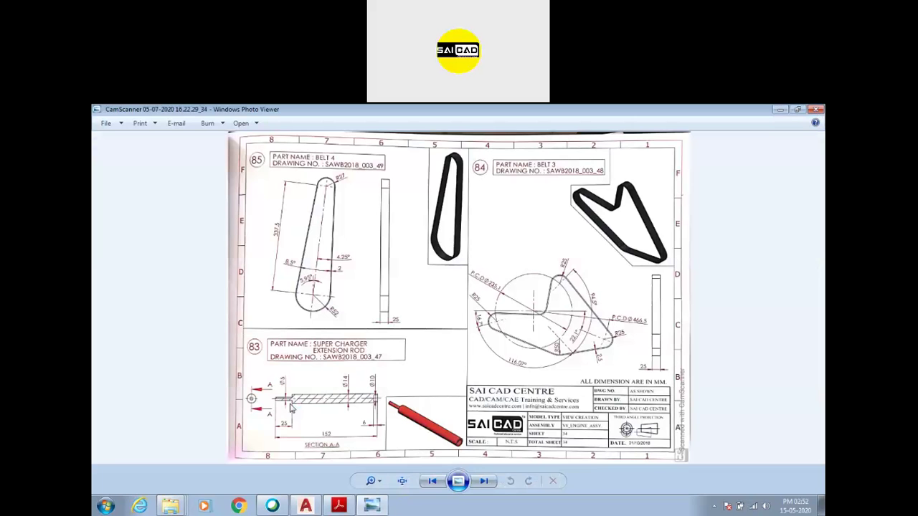
Page back through the scanned sheets to CAM TOP PLATE 2, examine its dimensioned top view, and switch back to AutoCAD
{"action": "left_click", "coordinate": [433, 481]}
{"action": "left_click", "coordinate": [434, 482]}
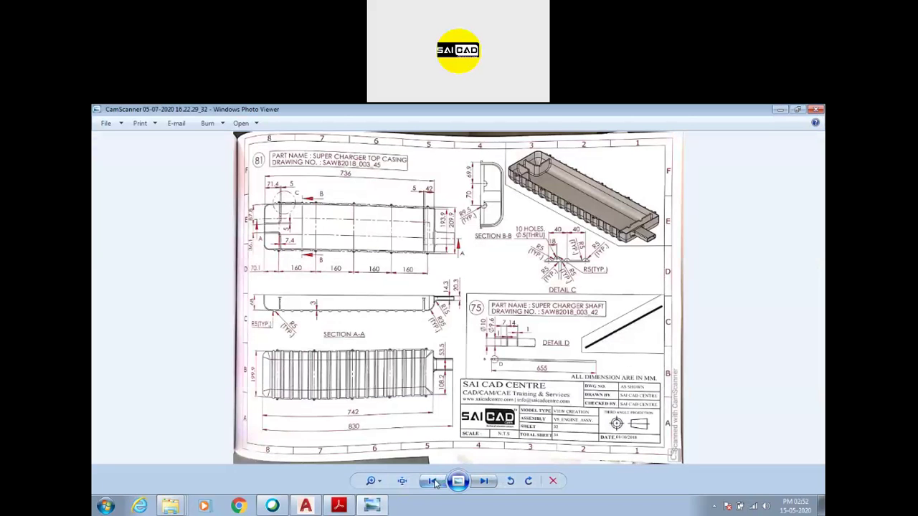
{"action": "left_click", "coordinate": [433, 482]}
{"action": "left_click", "coordinate": [433, 481]}
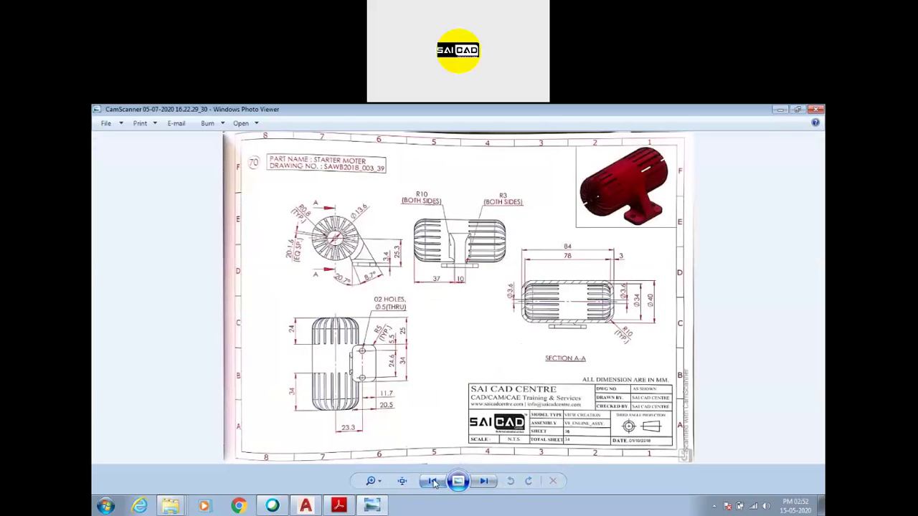
{"action": "left_click", "coordinate": [433, 481]}
{"action": "left_click", "coordinate": [433, 482]}
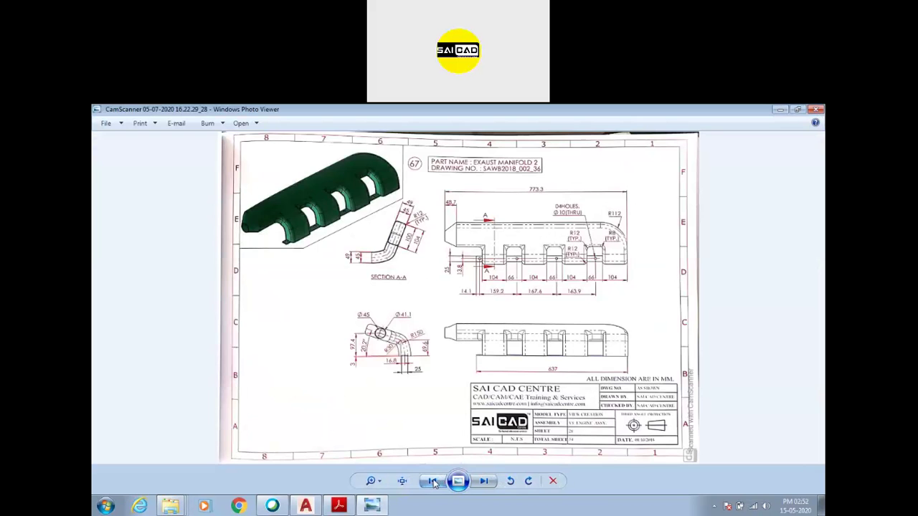
{"action": "left_click", "coordinate": [433, 482]}
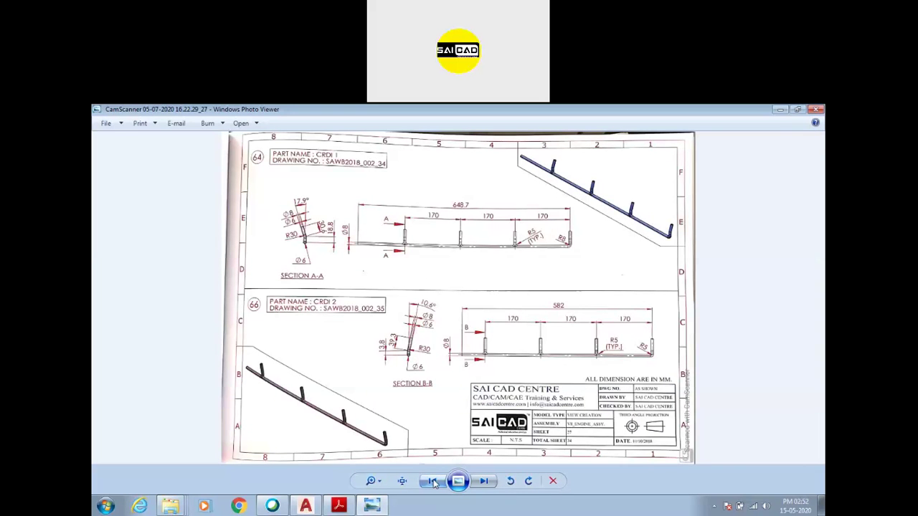
{"action": "left_click", "coordinate": [433, 482]}
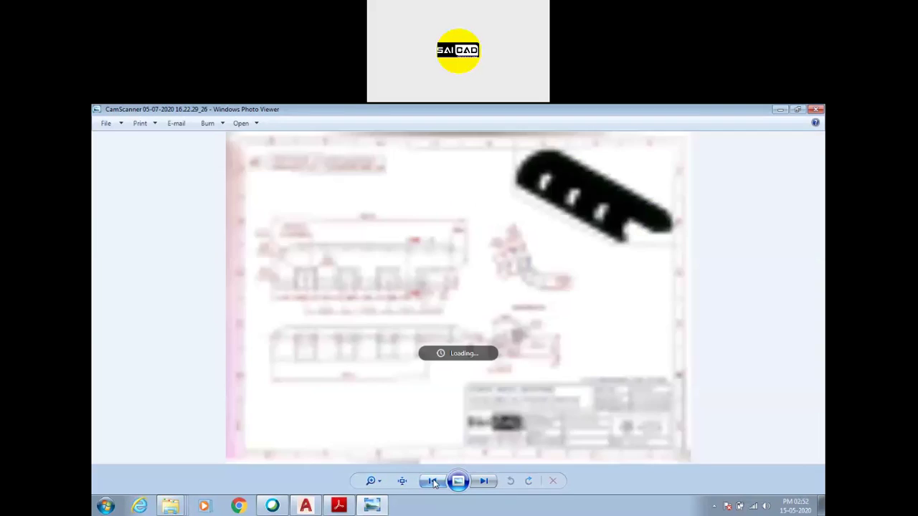
{"action": "left_click", "coordinate": [433, 482]}
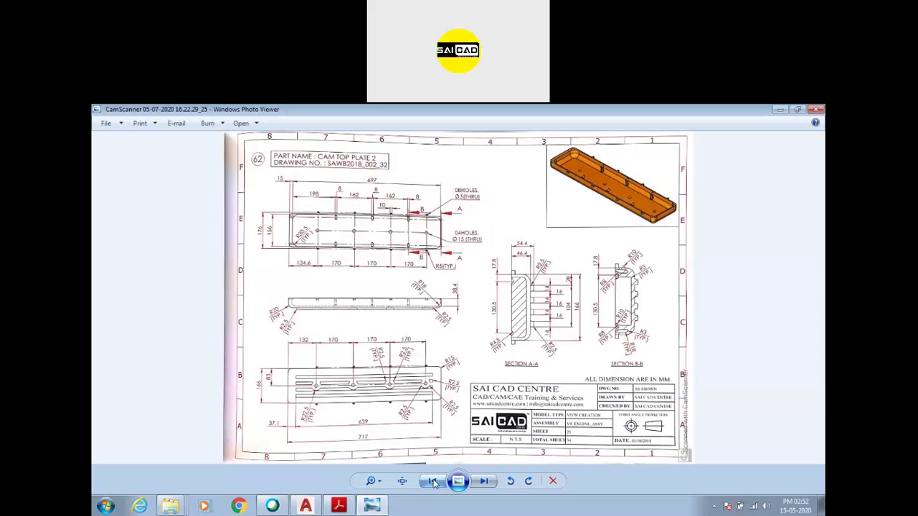
{"action": "scroll", "coordinate": [304, 216], "scroll_direction": "up", "scroll_amount": 5}
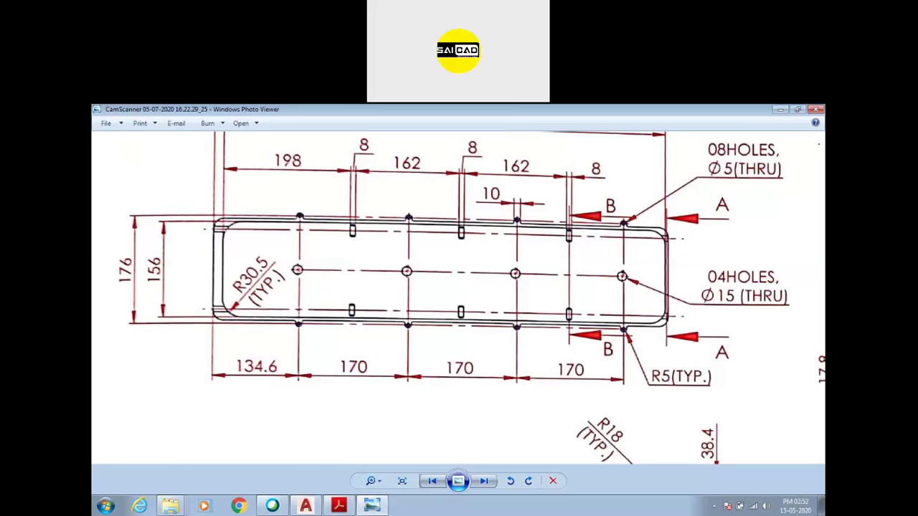
{"action": "left_click", "coordinate": [313, 507]}
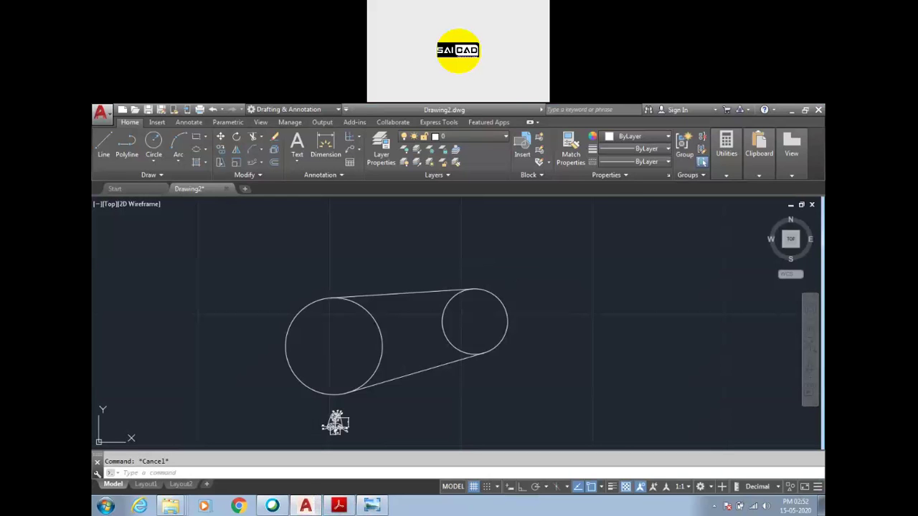
{"action": "left_click", "coordinate": [581, 354]}
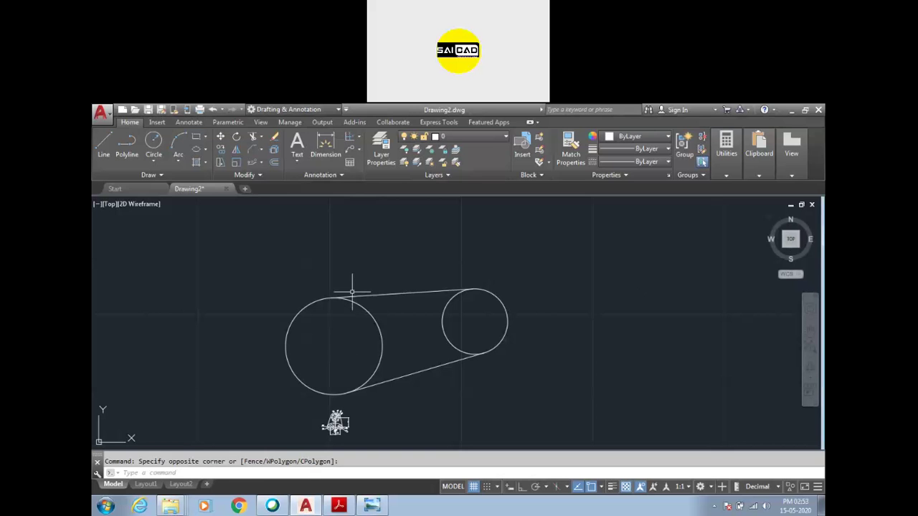
{"action": "left_click", "coordinate": [326, 147]}
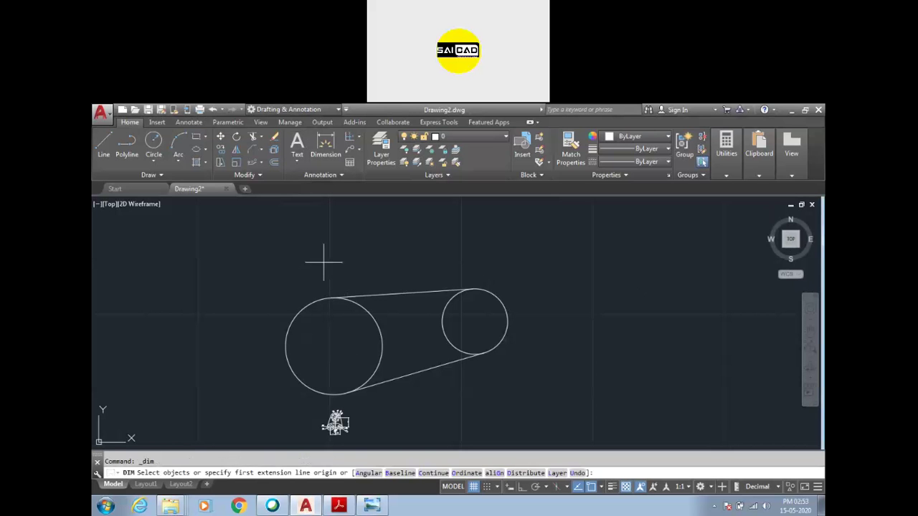
{"action": "left_click", "coordinate": [333, 346]}
{"action": "key", "text": "Escape"}
Erase the two practice circles and the two tangent lines joining them above the dimensioned part
{"action": "left_click", "coordinate": [542, 264]}
{"action": "left_click", "coordinate": [455, 328]}
{"action": "key", "text": "Delete"}
{"action": "left_click", "coordinate": [443, 305]}
{"action": "left_click", "coordinate": [374, 332]}
{"action": "key", "text": "Delete"}
{"action": "left_click", "coordinate": [430, 349]}
{"action": "left_click", "coordinate": [409, 390]}
{"action": "key", "text": "Delete"}
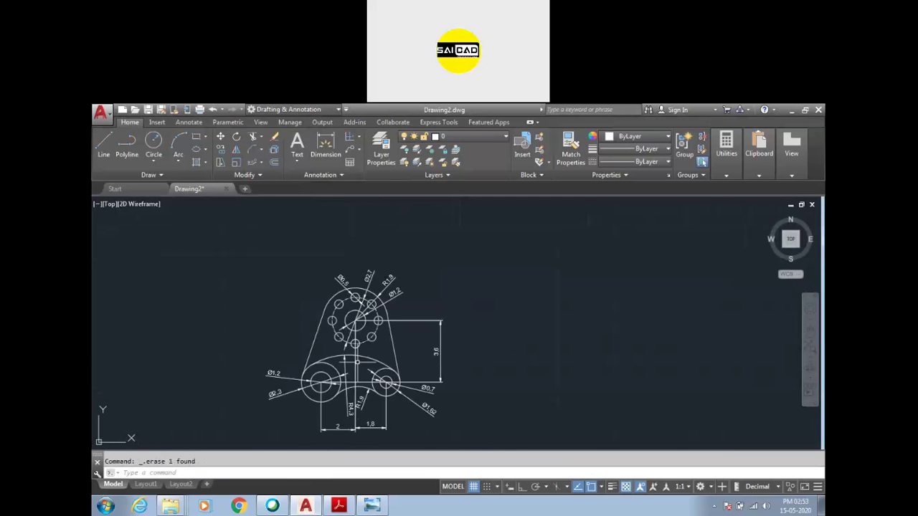
Override the text of the part's vertical centre-distance dimension with 5
{"action": "scroll", "coordinate": [356, 362], "scroll_direction": "up", "scroll_amount": 2}
{"action": "scroll", "coordinate": [430, 344], "scroll_direction": "down", "scroll_amount": 2}
{"action": "scroll", "coordinate": [499, 324], "scroll_direction": "up", "scroll_amount": 4}
{"action": "double_click", "coordinate": [512, 301]}
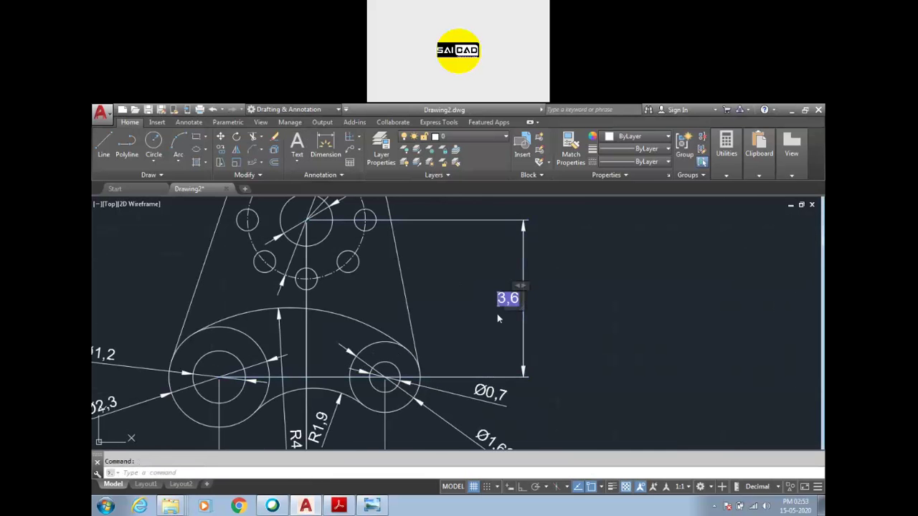
{"action": "type", "text": "5"}
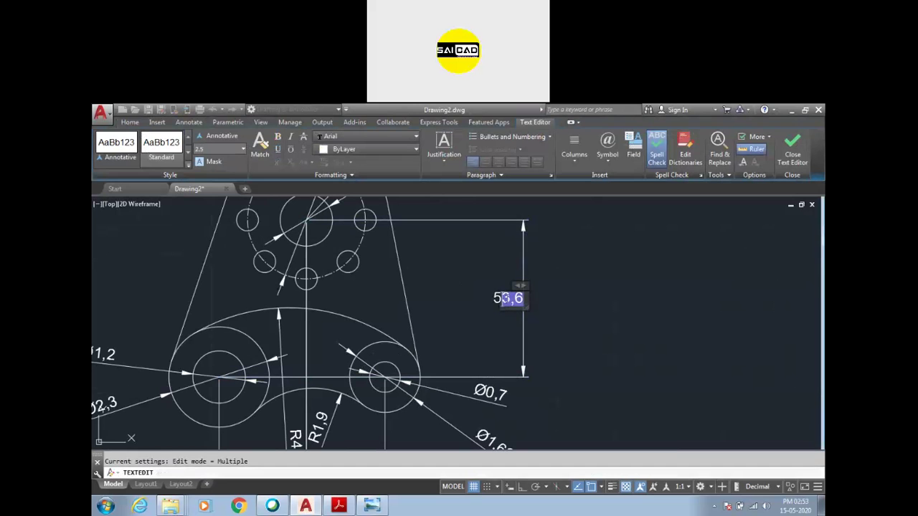
{"action": "key", "text": "Delete"}
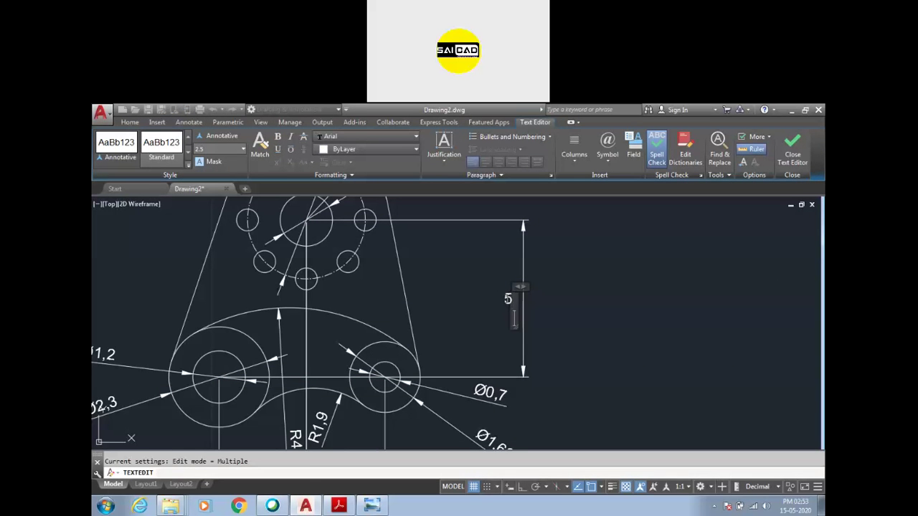
{"action": "left_click", "coordinate": [491, 338]}
{"action": "key", "text": "Escape"}
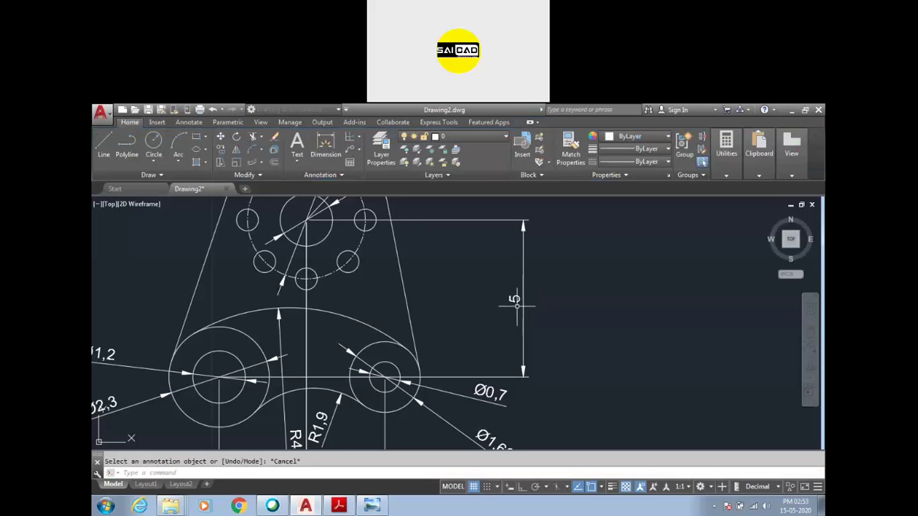
Reopen the vertical dimension's text for editing, leave it, and undo the last text override
{"action": "left_click", "coordinate": [514, 299]}
{"action": "double_click", "coordinate": [514, 299]}
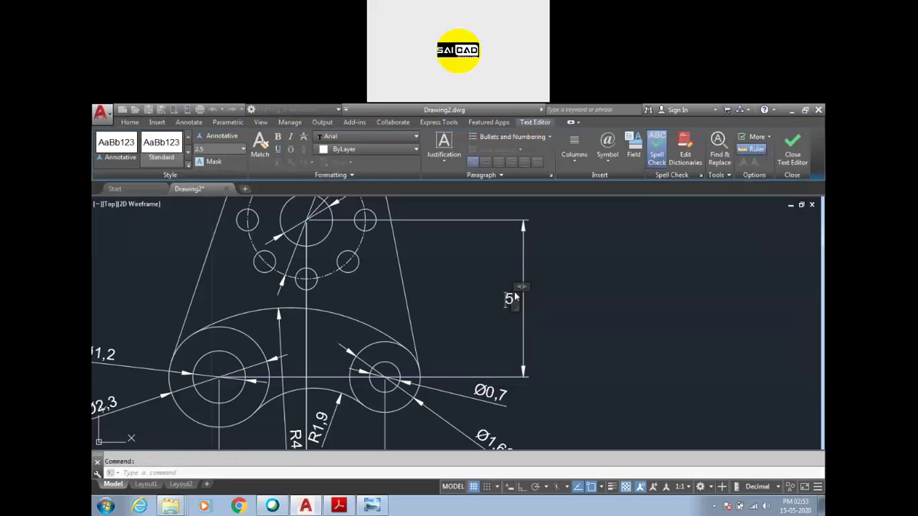
{"action": "left_click", "coordinate": [531, 314]}
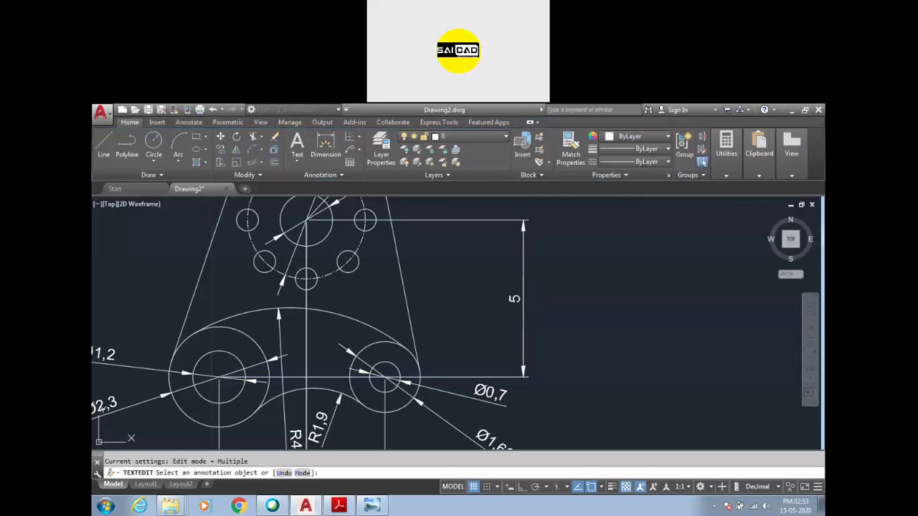
{"action": "type", "text": "u"}
{"action": "key", "text": "Return"}
{"action": "key", "text": "Escape"}
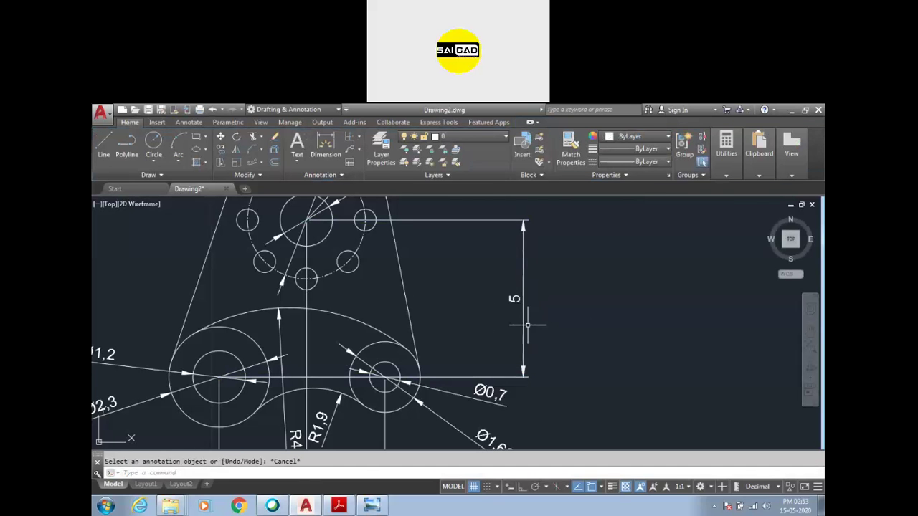
{"action": "key", "text": "ctrl+z"}
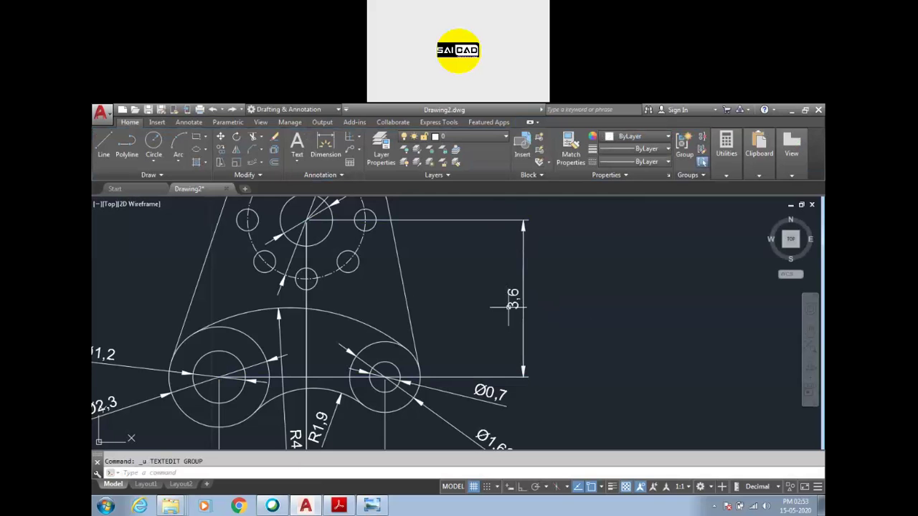
Try to convert the part's vertical centre-distance dimension into a dimensional constraint
{"action": "scroll", "coordinate": [473, 258], "scroll_direction": "down", "scroll_amount": 5}
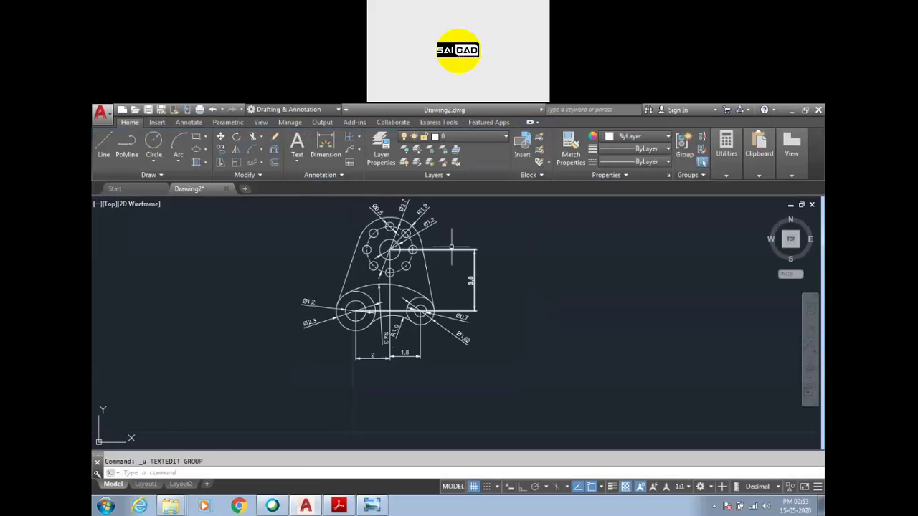
{"action": "scroll", "coordinate": [469, 224], "scroll_direction": "up", "scroll_amount": 2}
{"action": "scroll", "coordinate": [452, 213], "scroll_direction": "down", "scroll_amount": 2}
{"action": "scroll", "coordinate": [393, 297], "scroll_direction": "up", "scroll_amount": 2}
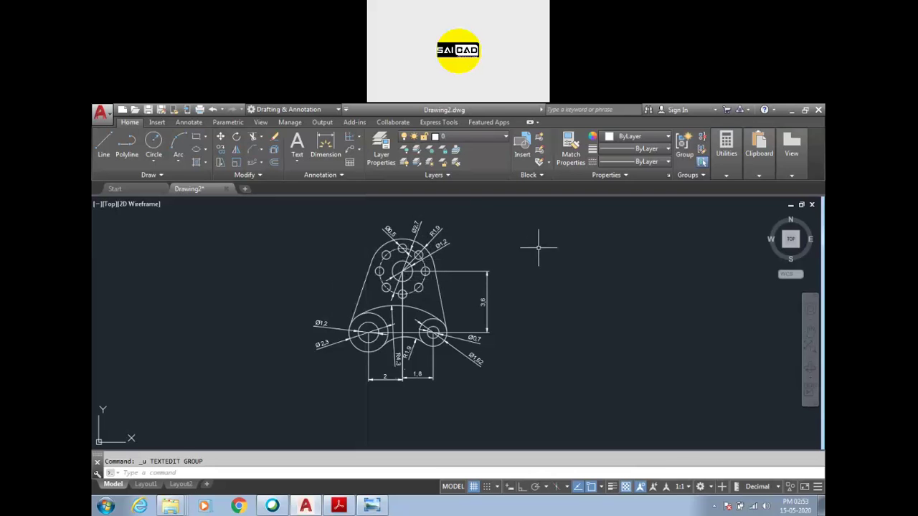
{"action": "left_click", "coordinate": [231, 123]}
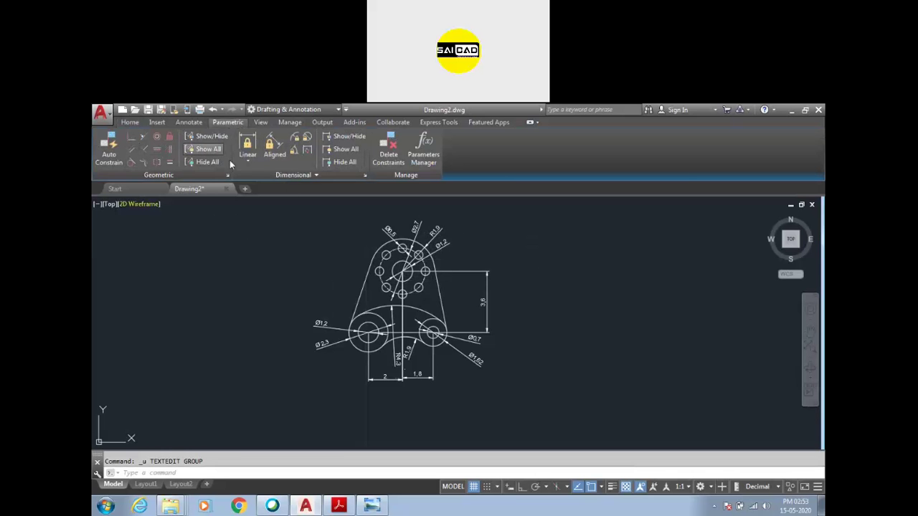
{"action": "left_click", "coordinate": [307, 149]}
{"action": "scroll", "coordinate": [437, 294], "scroll_direction": "up", "scroll_amount": 4}
{"action": "left_click", "coordinate": [571, 314]}
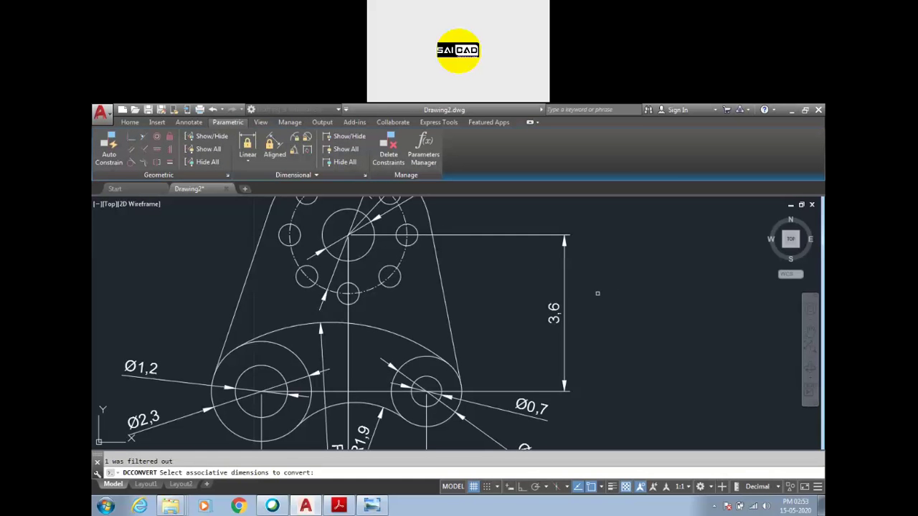
{"action": "key", "text": "Return"}
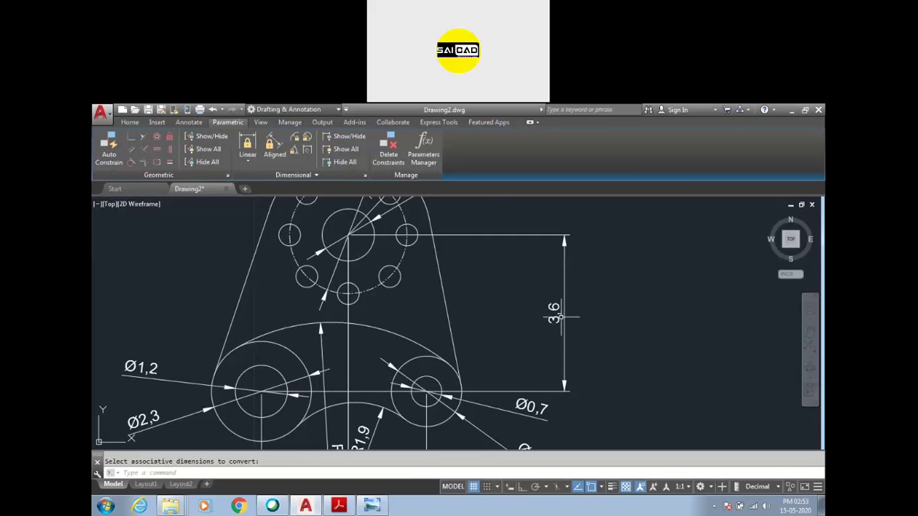
{"action": "scroll", "coordinate": [406, 271], "scroll_direction": "down", "scroll_amount": 4}
Draw a rectangle about 9 units wide in the empty area beside the dimensioned part
{"action": "left_click", "coordinate": [132, 122]}
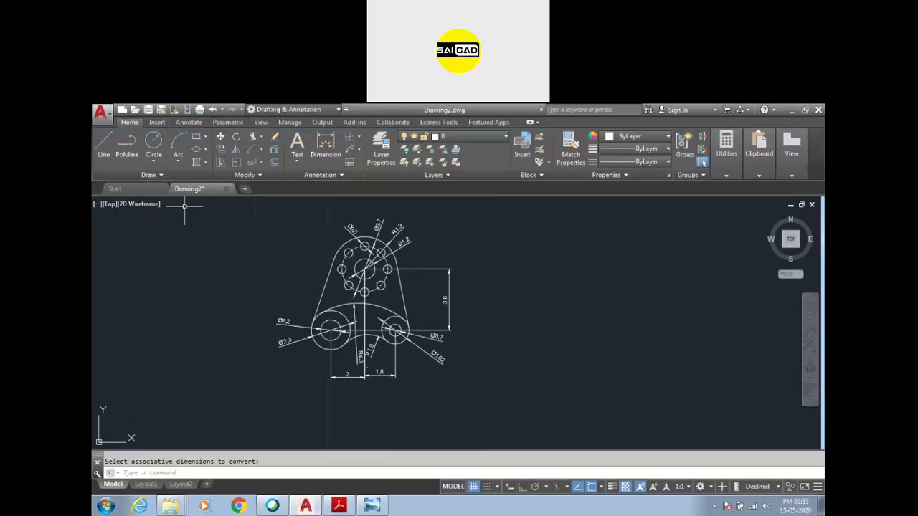
{"action": "type", "text": "rec"}
{"action": "key", "text": "Return"}
{"action": "left_click", "coordinate": [514, 269]}
{"action": "left_click", "coordinate": [668, 362]}
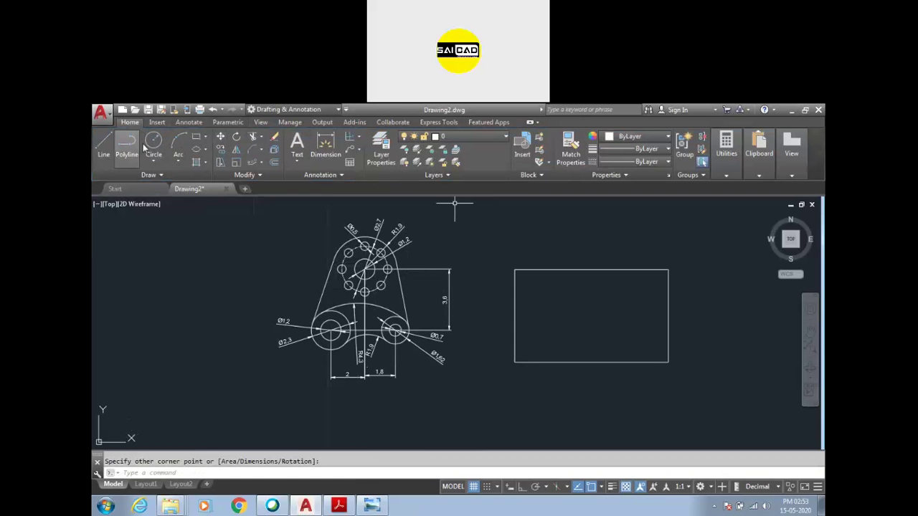
Dimension the length of the rectangle's upper edge, placing the dimension line above it
{"action": "left_click", "coordinate": [301, 149]}
{"action": "left_click", "coordinate": [325, 147]}
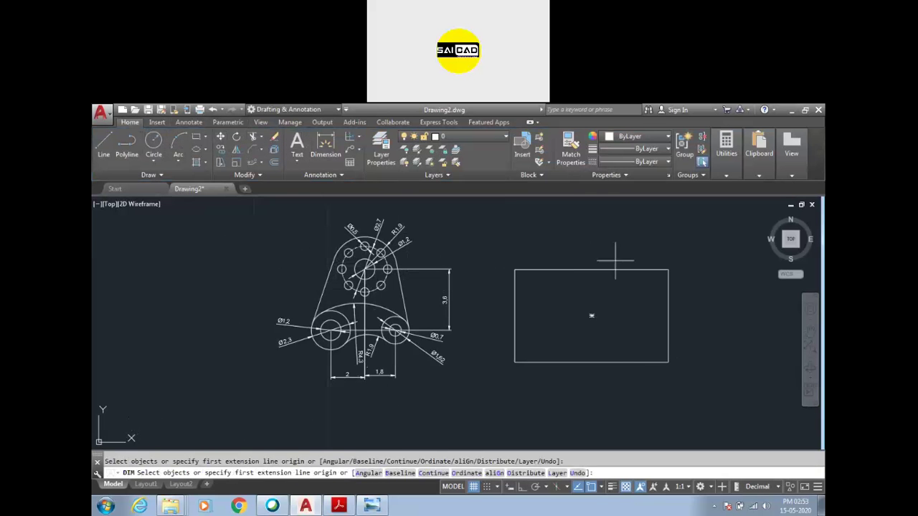
{"action": "left_click", "coordinate": [618, 269]}
{"action": "left_click", "coordinate": [592, 244]}
{"action": "key", "text": "Escape"}
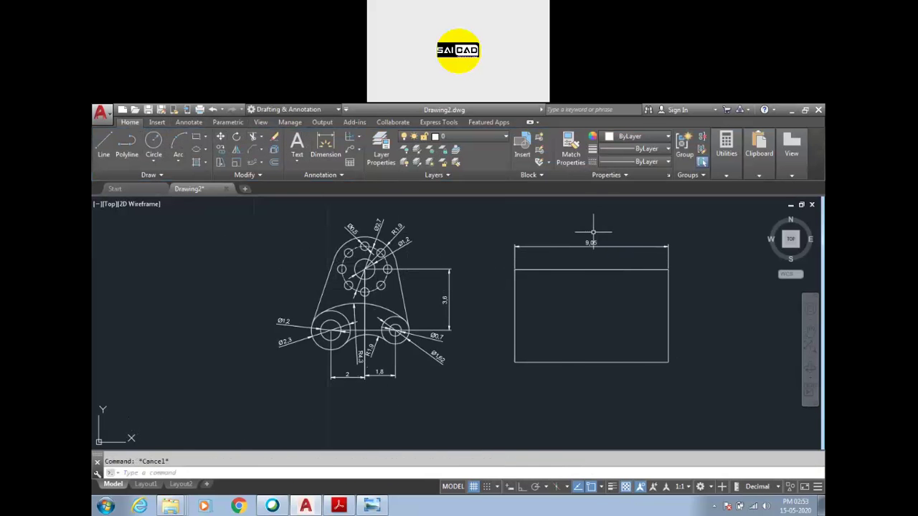
Modify the ISO-25 dimension style to use a period as the decimal separator for linear dimensions
{"action": "scroll", "coordinate": [445, 273], "scroll_direction": "down", "scroll_amount": 2}
{"action": "scroll", "coordinate": [545, 237], "scroll_direction": "up", "scroll_amount": 5}
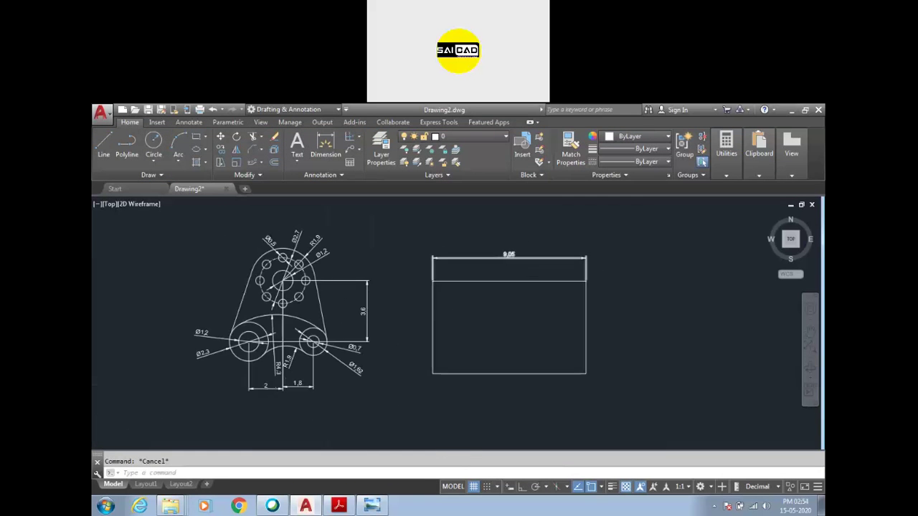
{"action": "scroll", "coordinate": [523, 260], "scroll_direction": "up", "scroll_amount": 4}
{"action": "scroll", "coordinate": [528, 266], "scroll_direction": "down", "scroll_amount": 4}
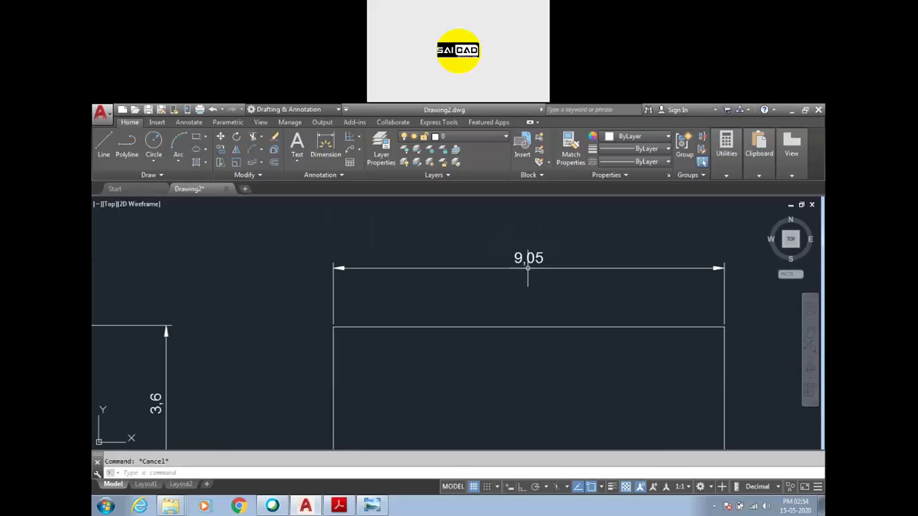
{"action": "type", "text": "d"}
{"action": "key", "text": "Return"}
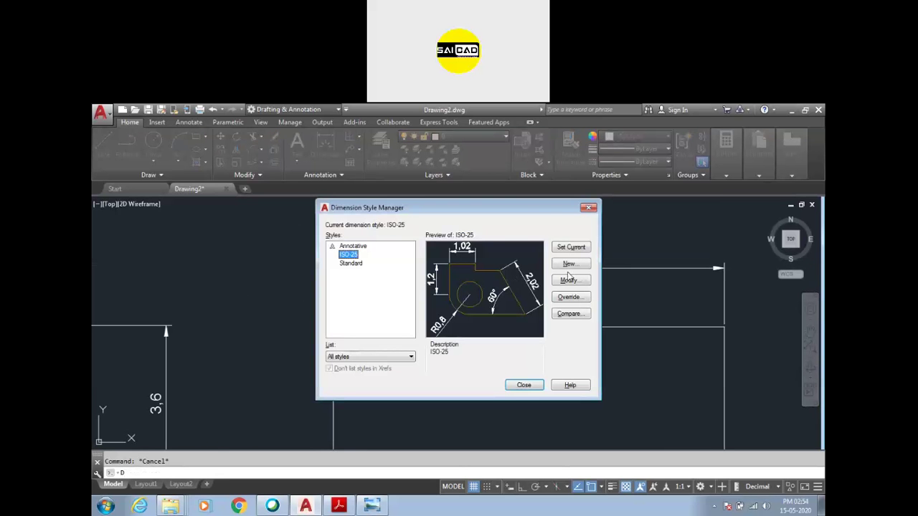
{"action": "left_click", "coordinate": [568, 280]}
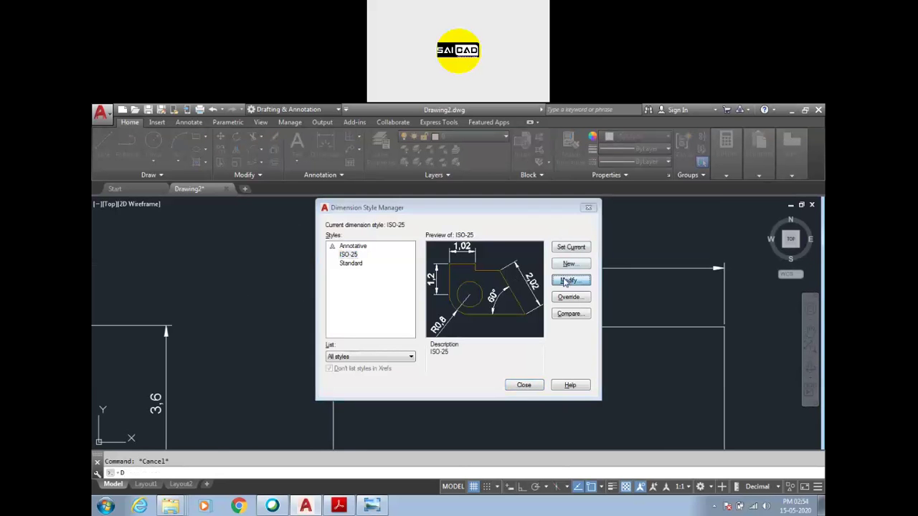
{"action": "left_click", "coordinate": [317, 154]}
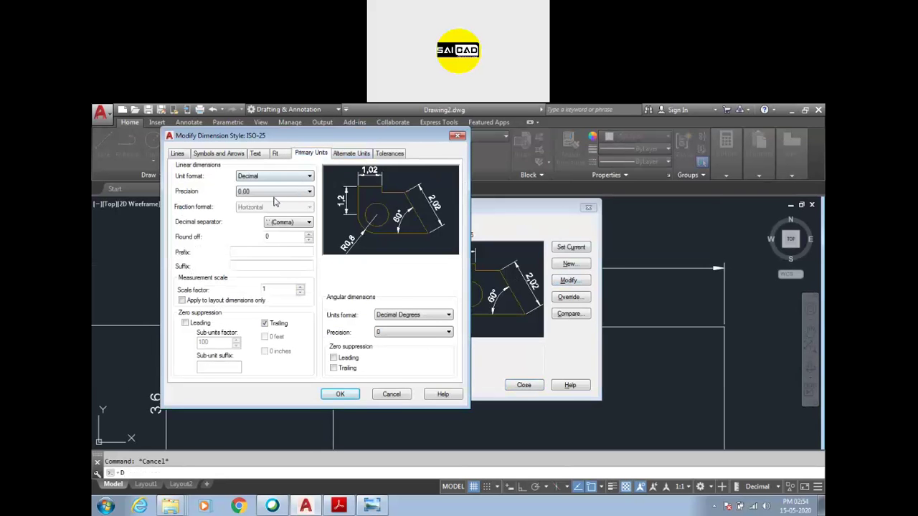
{"action": "left_click", "coordinate": [287, 222]}
{"action": "left_click", "coordinate": [283, 232]}
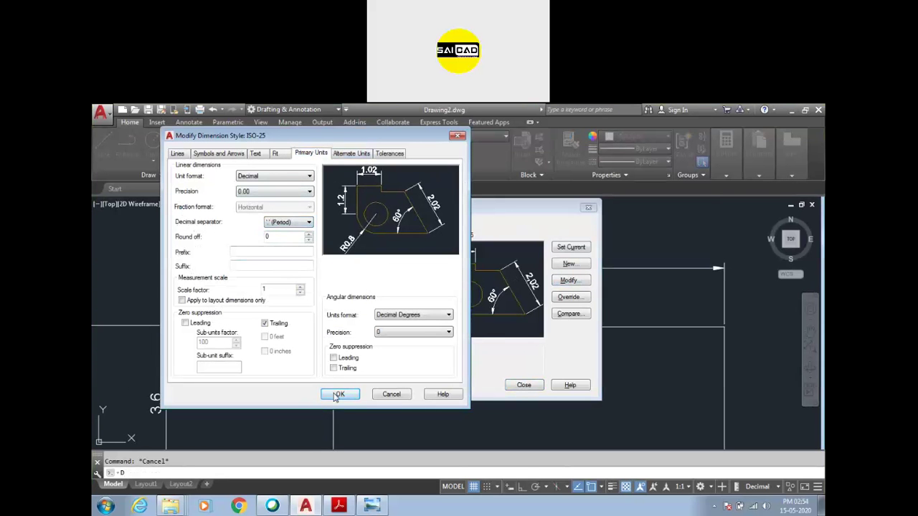
{"action": "left_click", "coordinate": [337, 395]}
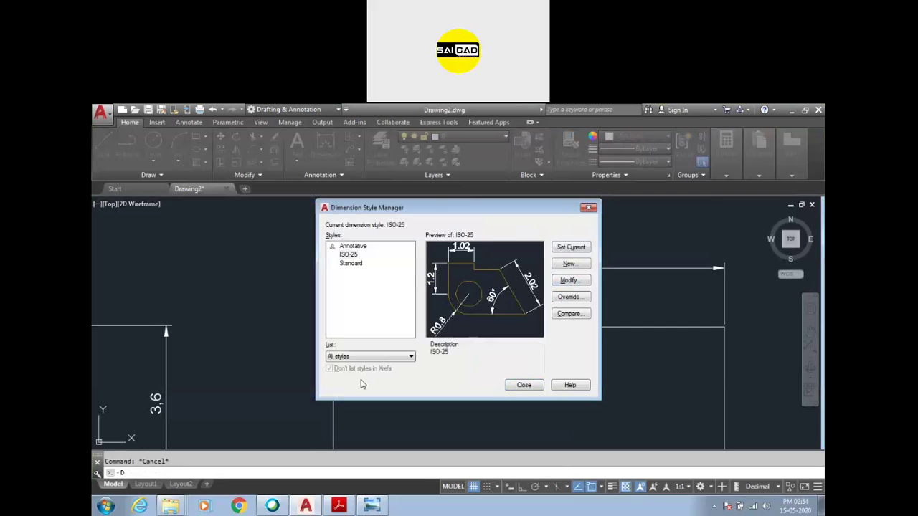
{"action": "left_click", "coordinate": [524, 386]}
Try to convert the rectangle's width dimension into a dimensional constraint
{"action": "scroll", "coordinate": [528, 305], "scroll_direction": "up", "scroll_amount": 3}
{"action": "scroll", "coordinate": [528, 280], "scroll_direction": "down", "scroll_amount": 3}
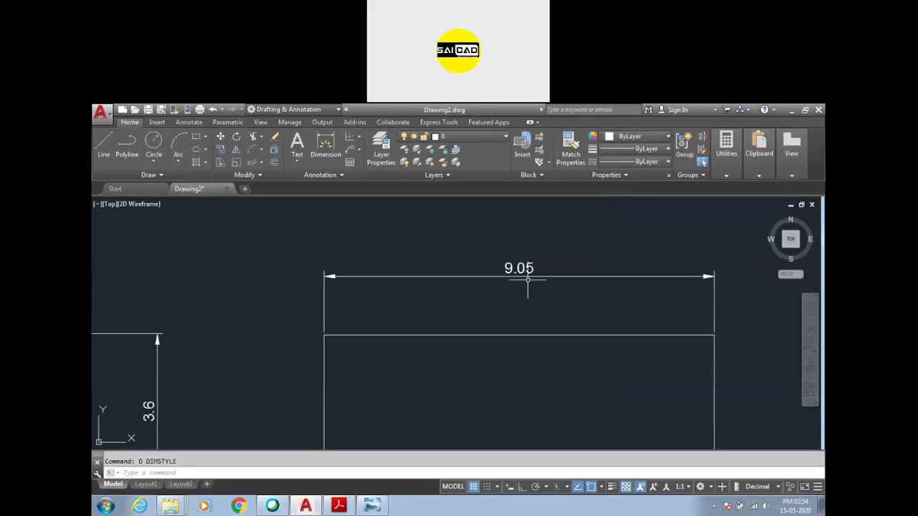
{"action": "scroll", "coordinate": [528, 280], "scroll_direction": "up", "scroll_amount": 2}
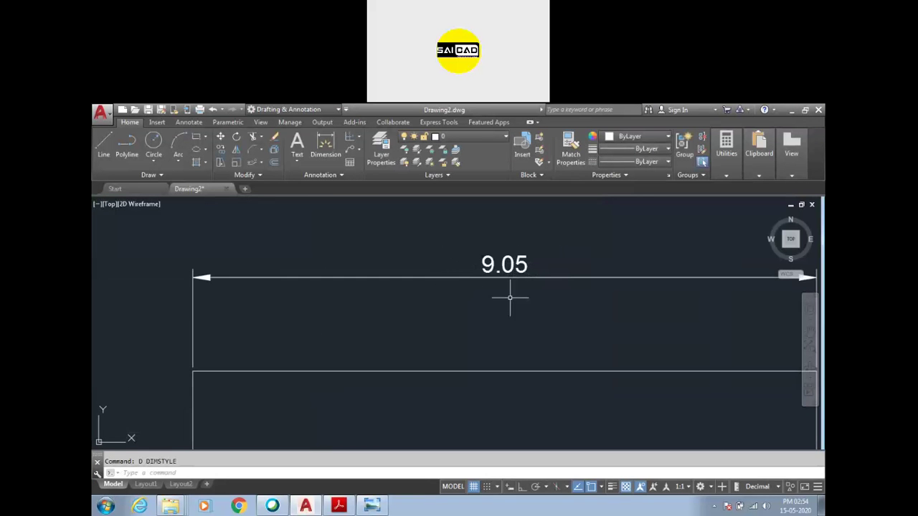
{"action": "scroll", "coordinate": [368, 254], "scroll_direction": "down", "scroll_amount": 4}
{"action": "scroll", "coordinate": [420, 286], "scroll_direction": "up", "scroll_amount": 4}
{"action": "scroll", "coordinate": [420, 287], "scroll_direction": "down", "scroll_amount": 2}
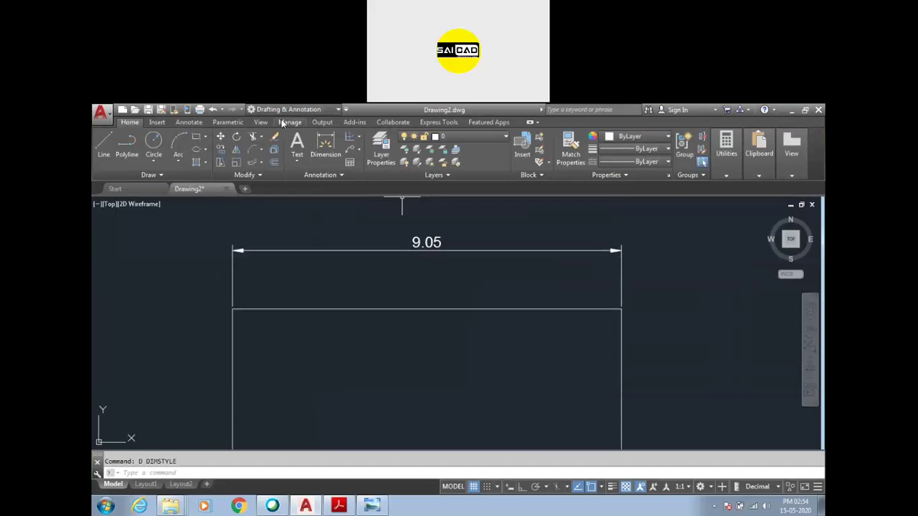
{"action": "left_click", "coordinate": [228, 123]}
{"action": "left_click", "coordinate": [306, 155]}
{"action": "left_click", "coordinate": [433, 245]}
{"action": "left_click", "coordinate": [408, 251]}
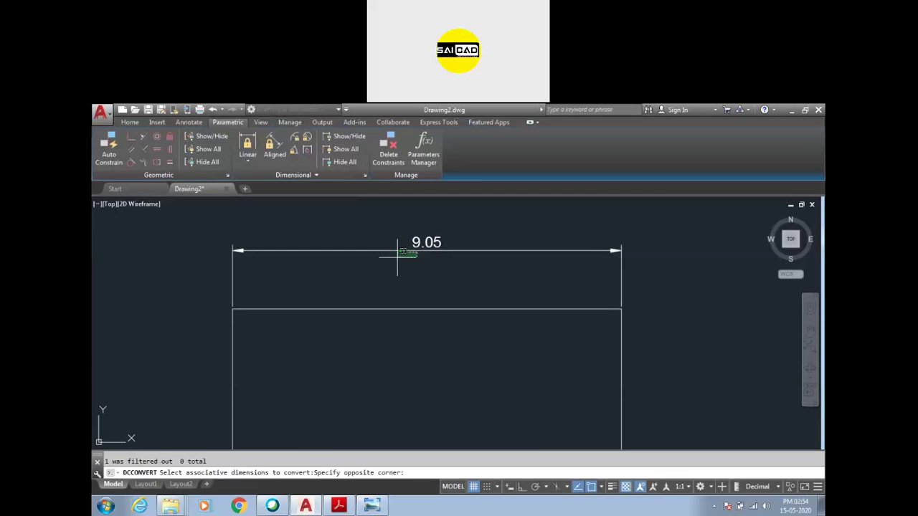
{"action": "left_click", "coordinate": [395, 254]}
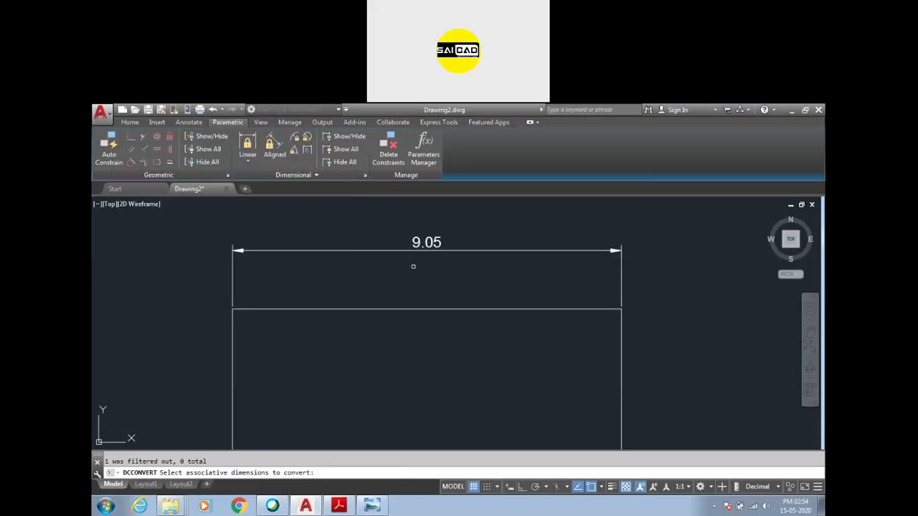
{"action": "key", "text": "Escape"}
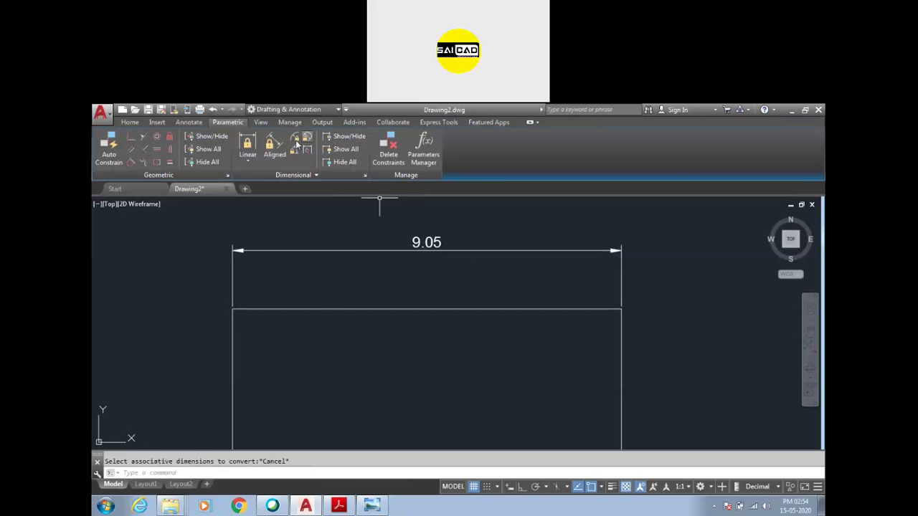
Add a linear dimensional constraint between the endpoints of the rectangle's upper edge, placing it just below the existing width dimension
{"action": "left_click", "coordinate": [247, 147]}
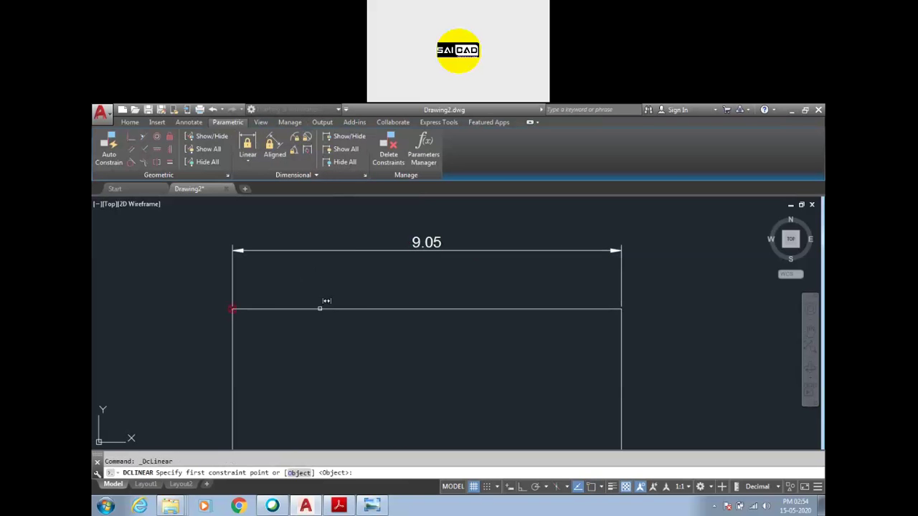
{"action": "left_click", "coordinate": [234, 309]}
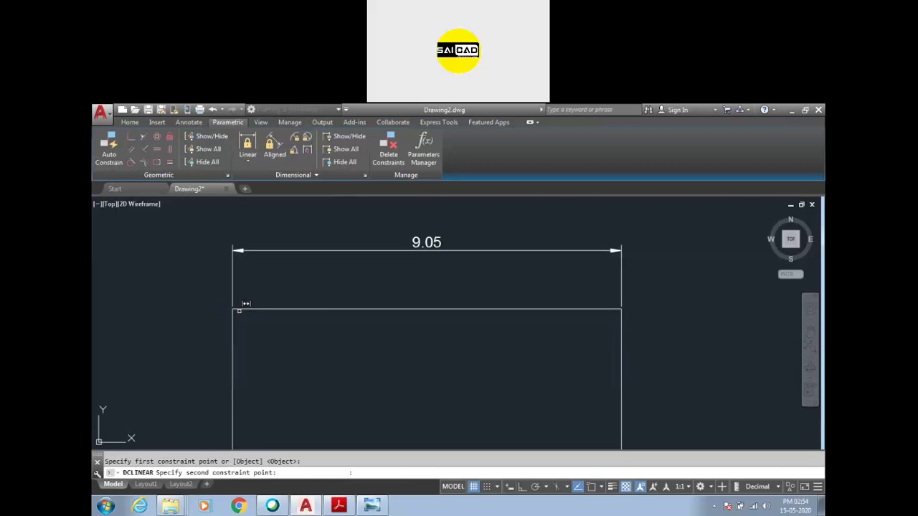
{"action": "left_click", "coordinate": [621, 309]}
{"action": "left_click", "coordinate": [439, 281]}
{"action": "key", "text": "Return"}
{"action": "key", "text": "Escape"}
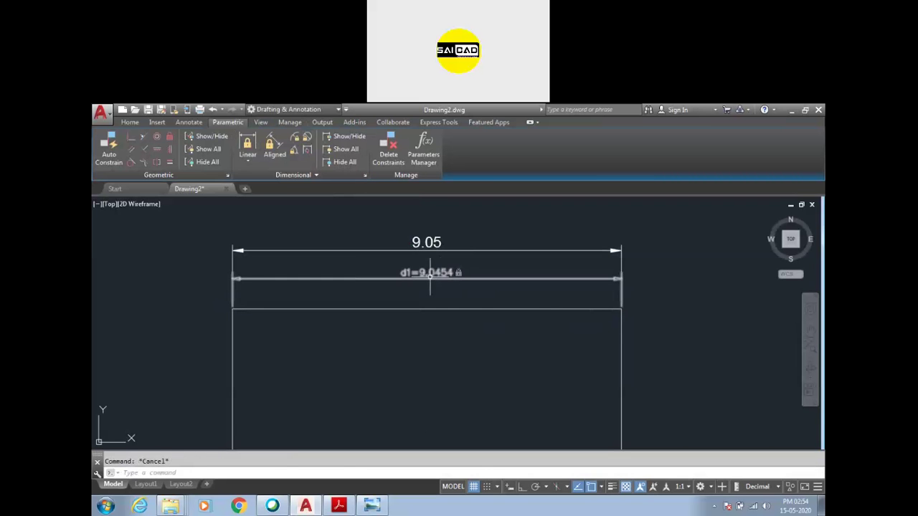
Set the upper edge's linear dimensional constraint to 10
{"action": "scroll", "coordinate": [458, 272], "scroll_direction": "up", "scroll_amount": 3}
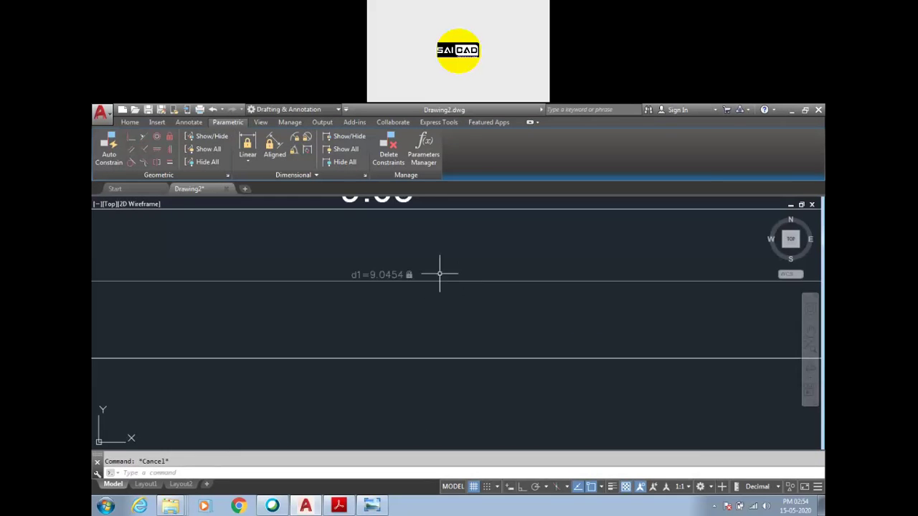
{"action": "scroll", "coordinate": [410, 271], "scroll_direction": "down", "scroll_amount": 1}
{"action": "double_click", "coordinate": [390, 273]}
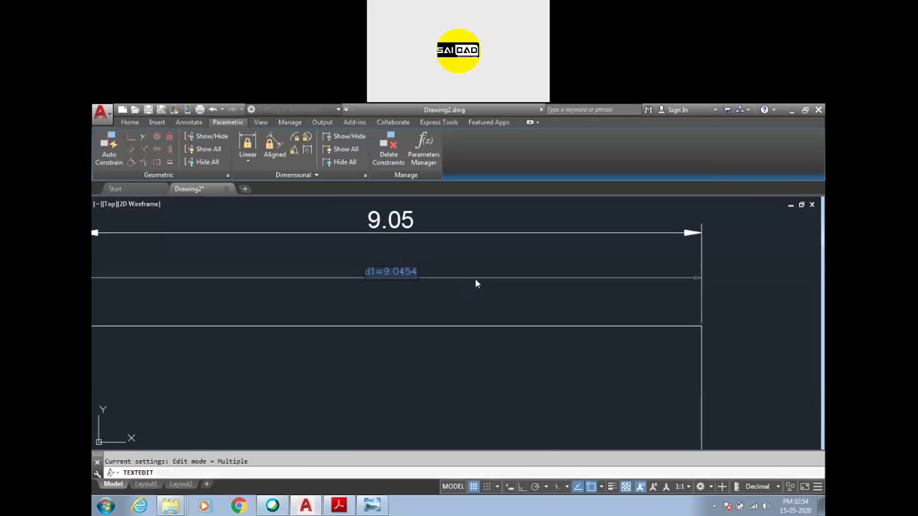
{"action": "key", "text": "Return"}
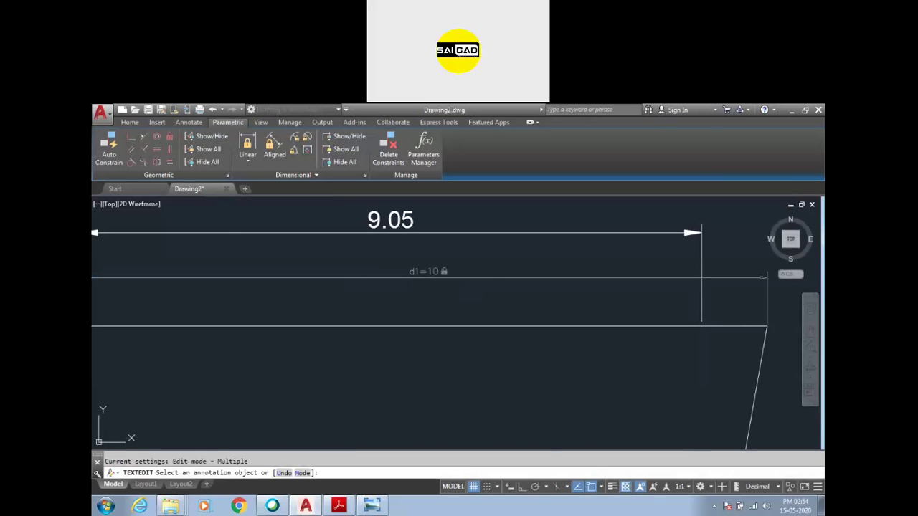
{"action": "scroll", "coordinate": [451, 231], "scroll_direction": "down", "scroll_amount": 5}
{"action": "key", "text": "Escape"}
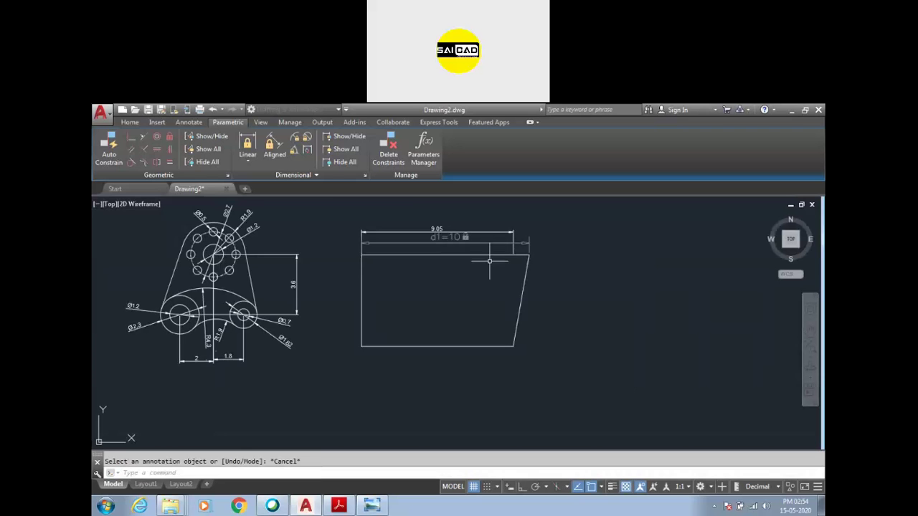
{"action": "scroll", "coordinate": [491, 261], "scroll_direction": "up", "scroll_amount": 2}
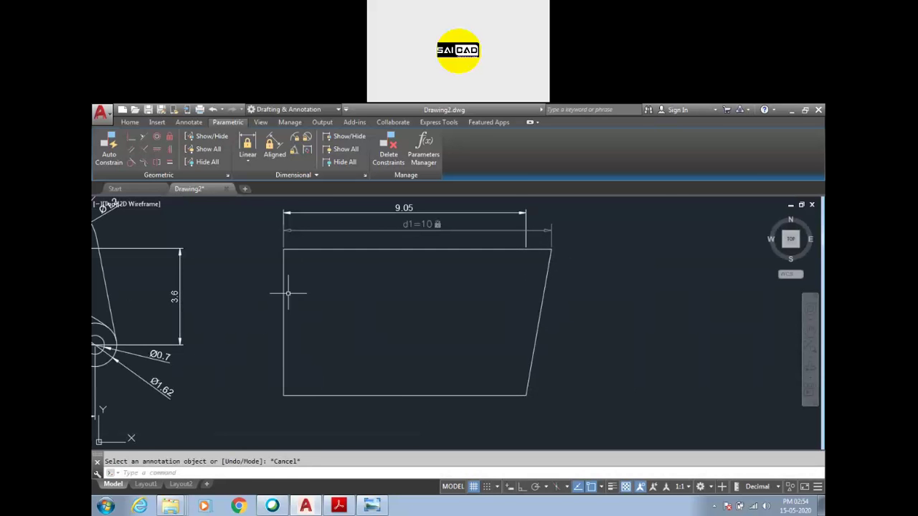